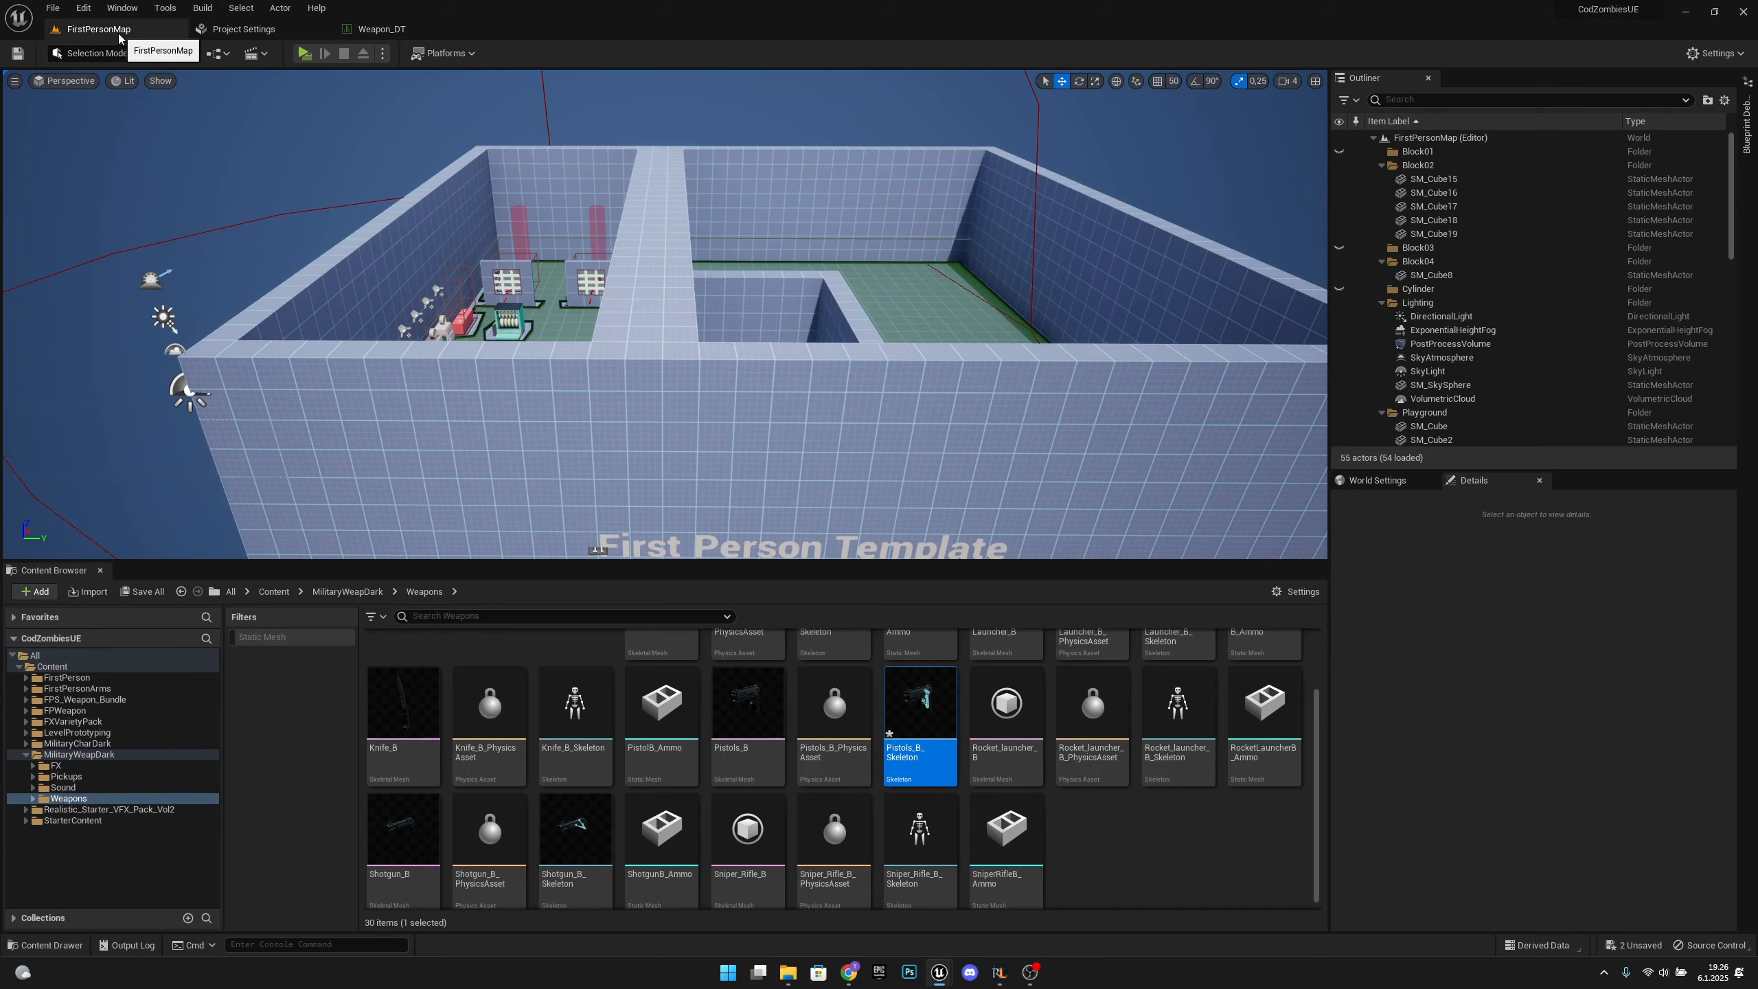
Set the colour of the Weapon_Anims folder under FirstPerson/Blueprints/Animations to the existing white.
{"action": "left_click", "coordinate": [27, 679]}
{"action": "left_click", "coordinate": [33, 690]}
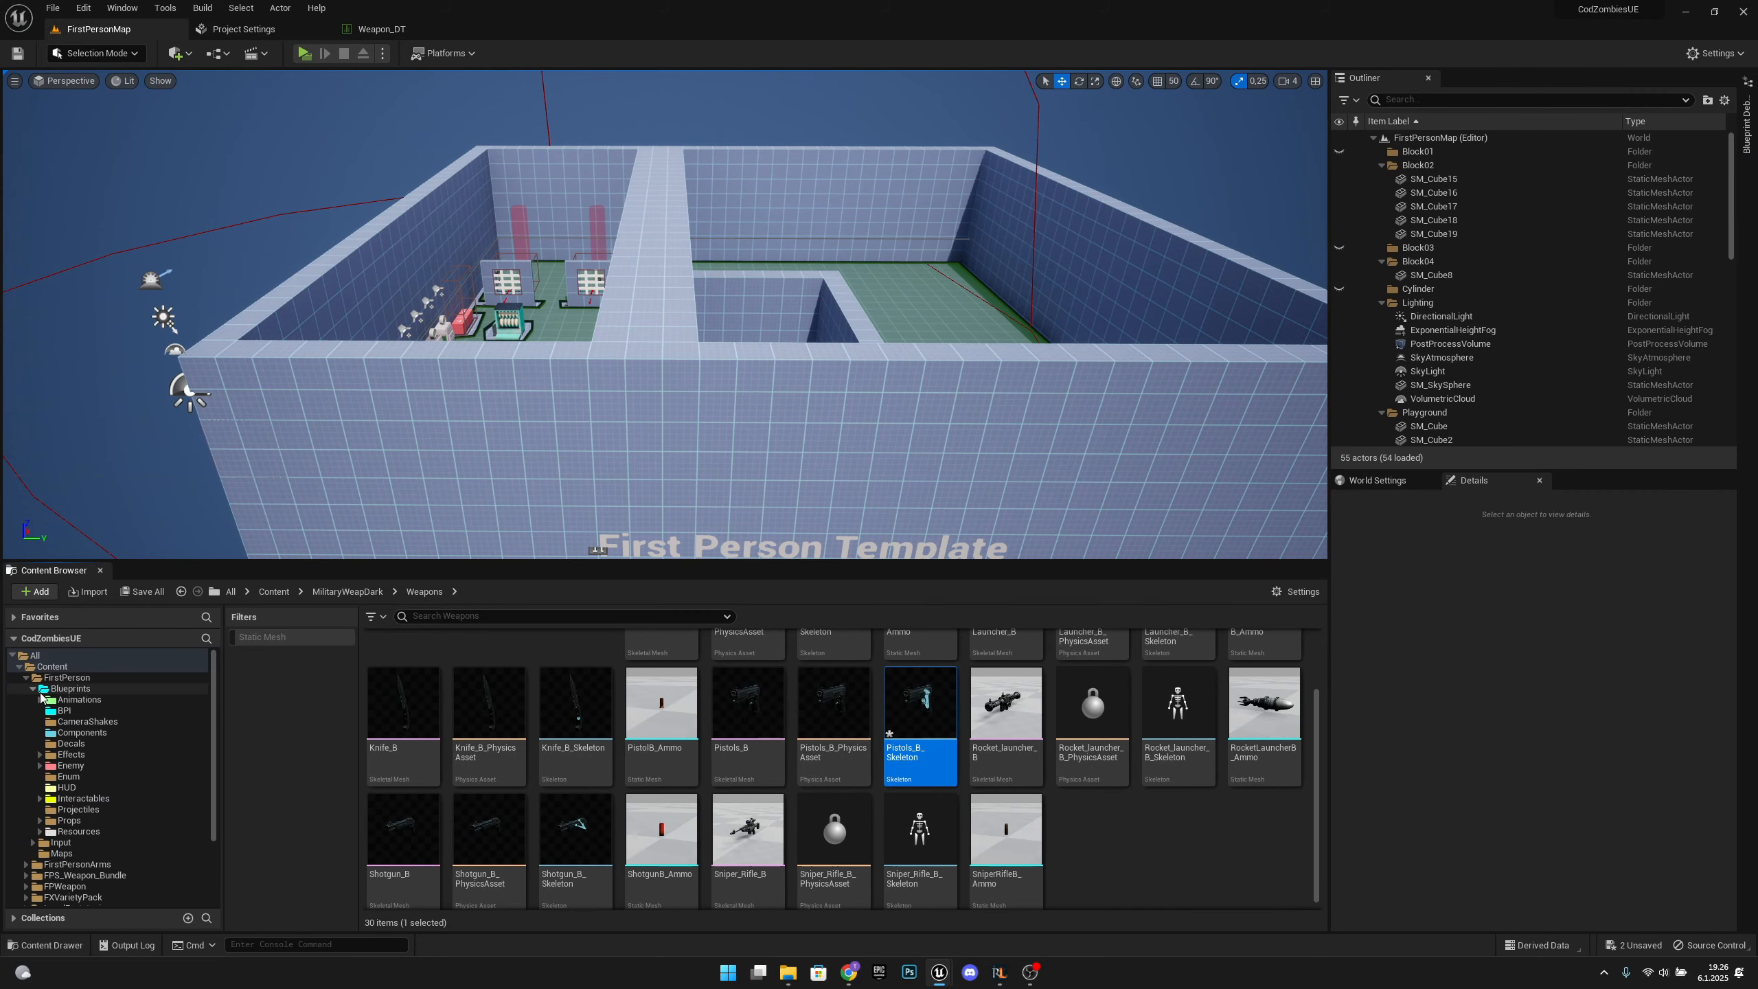
{"action": "left_click", "coordinate": [39, 700]}
{"action": "left_click", "coordinate": [97, 756]}
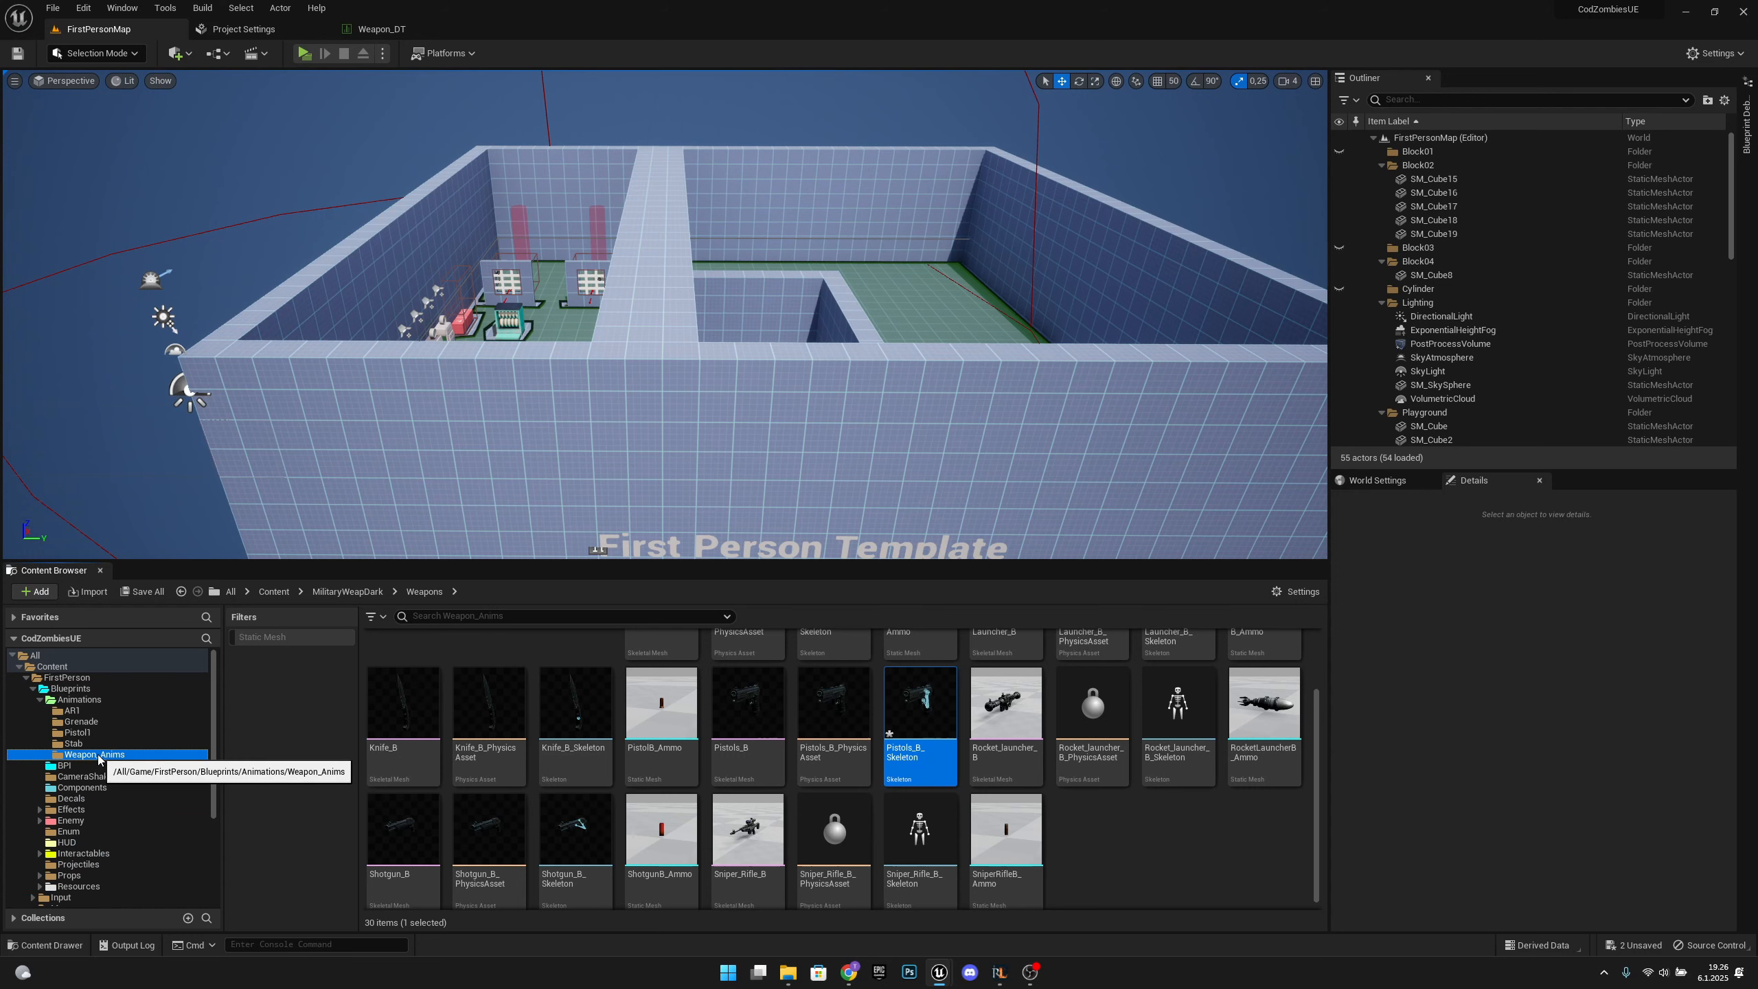
{"action": "right_click", "coordinate": [100, 755]}
{"action": "mouse_move", "coordinate": [192, 537]}
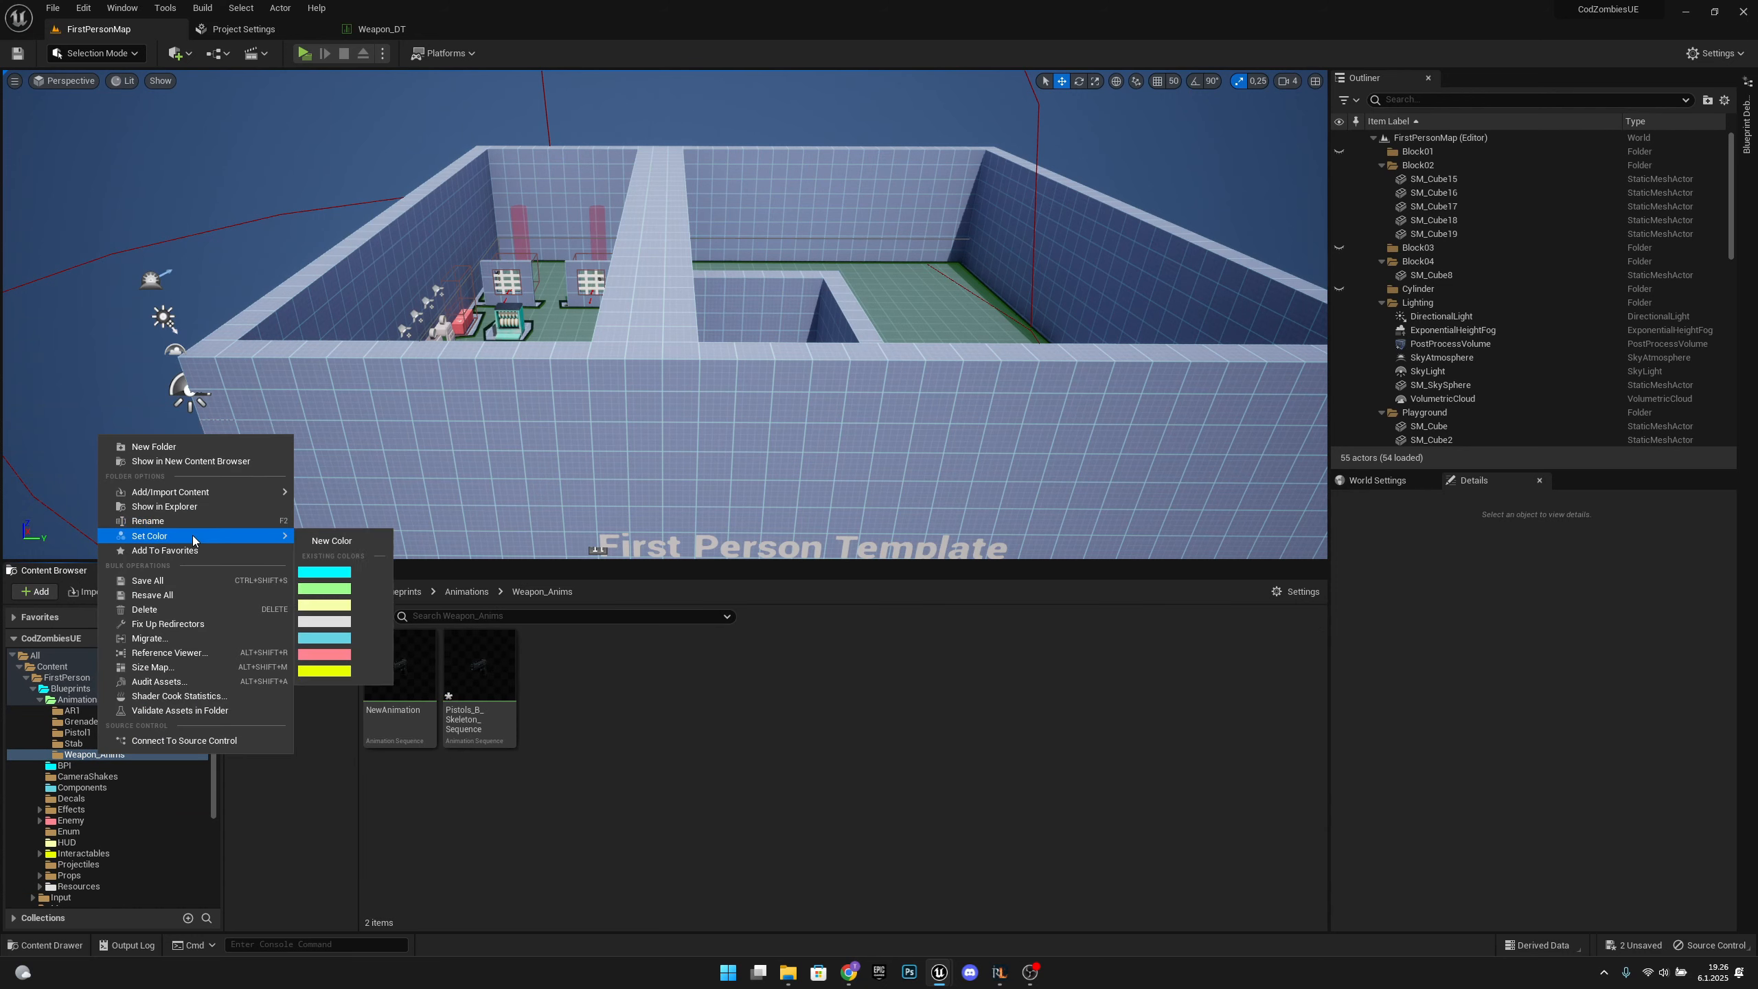
{"action": "left_click", "coordinate": [324, 622]}
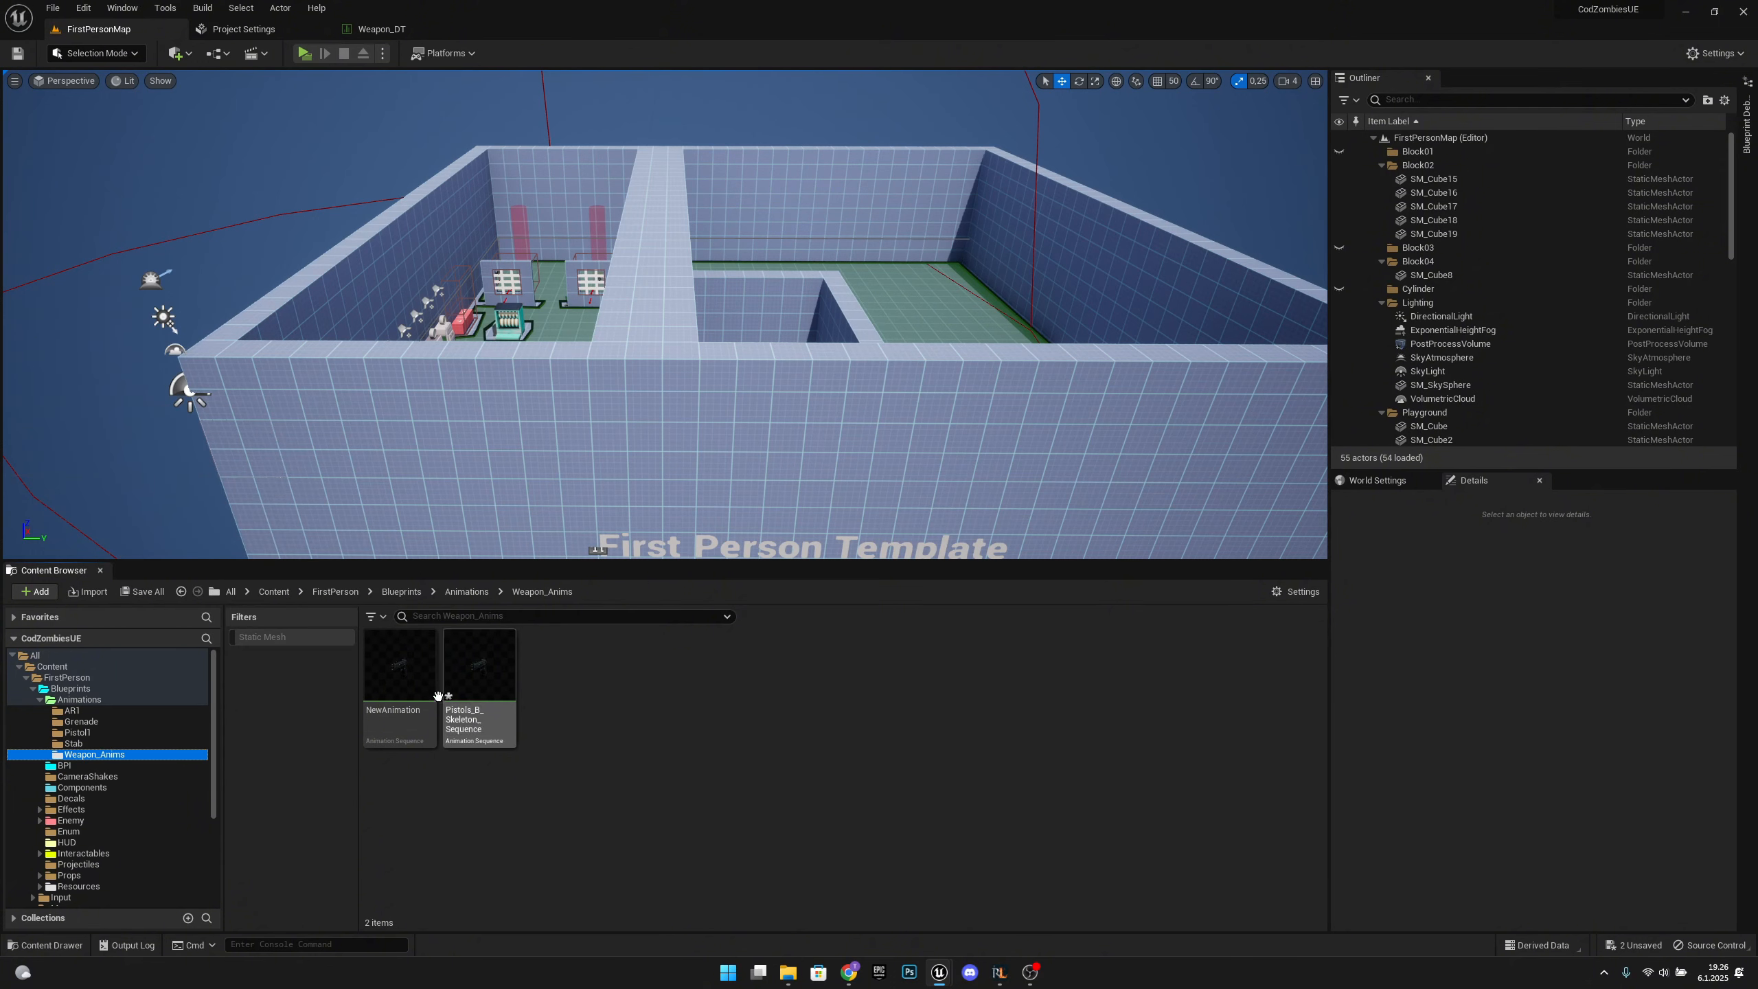
Delete the Pistols_B_Skeleton_Sequence animation from the Weapon_Anims folder.
{"action": "left_click", "coordinate": [502, 687]}
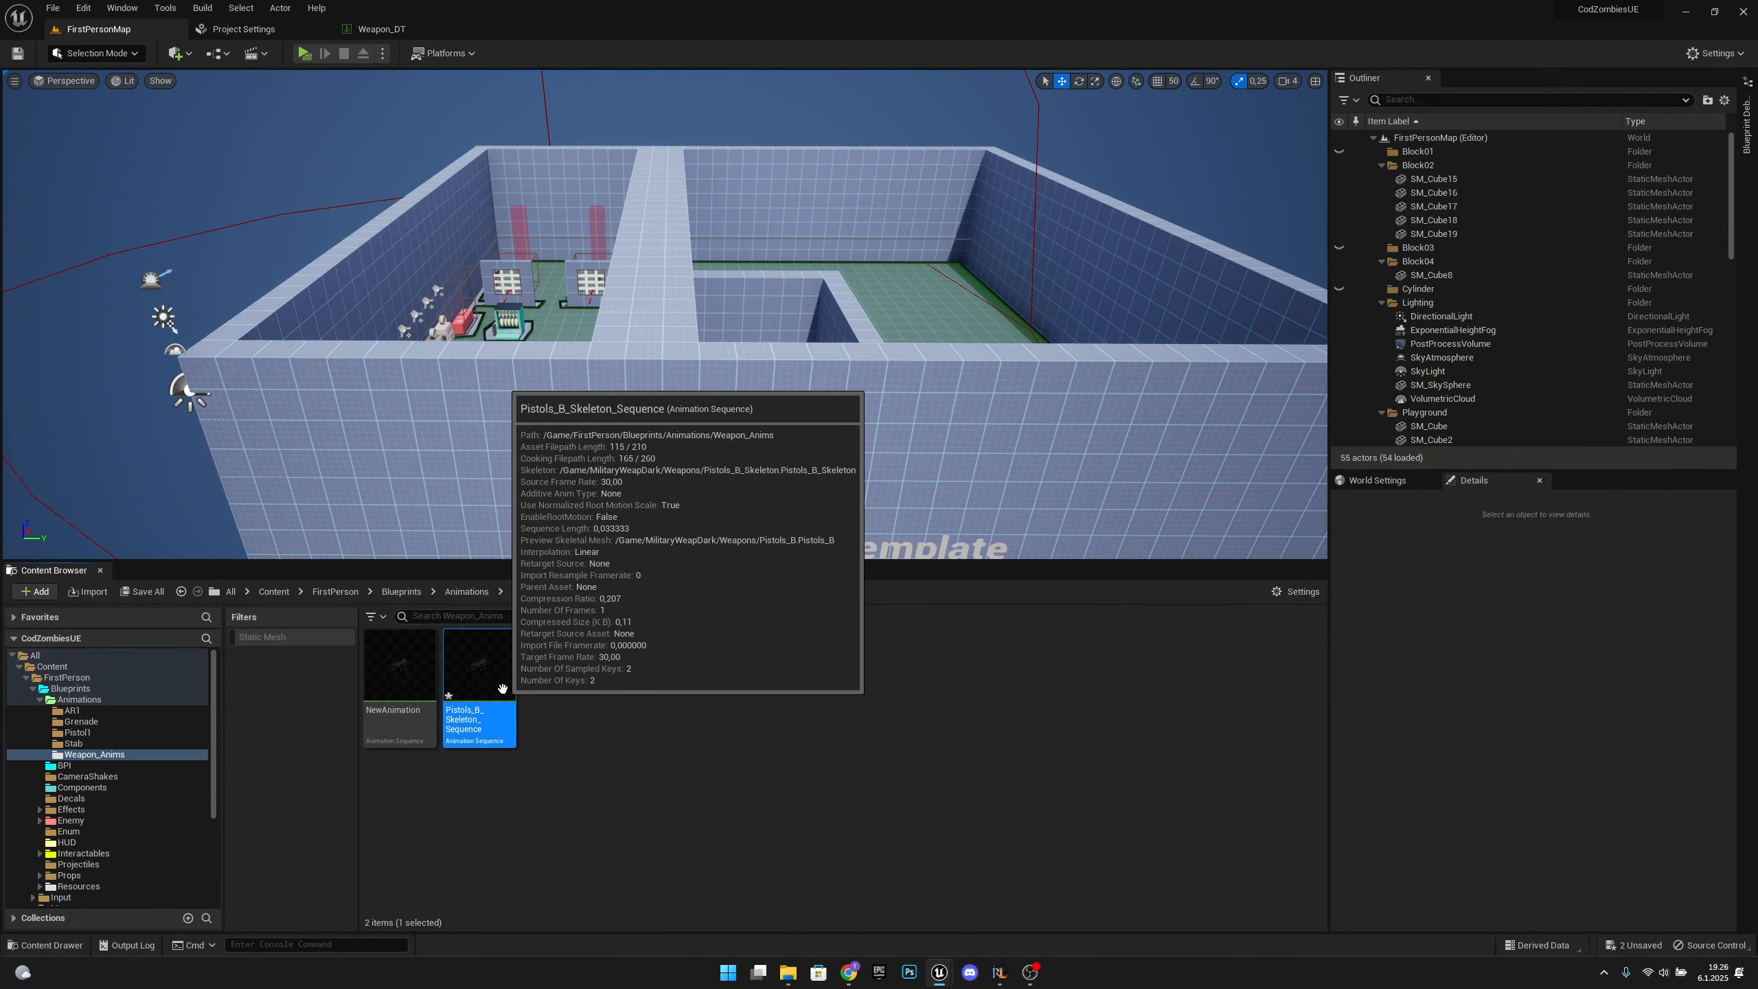
{"action": "key", "text": "Delete"}
{"action": "left_click", "coordinate": [791, 714]}
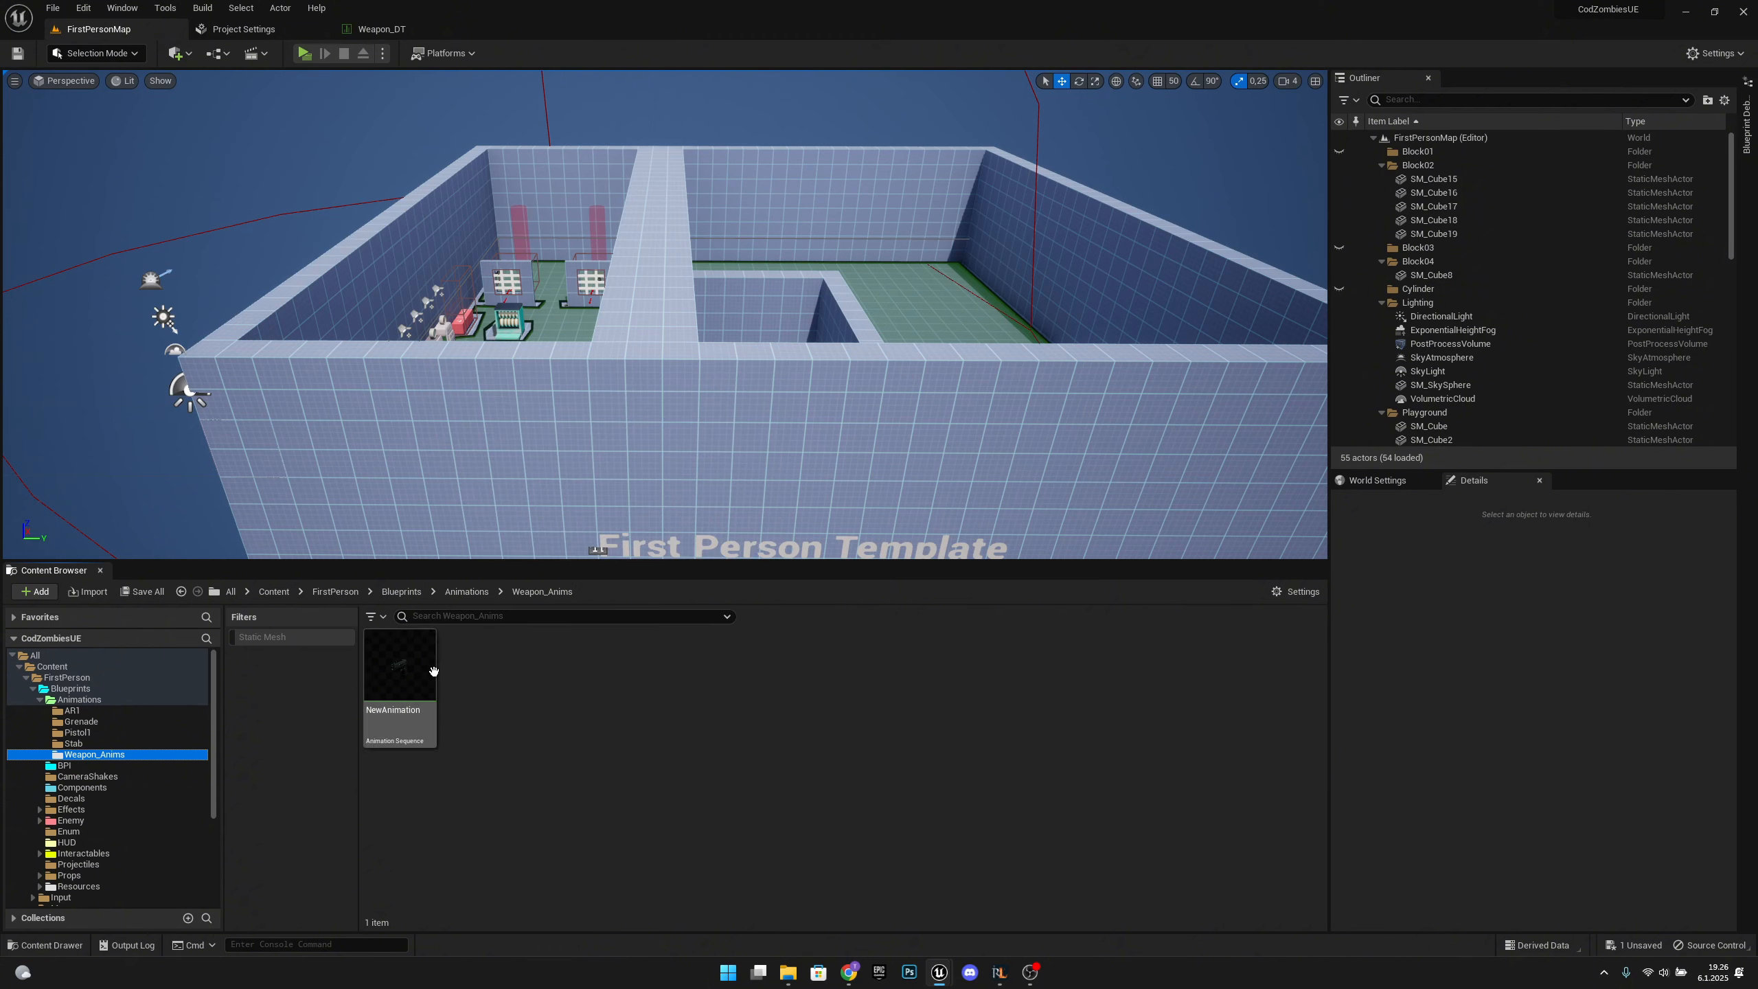
Rename the NewAnimation asset in Weapon_Anims as Pistol1_Fire.
{"action": "left_click", "coordinate": [398, 679]}
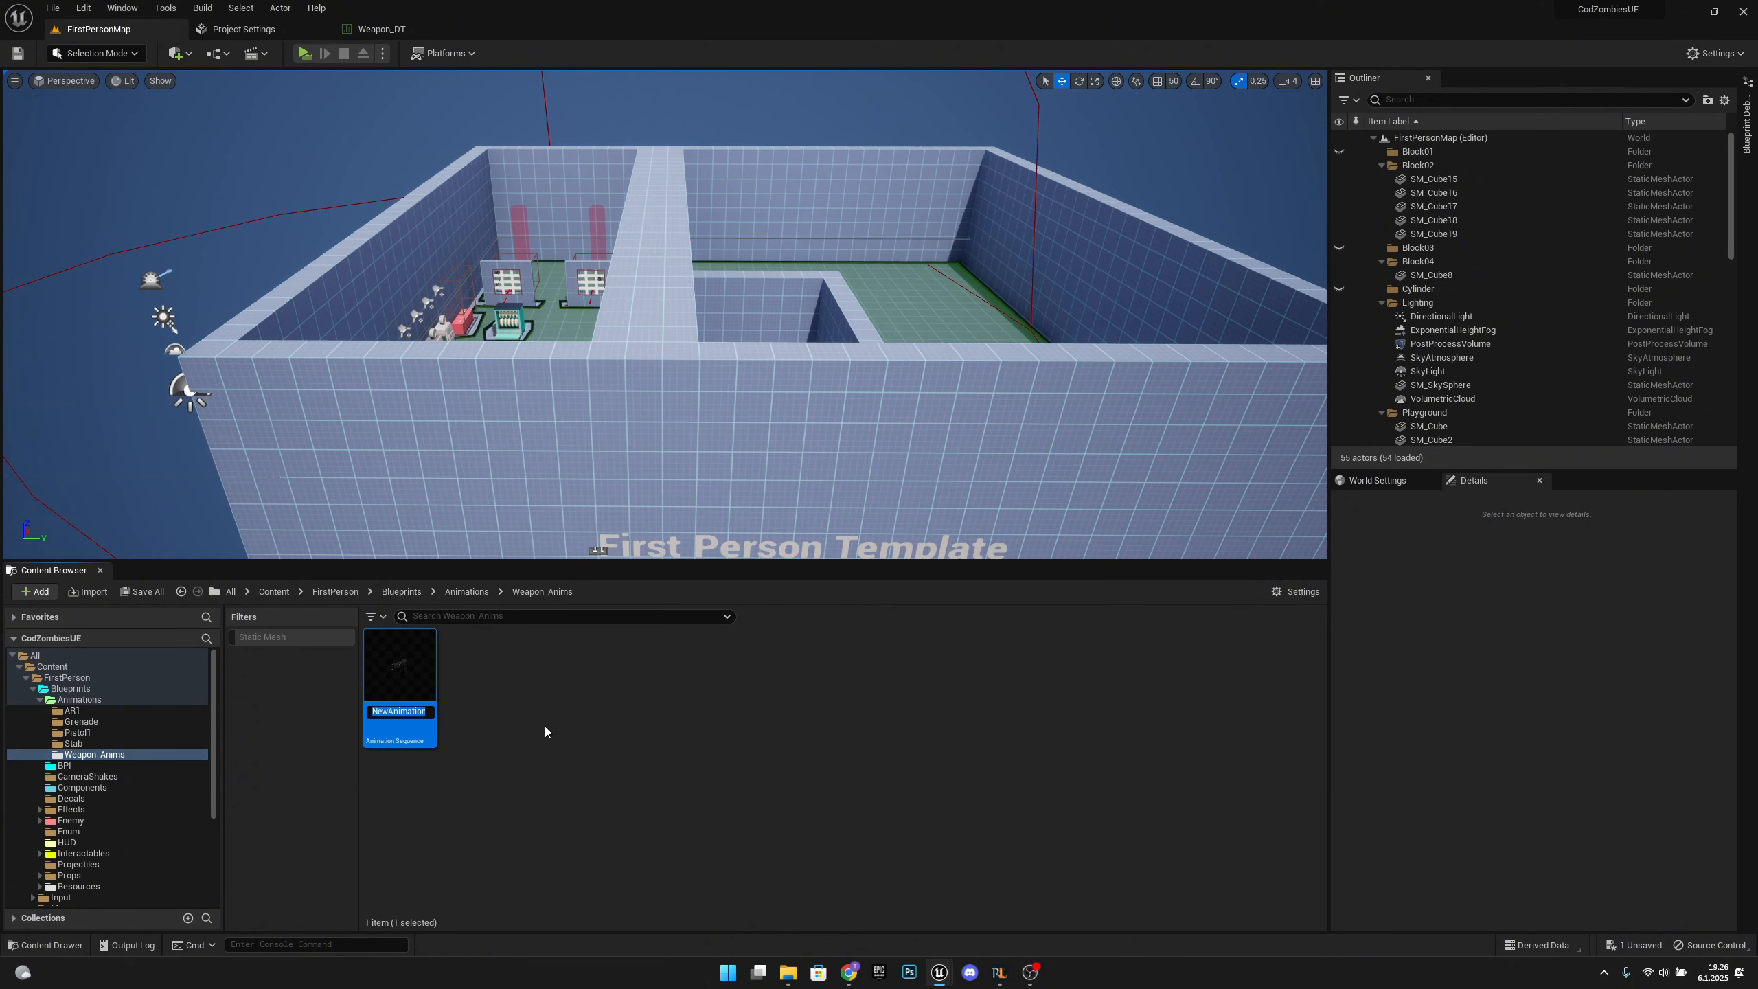
{"action": "type", "text": "Pistol1_Fire"}
{"action": "key", "text": "Return"}
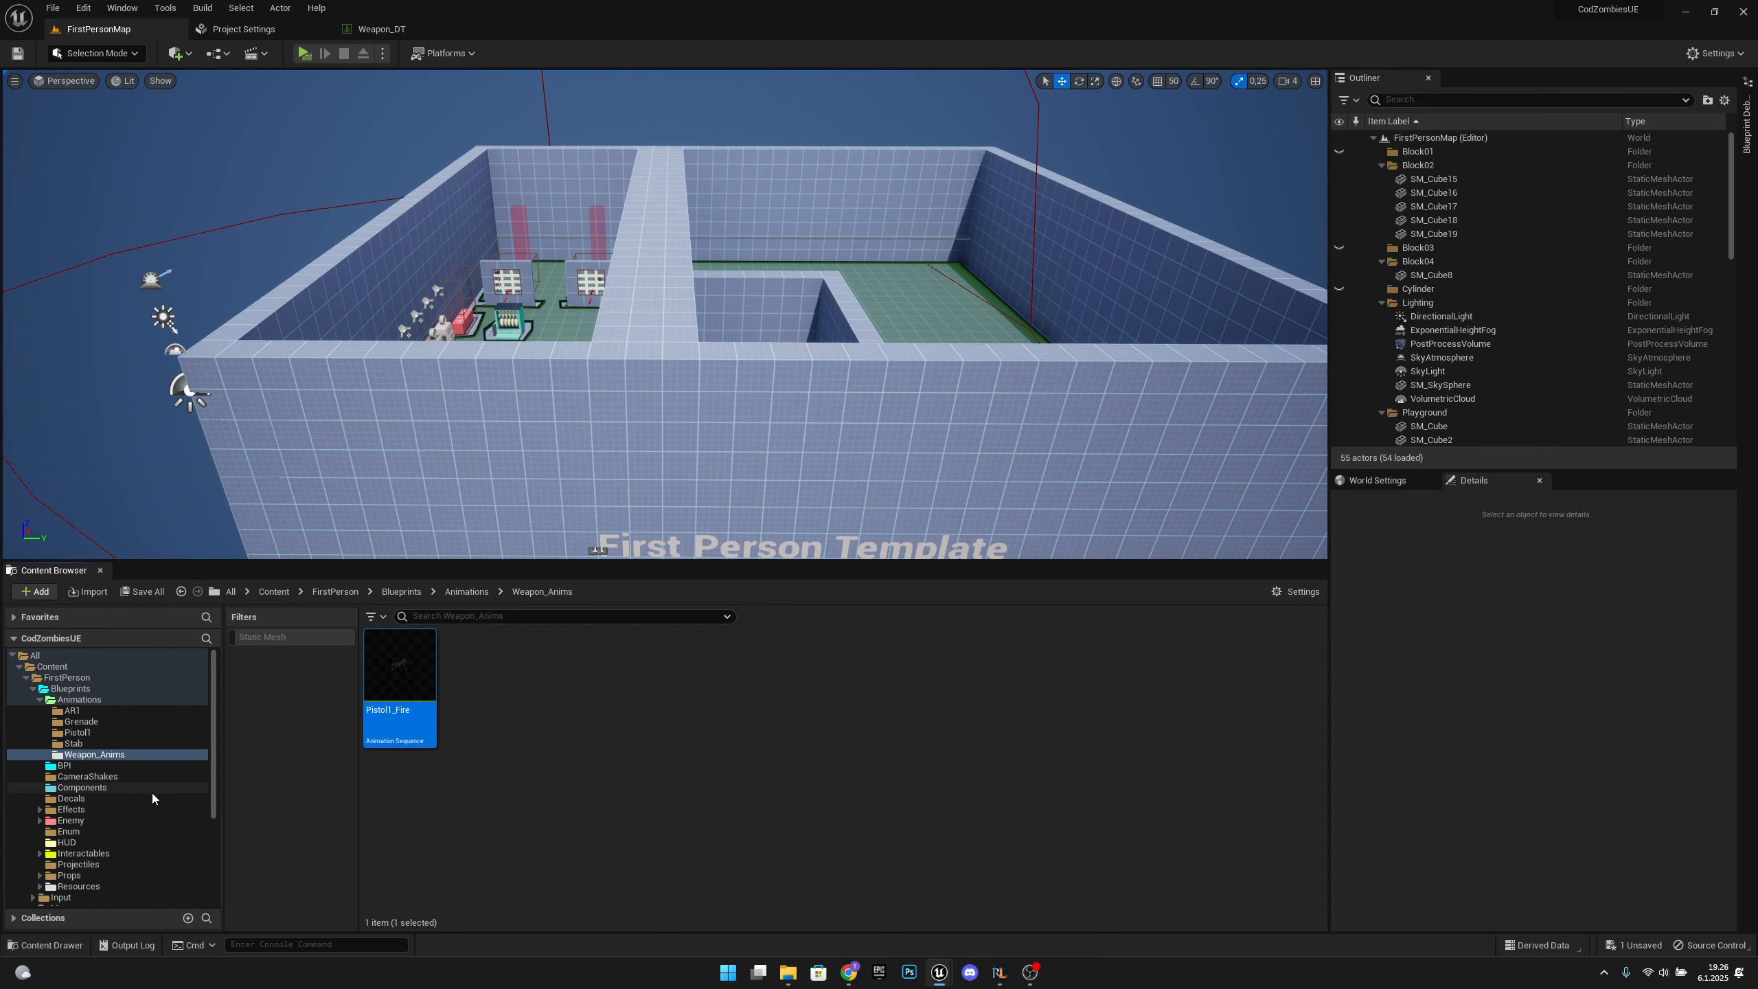
Locate the weapon mesh of row 2 in Weapon_DT and open the SK_AR4_Skeleton asset from its folder.
{"action": "scroll", "coordinate": [127, 808], "scroll_direction": "down", "scroll_amount": 5}
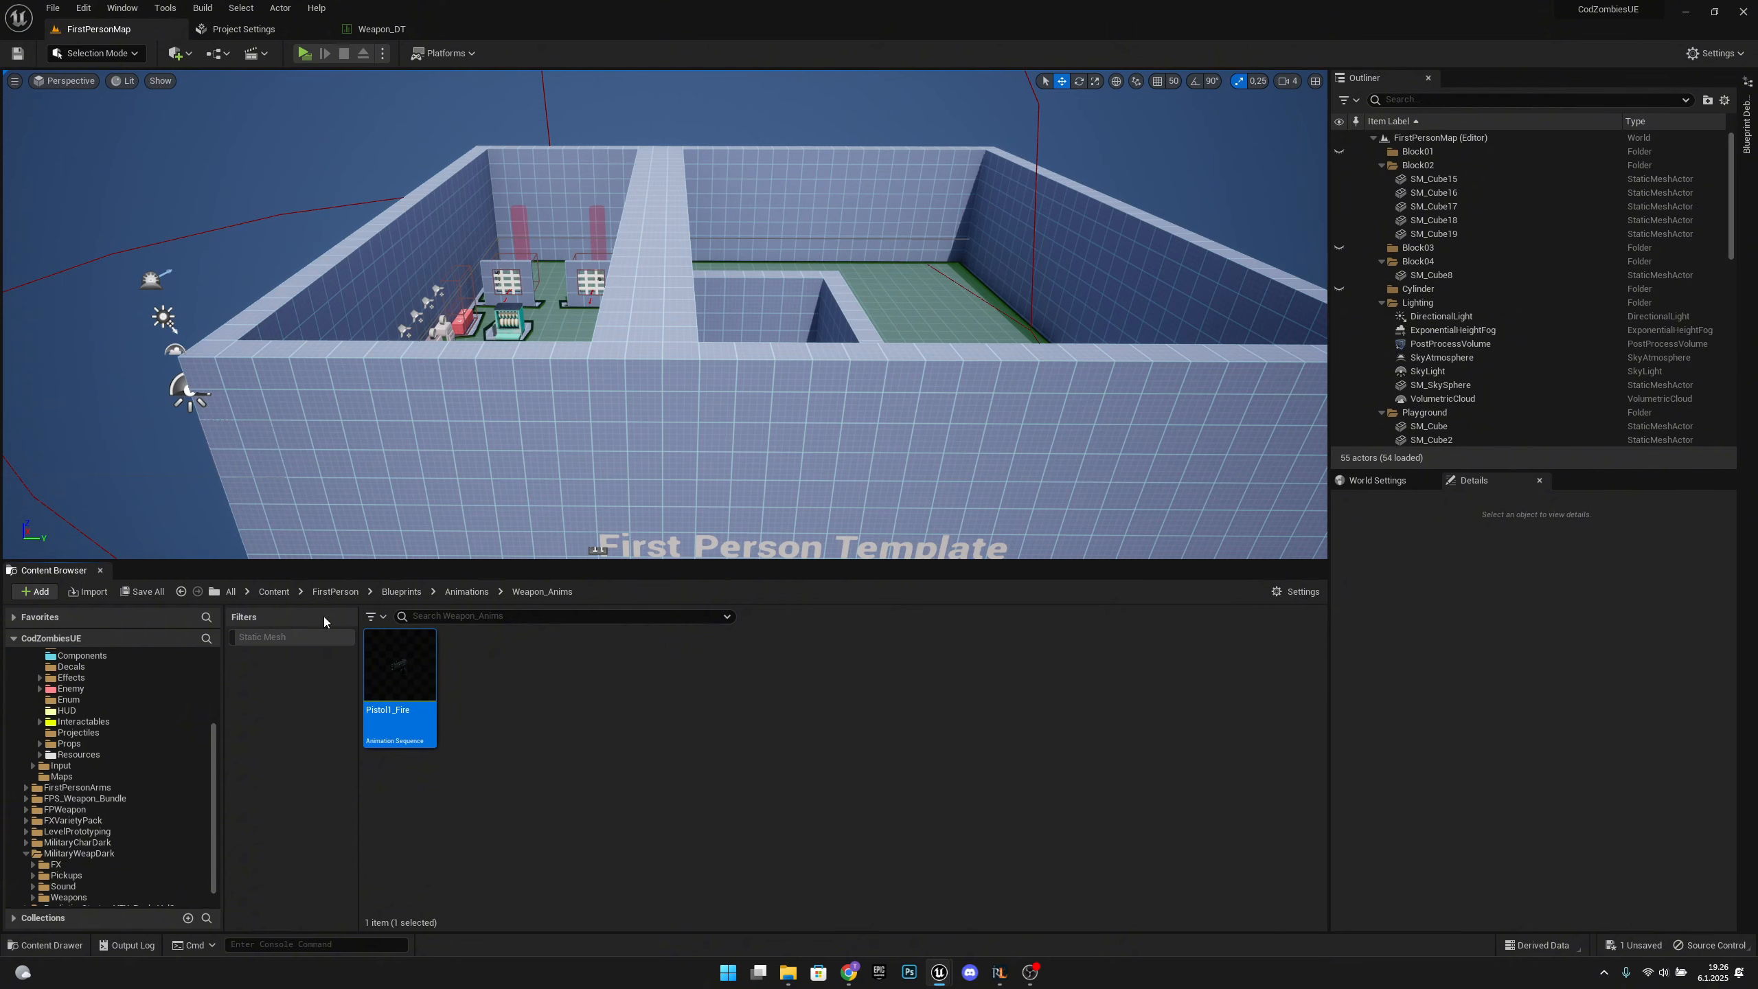
{"action": "left_click", "coordinate": [410, 30]}
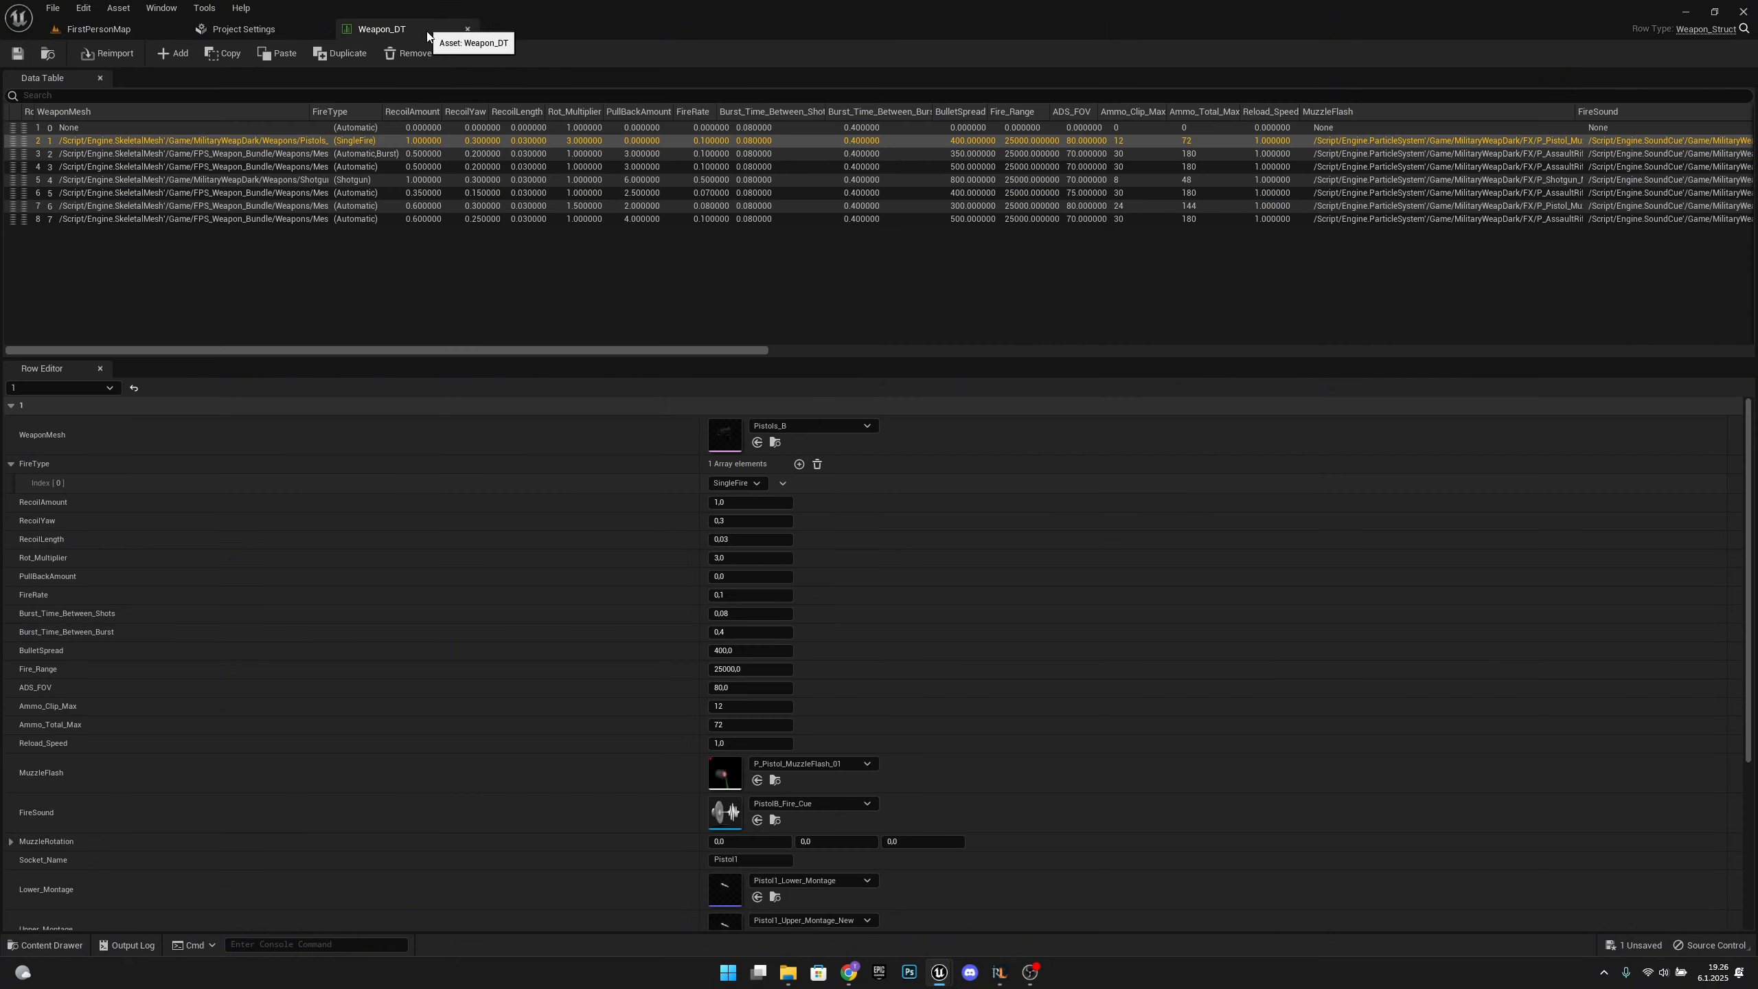
{"action": "left_click", "coordinate": [187, 151]}
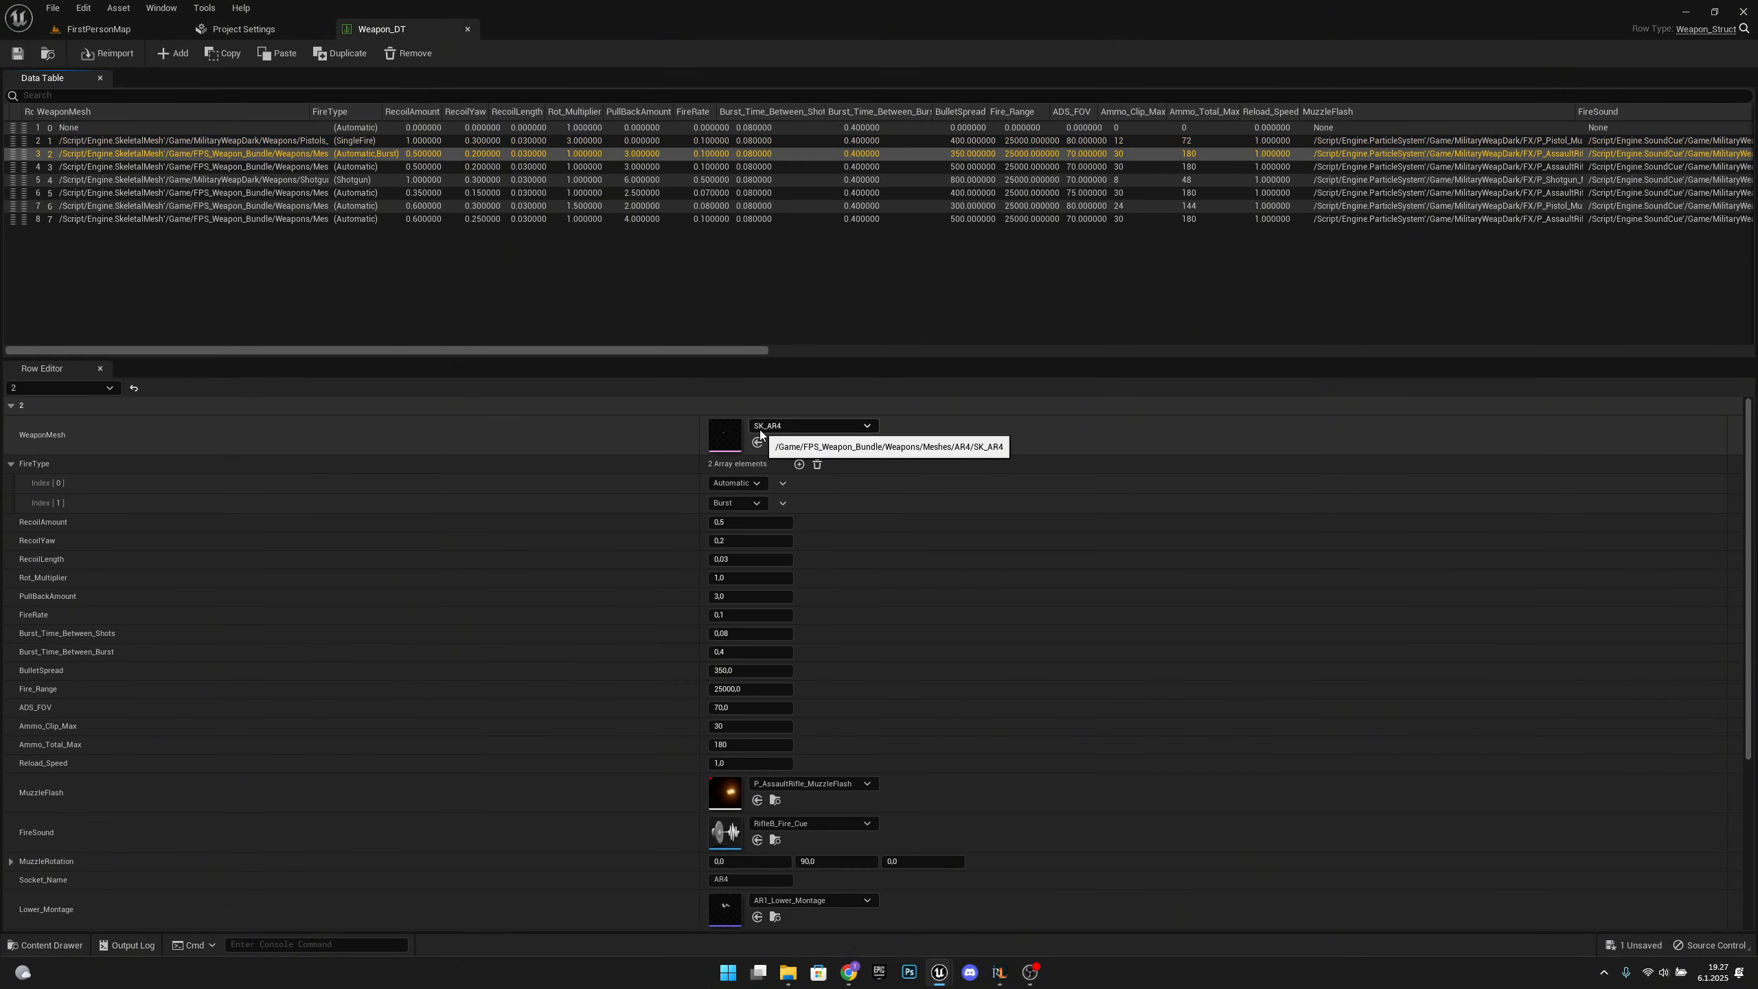
{"action": "left_click", "coordinate": [775, 442]}
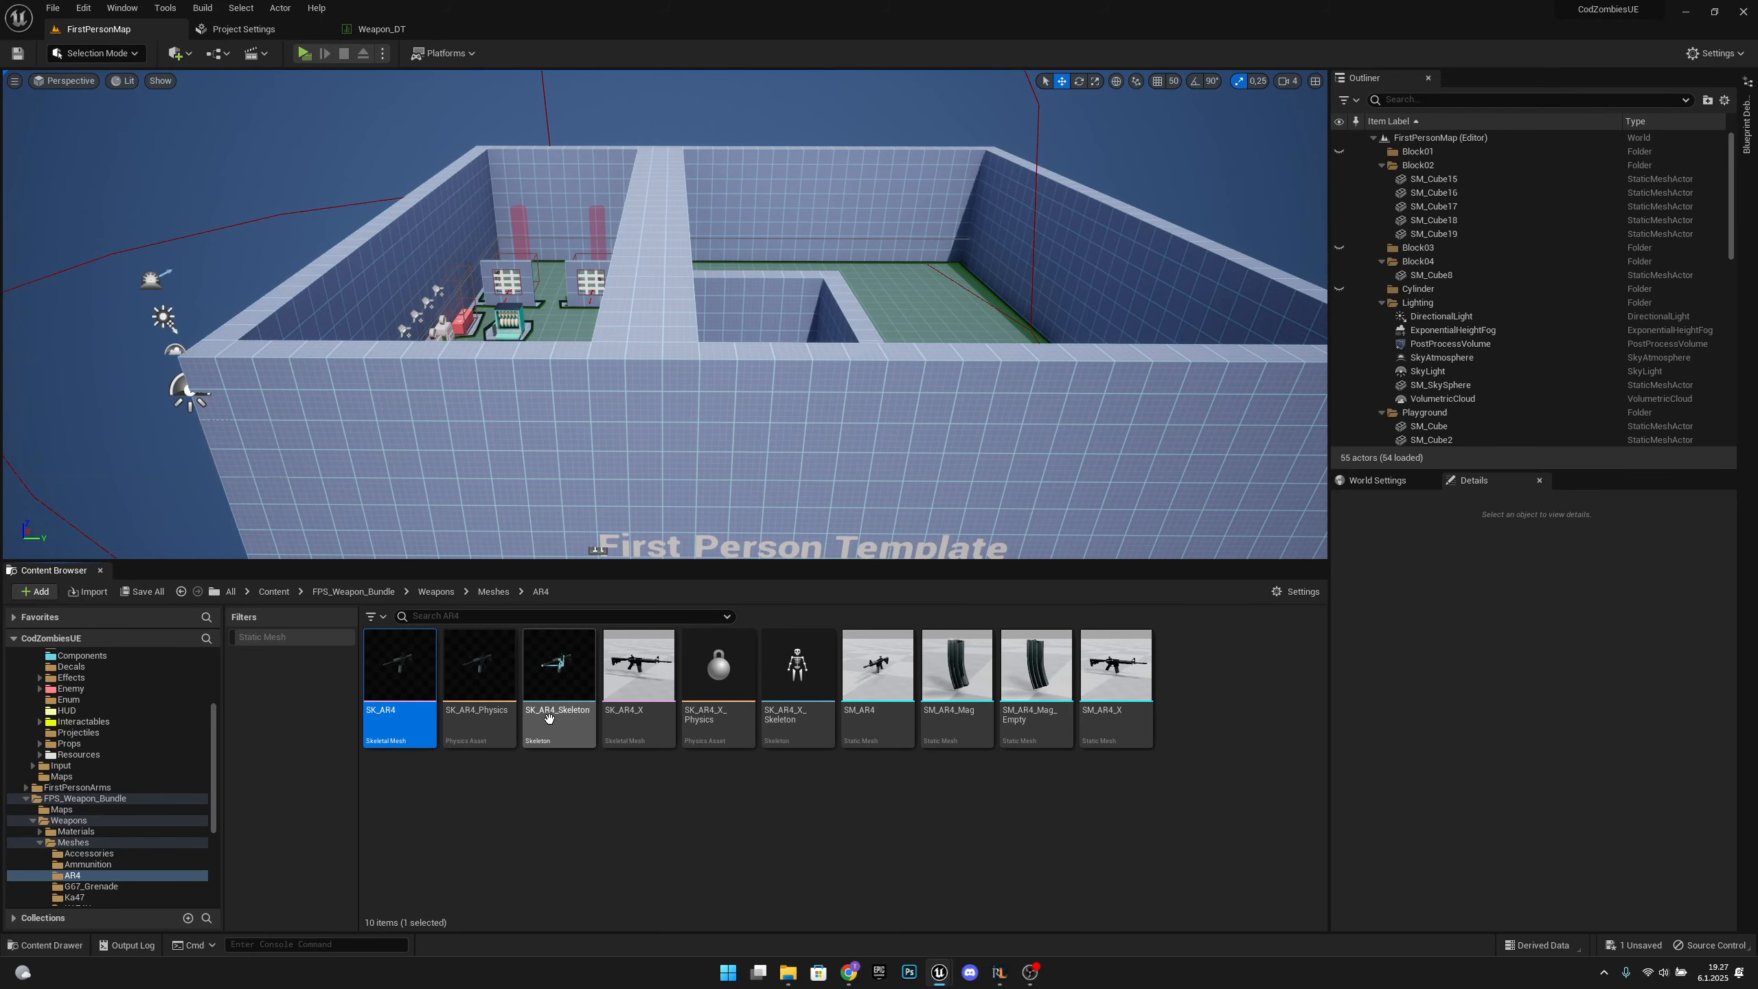
{"action": "double_click", "coordinate": [558, 665]}
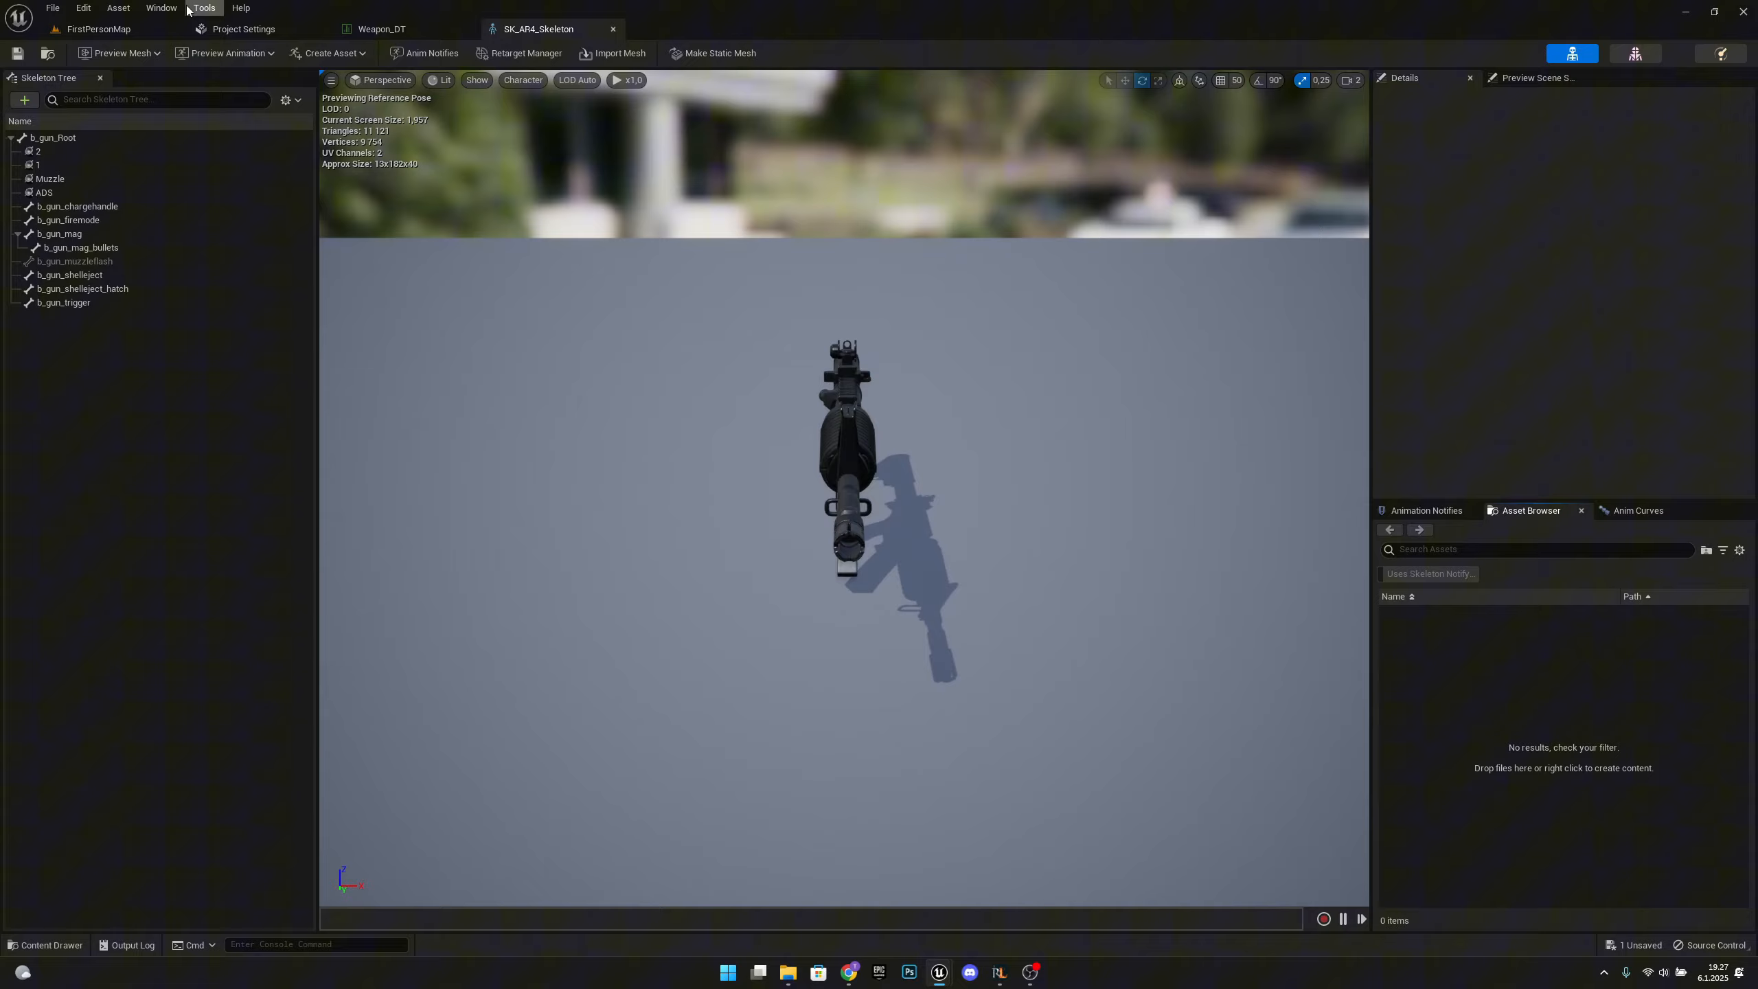
Examine the AR4 rifle's receiver and shell ejection area from the side in the SK_AR4_Skeleton preview.
{"action": "left_click", "coordinate": [98, 28]}
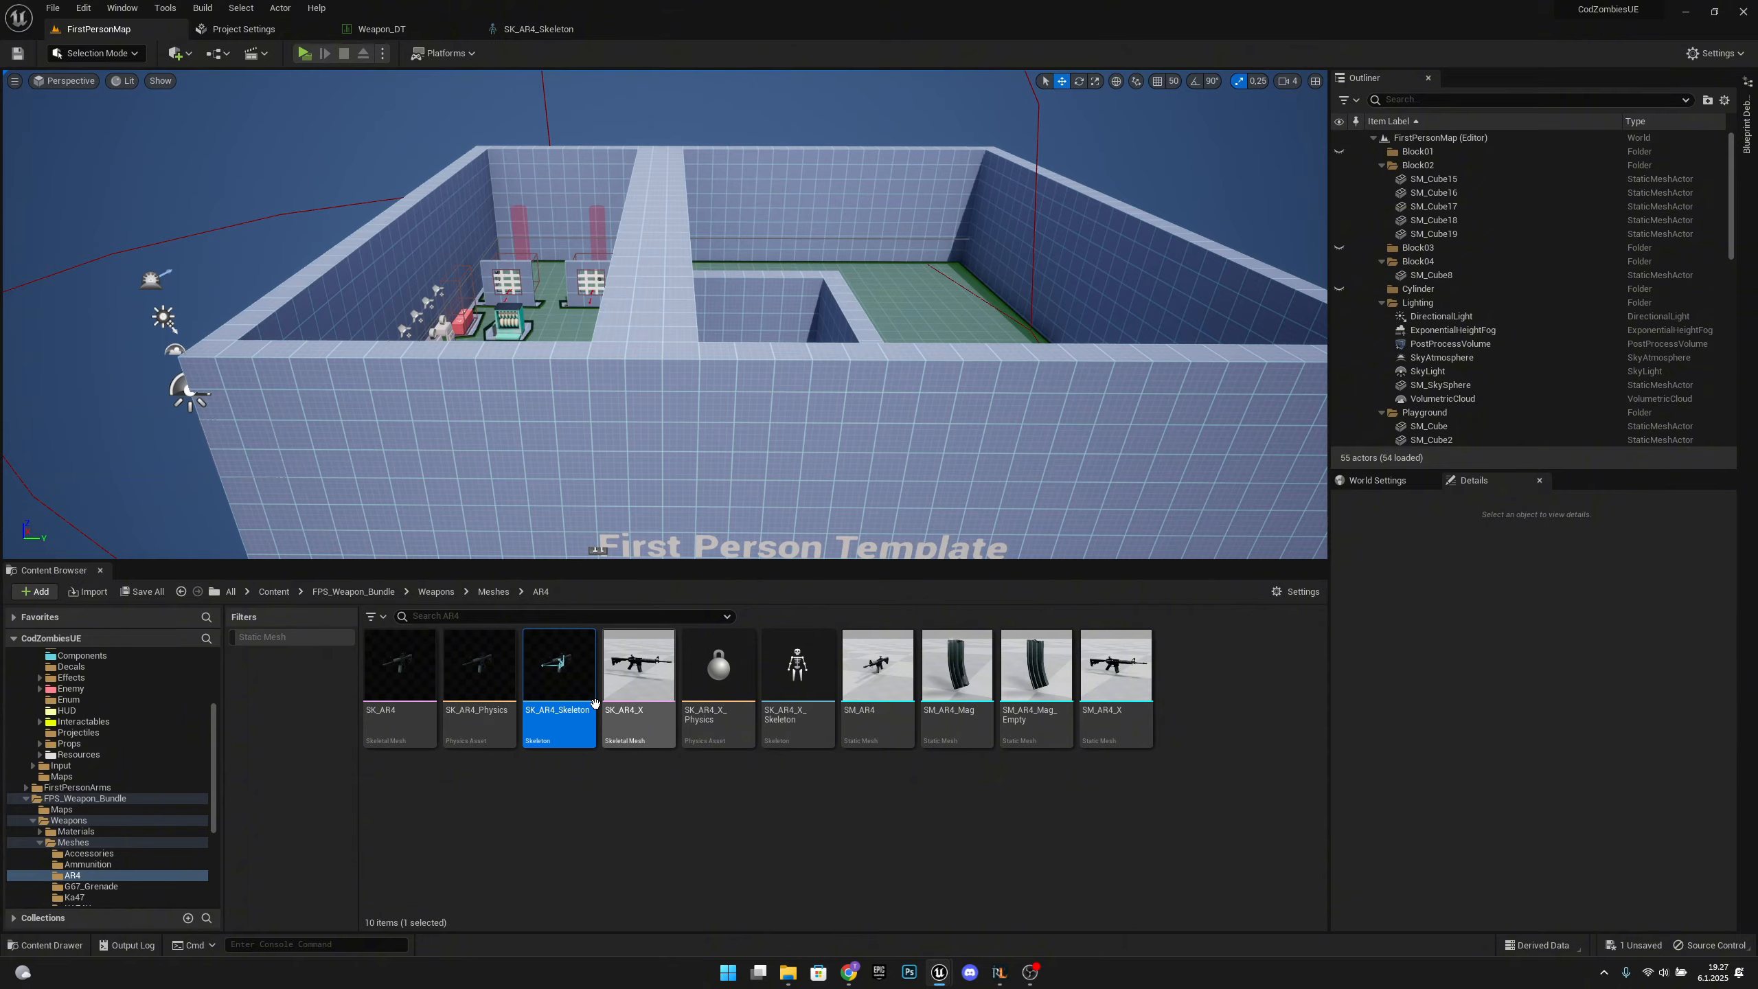
{"action": "left_click", "coordinate": [560, 28]}
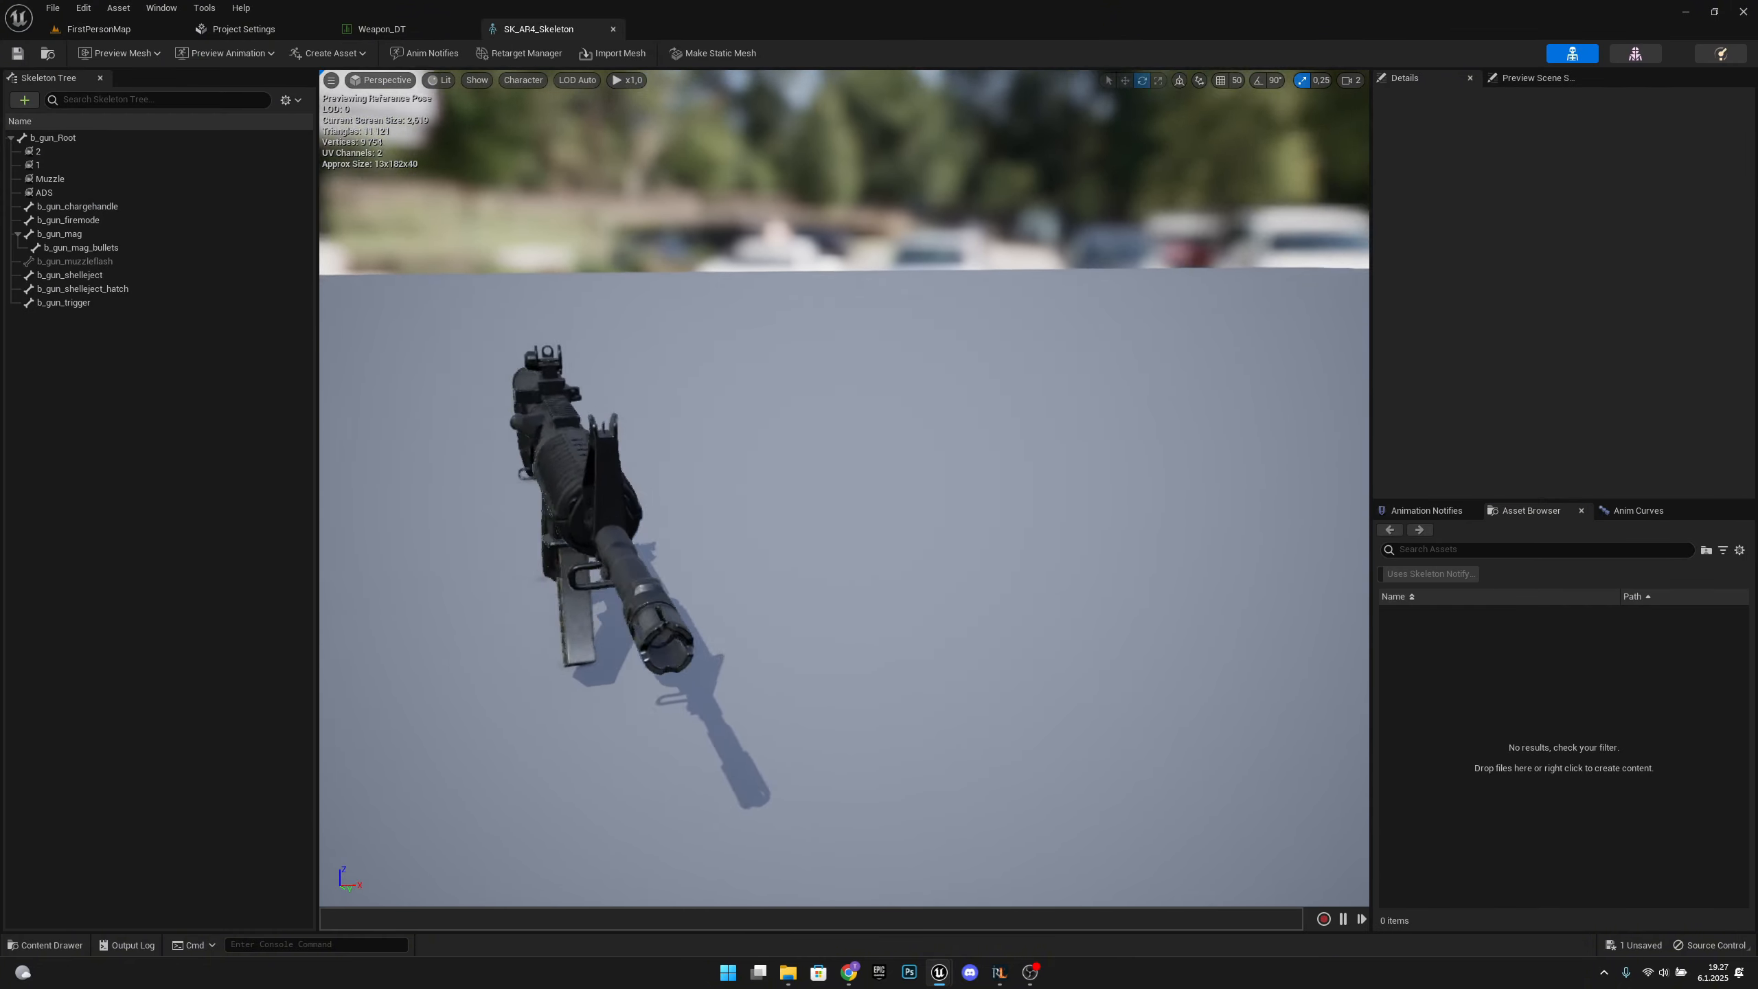
{"action": "right_click_drag", "start_coordinate": [844, 488], "coordinate": [1508, 602]}
{"action": "key", "text": "a"}
{"action": "key", "text": "w"}
{"action": "key", "text": "d"}
{"action": "key", "text": "s"}
{"action": "key", "text": "a"}
{"action": "key", "text": "e"}
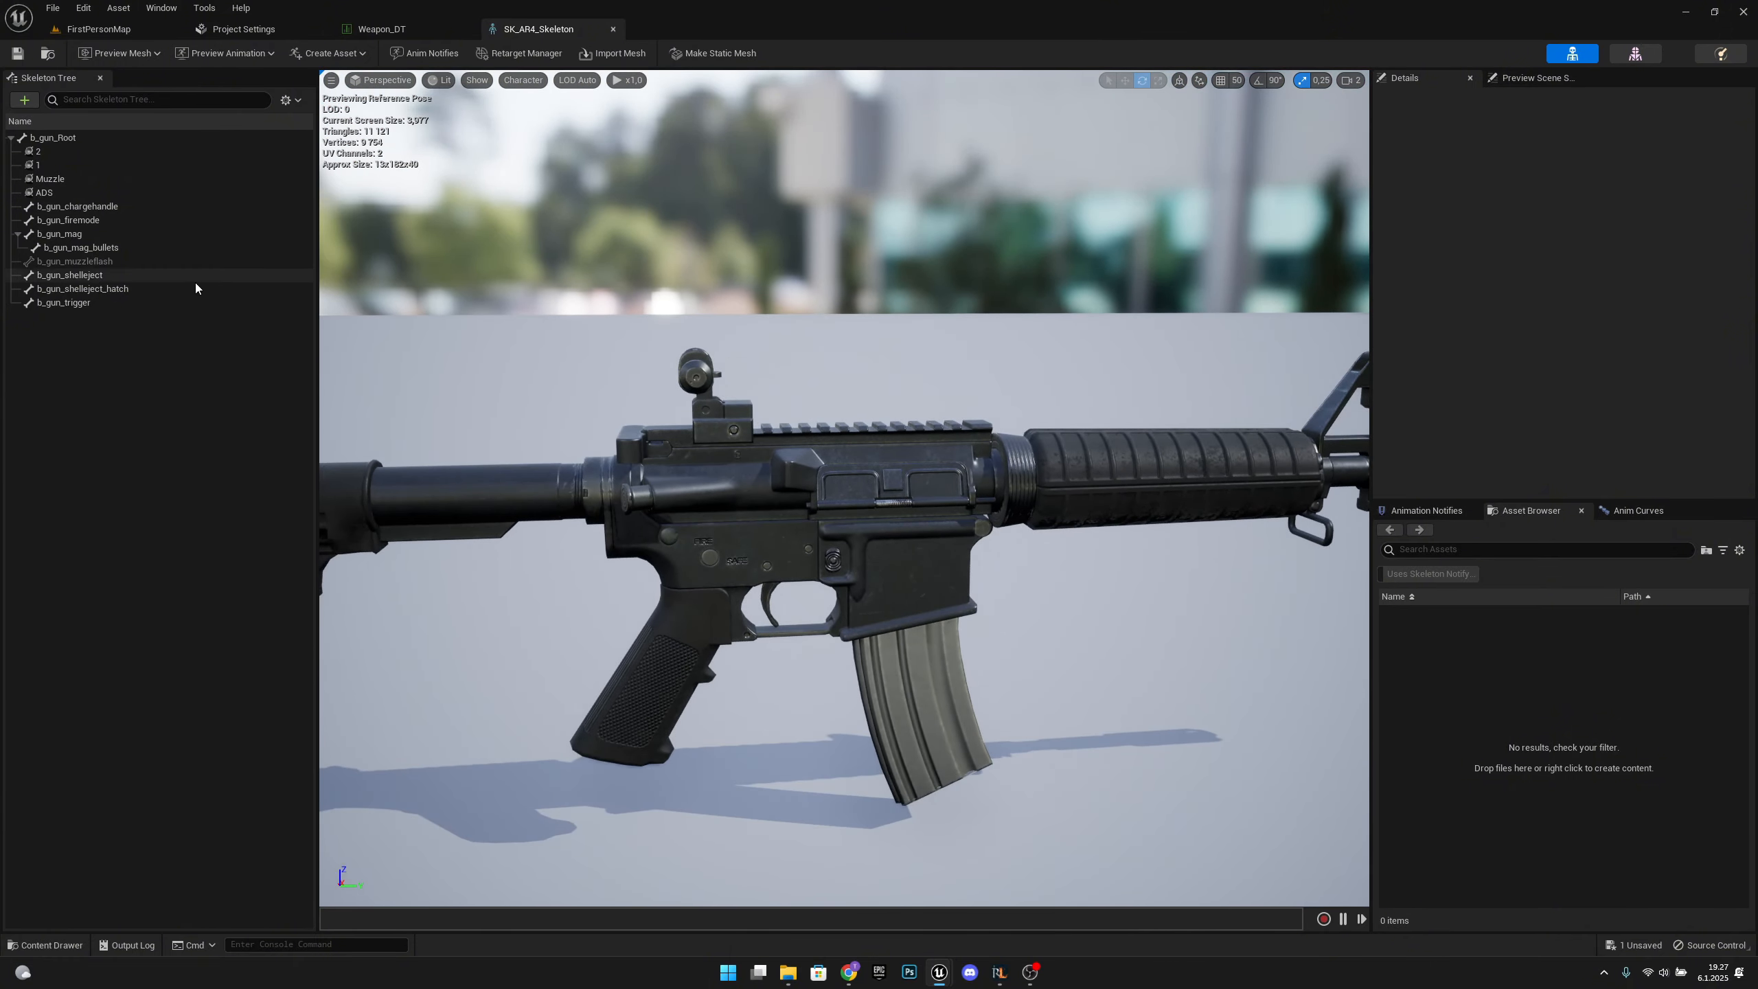
Try moving the b_gun_shelleject bone backward along the AR4 rifle, and undo the move.
{"action": "left_click", "coordinate": [138, 276]}
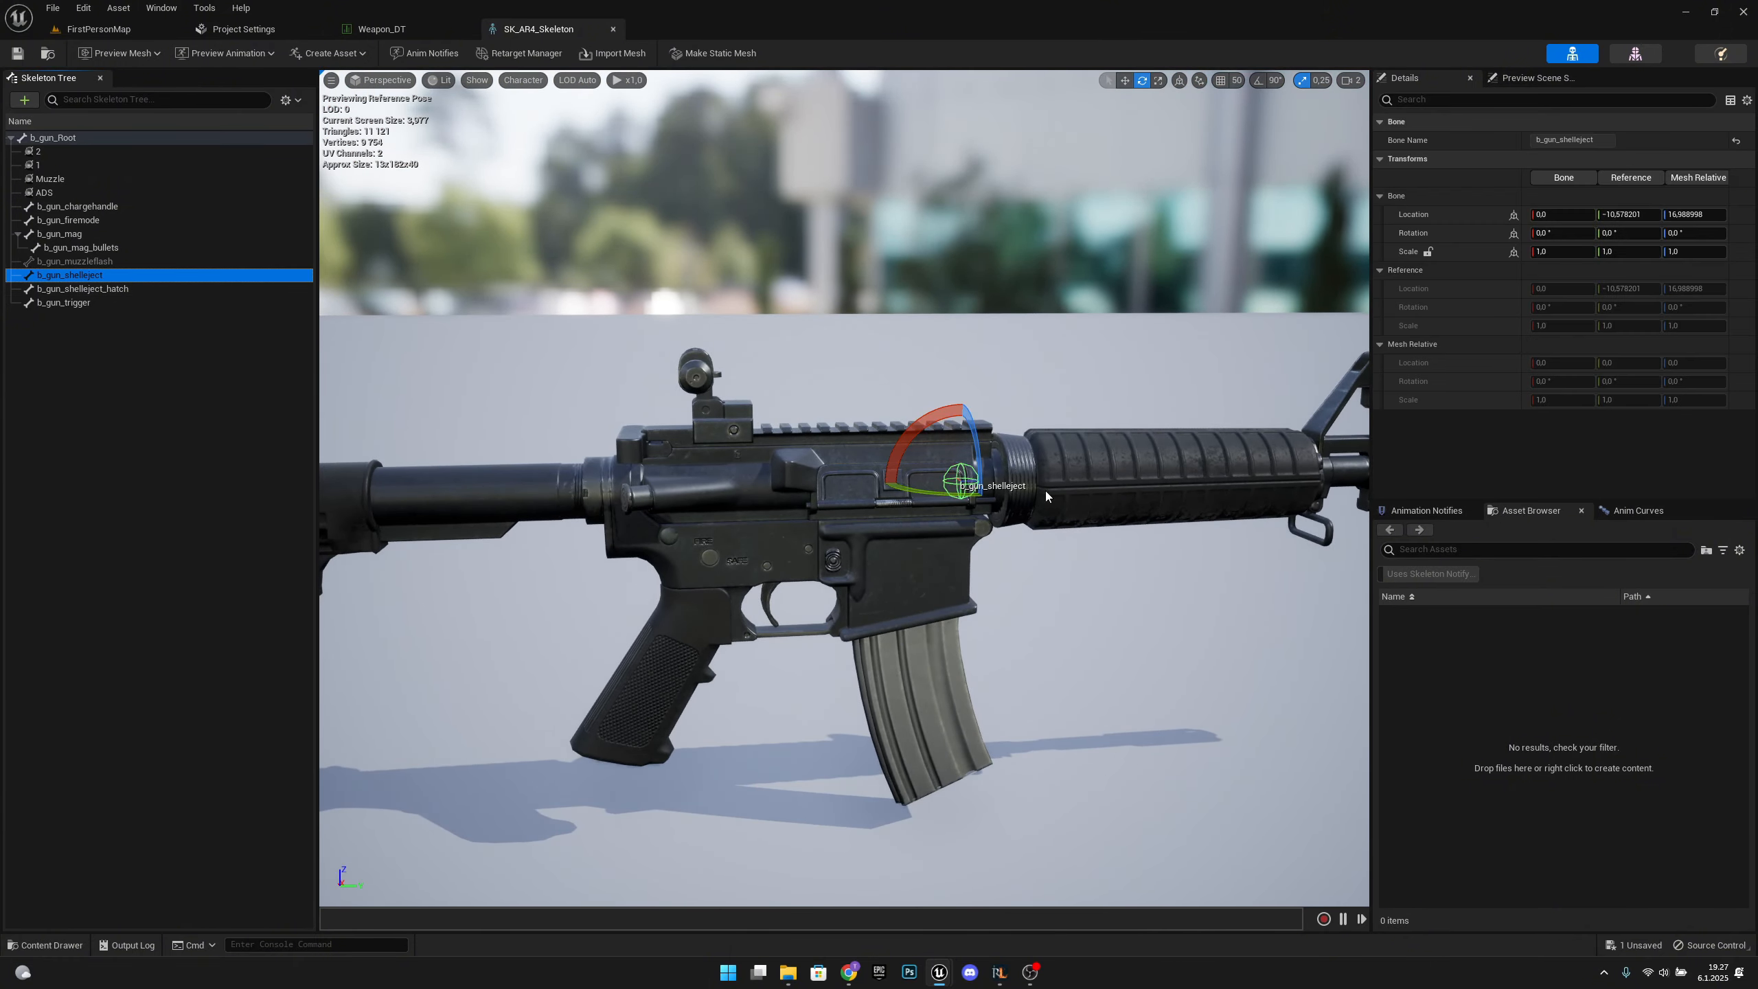
{"action": "left_click_drag", "start_coordinate": [1006, 480], "coordinate": [929, 486]}
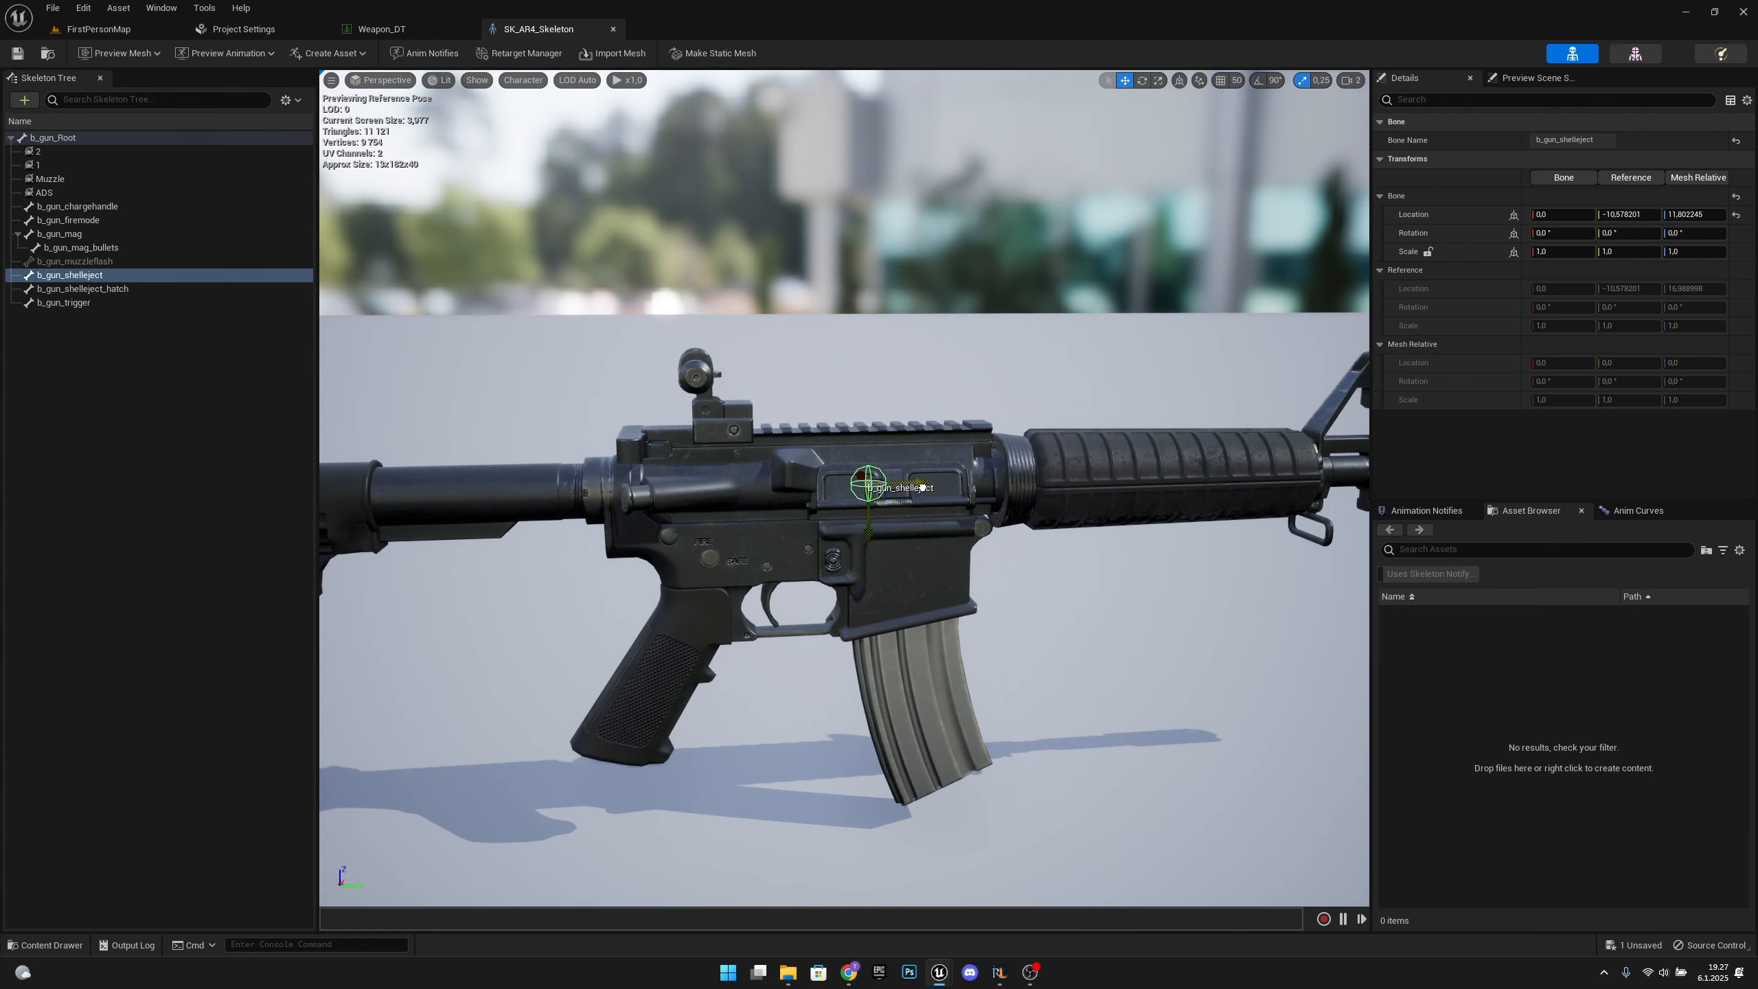
{"action": "key", "text": "ctrl+z"}
Try moving the b_gun_shelleject_hatch bone backward along the AR4 rifle, and undo the move.
{"action": "left_click", "coordinate": [121, 289]}
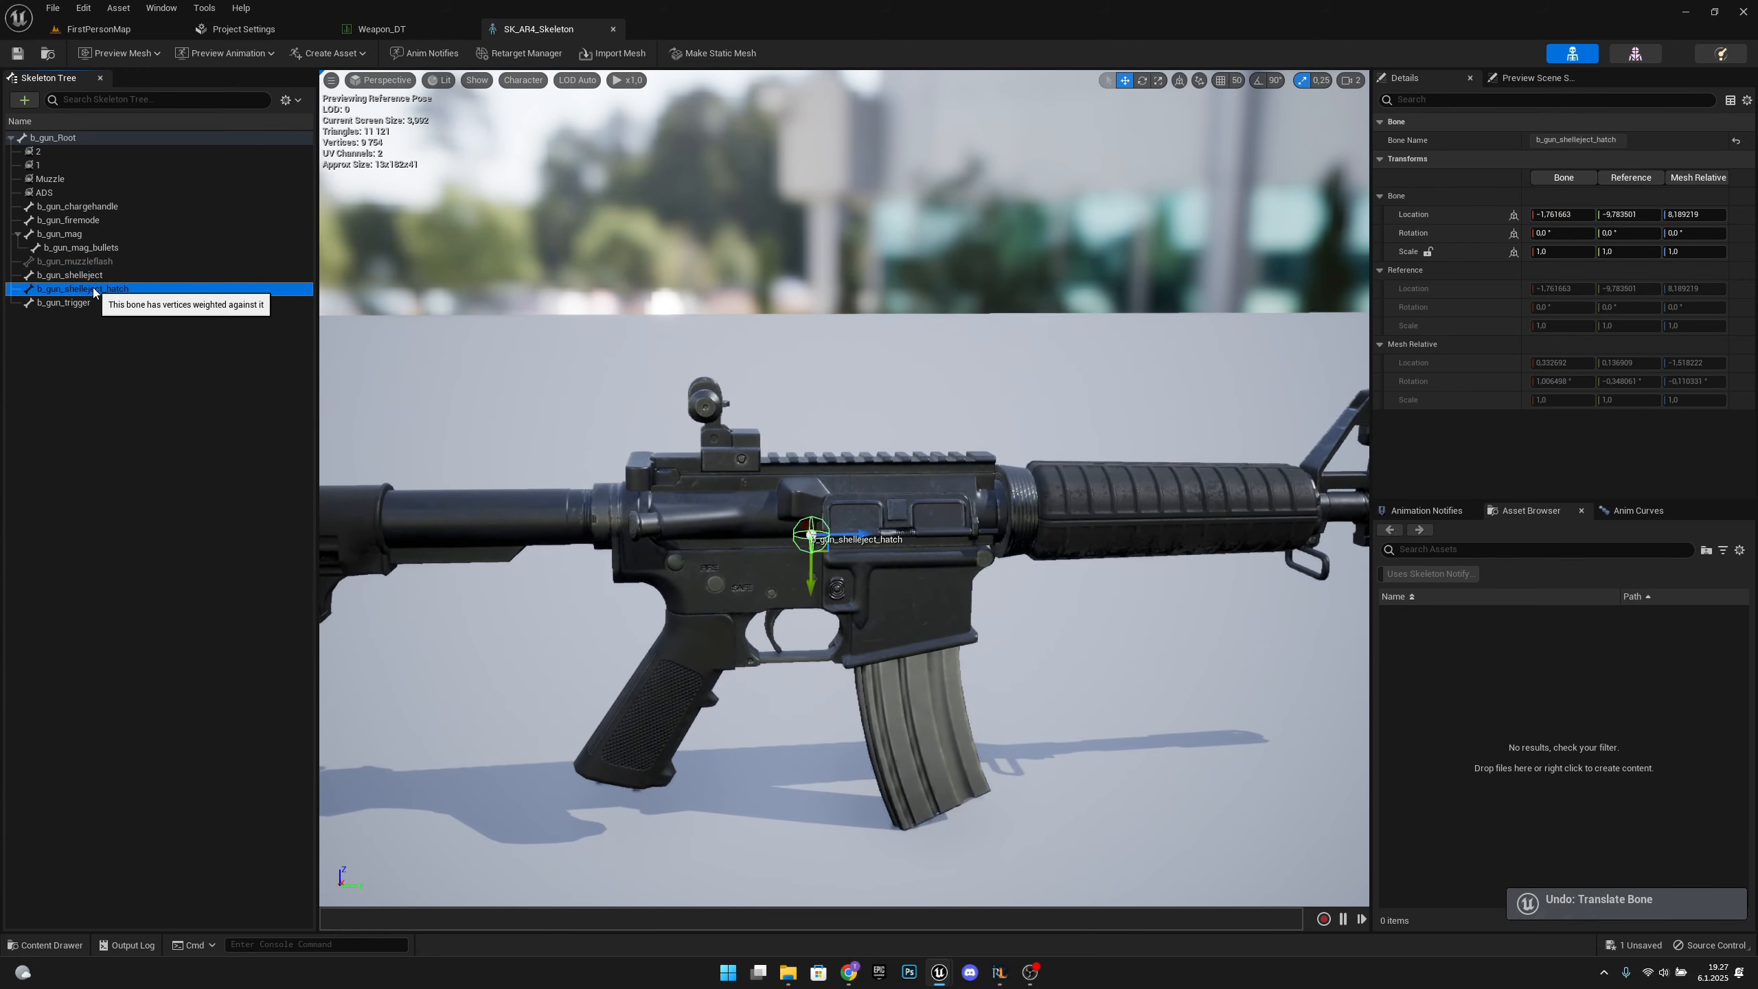
{"action": "left_click_drag", "start_coordinate": [855, 532], "coordinate": [702, 537]}
{"action": "mouse_move", "coordinate": [703, 537]}
{"action": "right_mouse_down"}
{"action": "mouse_move", "coordinate": [1107, 509]}
{"action": "mouse_move", "coordinate": [955, 516]}
{"action": "mouse_move", "coordinate": [830, 445]}
{"action": "mouse_move", "coordinate": [908, 564]}
{"action": "right_mouse_up"}
{"action": "key", "text": "ctrl+z"}
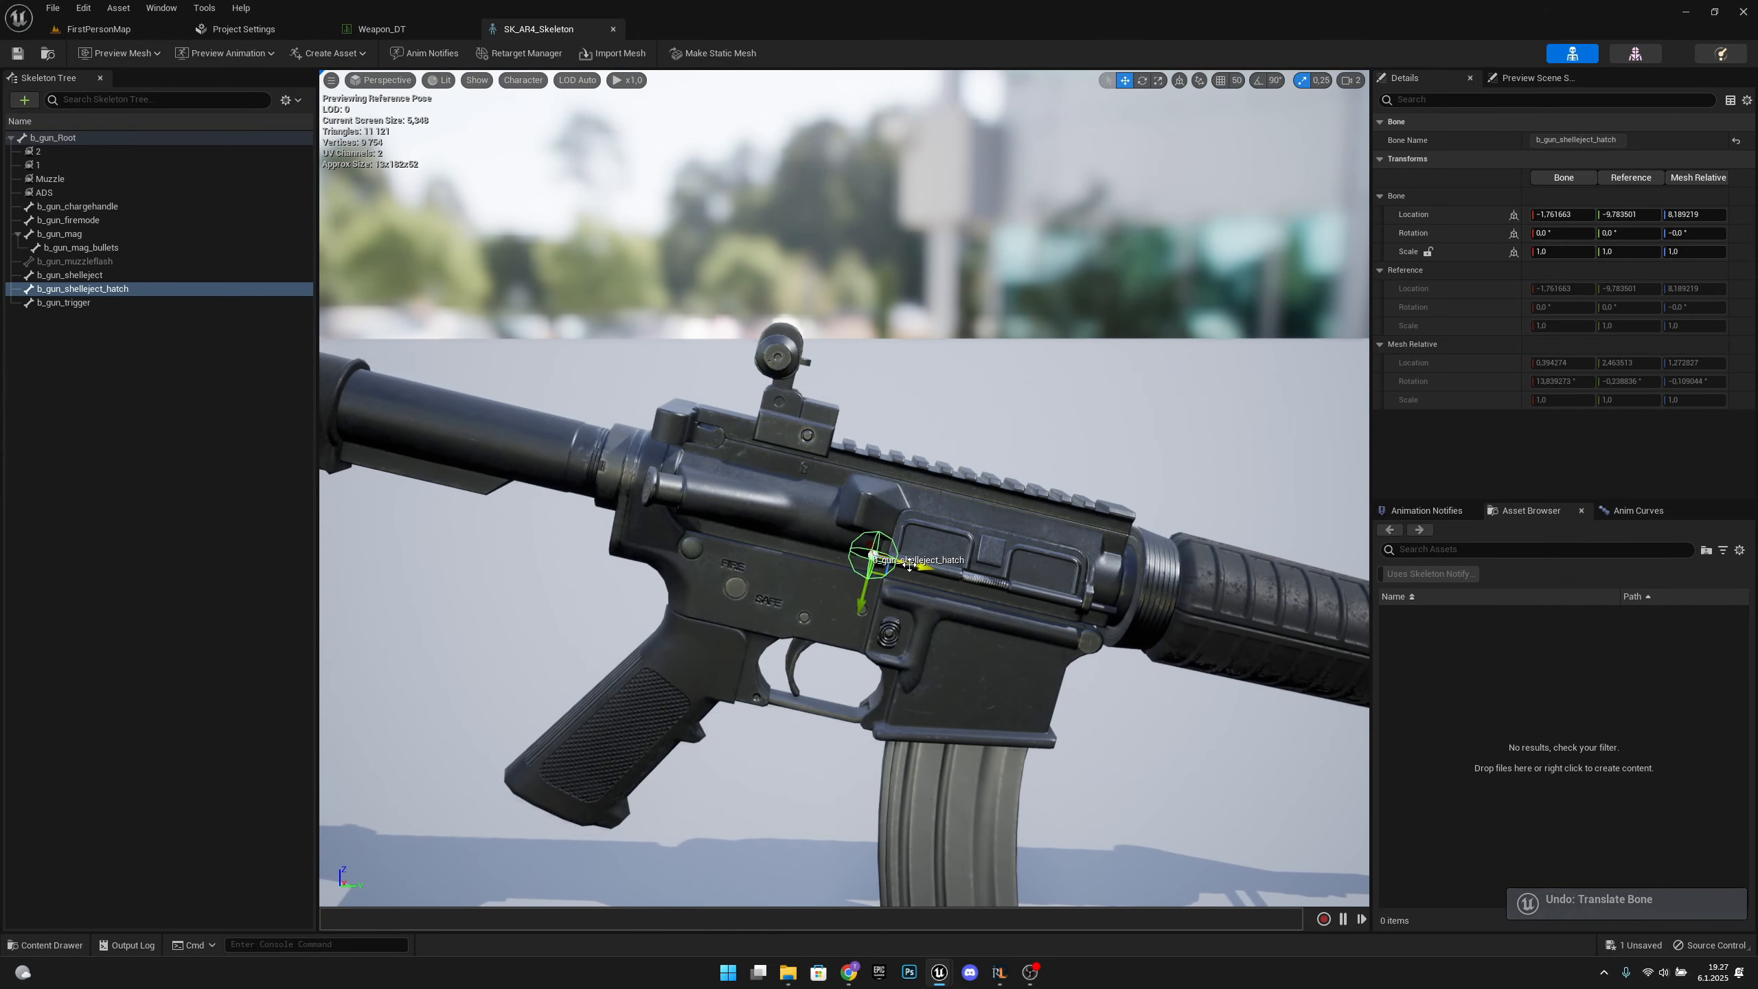
{"action": "scroll", "coordinate": [944, 580], "scroll_direction": "down", "scroll_amount": 6}
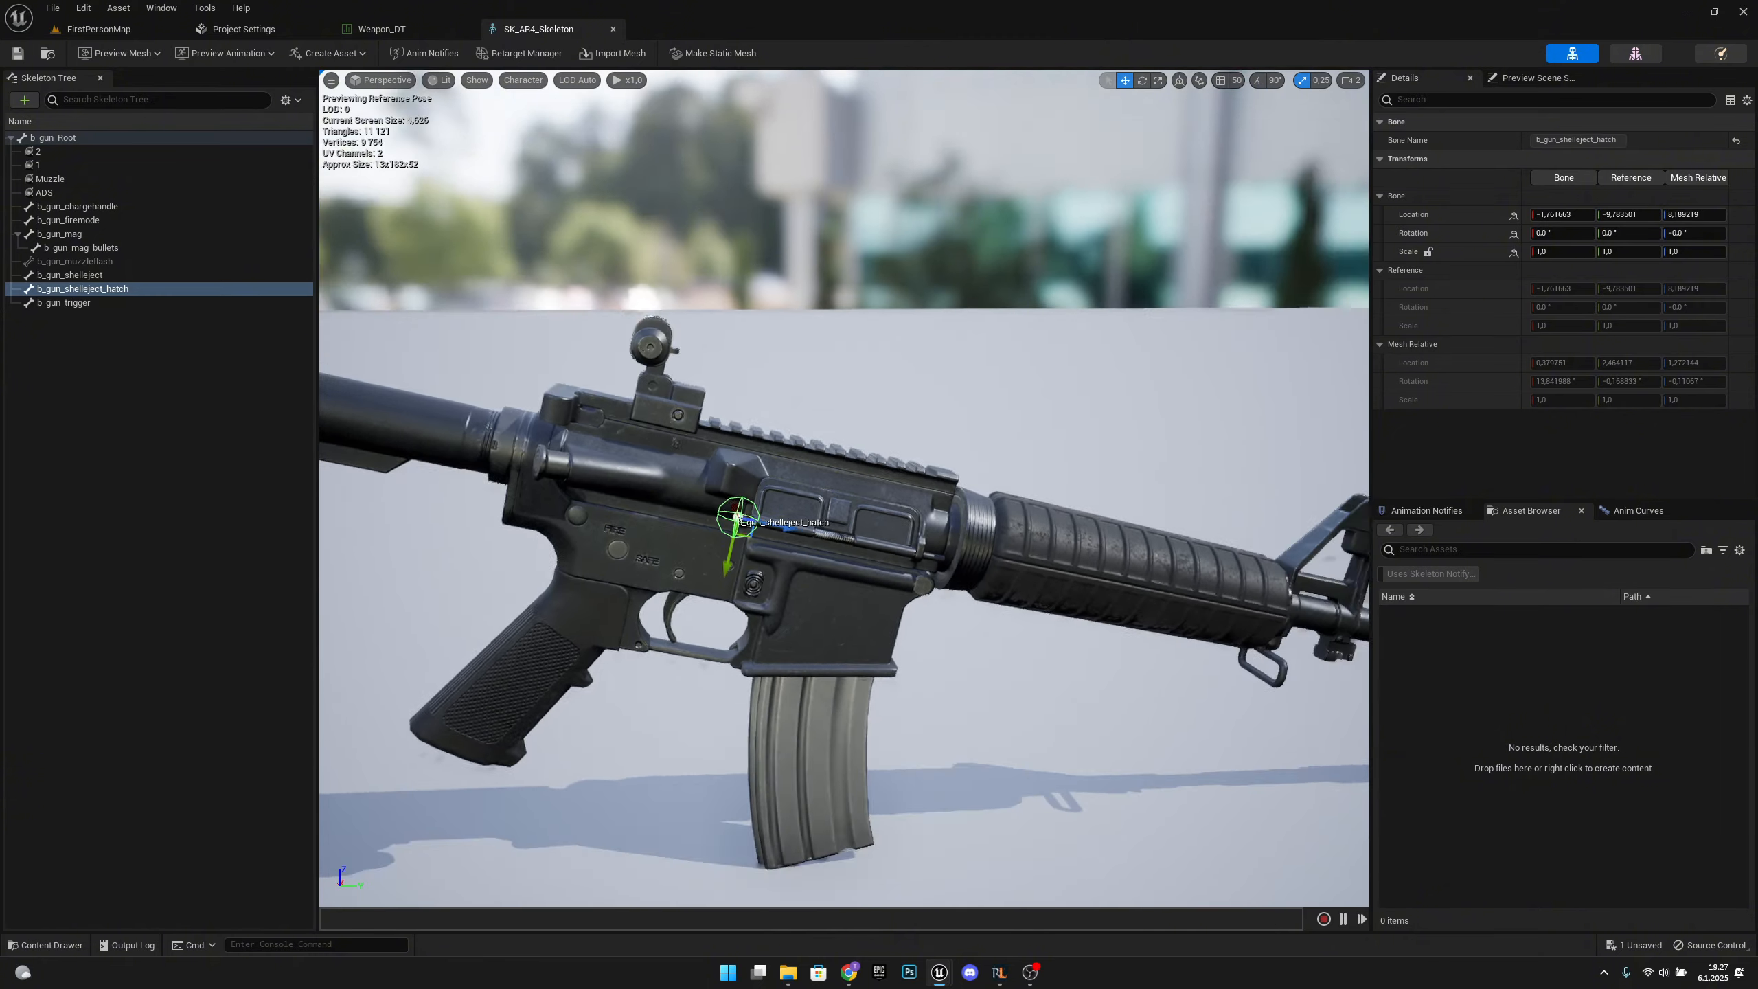
Close the AR4 skeleton, locate the weapon mesh of row 3 in Weapon_DT and open SK_KA47_Skeleton from its folder.
{"action": "left_click", "coordinate": [611, 29]}
{"action": "left_click", "coordinate": [215, 168]}
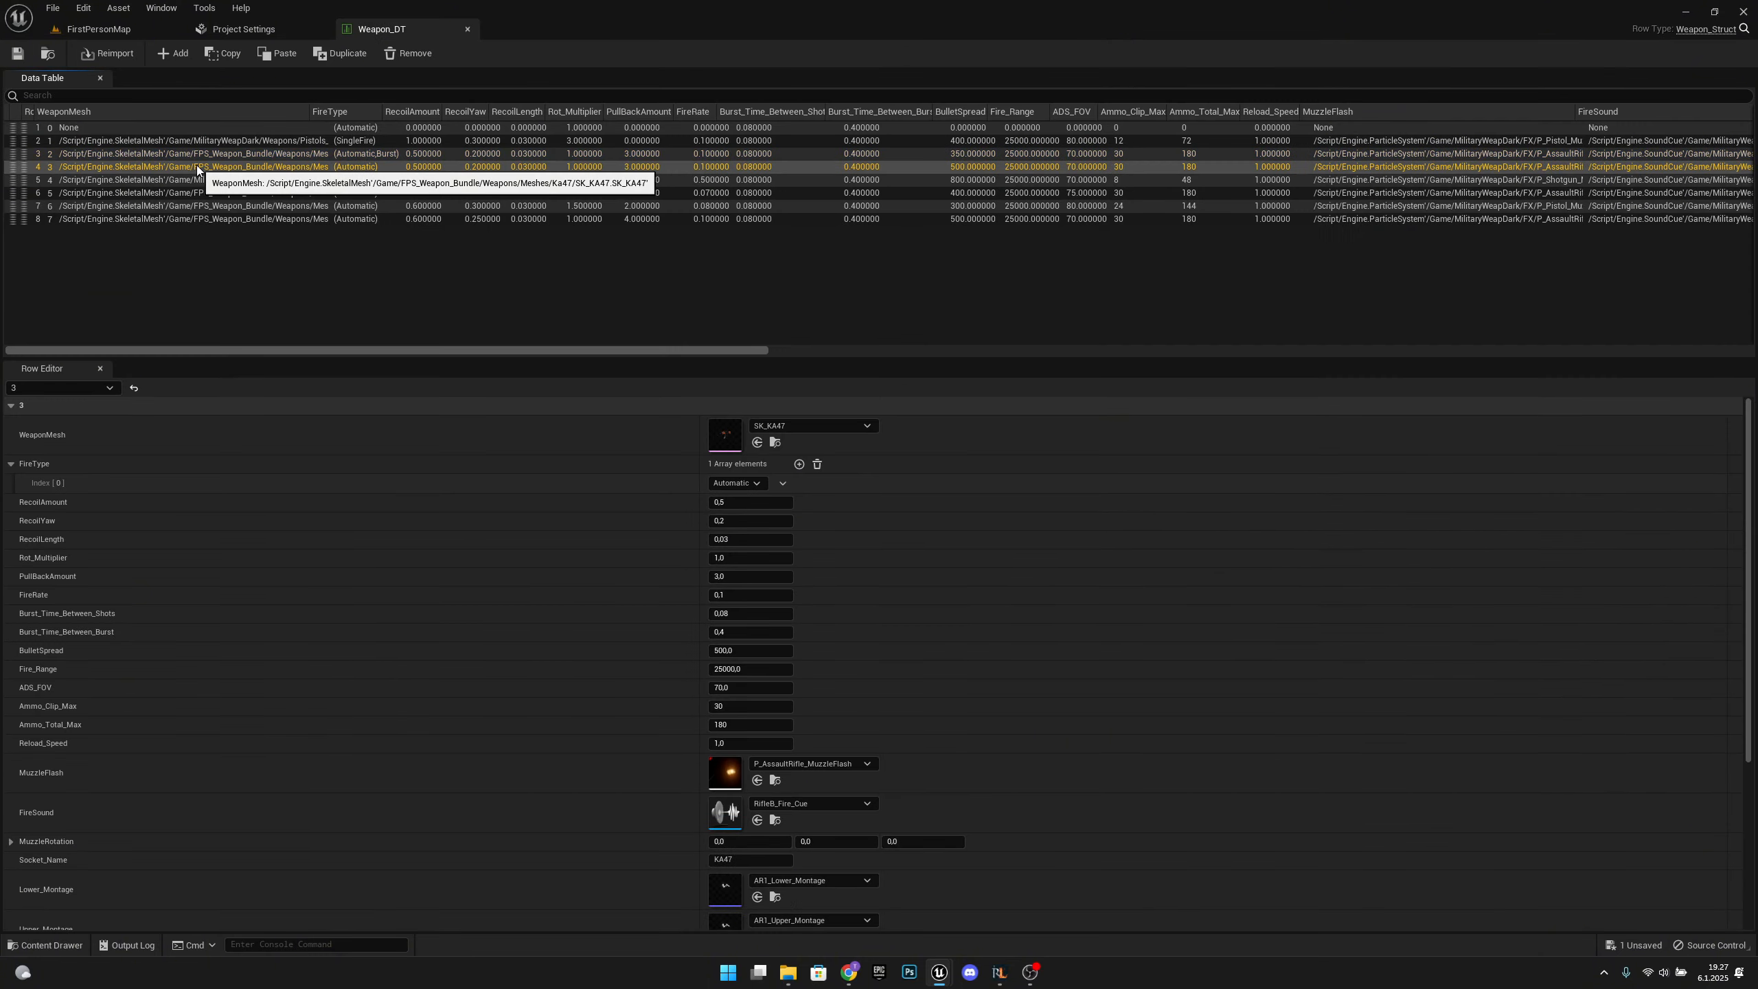
{"action": "left_click", "coordinate": [776, 441]}
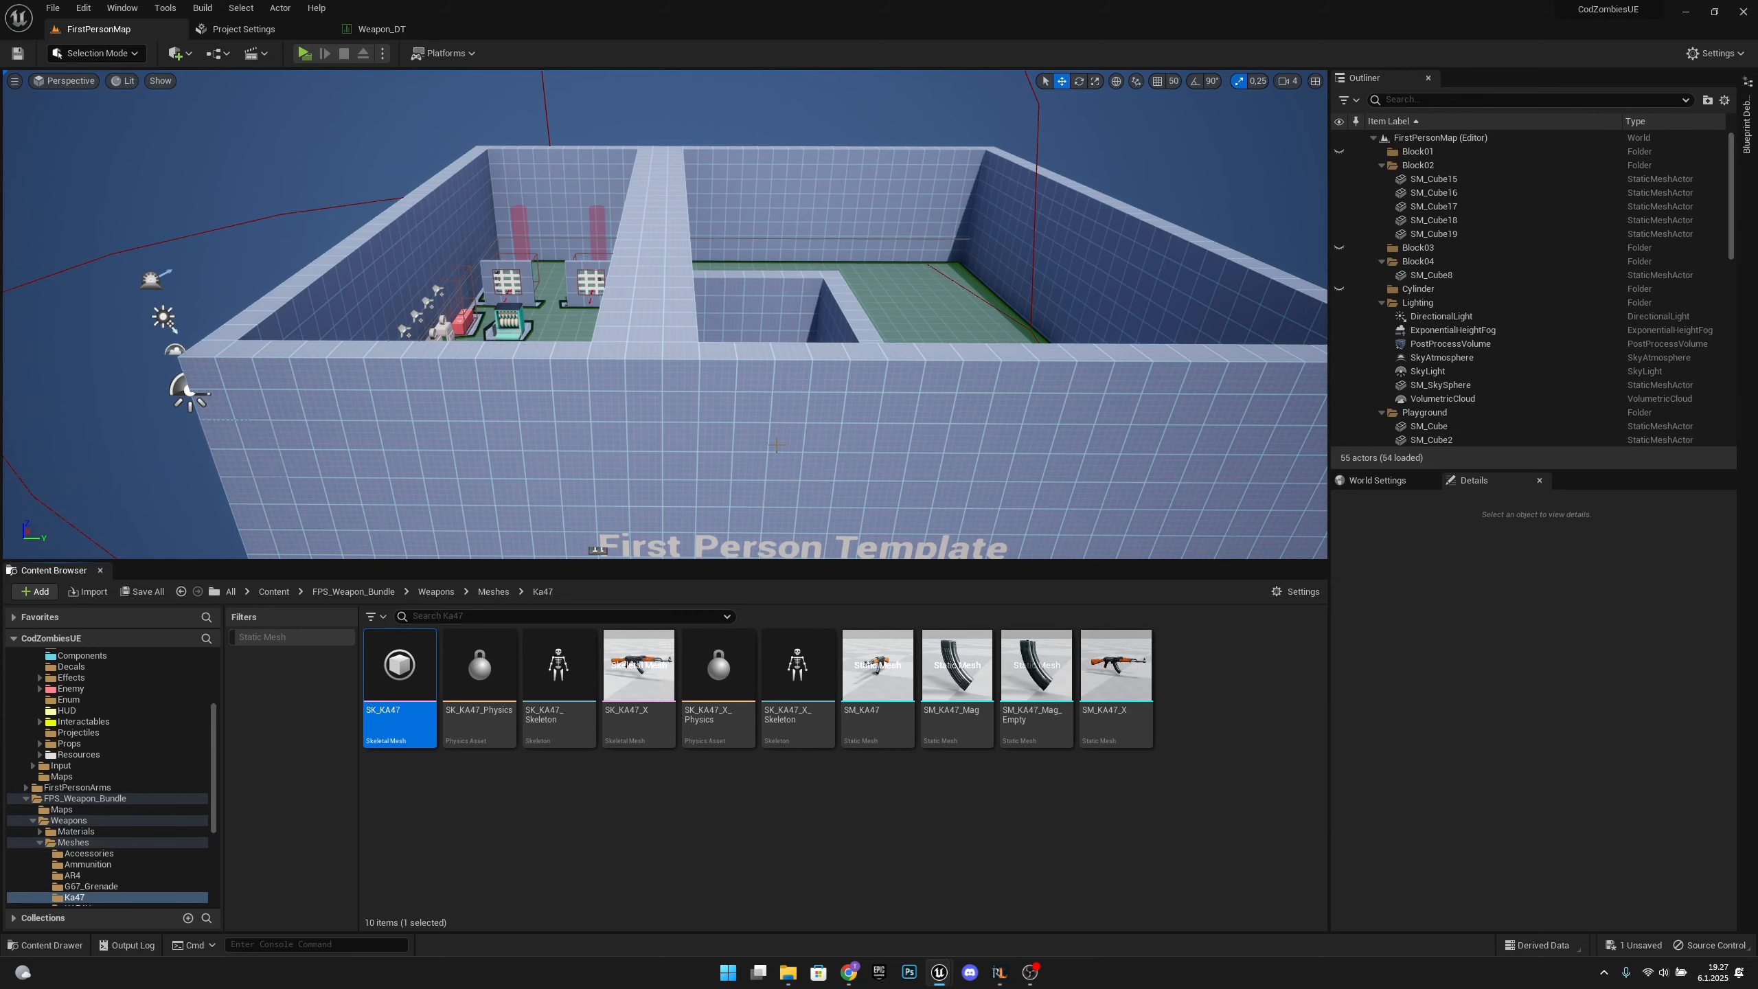
{"action": "left_click", "coordinate": [565, 698]}
{"action": "double_click", "coordinate": [565, 698]}
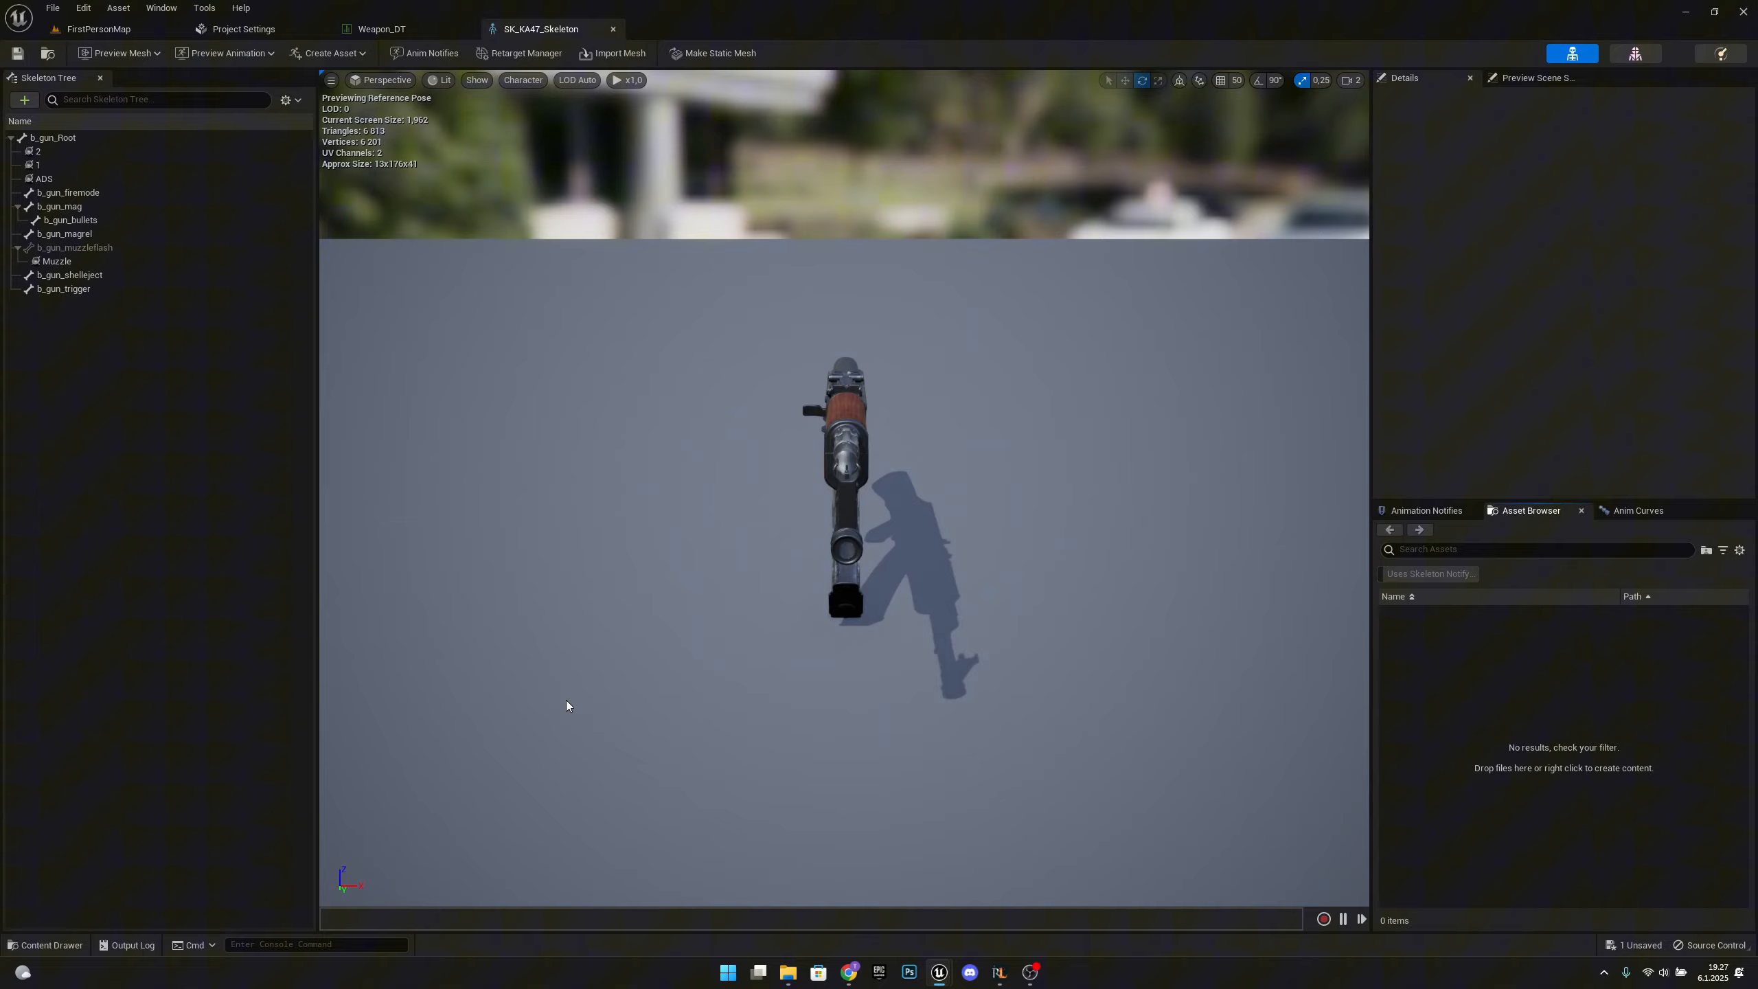
Create the animation SK_KA47_Skeleton_Sequence from the current pose in the FirstPerson/Blueprints/Animations/Weapon_Anims folder.
{"action": "left_click", "coordinate": [330, 54]}
{"action": "mouse_move", "coordinate": [351, 91]}
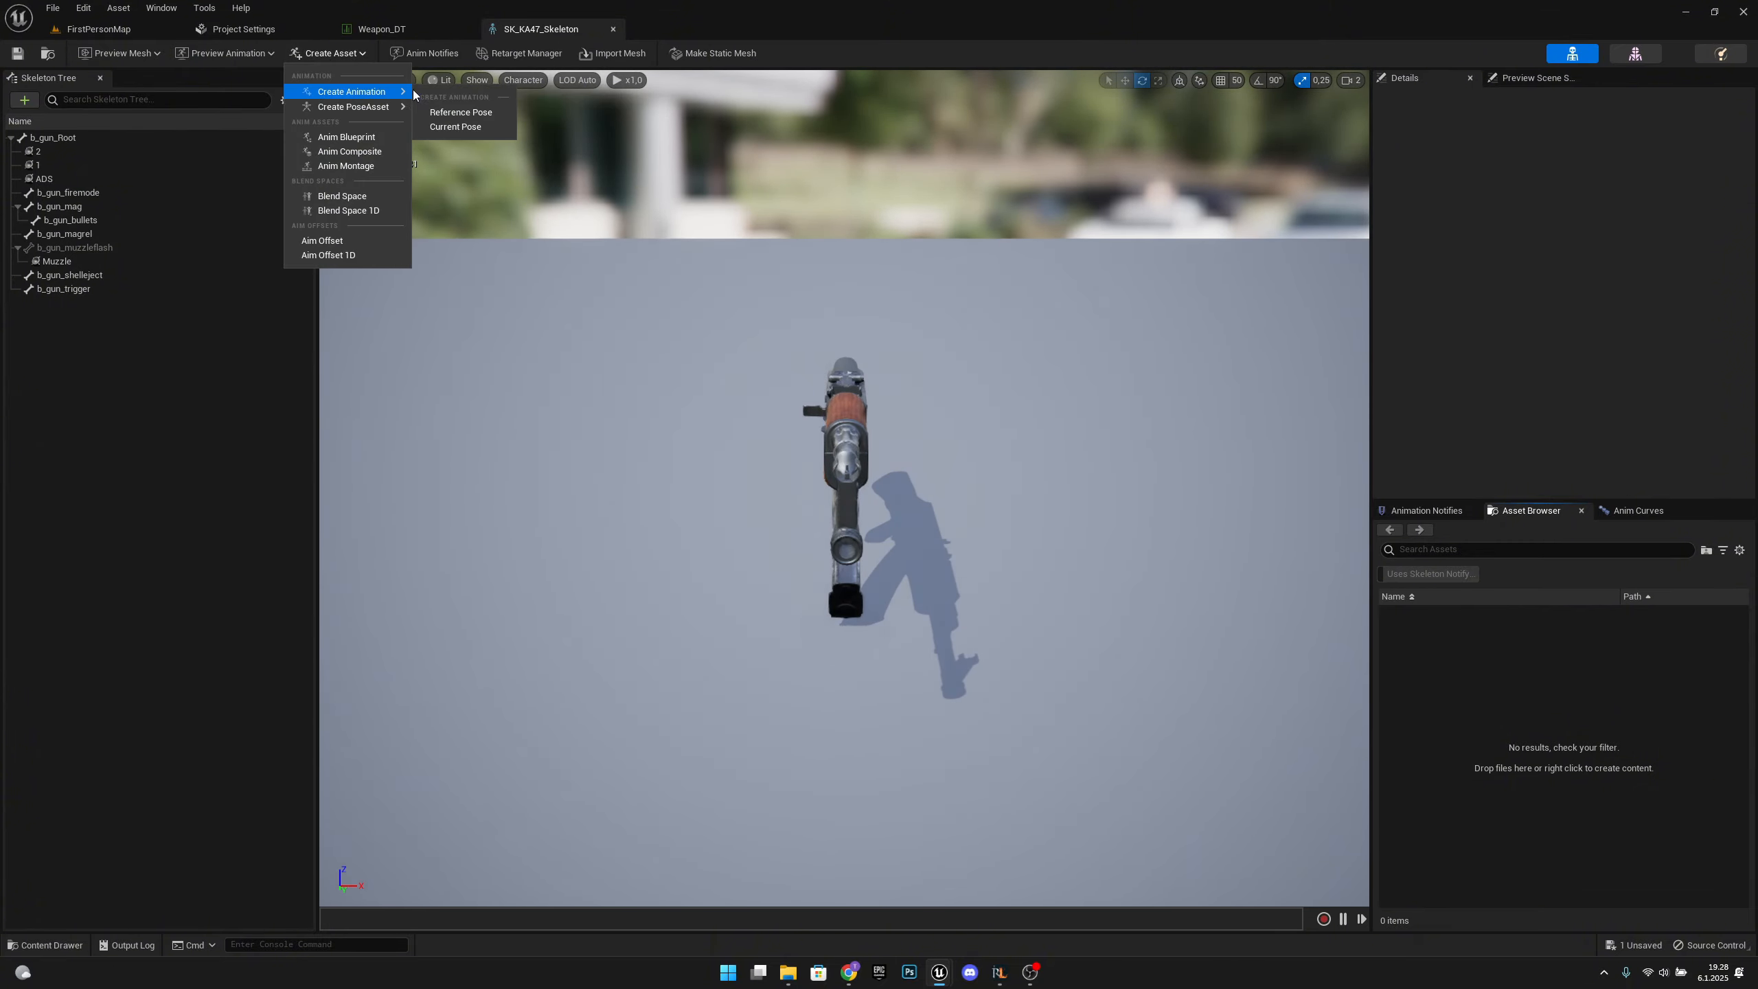
{"action": "left_click", "coordinate": [463, 135]}
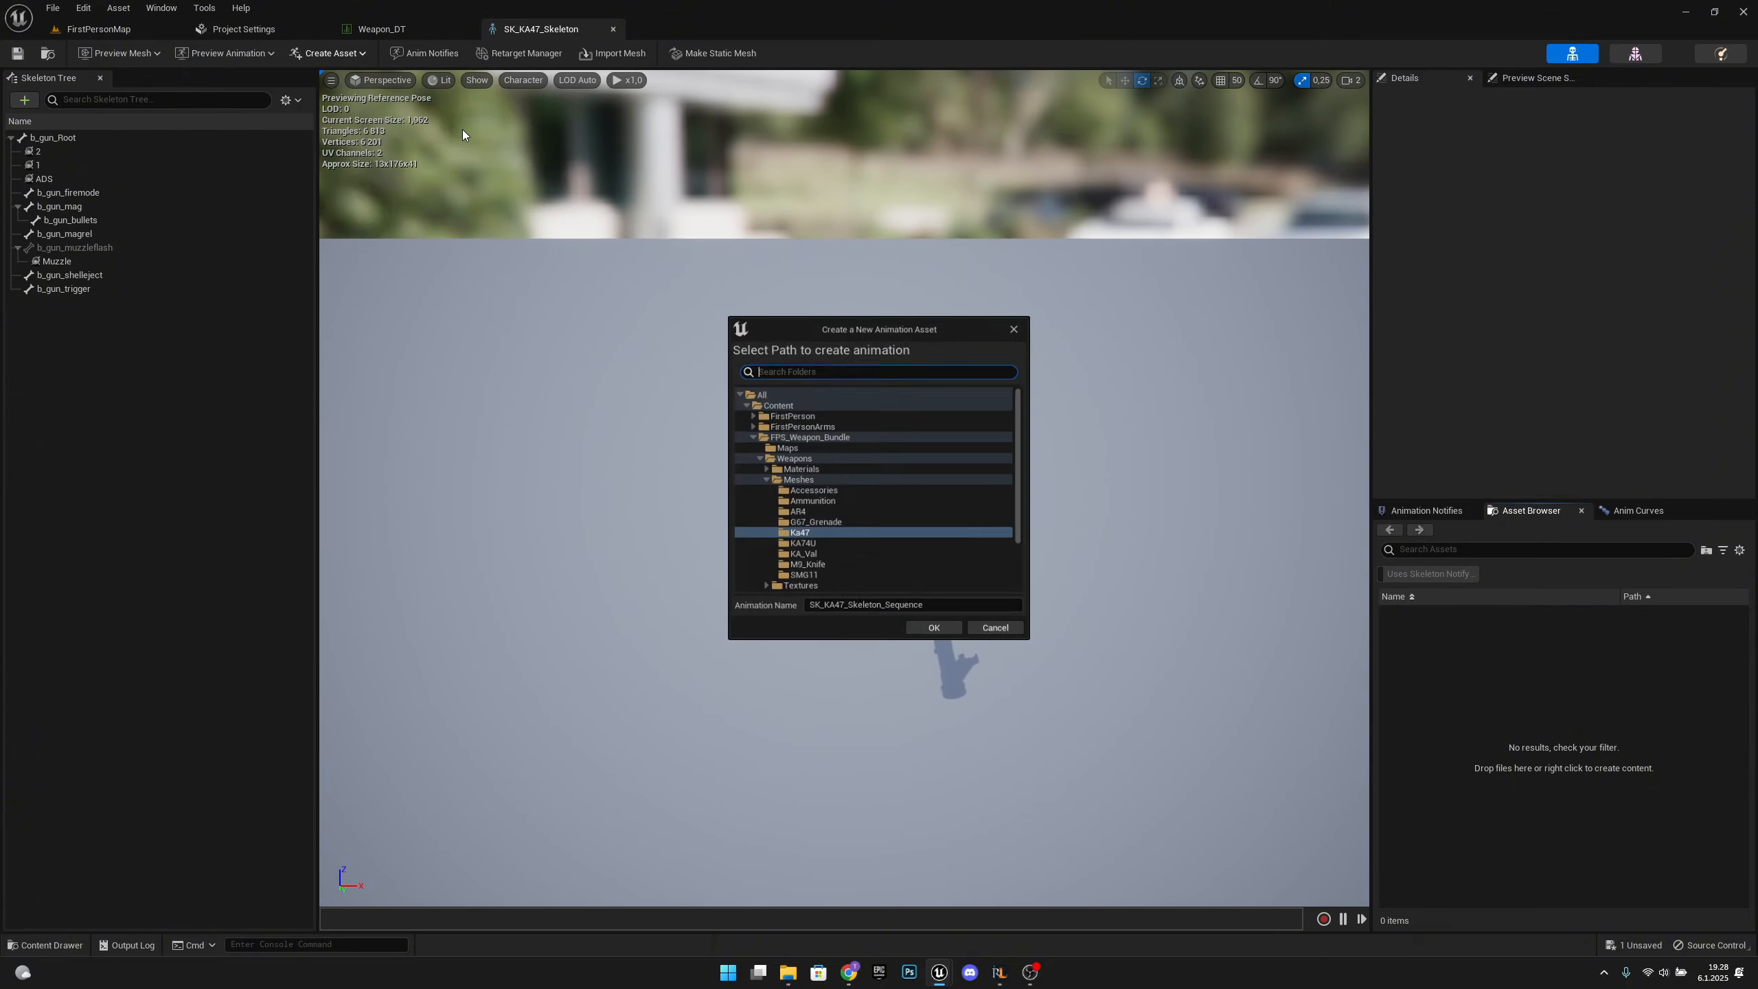
{"action": "double_click", "coordinate": [782, 415]}
{"action": "left_click", "coordinate": [782, 425]}
{"action": "double_click", "coordinate": [782, 426]}
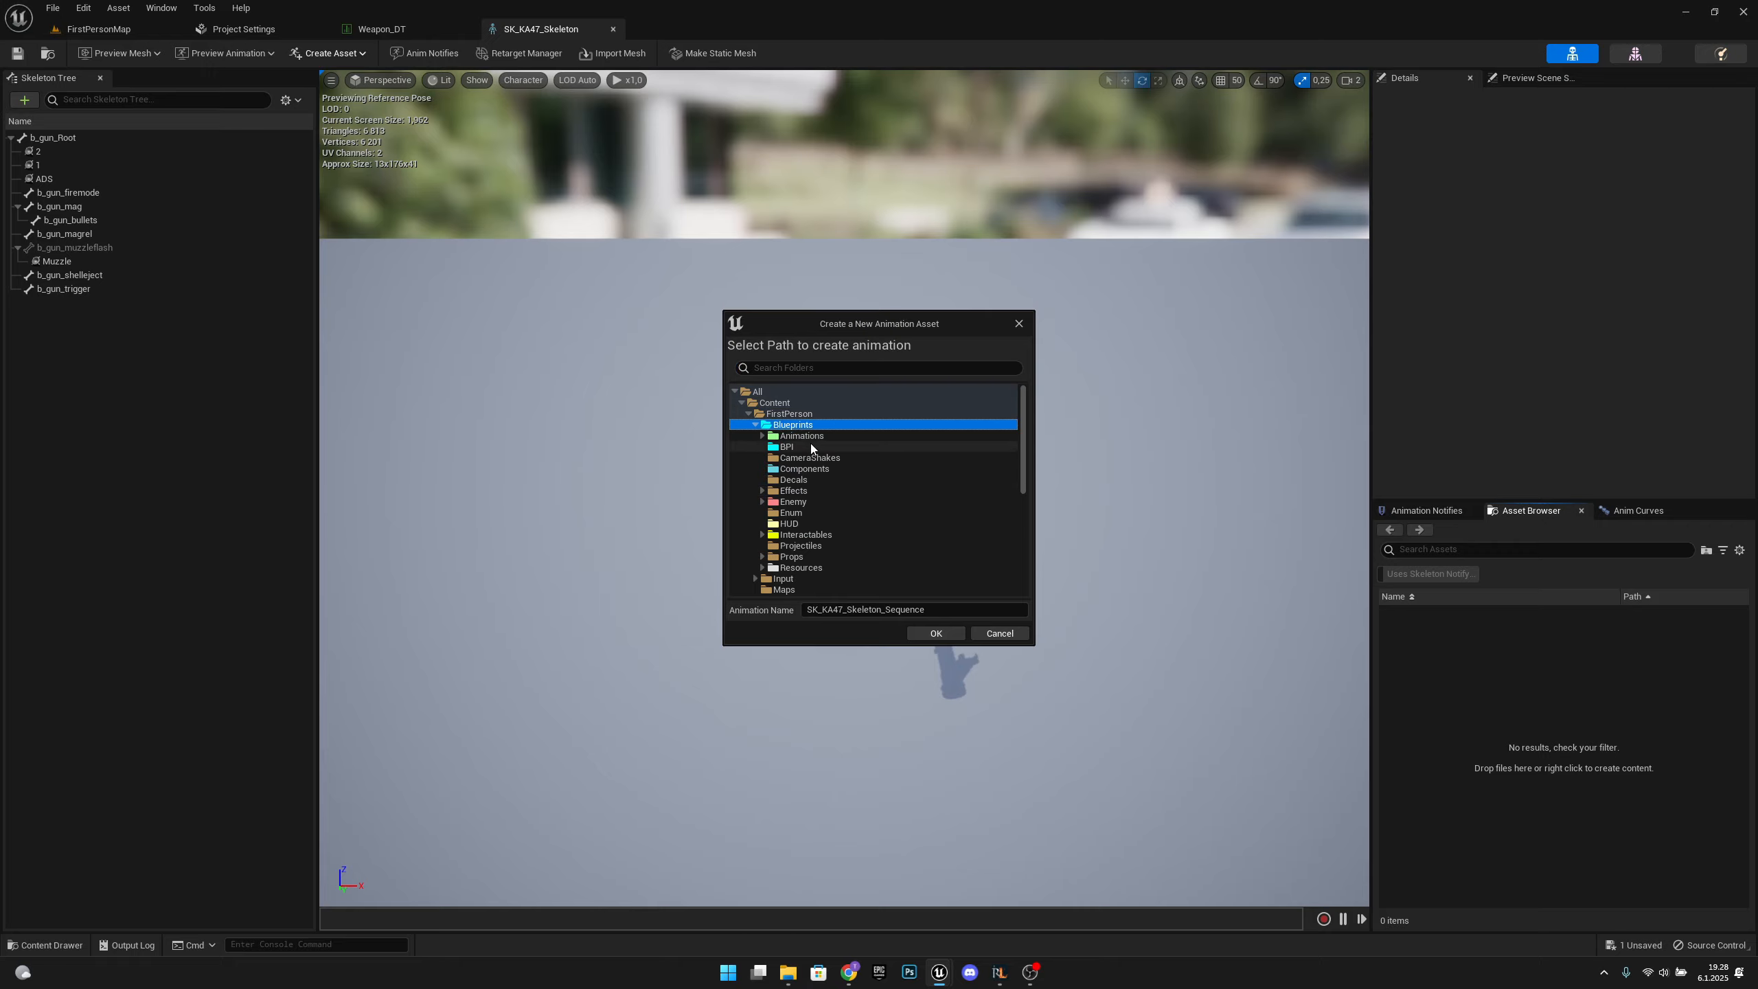
{"action": "double_click", "coordinate": [799, 435]}
{"action": "left_click", "coordinate": [823, 491]}
{"action": "left_click", "coordinate": [953, 636]}
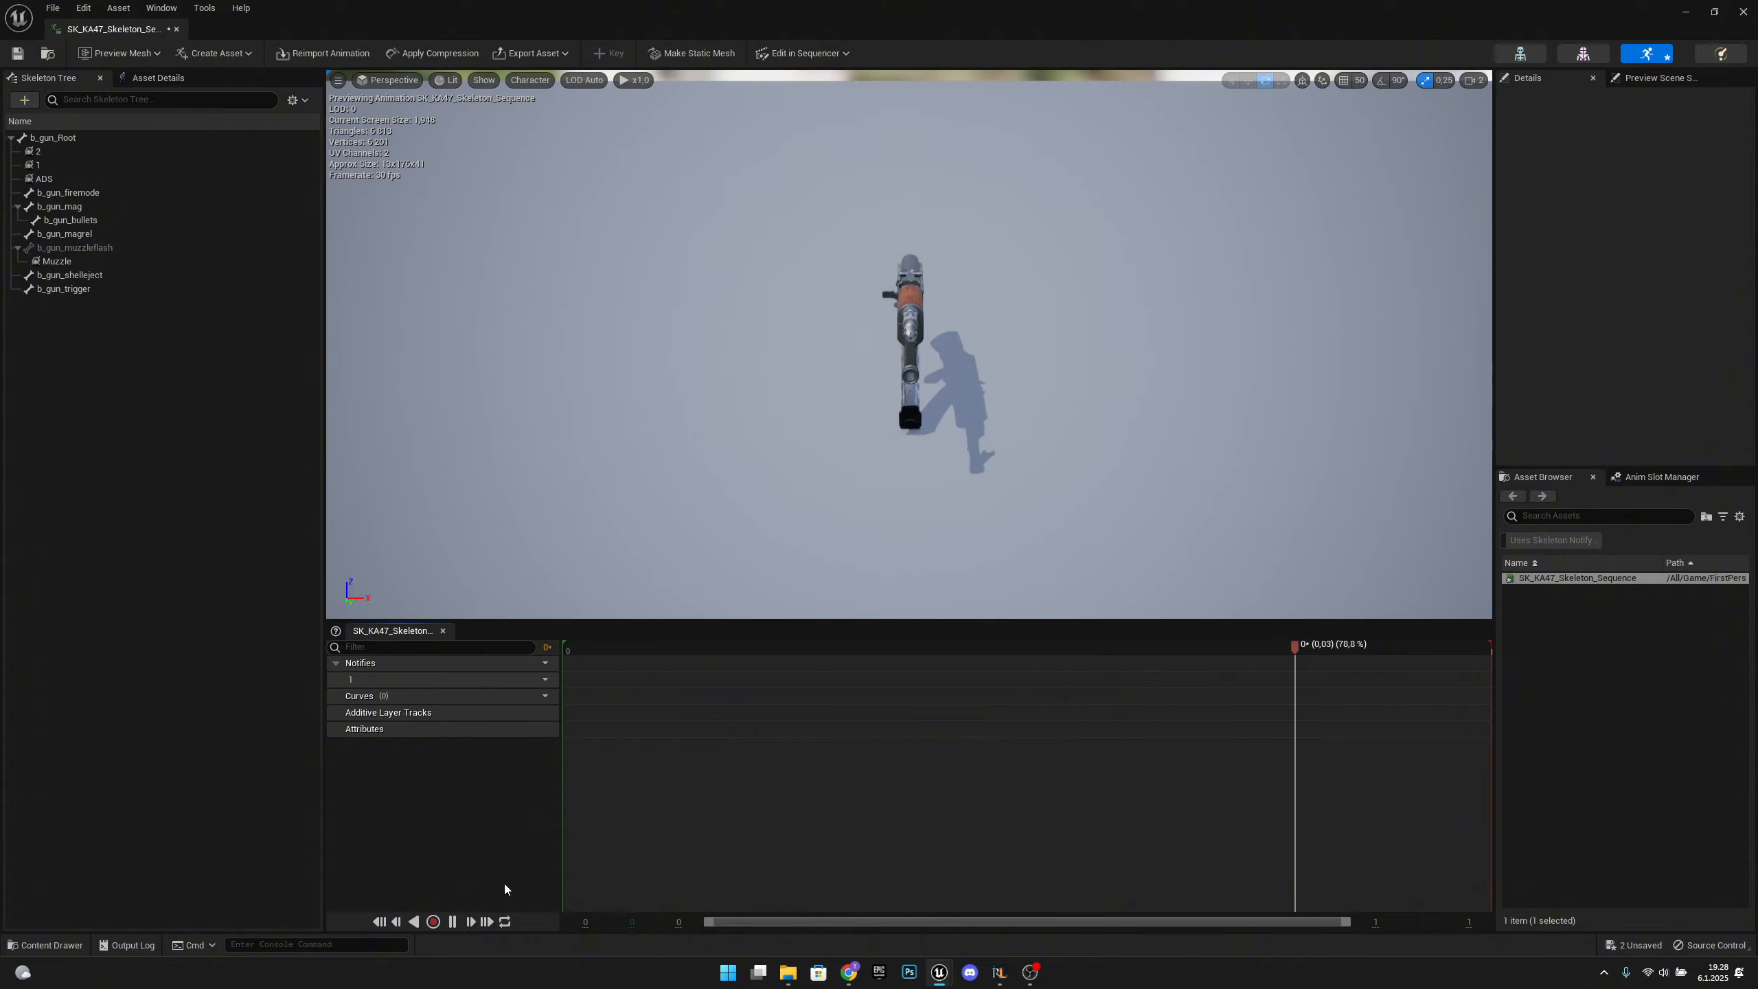
Record the animation NewAnimation into Weapon_Anims at 30 fps with a maximum duration of 0.2 seconds, and open it.
{"action": "left_click", "coordinate": [874, 656]}
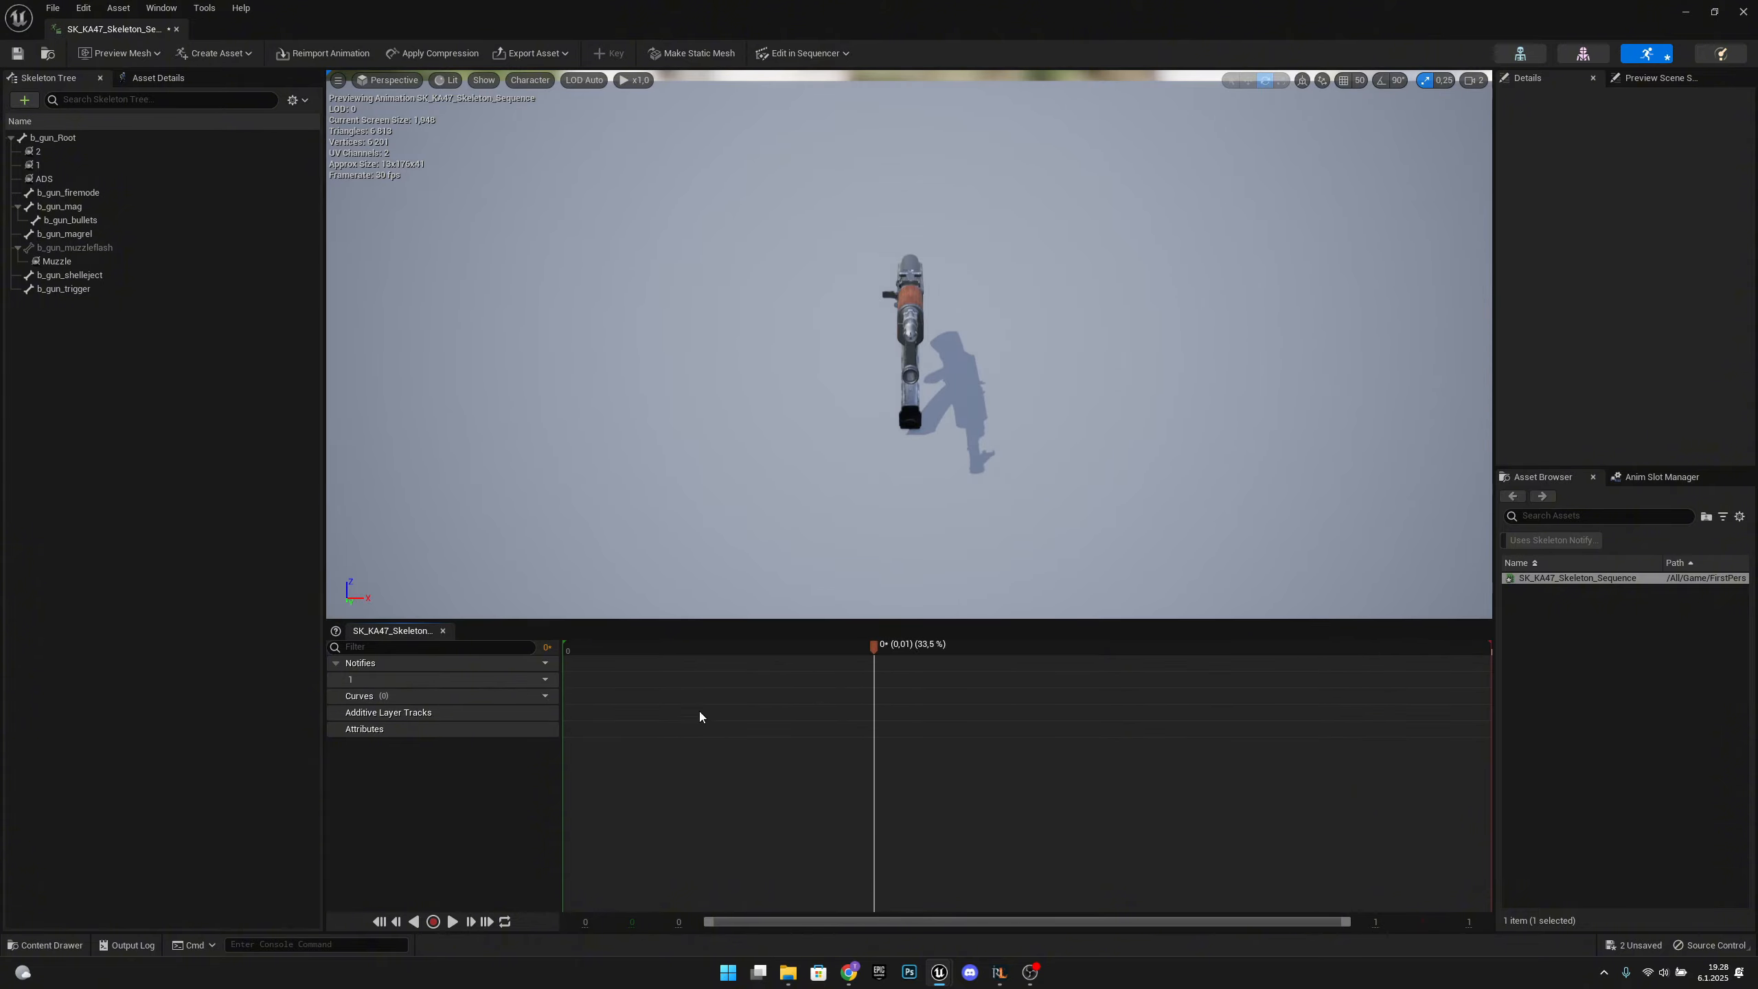
{"action": "left_click", "coordinate": [434, 923]}
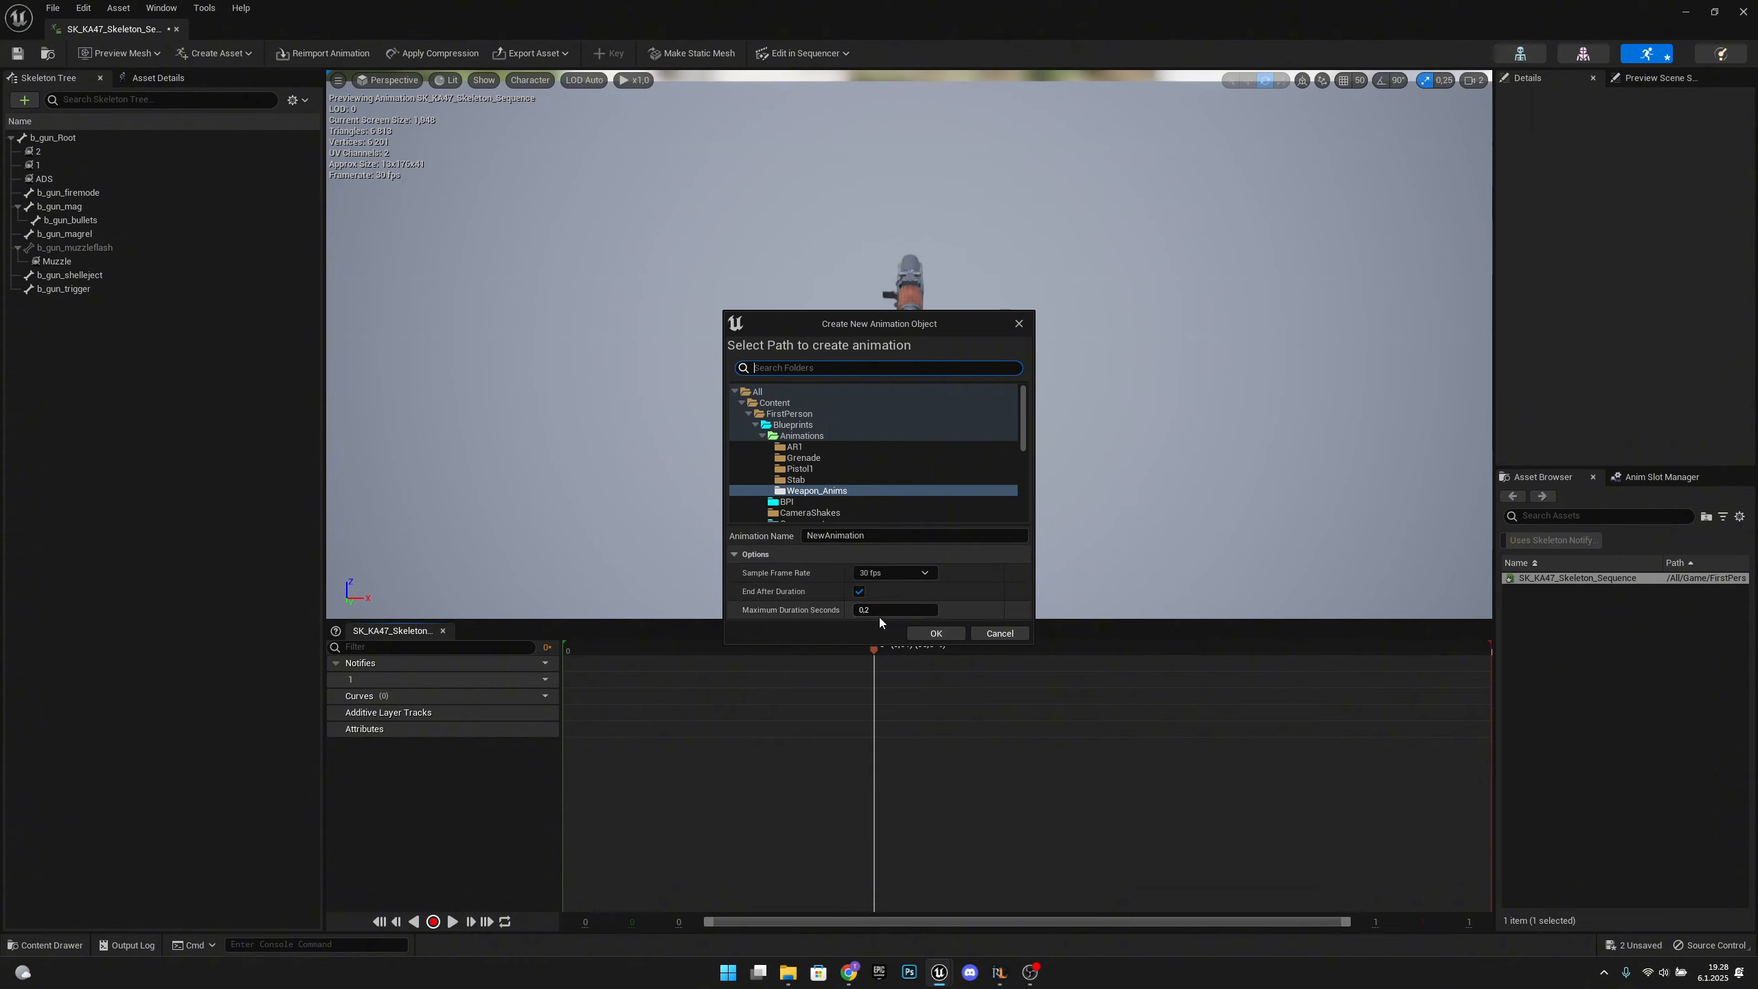
{"action": "left_click", "coordinate": [950, 632]}
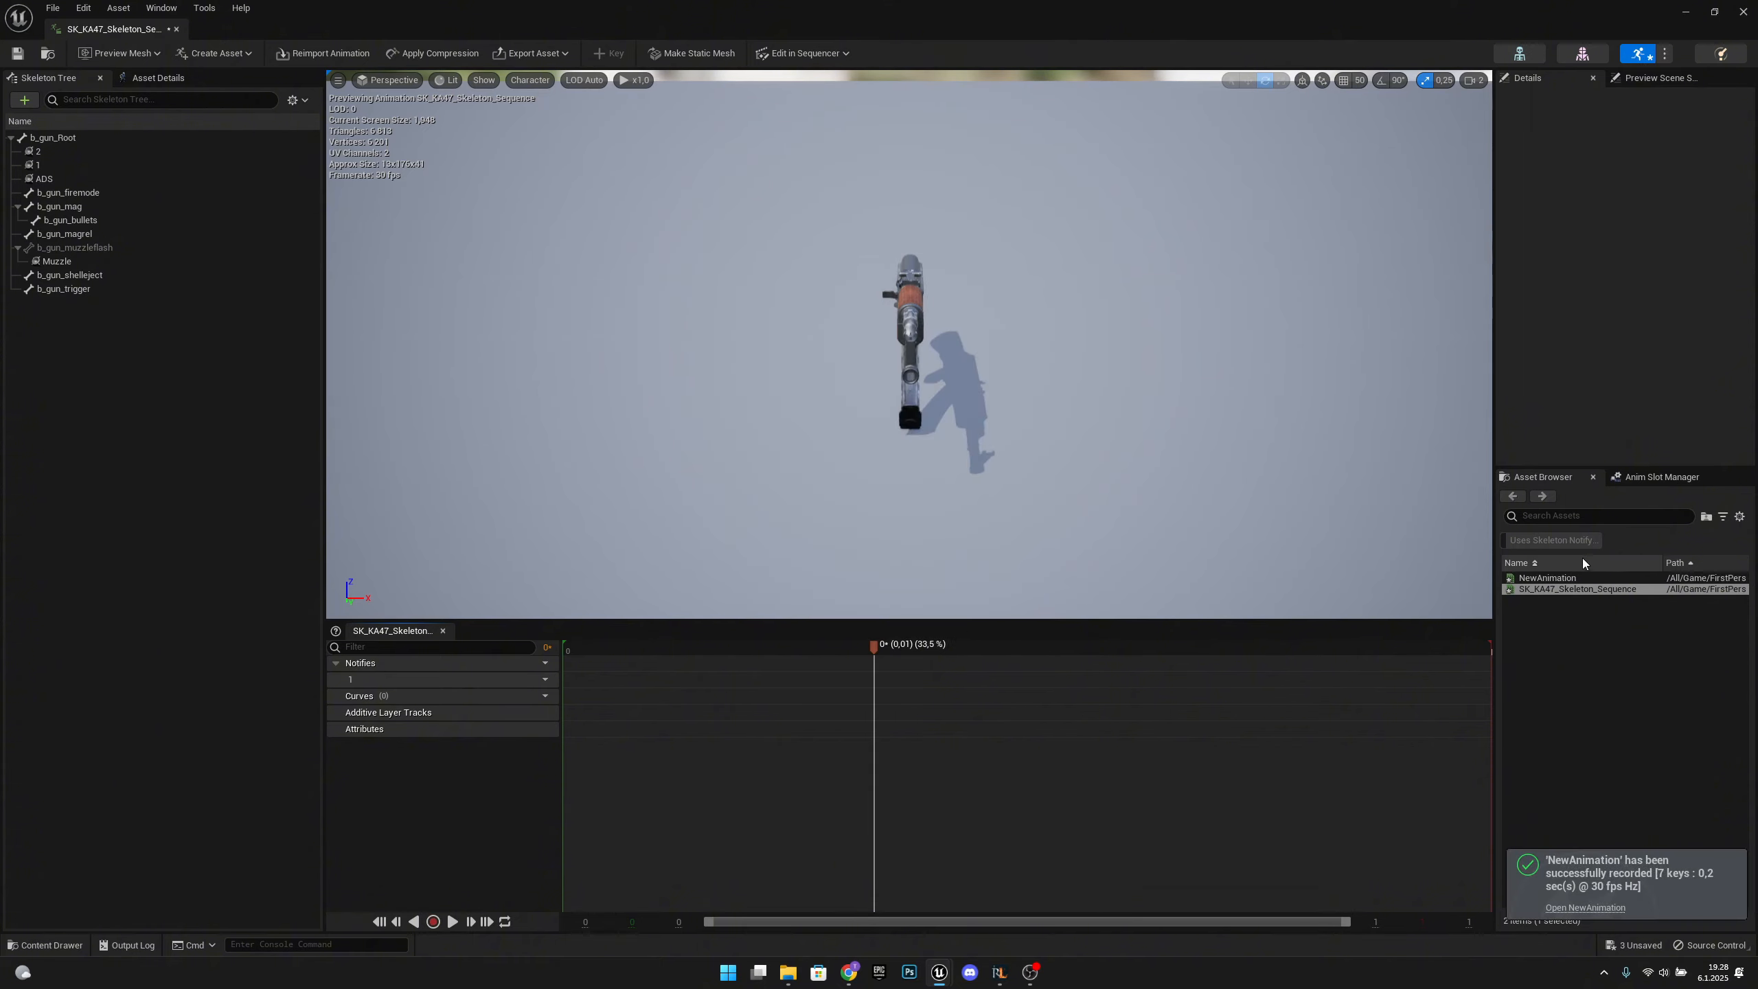
{"action": "double_click", "coordinate": [1567, 577]}
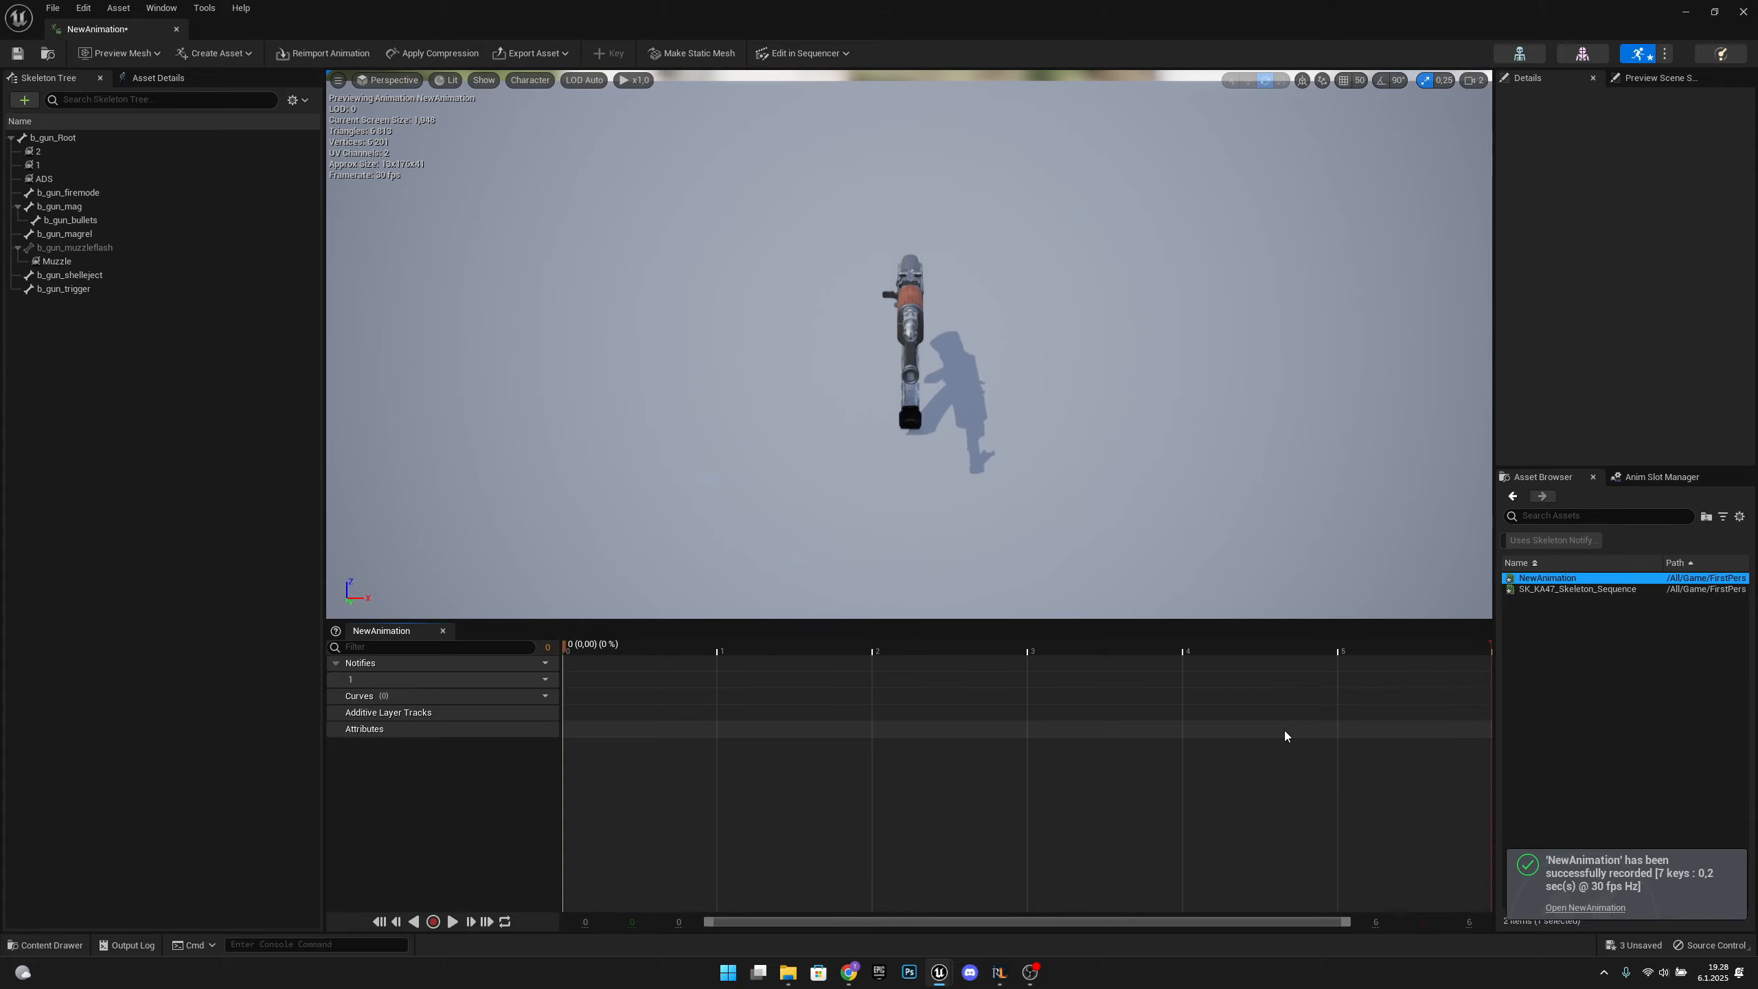
Key the b_gun_shelleject bone in its resting position at frames 0 and 3 of the animation.
{"action": "right_click_drag", "start_coordinate": [832, 400], "coordinate": [875, 409]}
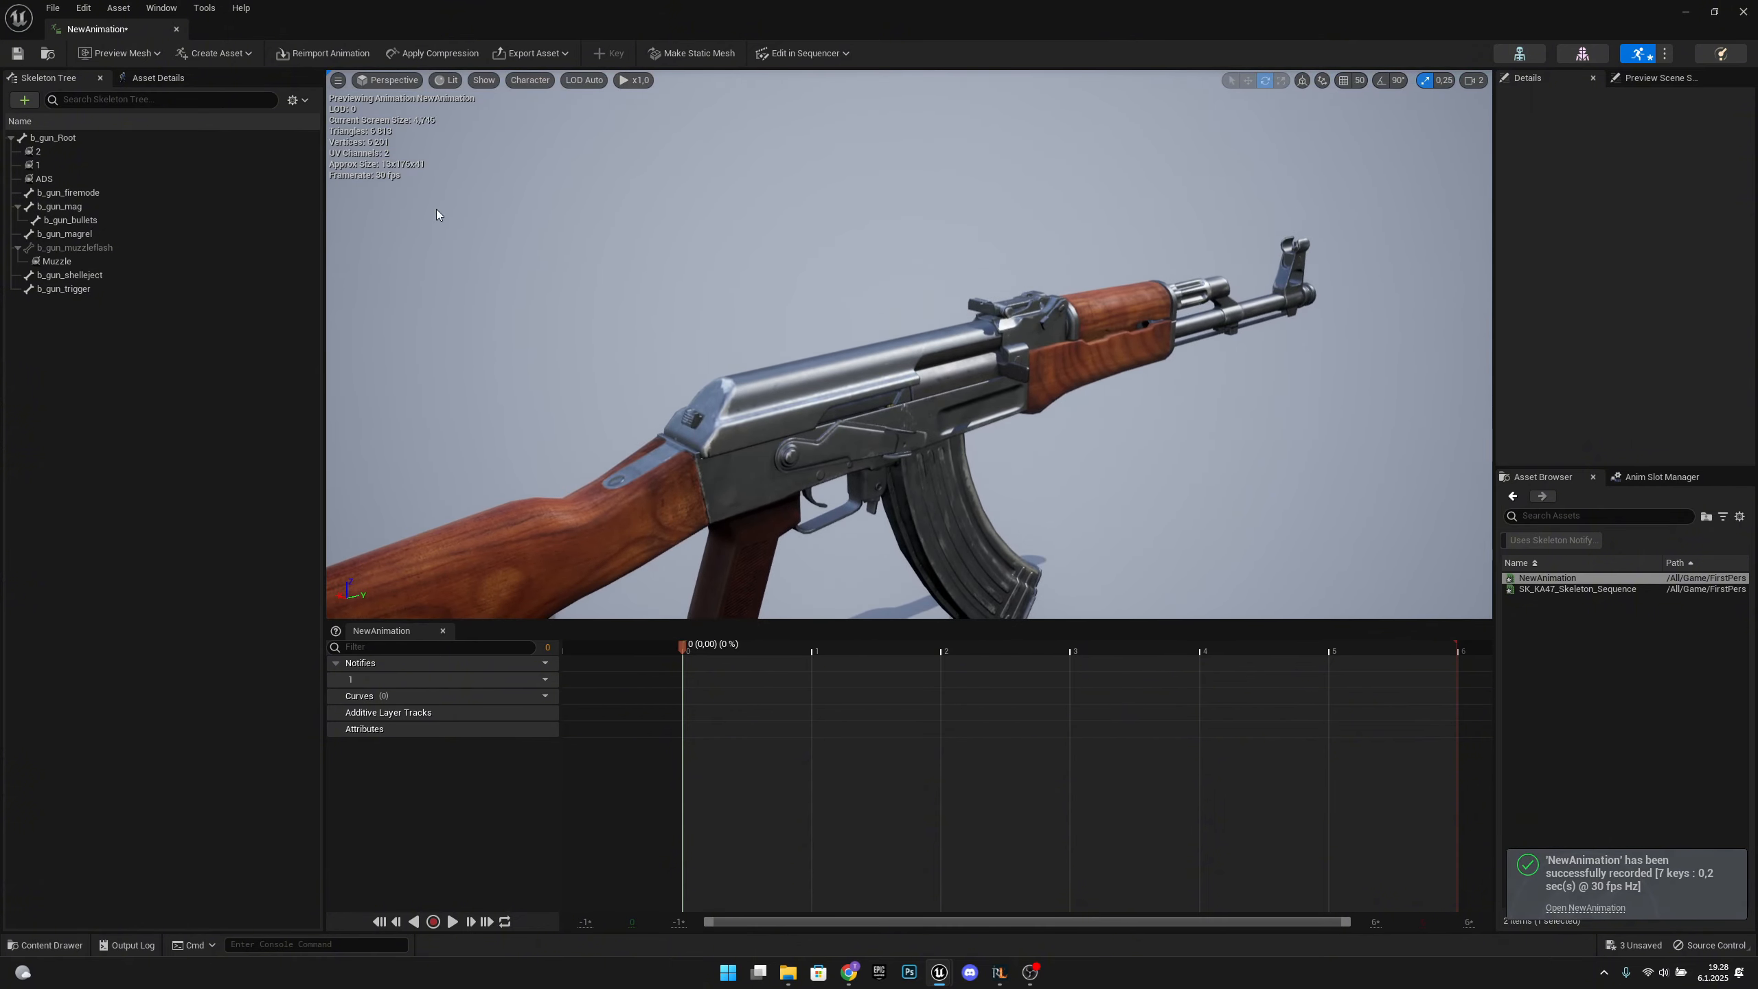
{"action": "left_click", "coordinate": [104, 275]}
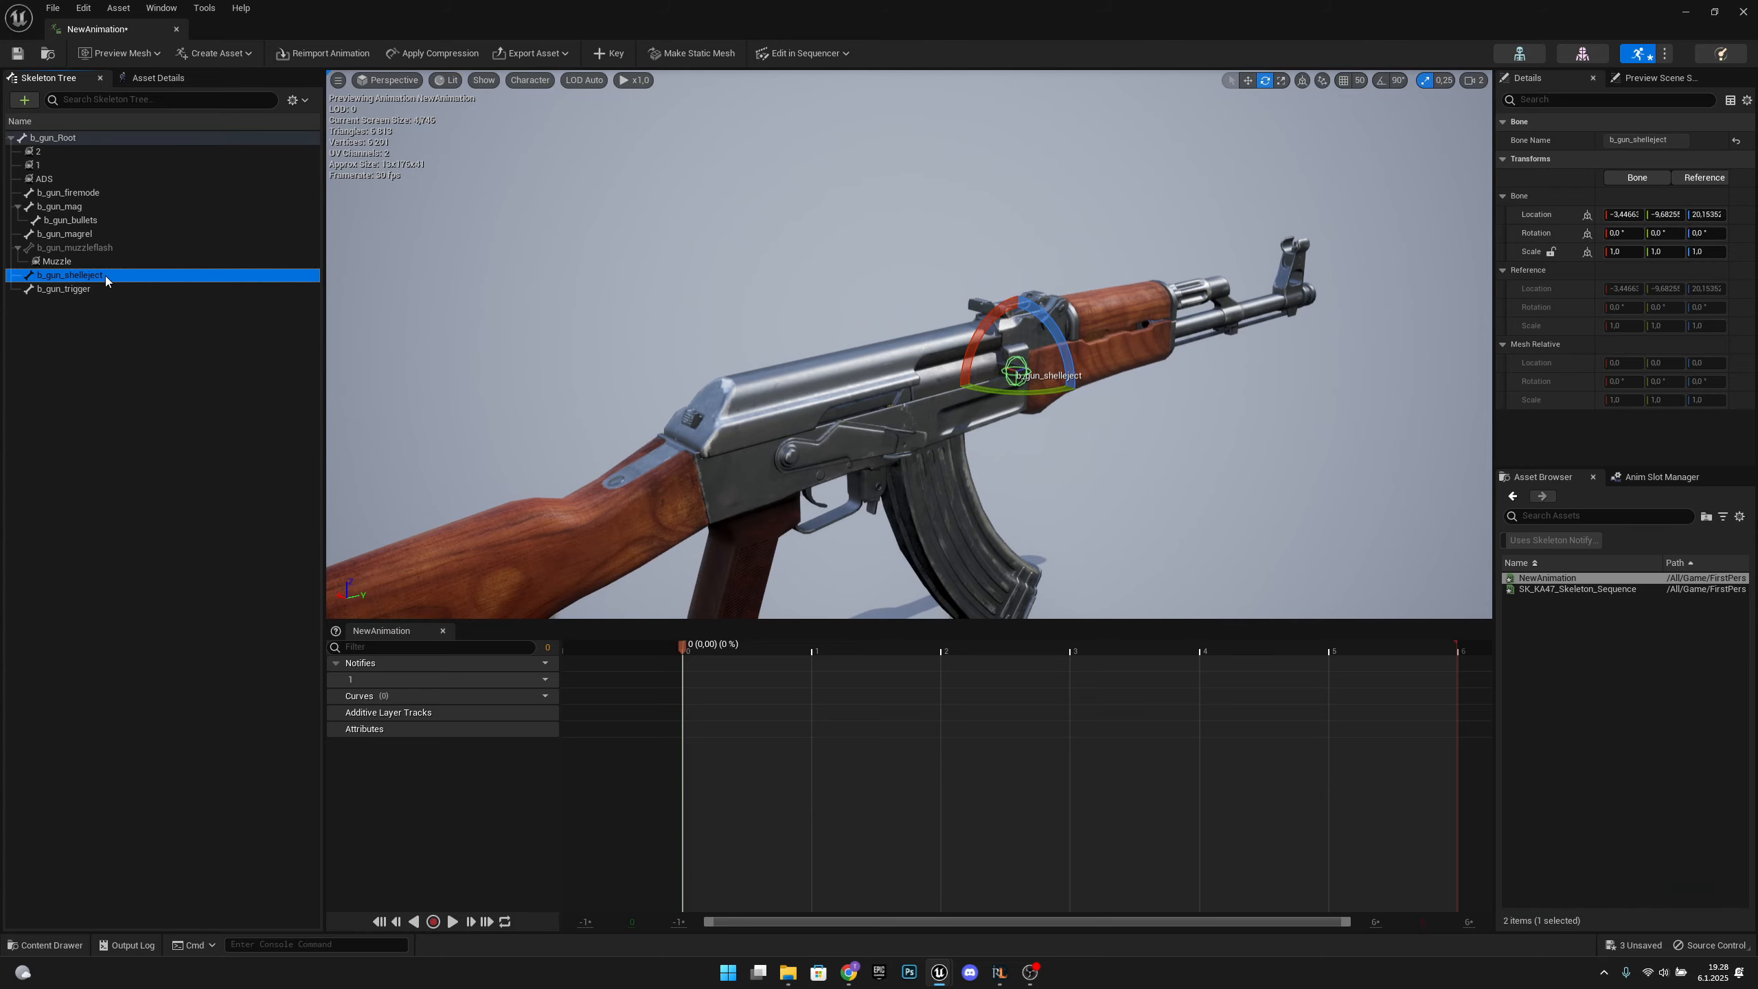
{"action": "right_click_drag", "start_coordinate": [663, 354], "coordinate": [1019, 423]}
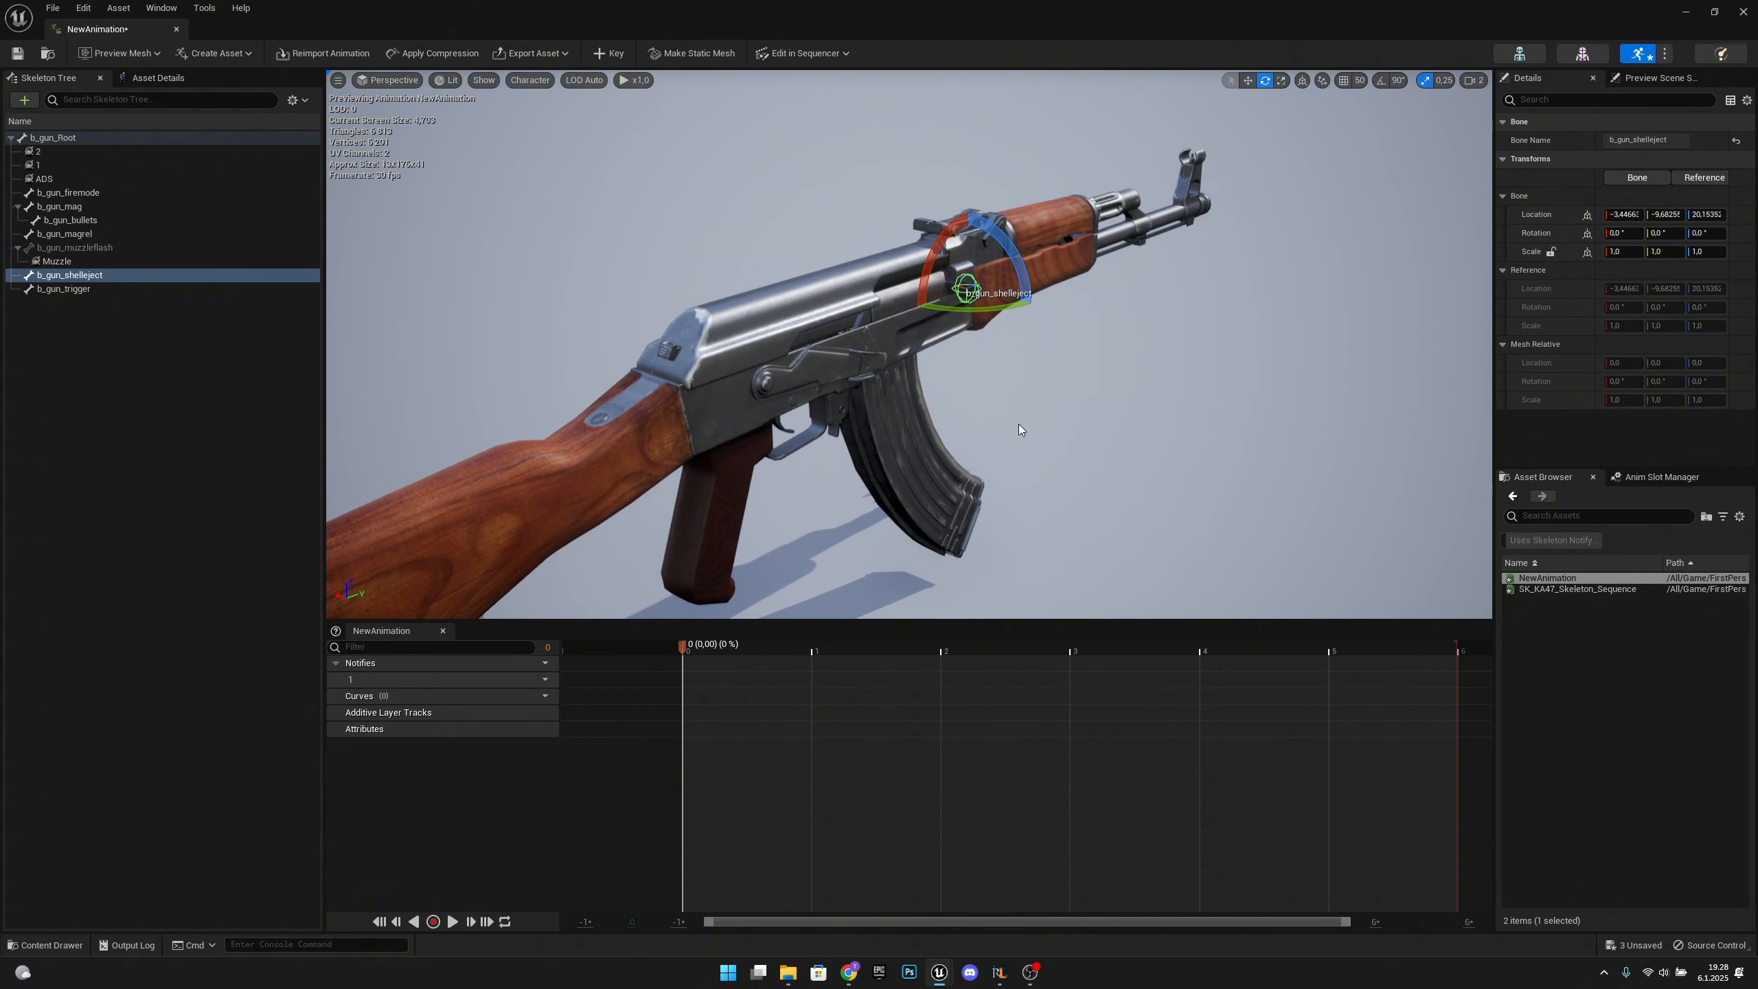
{"action": "key", "text": "w"}
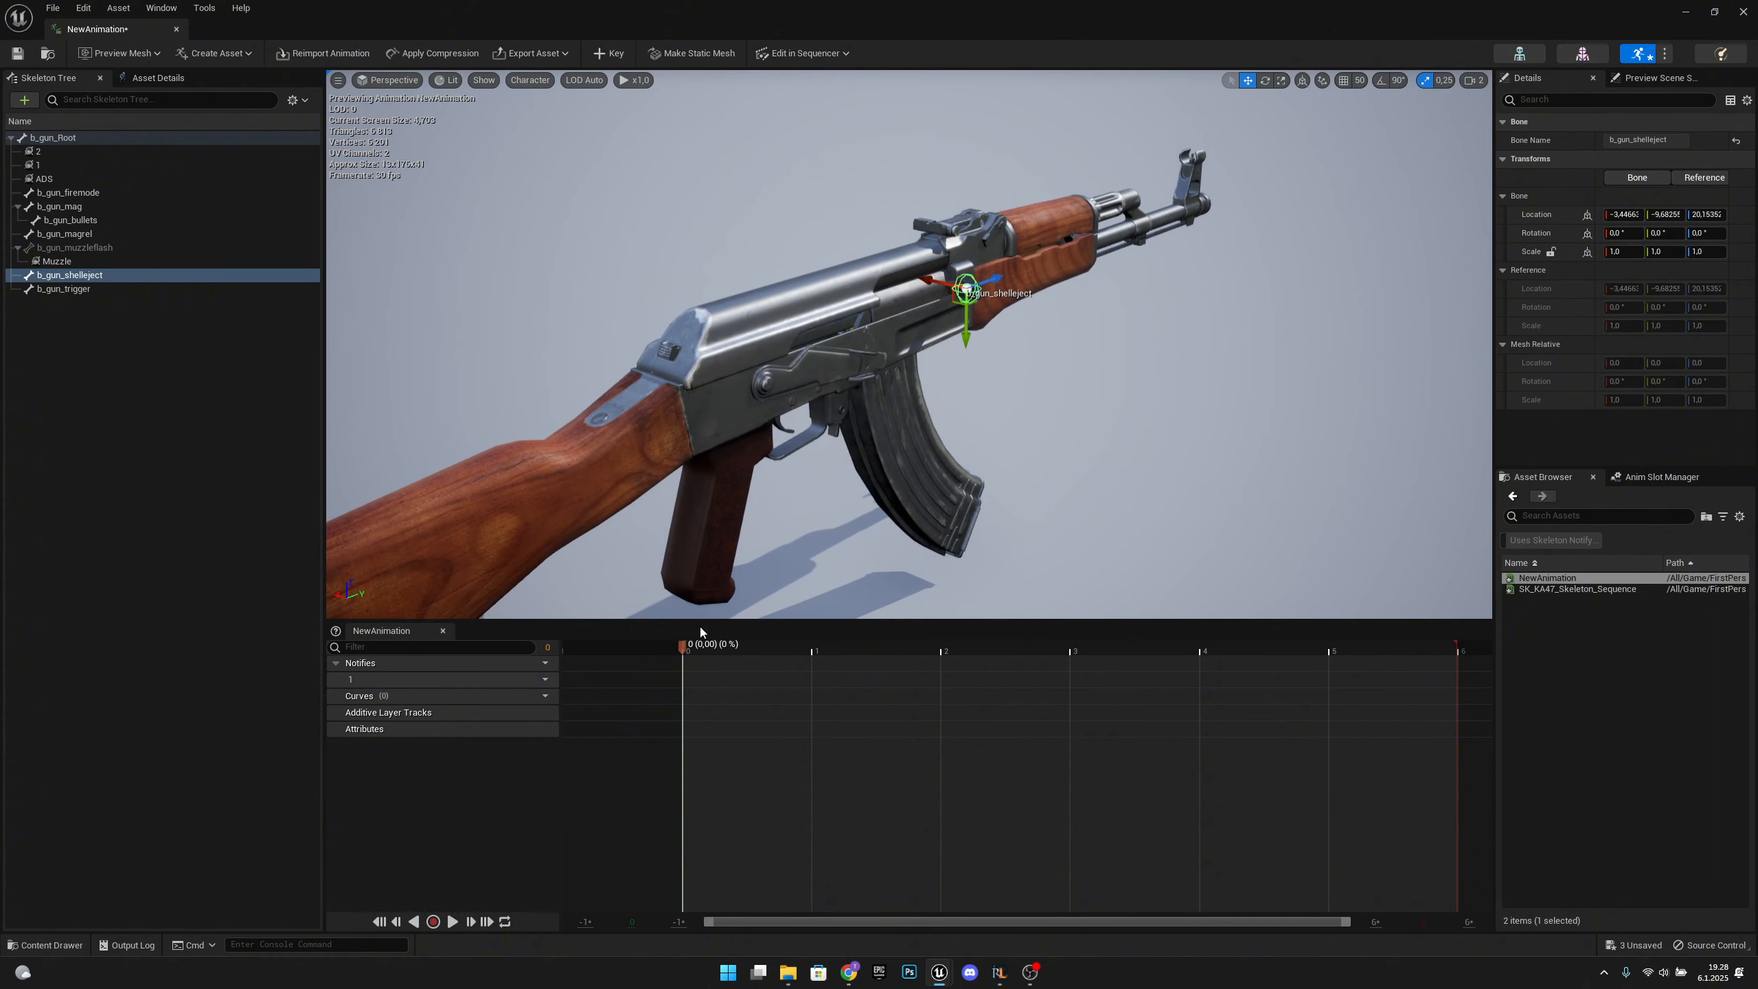
{"action": "left_click", "coordinate": [610, 53]}
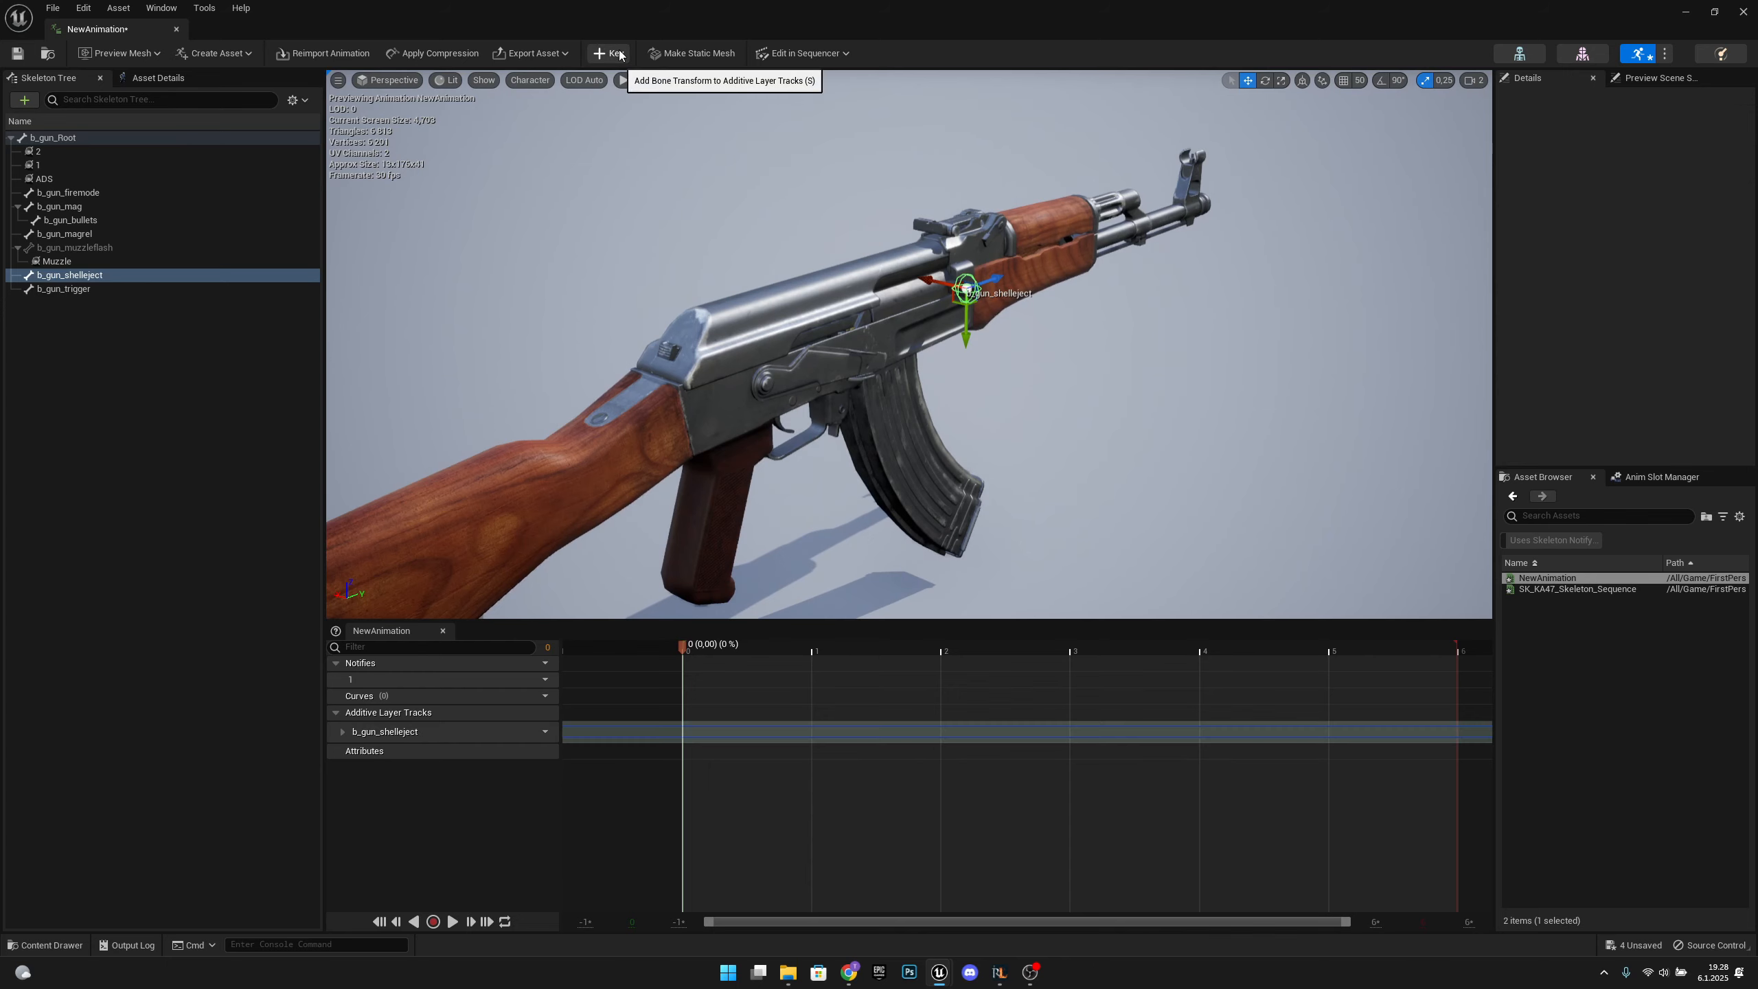
{"action": "left_click", "coordinate": [1072, 655]}
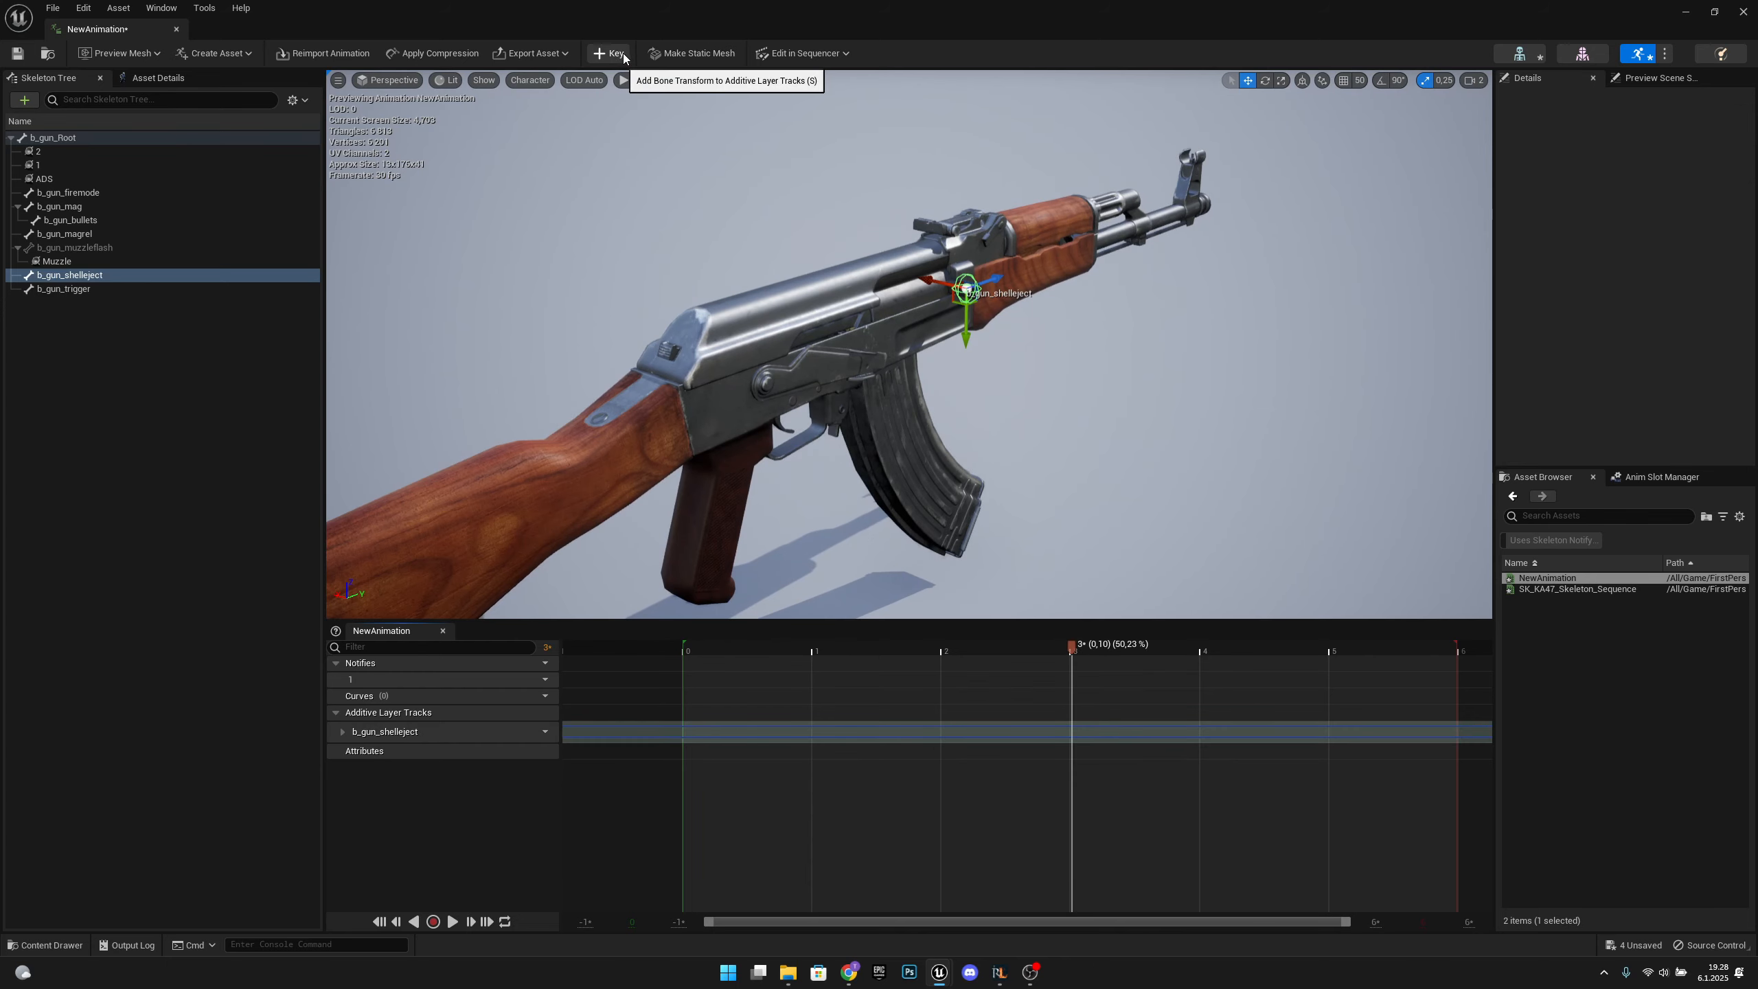
At frame 1, move the b_gun_shelleject bone backward along the KA47 rifle and key its transform.
{"action": "left_click_drag", "start_coordinate": [1055, 649], "coordinate": [812, 654]}
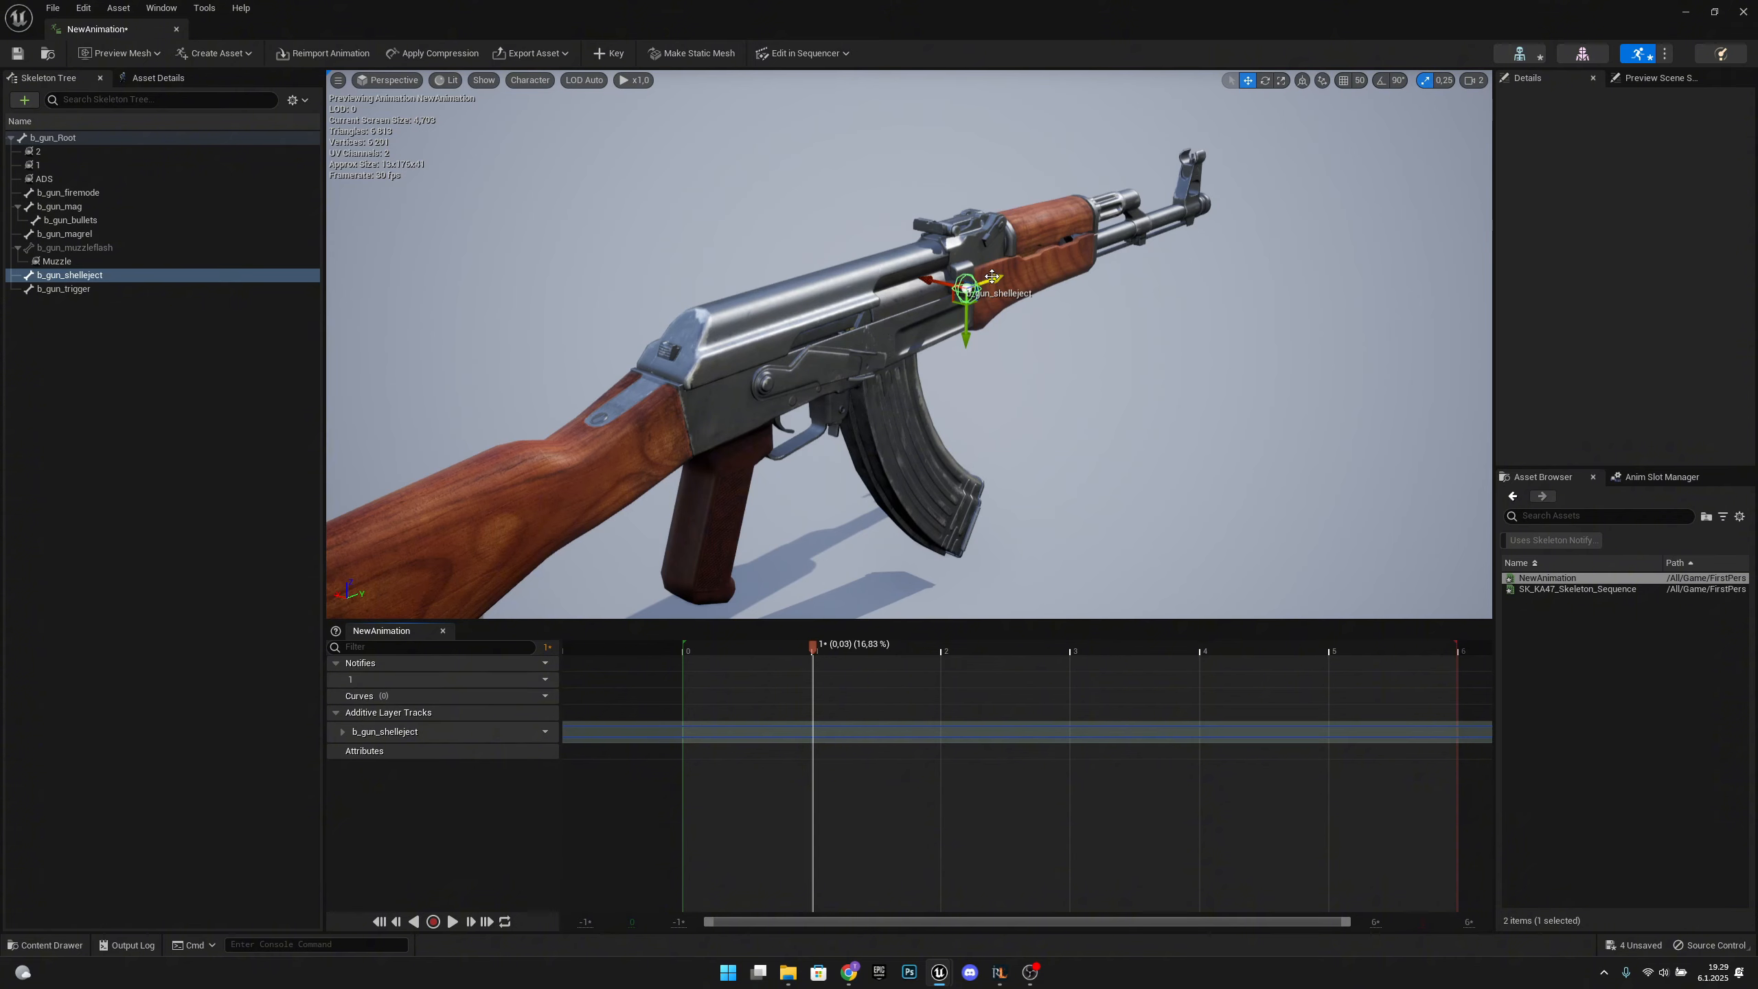
{"action": "left_click_drag", "start_coordinate": [992, 276], "coordinate": [922, 315]}
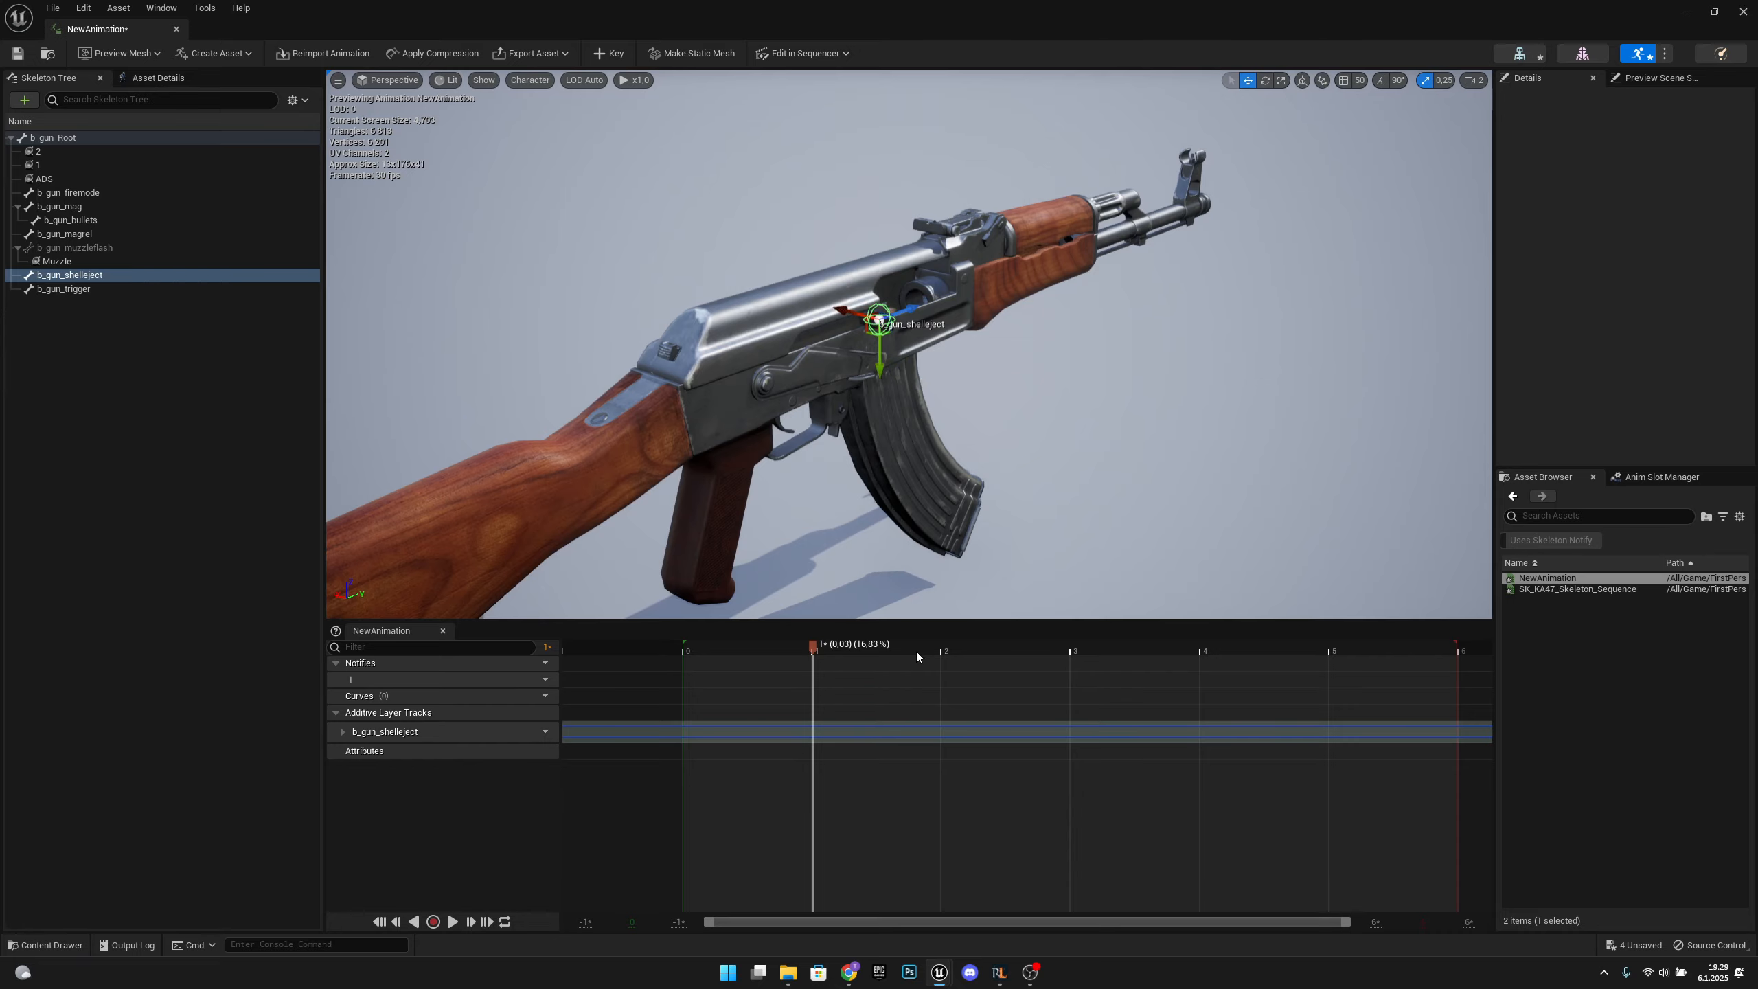
{"action": "mouse_move", "coordinate": [1085, 371]}
{"action": "right_mouse_down"}
{"action": "mouse_move", "coordinate": [953, 333]}
{"action": "mouse_move", "coordinate": [1079, 370]}
{"action": "mouse_move", "coordinate": [1242, 365]}
{"action": "mouse_move", "coordinate": [1070, 363]}
{"action": "right_mouse_up"}
{"action": "key", "text": "a"}
{"action": "key", "text": "d"}
{"action": "key", "text": "a"}
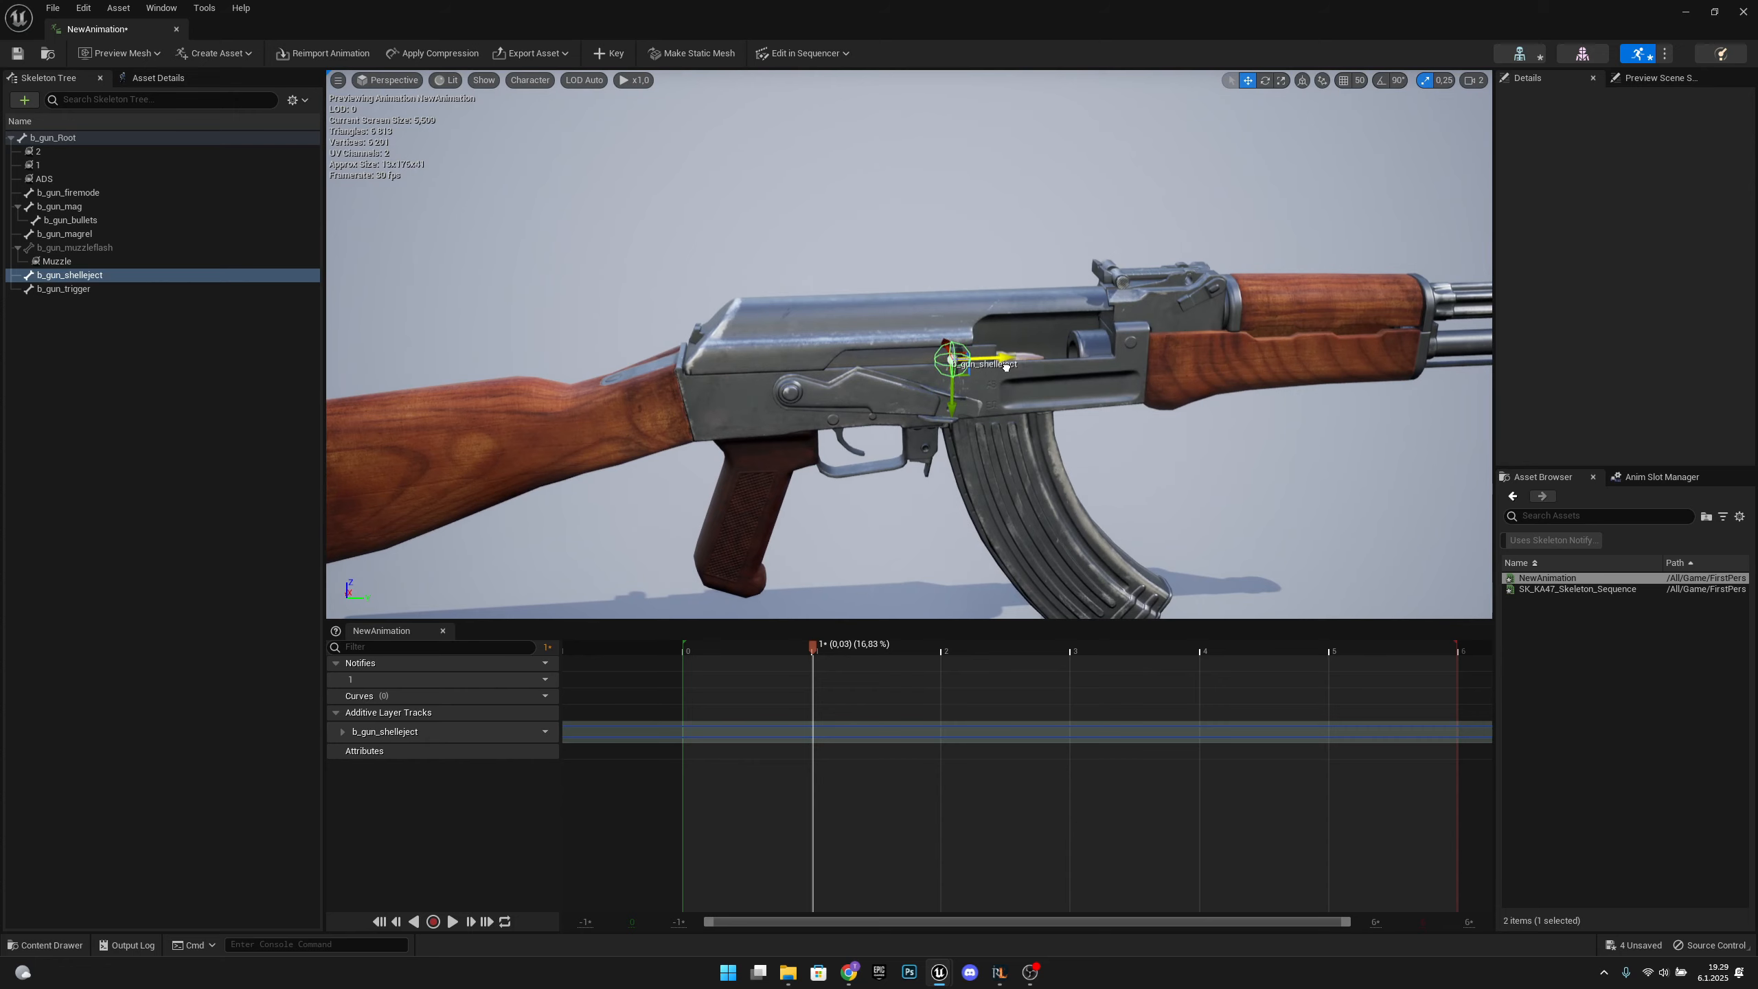
{"action": "key", "text": "a"}
{"action": "mouse_move", "coordinate": [1088, 478]}
{"action": "right_mouse_down"}
{"action": "mouse_move", "coordinate": [1135, 443]}
{"action": "mouse_move", "coordinate": [1111, 451]}
{"action": "right_mouse_up"}
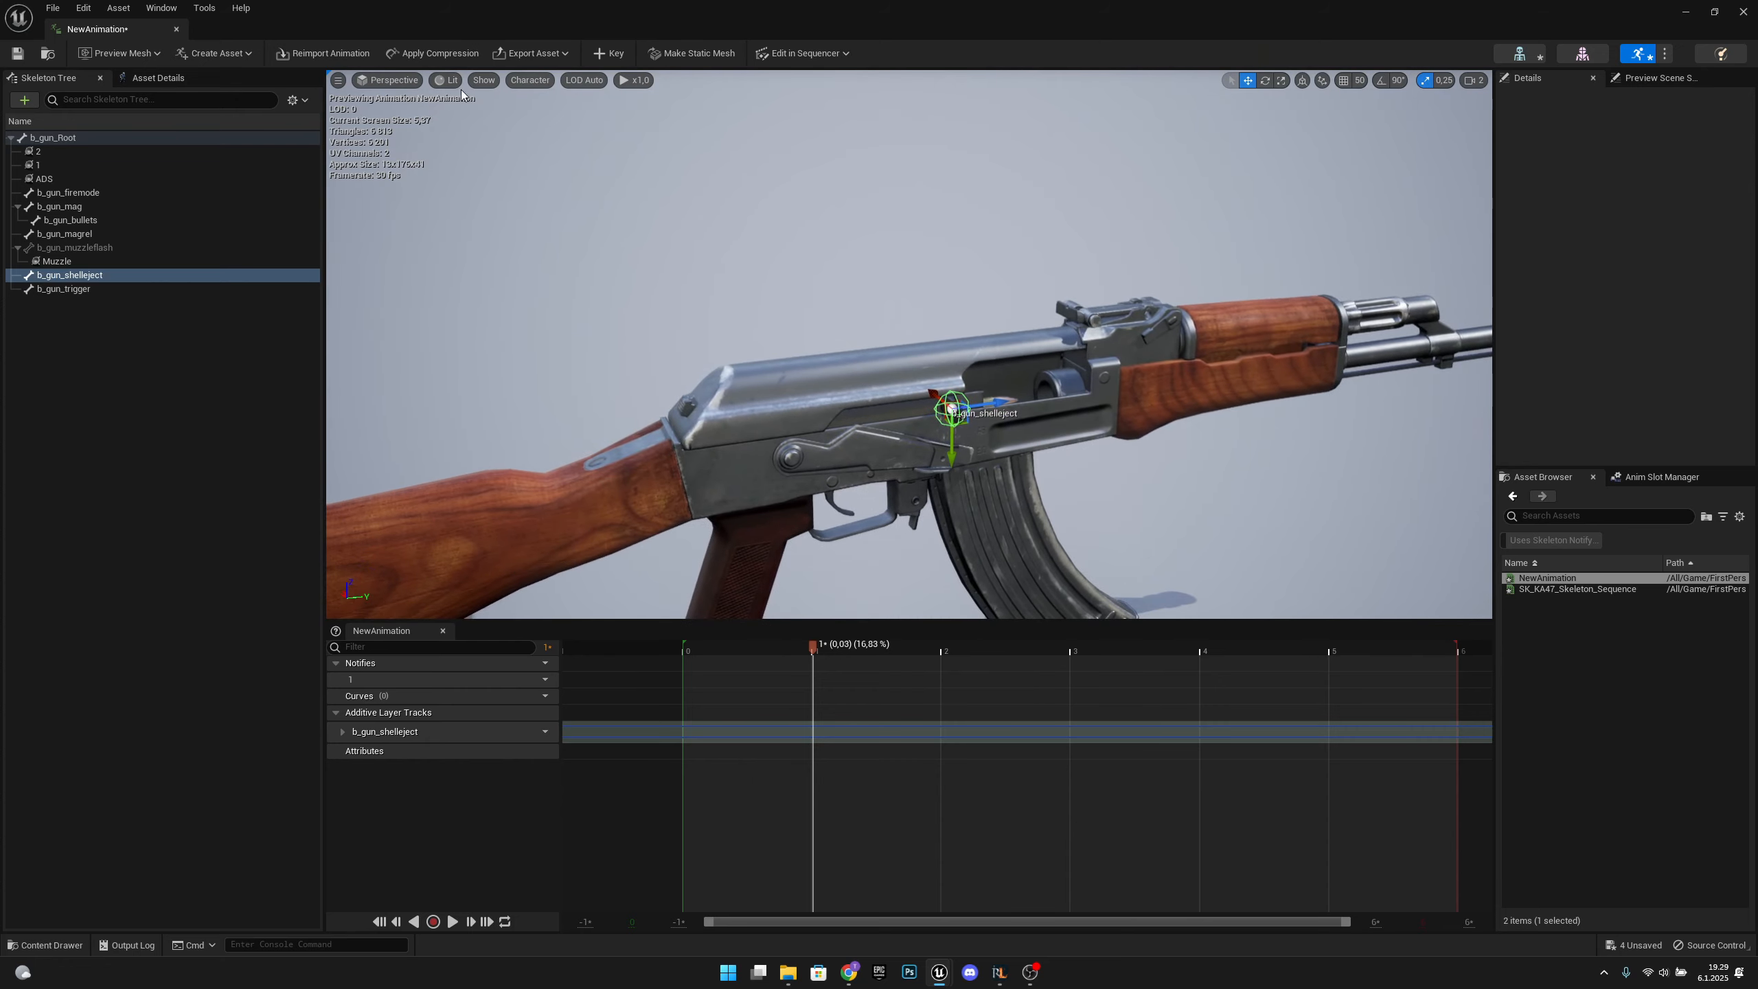
{"action": "left_click", "coordinate": [601, 55]}
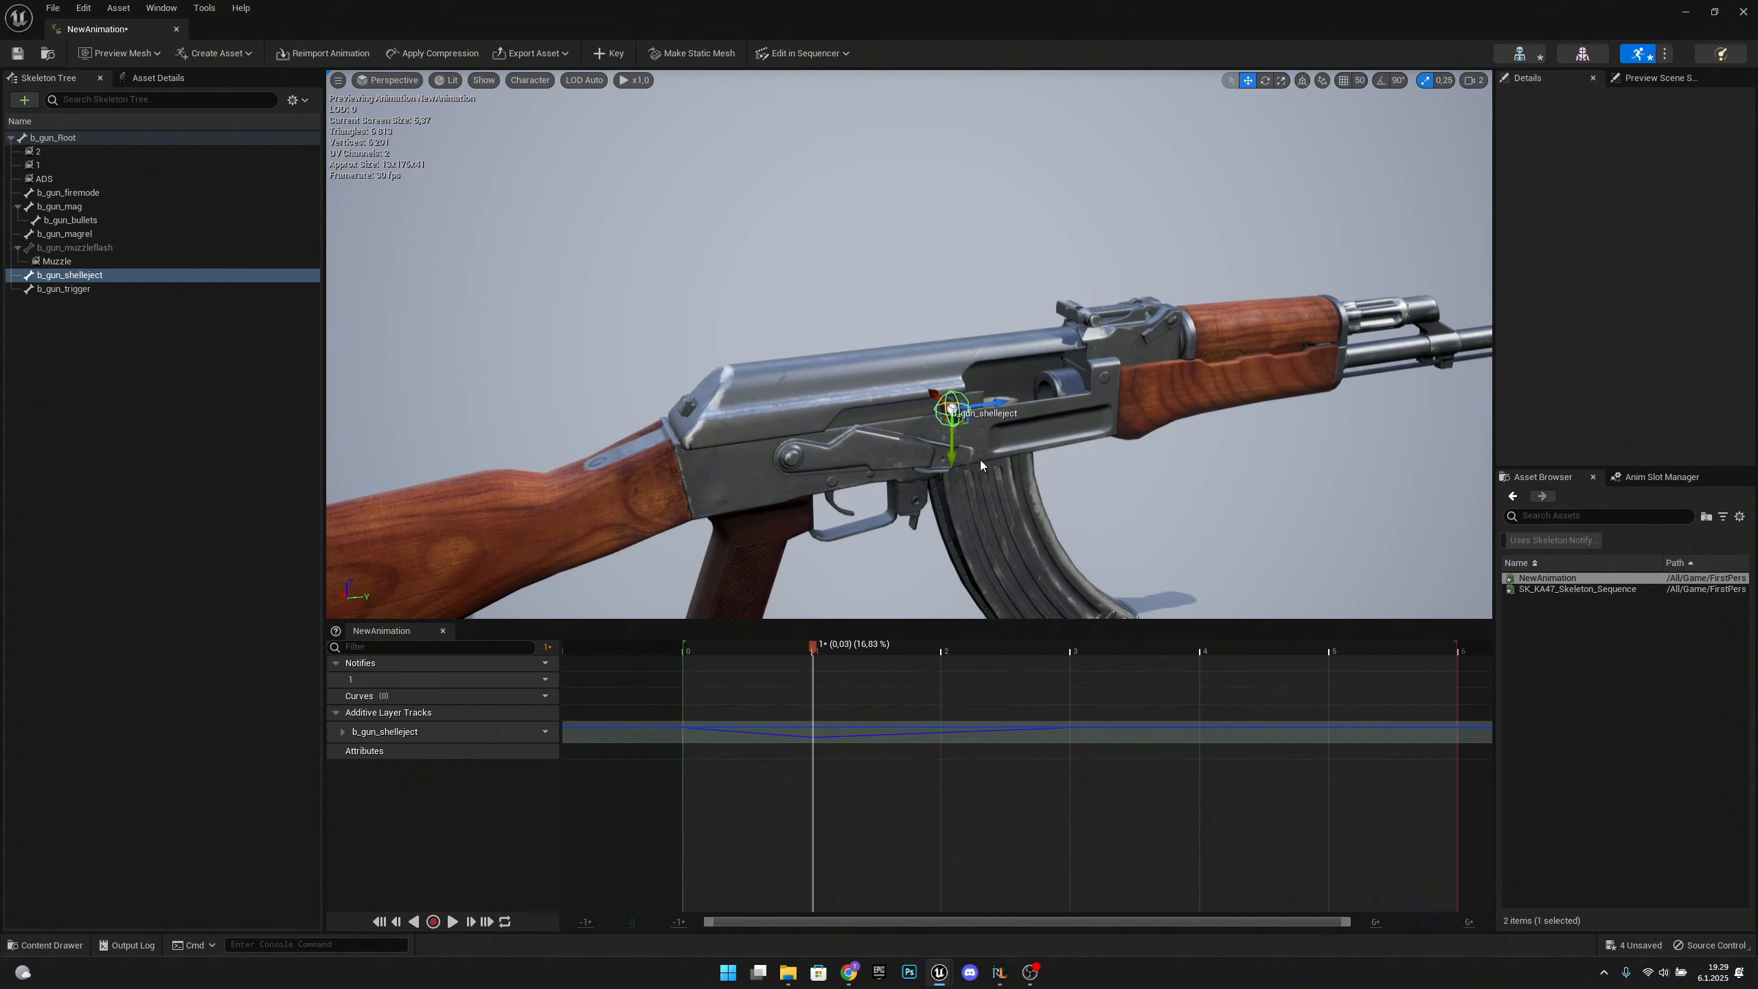
Scrub through the keyed bolt movement, save NewAnimation and close it.
{"action": "left_click_drag", "start_coordinate": [779, 656], "coordinate": [1089, 654]}
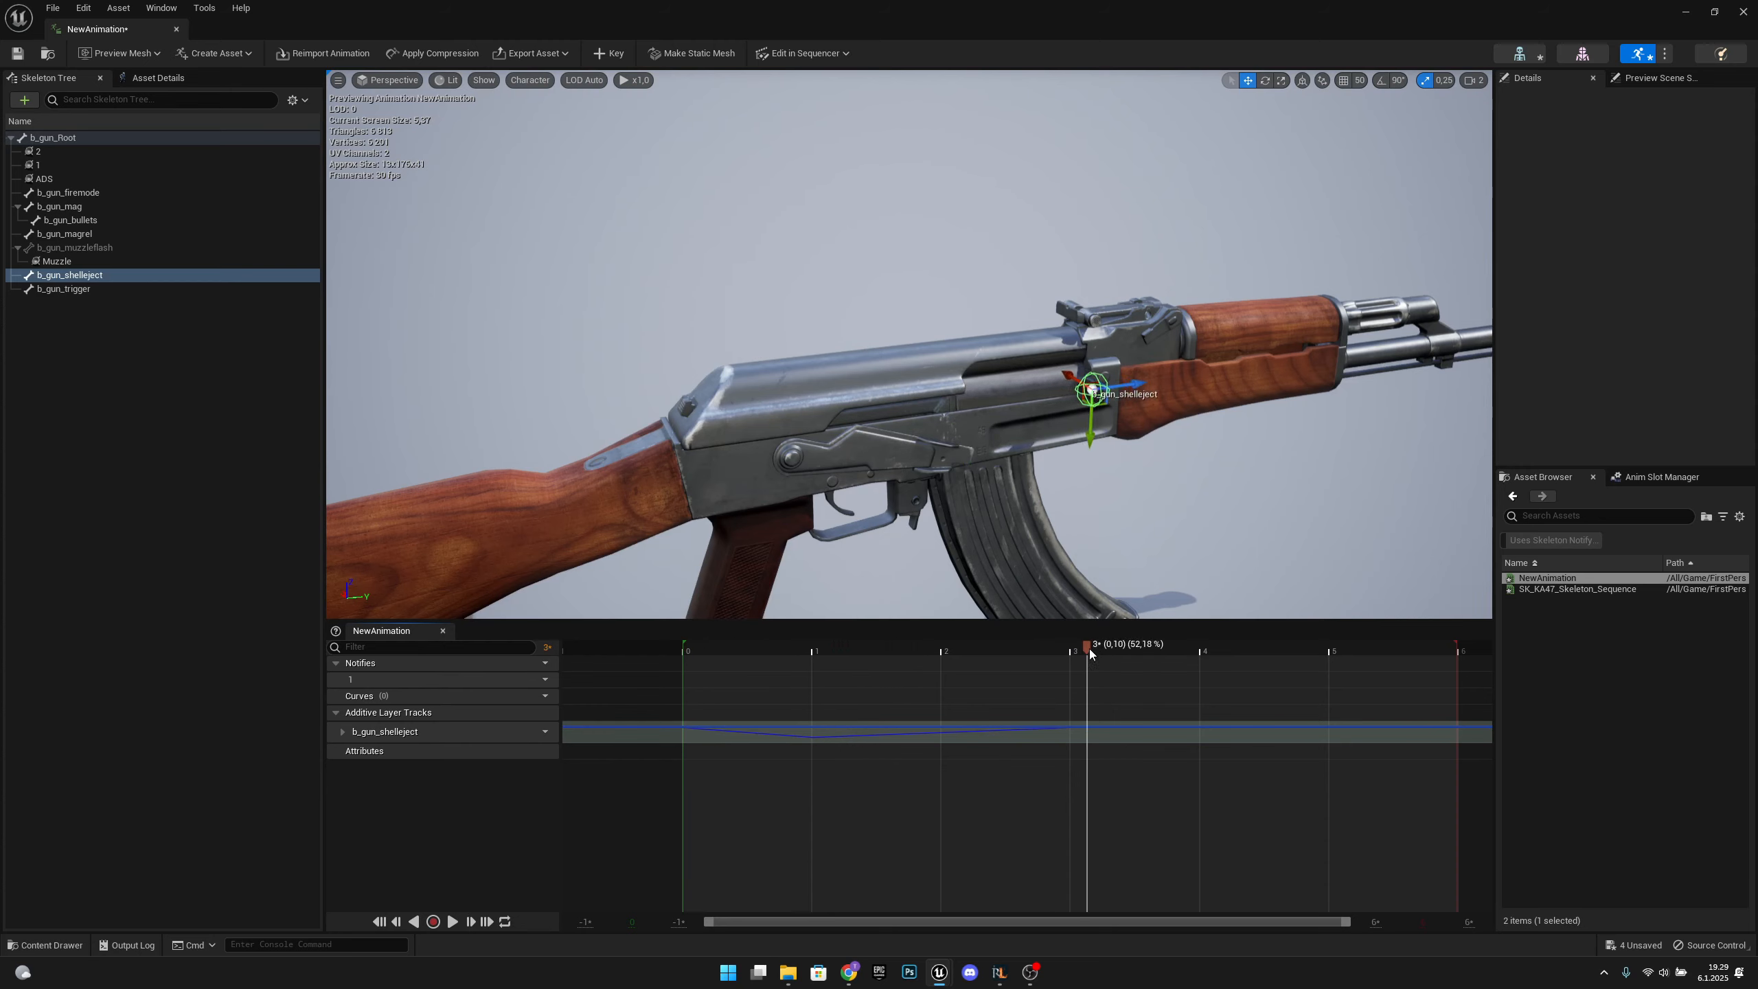
{"action": "left_click", "coordinate": [19, 53]}
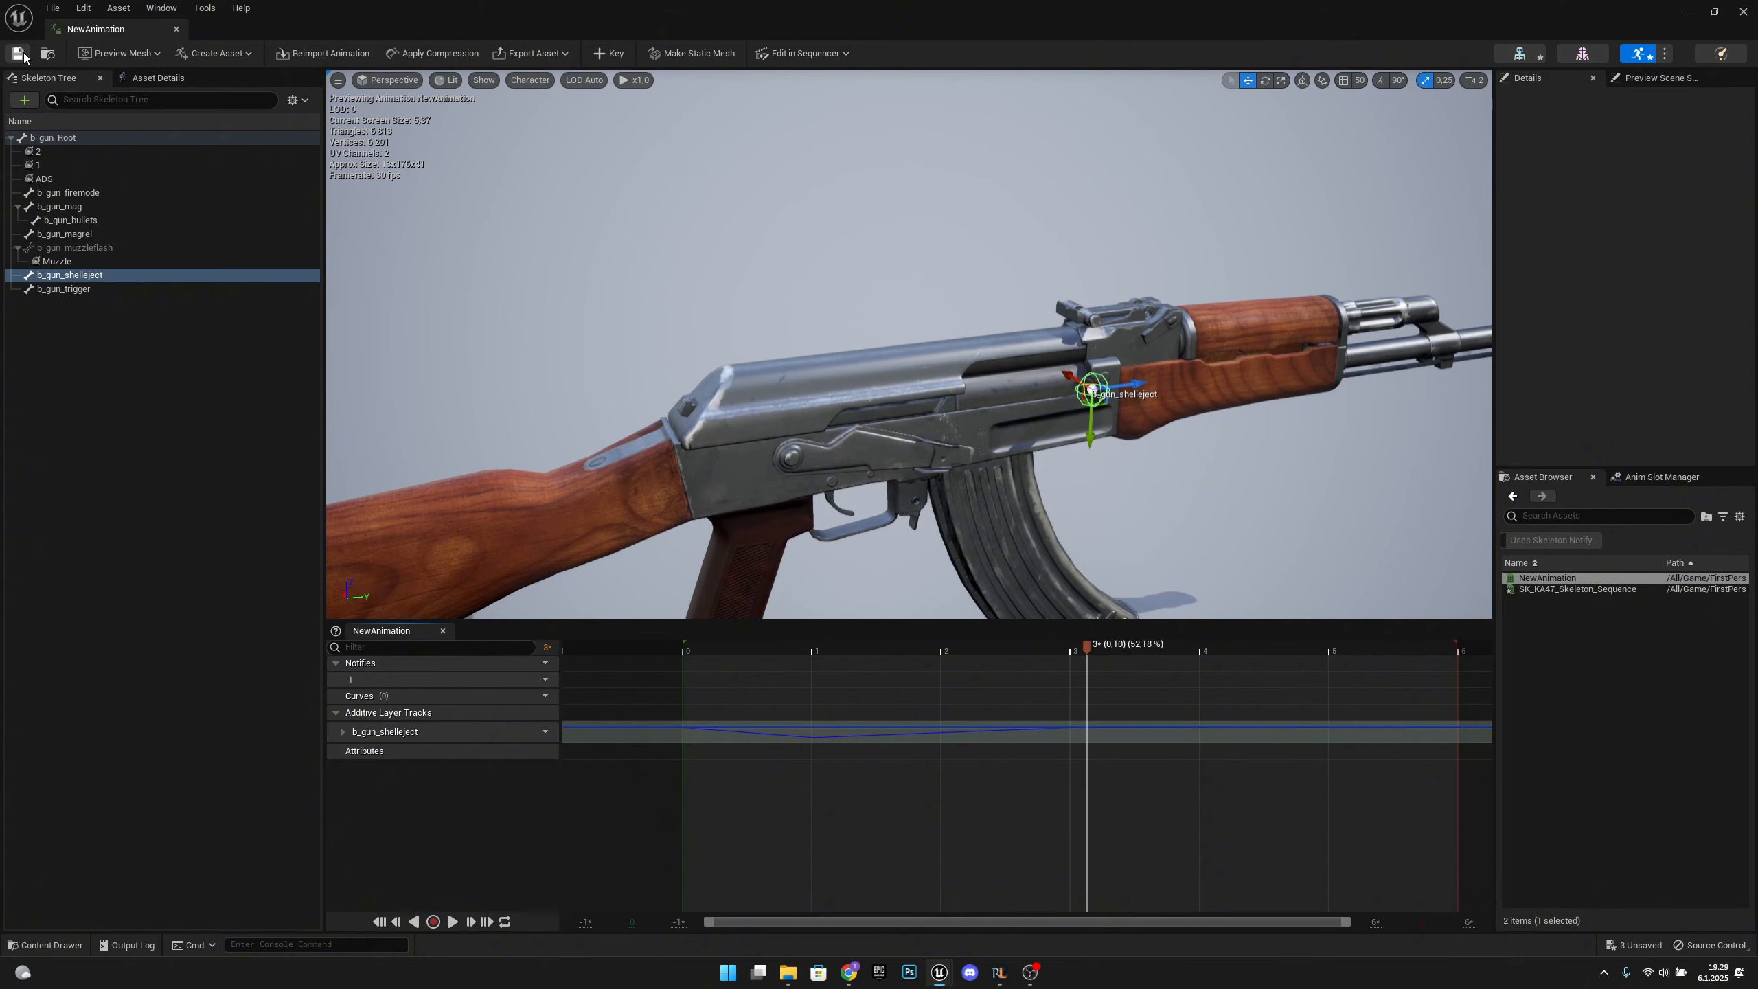
{"action": "left_click", "coordinate": [176, 29]}
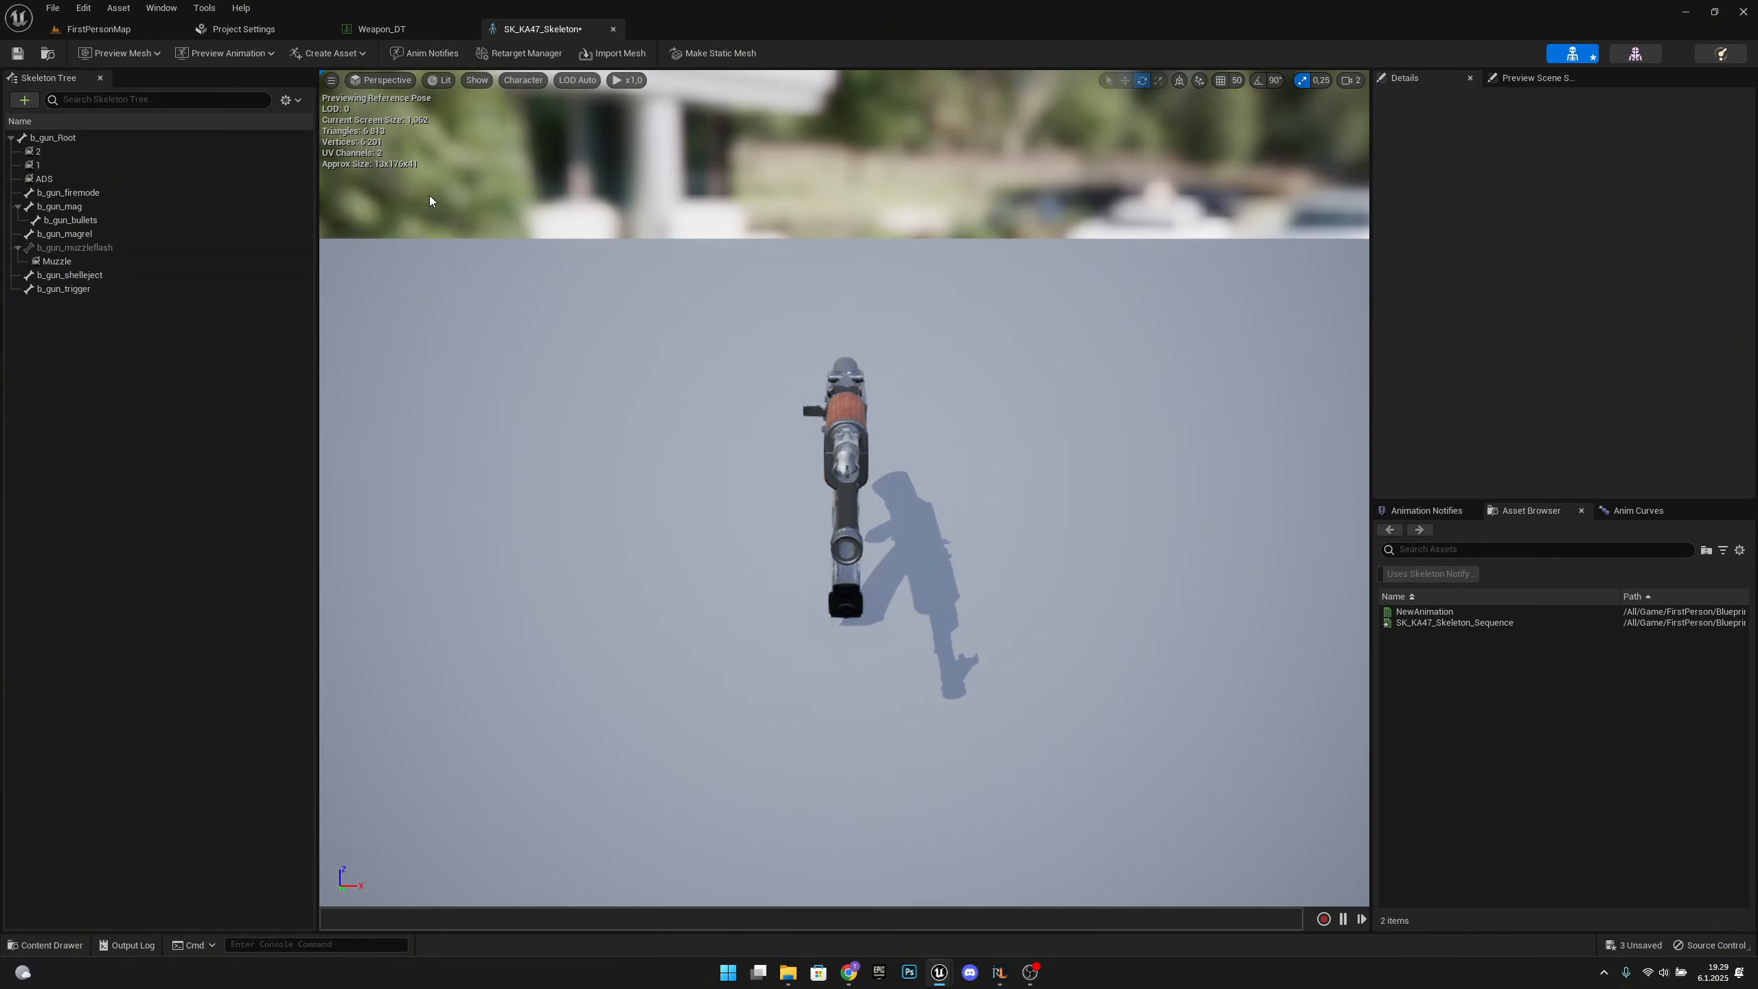
Force-delete the SK_KA47_Skeleton_Sequence animation from the FirstPerson/Blueprints/Animations/Weapon_Anims folder.
{"action": "left_click", "coordinate": [130, 33]}
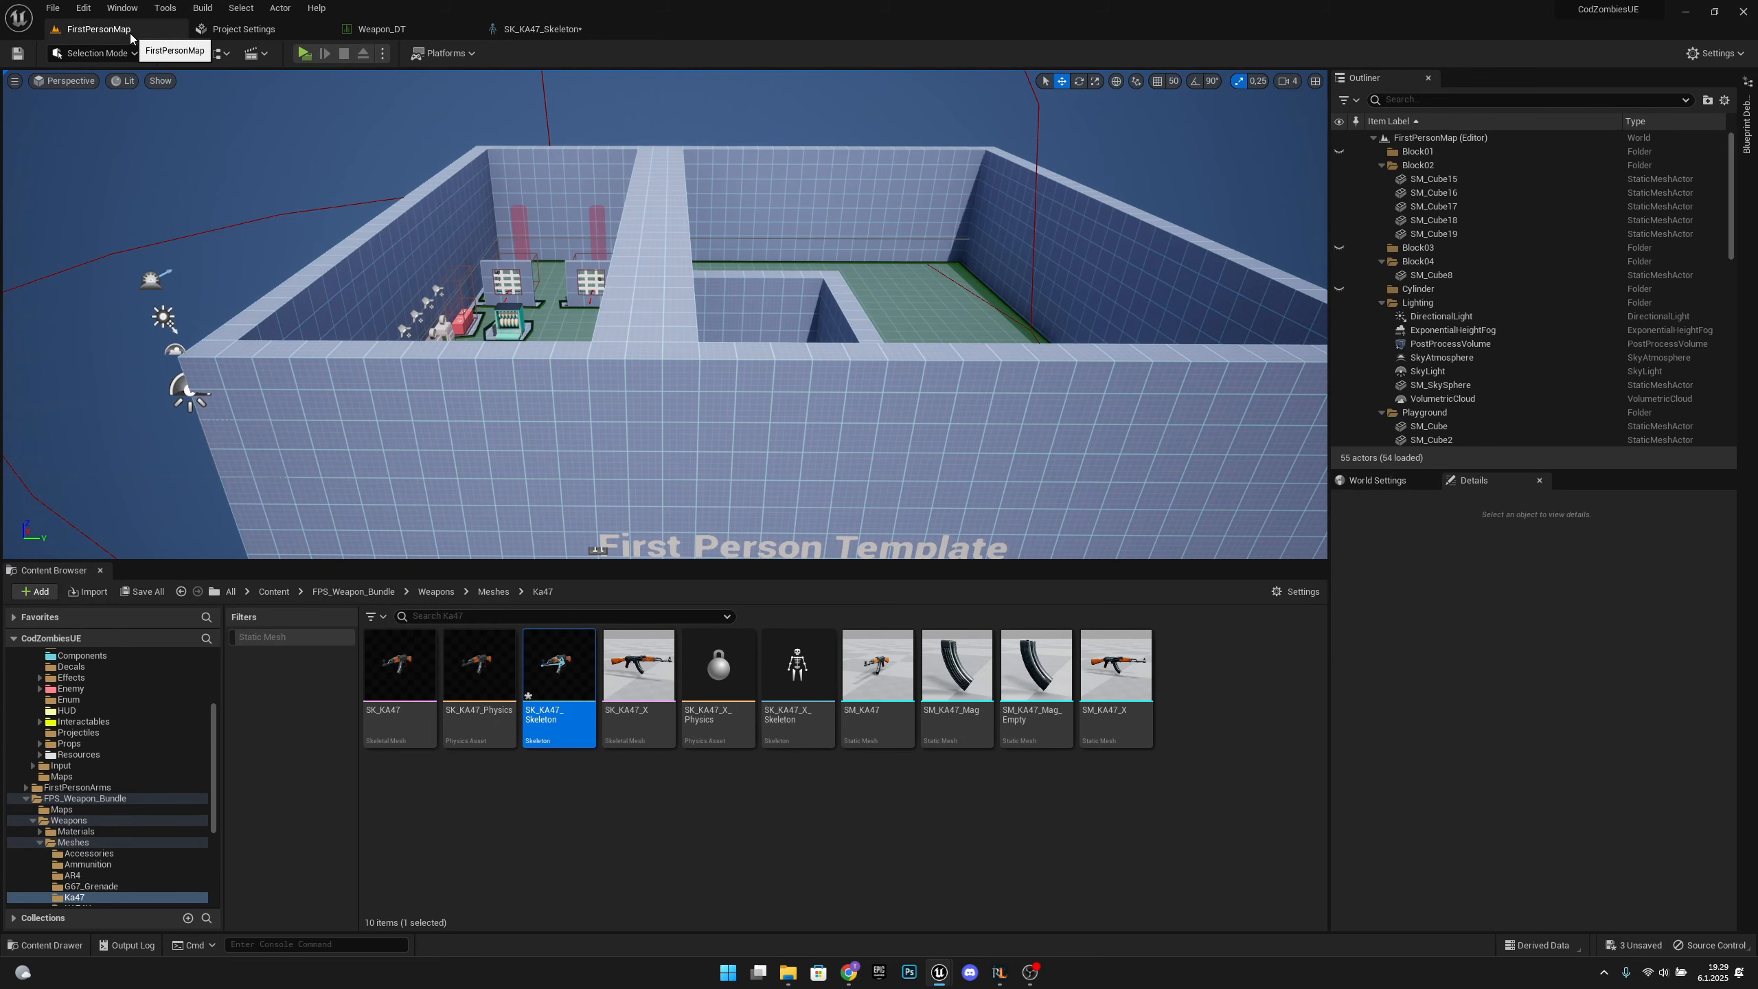
{"action": "scroll", "coordinate": [109, 720], "scroll_direction": "up", "scroll_amount": 4}
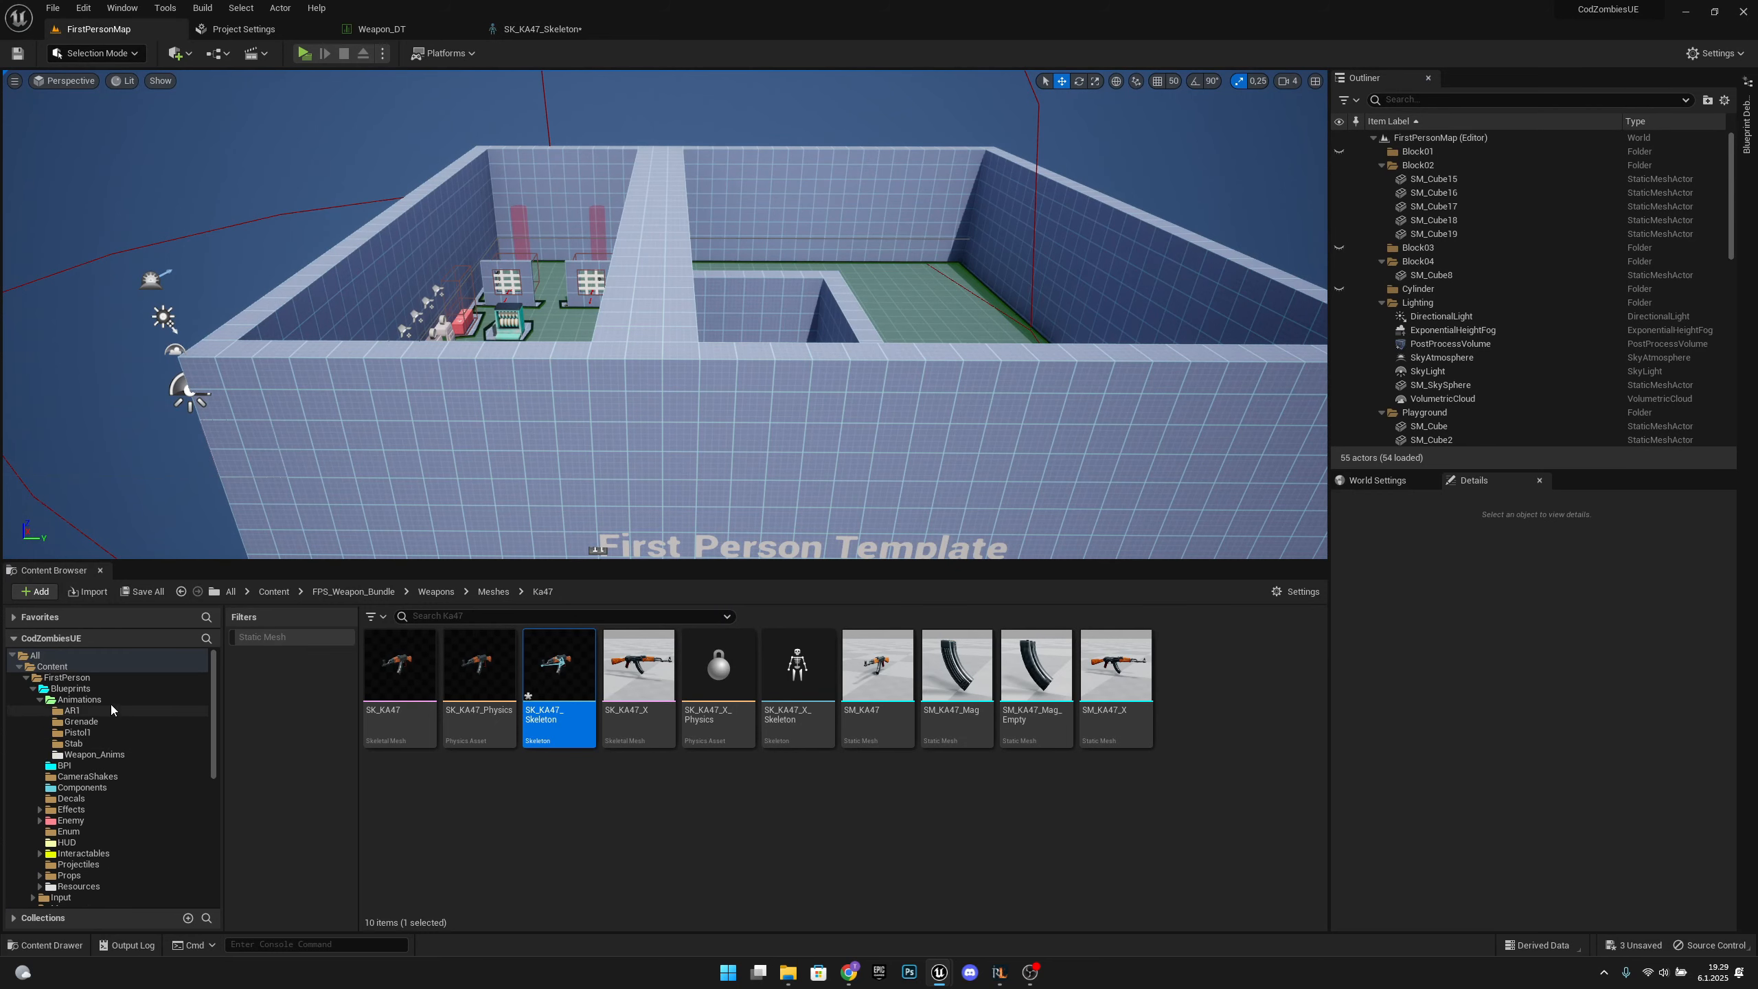
{"action": "left_click", "coordinate": [115, 746]}
{"action": "left_click", "coordinate": [116, 754]}
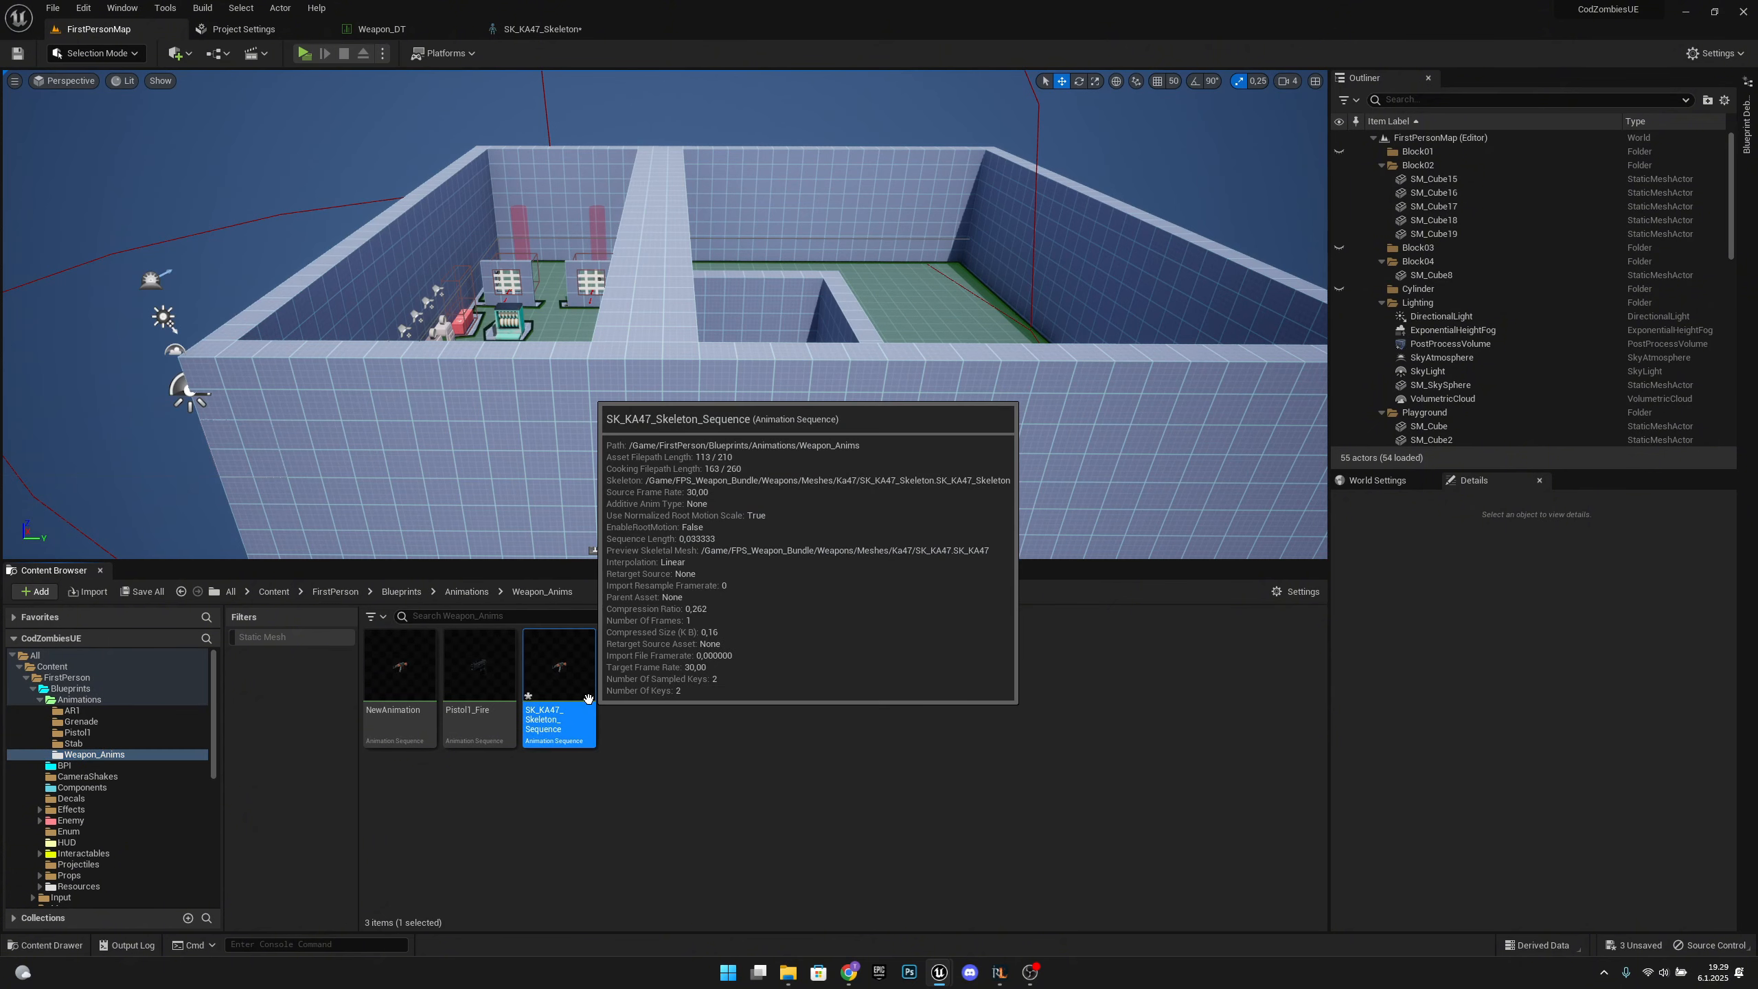
{"action": "key", "text": "Delete"}
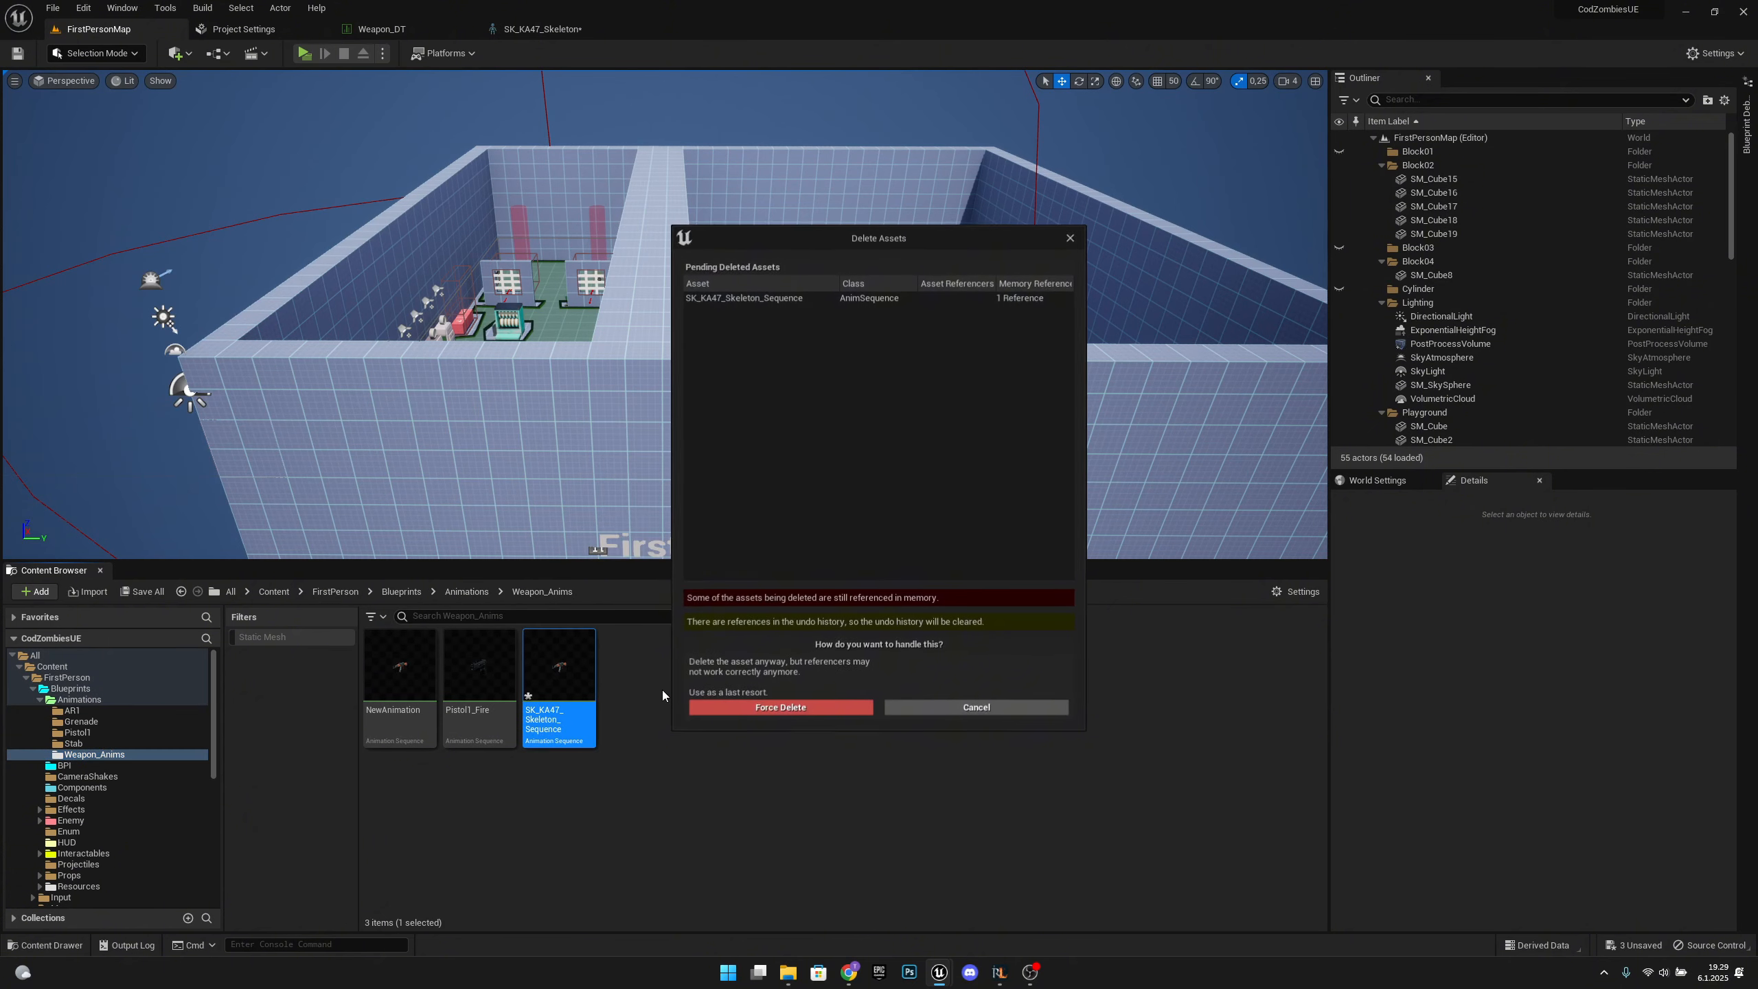
{"action": "left_click", "coordinate": [824, 707]}
Rename NewAnimation as Ka47_Fire and save all unsaved assets.
{"action": "left_click", "coordinate": [418, 684]}
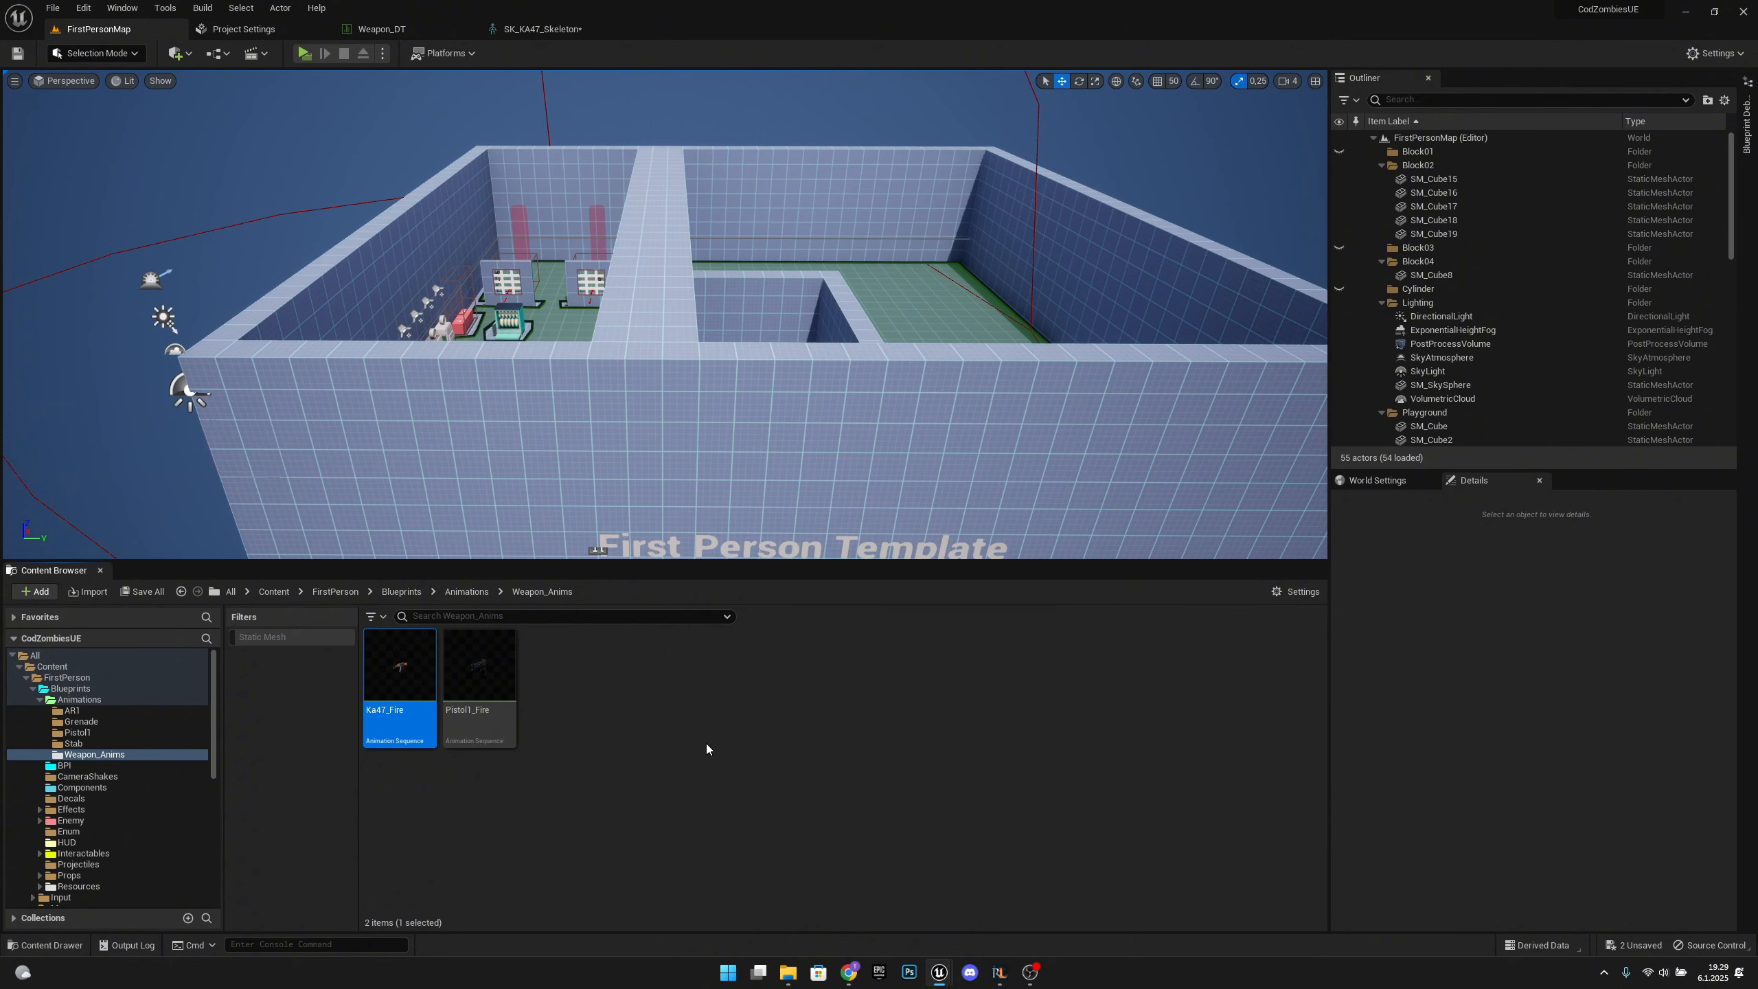
{"action": "left_click", "coordinate": [42, 8]}
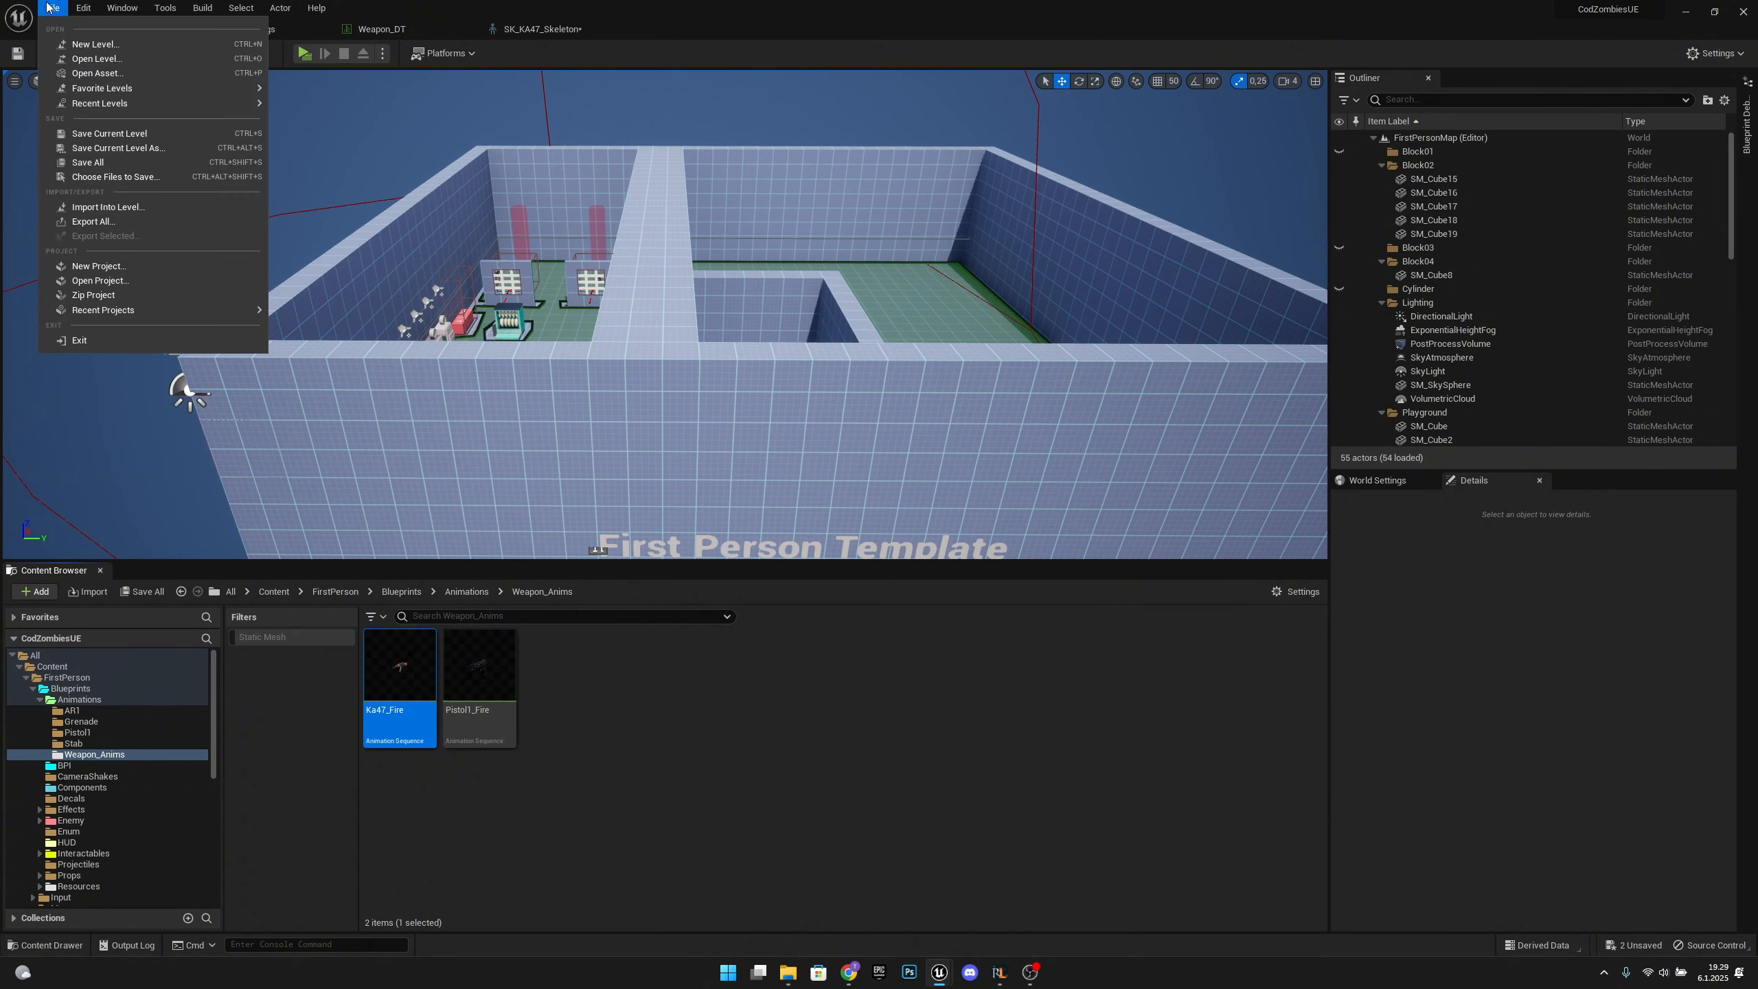
{"action": "left_click", "coordinate": [122, 165]}
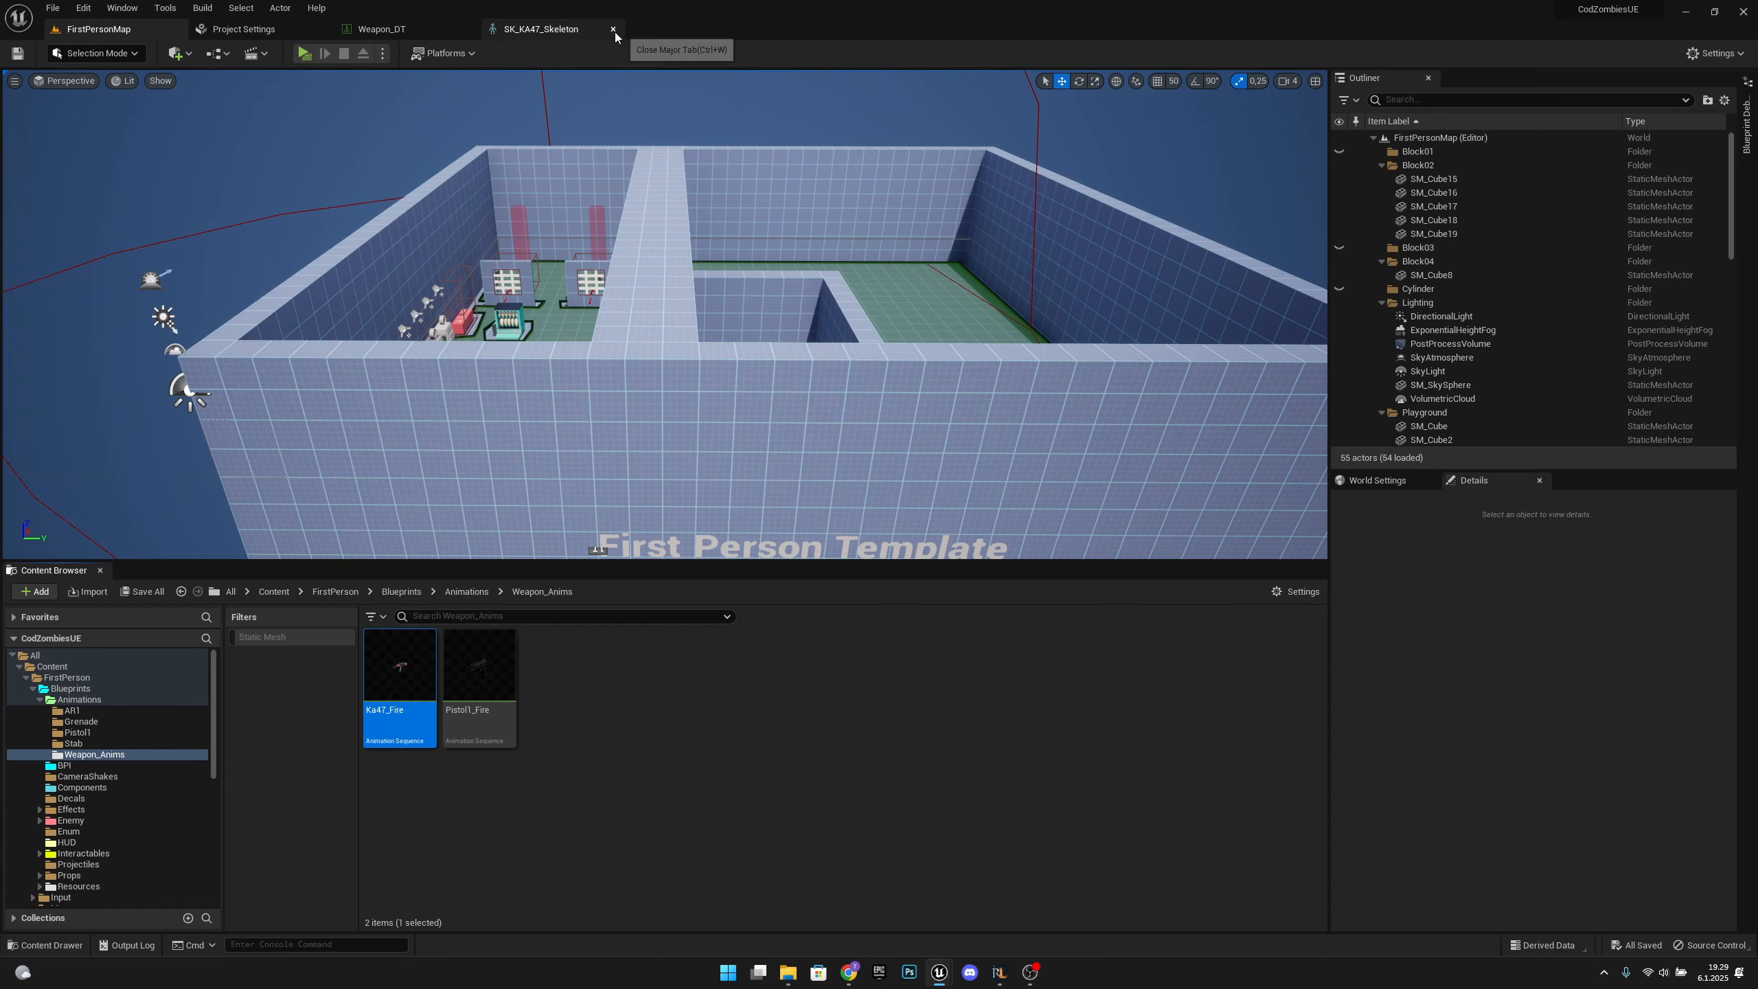
Close the KA47 skeleton, locate the weapon mesh of row 5 in Weapon_DT and open SK_KA_Val_Y from its folder.
{"action": "left_click", "coordinate": [423, 32]}
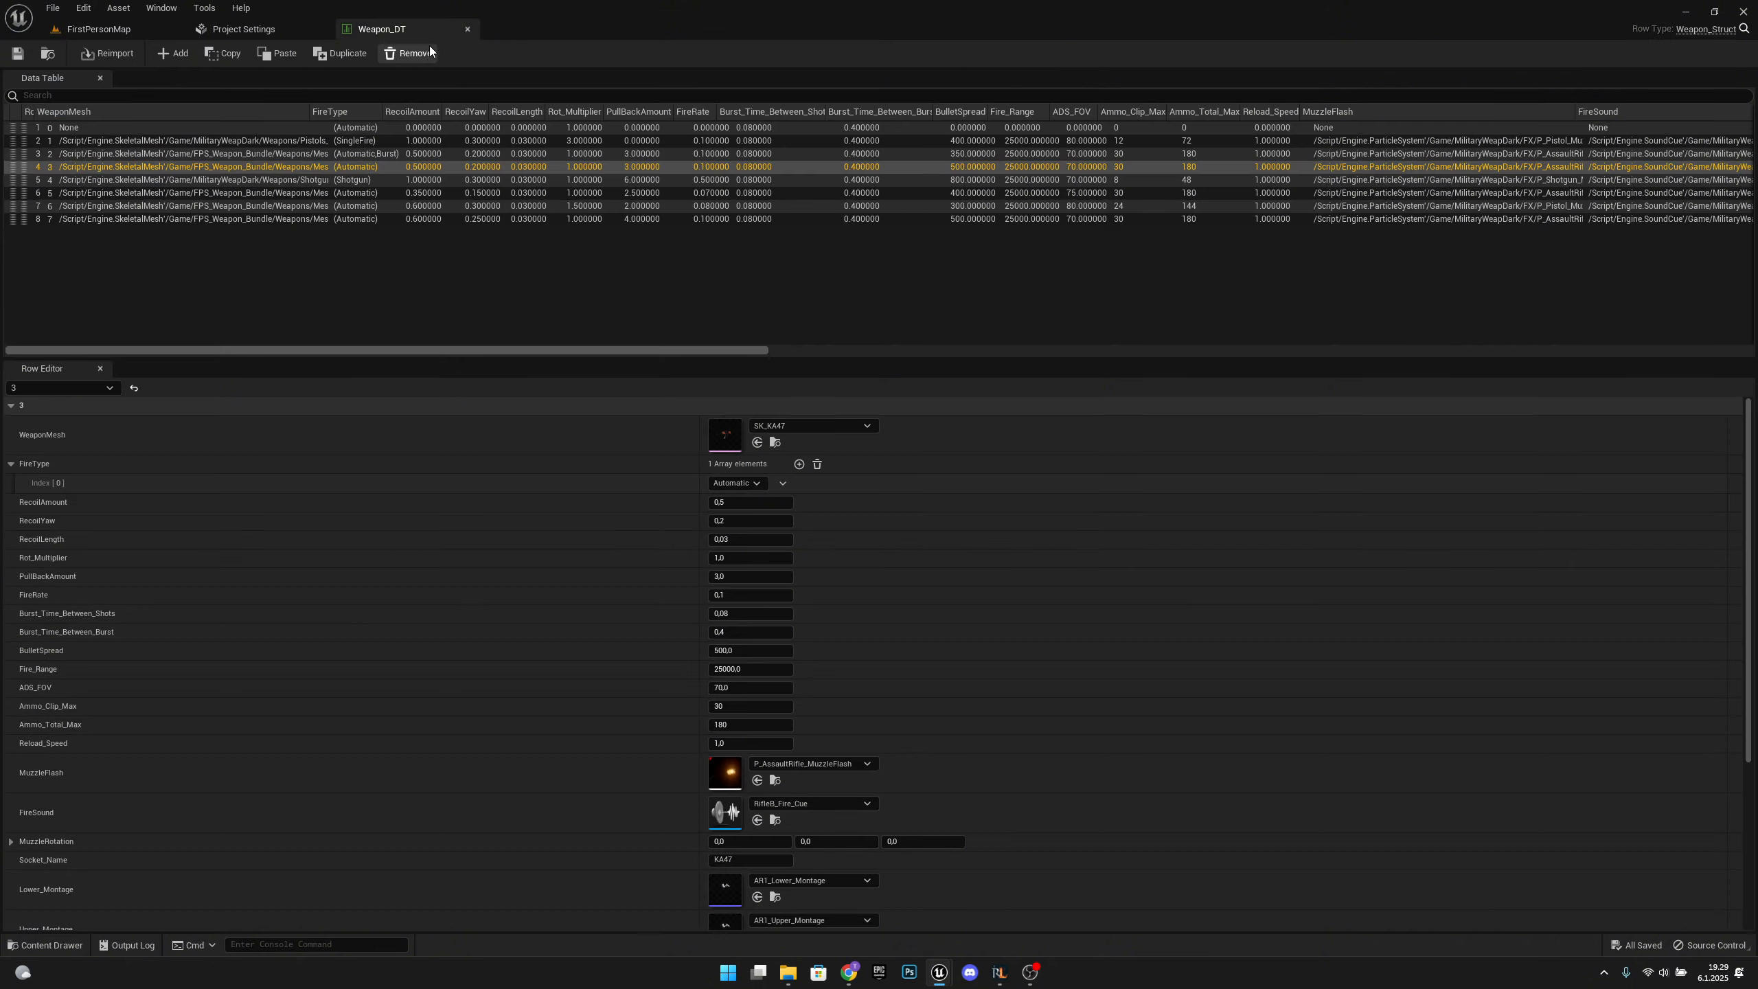
{"action": "left_click", "coordinate": [318, 181]}
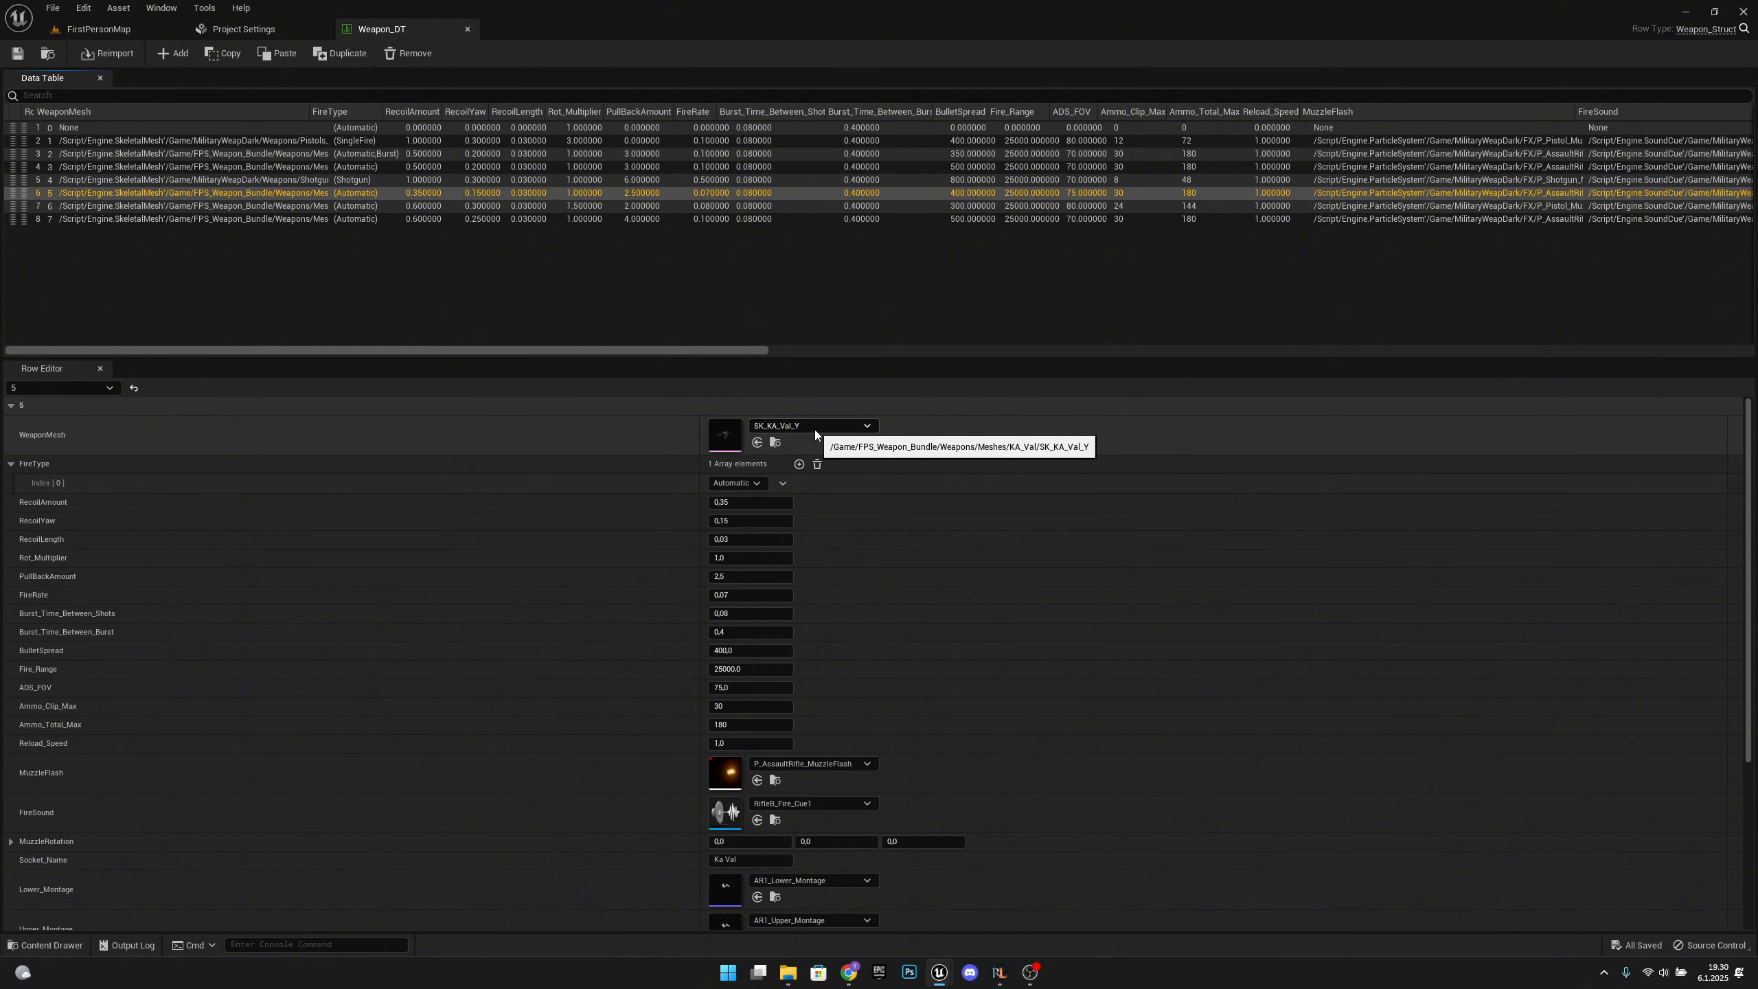
{"action": "left_click", "coordinate": [775, 442]}
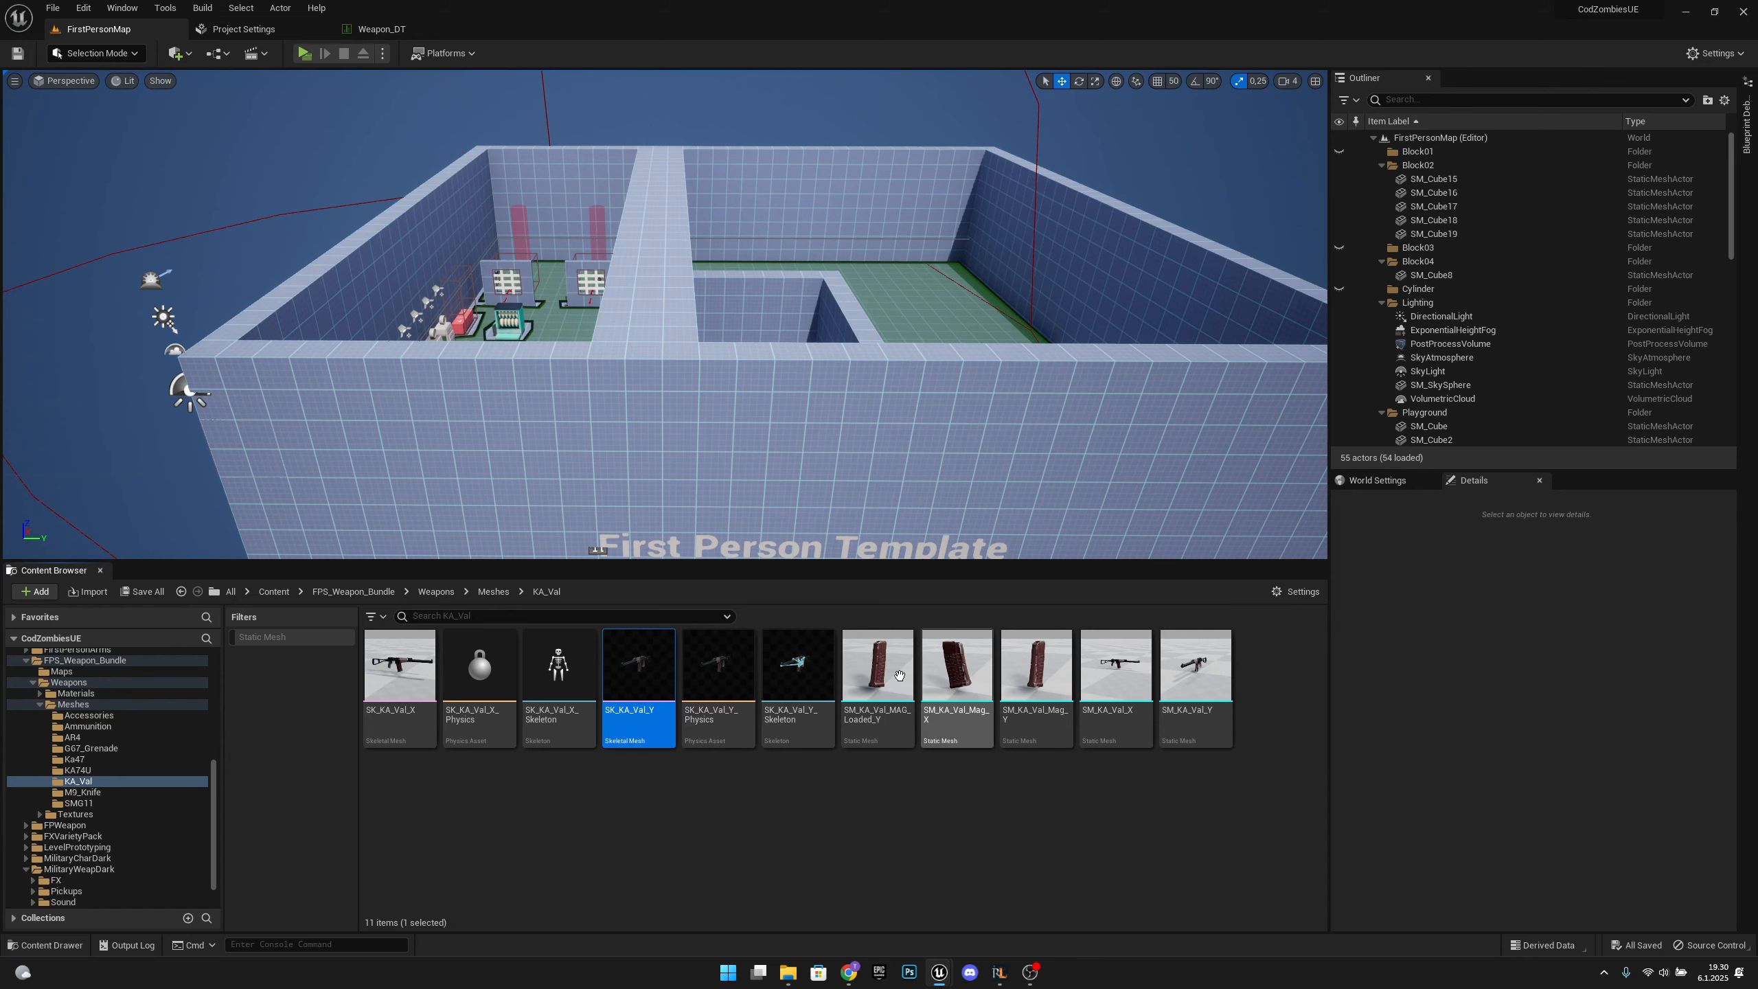
{"action": "double_click", "coordinate": [649, 673]}
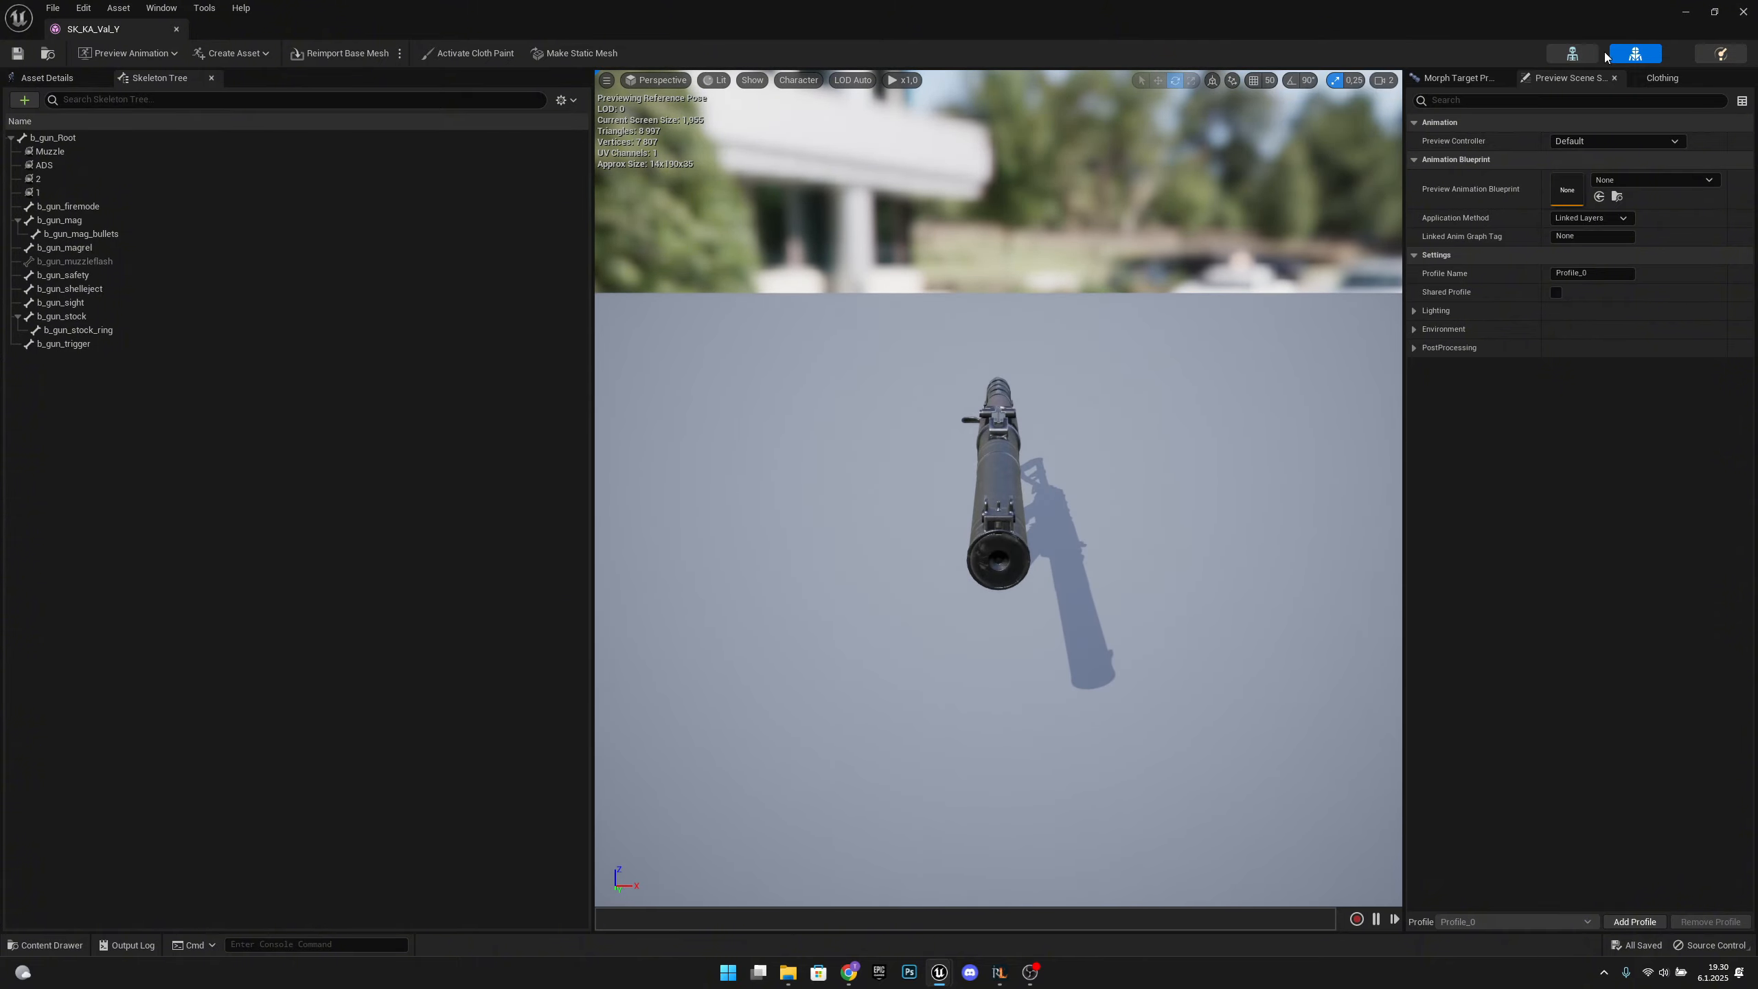
Examine the charging handle on the KA_Val rifle and select the b_gun_shelleject bone to check its location.
{"action": "right_click_drag", "start_coordinate": [1248, 267], "coordinate": [1155, 256]}
{"action": "right_click_drag", "start_coordinate": [996, 485], "coordinate": [1218, 492]}
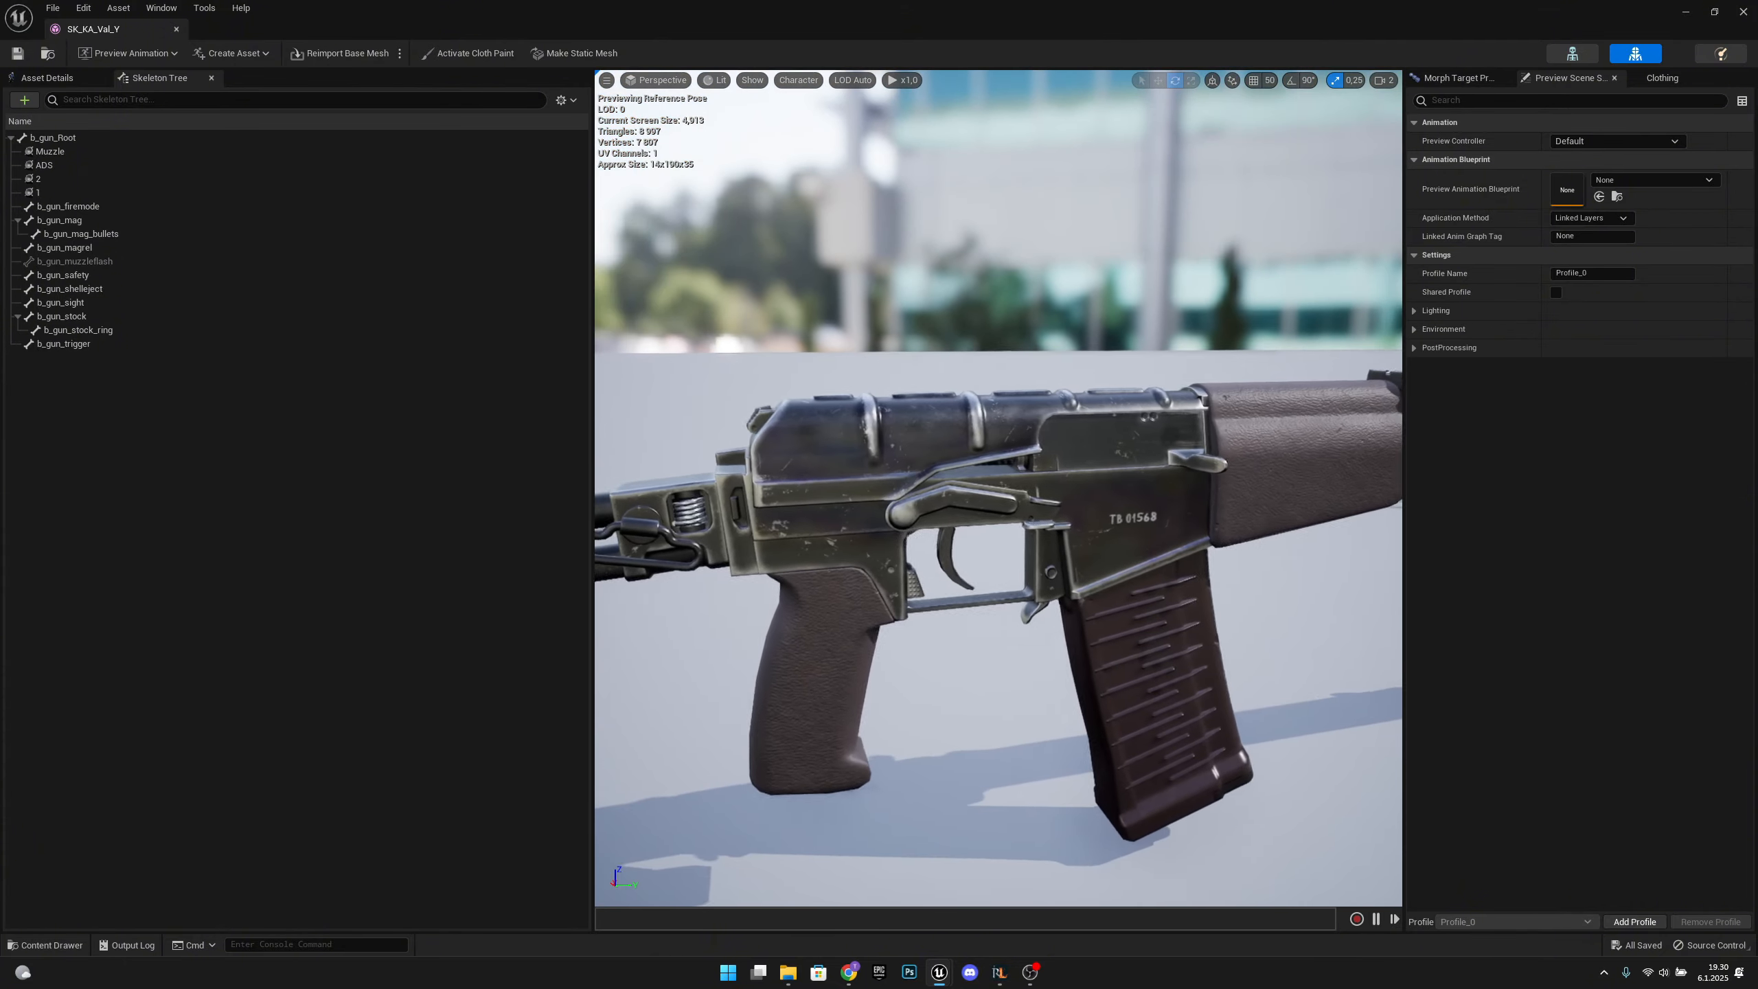
{"action": "key", "text": "d"}
{"action": "key", "text": "s"}
{"action": "key", "text": "d"}
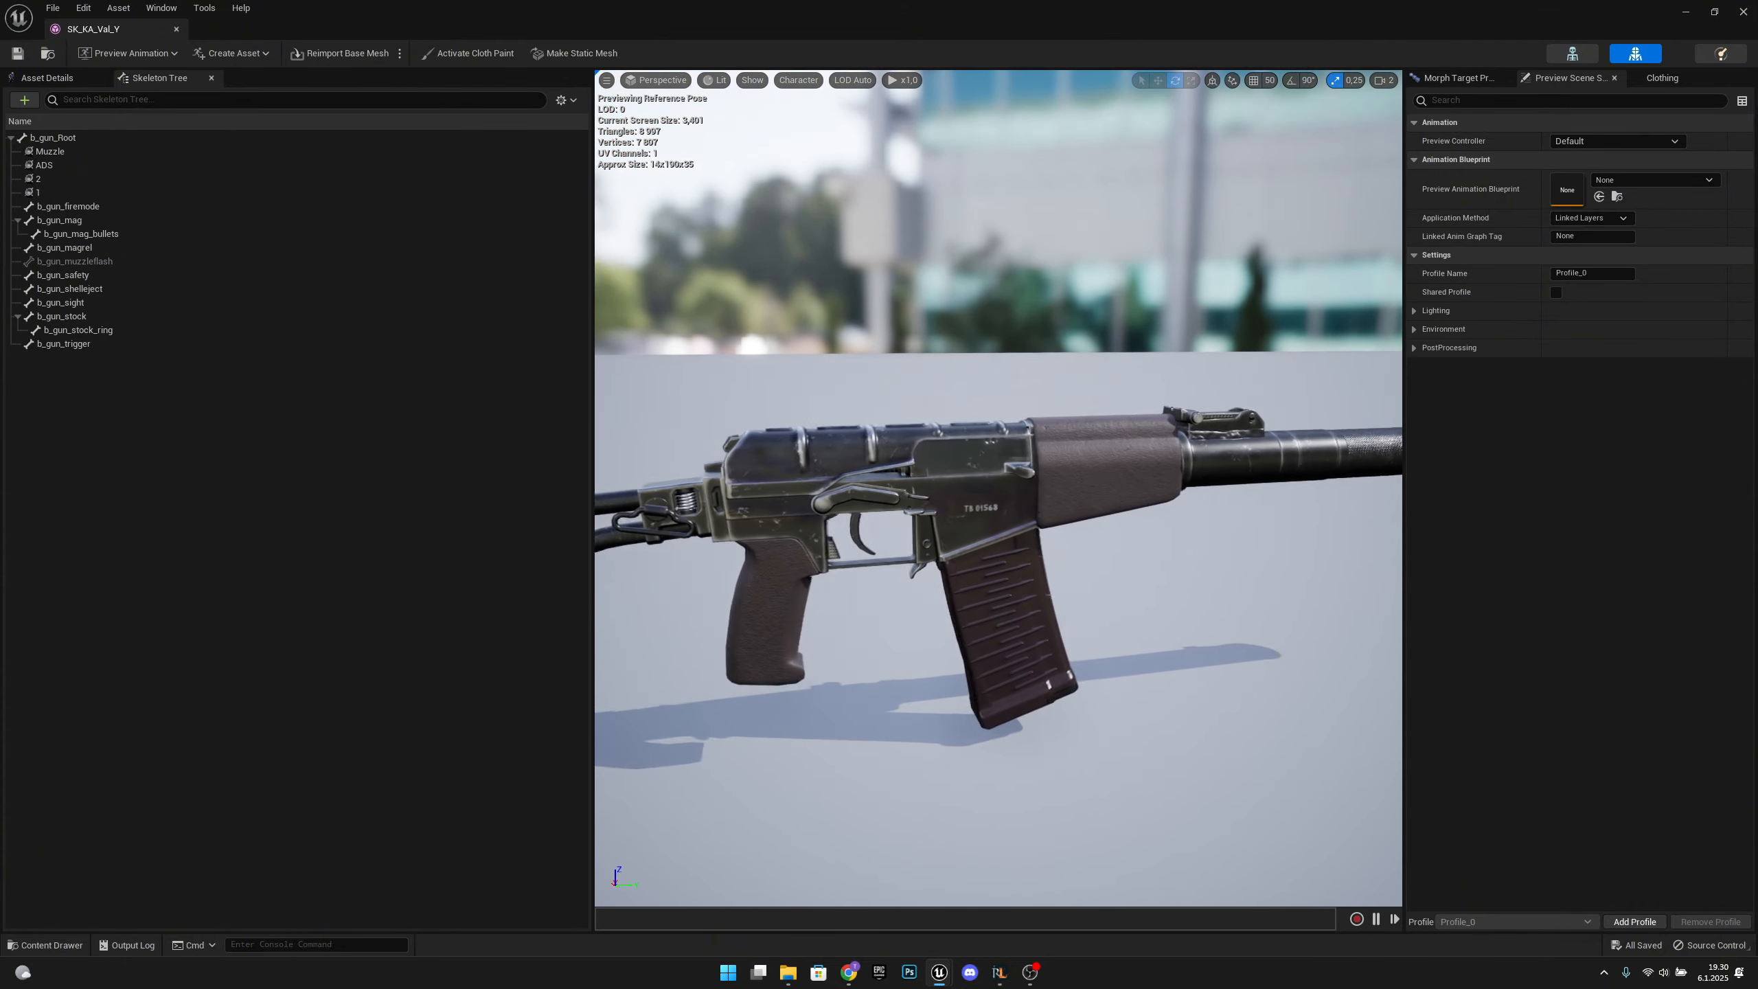
{"action": "key", "text": "s"}
{"action": "key", "text": "a"}
{"action": "right_click_drag", "start_coordinate": [996, 485], "coordinate": [997, 465]}
{"action": "key", "text": "w"}
{"action": "key", "text": "d"}
{"action": "right_click_drag", "start_coordinate": [1172, 305], "coordinate": [1172, 348]}
{"action": "key", "text": "w"}
{"action": "key", "text": "a"}
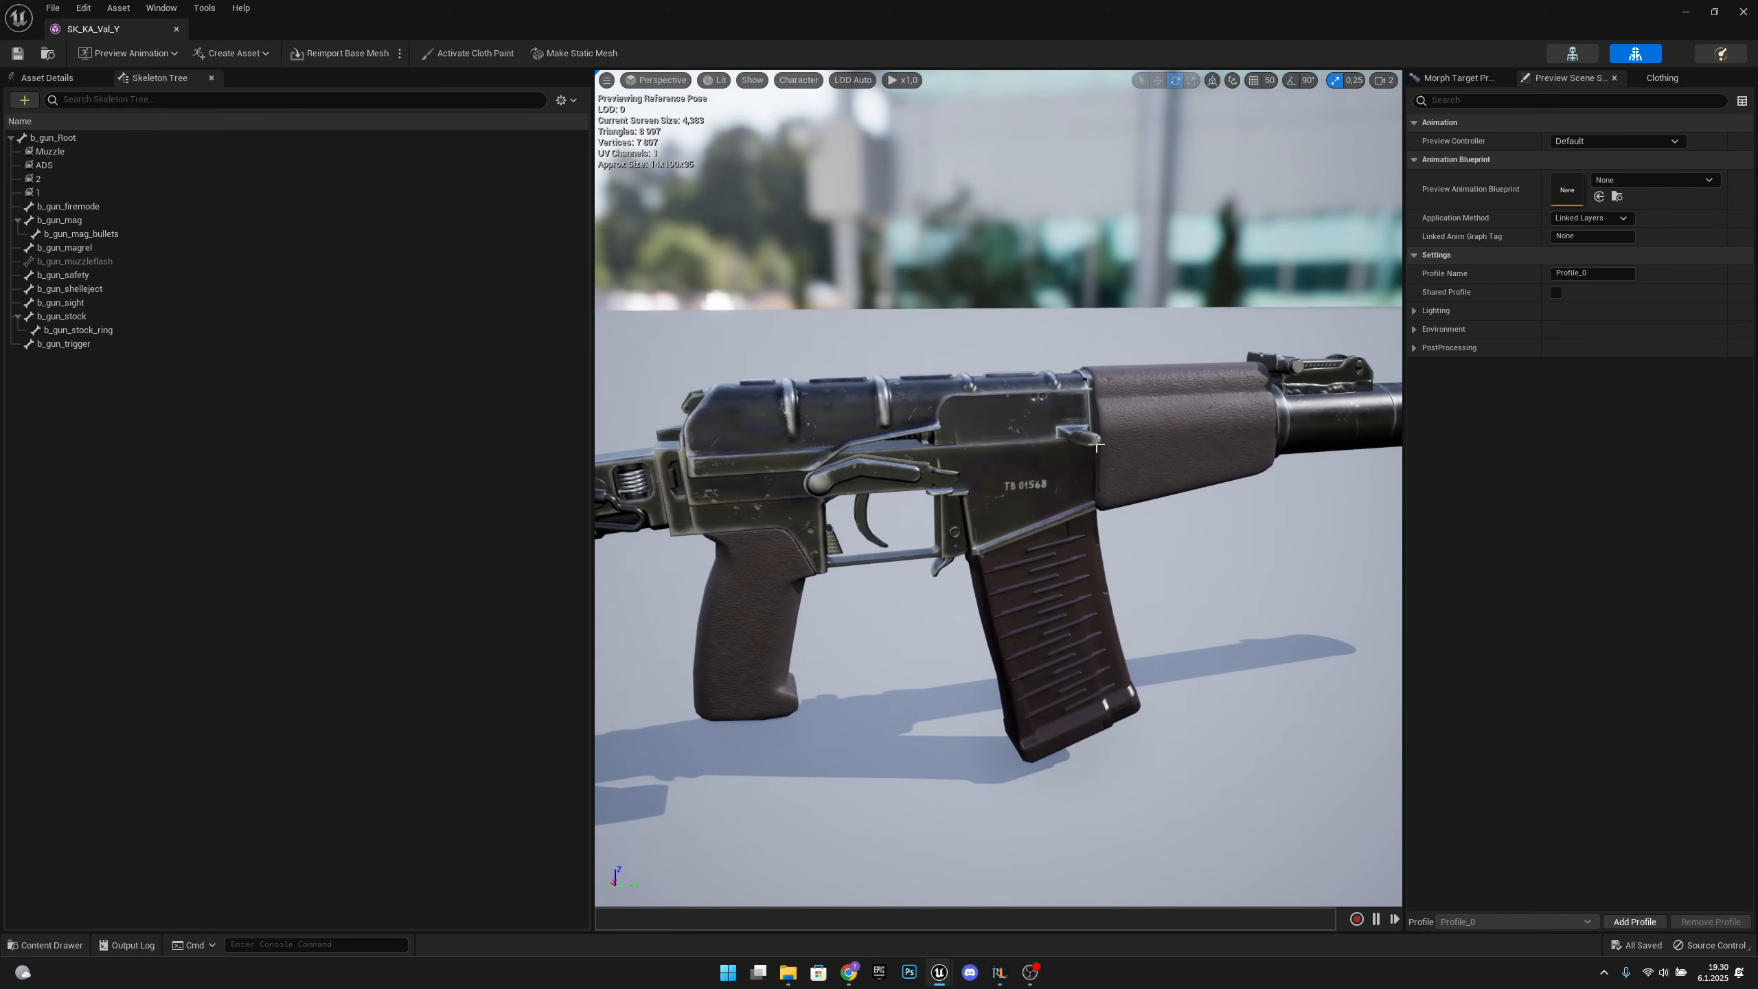
{"action": "left_click", "coordinate": [1096, 446]}
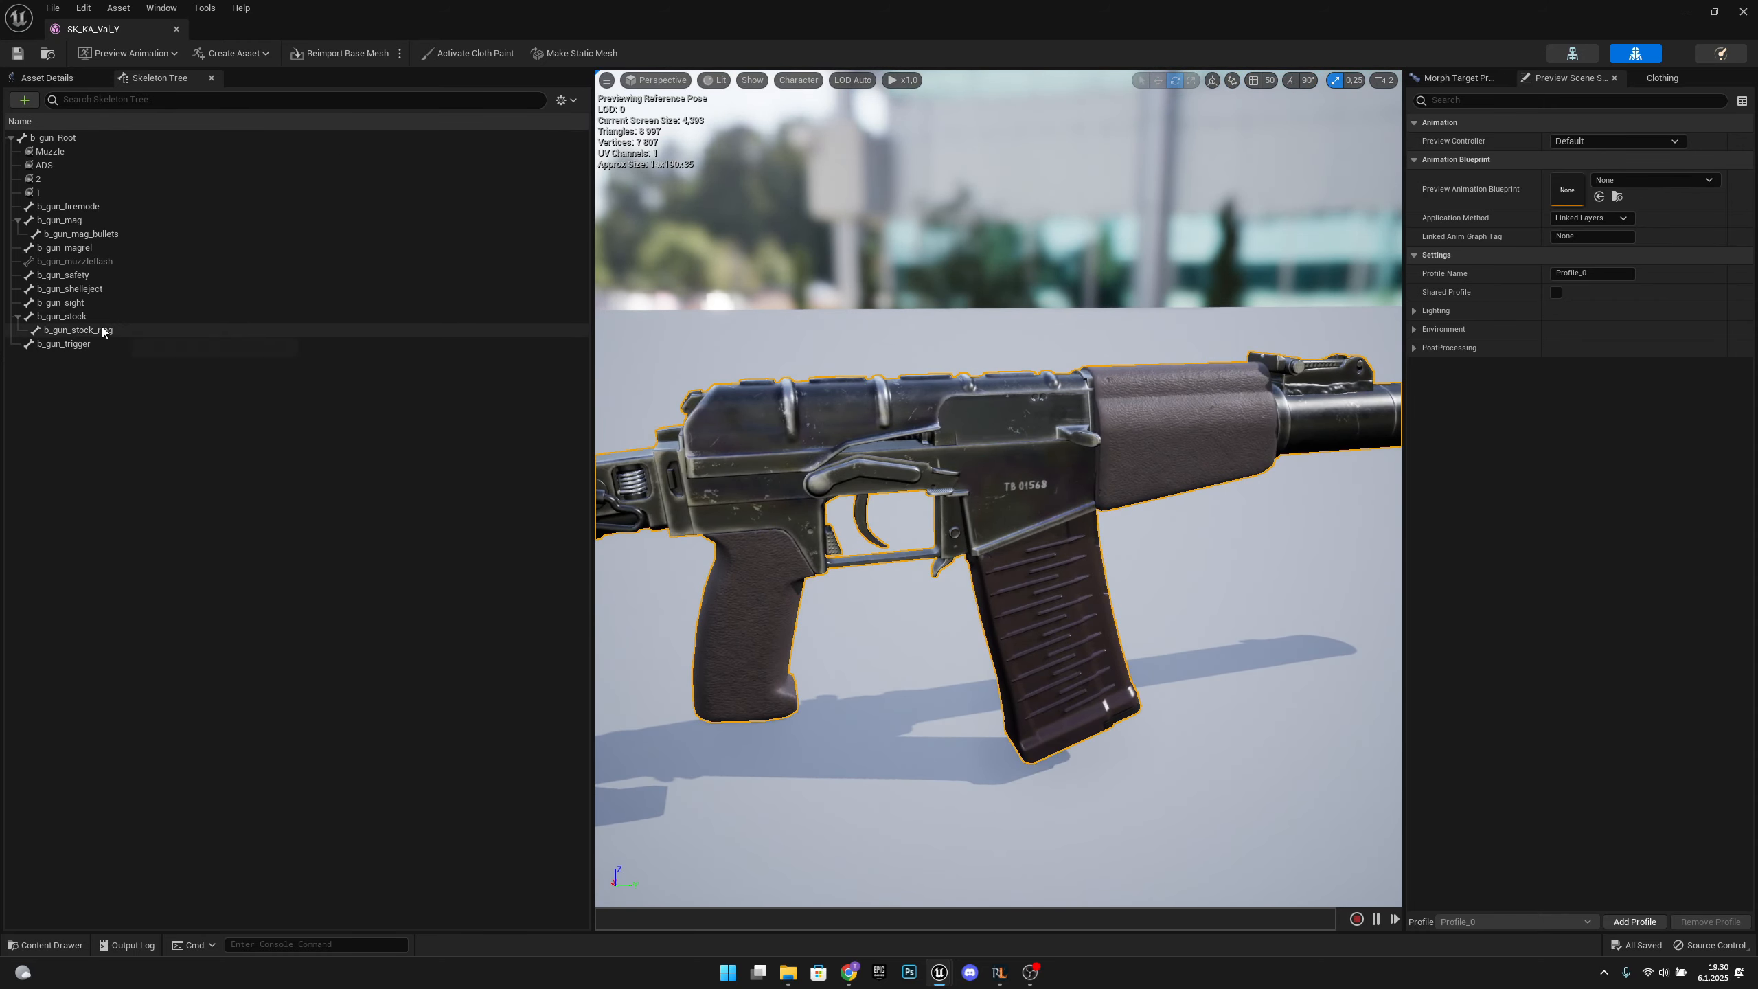
{"action": "left_click", "coordinate": [123, 289]}
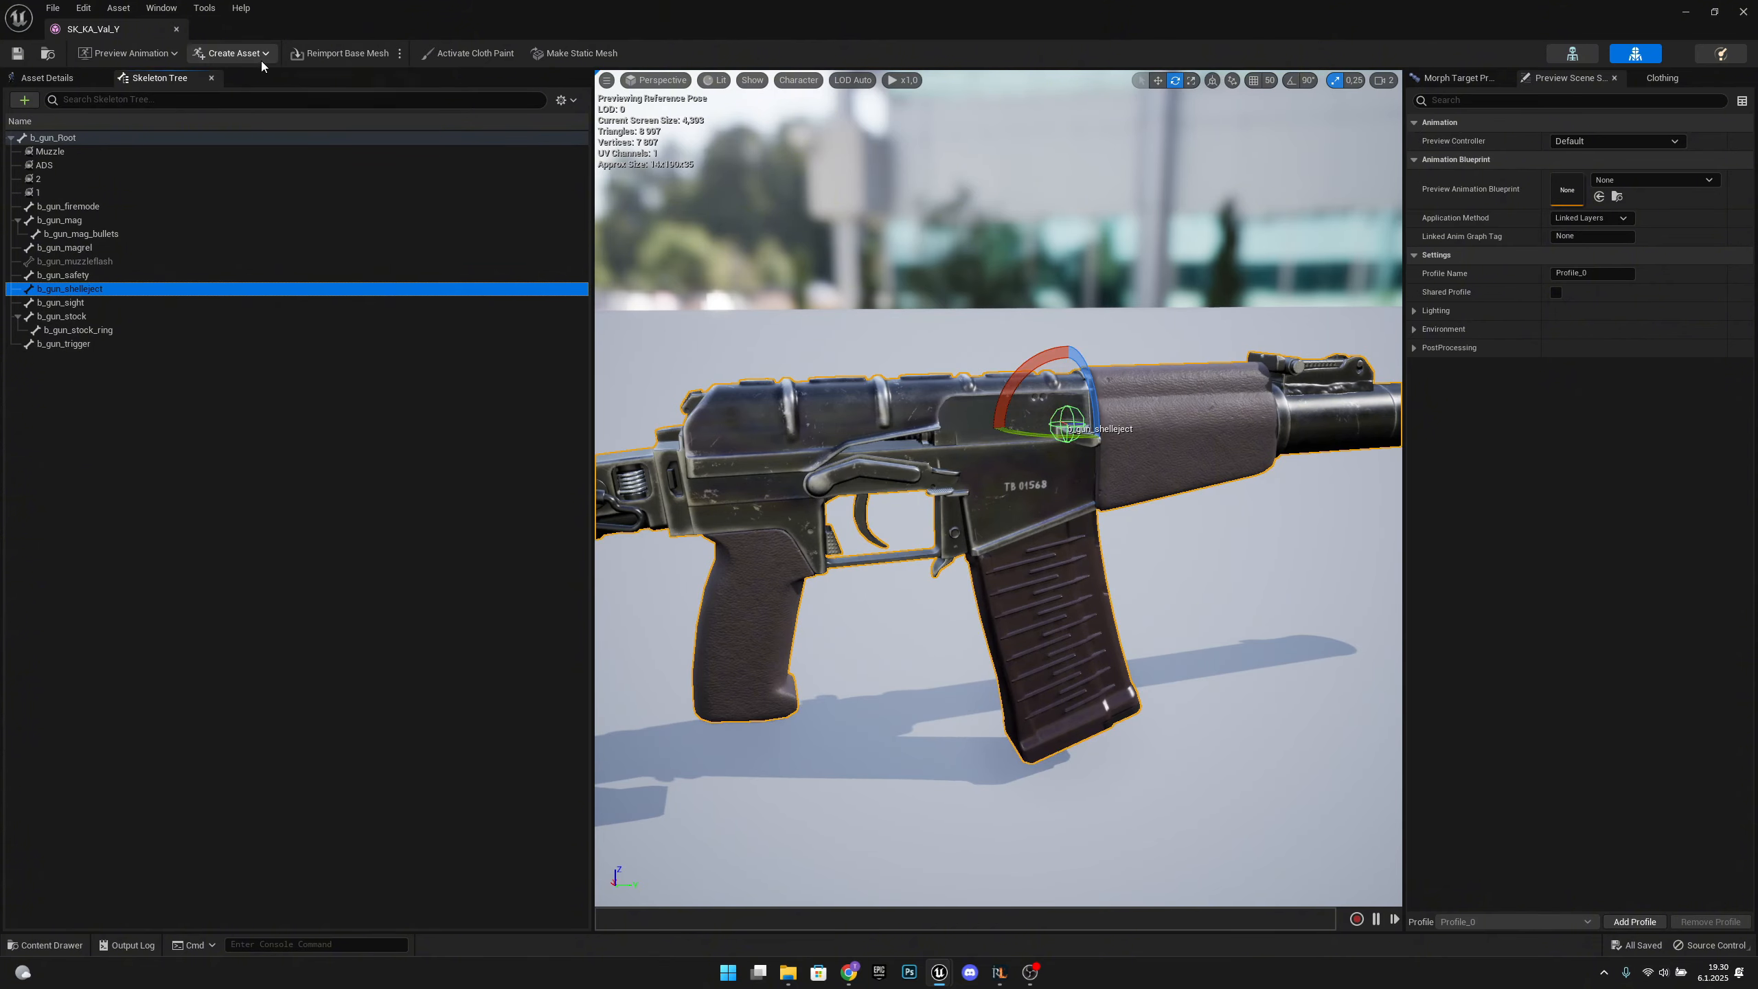
Create the animation SK_KA_Val_Y_Skeleton_Sequence from the current pose in the FirstPerson/Blueprints/Animations/Weapon_Anims folder.
{"action": "left_click", "coordinate": [232, 53]}
{"action": "mouse_move", "coordinate": [259, 94]}
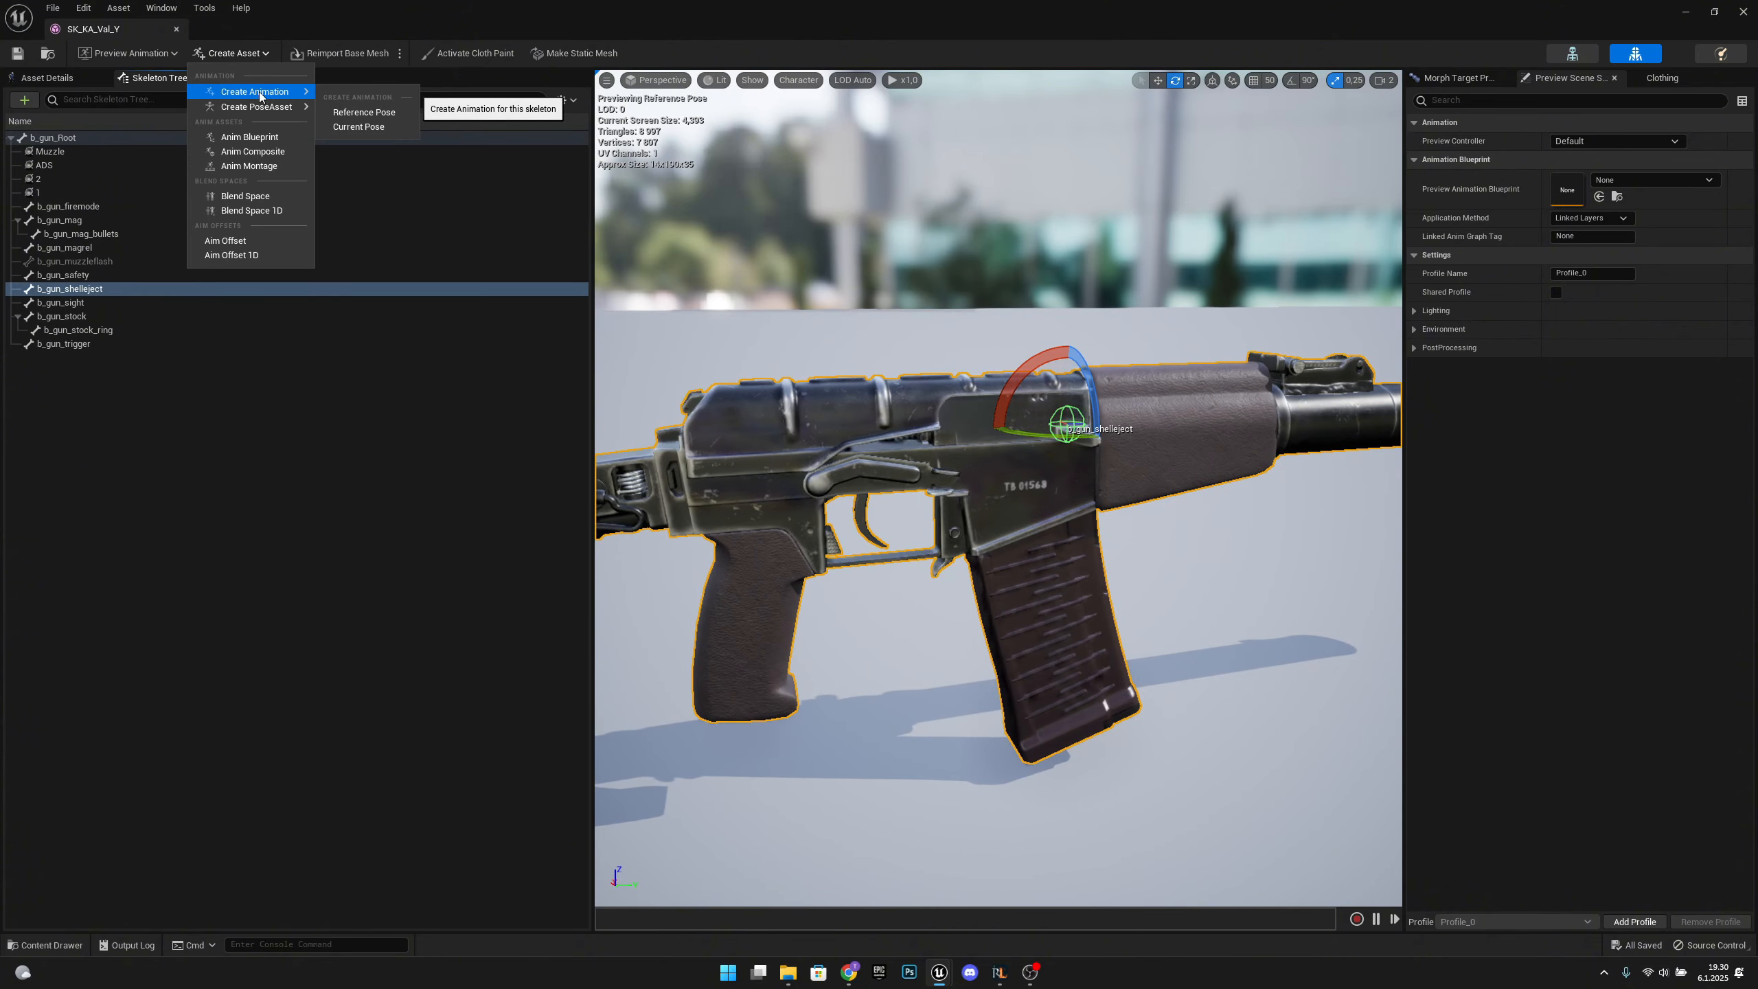
{"action": "left_click", "coordinate": [359, 127]}
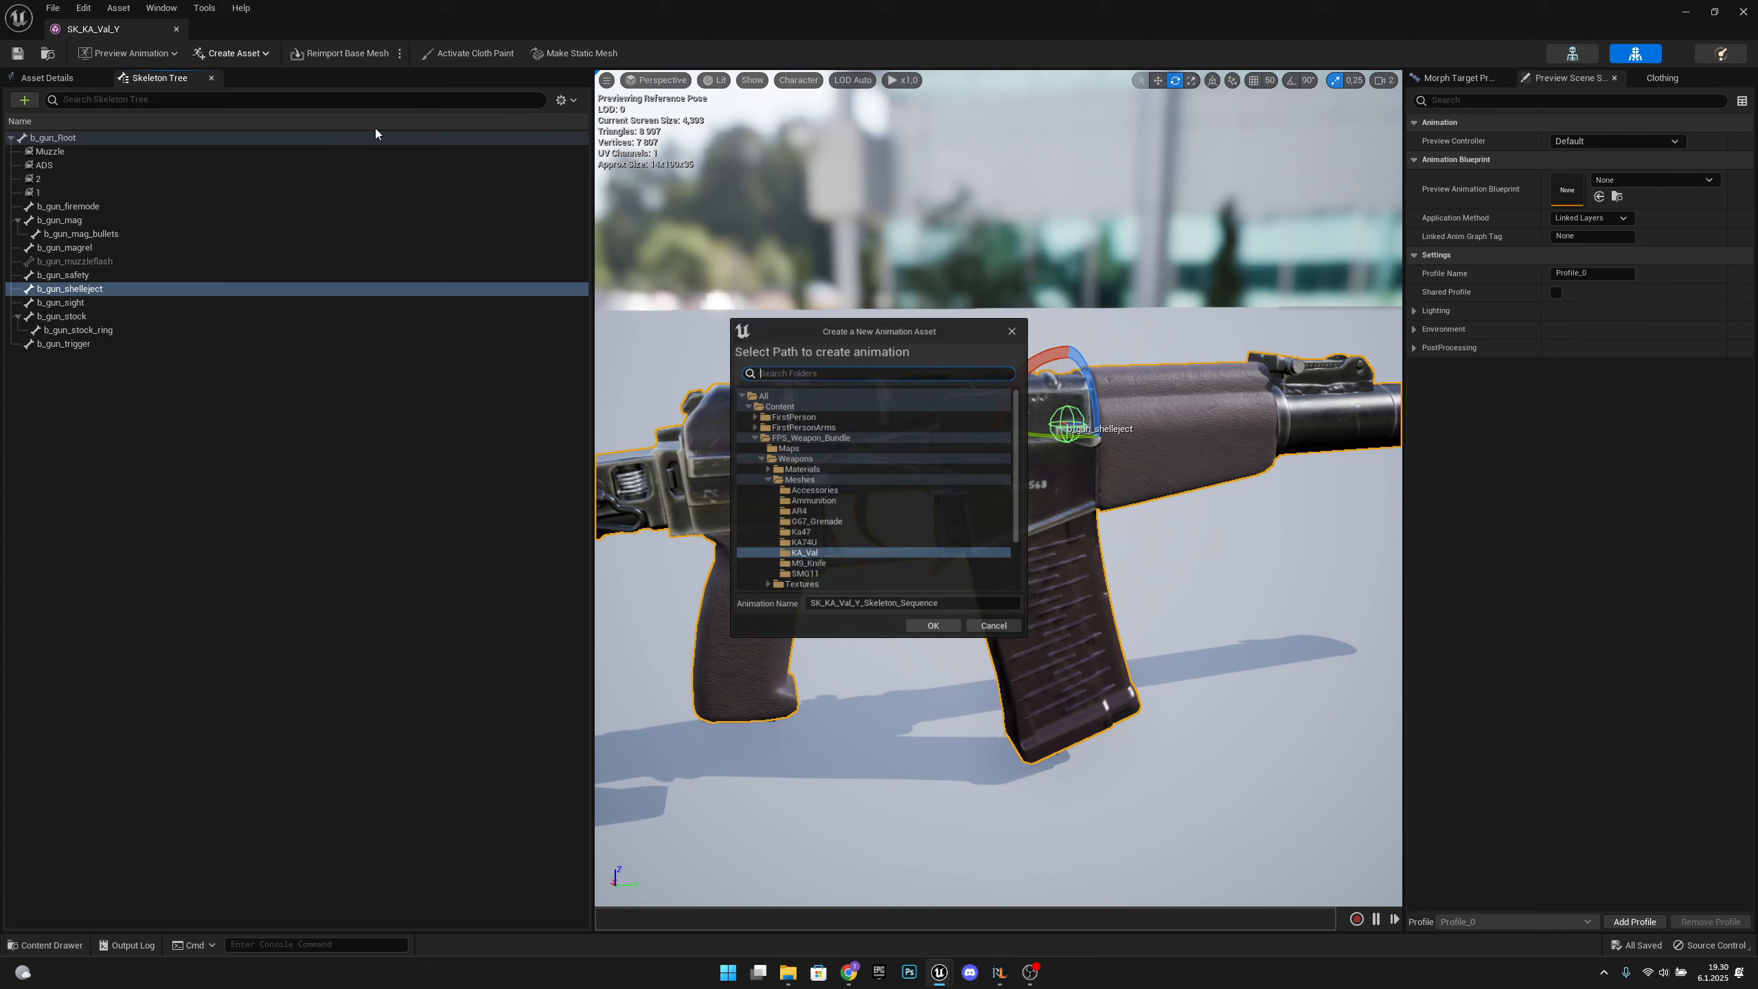
{"action": "left_click", "coordinate": [748, 413]}
{"action": "left_click", "coordinate": [756, 424]}
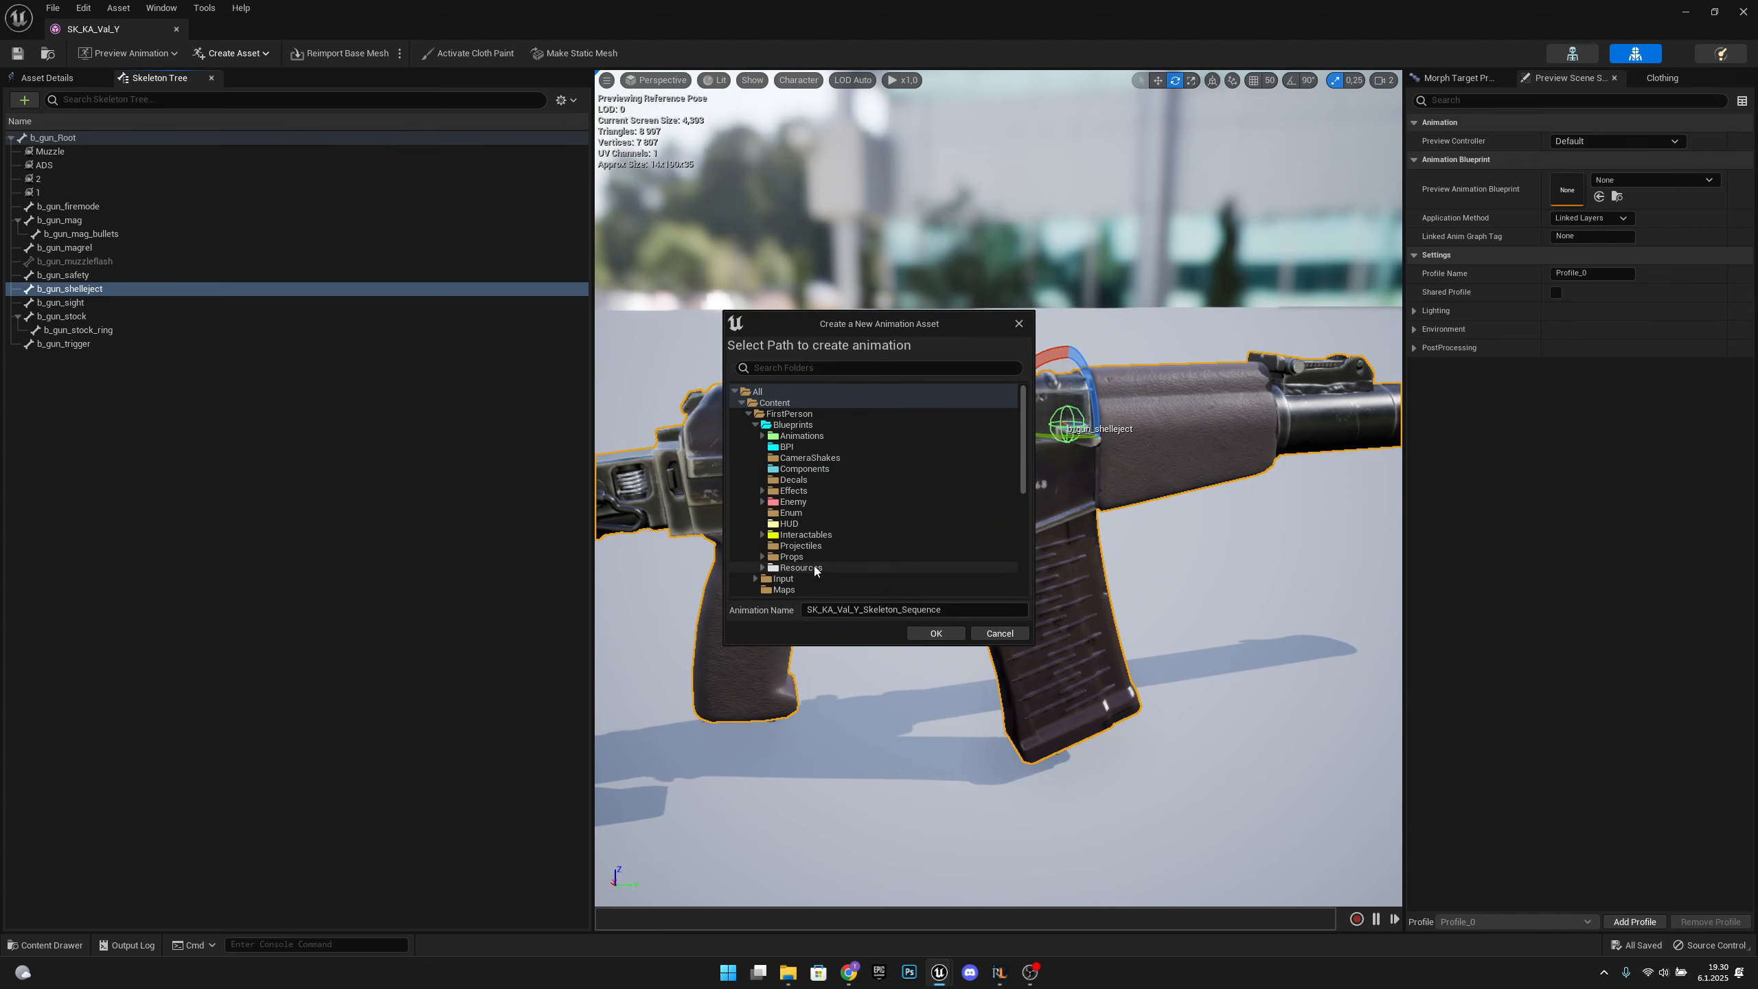
{"action": "double_click", "coordinate": [802, 435]}
{"action": "left_click", "coordinate": [815, 490]}
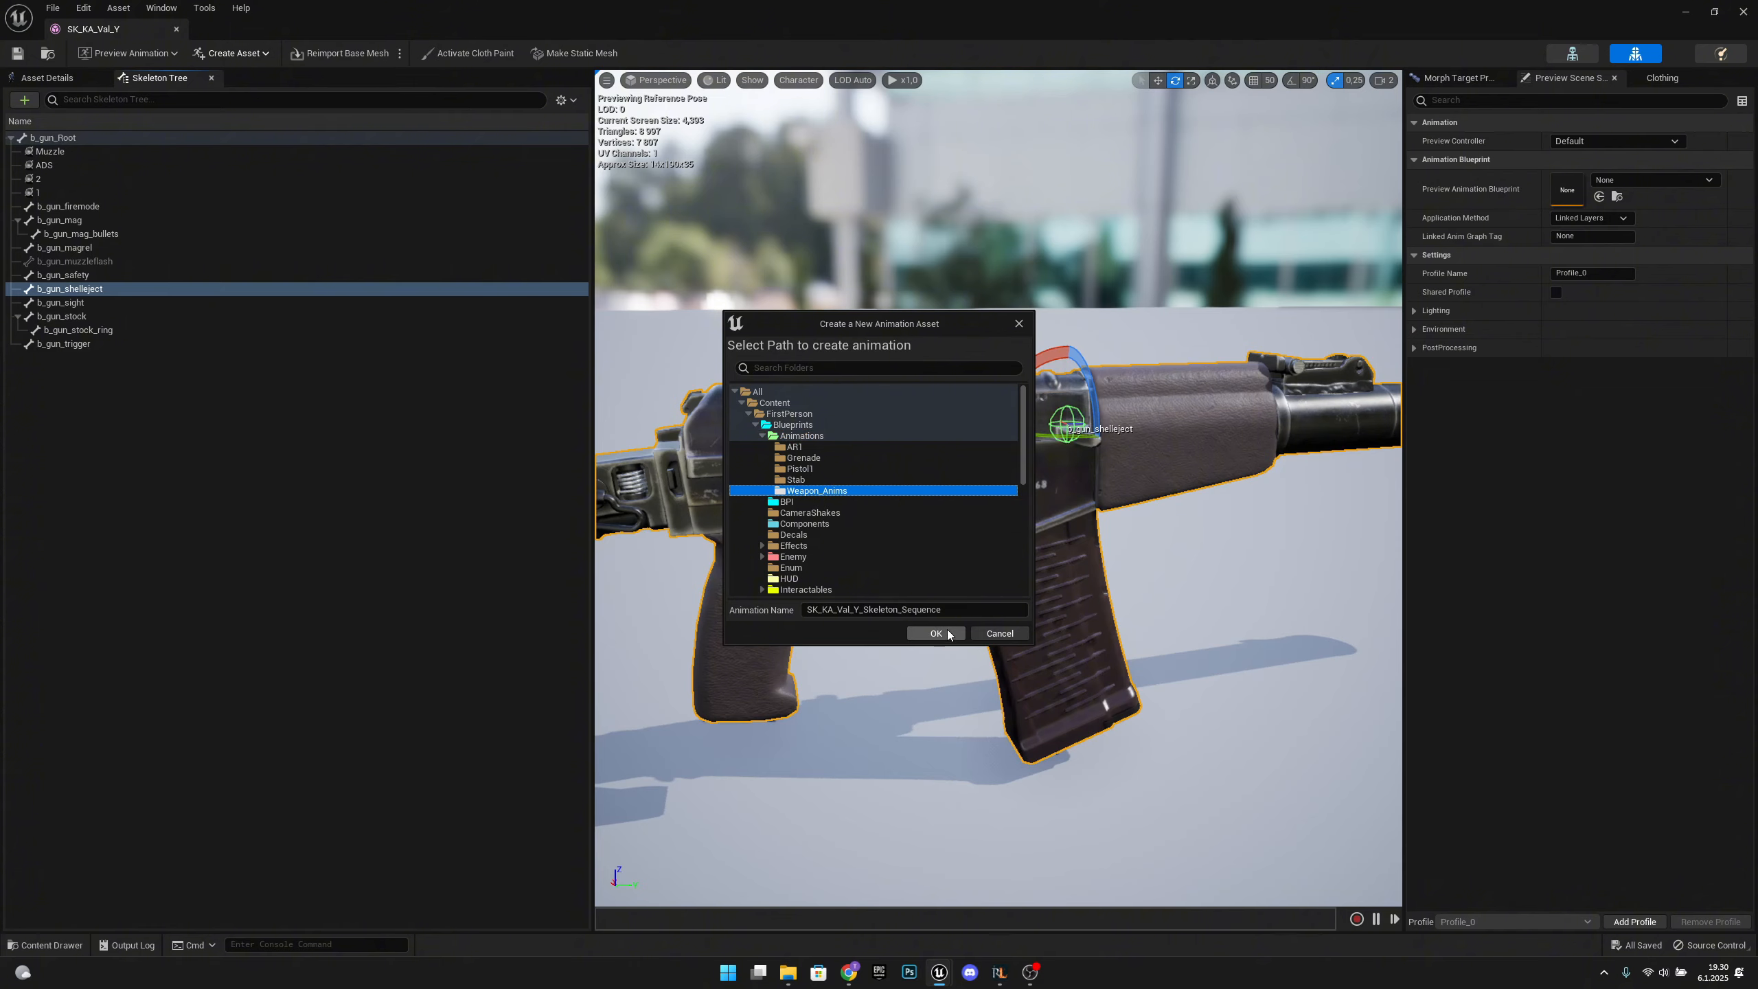
{"action": "left_click", "coordinate": [942, 633]}
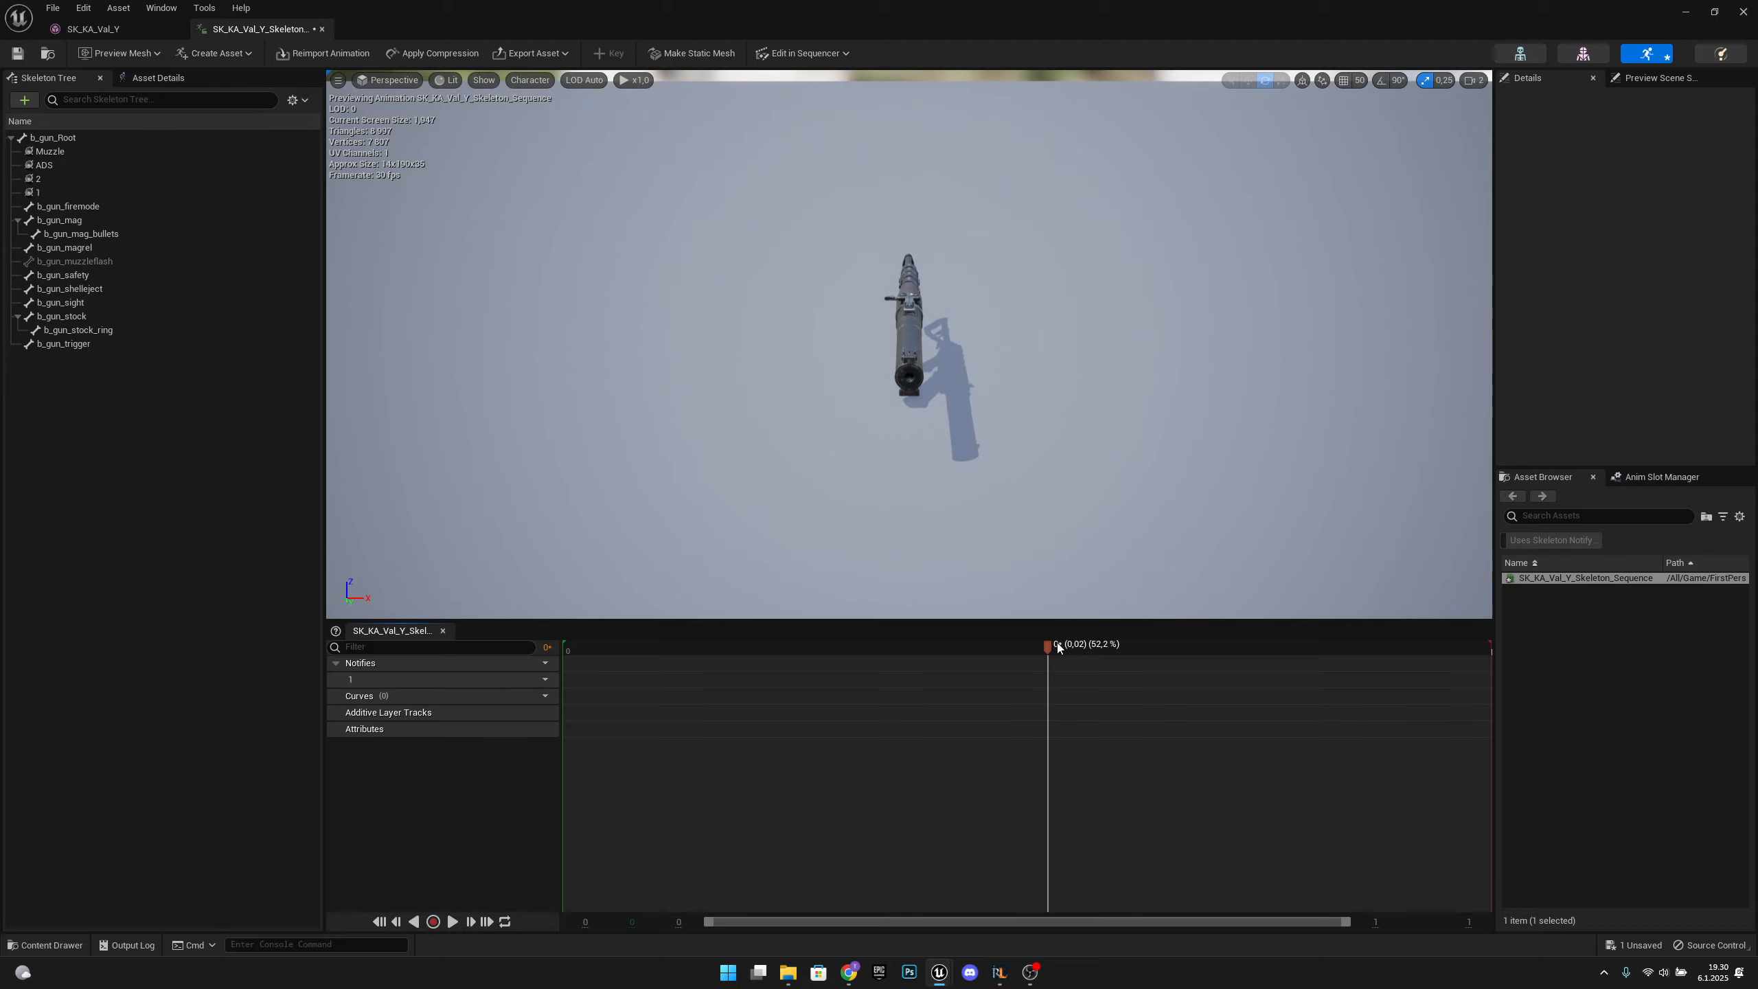
Record NewAnimation in the Weapon_Anims folder at 30 fps with a maximum duration of 0.2 seconds, and open it.
{"action": "key", "text": "space"}
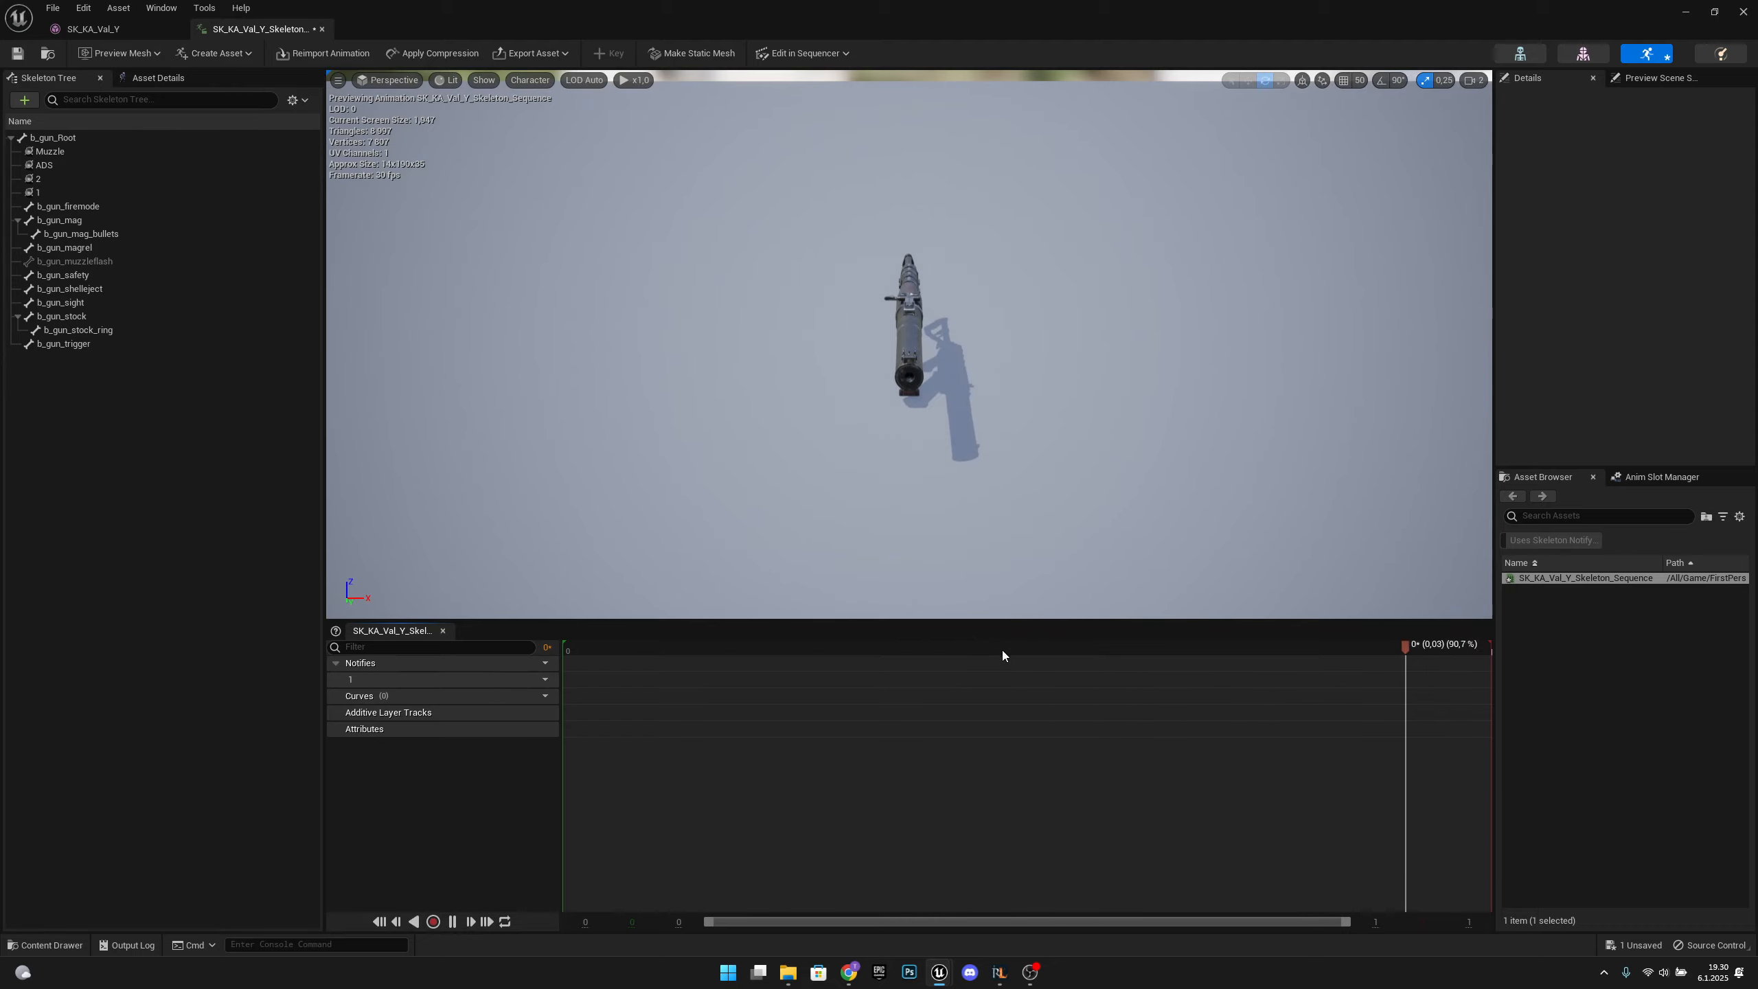
{"action": "left_click", "coordinate": [434, 925]}
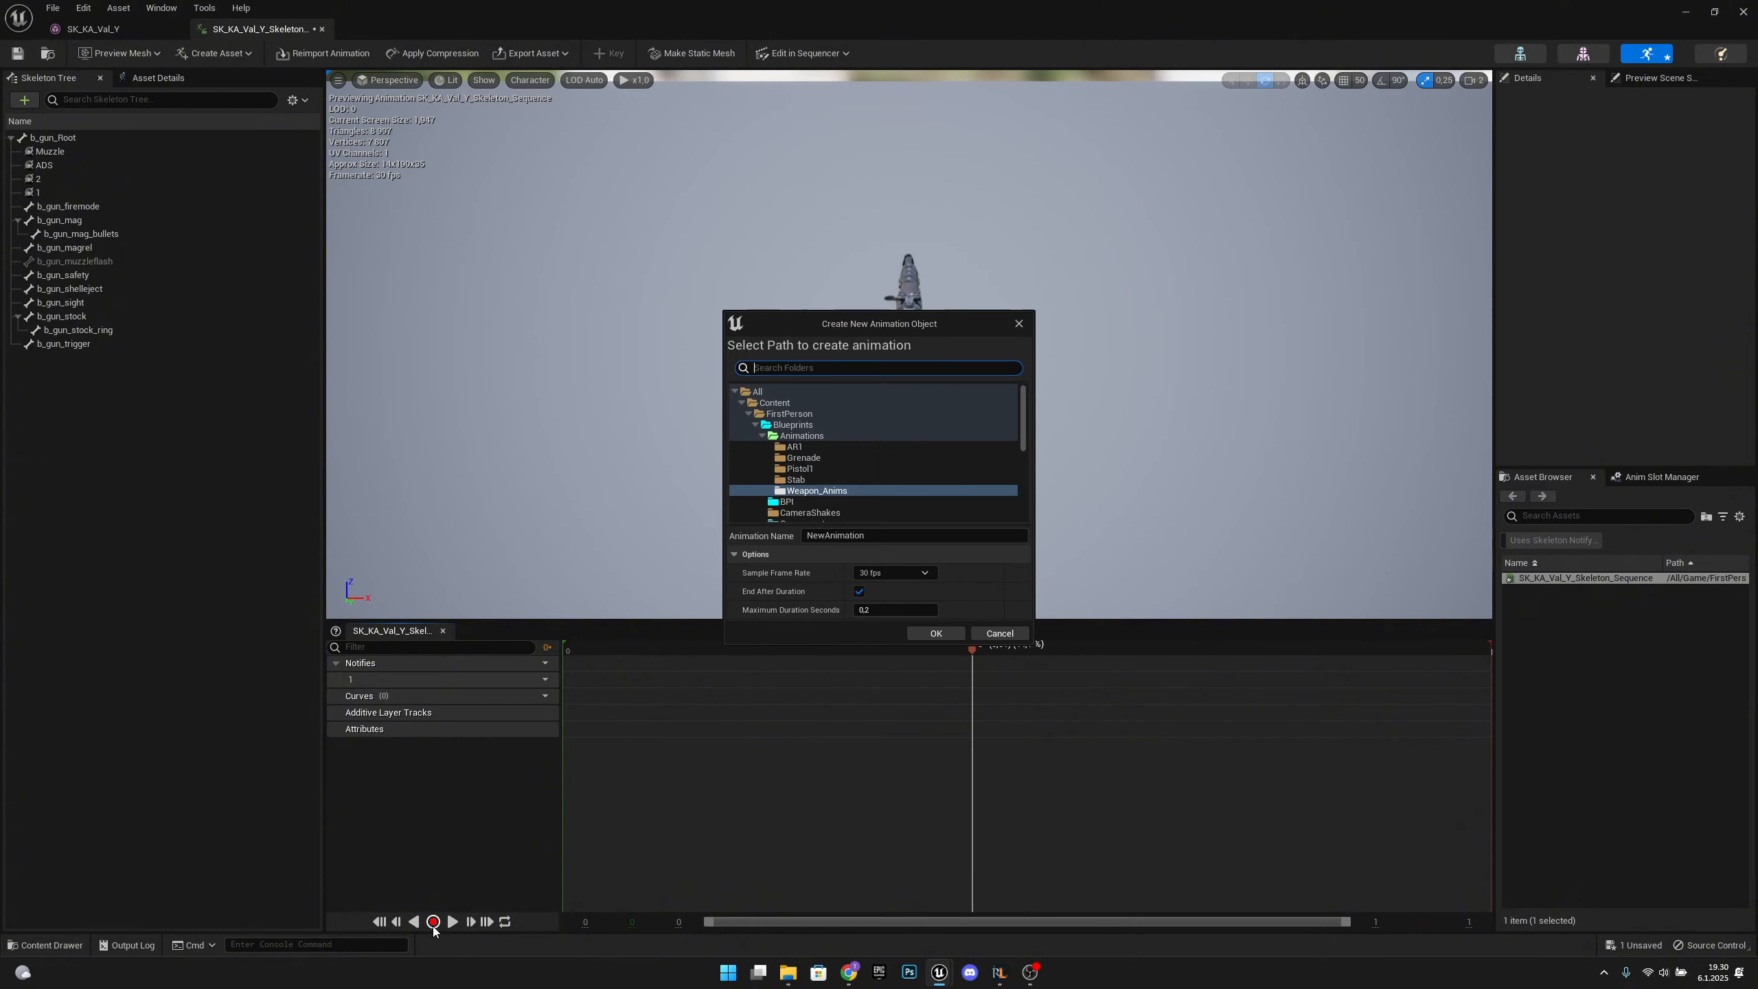
{"action": "left_click", "coordinate": [936, 634]}
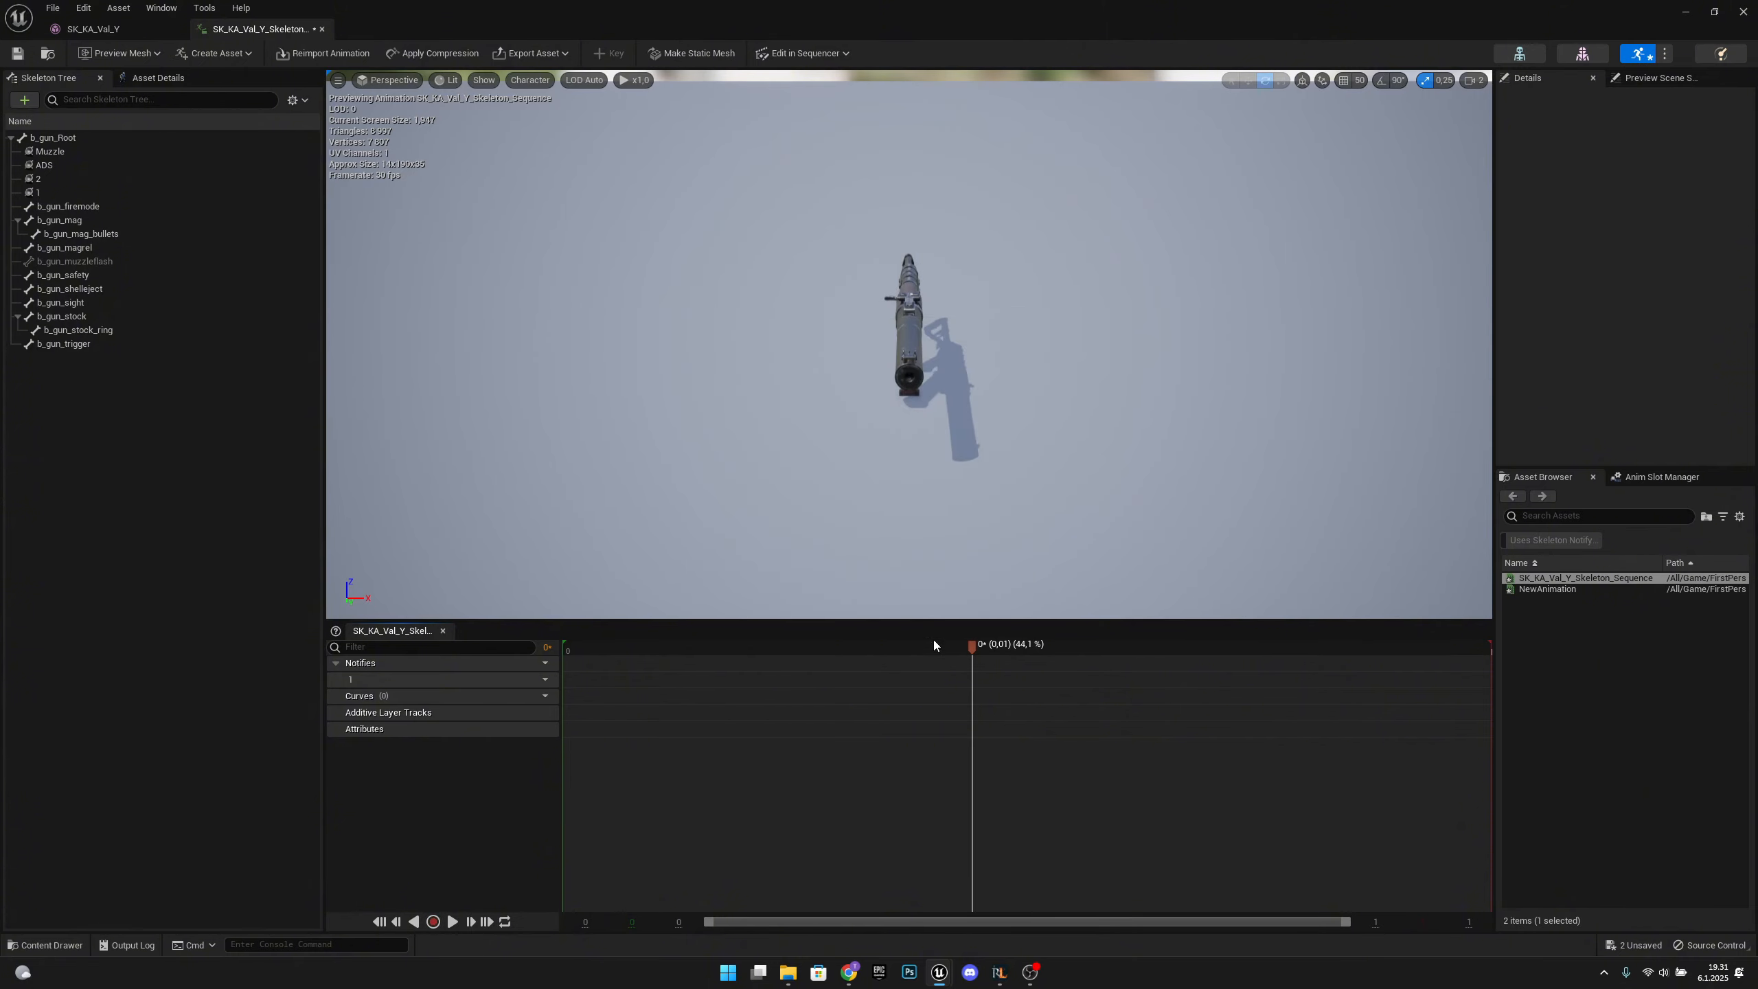
{"action": "double_click", "coordinate": [1584, 593]}
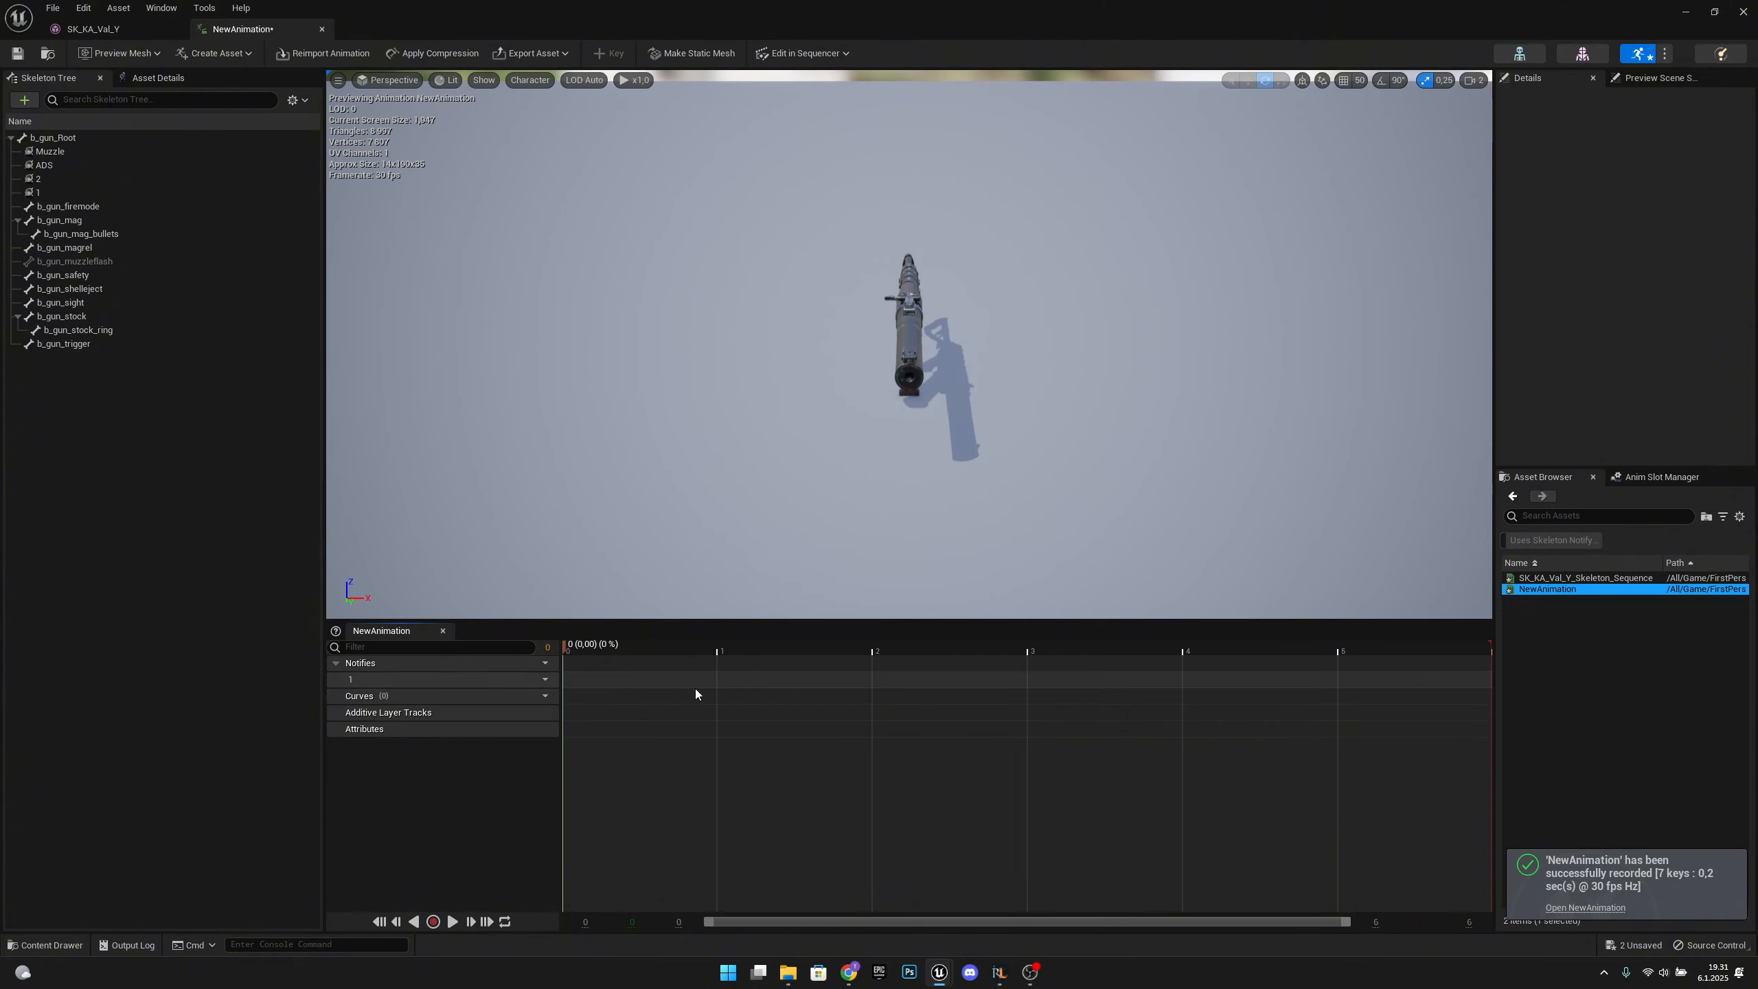
Key the b_gun_shelleject bone in its rest position at frames 0 and 3 and pulled back at frame 1, and preview the motion.
{"action": "left_click", "coordinate": [111, 287]}
{"action": "left_click_drag", "start_coordinate": [909, 344], "coordinate": [787, 106], "text": "alt"}
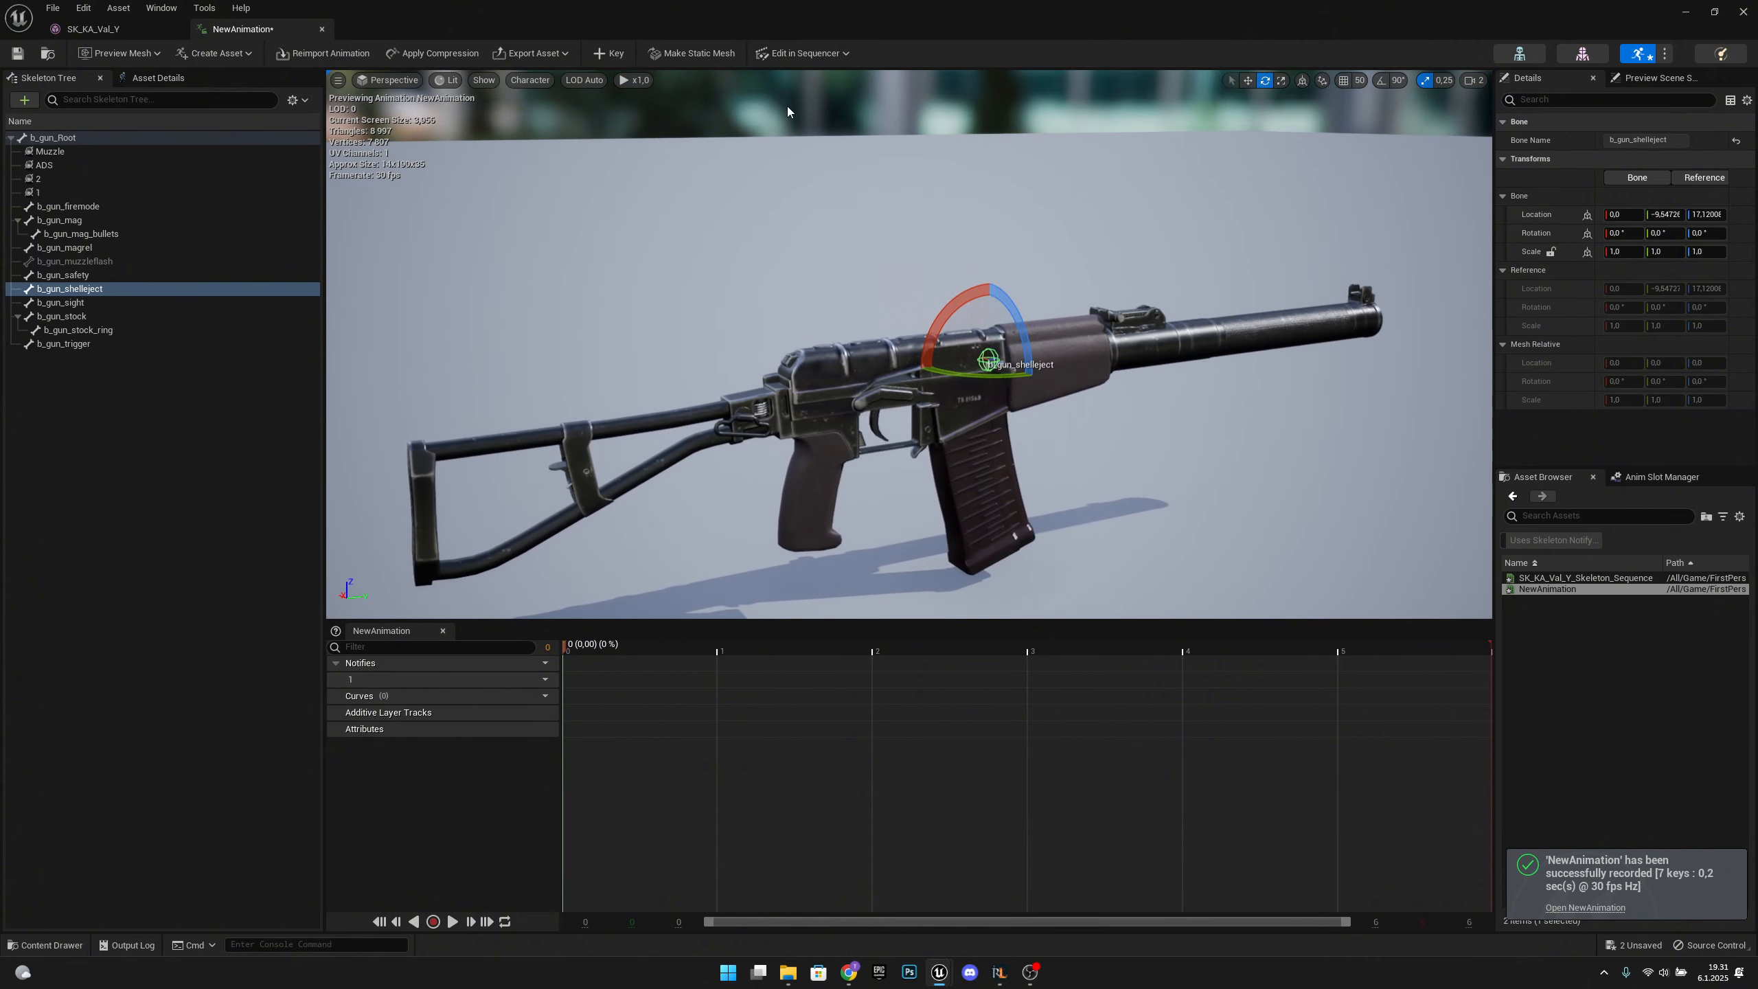
{"action": "left_click", "coordinate": [611, 53]}
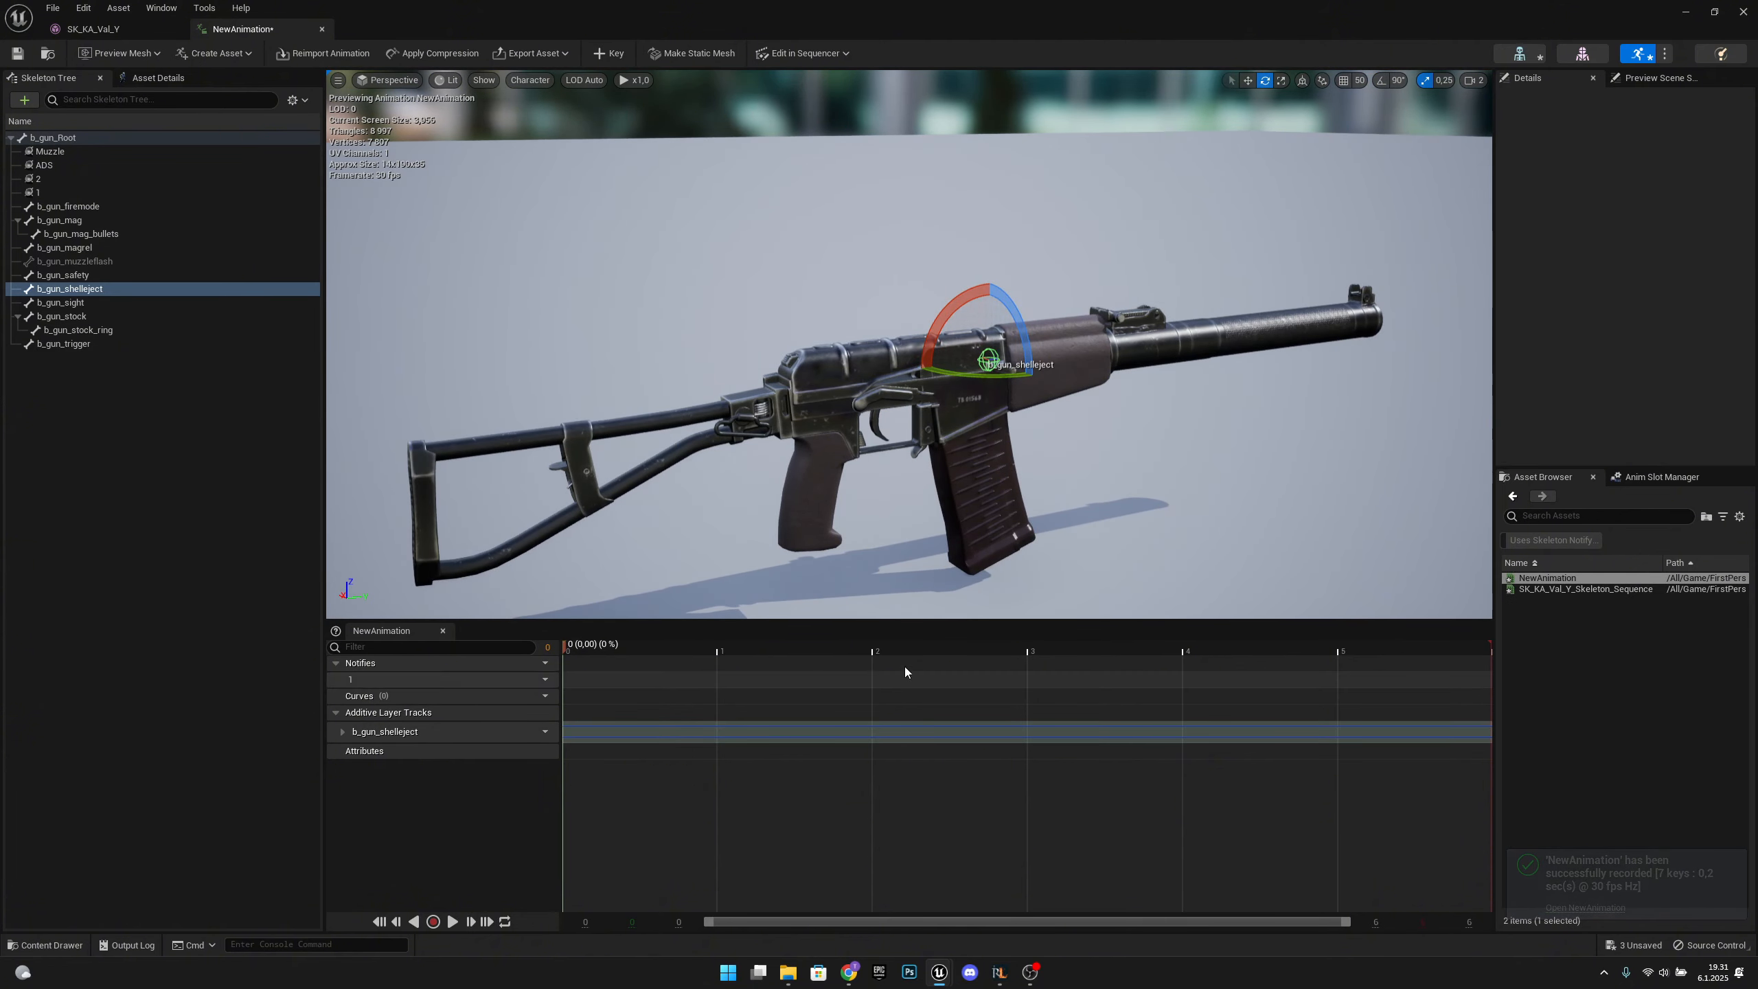
{"action": "left_click", "coordinate": [1028, 651]}
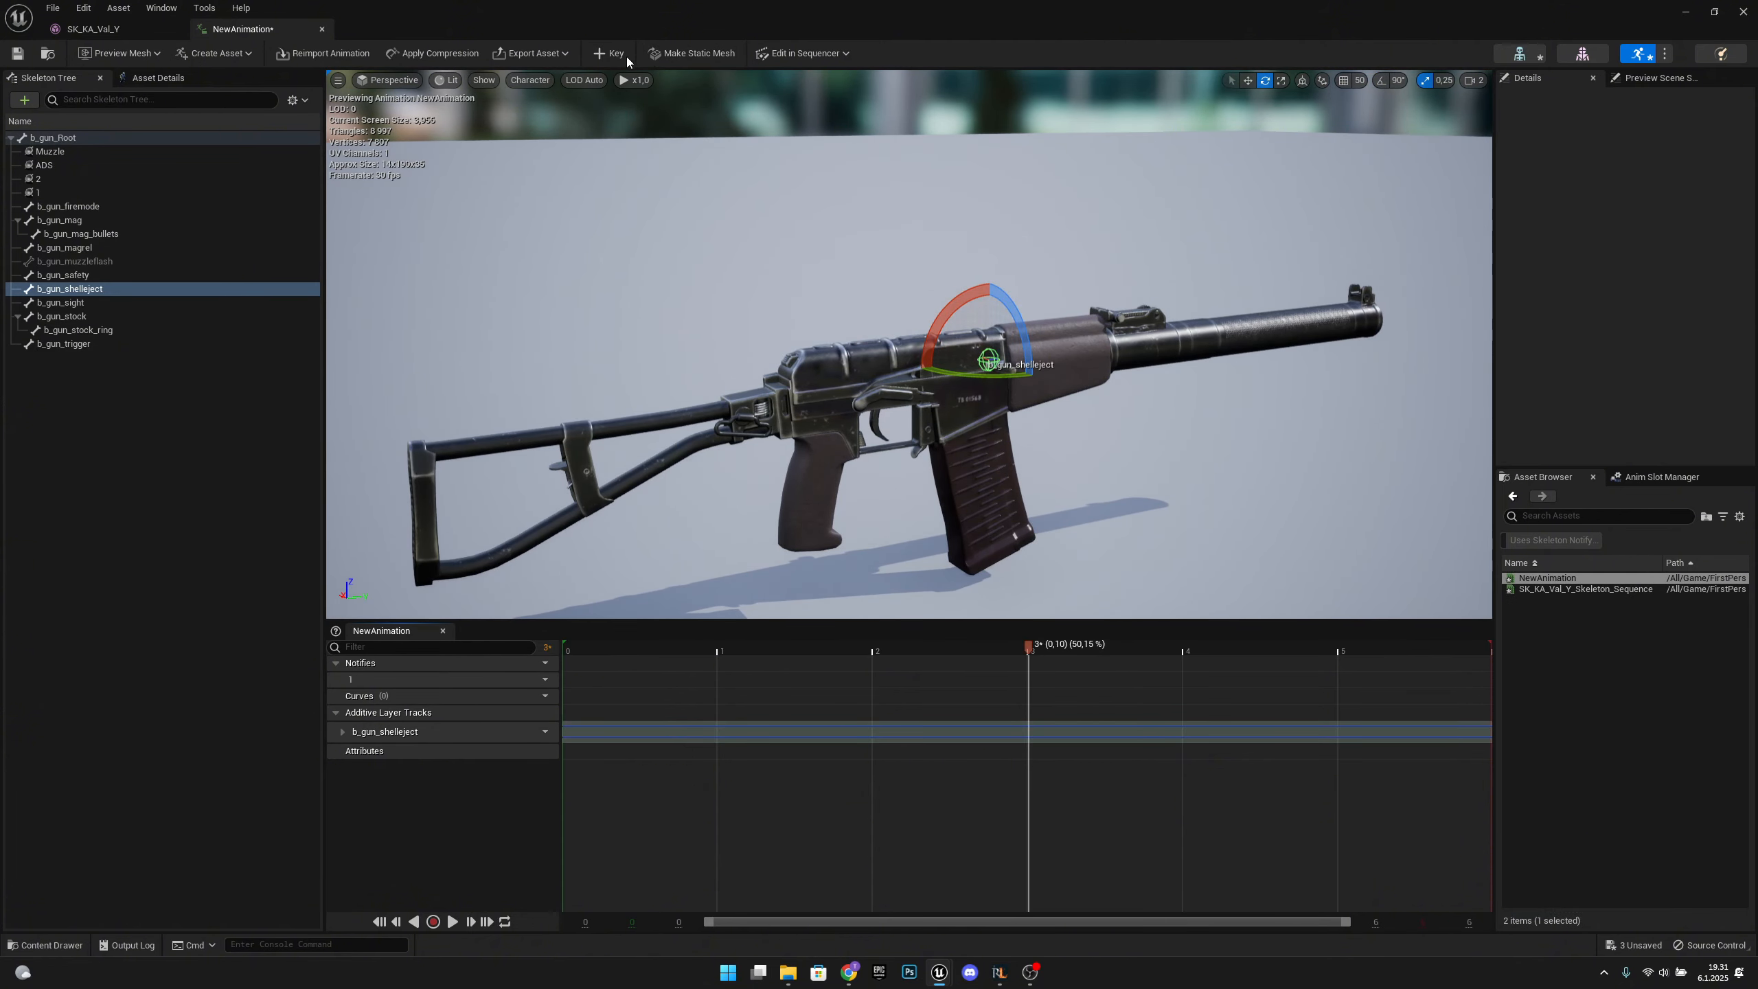
{"action": "left_click", "coordinate": [719, 648]}
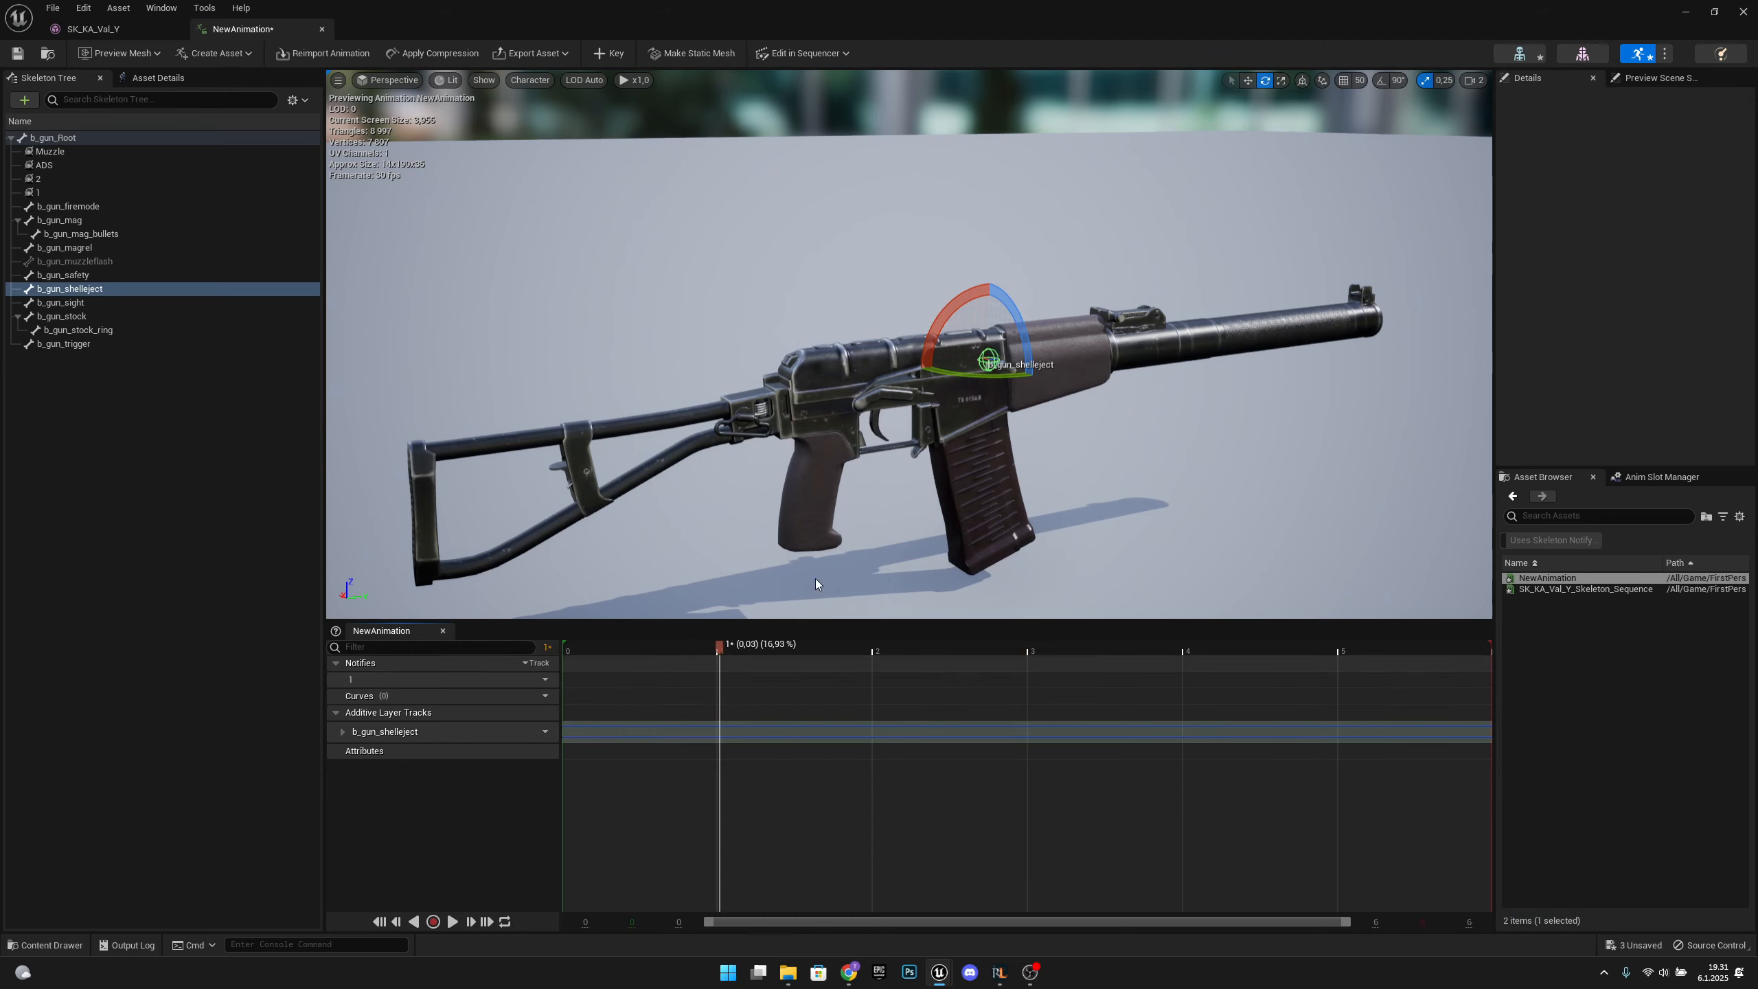
{"action": "key", "text": "w"}
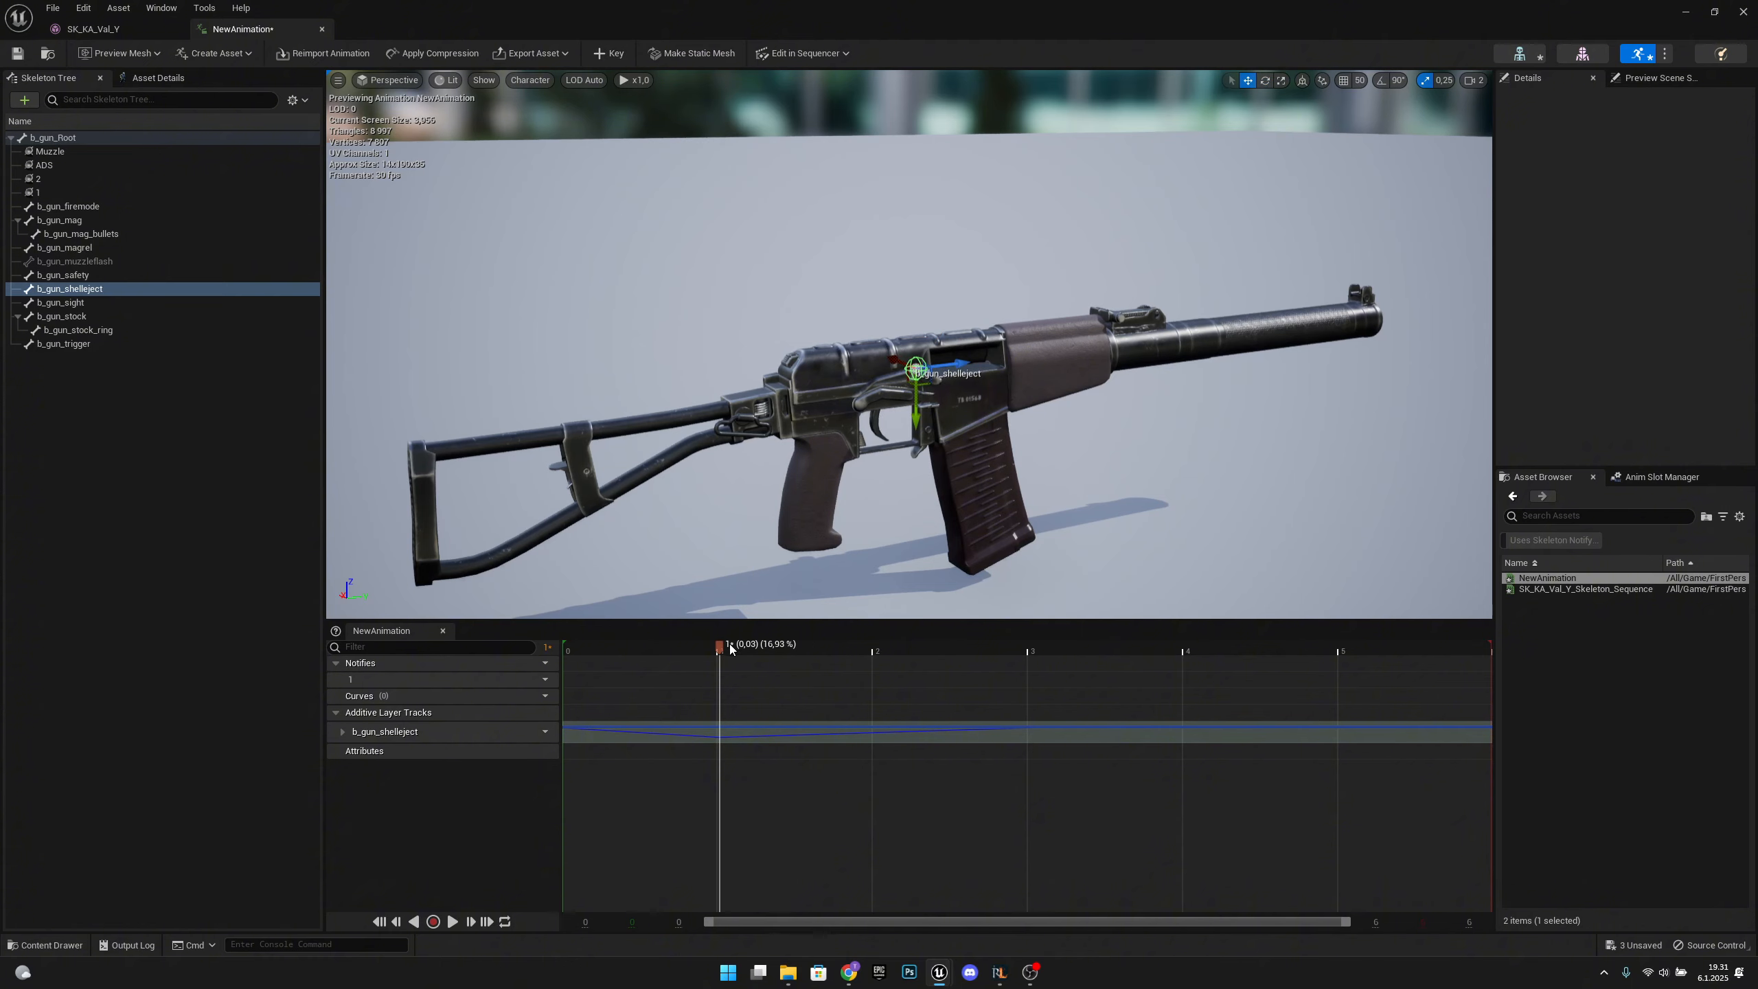
{"action": "key", "text": "space"}
{"action": "key", "text": "space"}
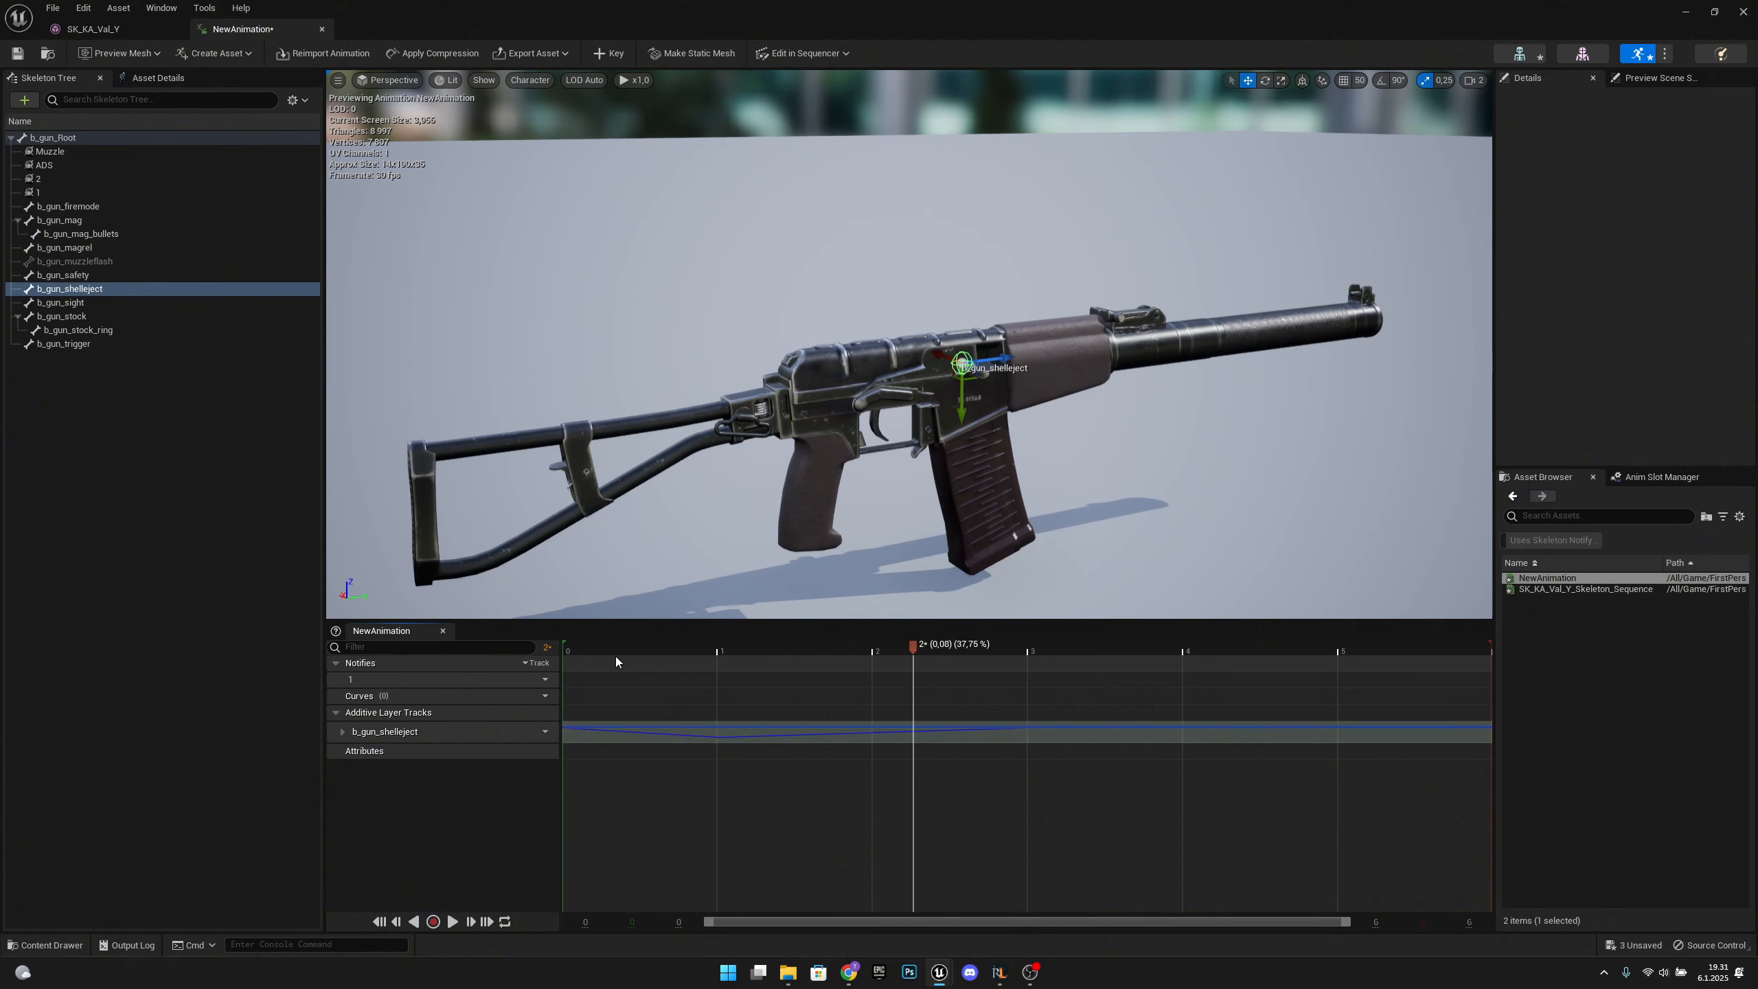
Save NewAnimation and close the animation, SK_KA_Val_Y mesh and skeleton editors.
{"action": "left_click", "coordinate": [21, 54]}
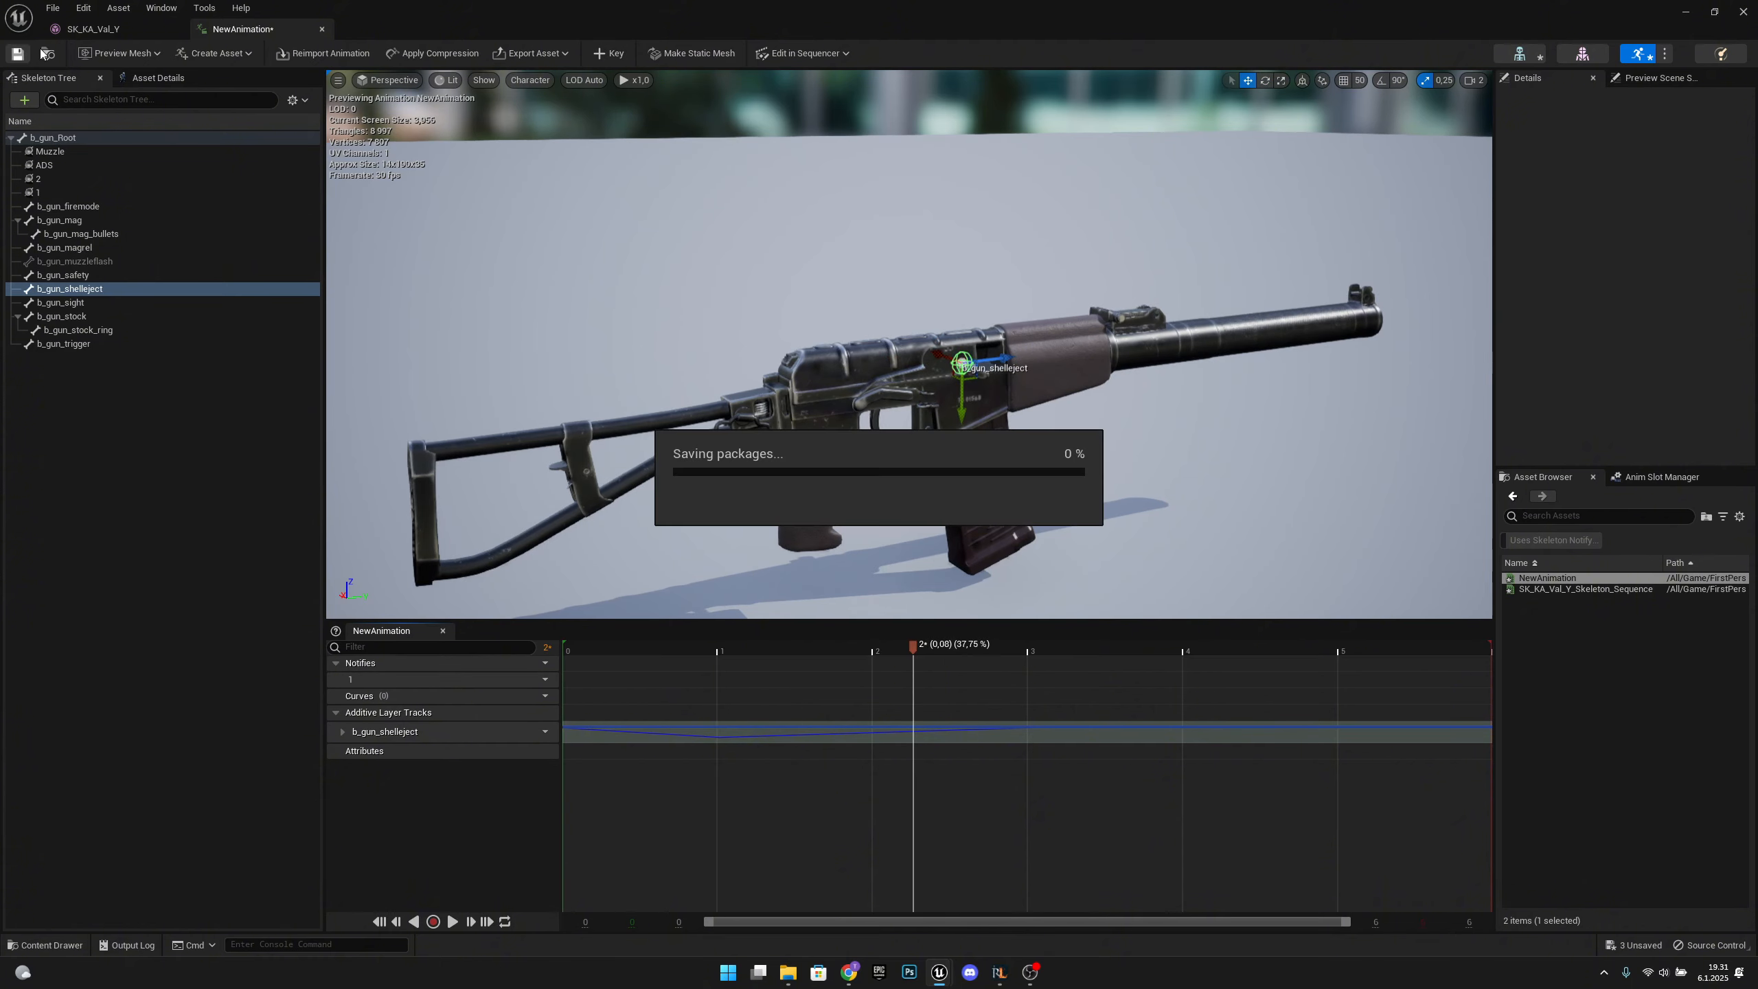
{"action": "left_click", "coordinate": [322, 28]}
{"action": "left_click", "coordinate": [177, 30]}
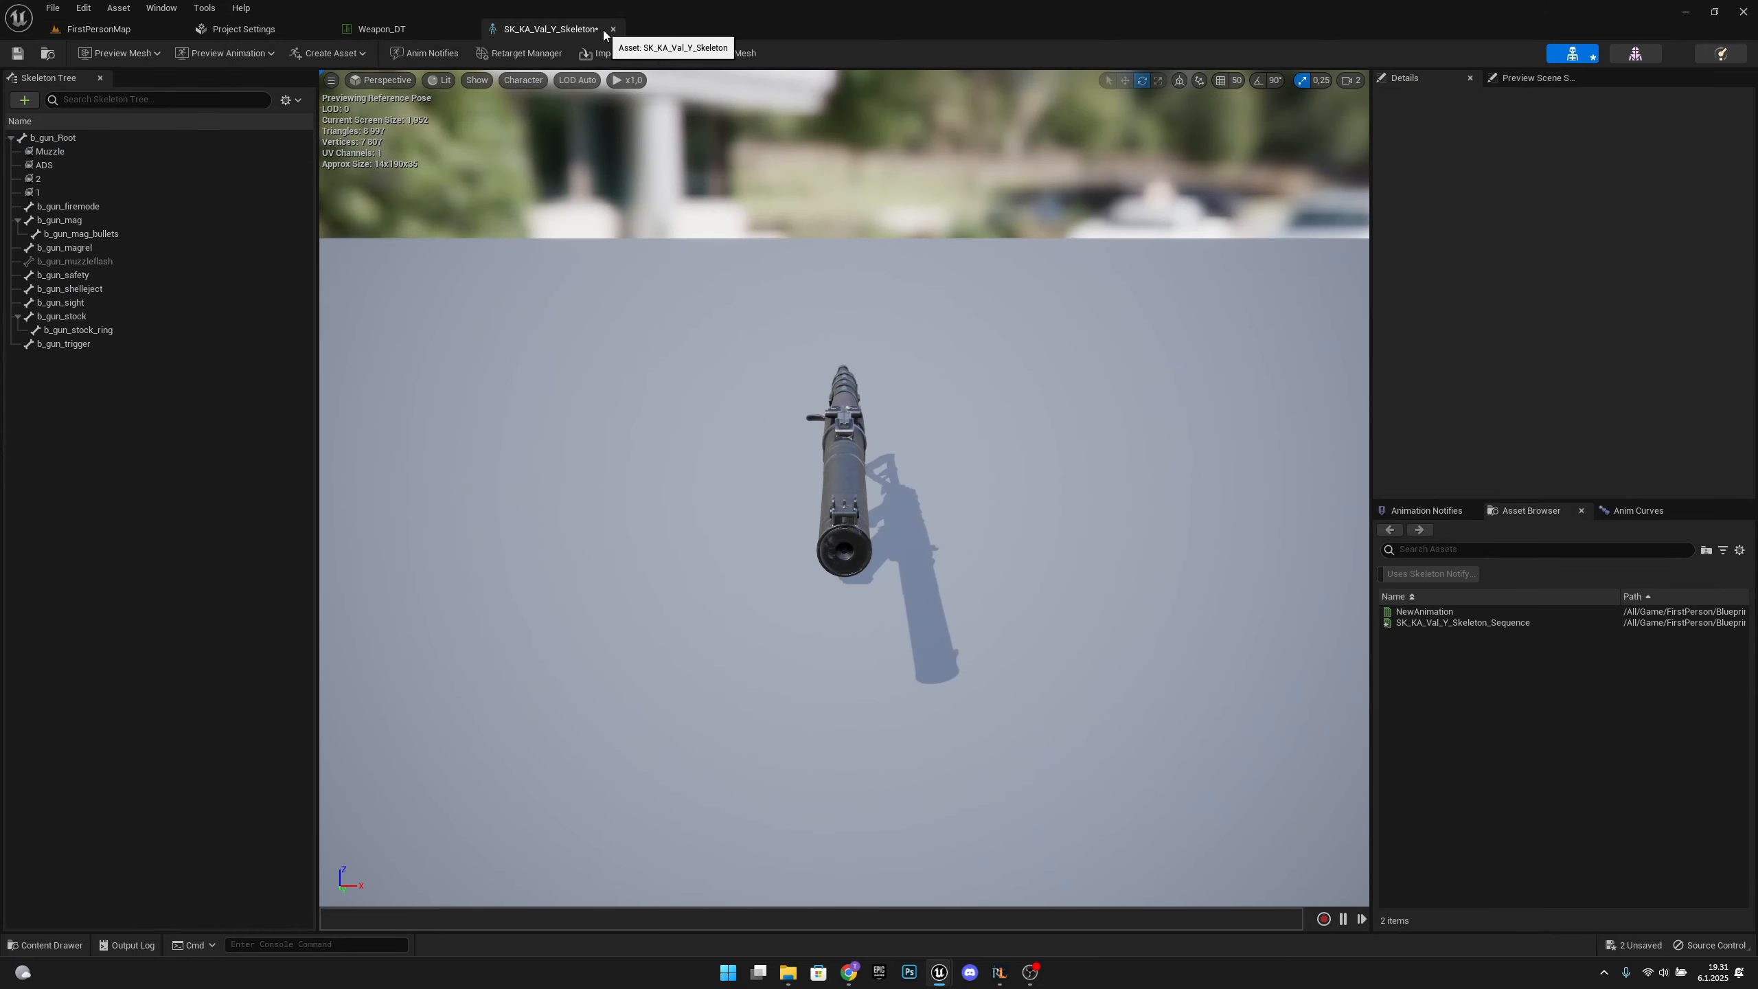
{"action": "left_click", "coordinate": [613, 30]}
Force delete SK_KA_Val_Y_Skeleton_Sequence from the Weapon_Anims folder.
{"action": "left_click", "coordinate": [105, 30]}
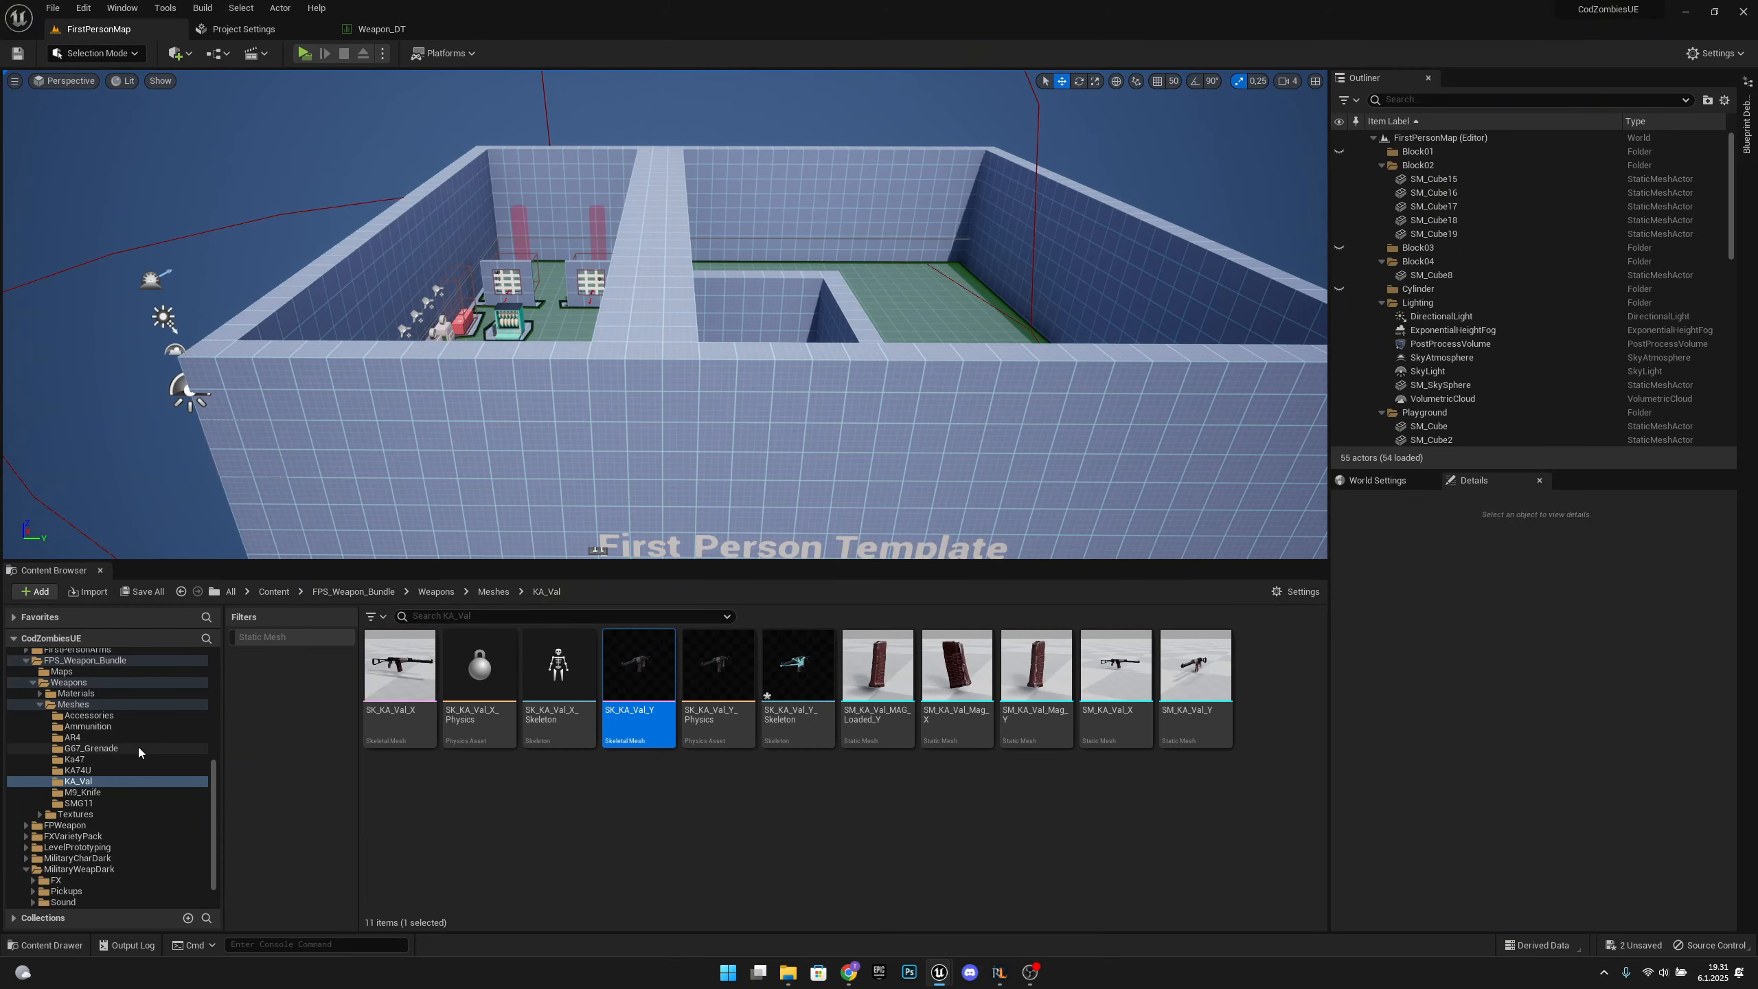
{"action": "scroll", "coordinate": [139, 750], "scroll_direction": "down", "scroll_amount": 2}
{"action": "scroll", "coordinate": [141, 754], "scroll_direction": "up", "scroll_amount": 1}
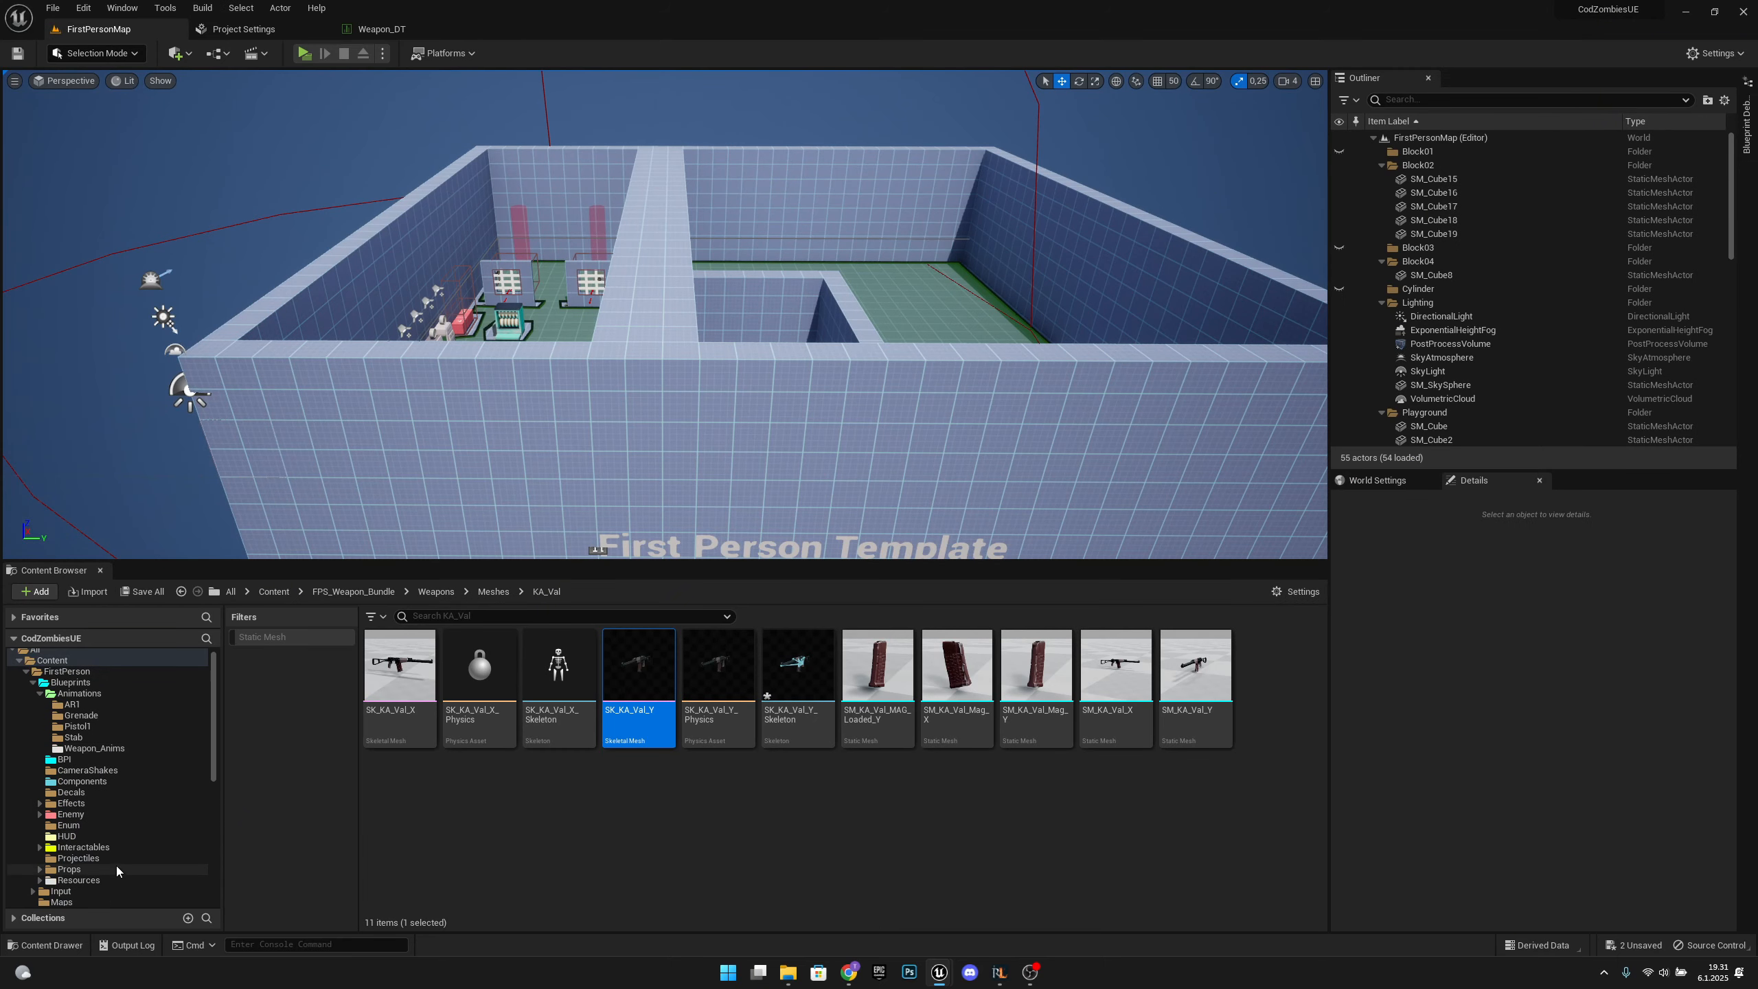
{"action": "left_click", "coordinate": [109, 749]}
{"action": "left_click", "coordinate": [637, 725]}
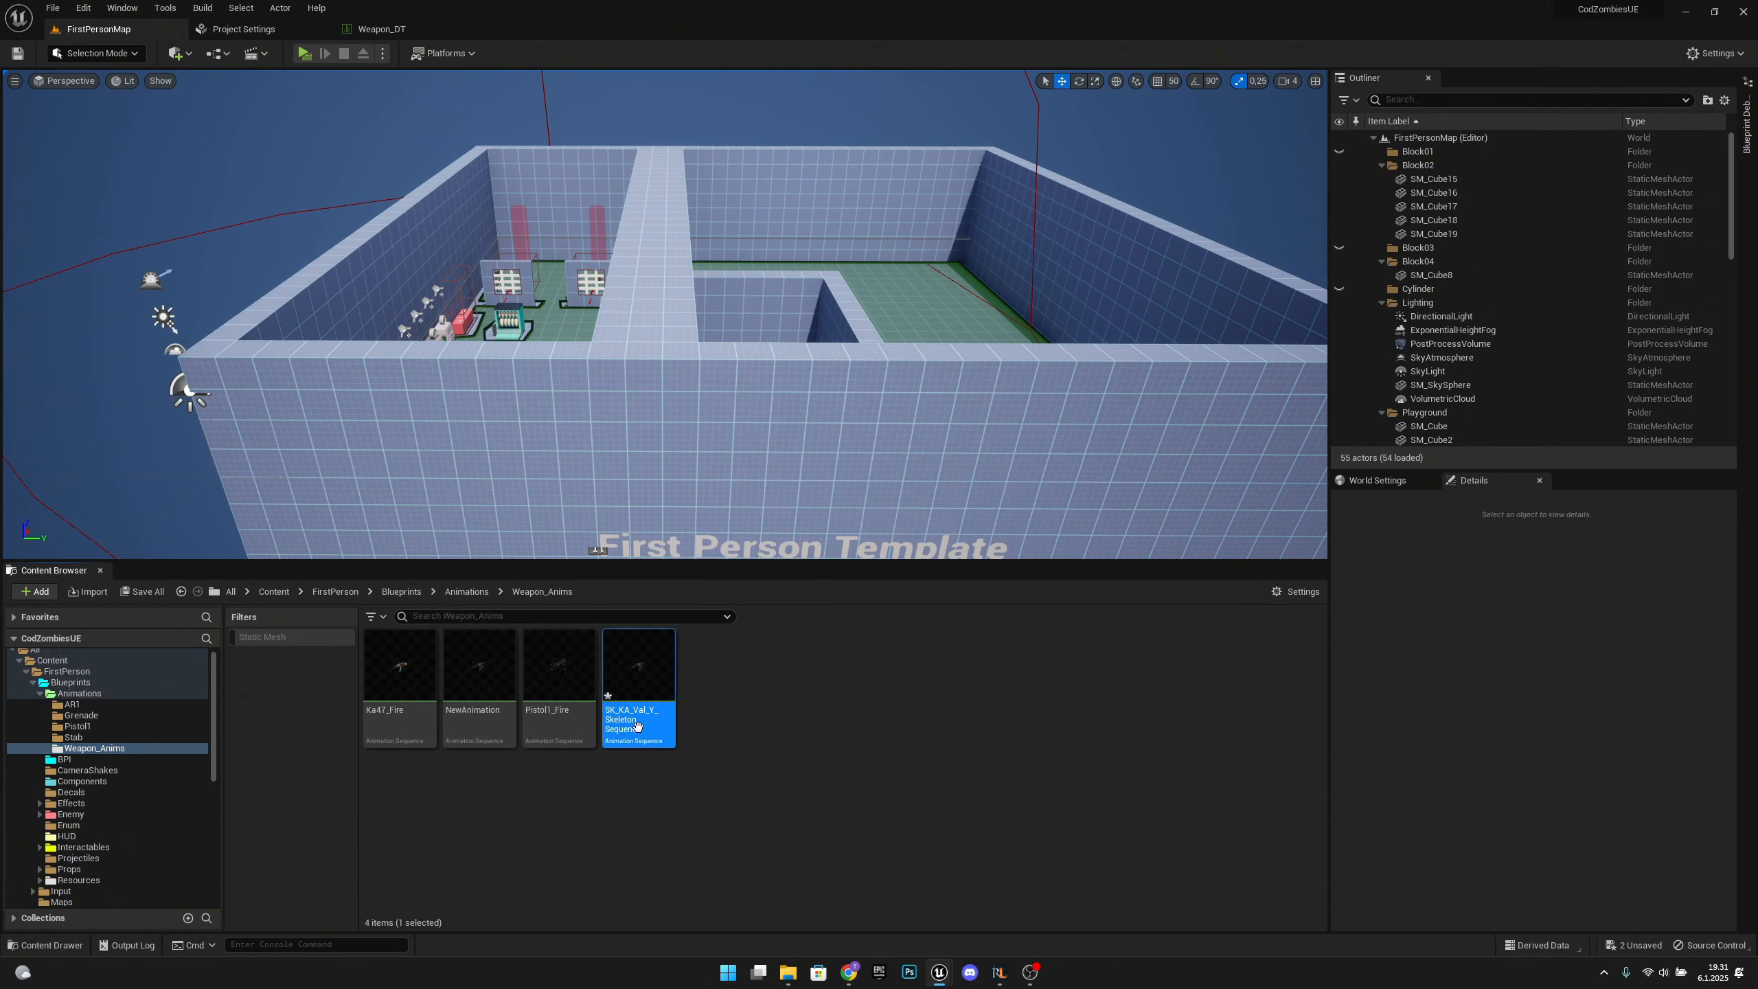
{"action": "key", "text": "Delete"}
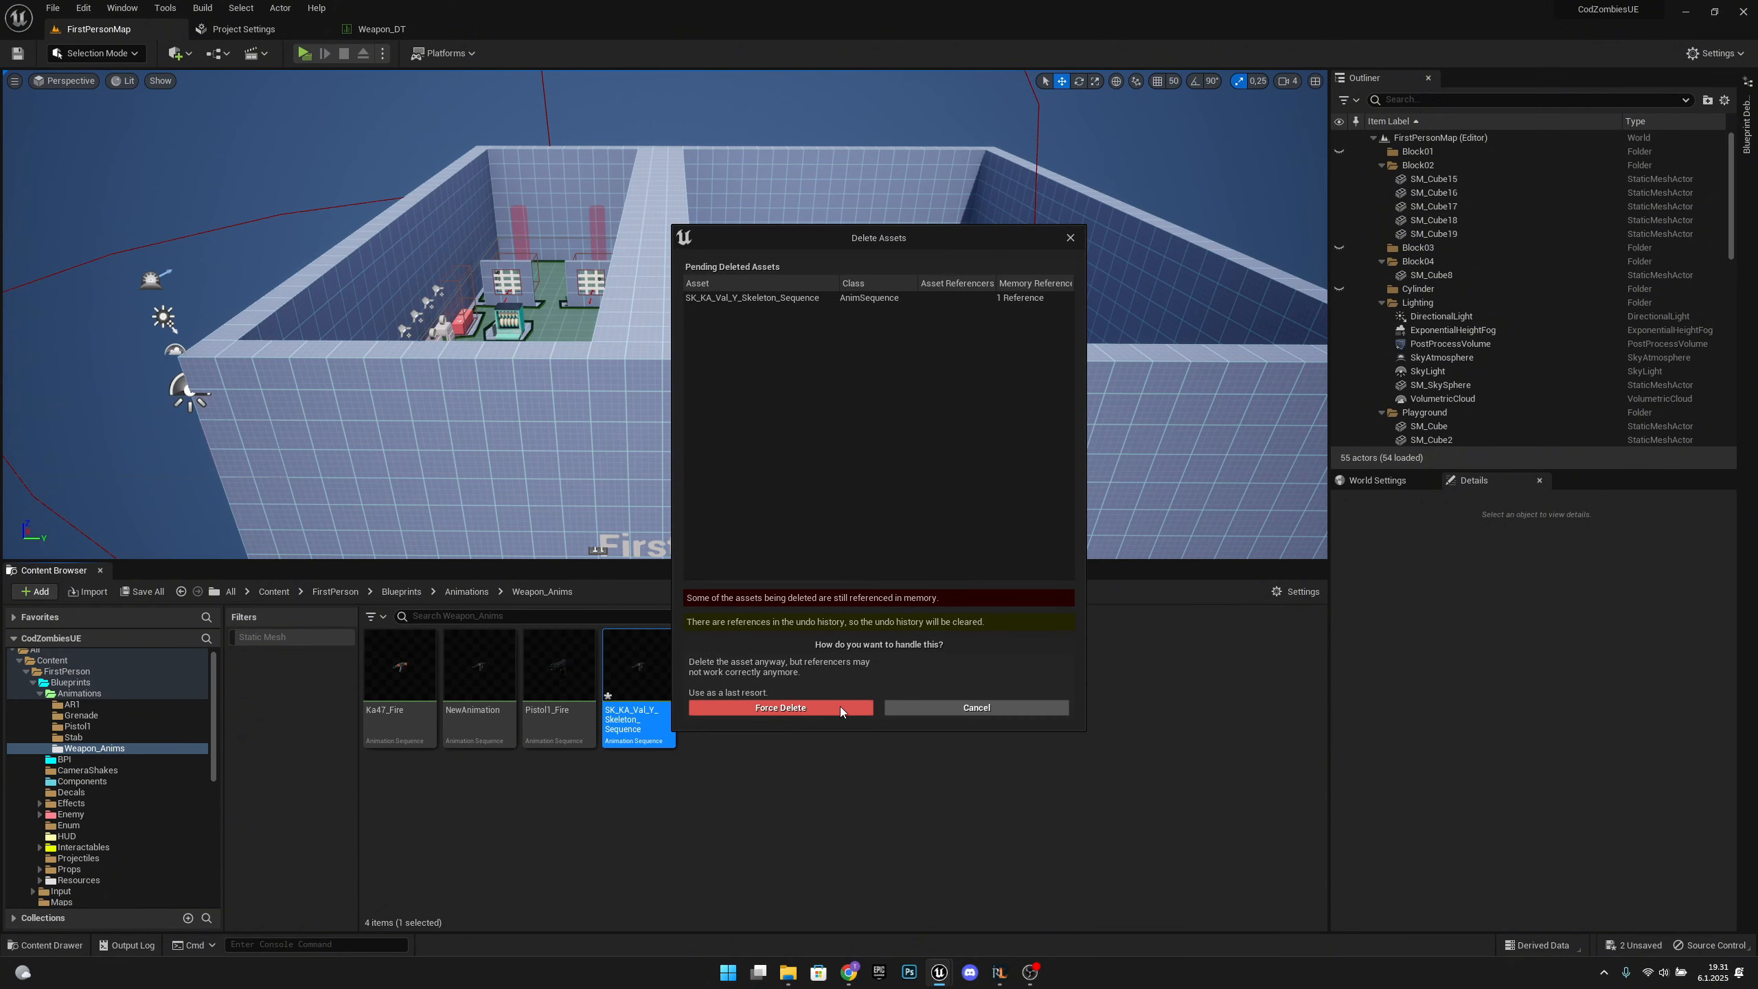
{"action": "left_click", "coordinate": [842, 708]}
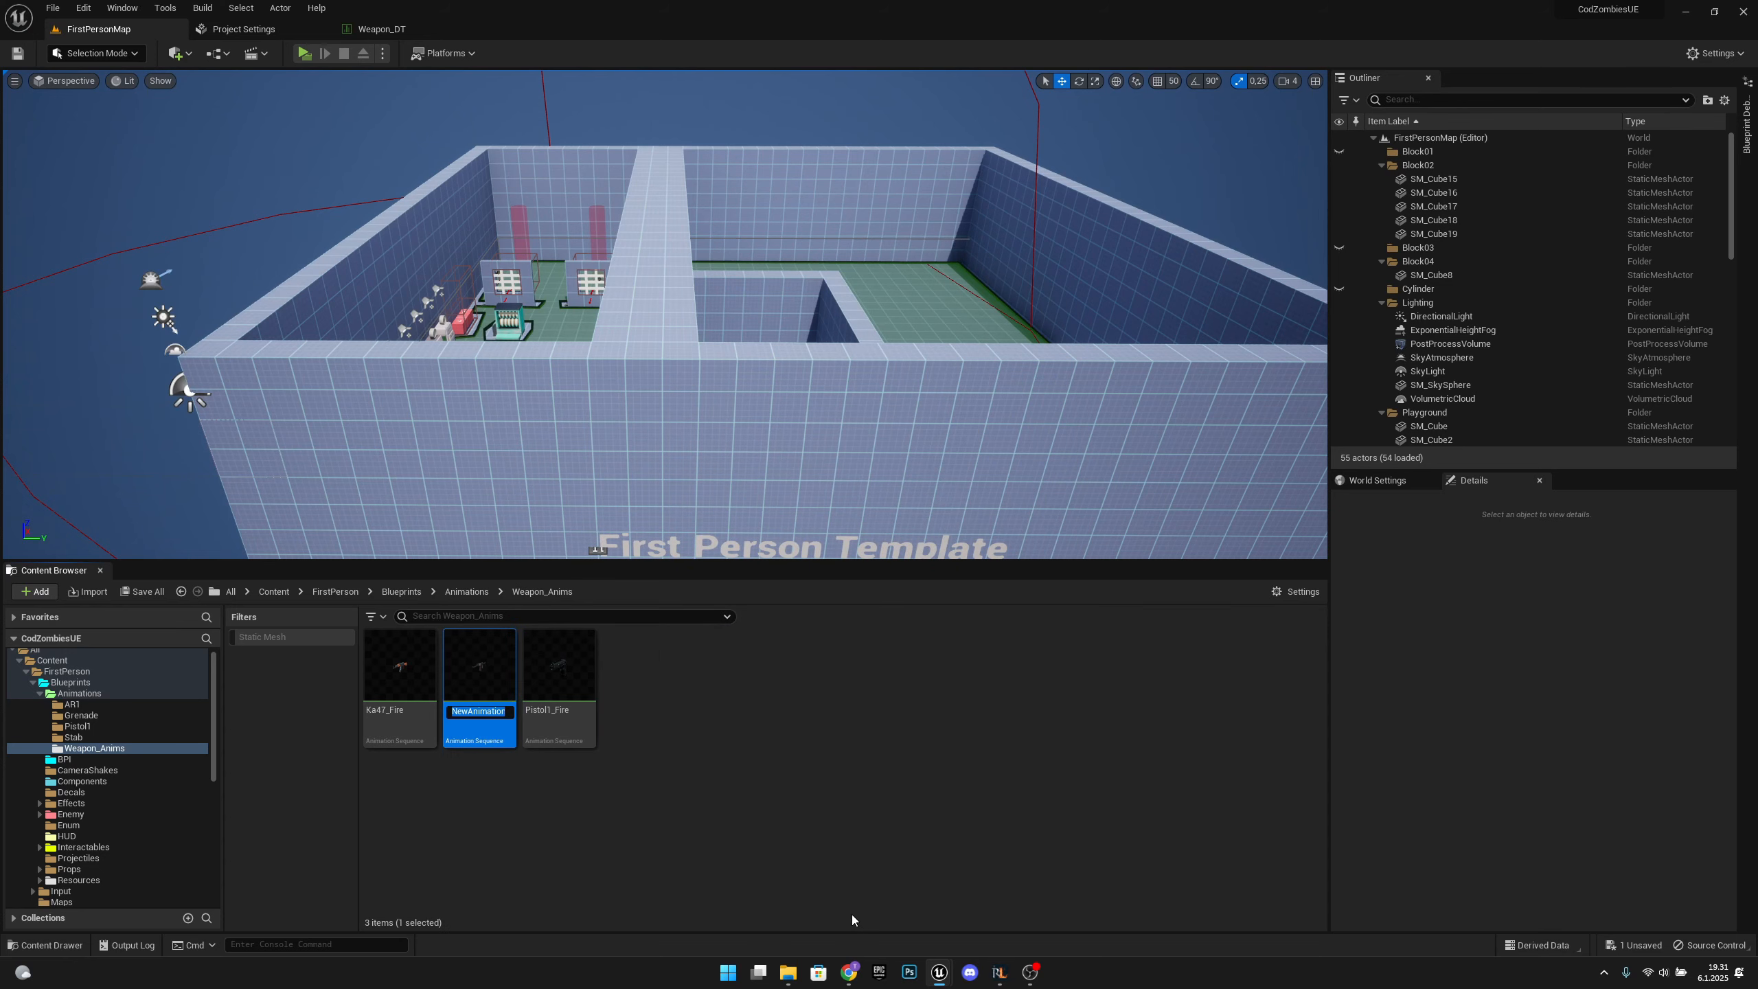
Check the weapon mesh name of row 5 in Weapon_DT and rename NewAnimation as Ka_Val_Fire.
{"action": "left_click", "coordinate": [412, 31]}
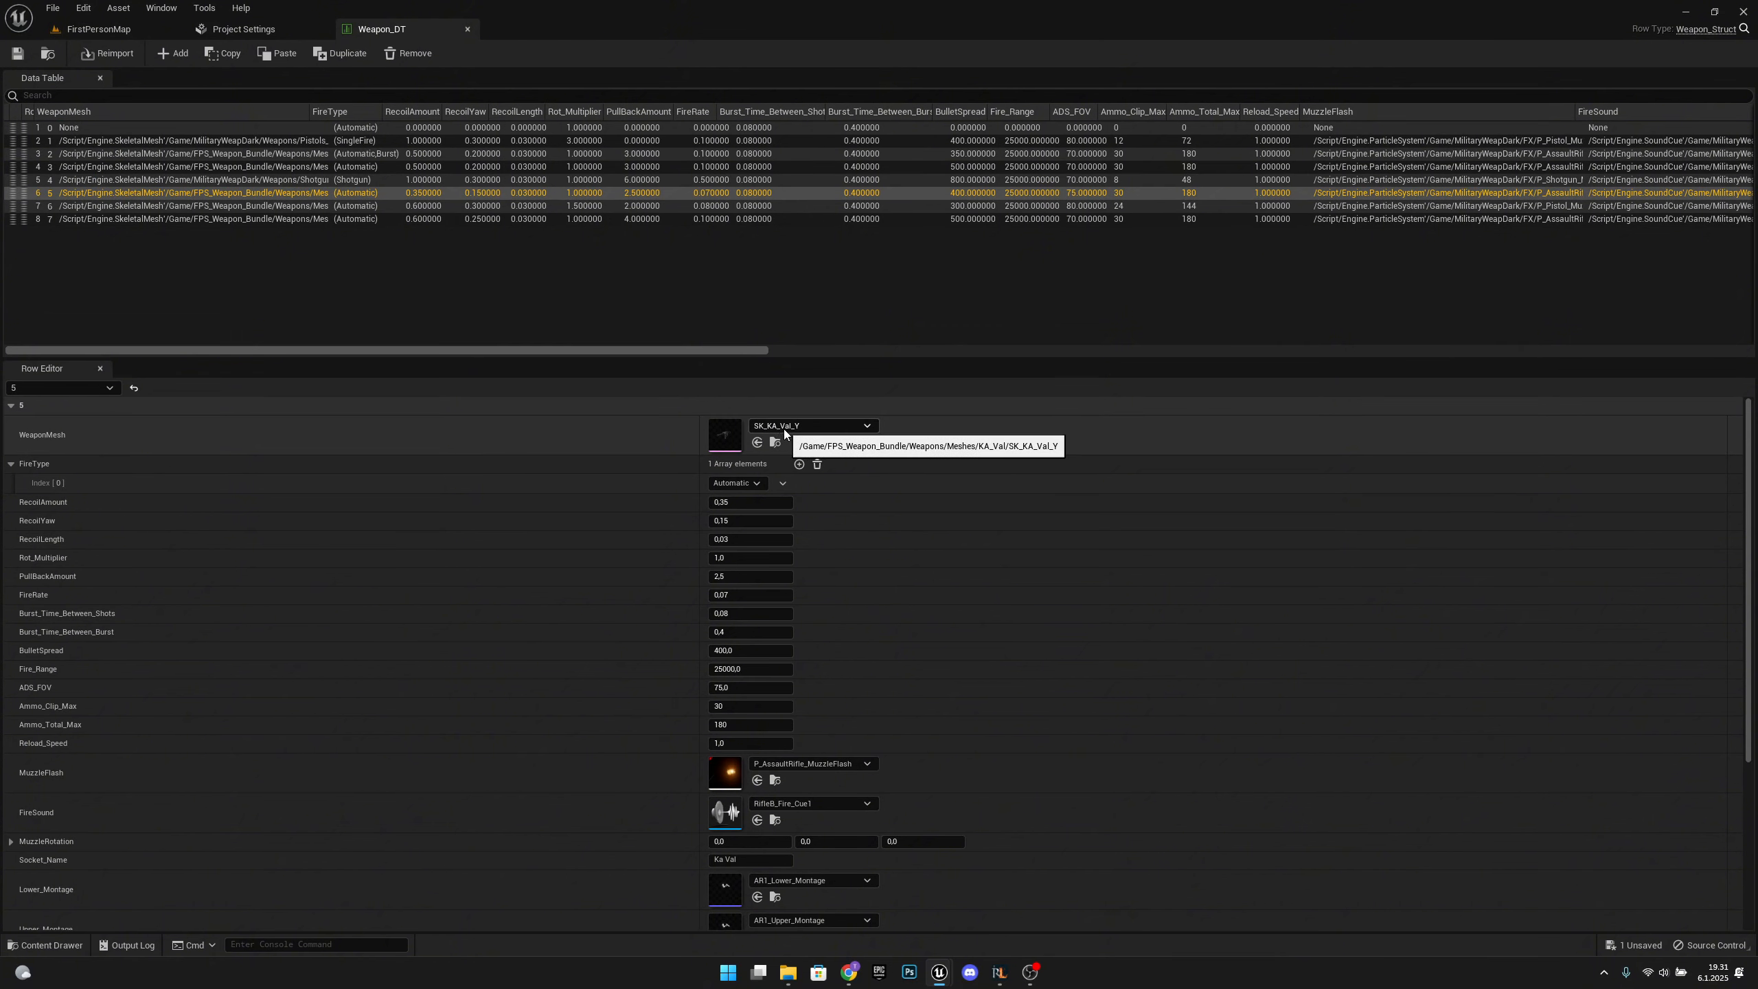
{"action": "left_click", "coordinate": [126, 31]}
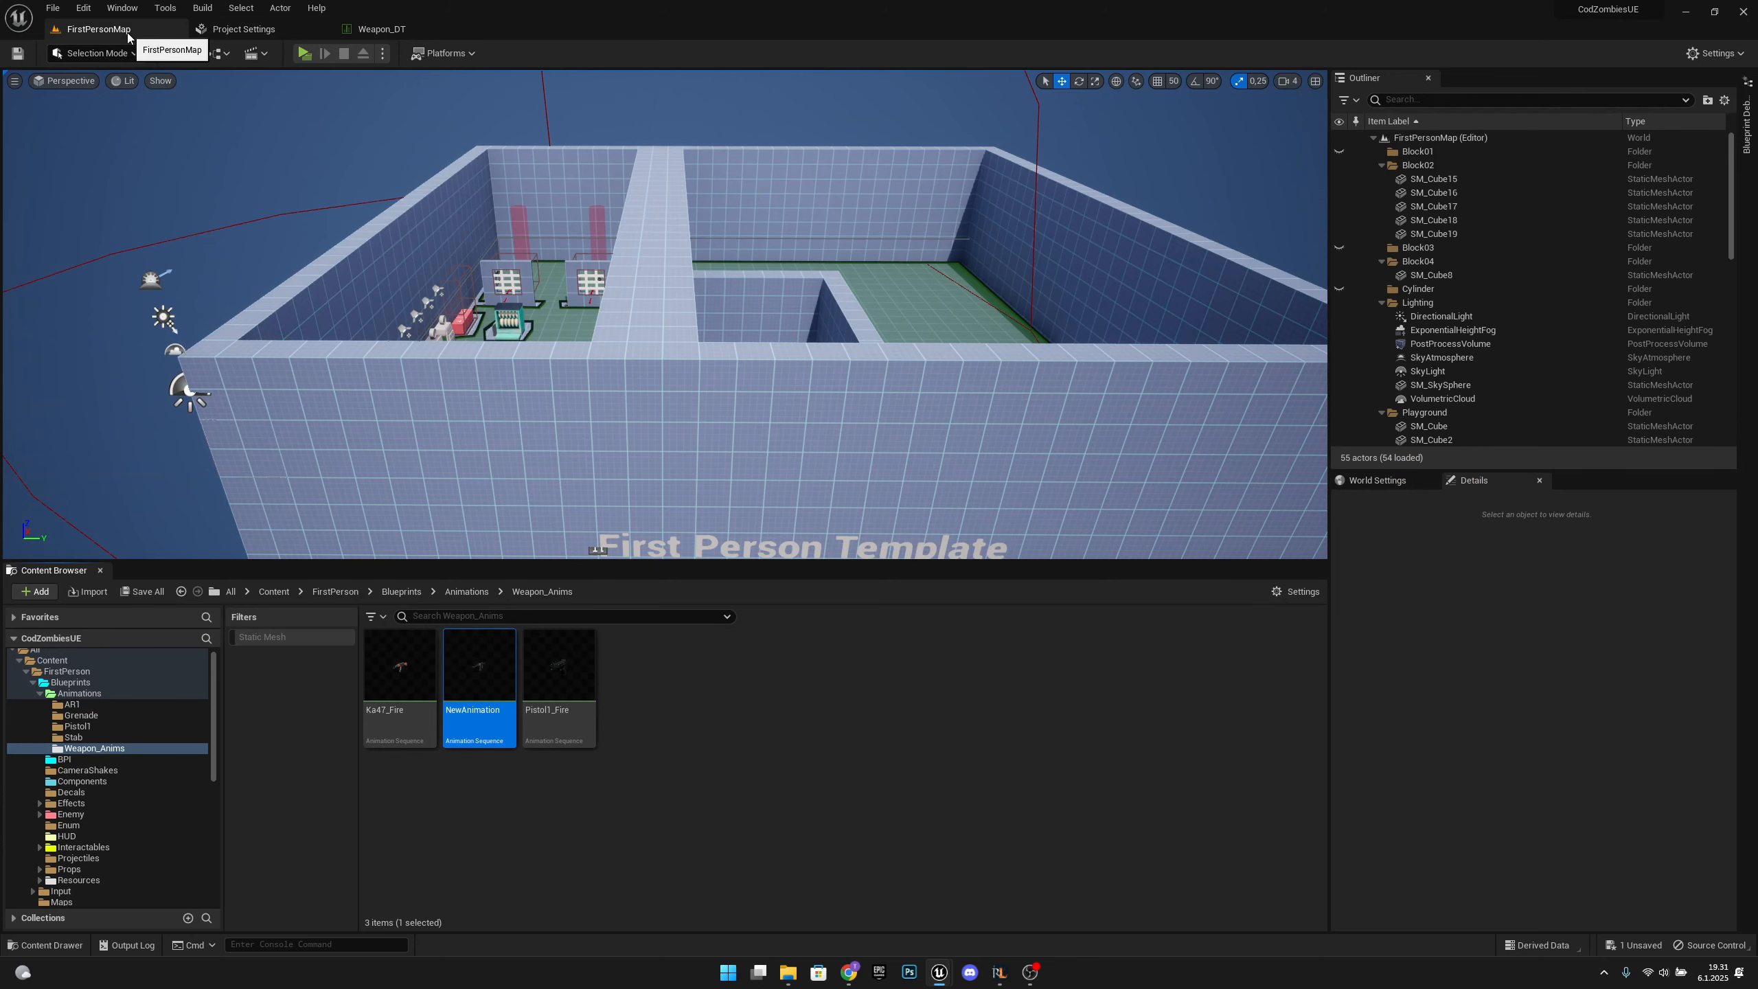
{"action": "left_click", "coordinate": [465, 717]}
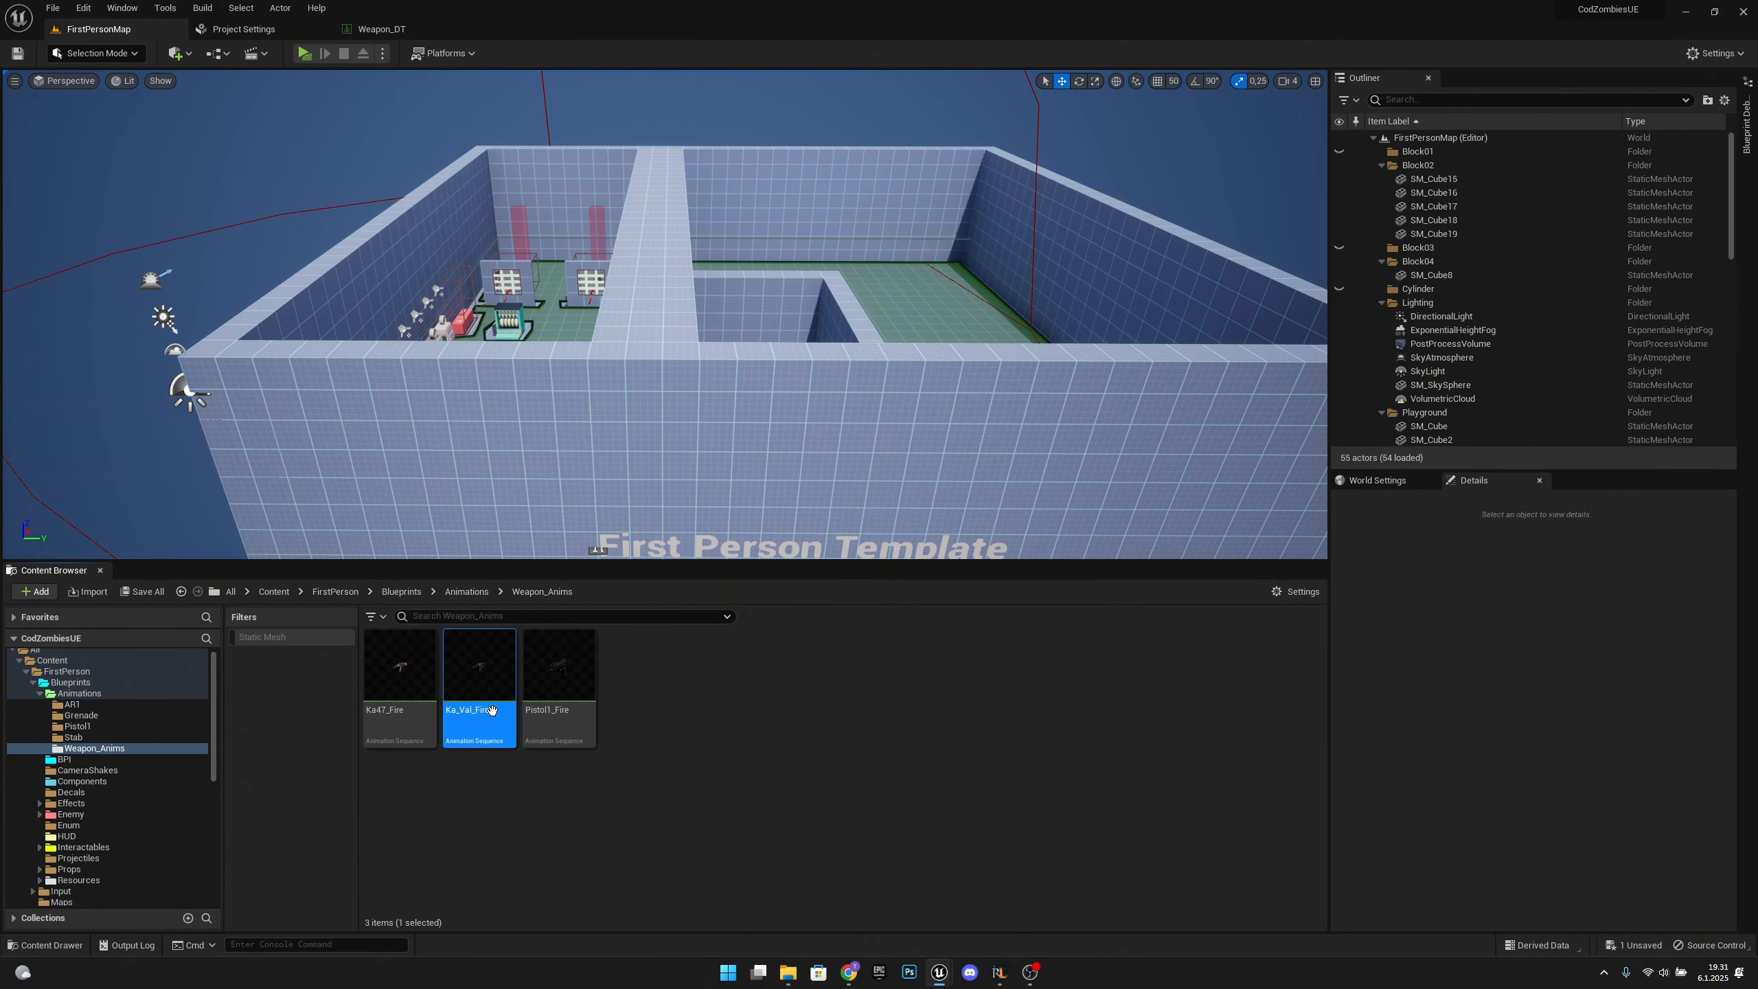
{"action": "left_click", "coordinate": [493, 710]}
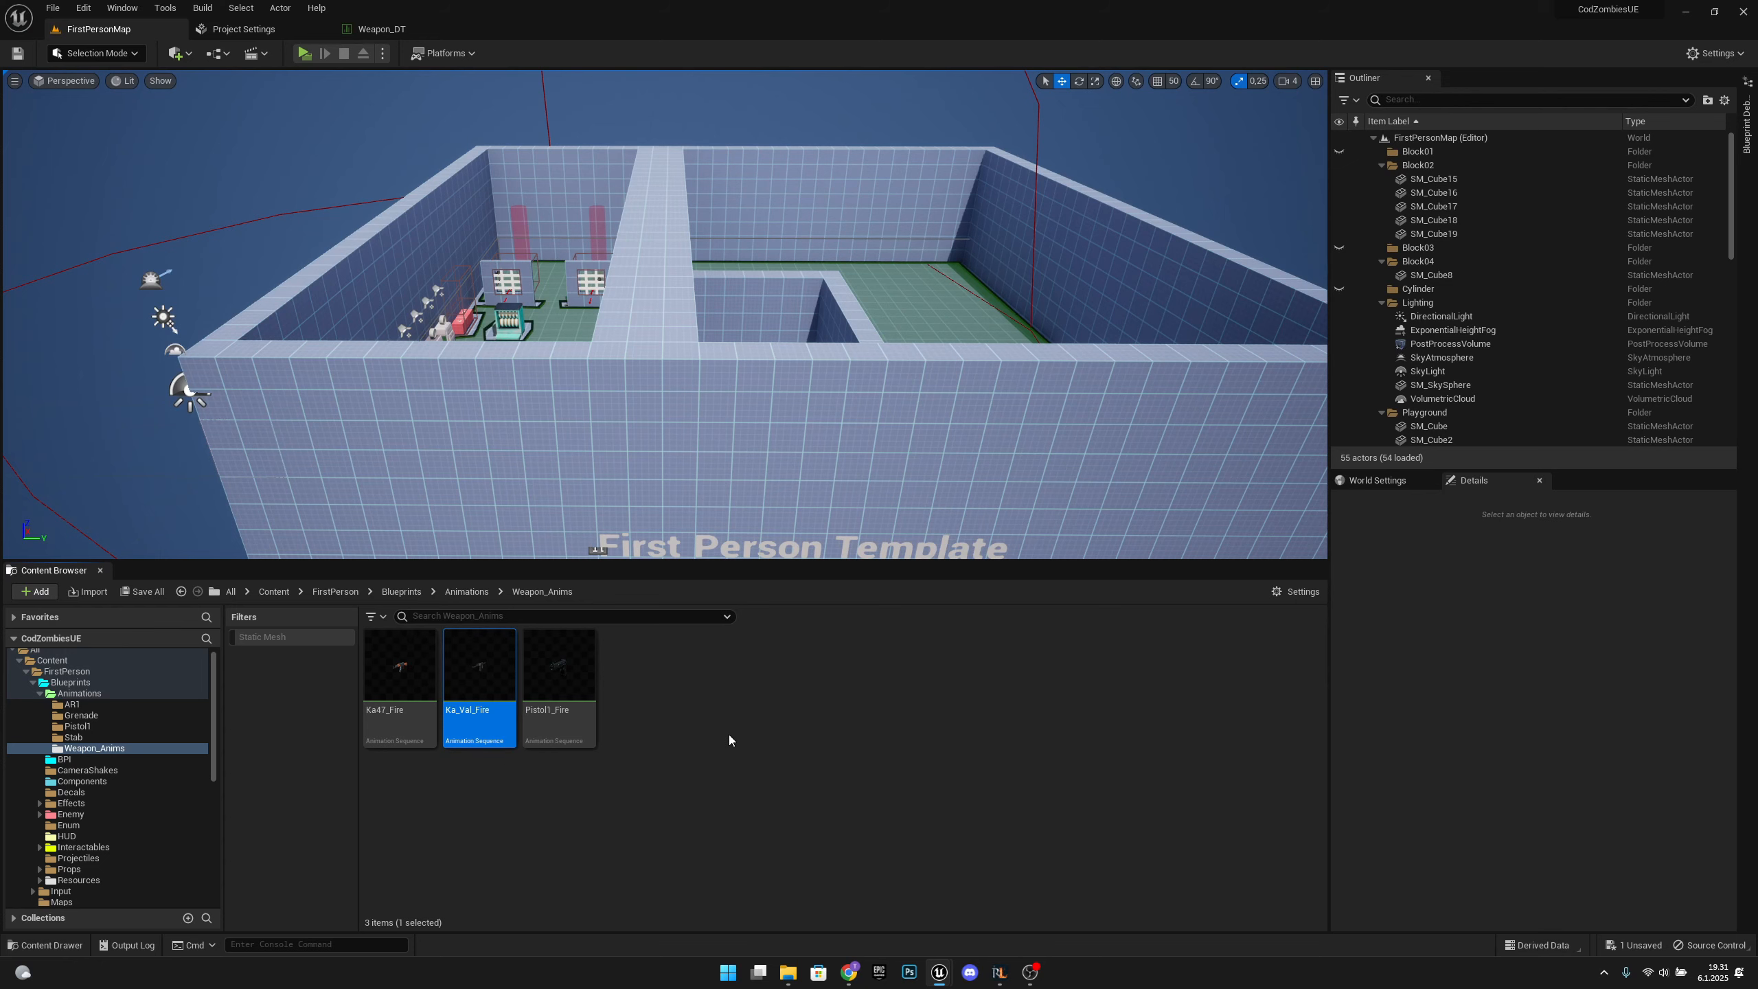
Locate the weapon mesh of row 6 in Weapon_DT and examine the gun in SK_SMG11_Nostock_Y_Skeleton, closing it when done.
{"action": "left_click", "coordinate": [414, 26]}
{"action": "left_click", "coordinate": [148, 204]}
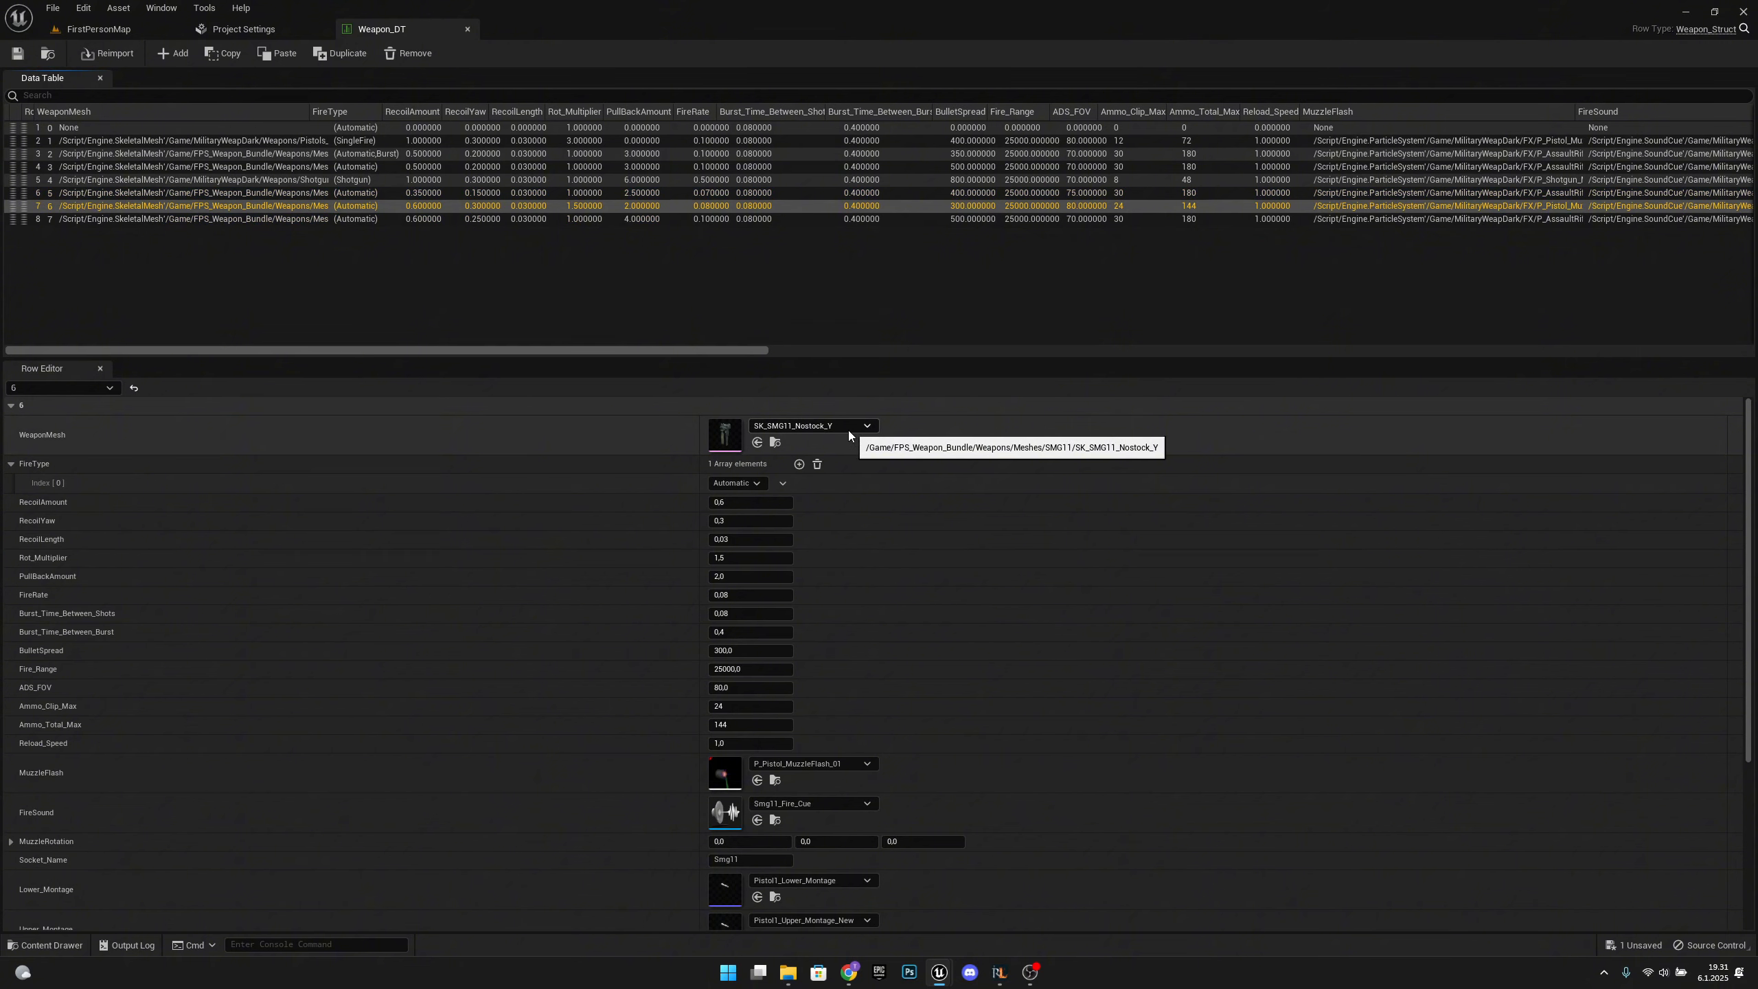
{"action": "left_click", "coordinate": [775, 443]}
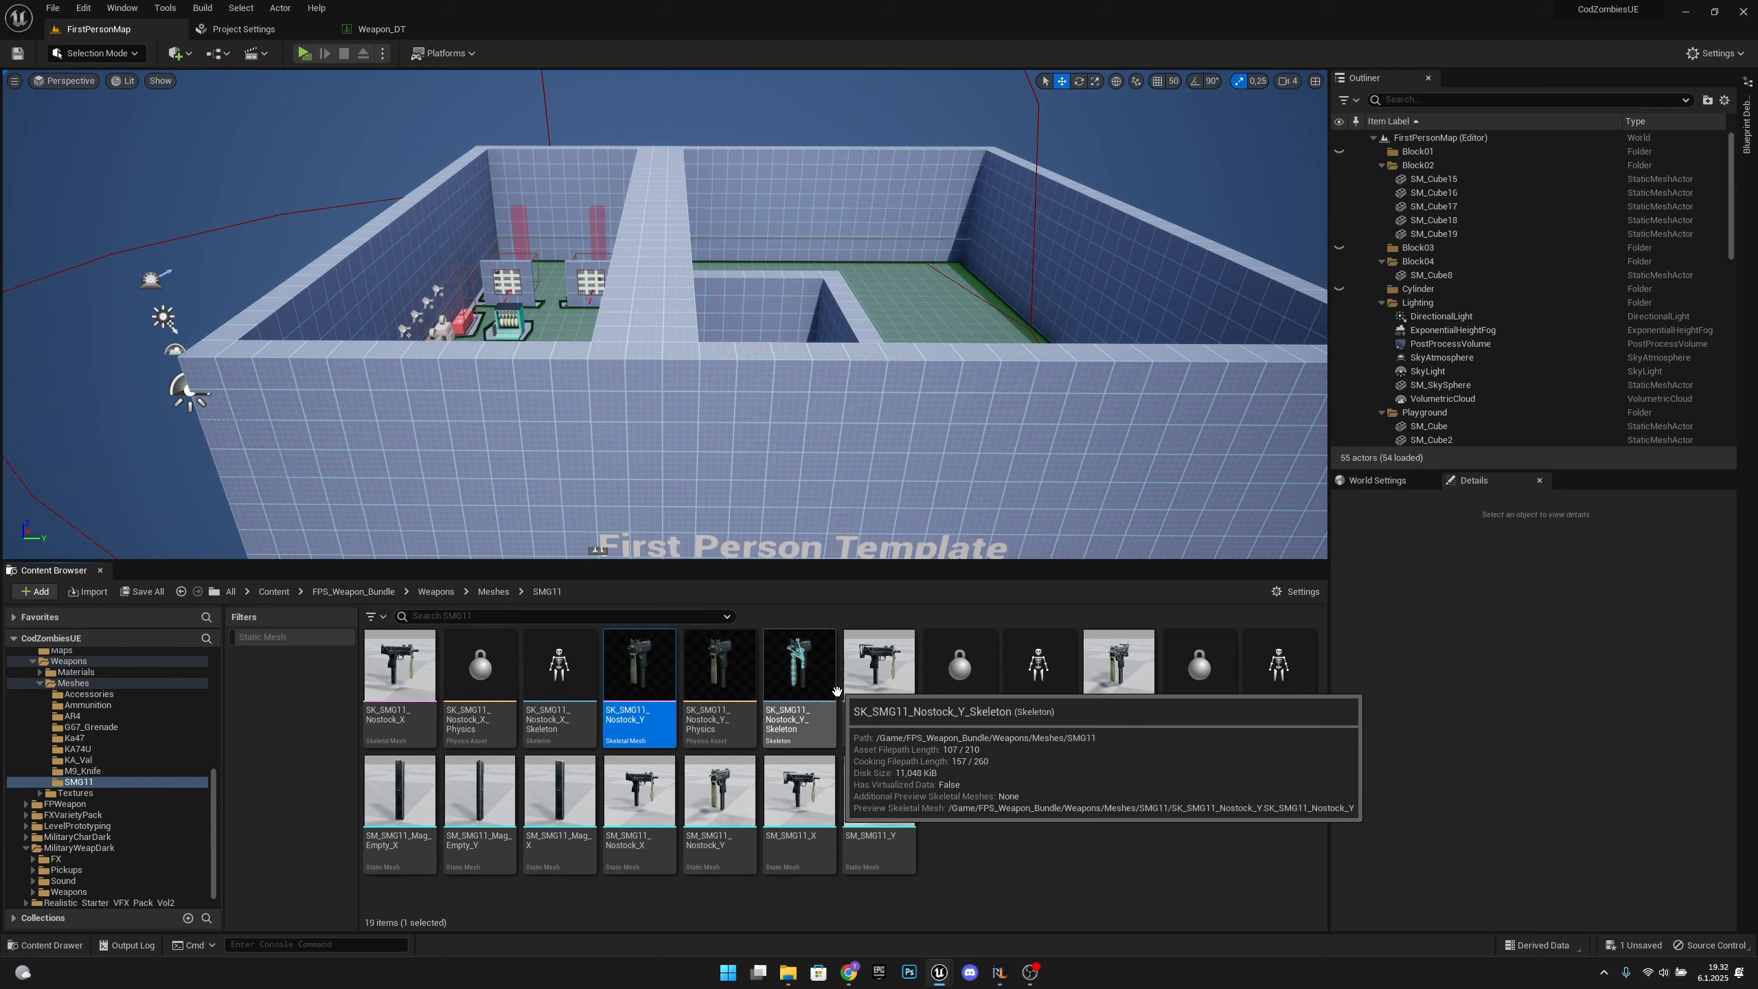
{"action": "double_click", "coordinate": [802, 721]}
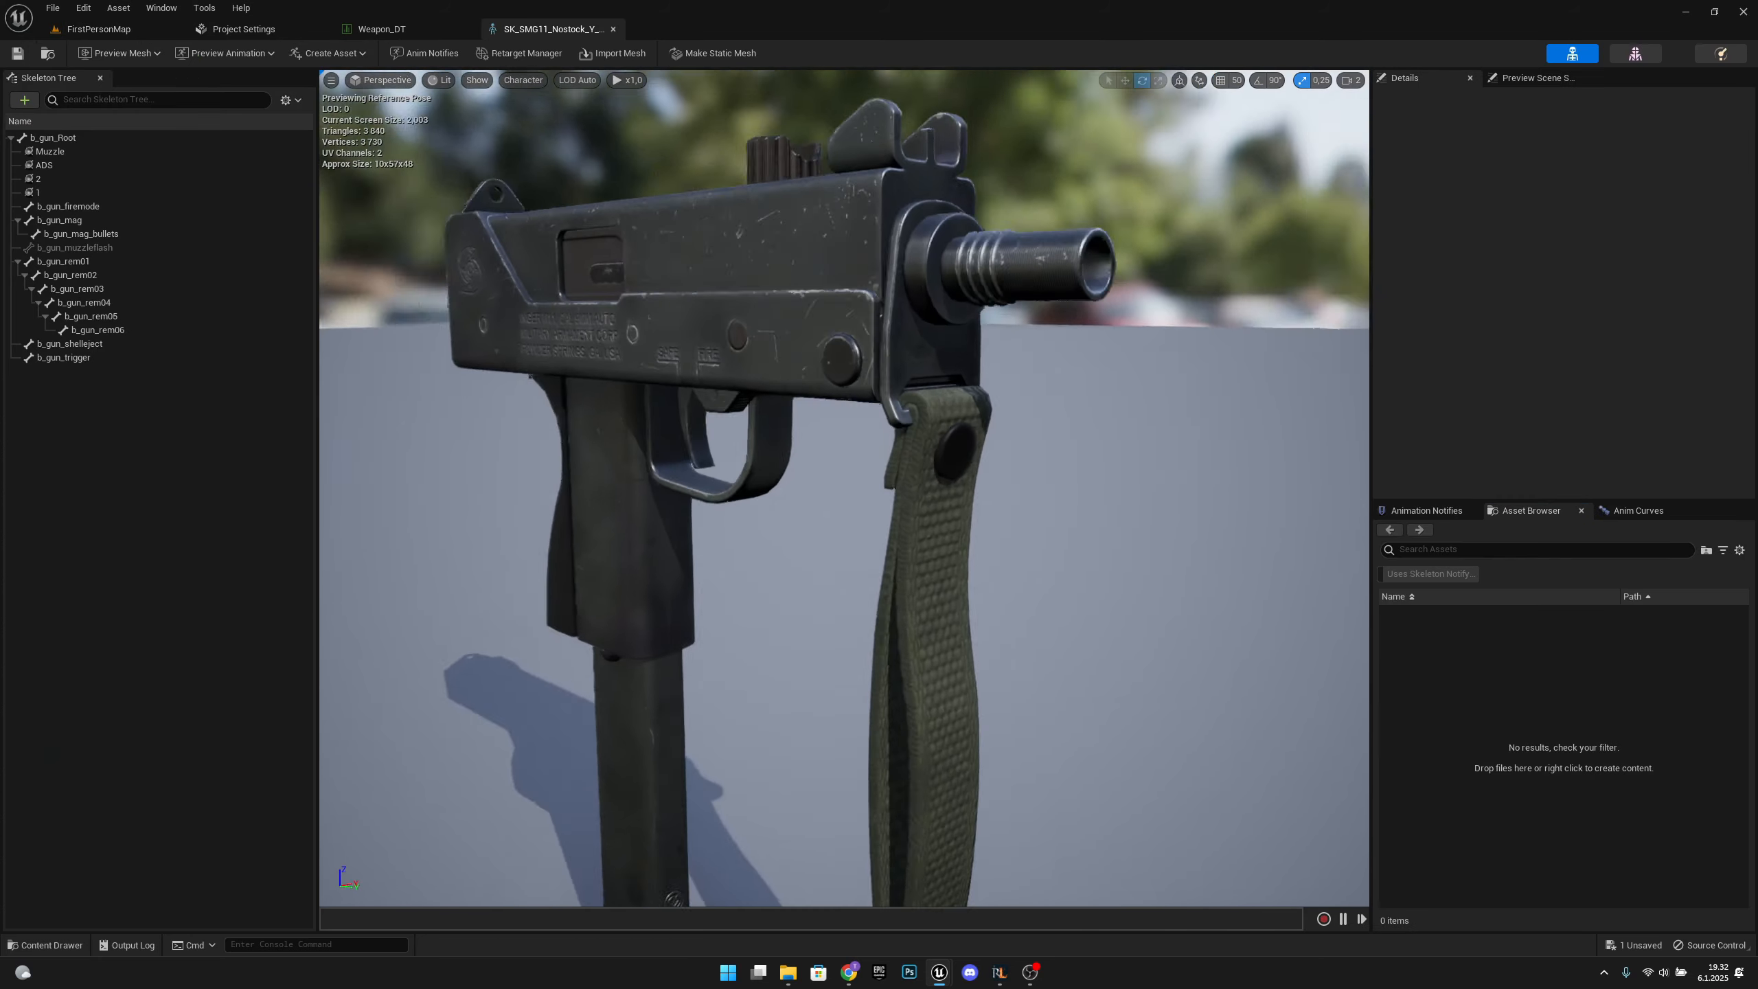
{"action": "right_click_drag", "start_coordinate": [844, 487], "coordinate": [804, 502]}
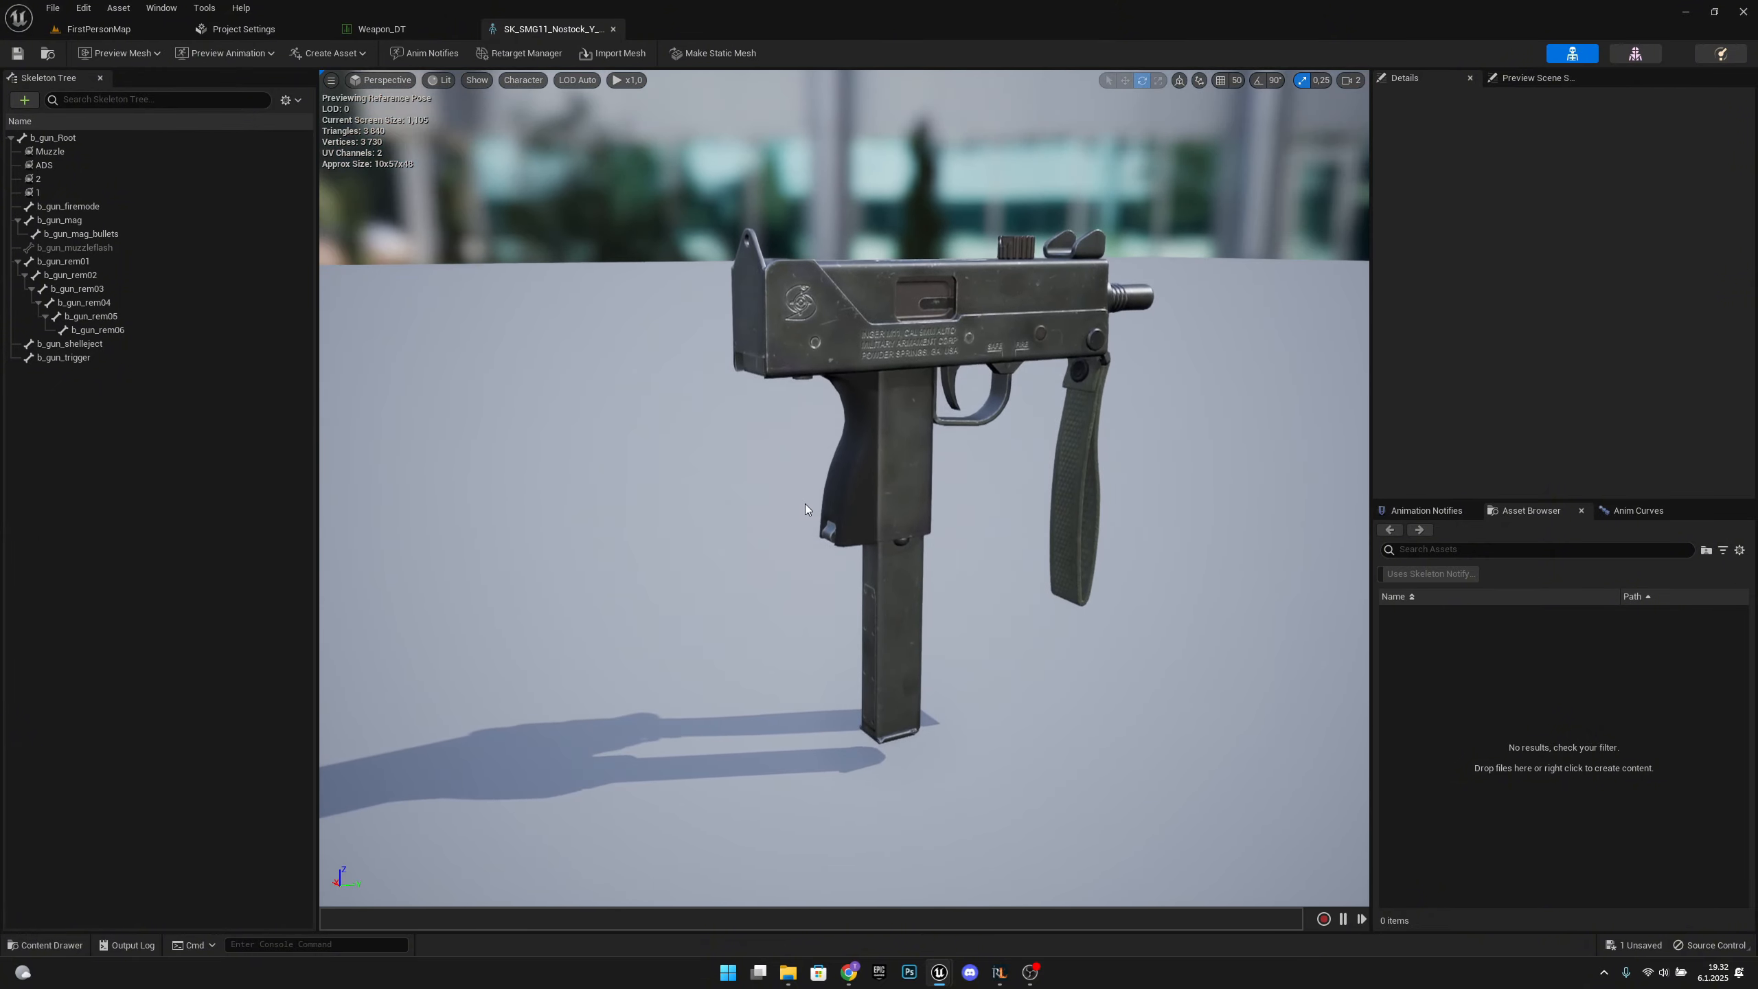
{"action": "left_click", "coordinate": [613, 30]}
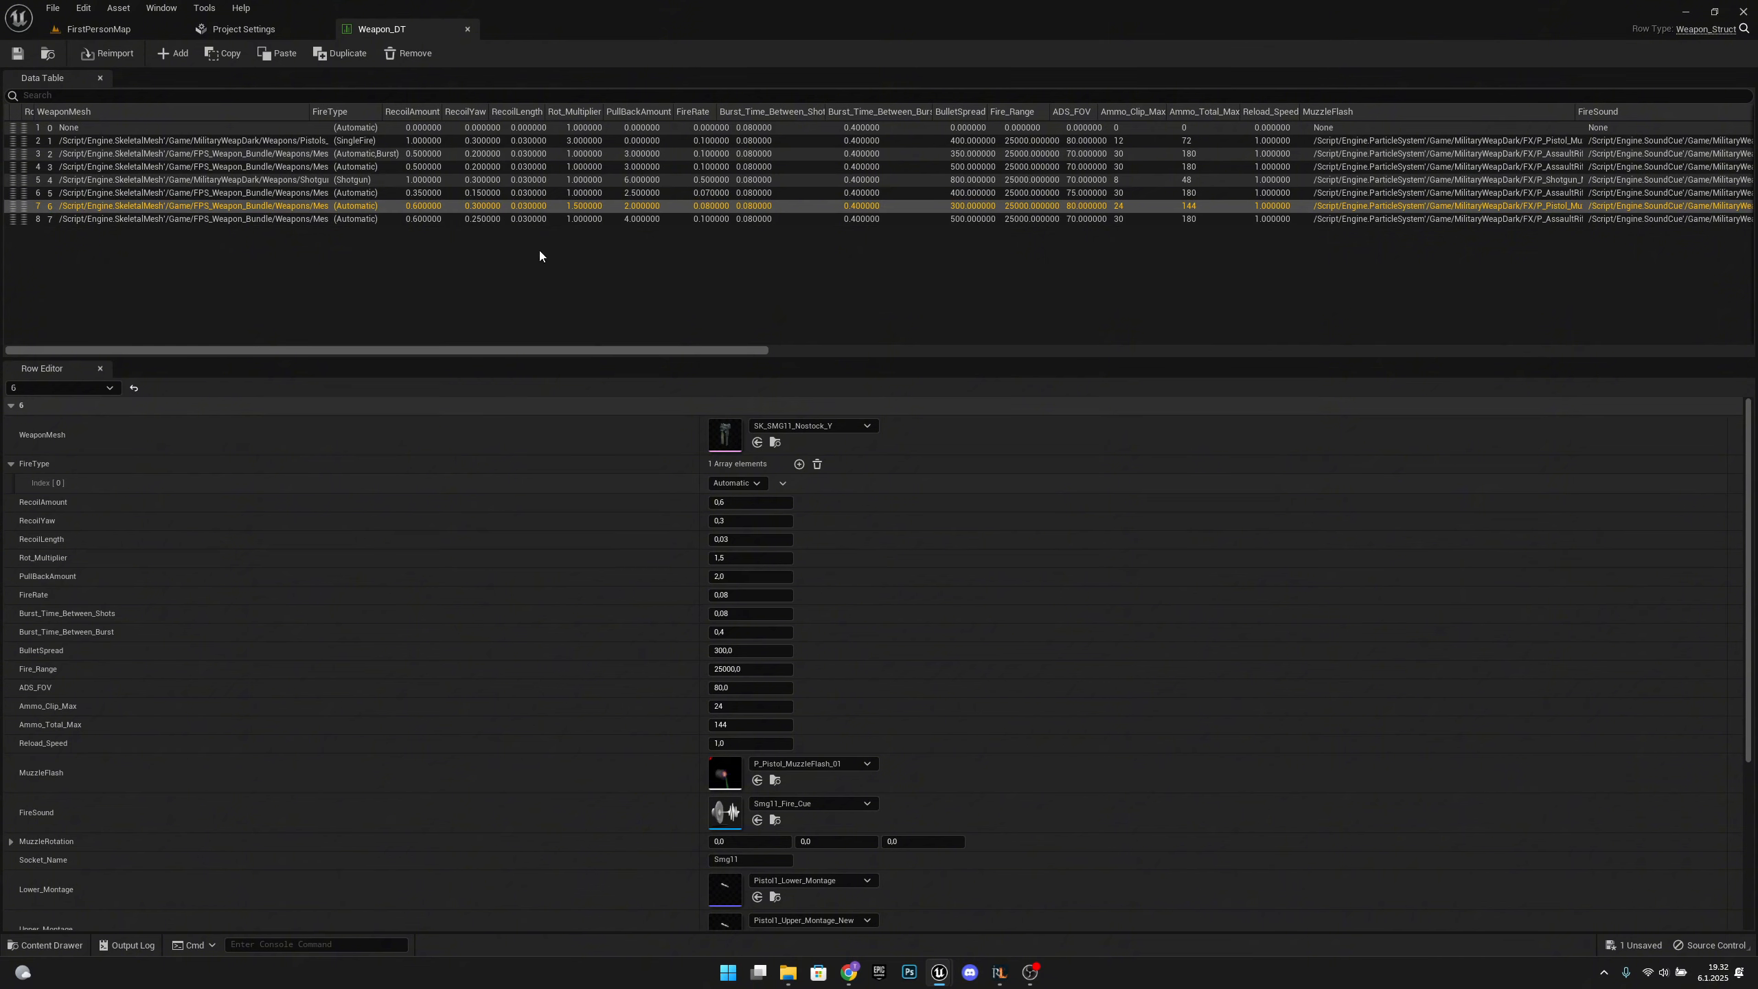
Locate the weapon mesh of row 7 in Weapon_DT and open SK_KA74U_Y from its folder.
{"action": "left_click", "coordinate": [506, 222]}
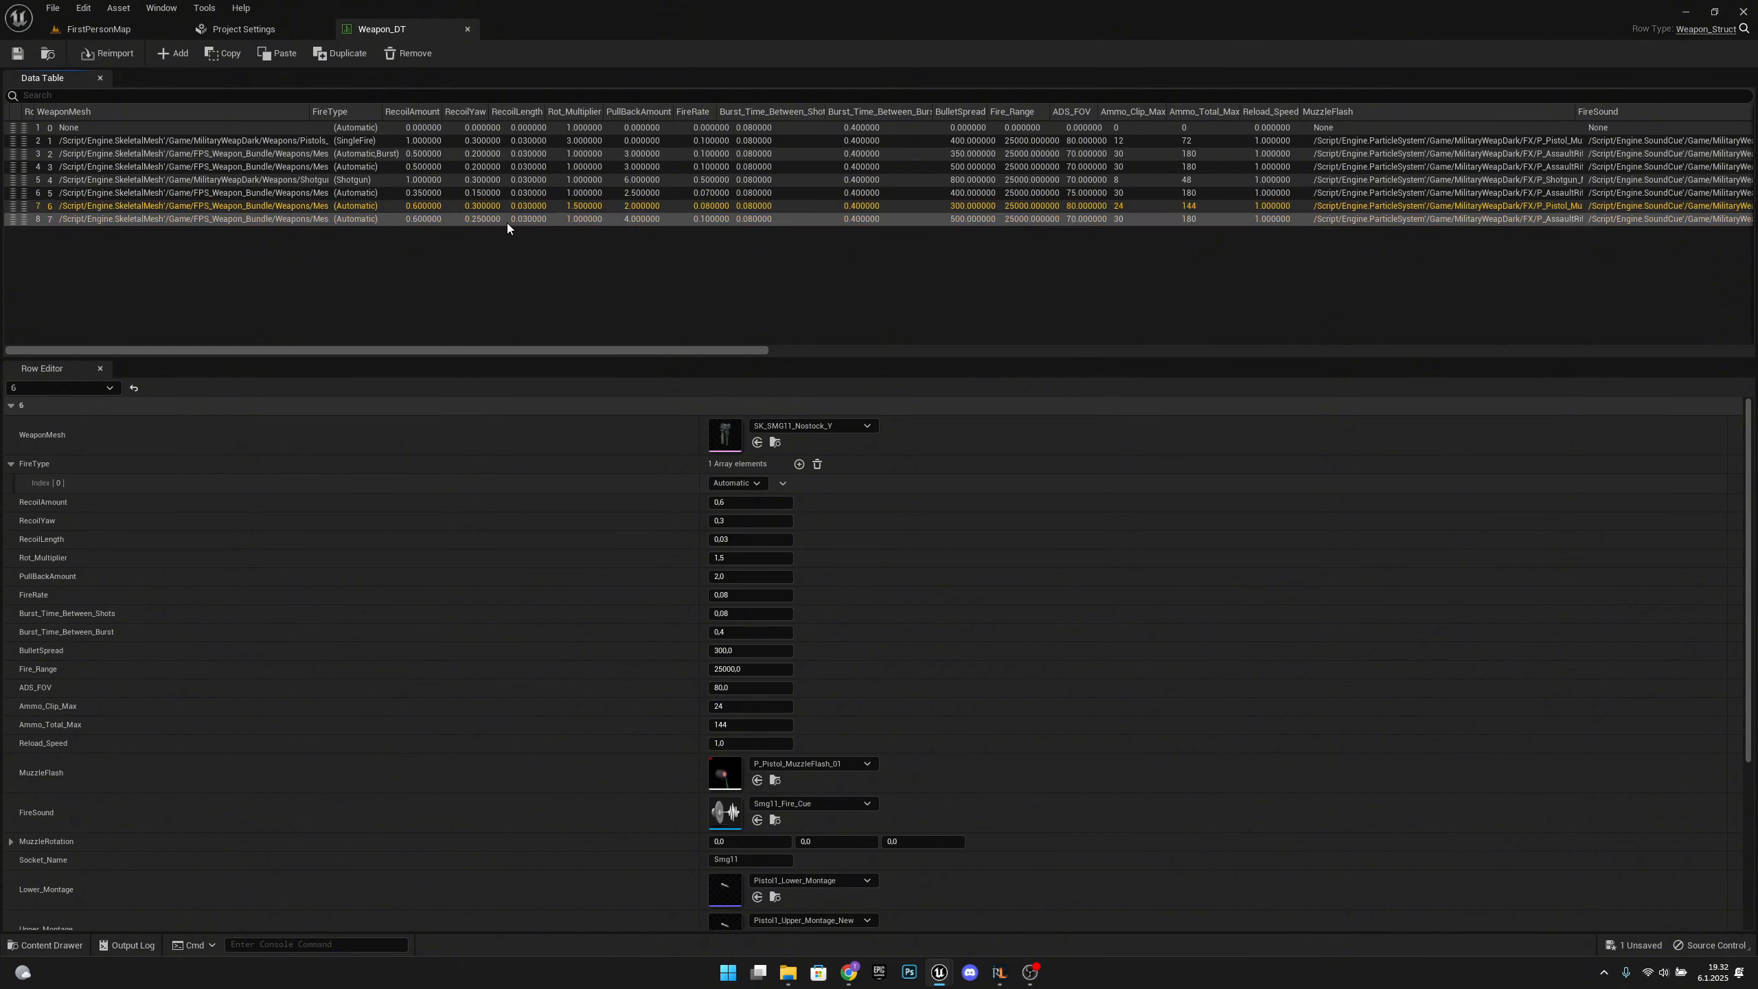
{"action": "left_click", "coordinate": [776, 442]}
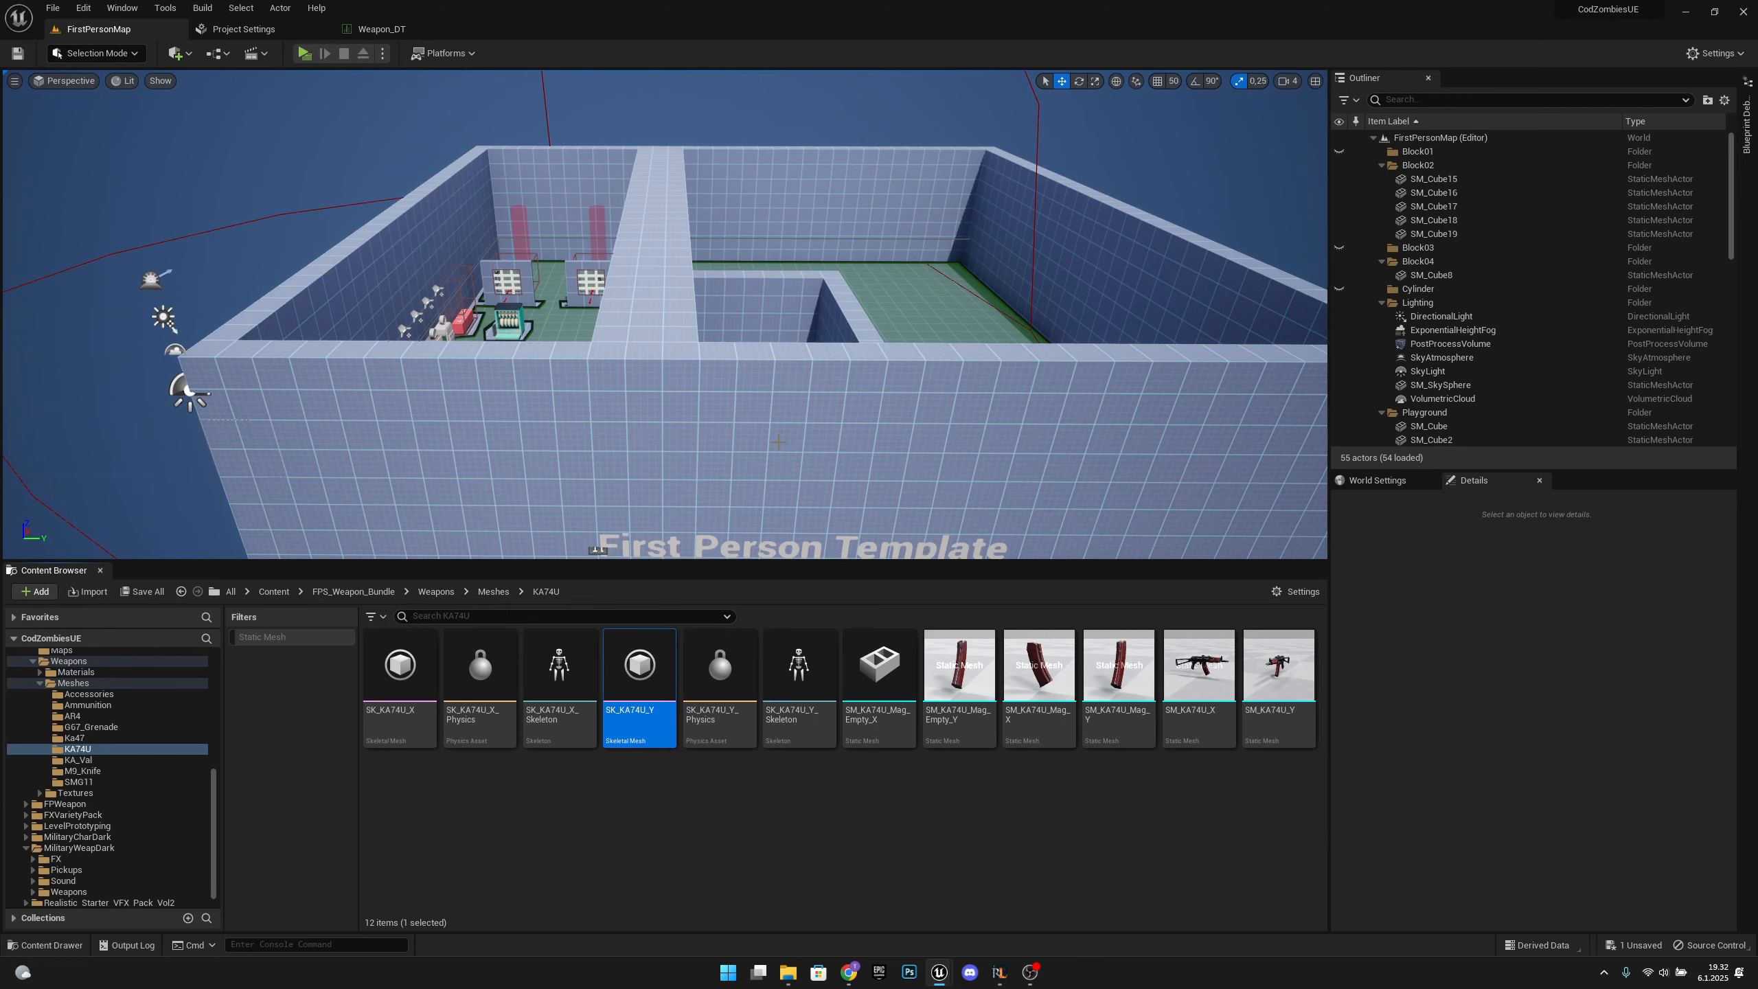
{"action": "double_click", "coordinate": [629, 672]}
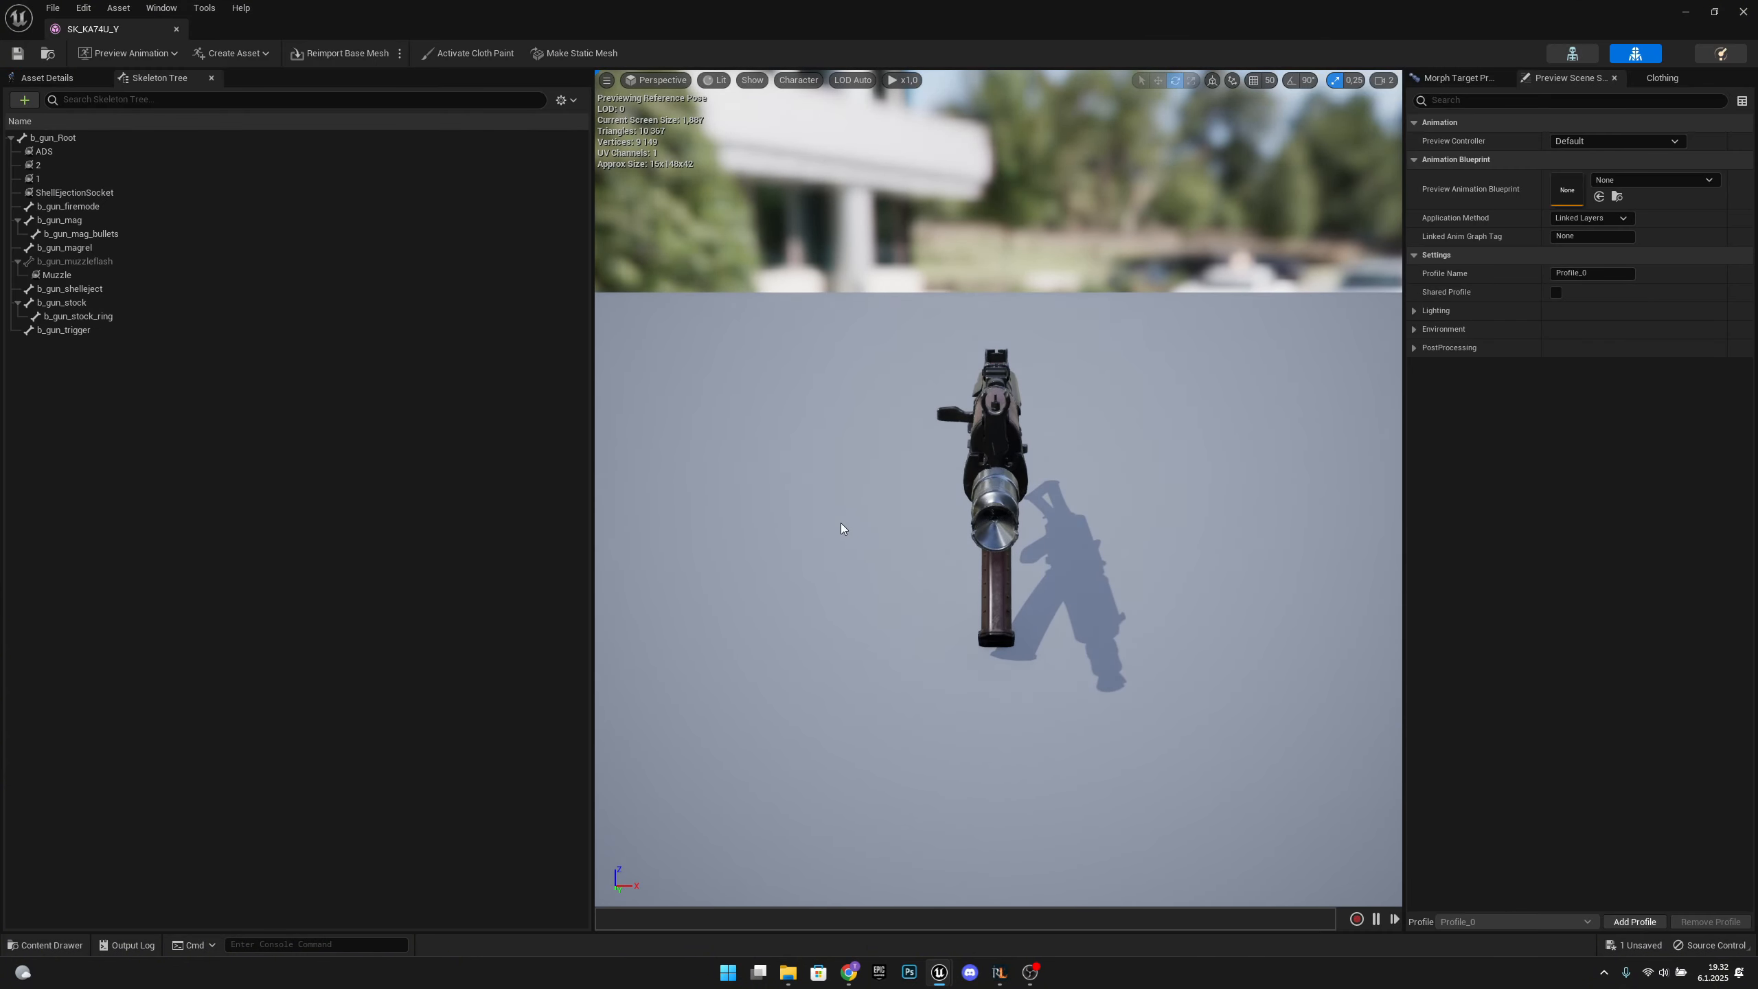
{"action": "mouse_move", "coordinate": [947, 982]}
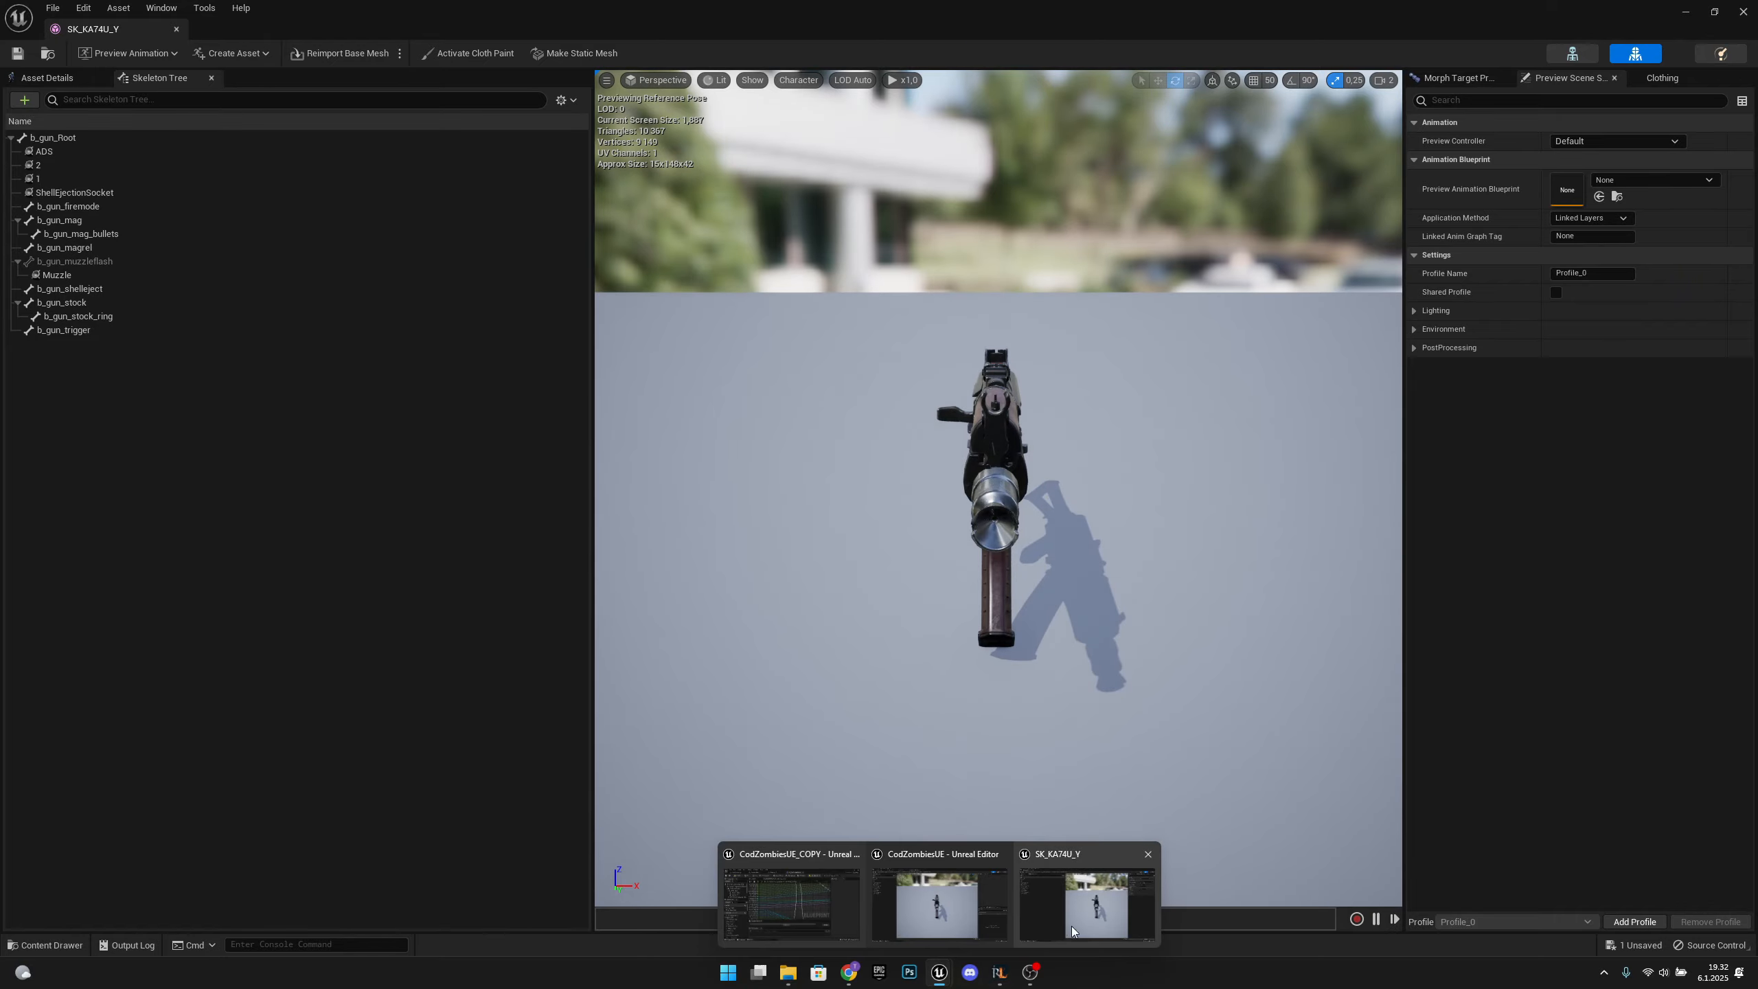
{"action": "left_click", "coordinate": [1095, 901]}
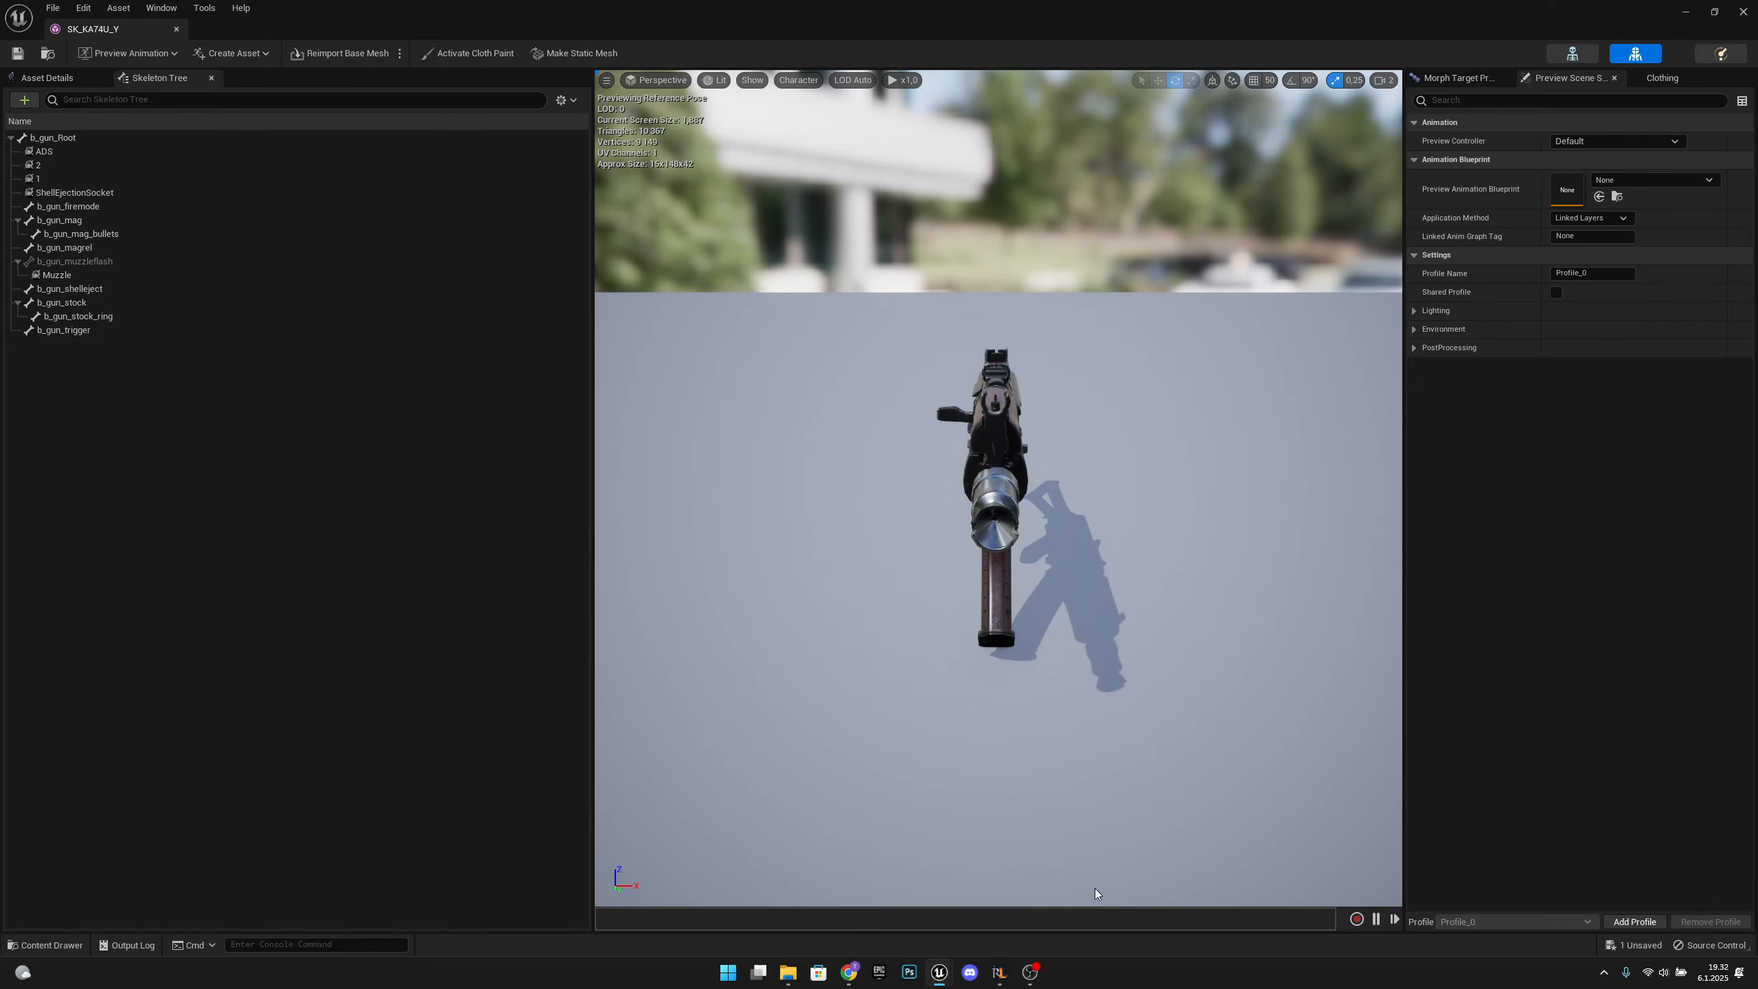
Close the SK_KA74U_Y mesh editor and view the rifle from the side in SK_KA74U_Y_Skeleton.
{"action": "left_click", "coordinate": [176, 29]}
{"action": "key", "text": "a"}
{"action": "right_click_drag", "start_coordinate": [901, 443], "coordinate": [1218, 465]}
{"action": "right_click_drag", "start_coordinate": [692, 448], "coordinate": [785, 448]}
{"action": "right_click_drag", "start_coordinate": [802, 317], "coordinate": [1059, 320]}
Create the animation SK_KA74U_Y_Skeleton_Sequence from the current pose in the FirstPerson/Blueprints/Animations/Weapon_Anims folder.
{"action": "left_click", "coordinate": [331, 54]}
{"action": "mouse_move", "coordinate": [351, 91]}
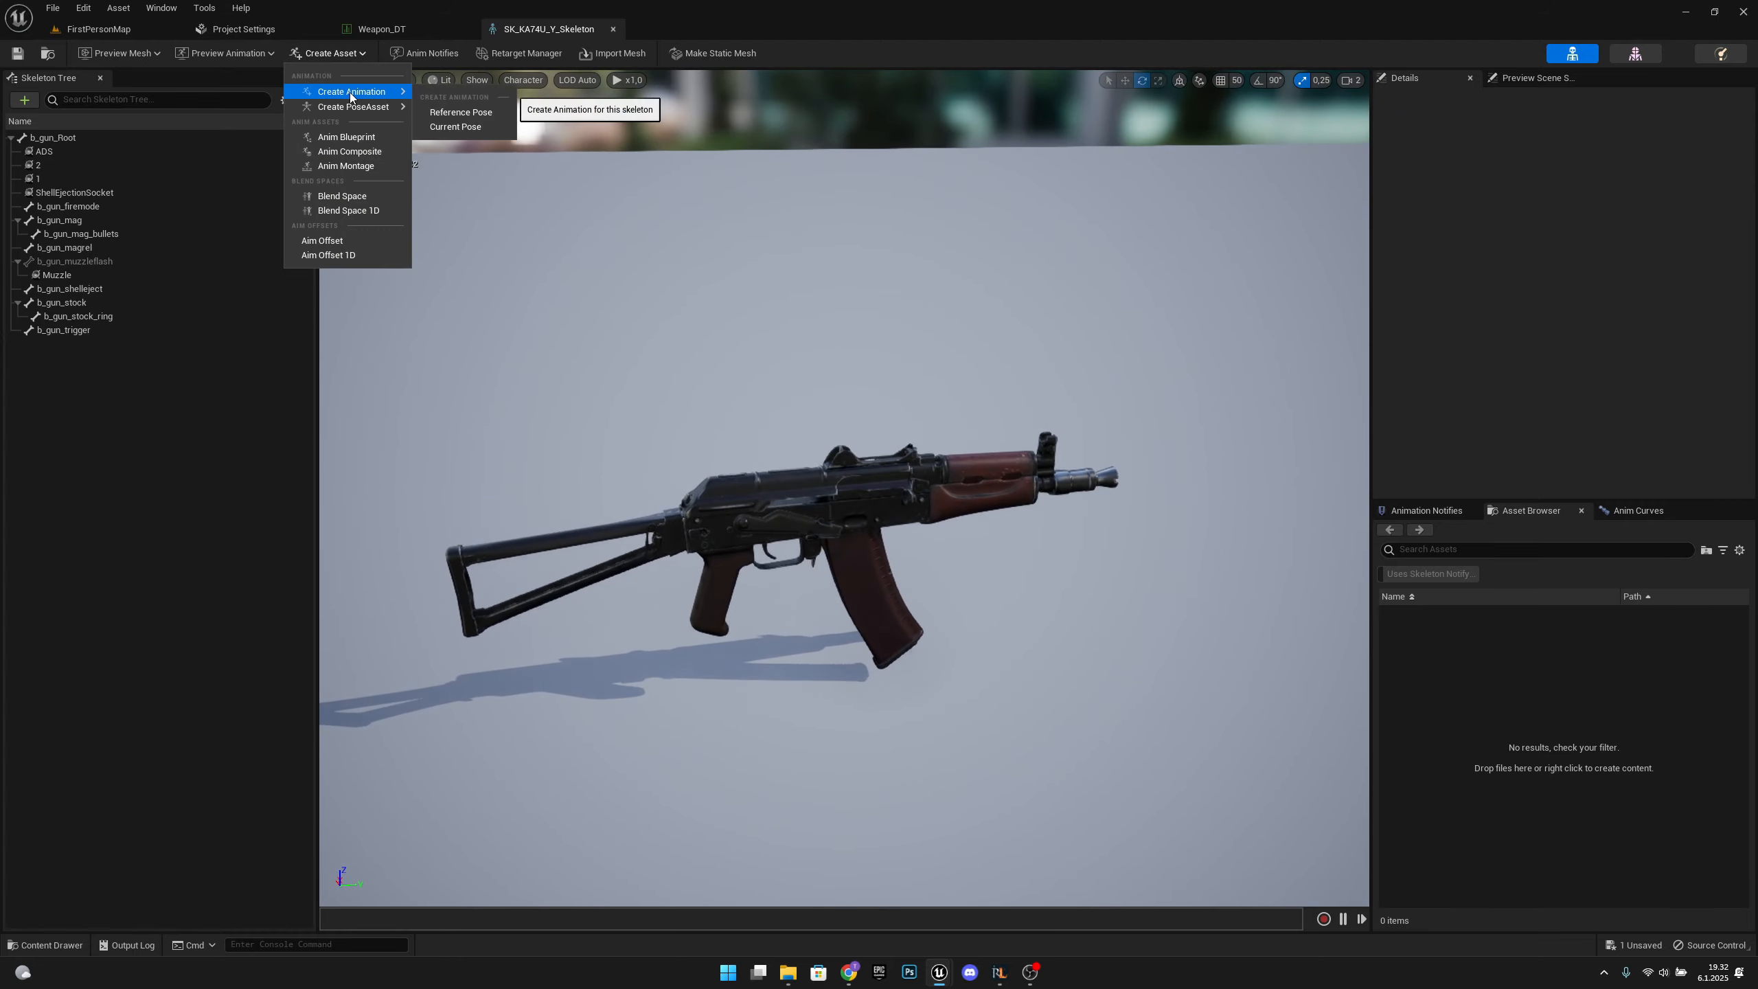
{"action": "left_click", "coordinate": [443, 125]}
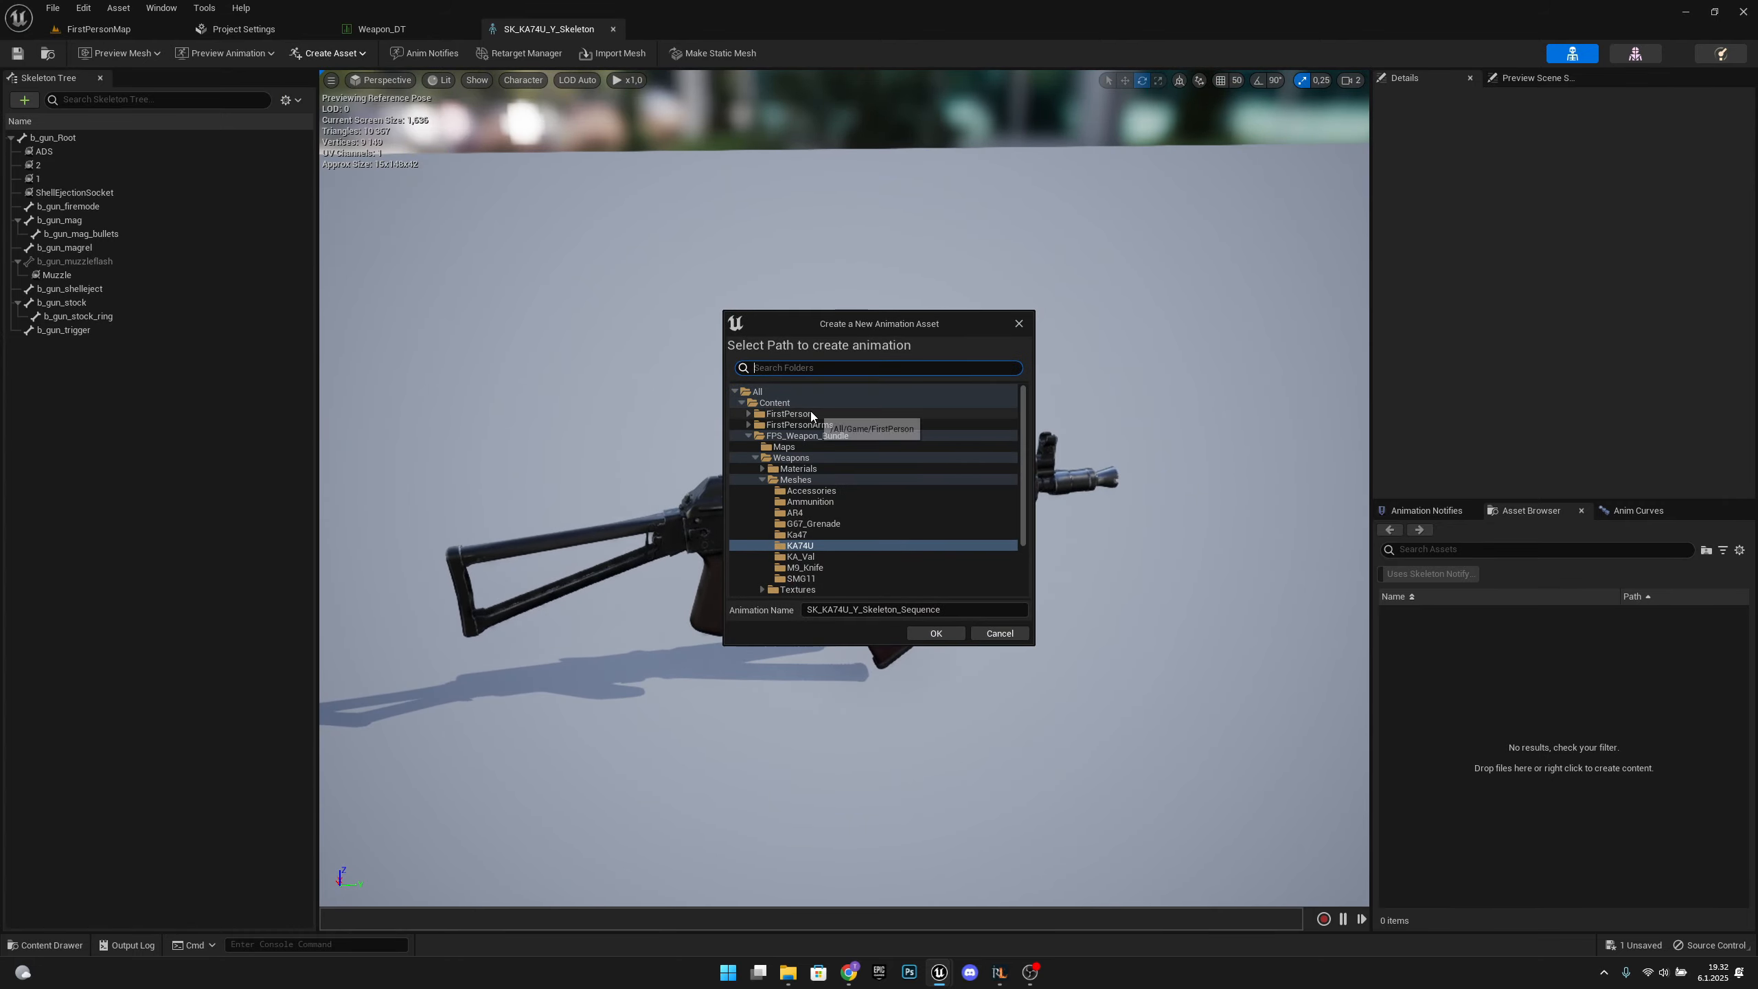
{"action": "double_click", "coordinate": [789, 413]}
{"action": "double_click", "coordinate": [792, 424]}
{"action": "double_click", "coordinate": [802, 436]}
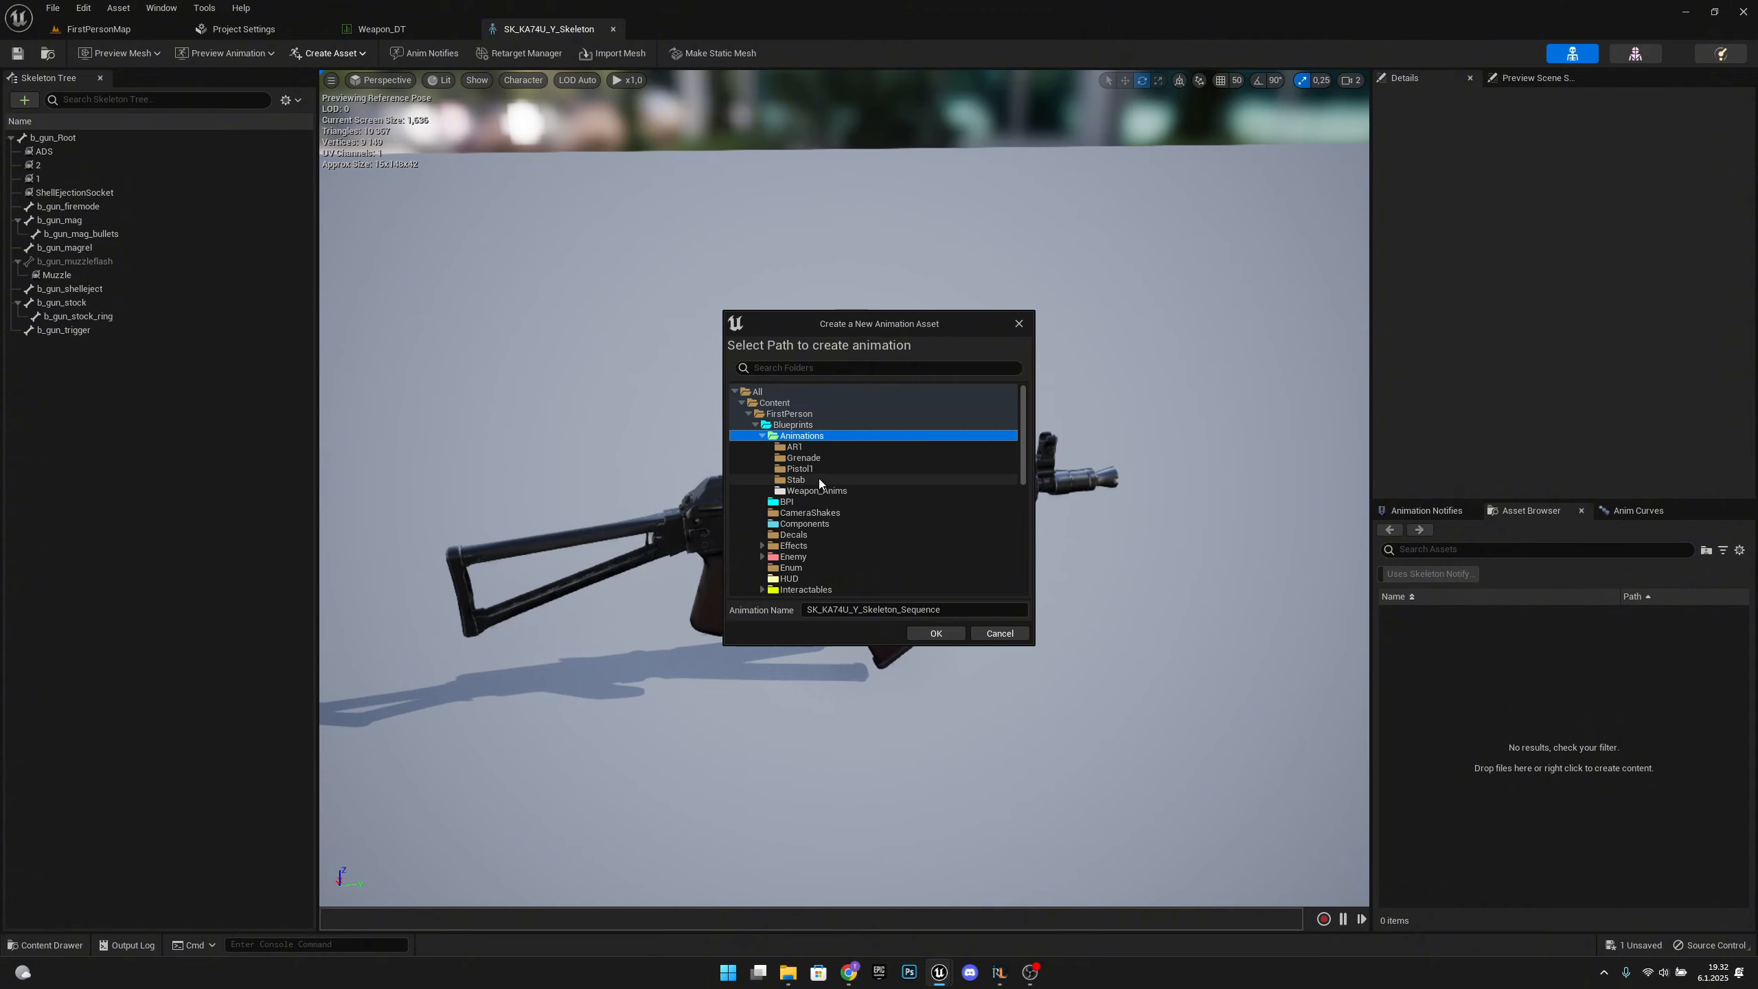
{"action": "left_click", "coordinate": [817, 489]}
{"action": "left_click", "coordinate": [935, 632]}
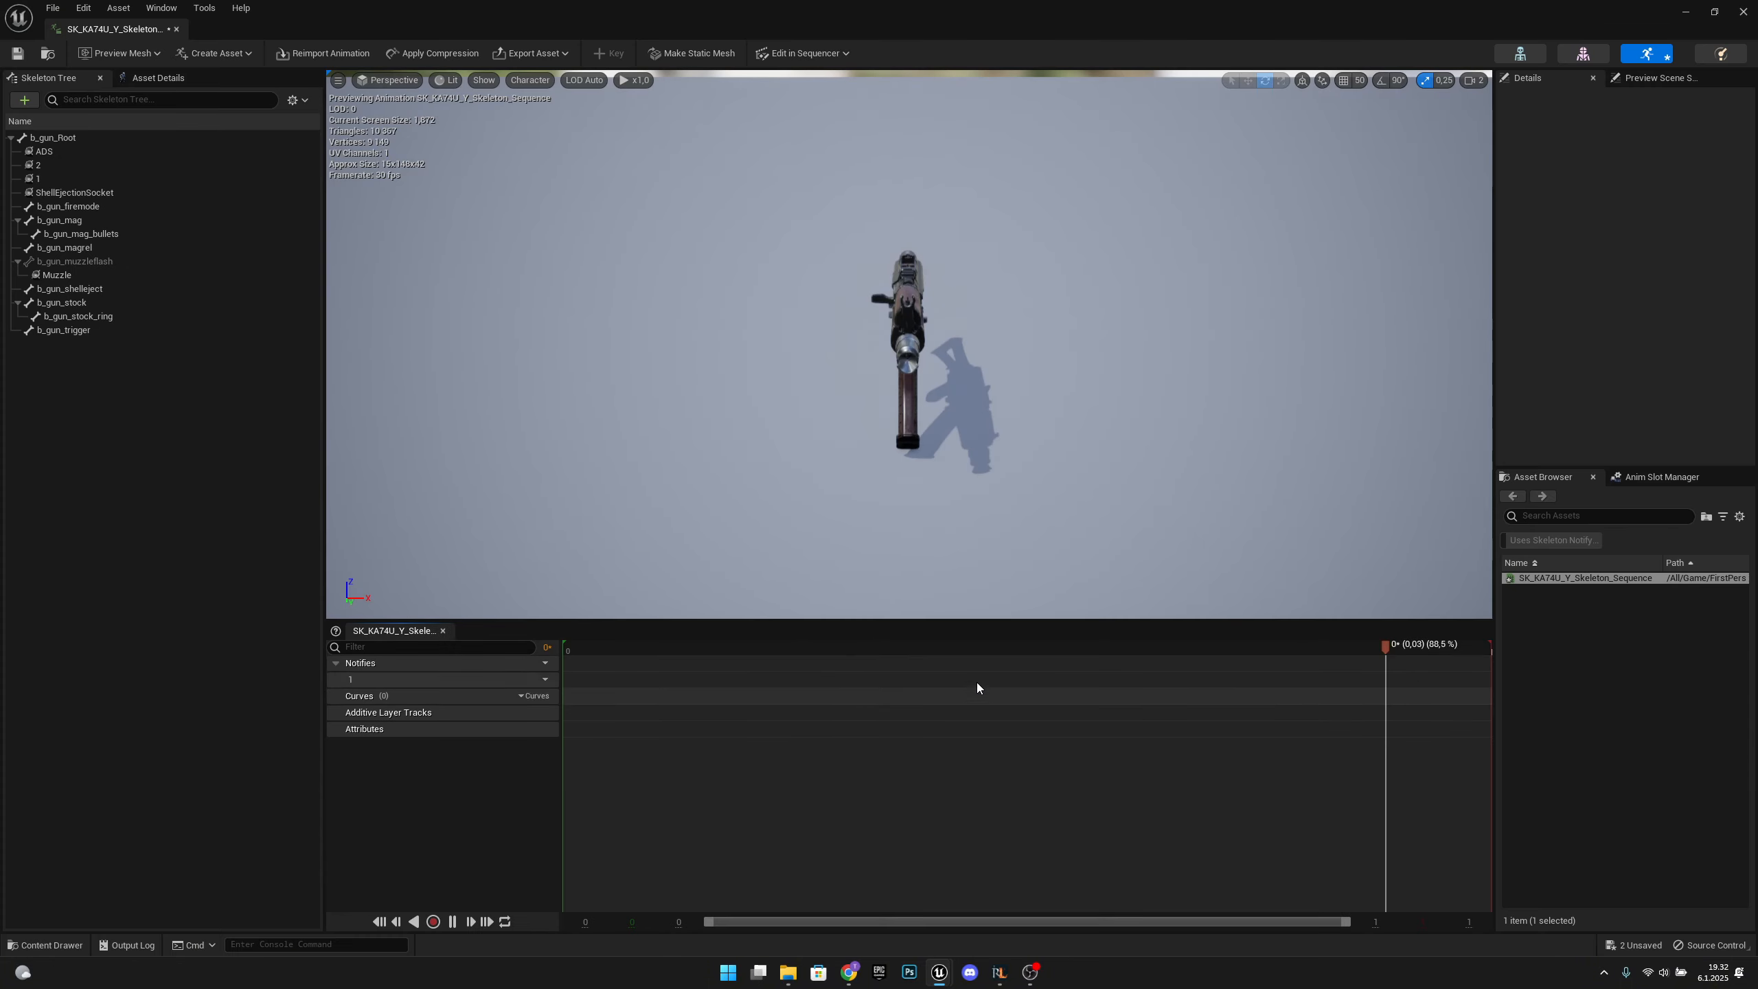
Record a NewAnimation sequence into the Weapon_Anims folder at 30 fps with a 0.2-second maximum duration, and open it.
{"action": "left_click", "coordinate": [965, 654]}
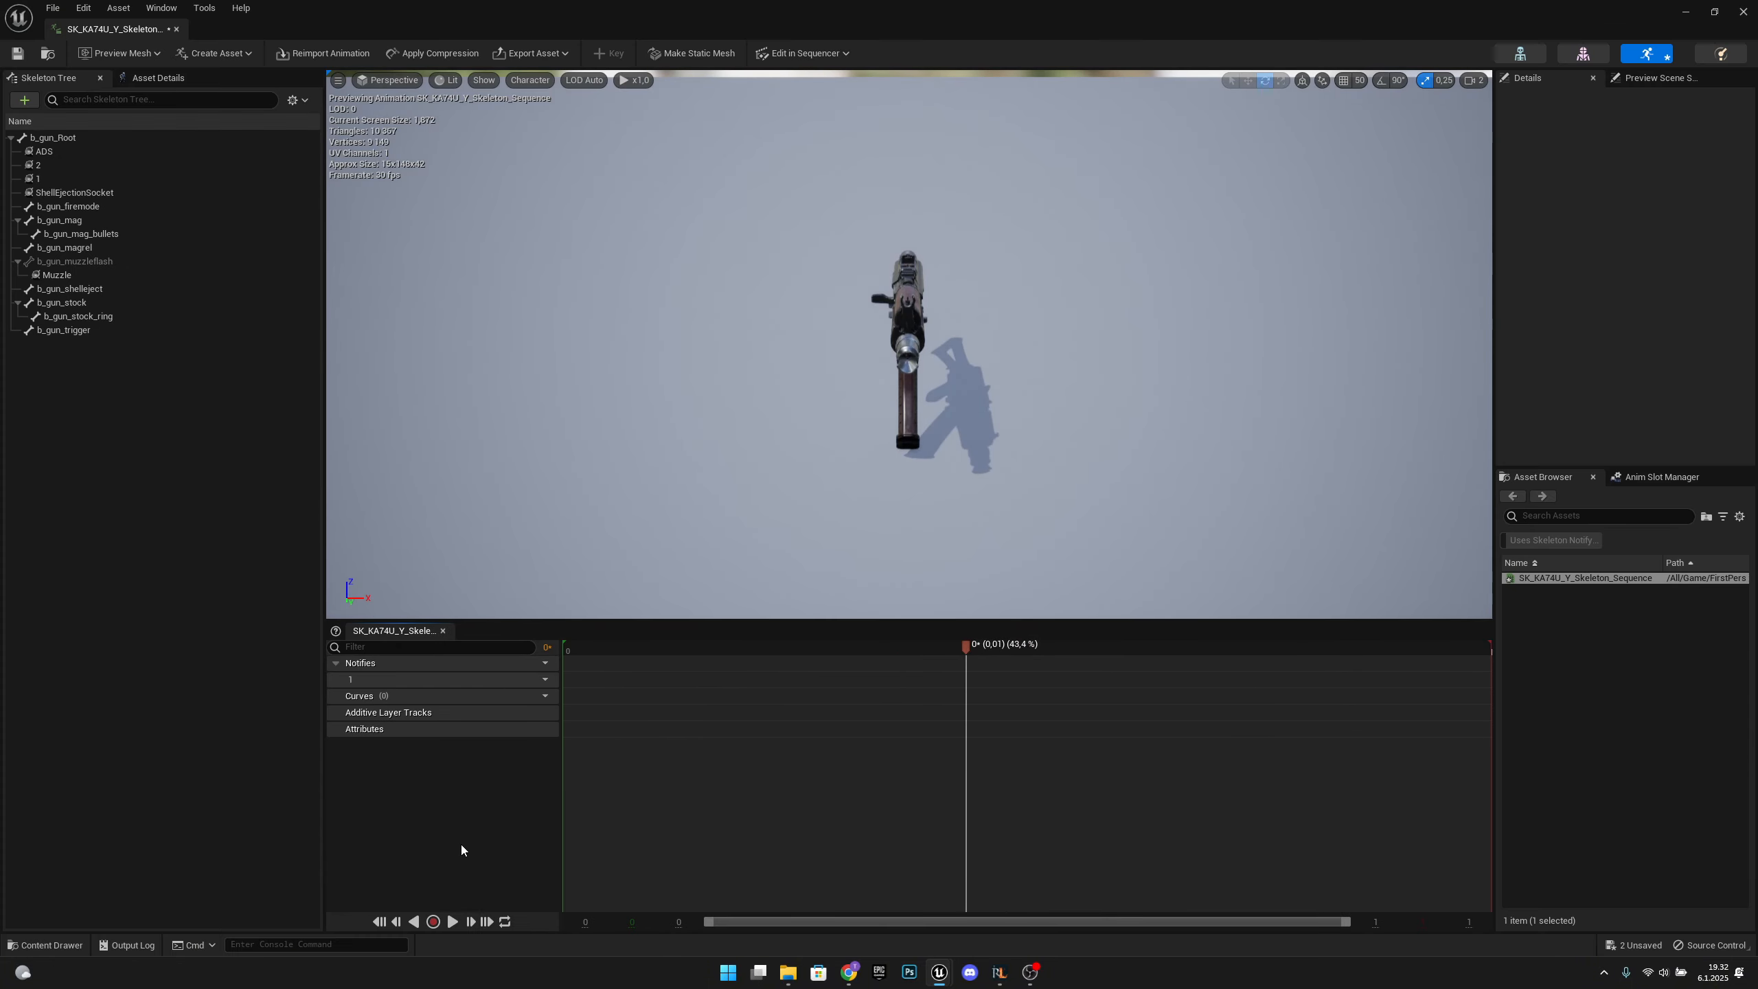
{"action": "left_click", "coordinate": [433, 922]}
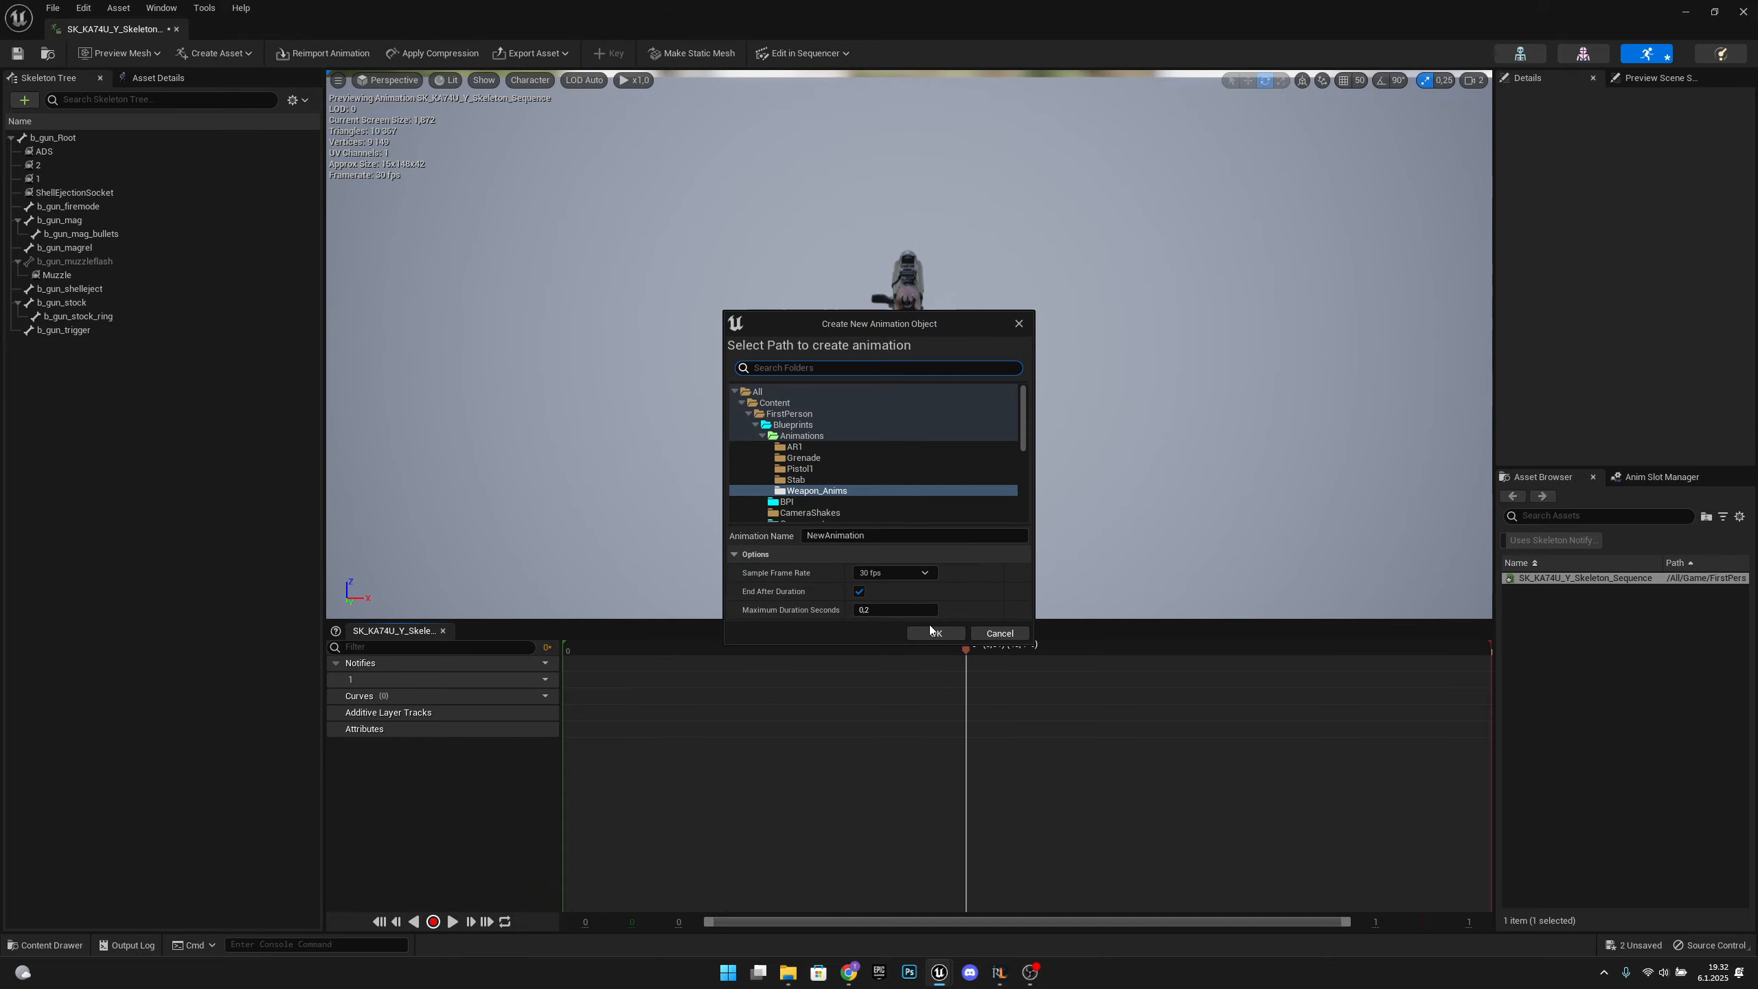
{"action": "left_click", "coordinate": [934, 631]}
{"action": "left_click", "coordinate": [1578, 589]}
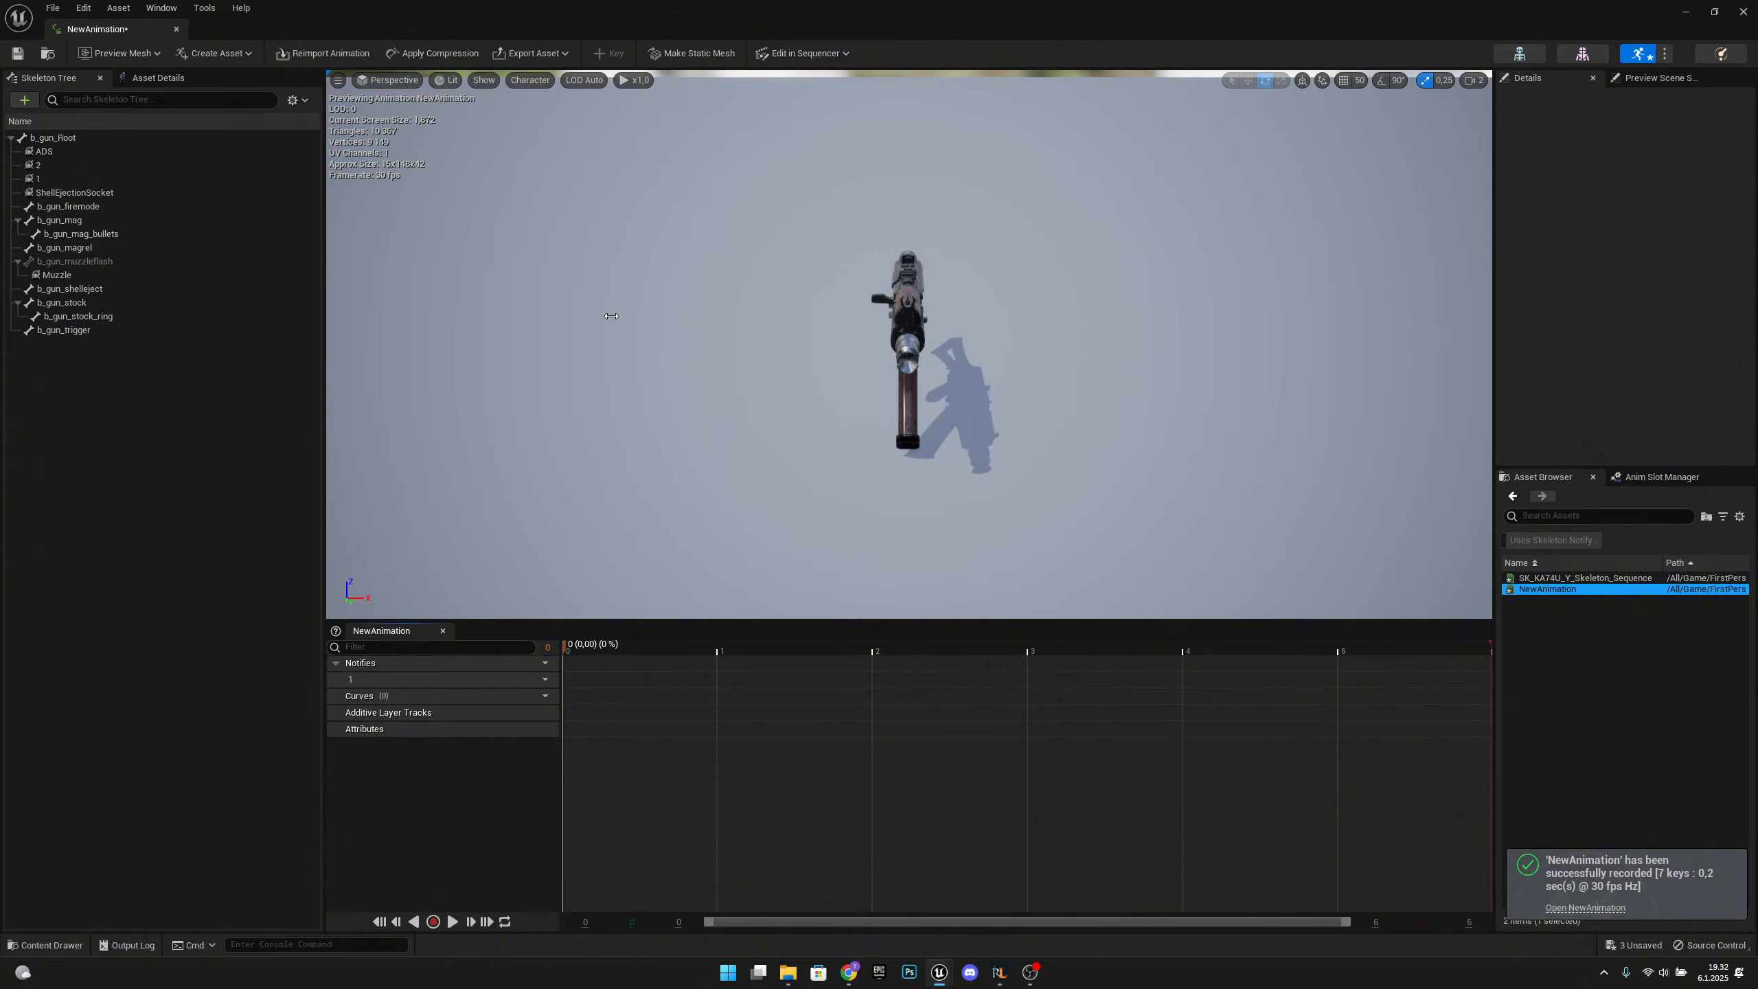
Key the b_gun_shelleject bone in its rest position at frames 0 and 3 of NewAnimation.
{"action": "left_click_drag", "start_coordinate": [612, 316], "coordinate": [796, 325]}
{"action": "scroll", "coordinate": [865, 329], "scroll_direction": "up", "scroll_amount": 6}
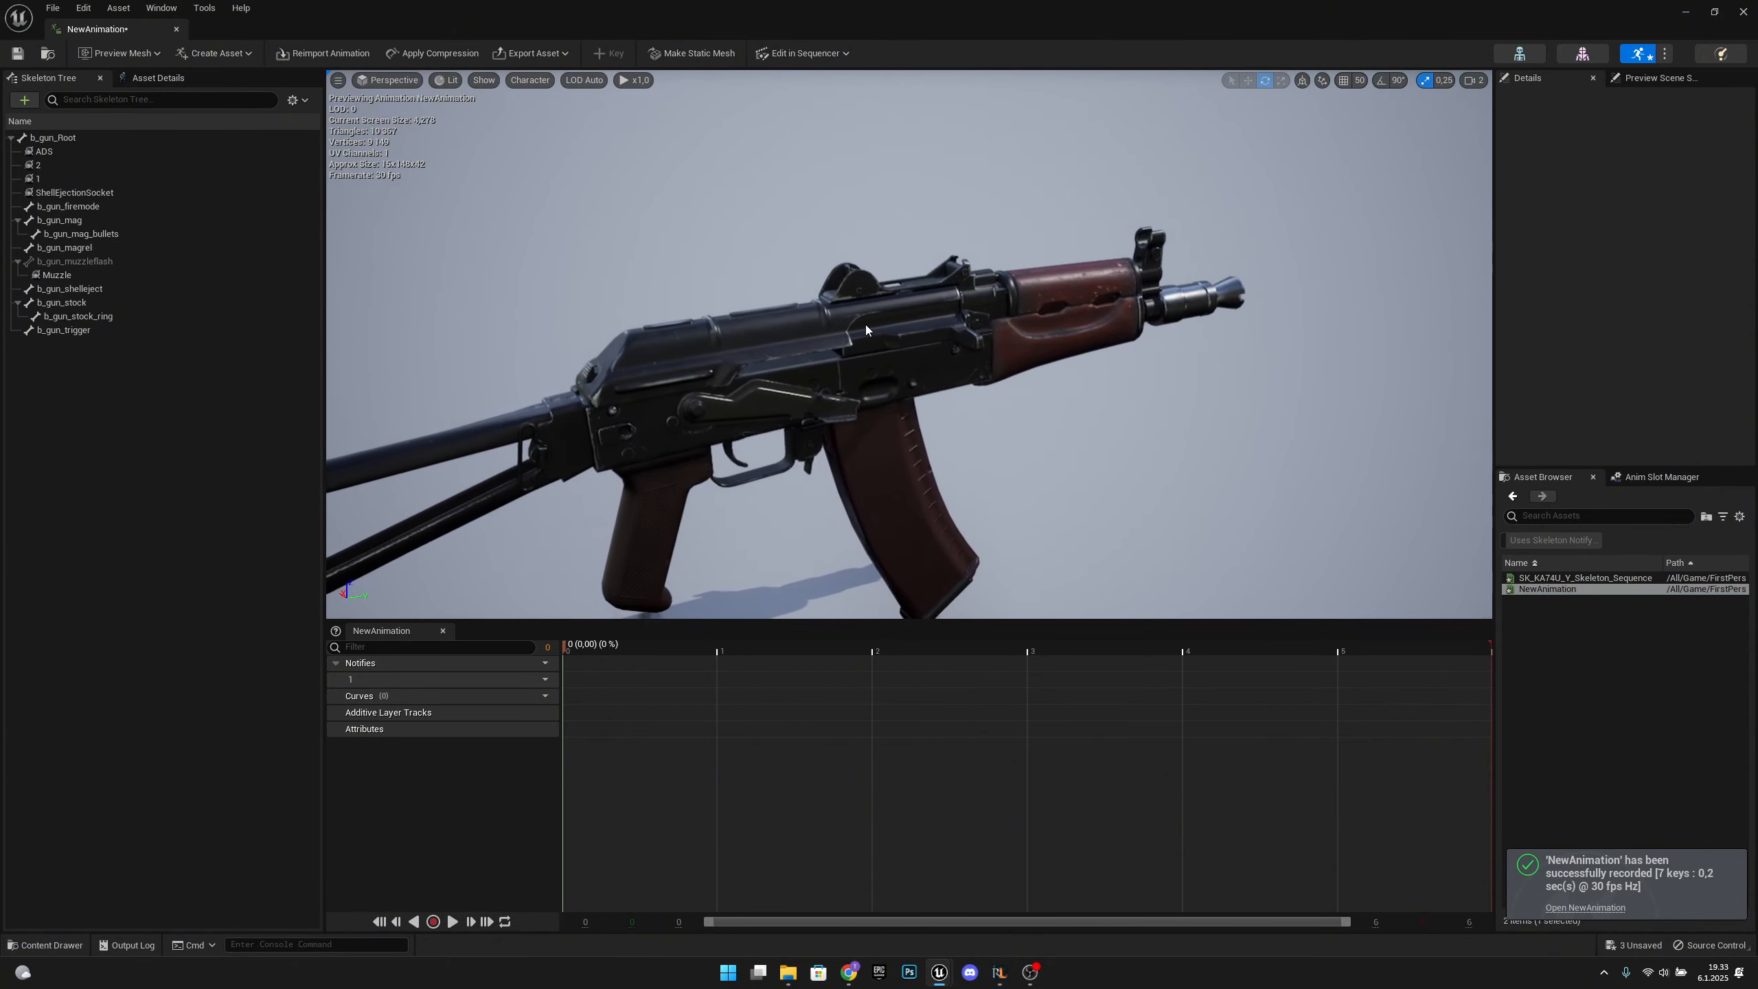
{"action": "left_click", "coordinate": [73, 291]}
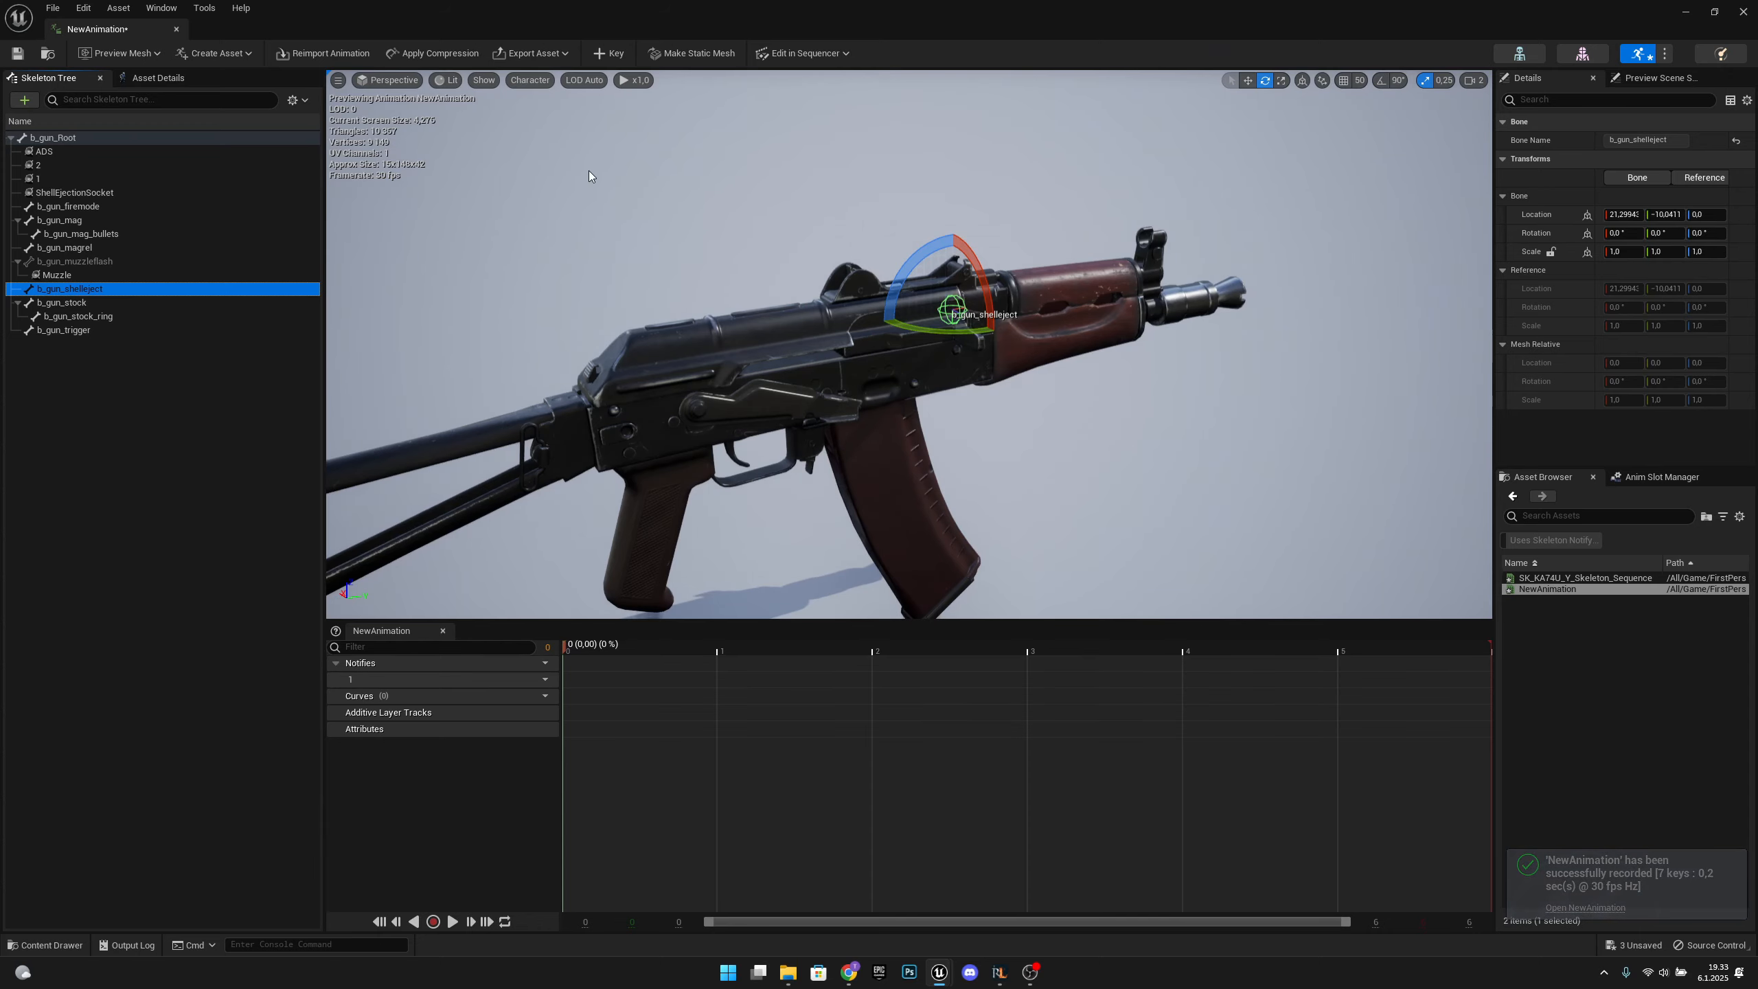
{"action": "left_click", "coordinate": [609, 53]}
{"action": "left_click", "coordinate": [1028, 656]}
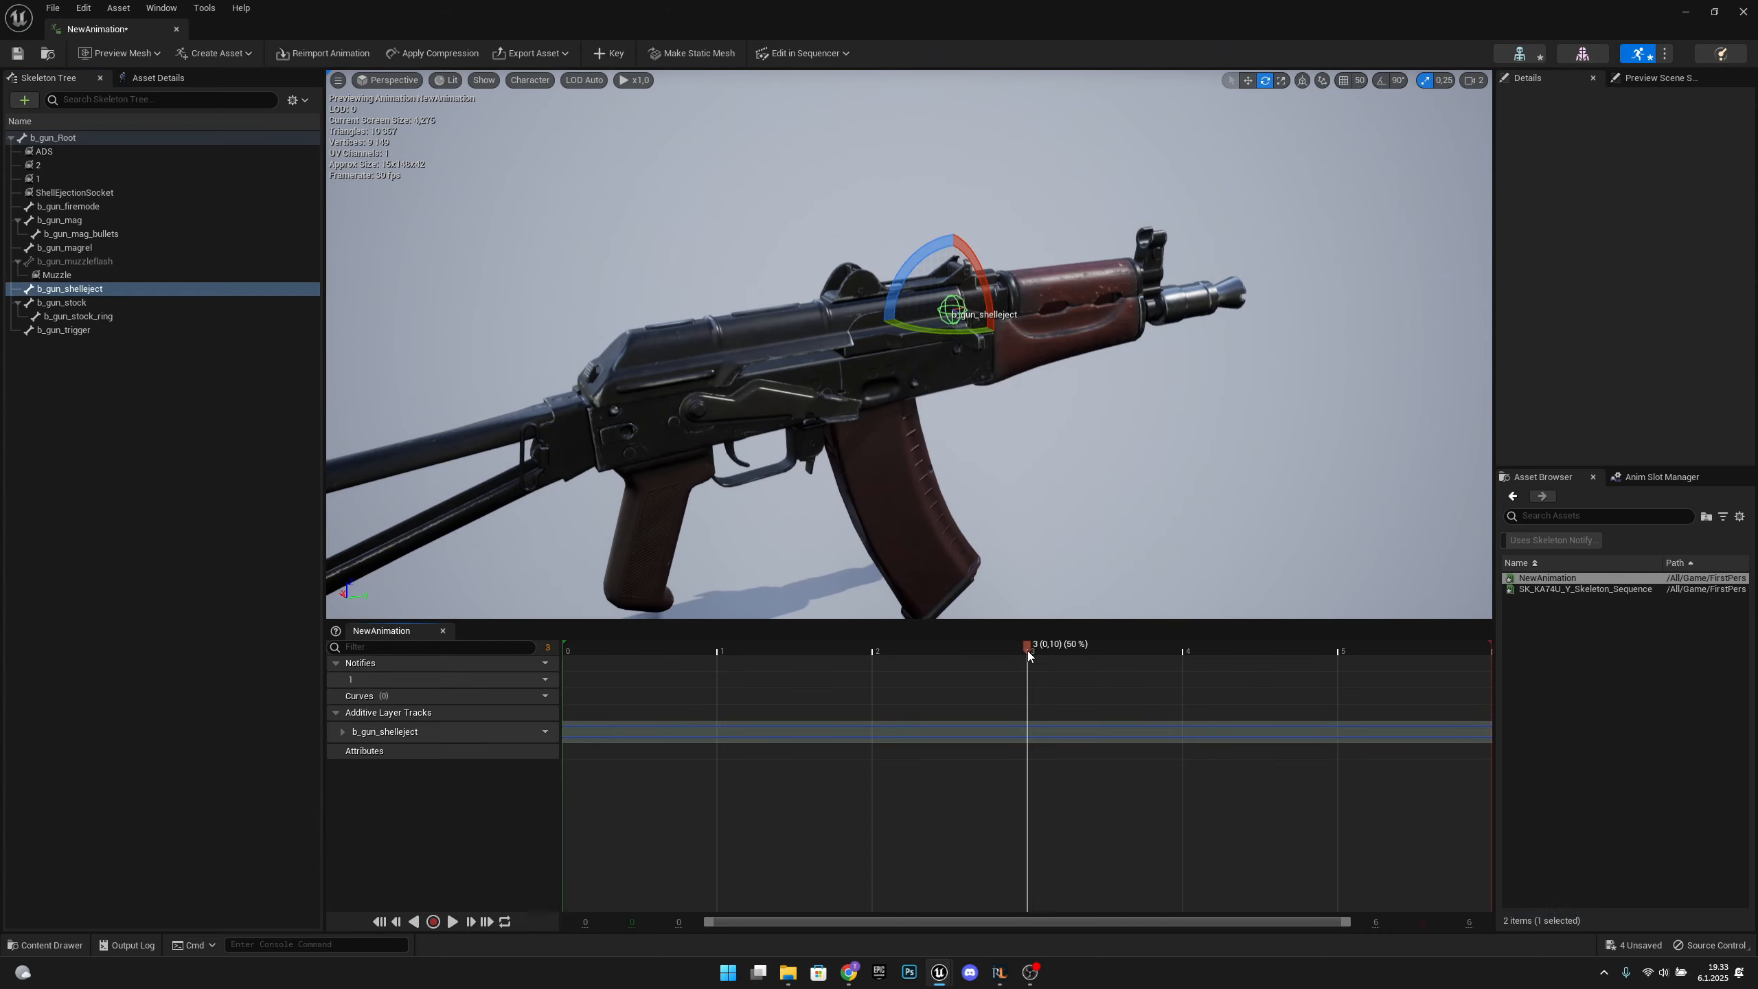
Key b_gun_shelleject slid back toward the stock at frame 1, preview the playback, and save and close the animation.
{"action": "left_click", "coordinate": [716, 649]}
{"action": "key", "text": "w"}
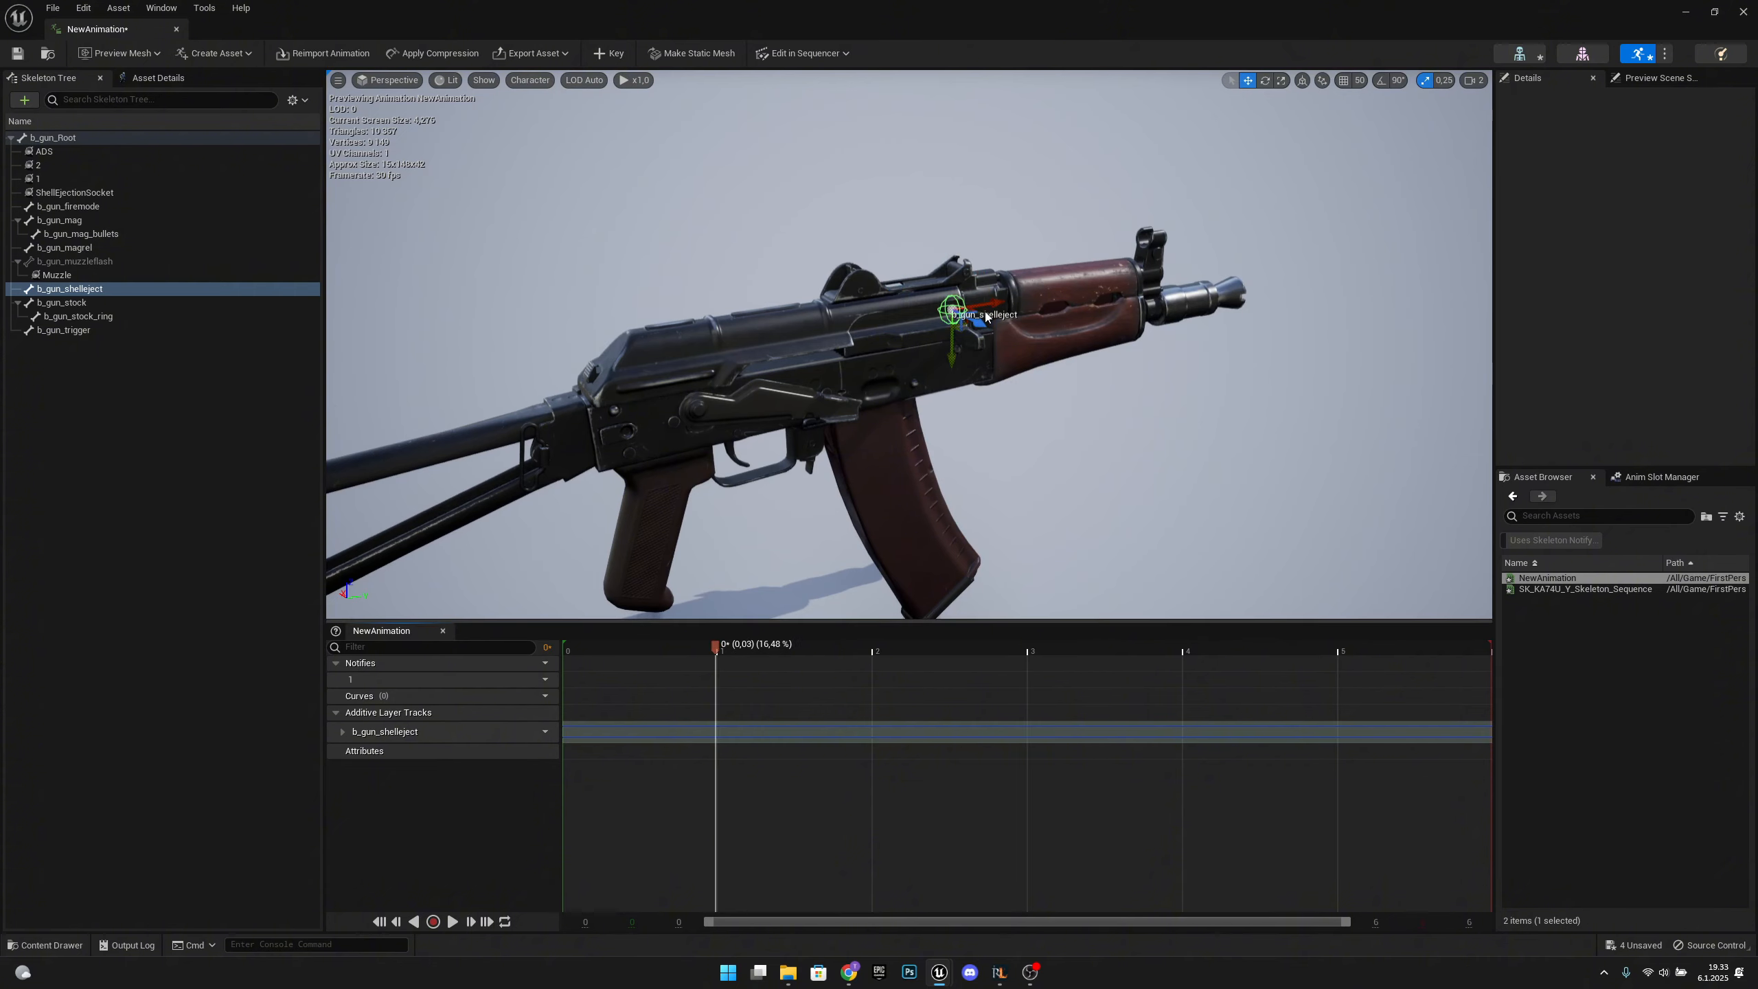
{"action": "left_click_drag", "start_coordinate": [987, 301], "coordinate": [872, 326]}
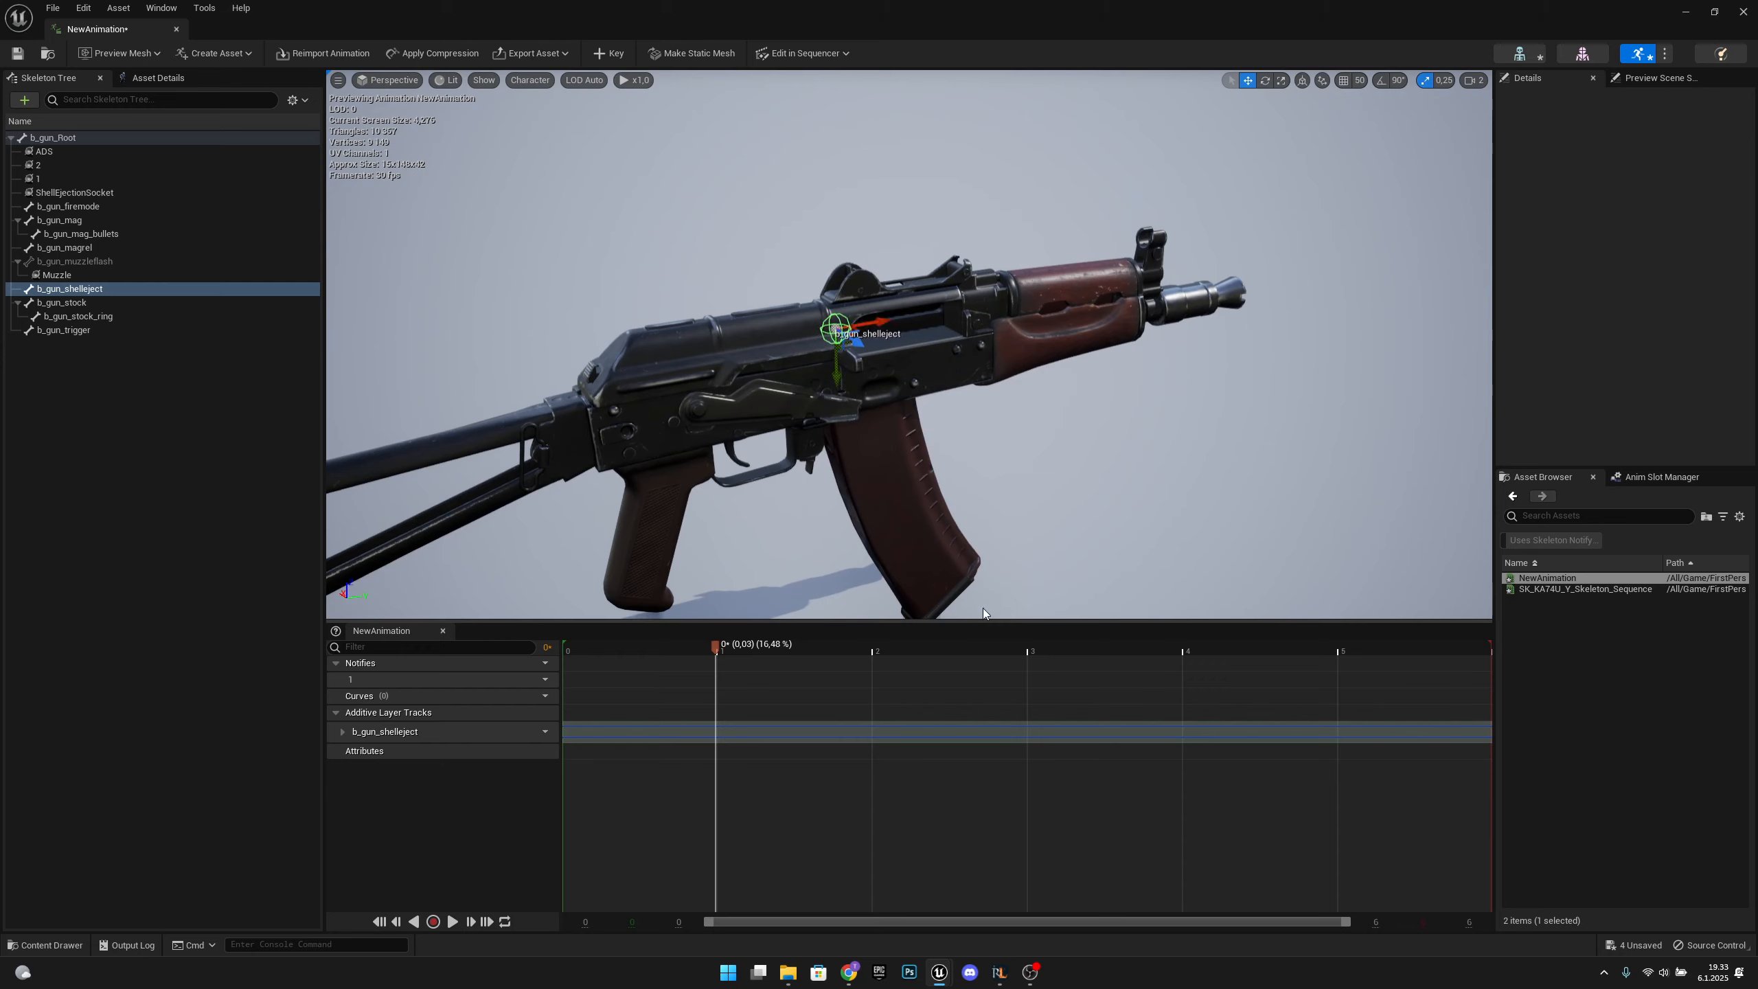
{"action": "left_click", "coordinate": [609, 53]}
{"action": "key", "text": "space"}
{"action": "key", "text": "space"}
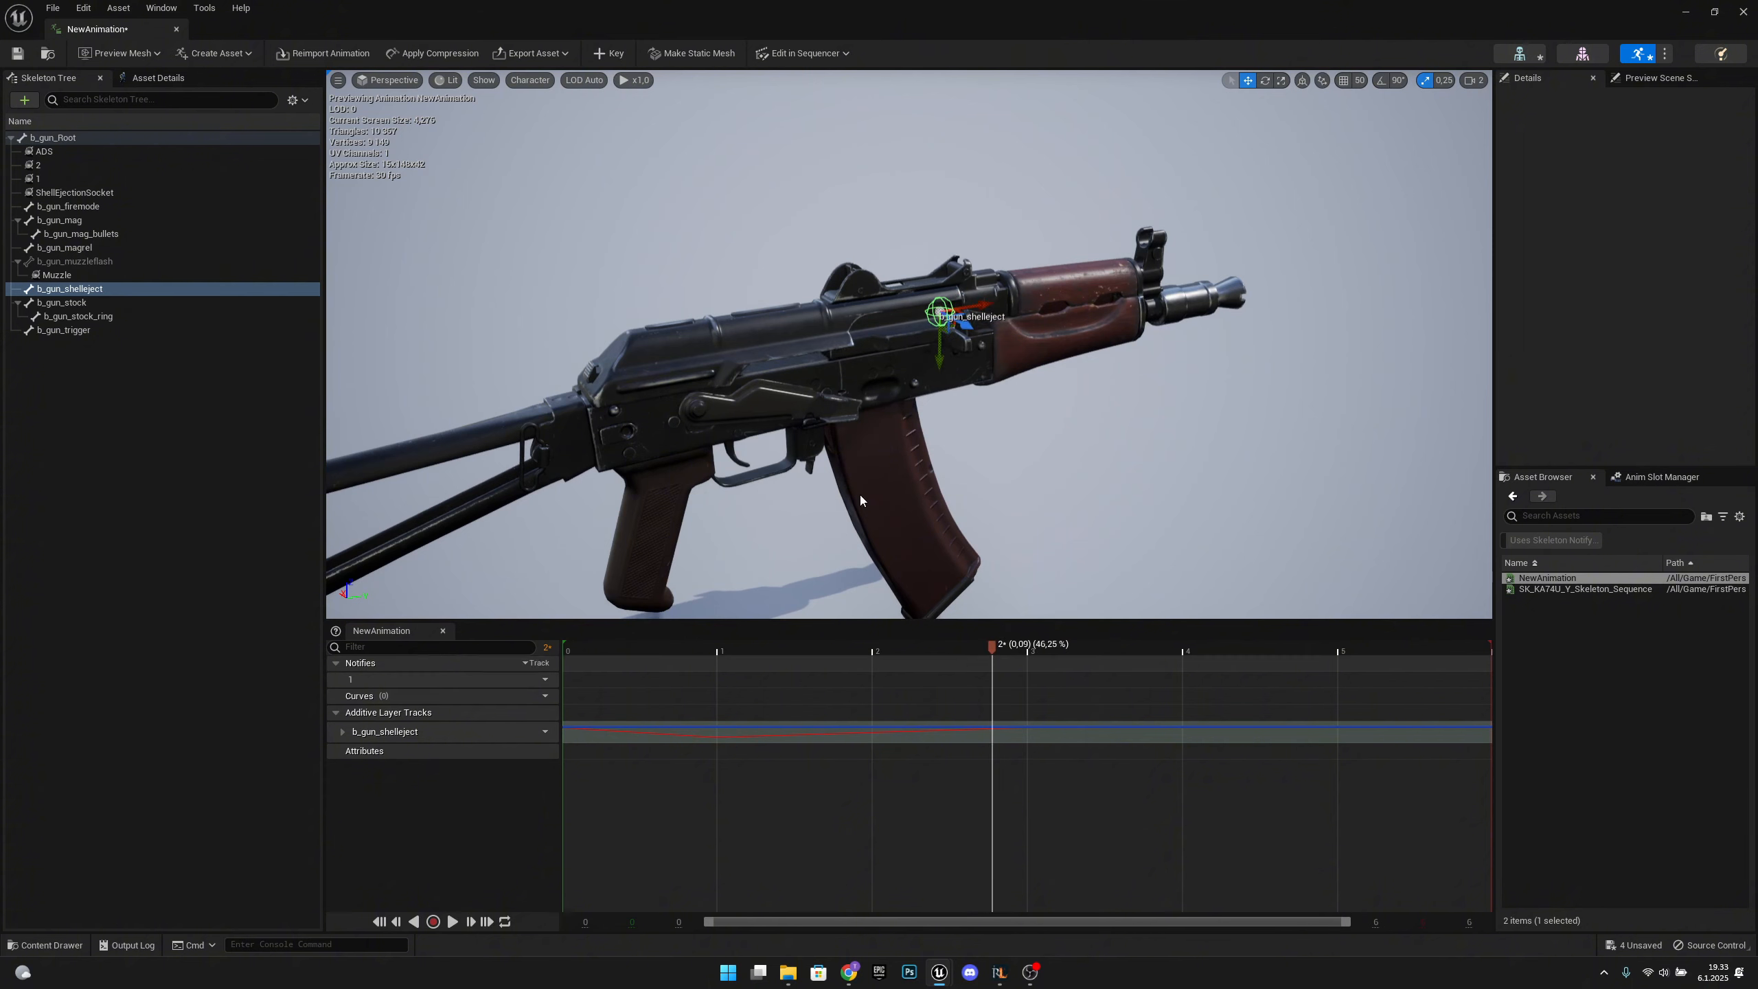
{"action": "left_click", "coordinate": [30, 55]}
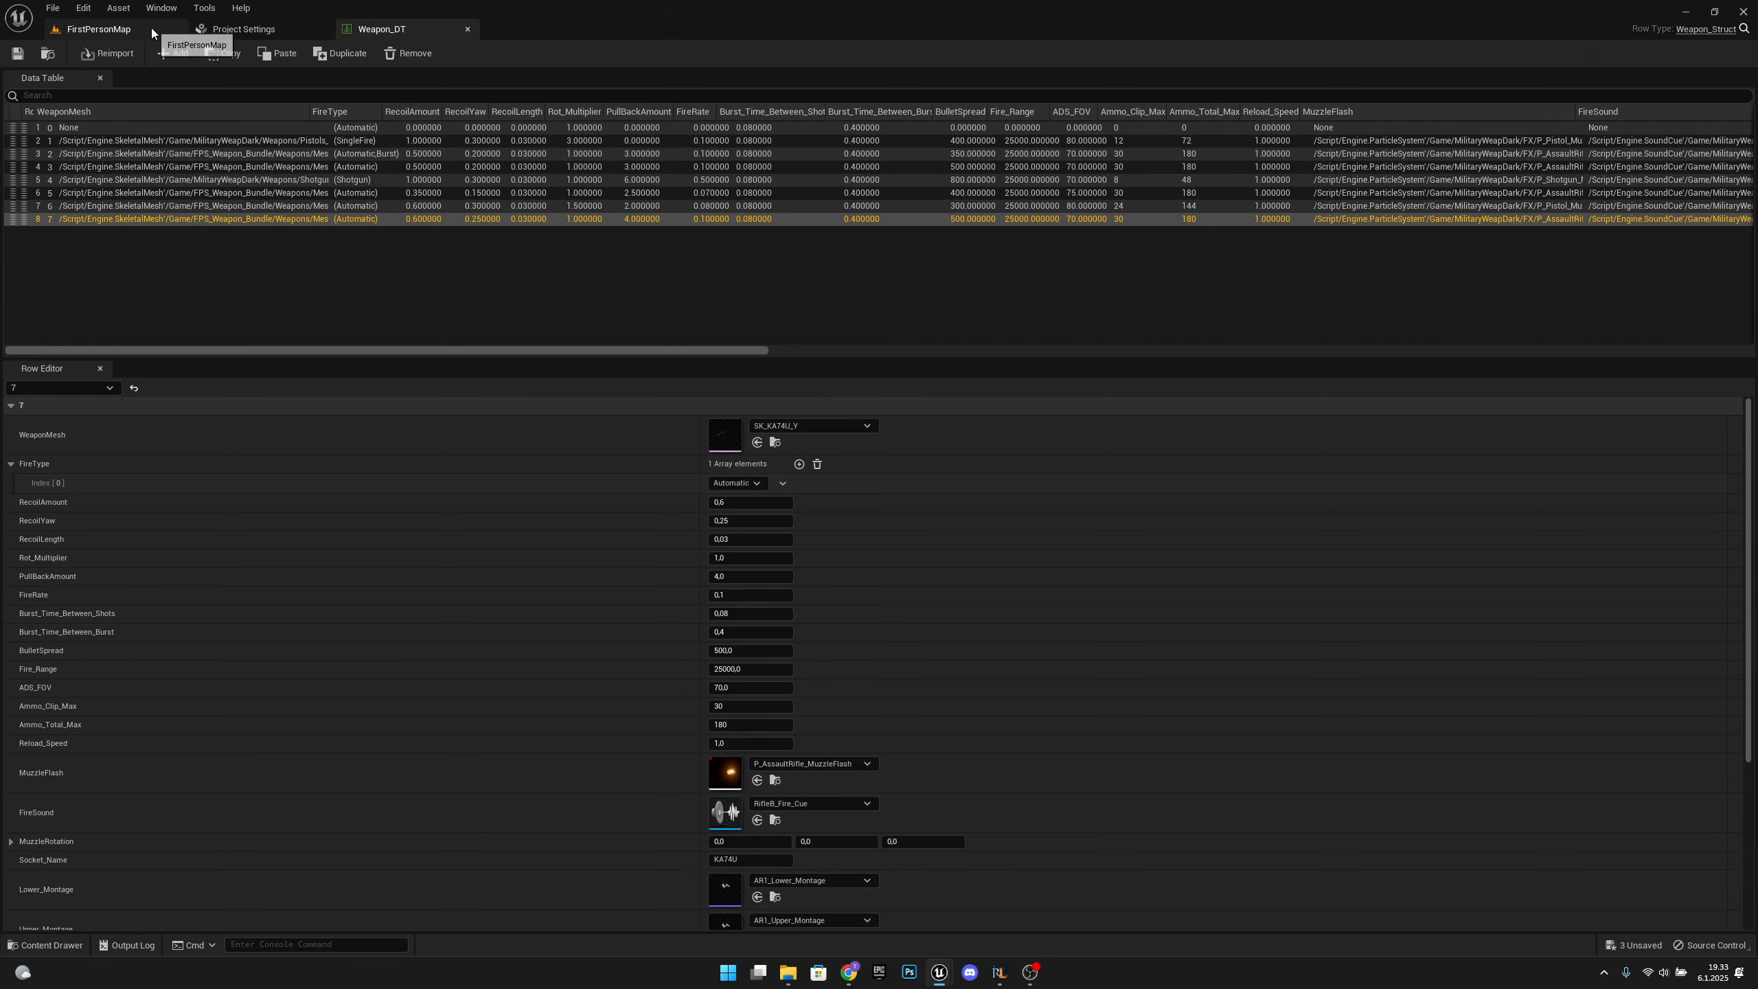
Force-delete SK_KA74U_Y_Skeleton_Sequence from the Animations/Weapon_Anims folder.
{"action": "left_click", "coordinate": [99, 28]}
{"action": "scroll", "coordinate": [124, 774], "scroll_direction": "up", "scroll_amount": 10}
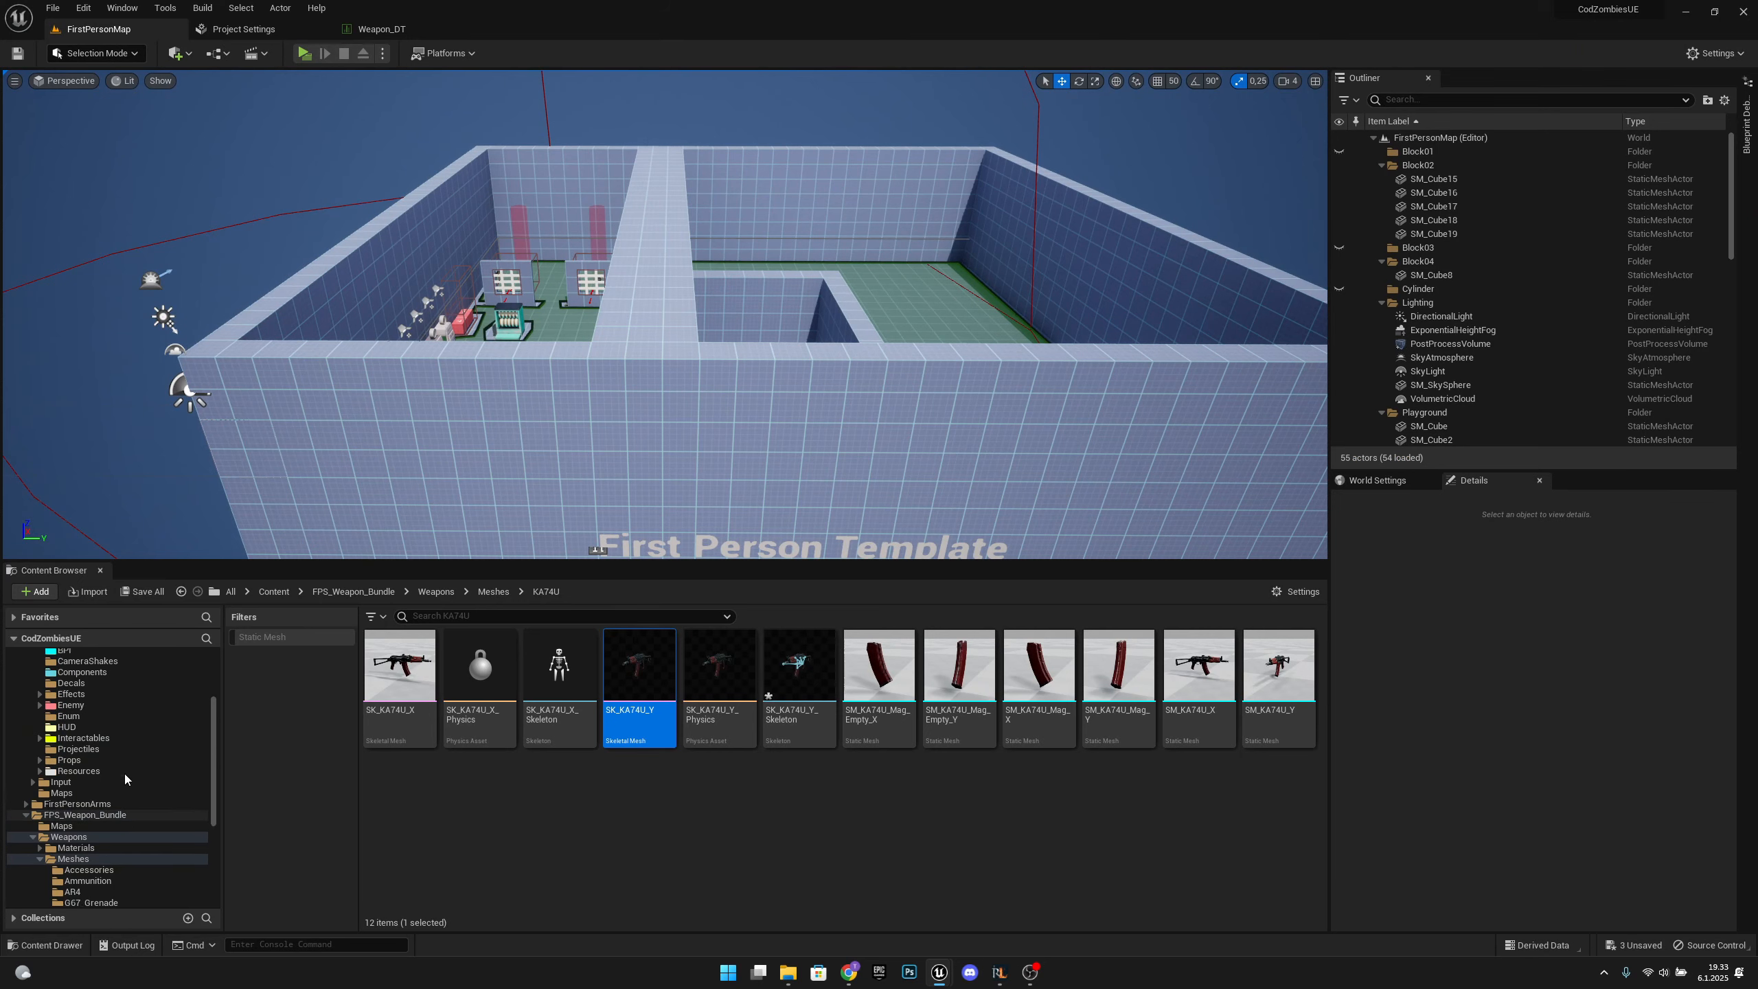
{"action": "left_click", "coordinate": [119, 753]}
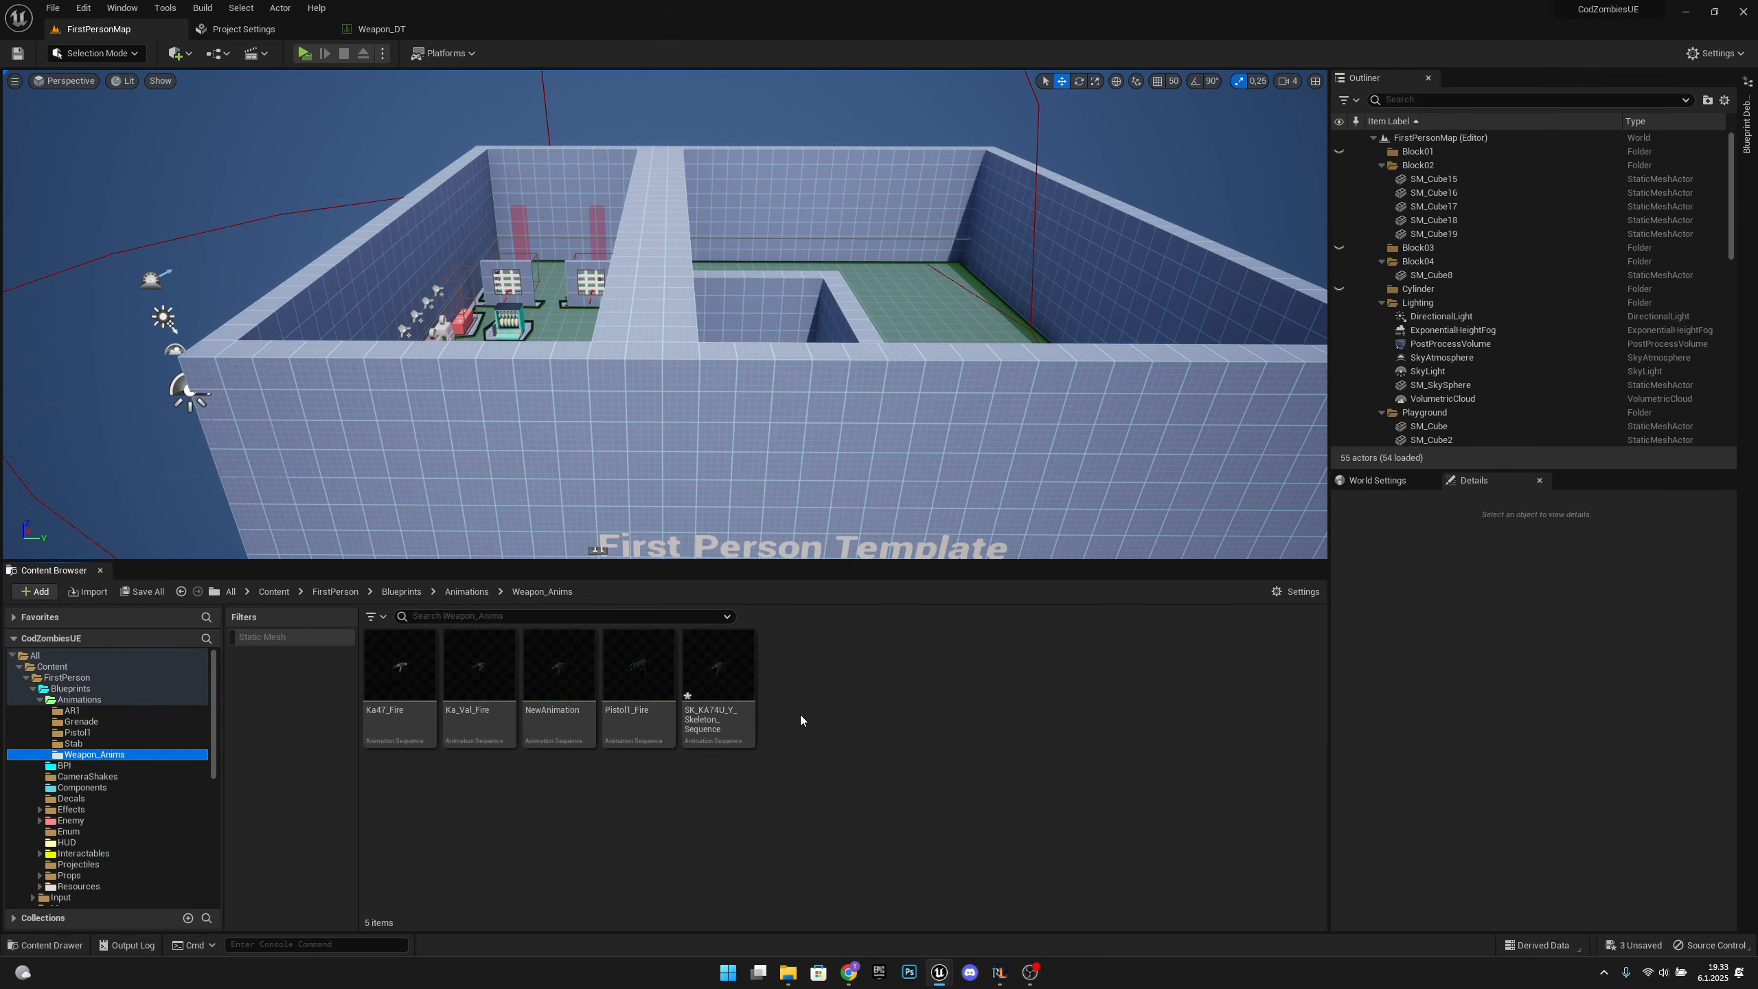
{"action": "left_click", "coordinate": [718, 686]}
{"action": "key", "text": "Delete"}
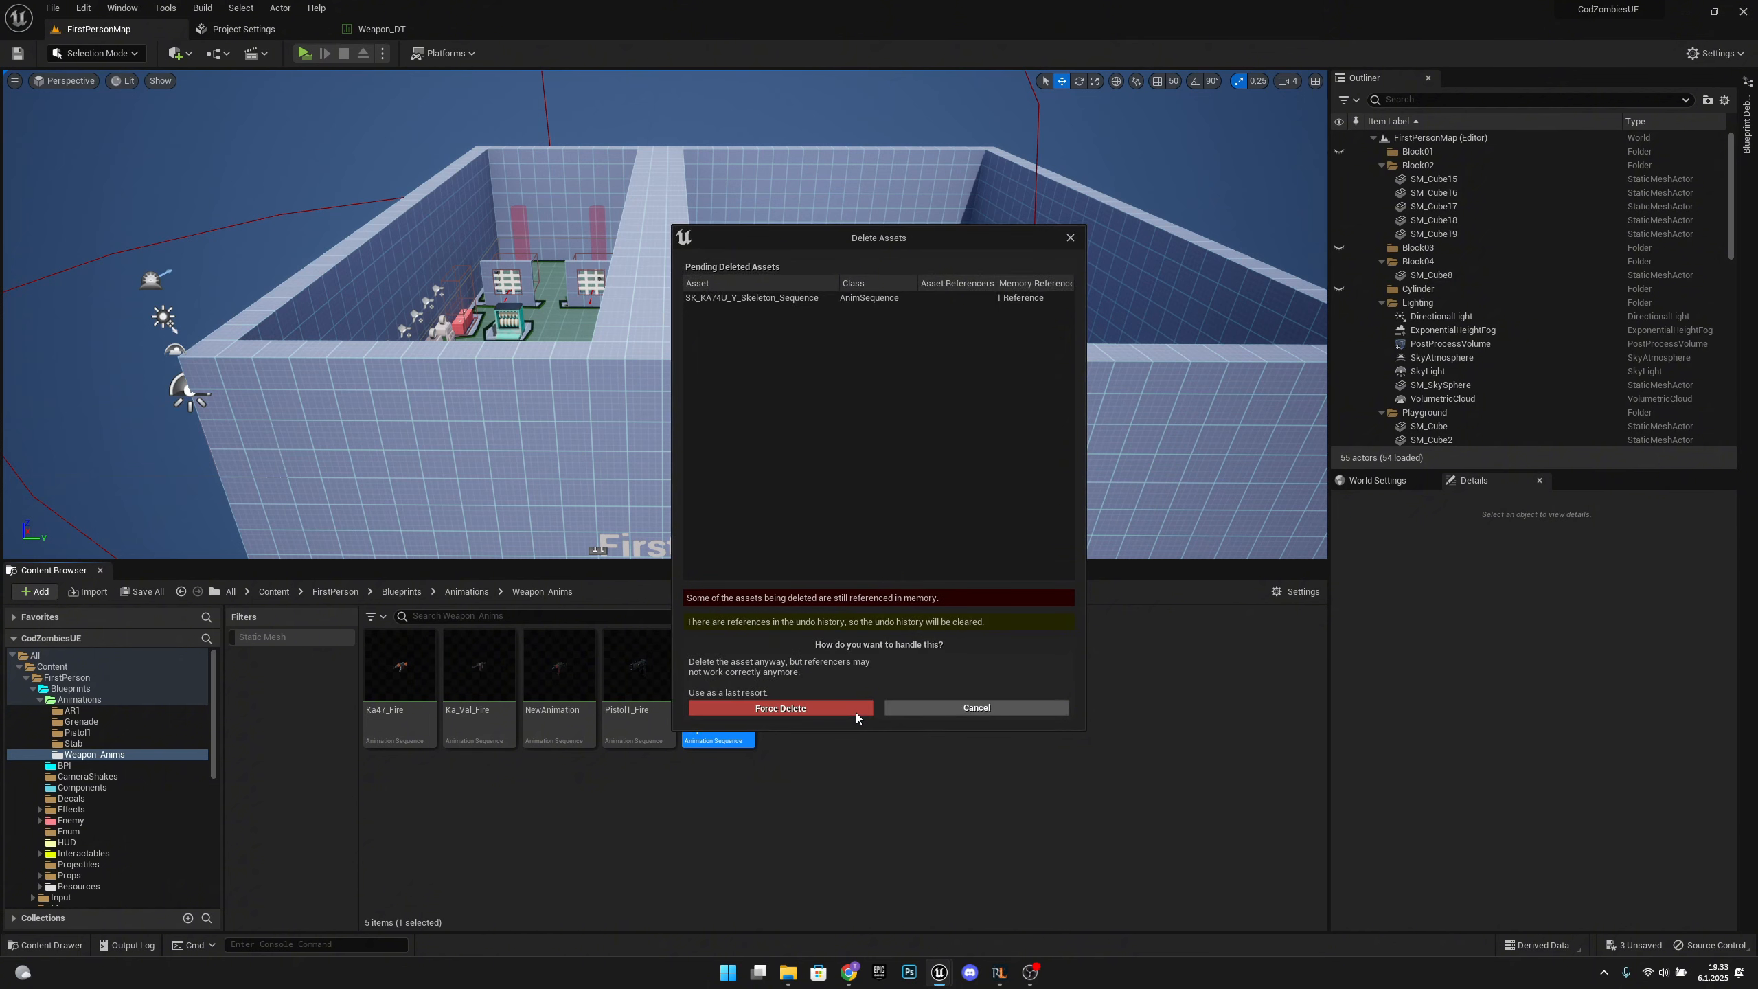
{"action": "left_click", "coordinate": [852, 705]}
Rename the NewAnimation asset as Ka74U_Fire.
{"action": "left_click", "coordinate": [558, 685]}
{"action": "key", "text": "F2"}
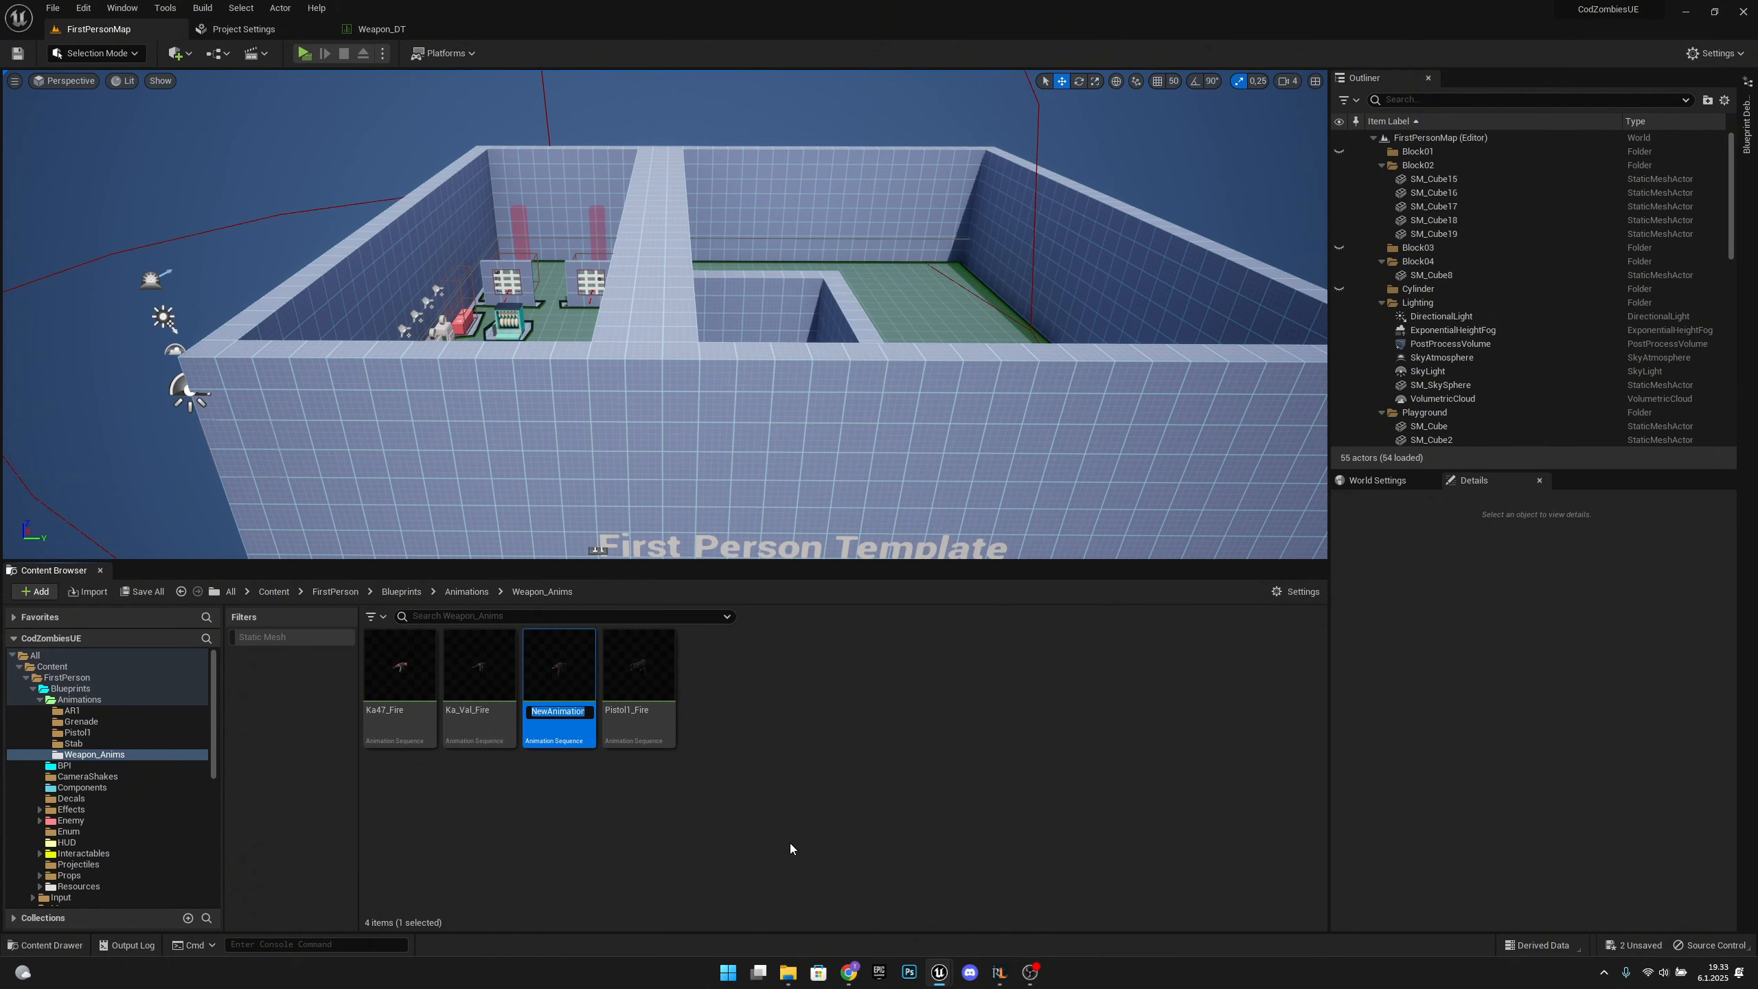
{"action": "type", "text": "Ka74U_Fire"}
{"action": "key", "text": "Return"}
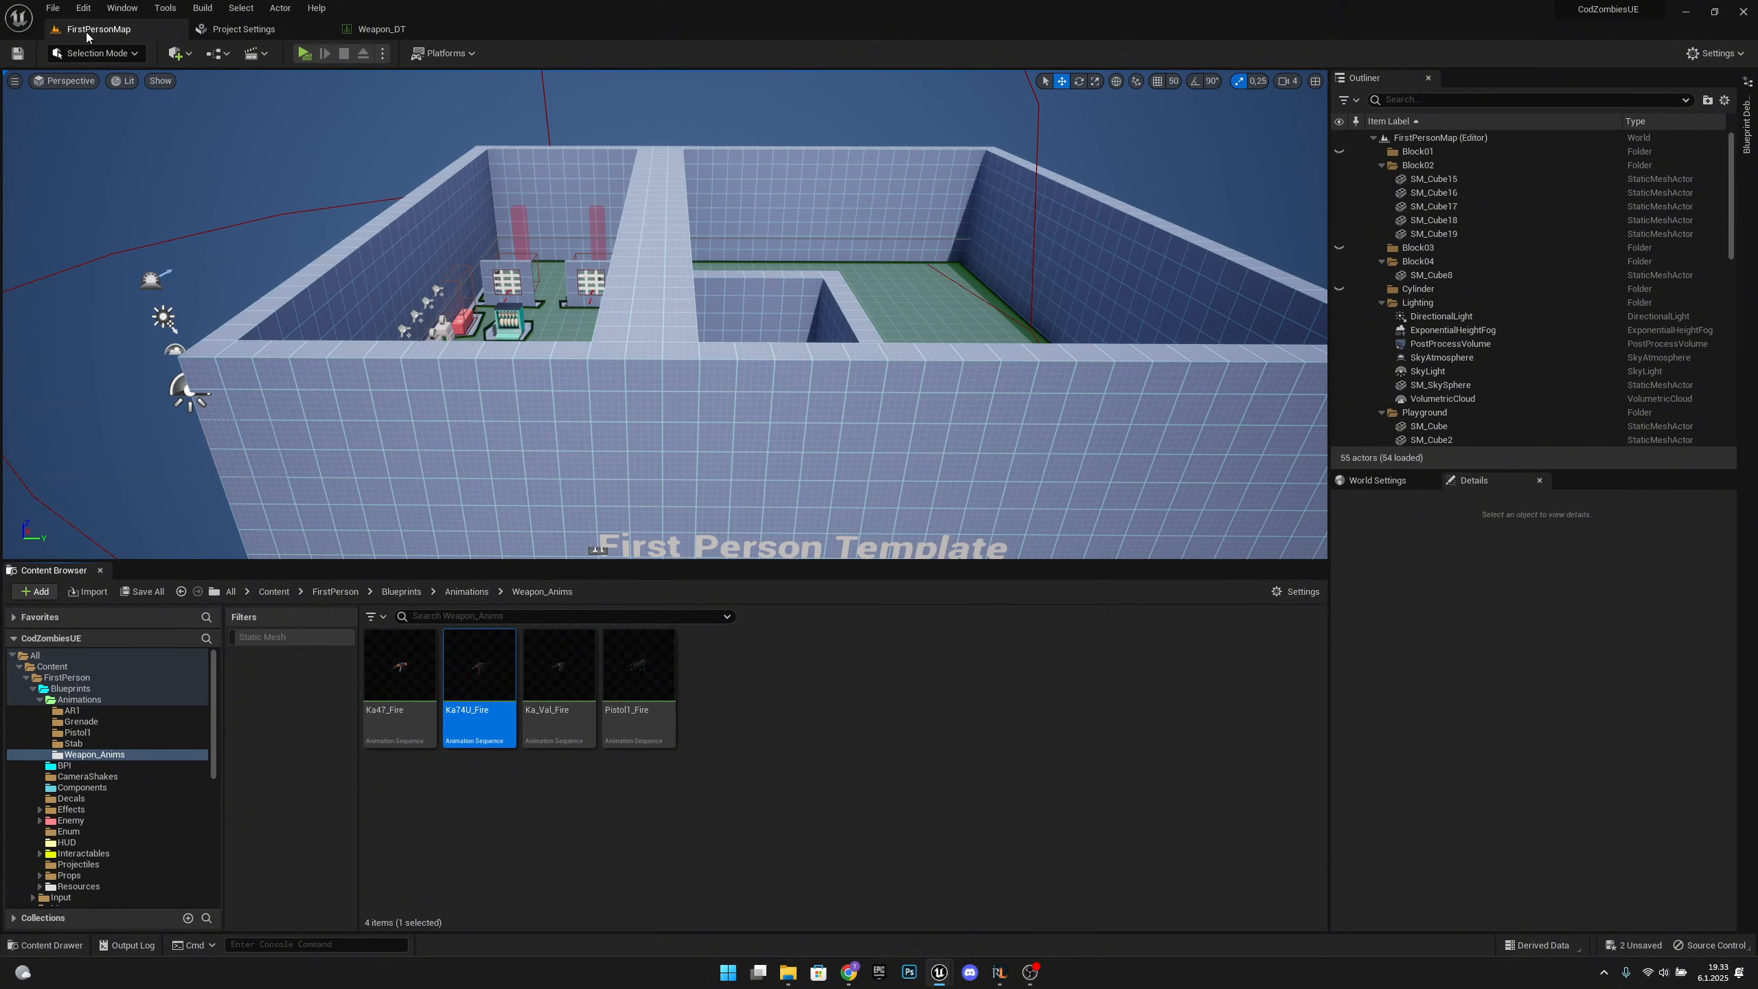
Close the Project Settings and open Weapon_Struct from the FirstPerson/Blueprints folder.
{"action": "left_click", "coordinate": [236, 31]}
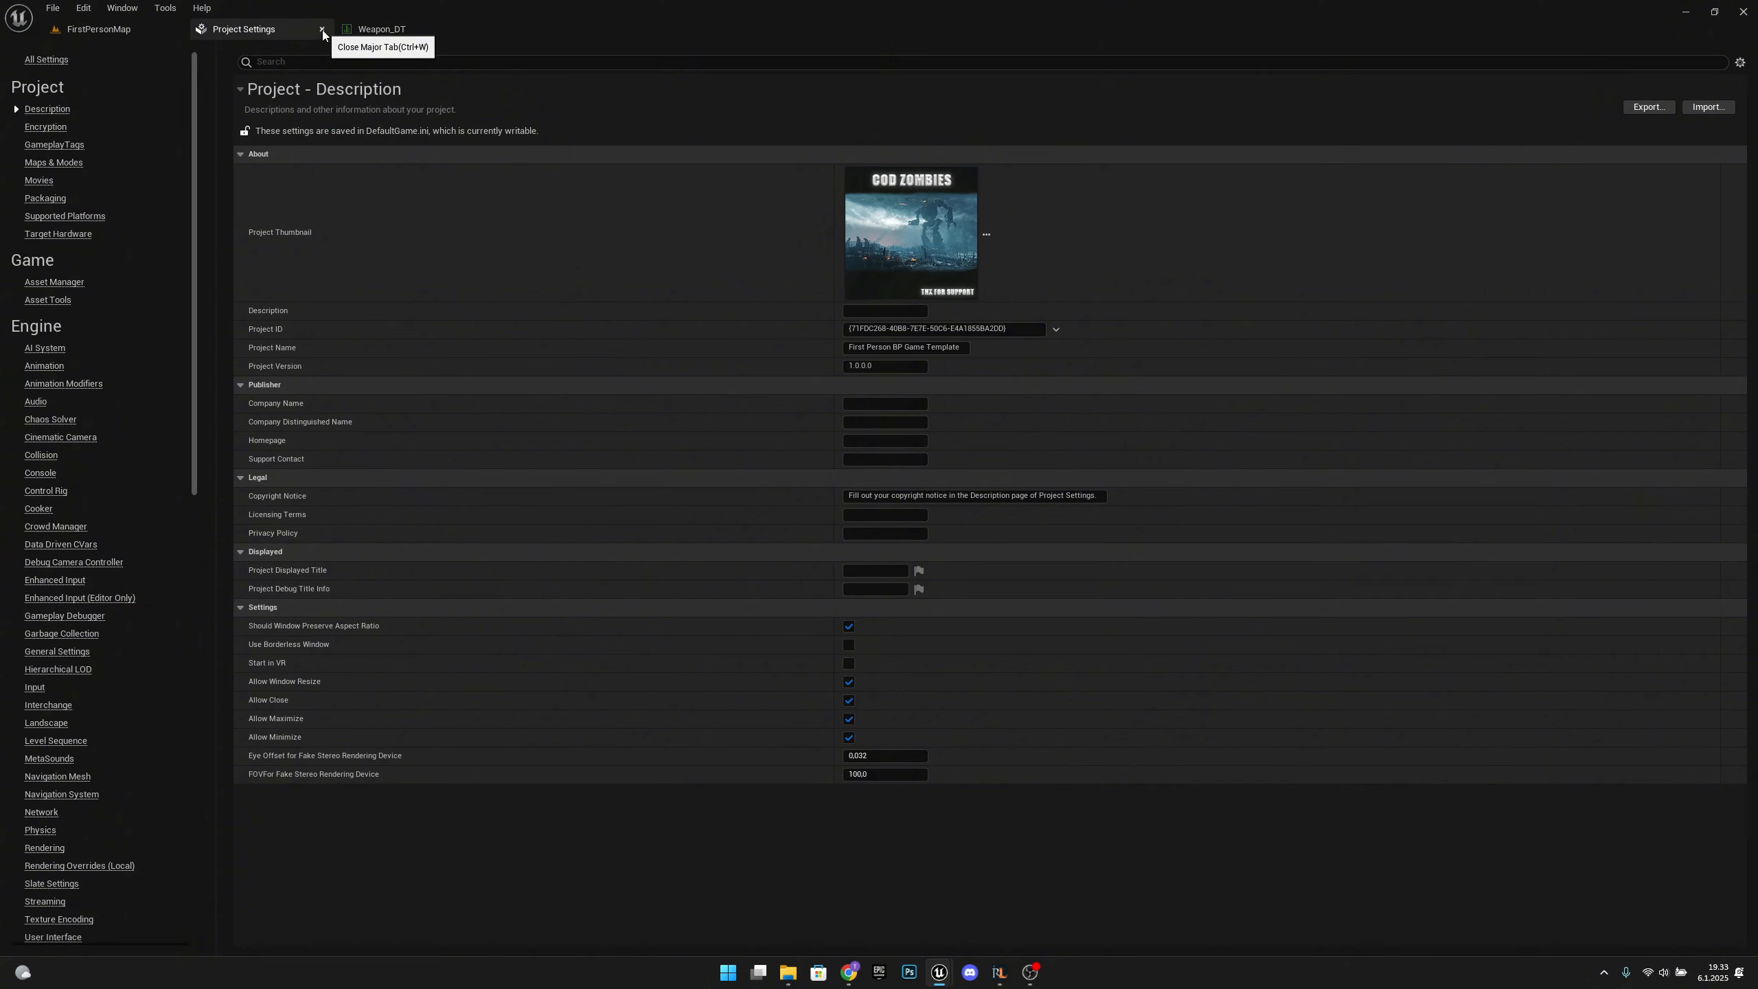
{"action": "left_click", "coordinate": [322, 30]}
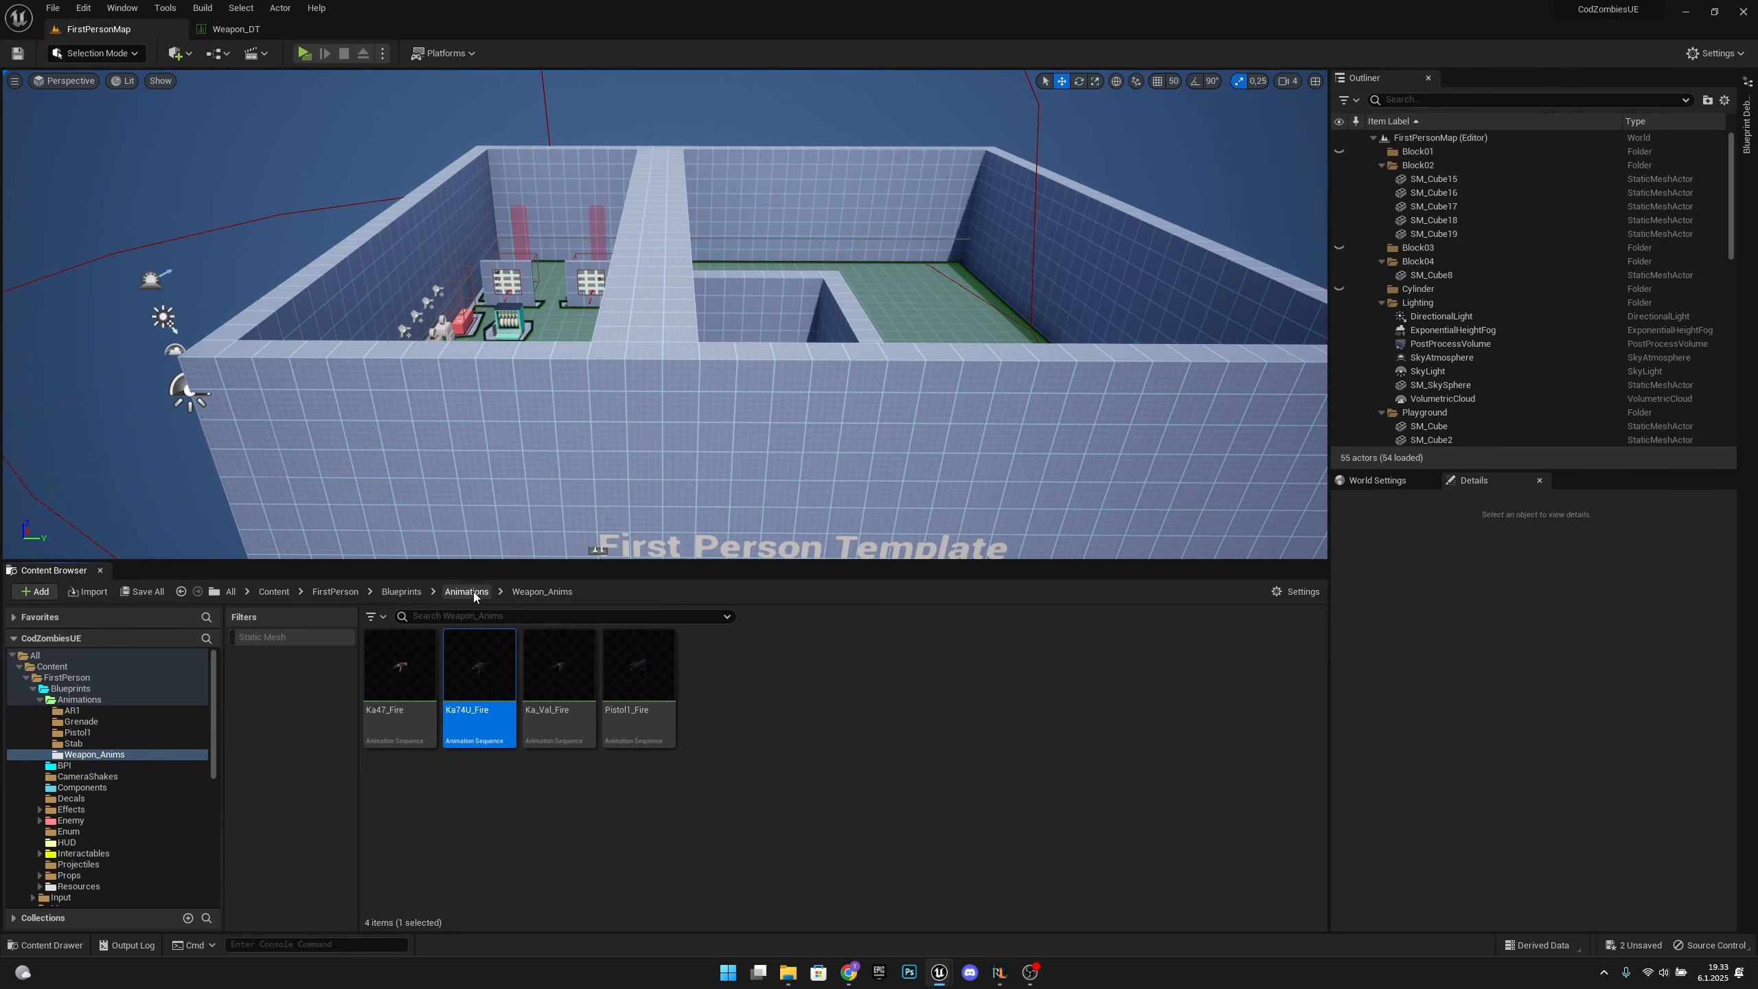
{"action": "left_click", "coordinate": [401, 591]}
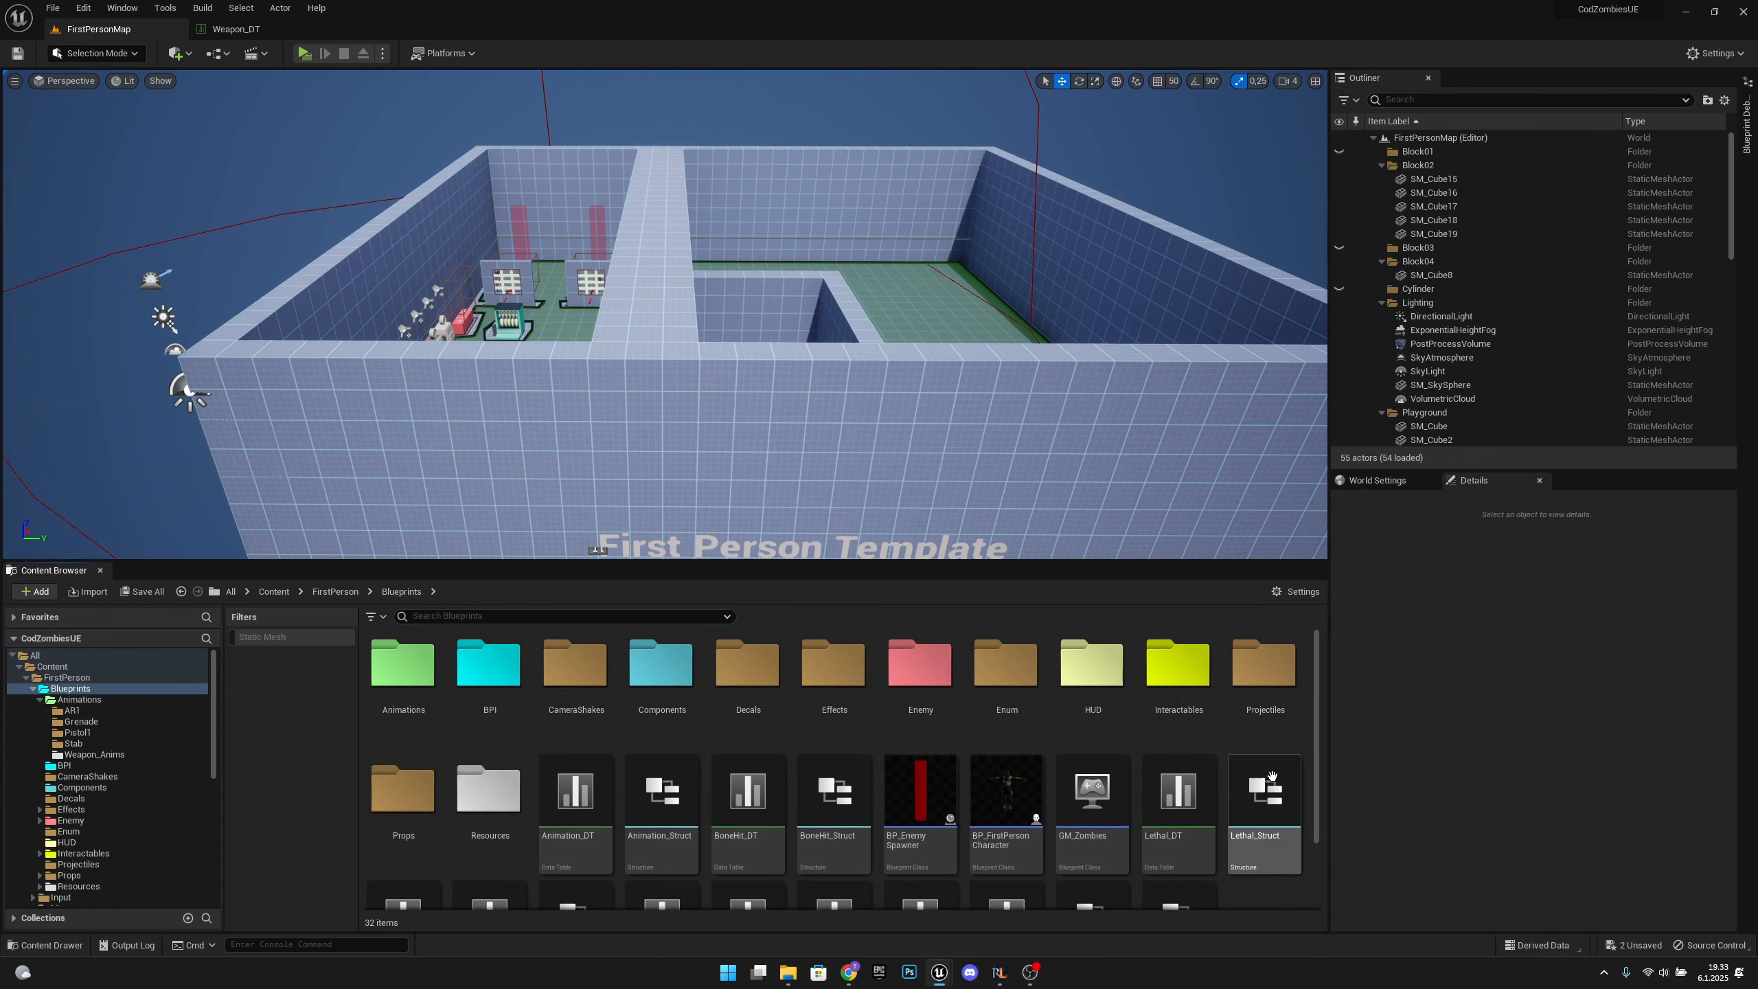
{"action": "scroll", "coordinate": [1259, 768], "scroll_direction": "down", "scroll_amount": 2}
{"action": "double_click", "coordinate": [1120, 845]}
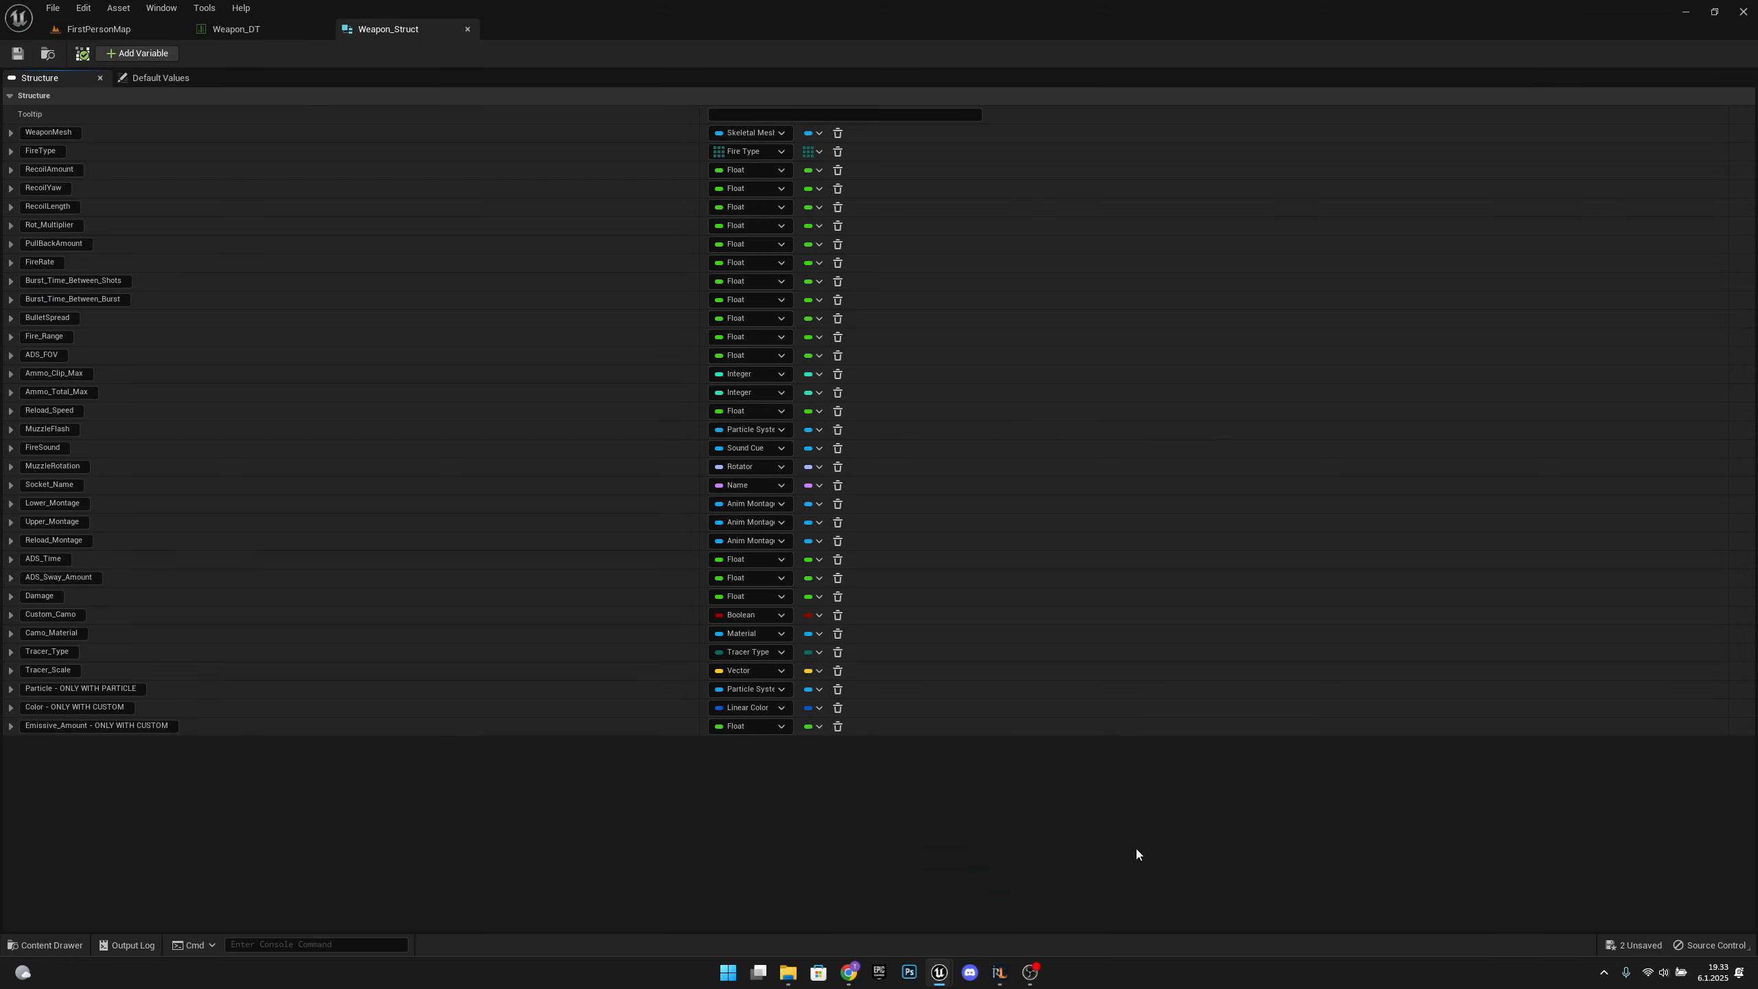
Add a variable named Weapon_Fire_Sequence to Weapon_Struct.
{"action": "left_click", "coordinate": [143, 55]}
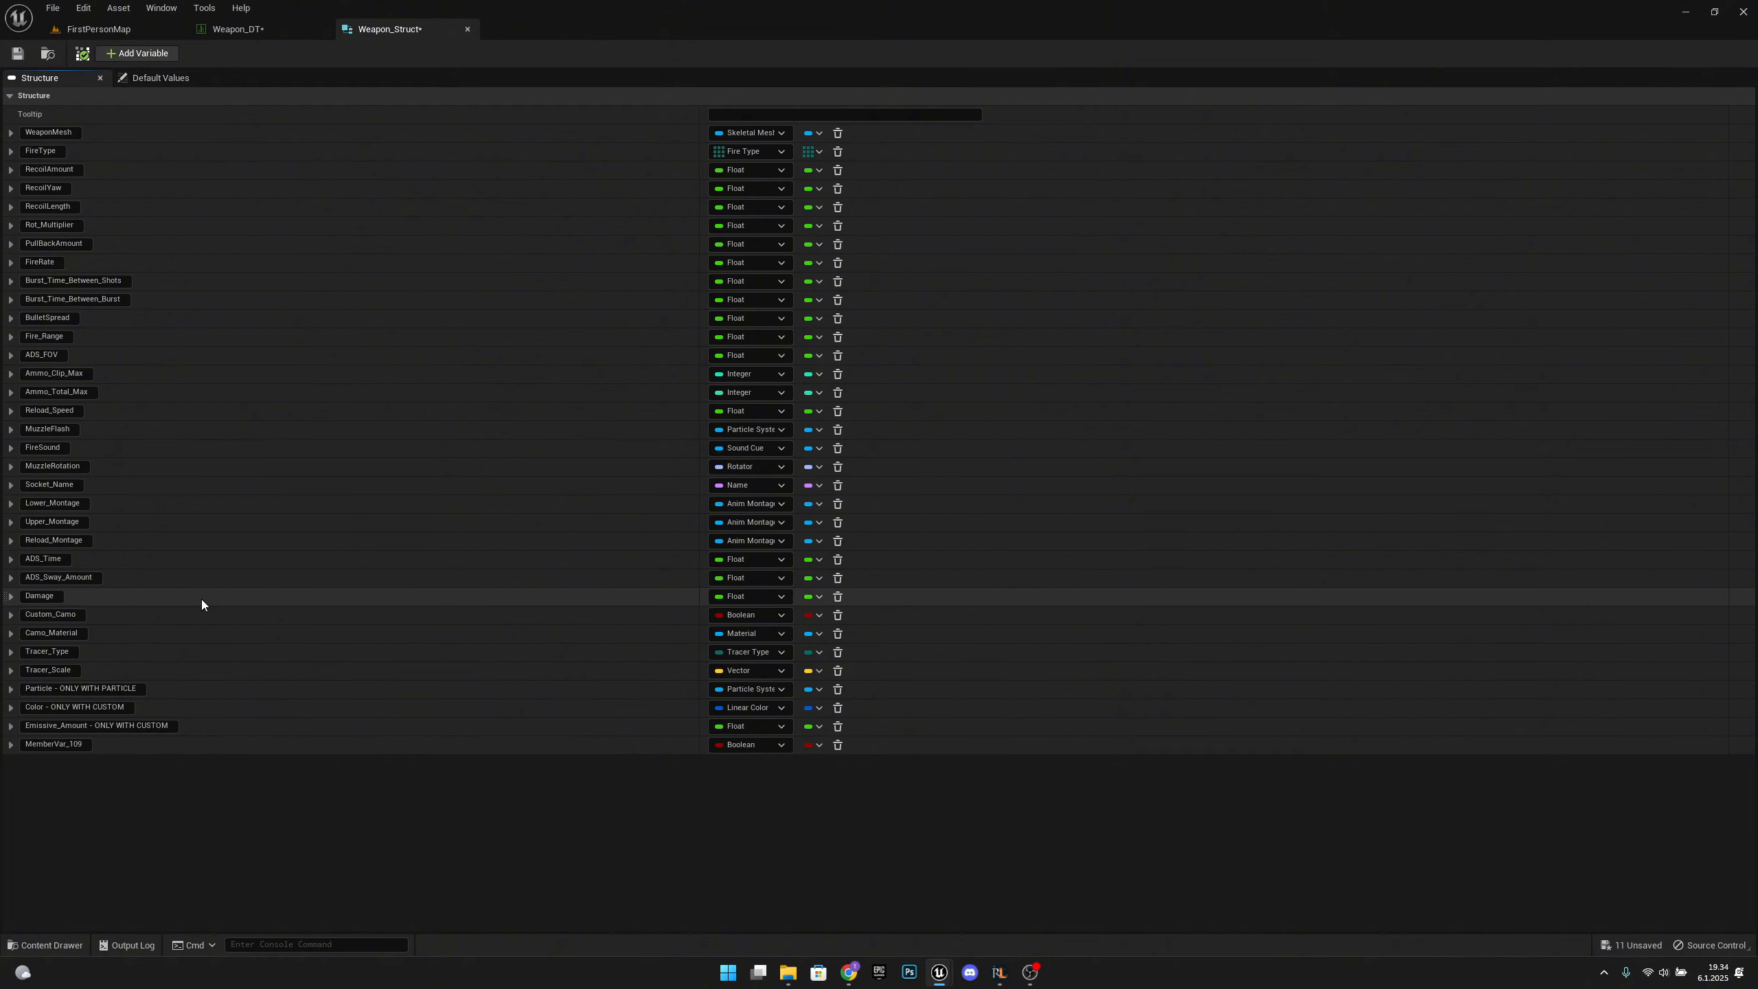
{"action": "left_click", "coordinate": [82, 745]}
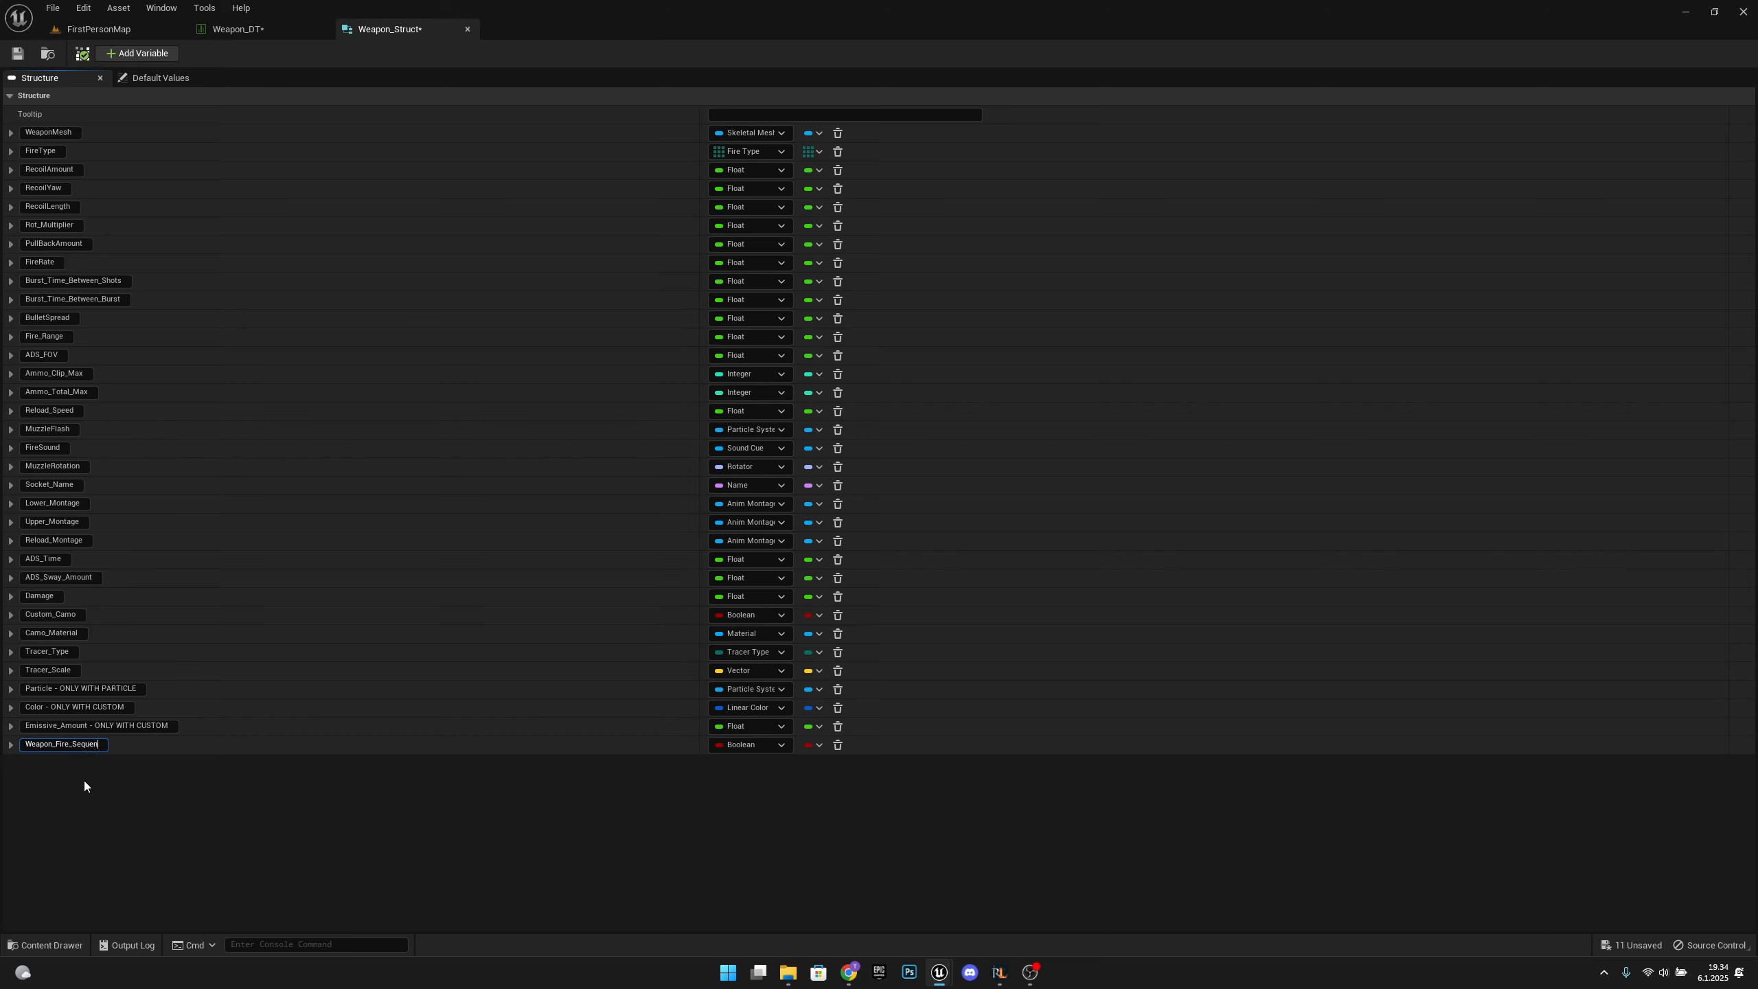
{"action": "key", "text": "Return"}
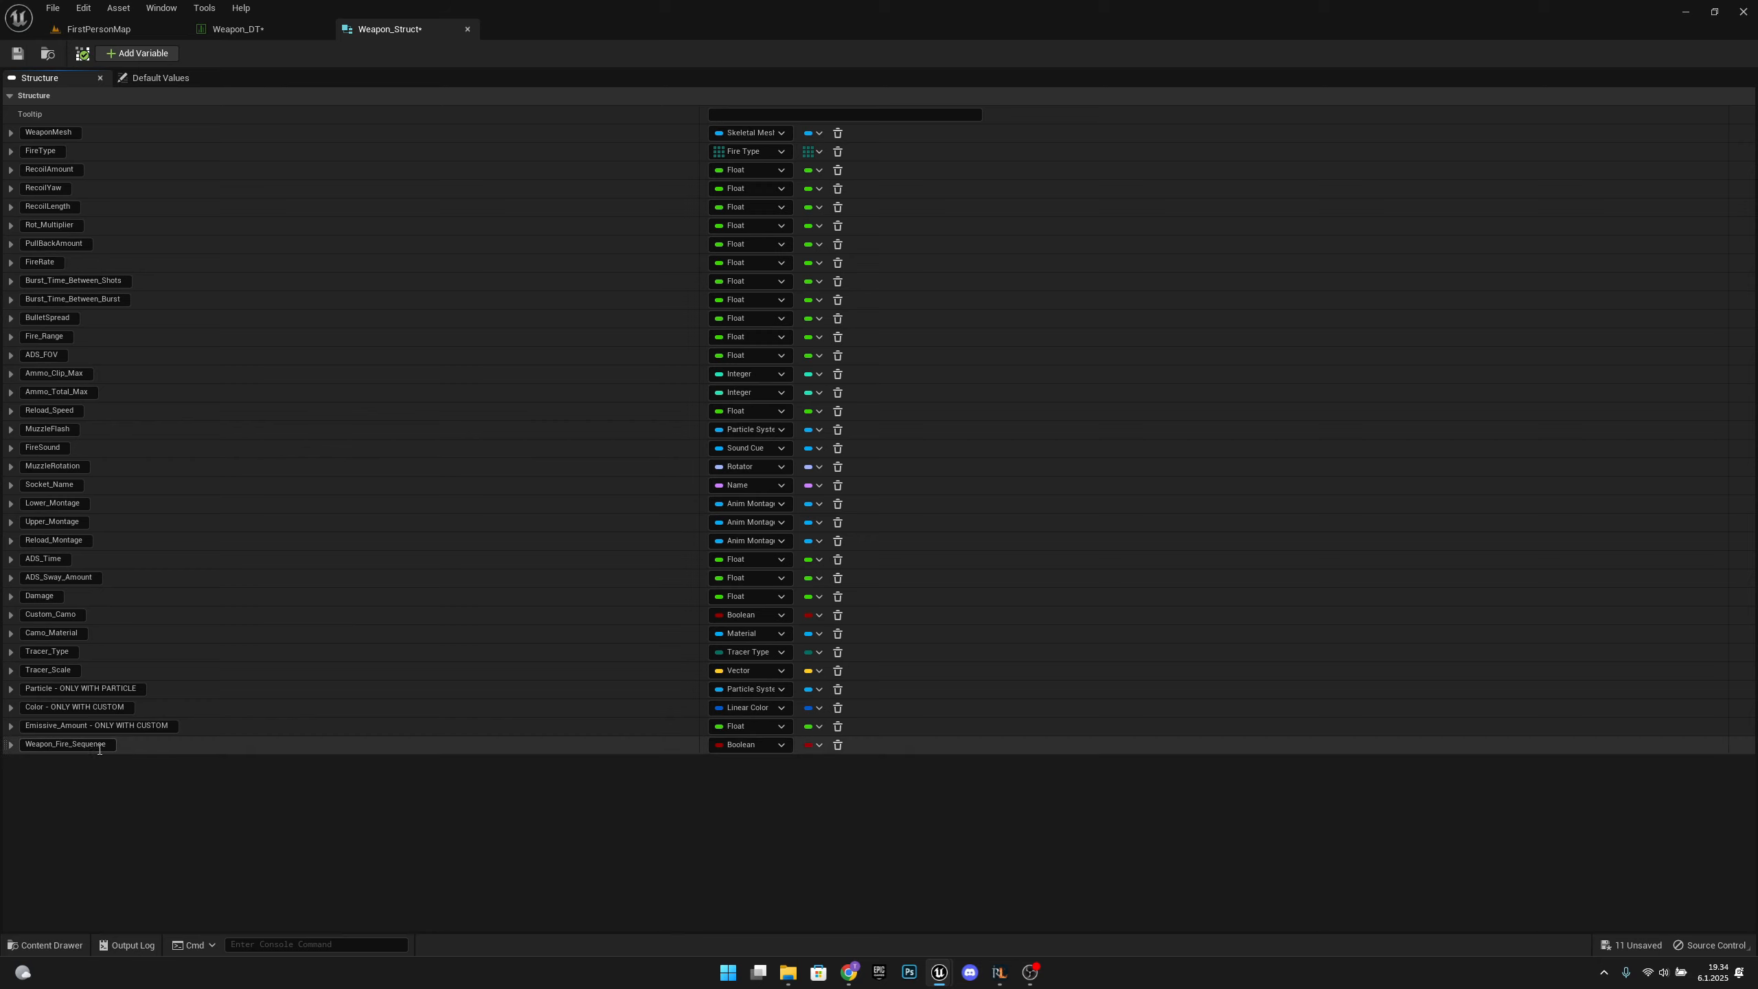
Set the type of Weapon_Fire_Sequence to an Anim Sequence object reference.
{"action": "left_click", "coordinate": [778, 745]}
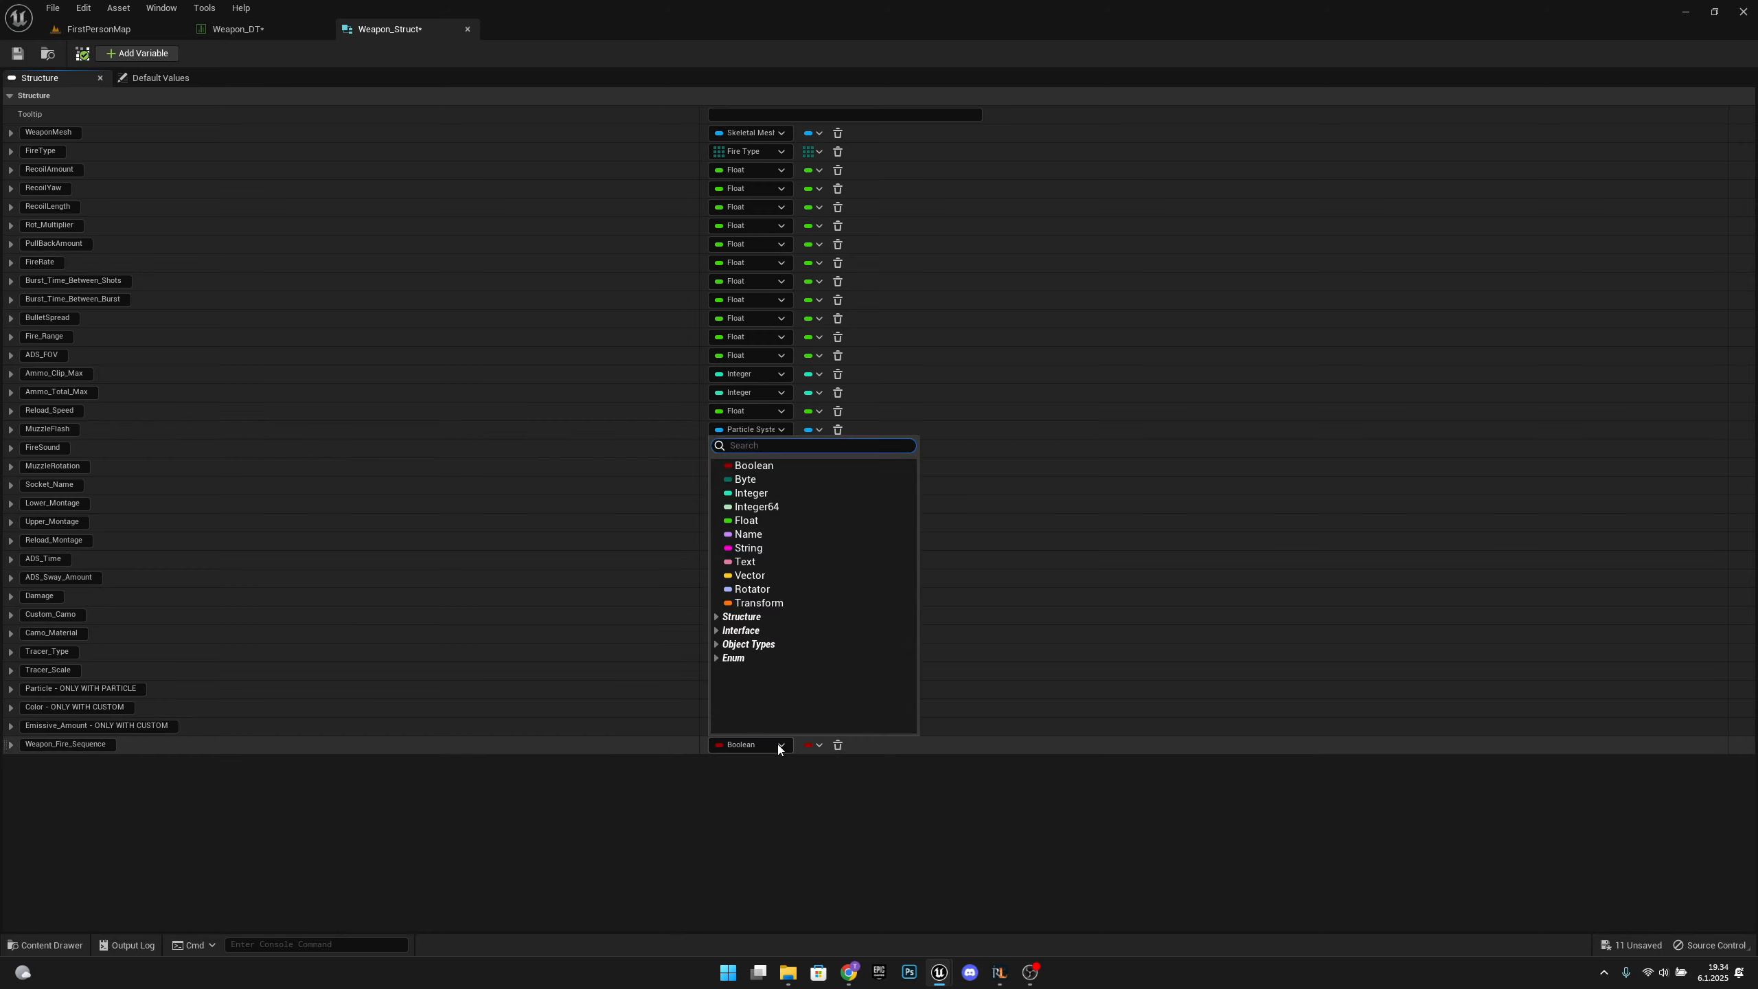
{"action": "type", "text": "ani"}
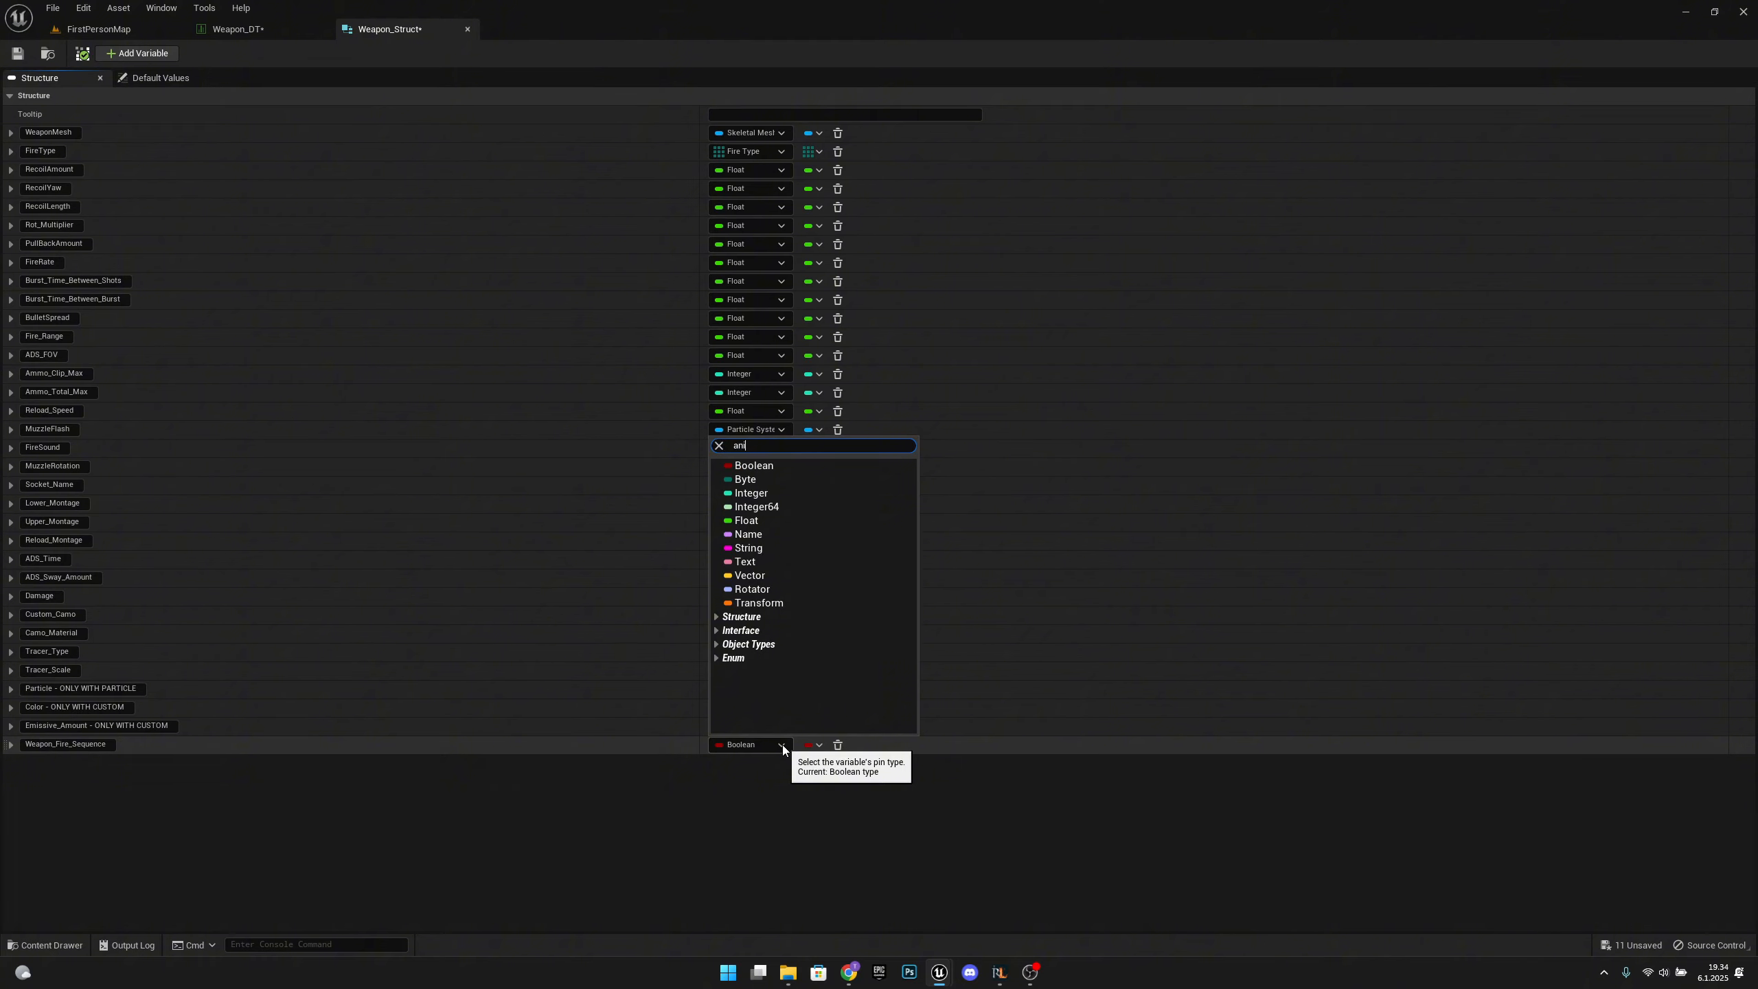
{"action": "type", "text": "km"}
{"action": "key", "text": "BackSpace"}
{"action": "type", "text": "m"}
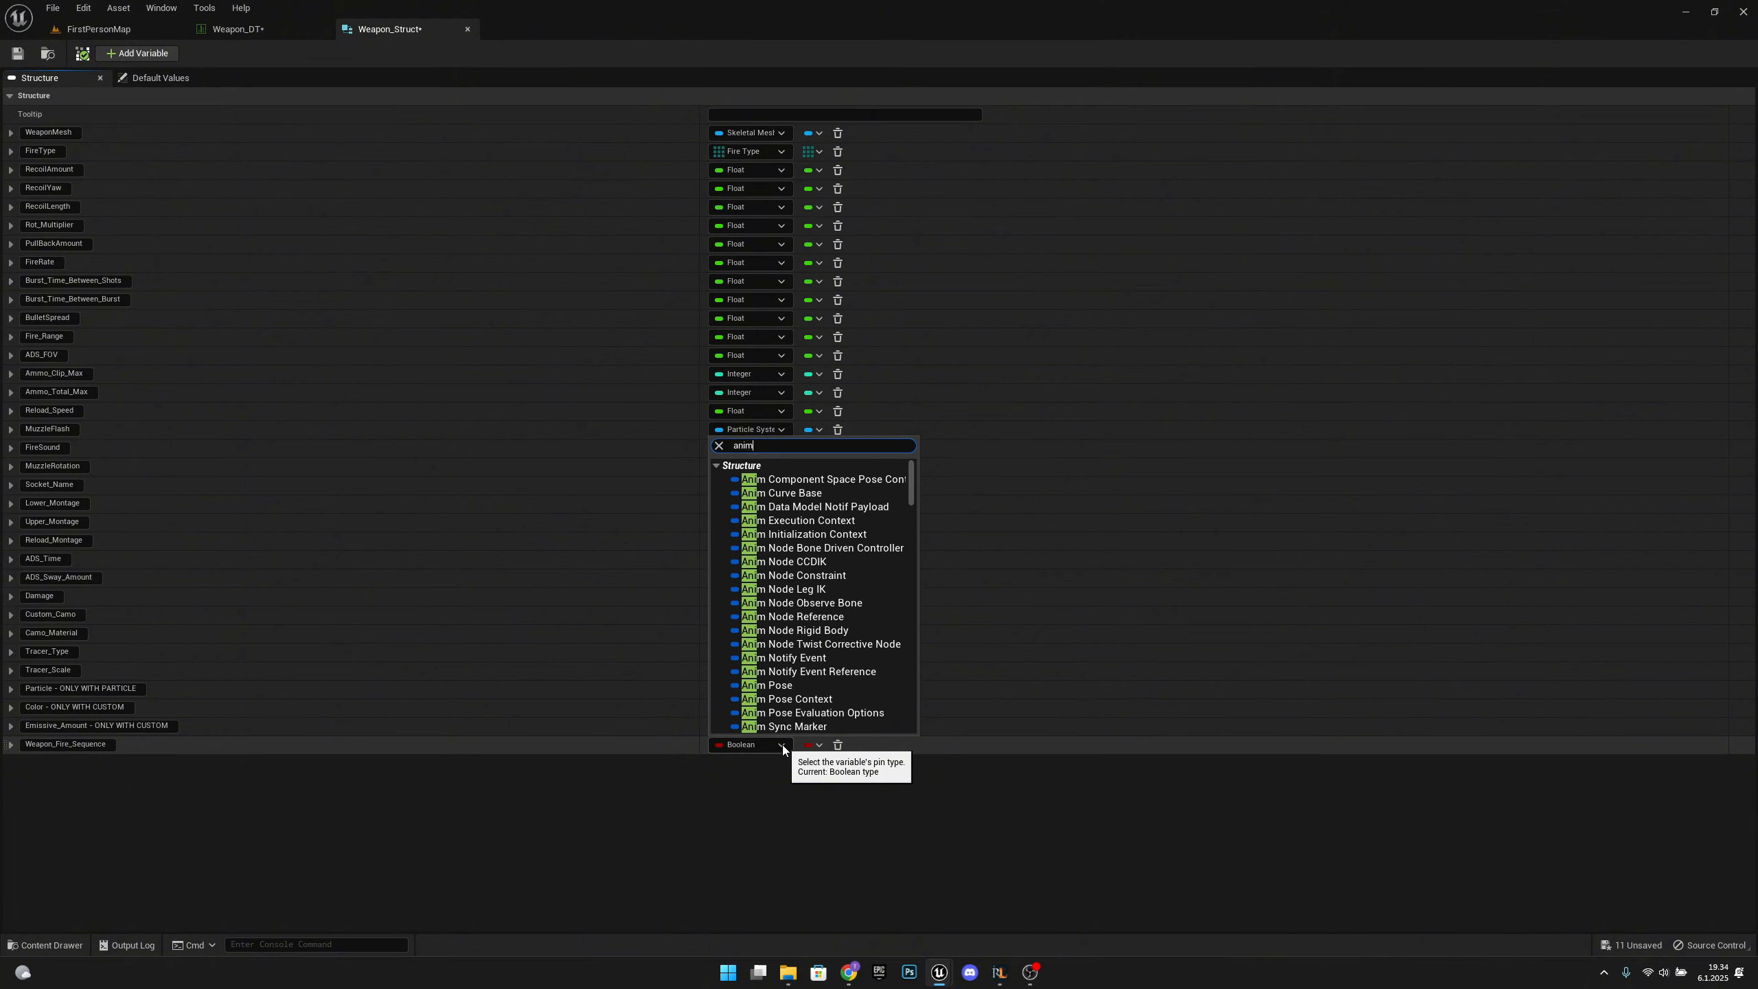
{"action": "type", "text": " seque"}
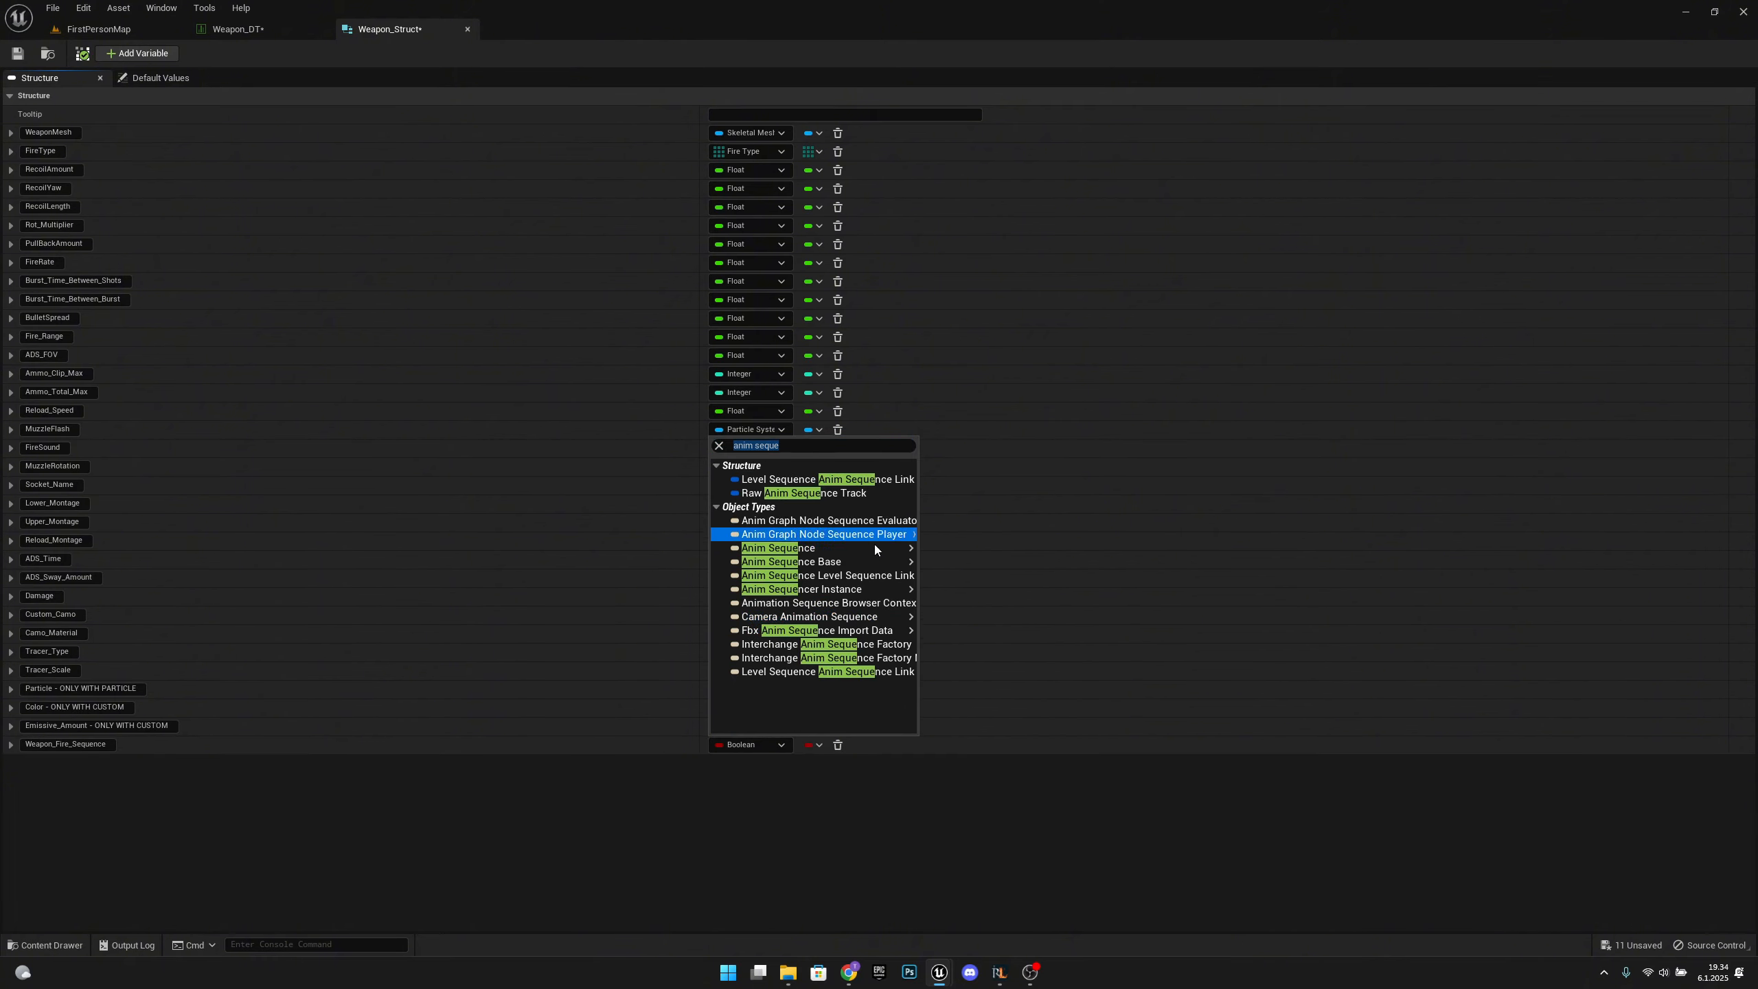
{"action": "mouse_move", "coordinate": [828, 550]}
{"action": "left_click", "coordinate": [963, 551]}
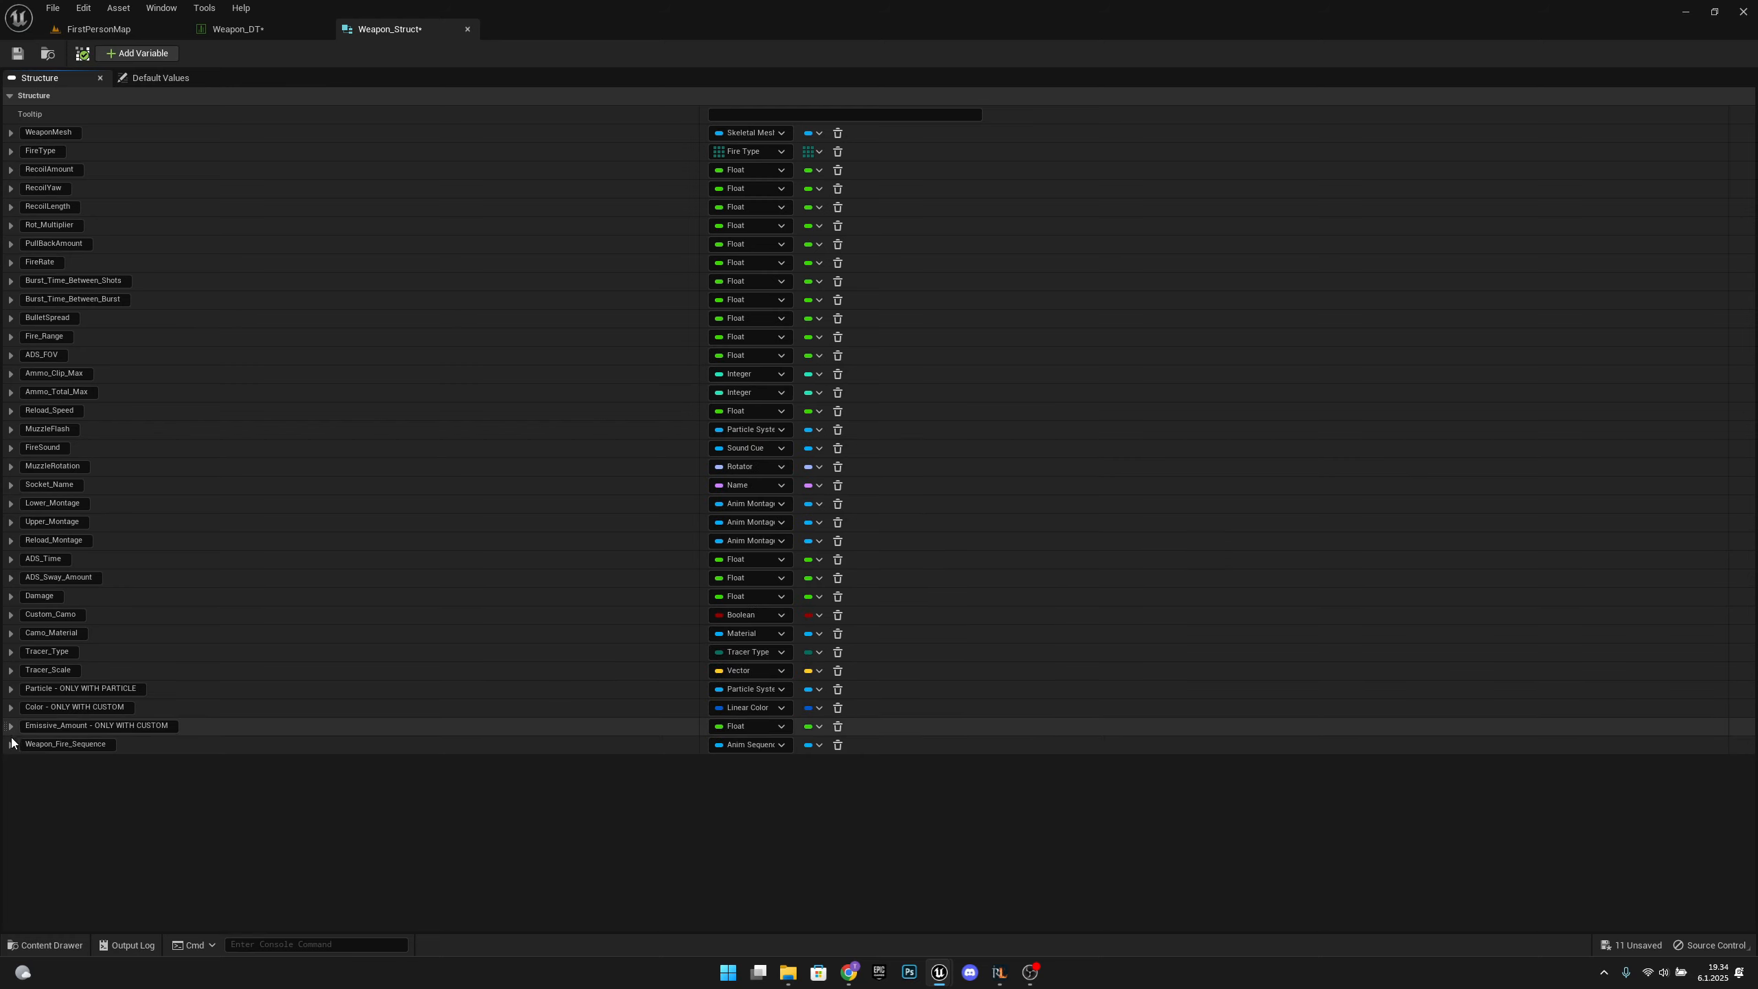
Move Weapon_Fire_Sequence between Socket_Name and Lower_Montage, and save and close Weapon_Struct.
{"action": "left_click_drag", "start_coordinate": [3, 744], "coordinate": [318, 499]}
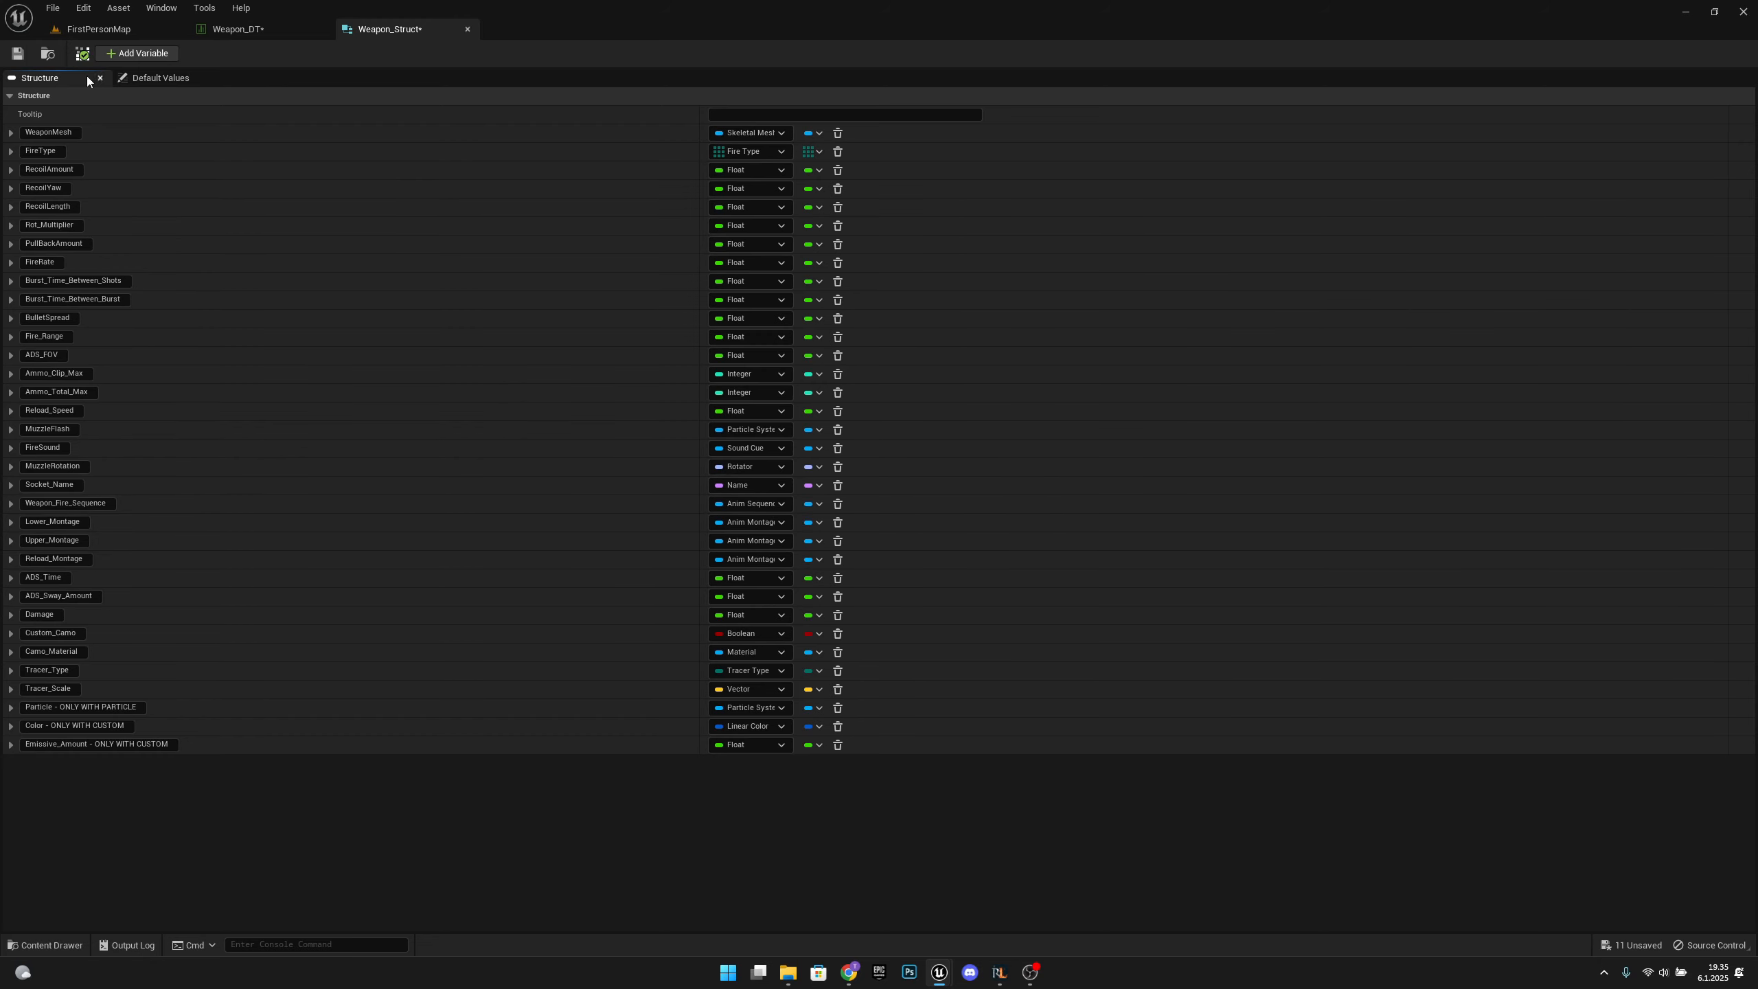
{"action": "key", "text": "ctrl+s"}
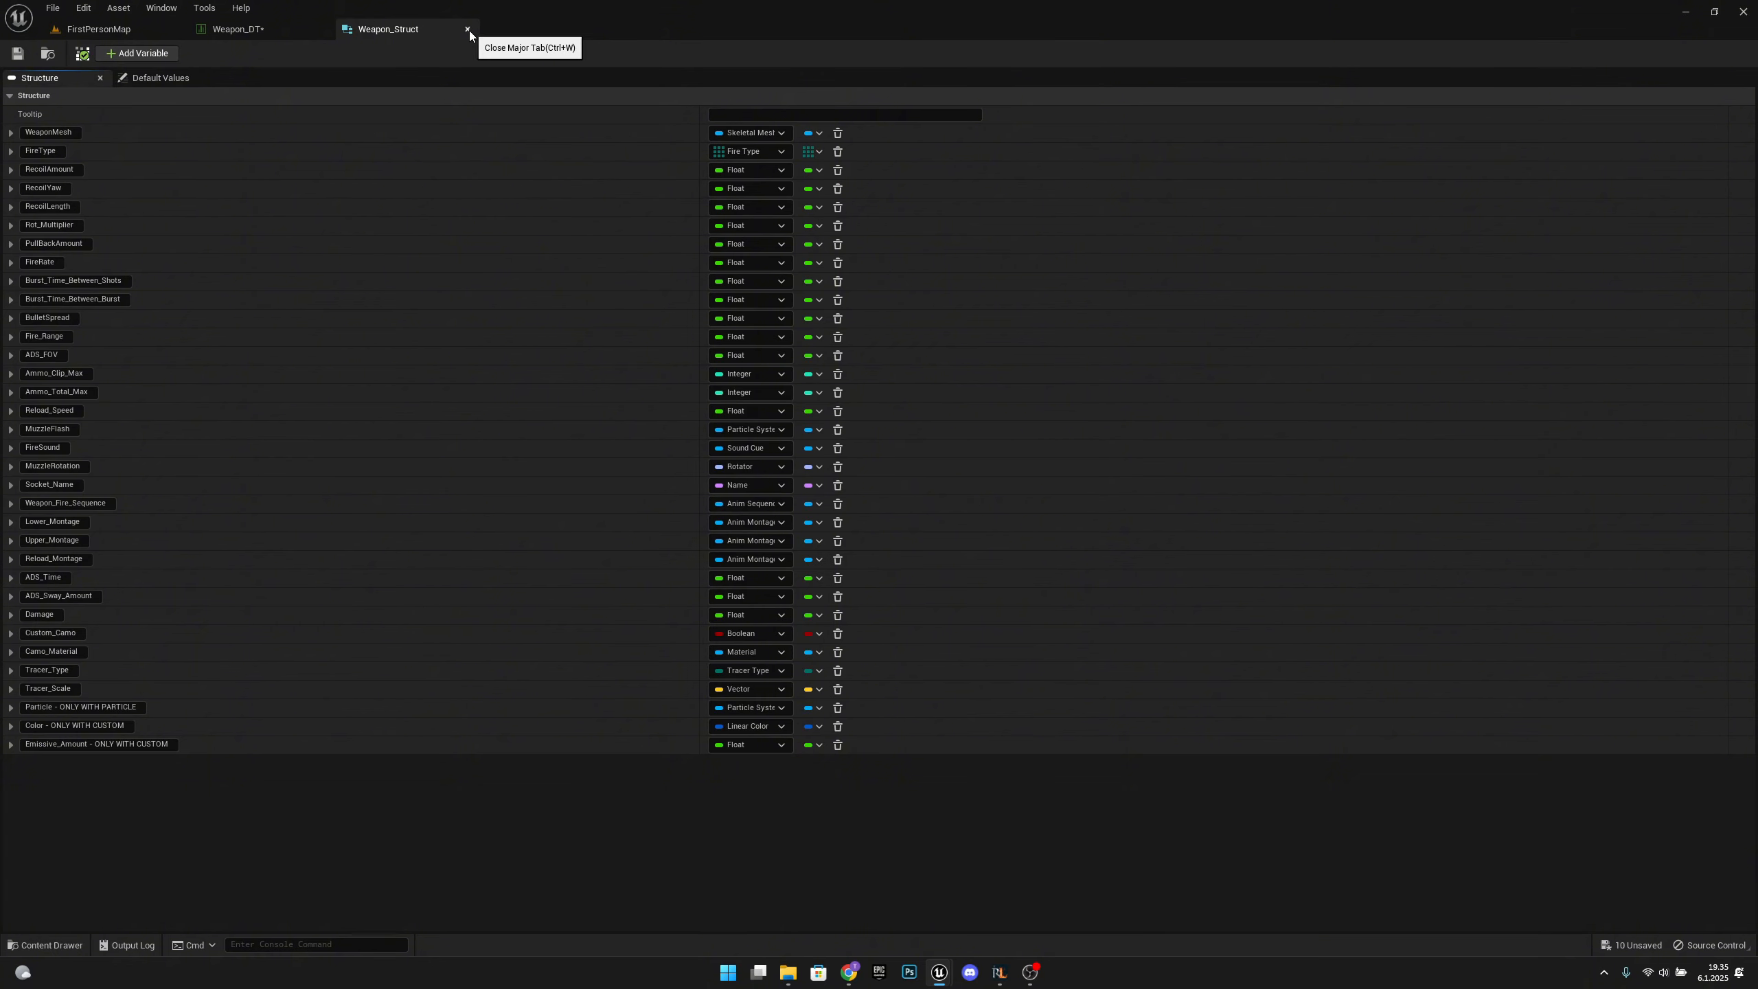
{"action": "left_click", "coordinate": [468, 29]}
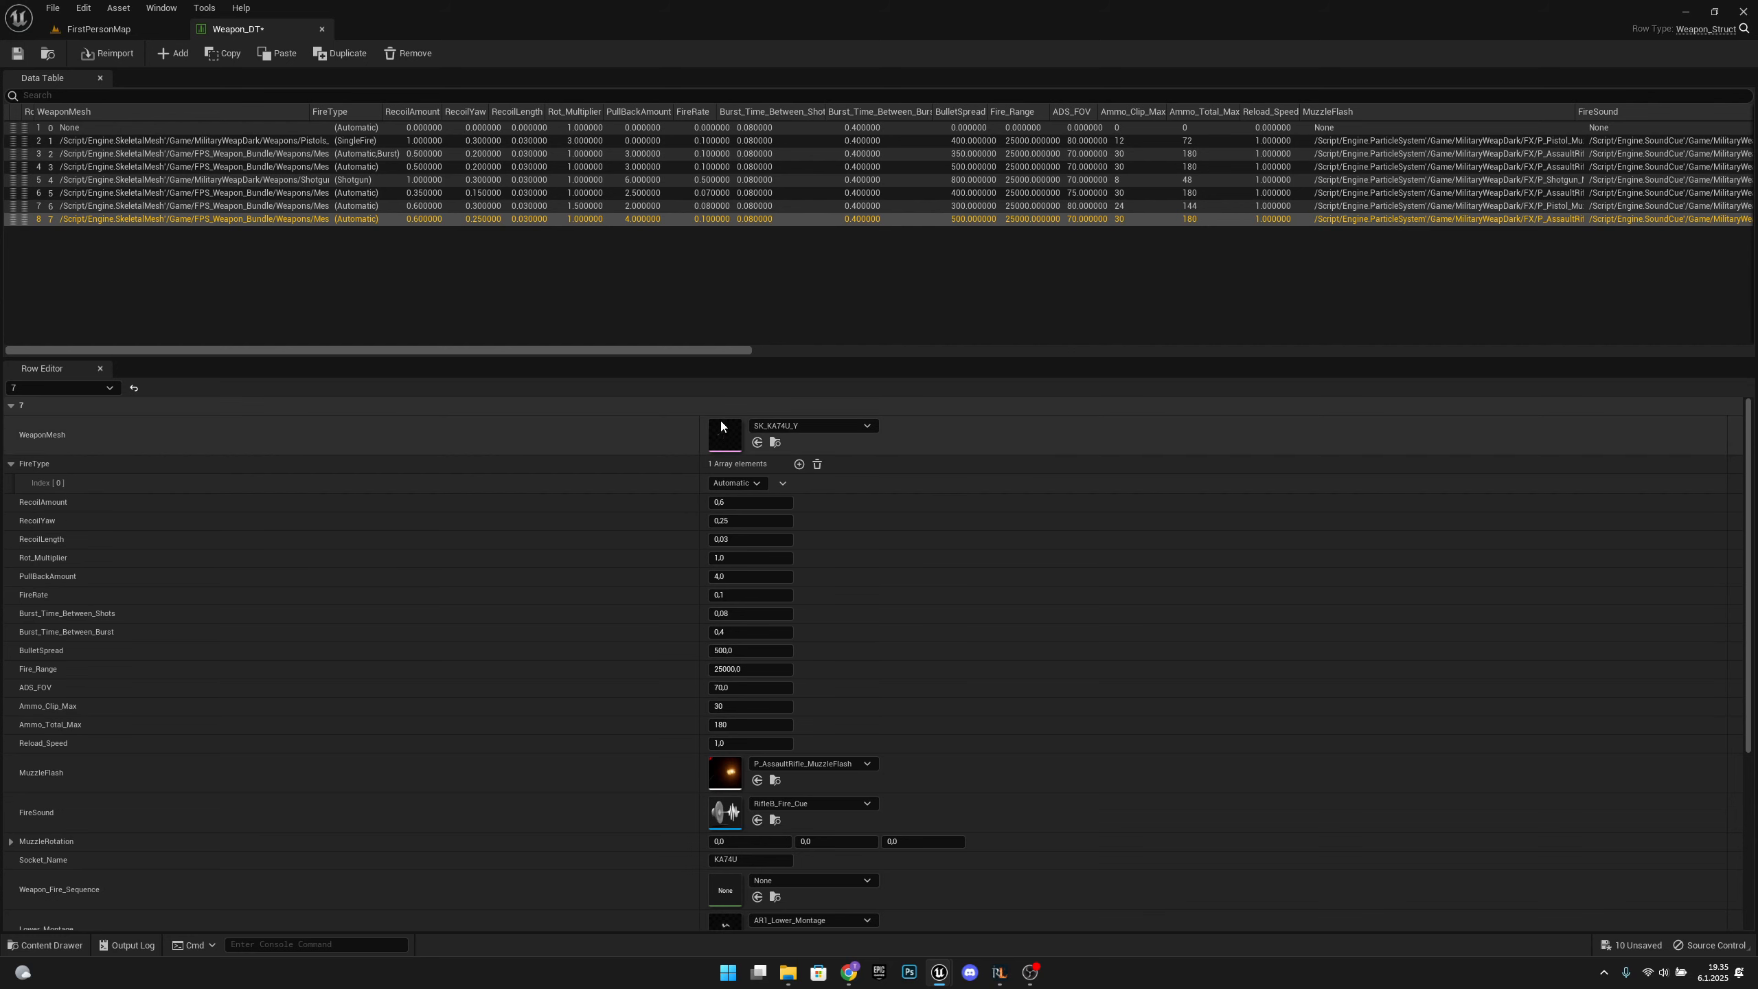
Assign Pistol1_Fire as the Weapon_Fire_Sequence of row 1, the pistol, in Weapon_DT.
{"action": "left_click", "coordinate": [239, 141]}
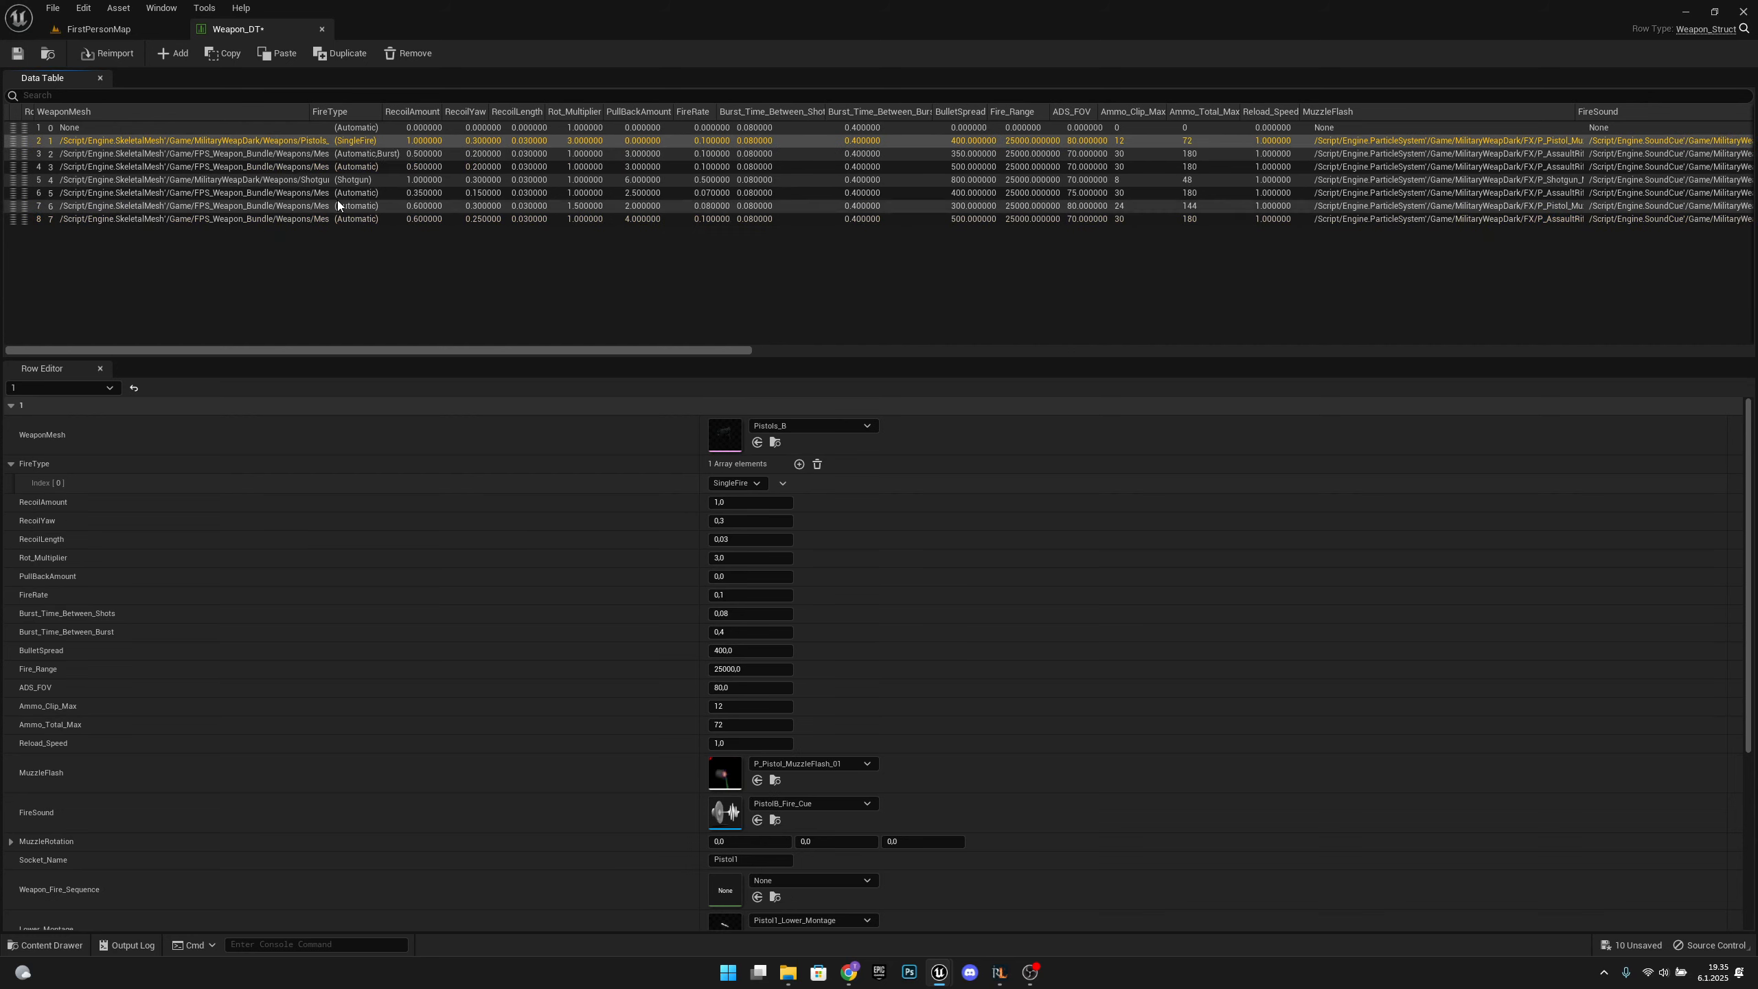
{"action": "scroll", "coordinate": [842, 594], "scroll_direction": "down", "scroll_amount": 3}
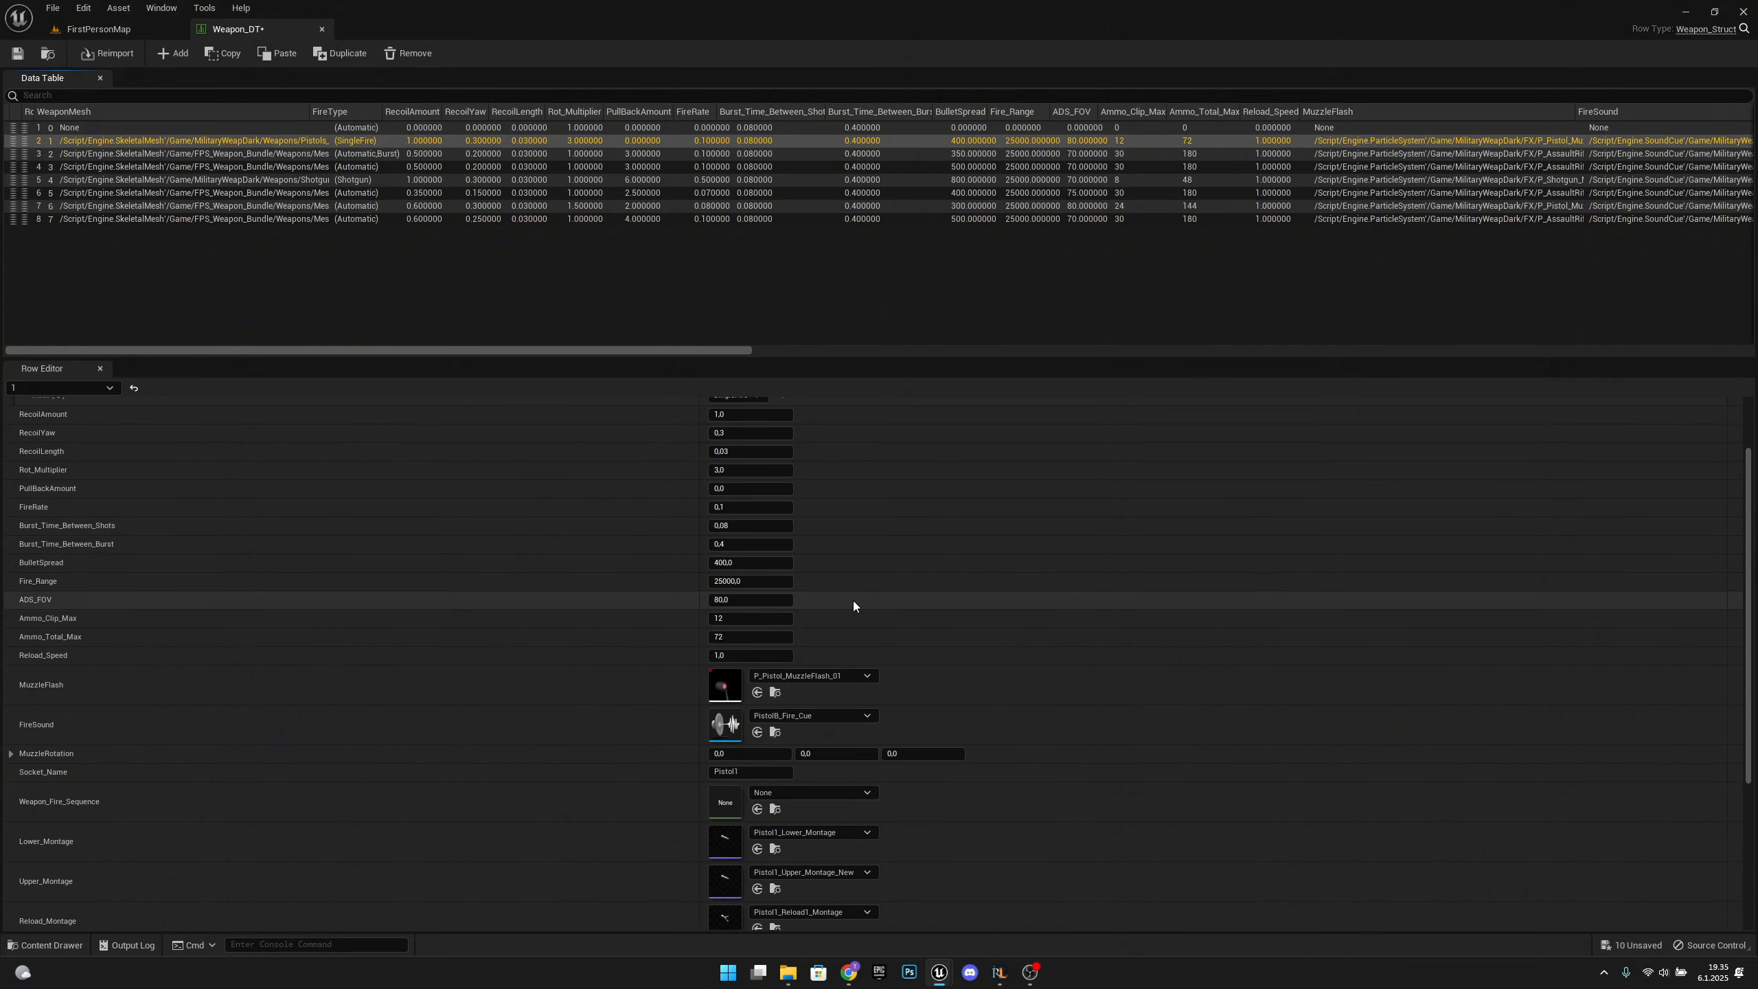
{"action": "scroll", "coordinate": [907, 807], "scroll_direction": "up", "scroll_amount": 3}
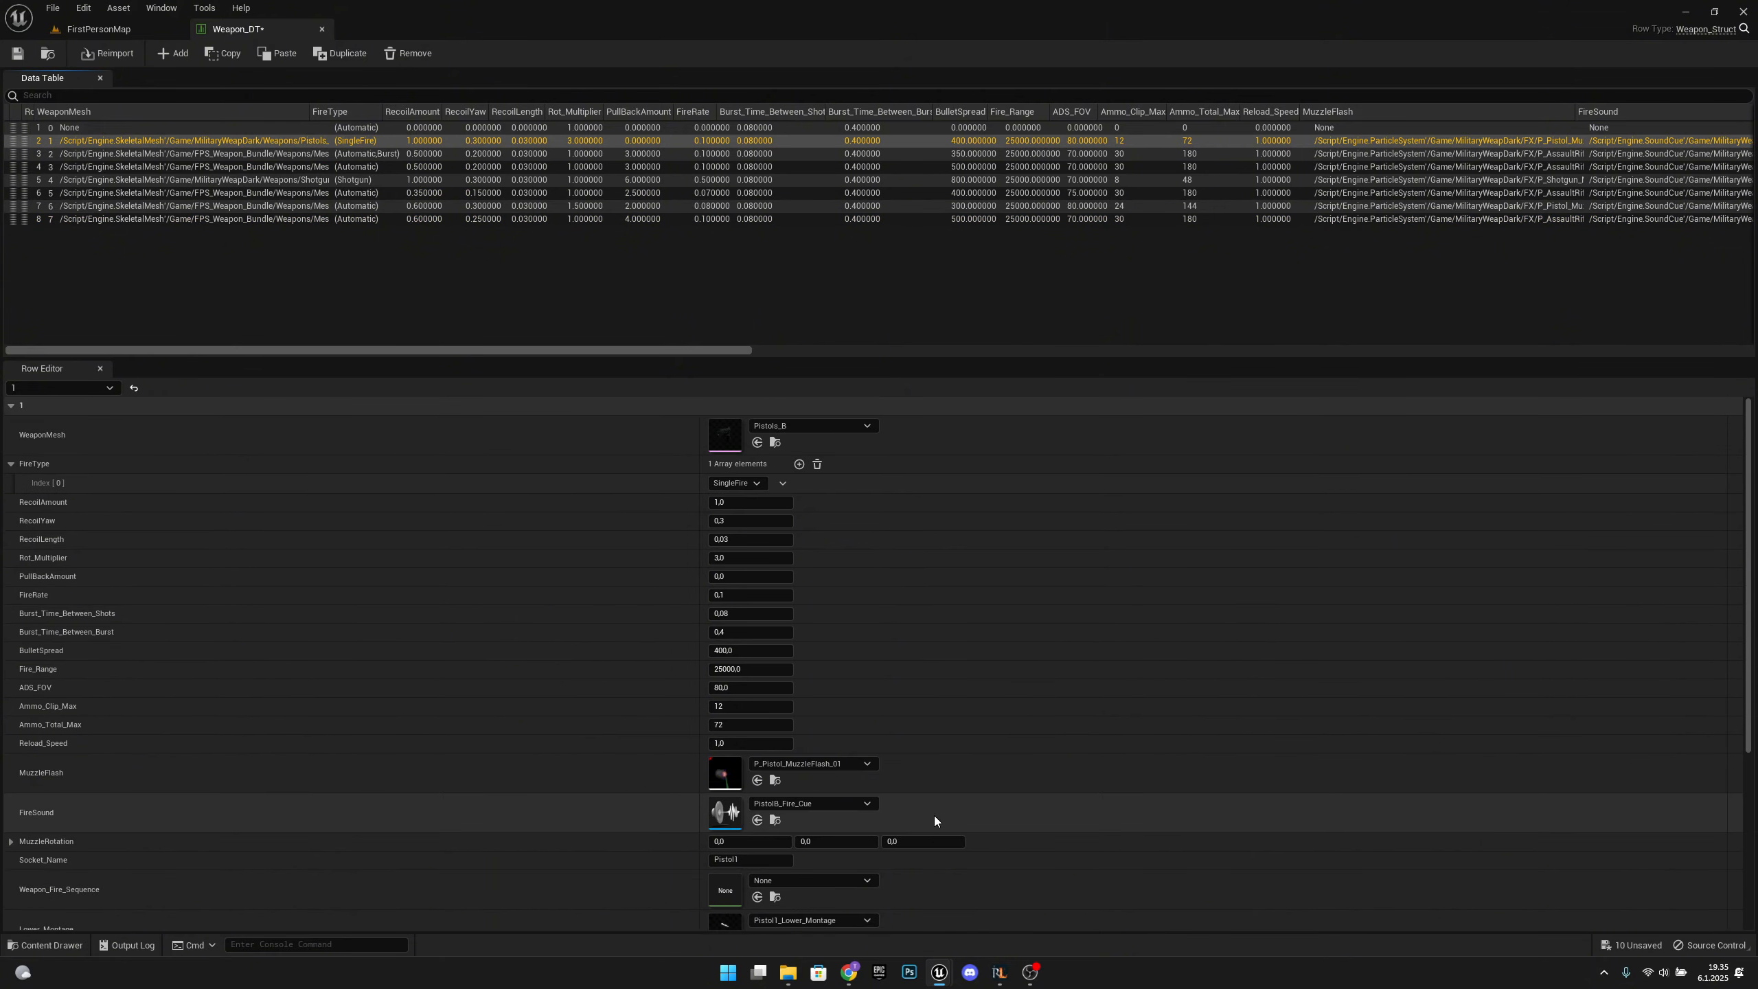
{"action": "left_click", "coordinate": [856, 881]}
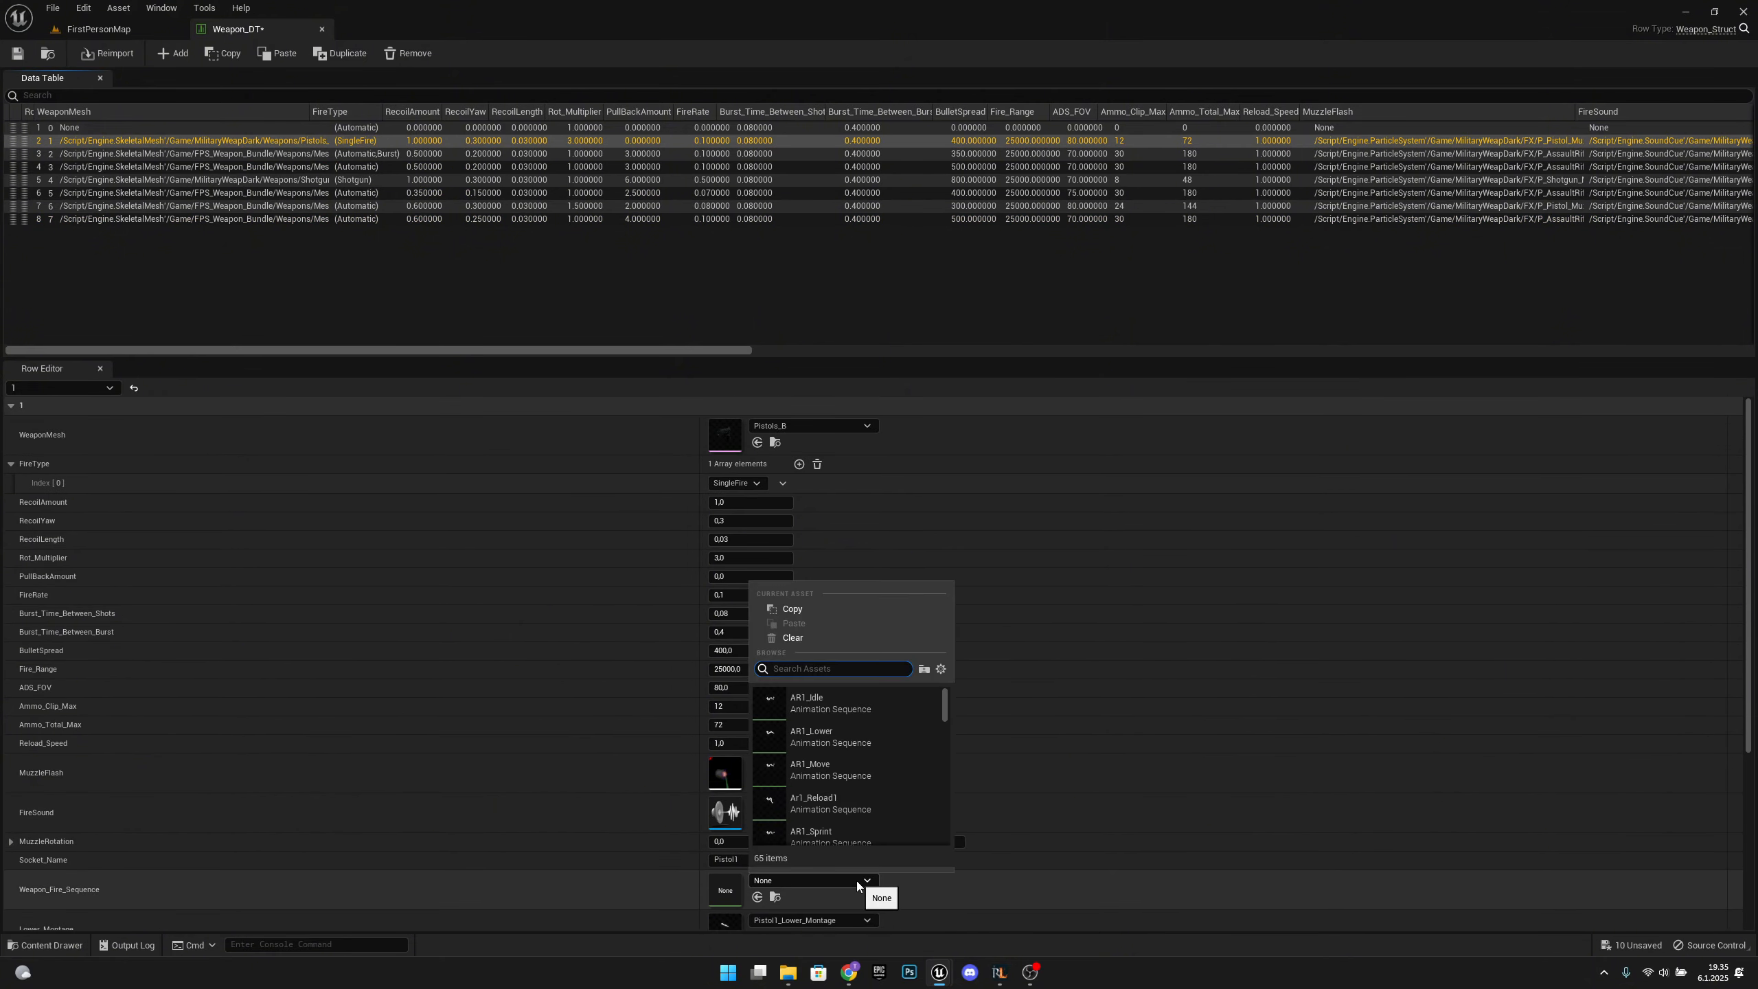
{"action": "type", "text": "fire"}
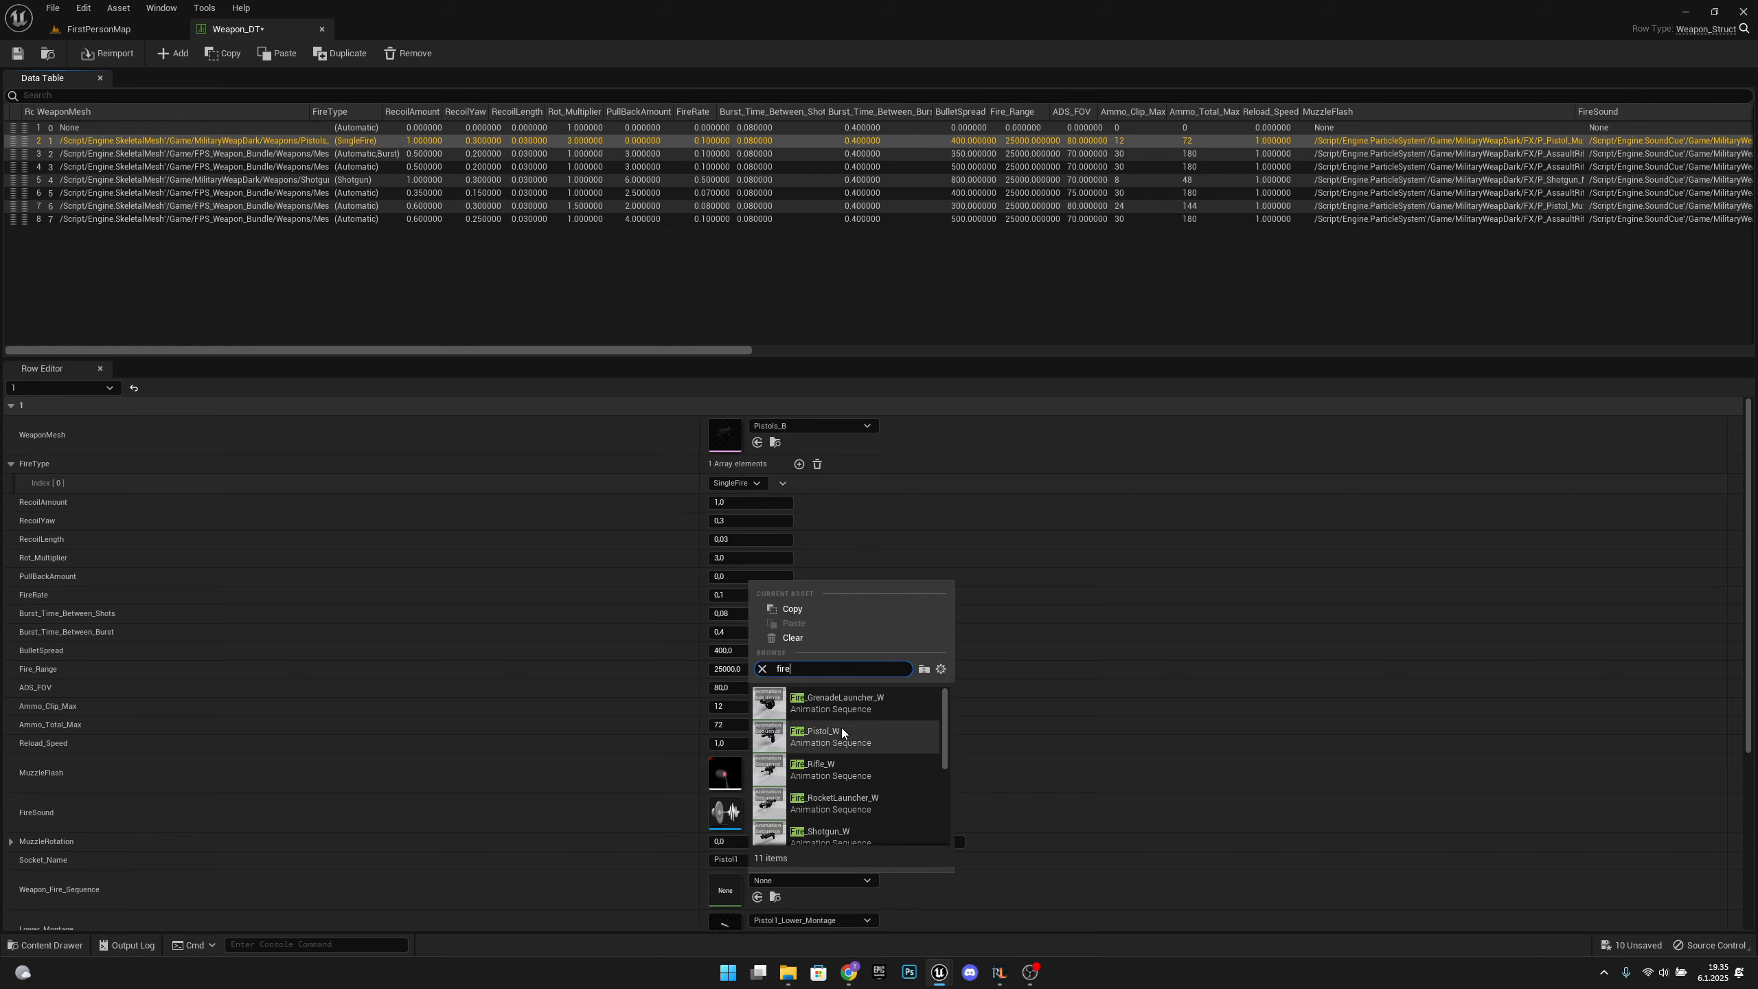
{"action": "scroll", "coordinate": [845, 734], "scroll_direction": "down", "scroll_amount": 3}
{"action": "left_click", "coordinate": [867, 829]}
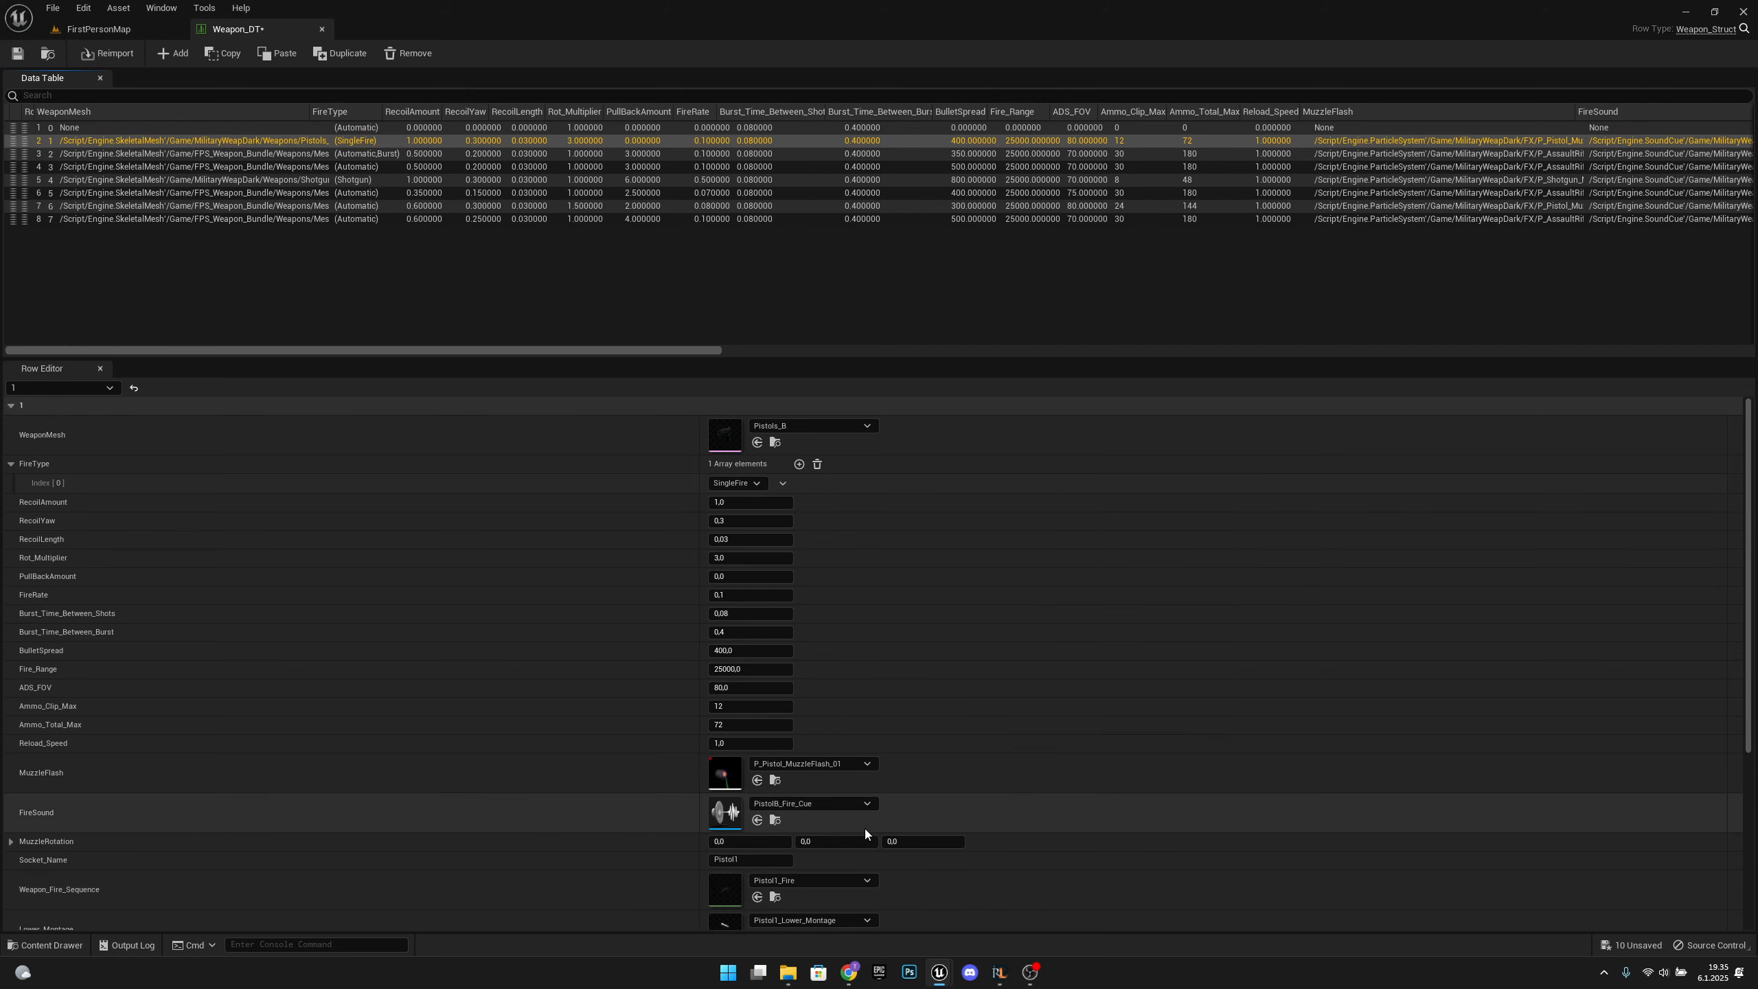
Assign Ka47_Fire as the Weapon_Fire_Sequence of row 3, the SK_KA47 weapon.
{"action": "left_click", "coordinate": [205, 155]}
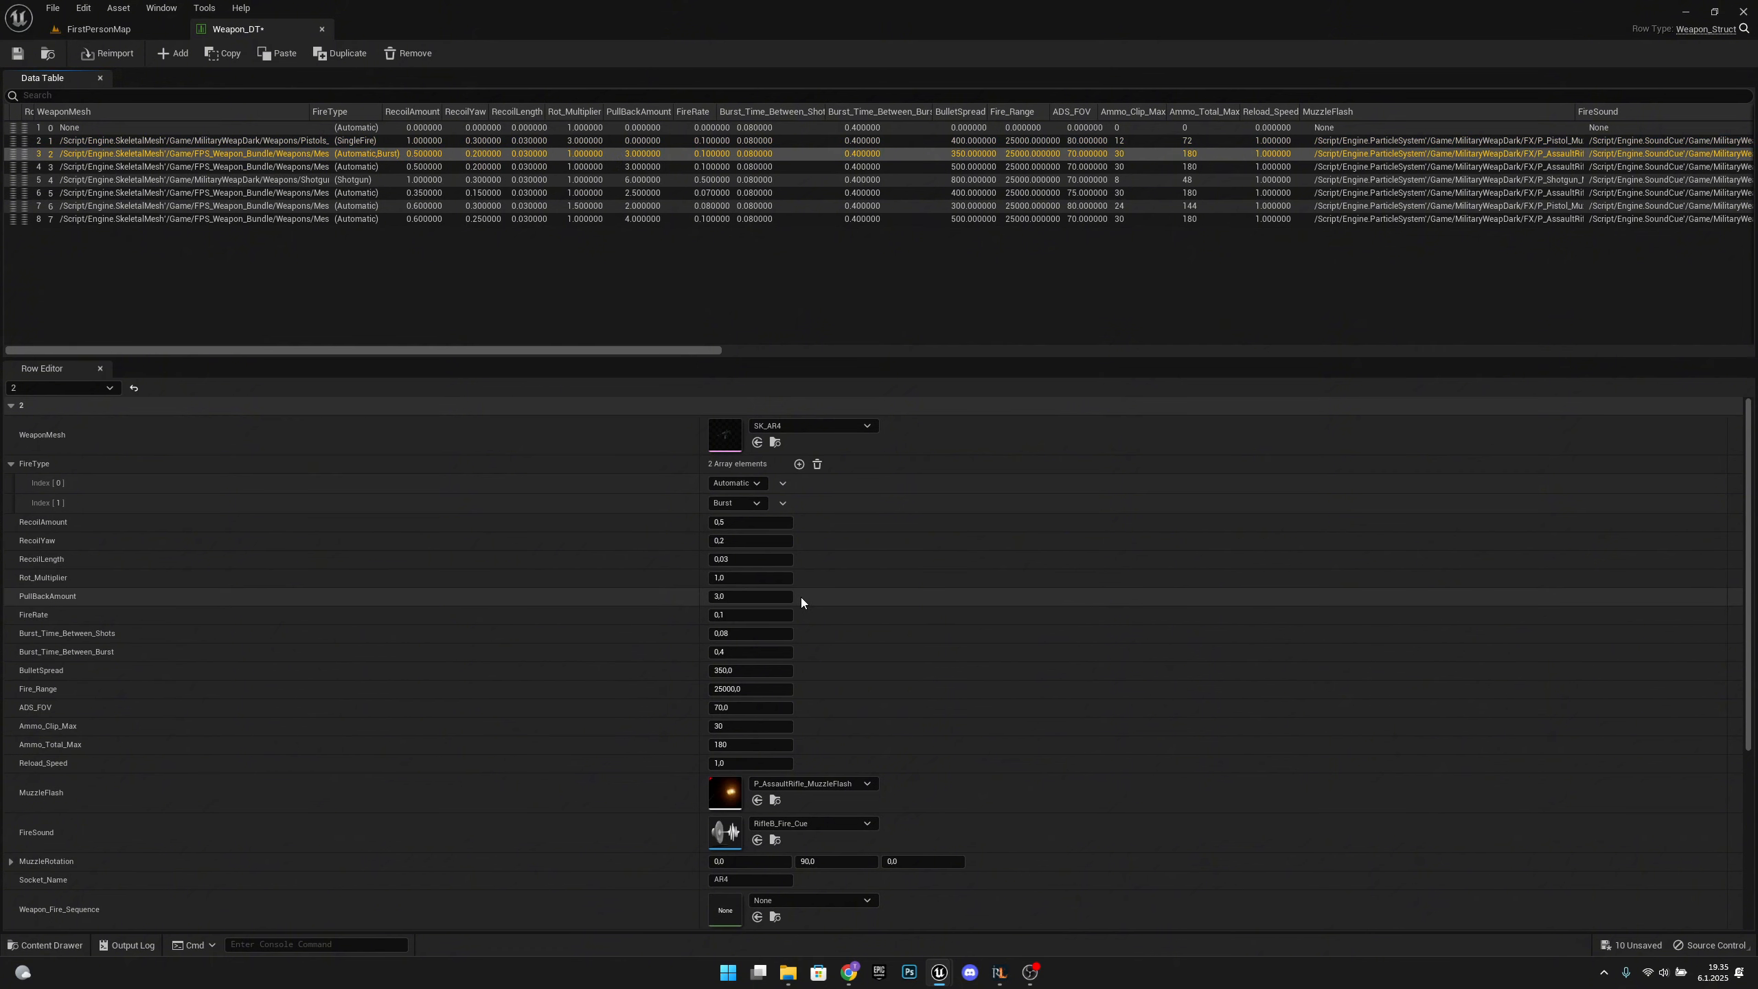
{"action": "left_click", "coordinate": [253, 167]}
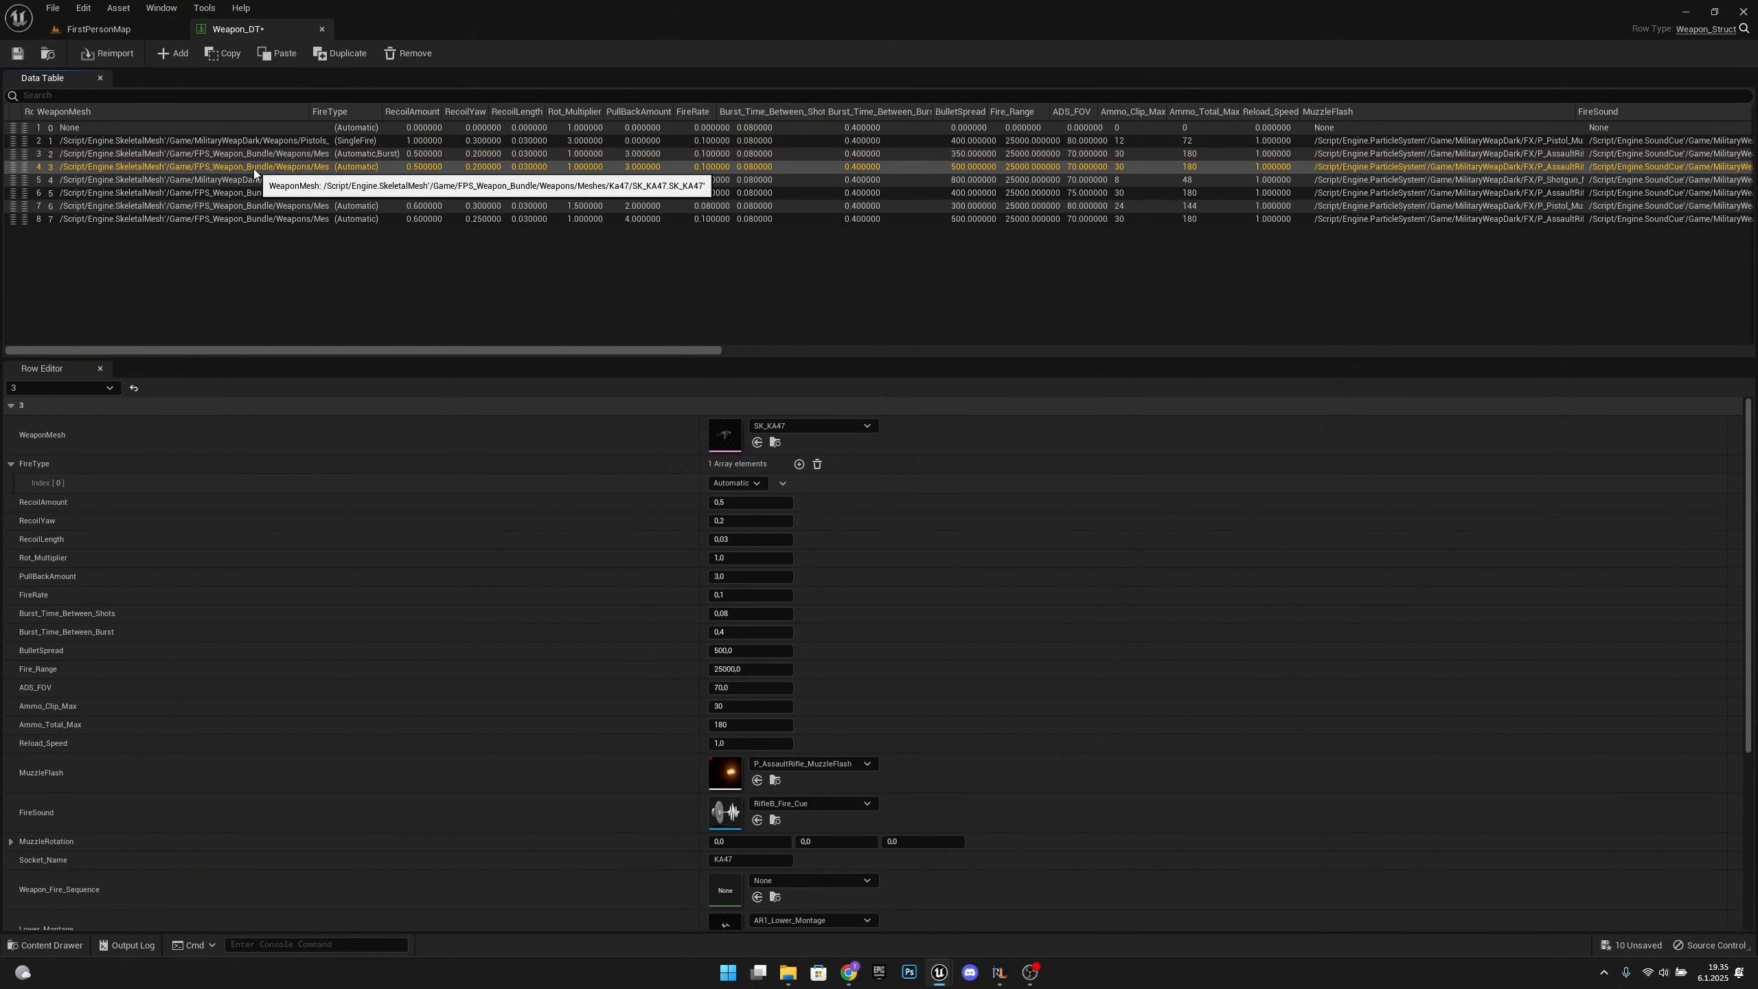
{"action": "left_click", "coordinate": [850, 882]}
{"action": "type", "text": "fire"}
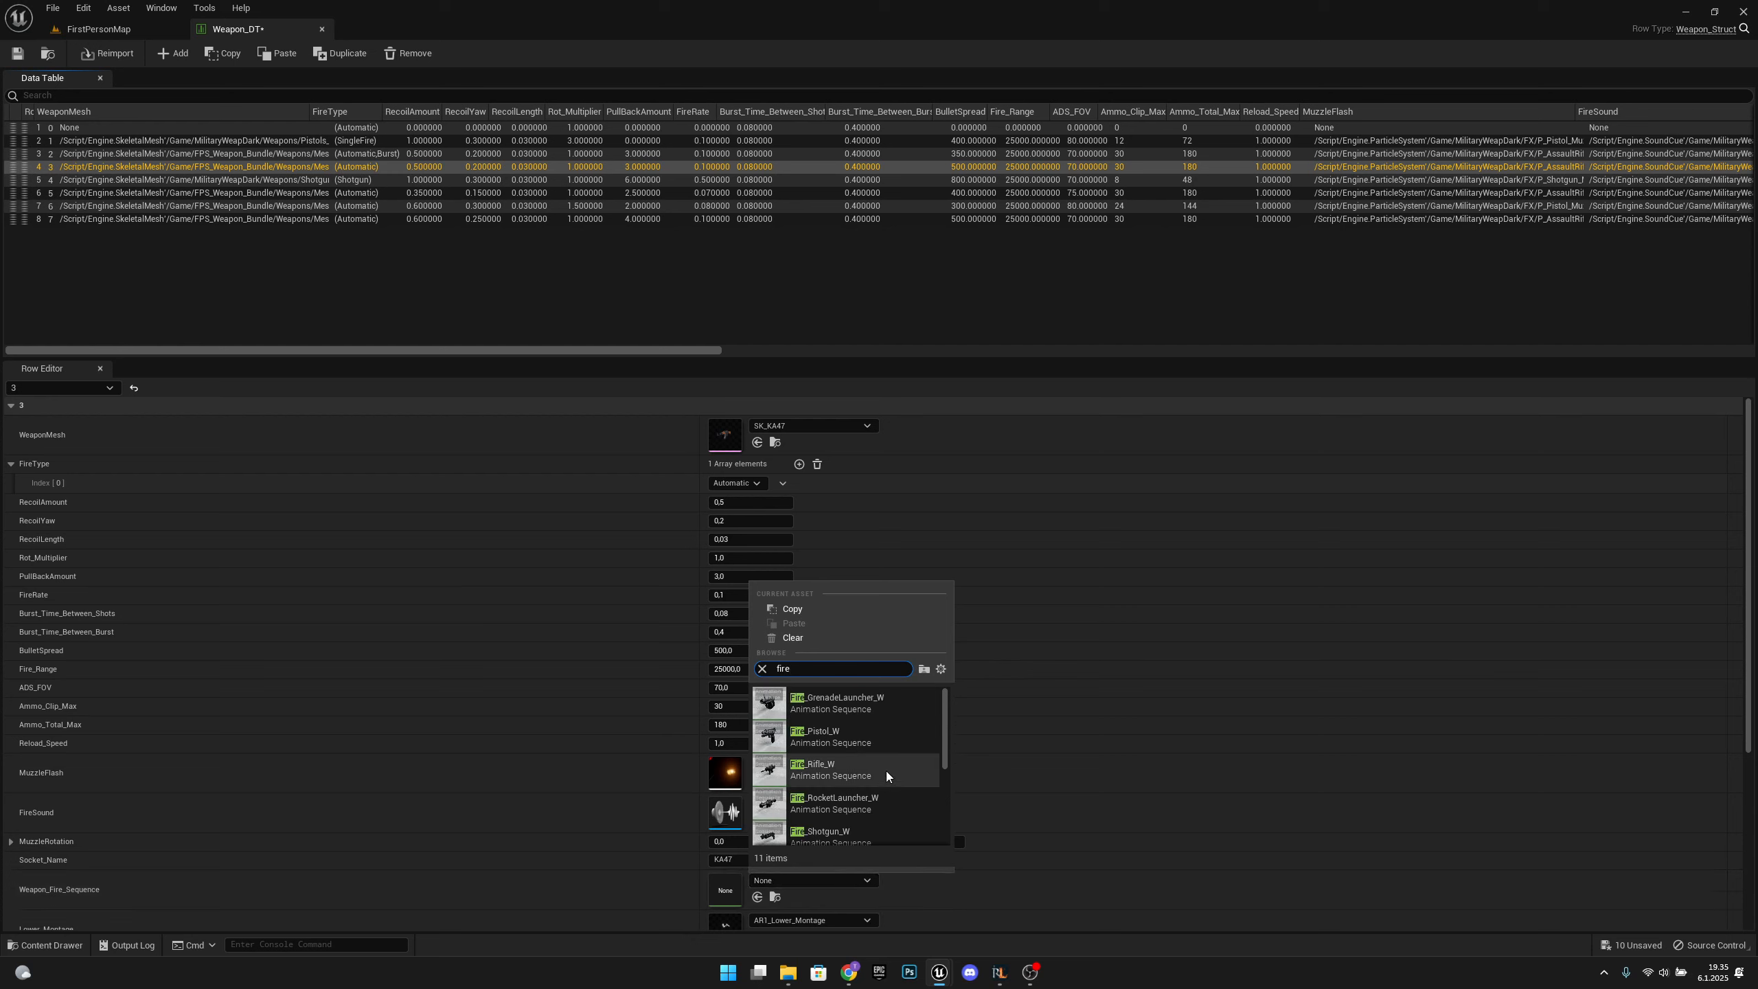
{"action": "scroll", "coordinate": [886, 771], "scroll_direction": "down", "scroll_amount": 3}
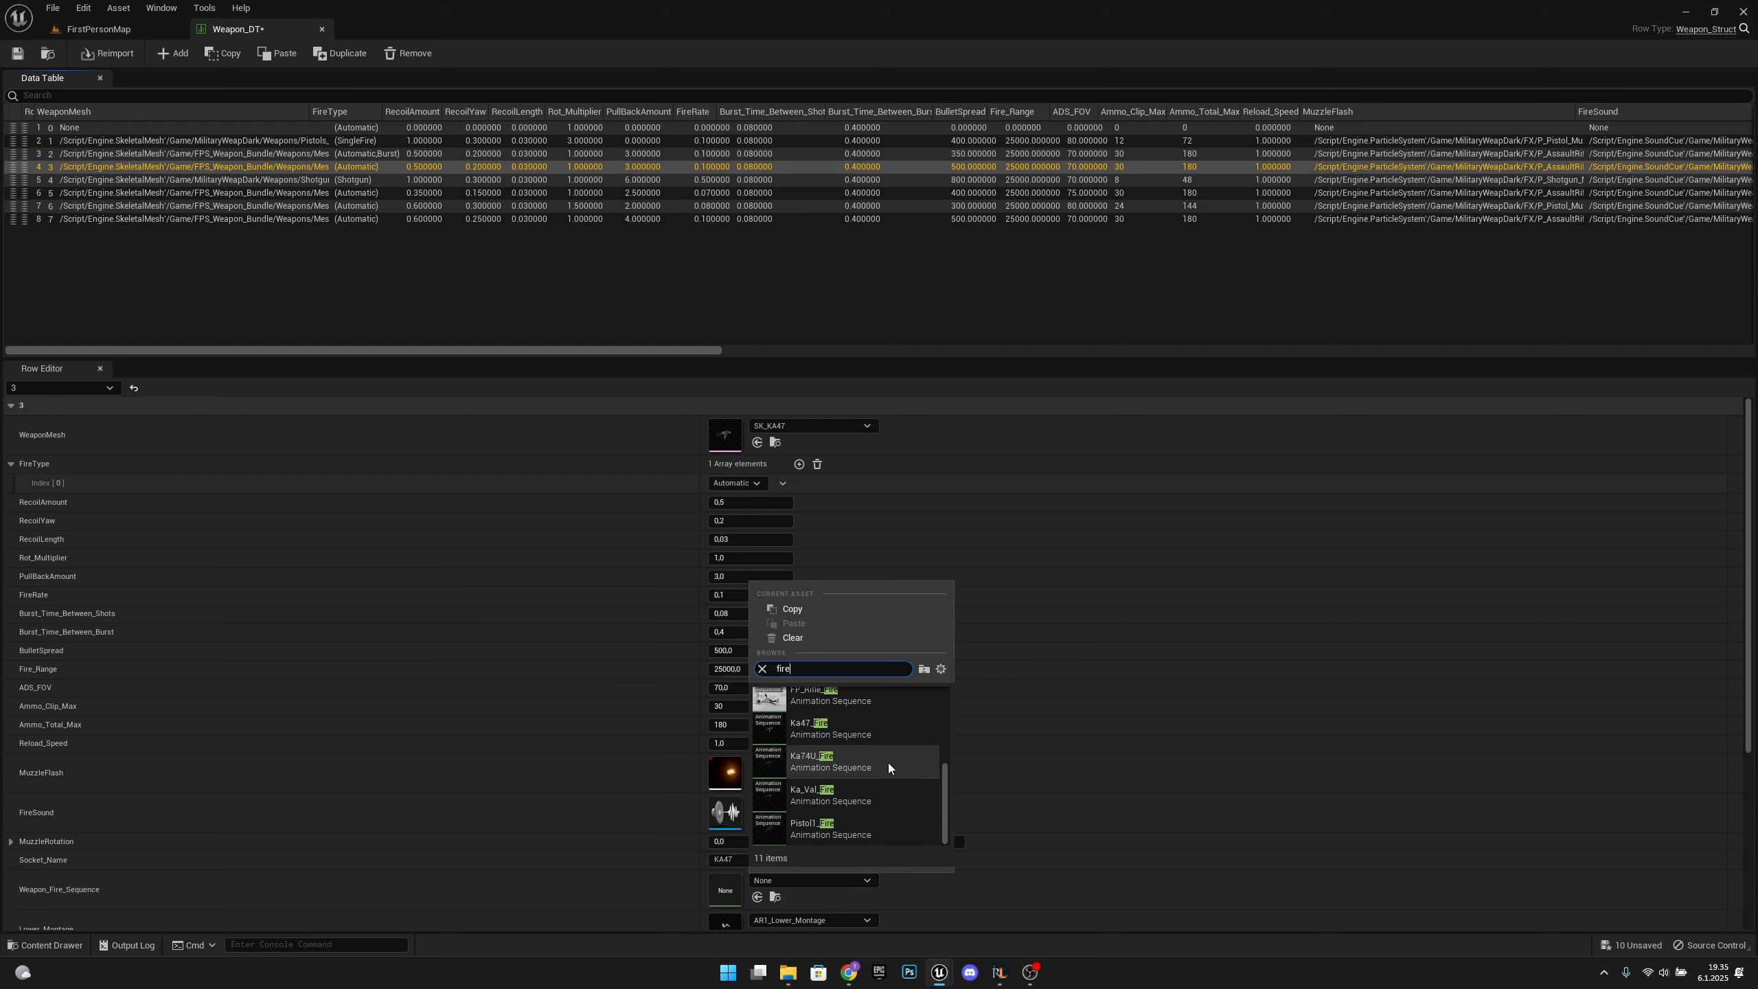
{"action": "left_click", "coordinate": [846, 729]}
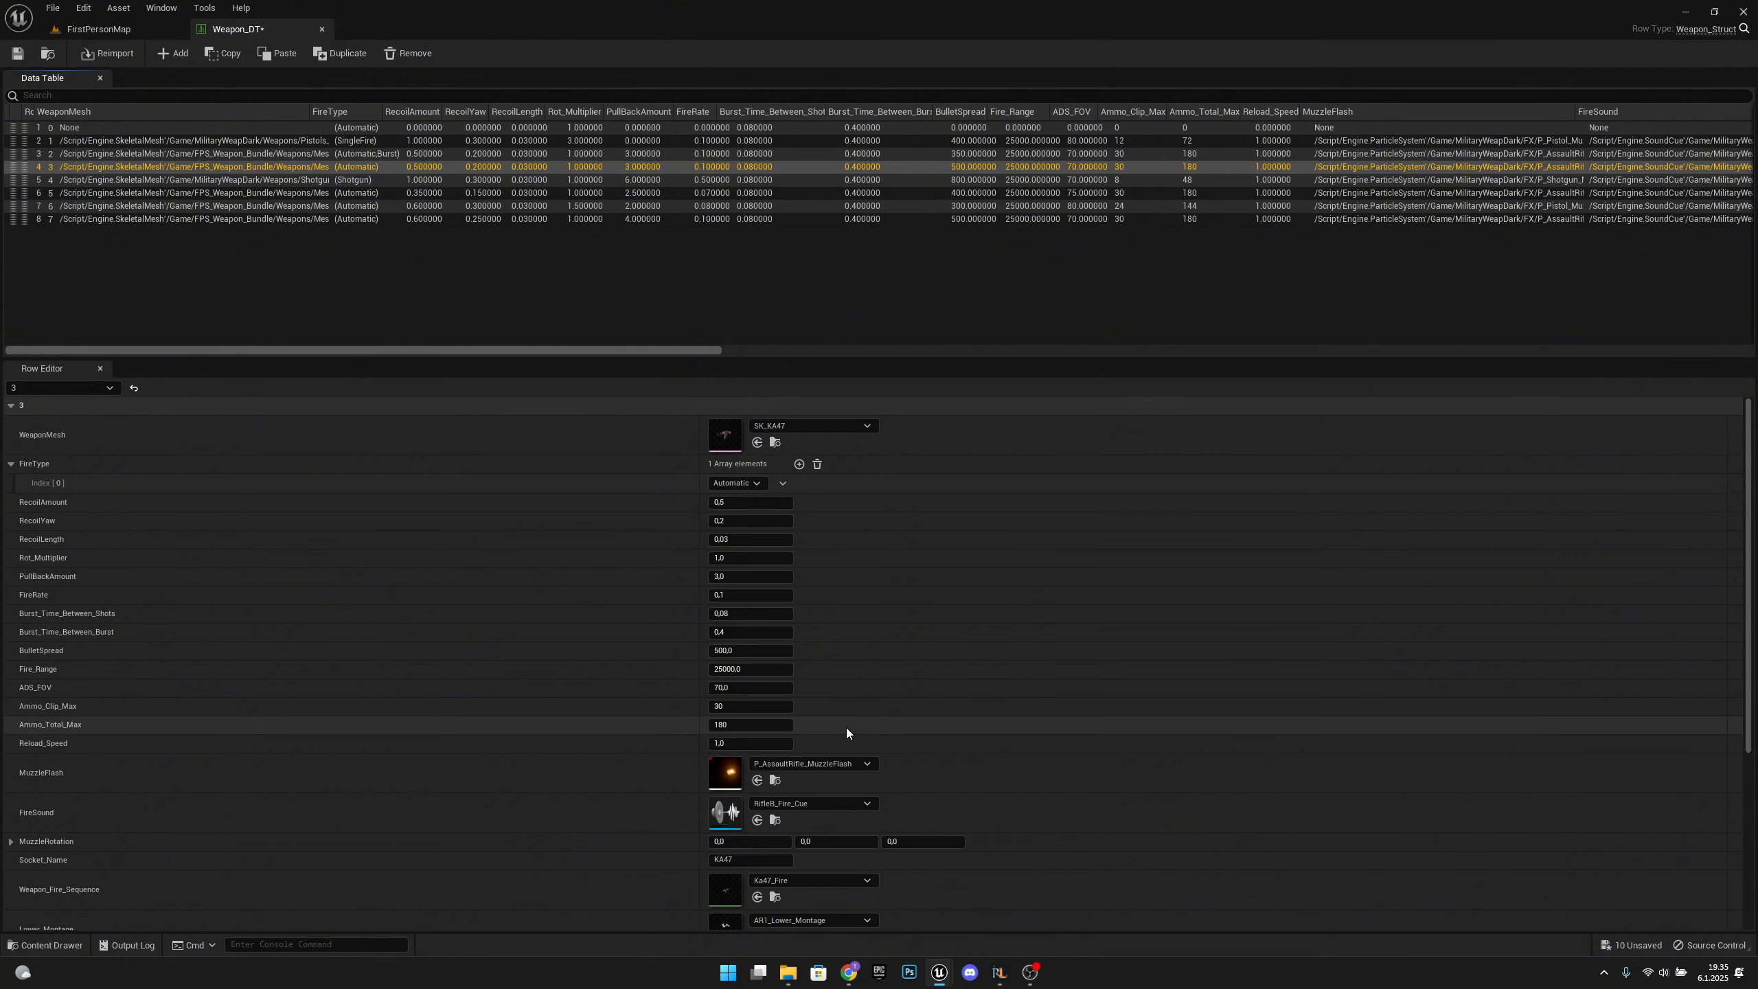
Assign Ka_Val_Fire as the Weapon_Fire_Sequence of row 5, the SK_KA_Val_Y weapon.
{"action": "left_click", "coordinate": [370, 193]}
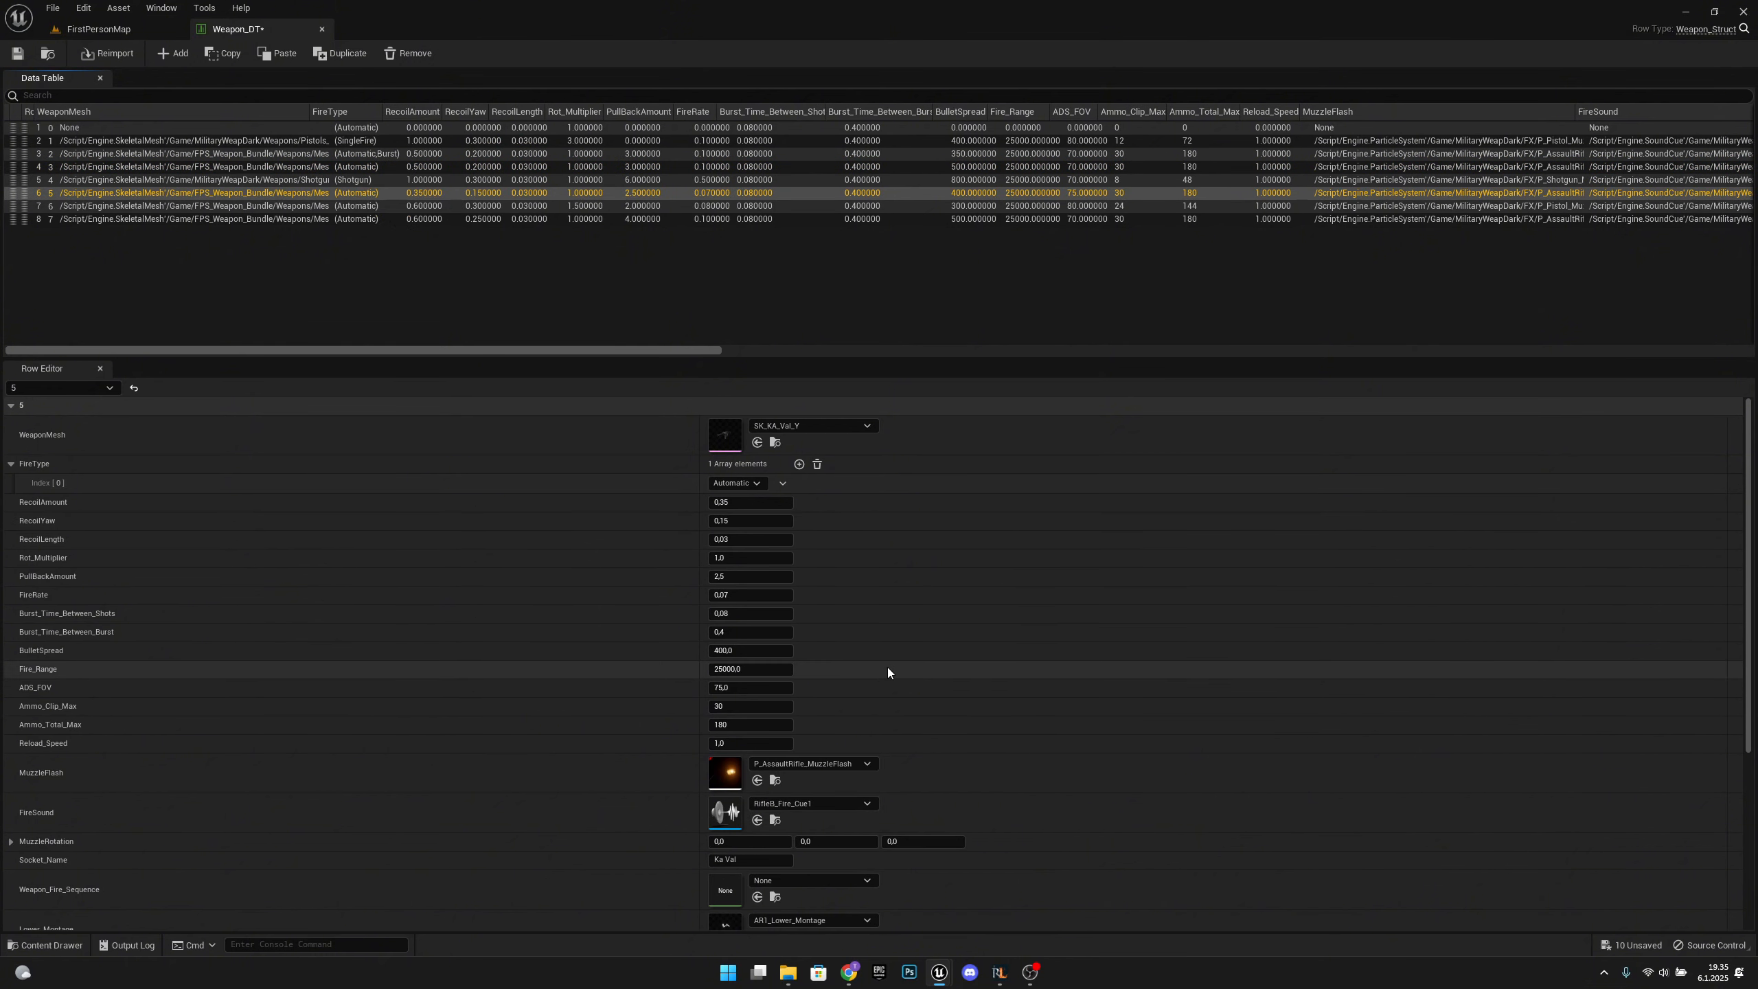
{"action": "left_click", "coordinate": [830, 881]}
{"action": "type", "text": "fire"}
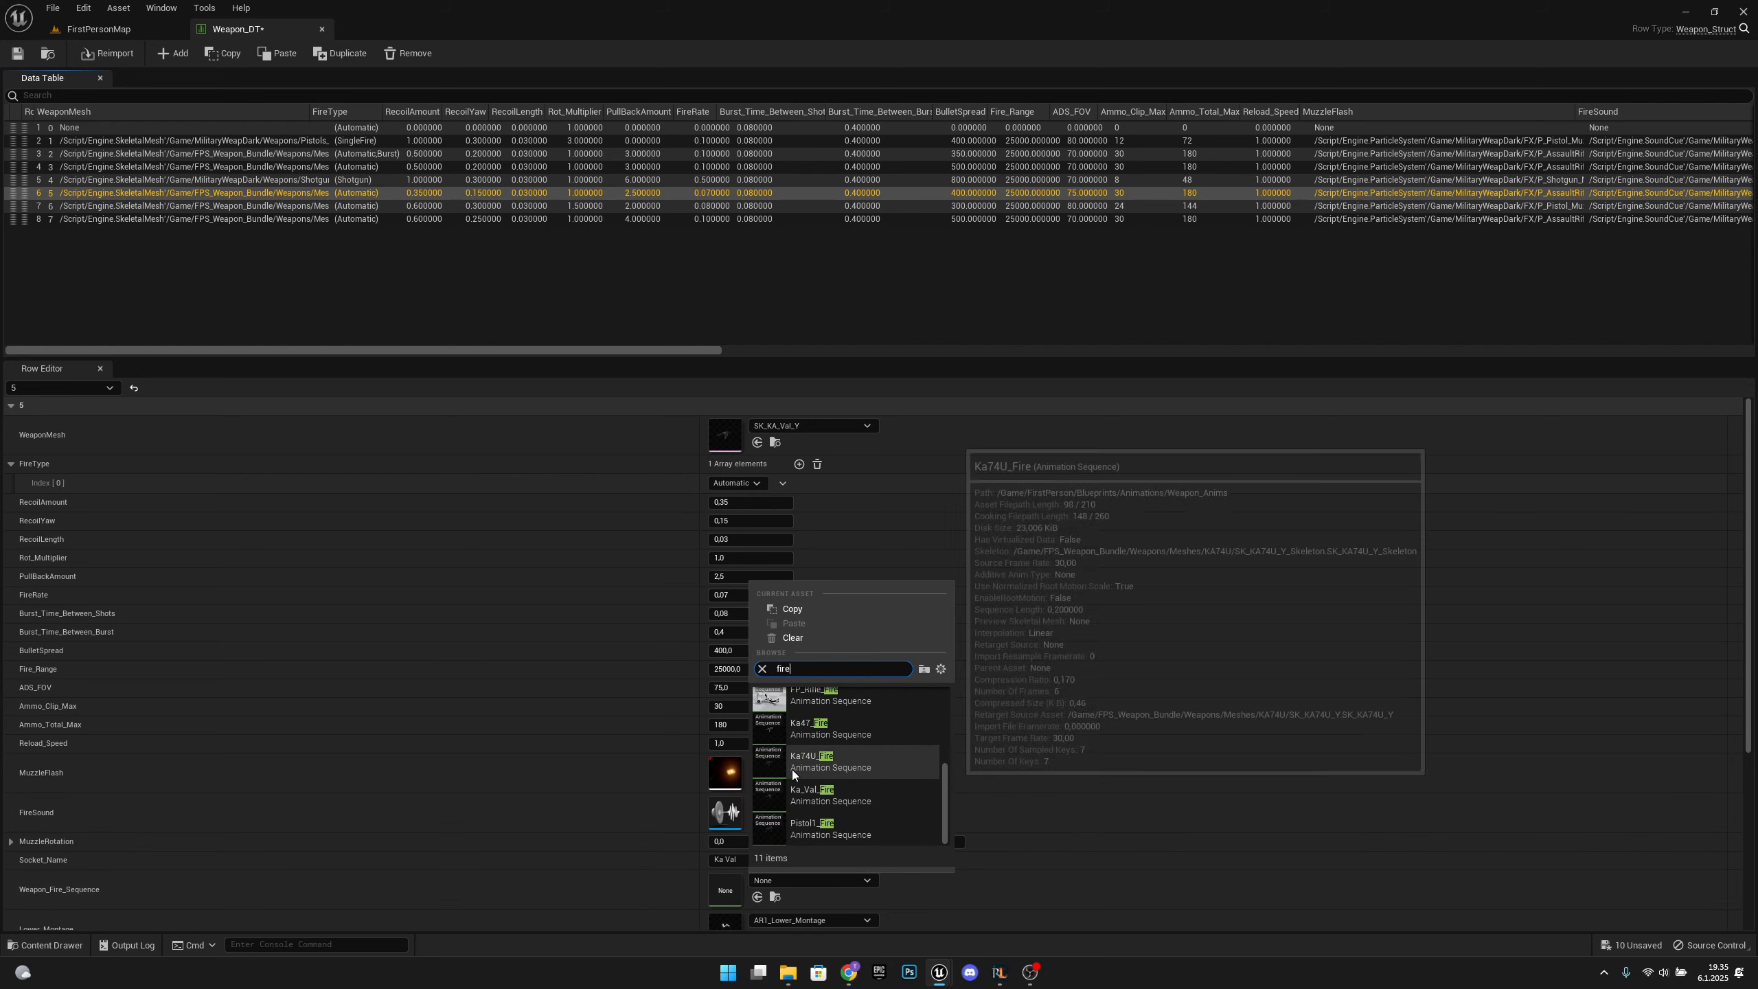
{"action": "left_click", "coordinate": [865, 796]}
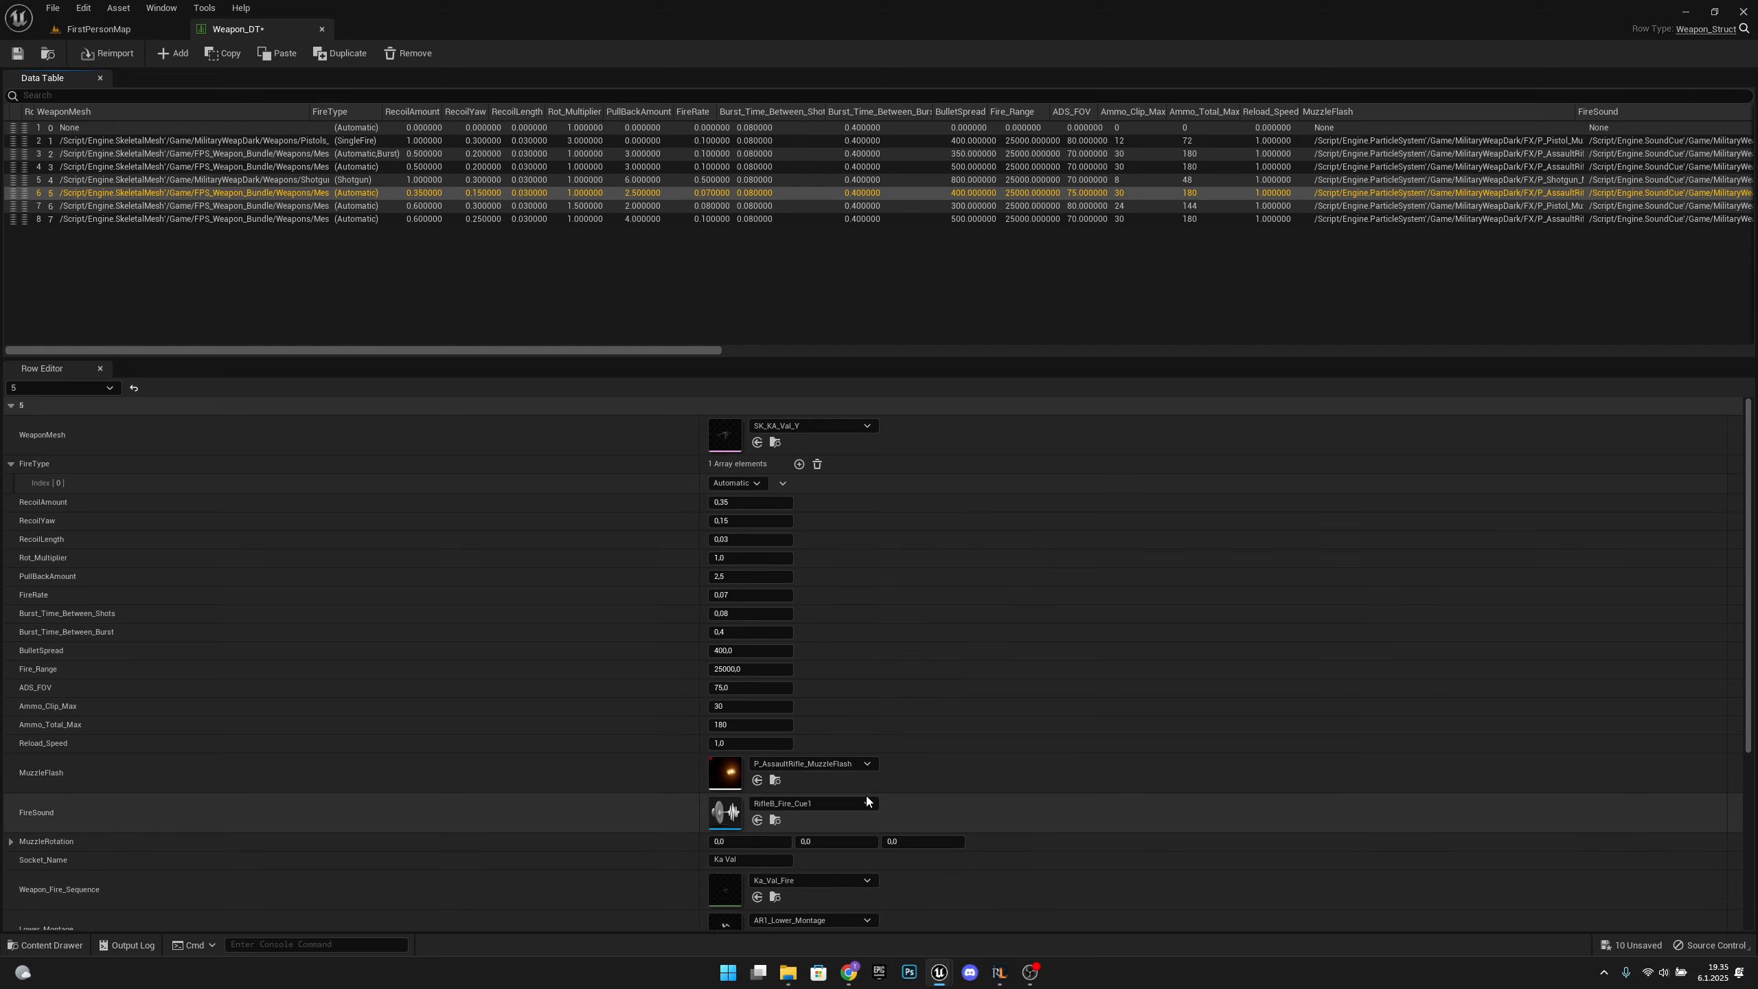
Assign Ka74U_Fire as the Weapon_Fire_Sequence of row 7, the SK_KA74U_Y weapon.
{"action": "left_click", "coordinate": [438, 207]}
{"action": "left_click", "coordinate": [433, 219]}
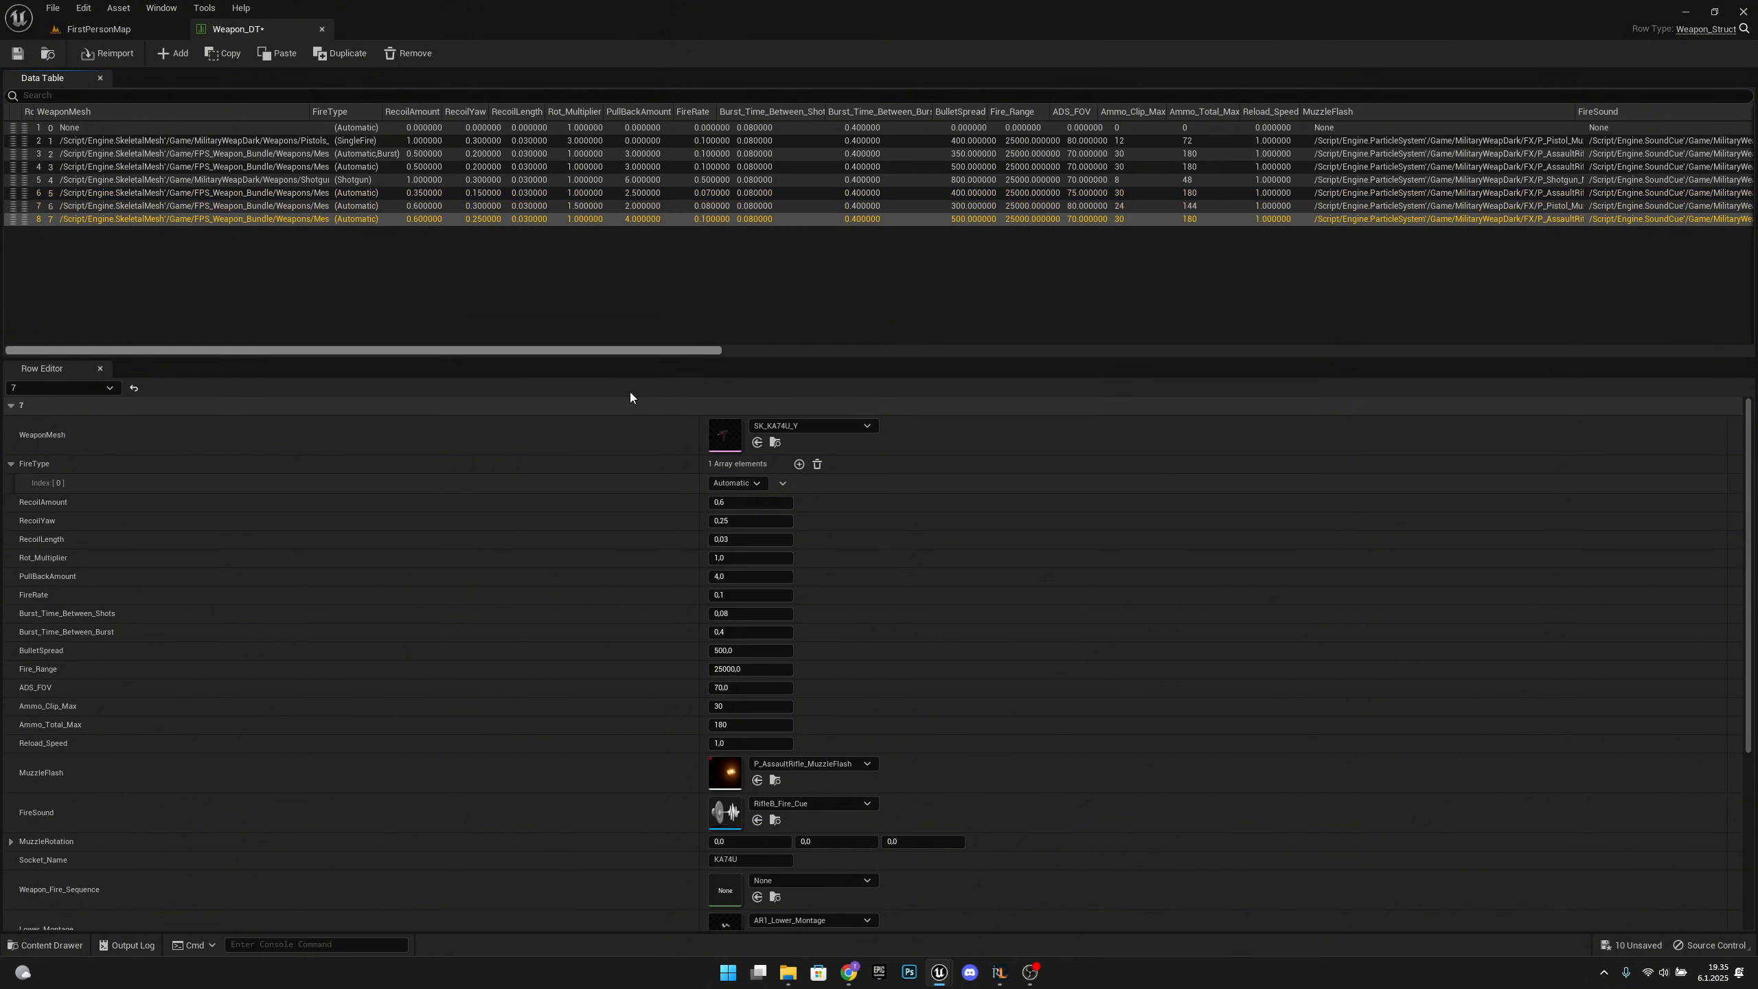
{"action": "scroll", "coordinate": [911, 808], "scroll_direction": "down", "scroll_amount": 2}
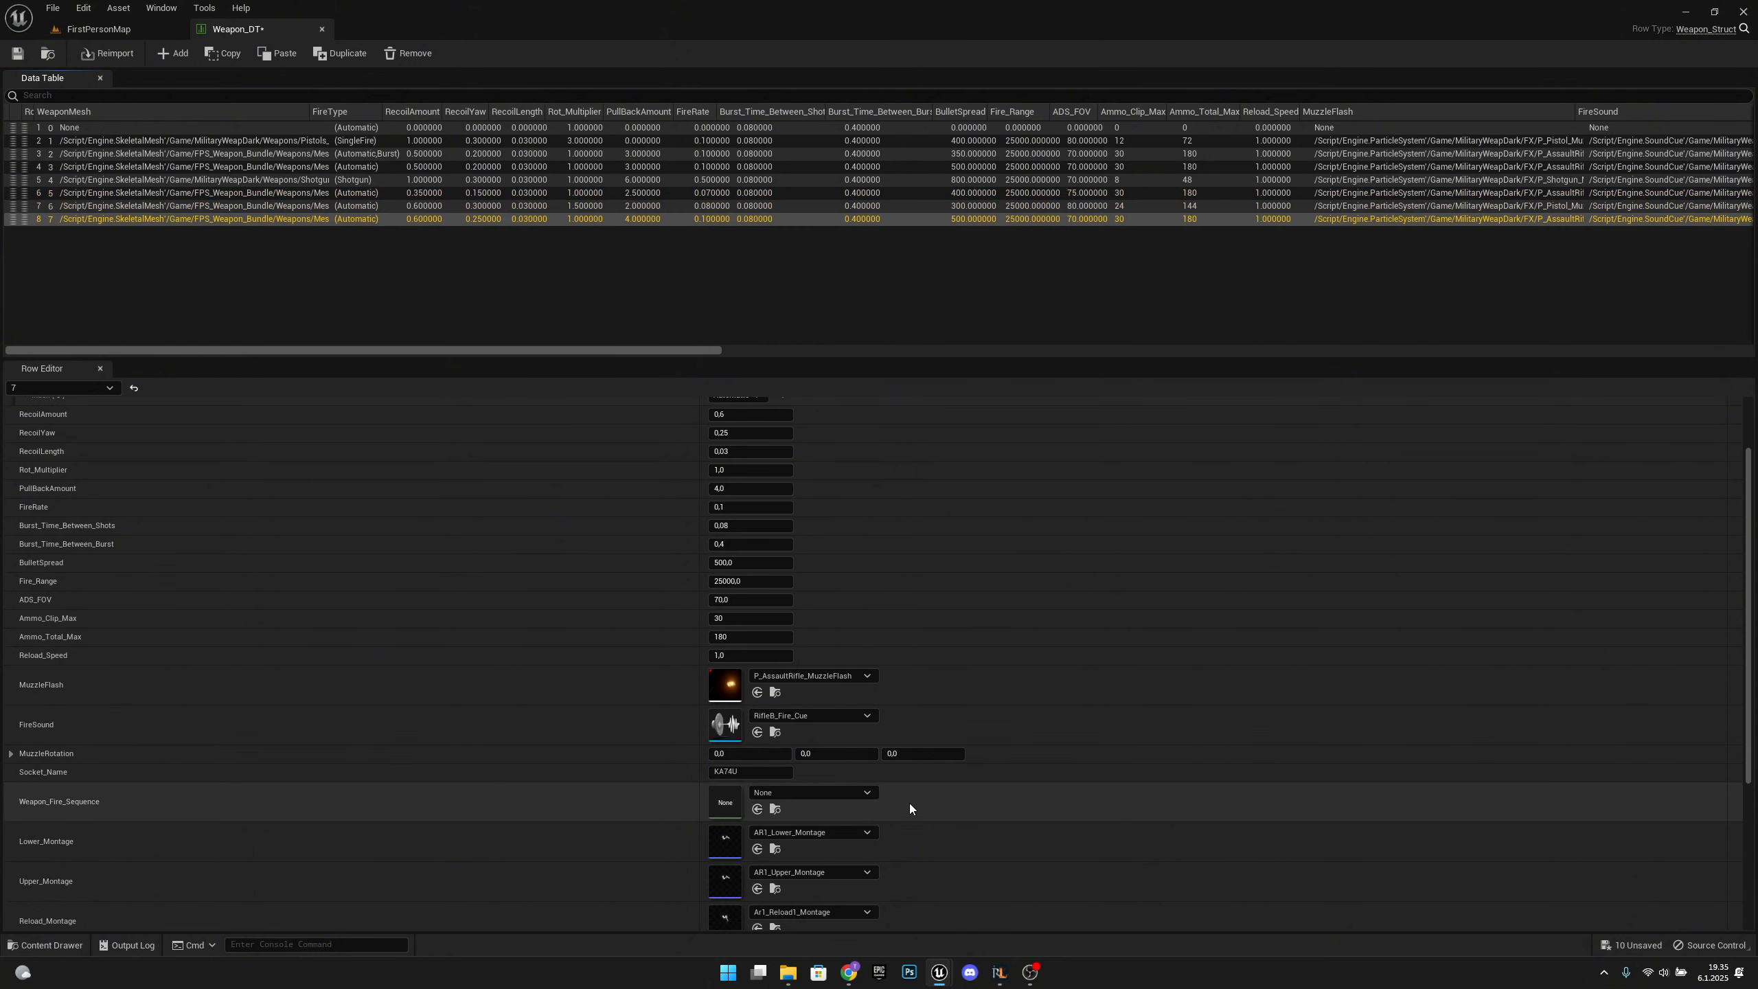
{"action": "left_click", "coordinate": [828, 798]}
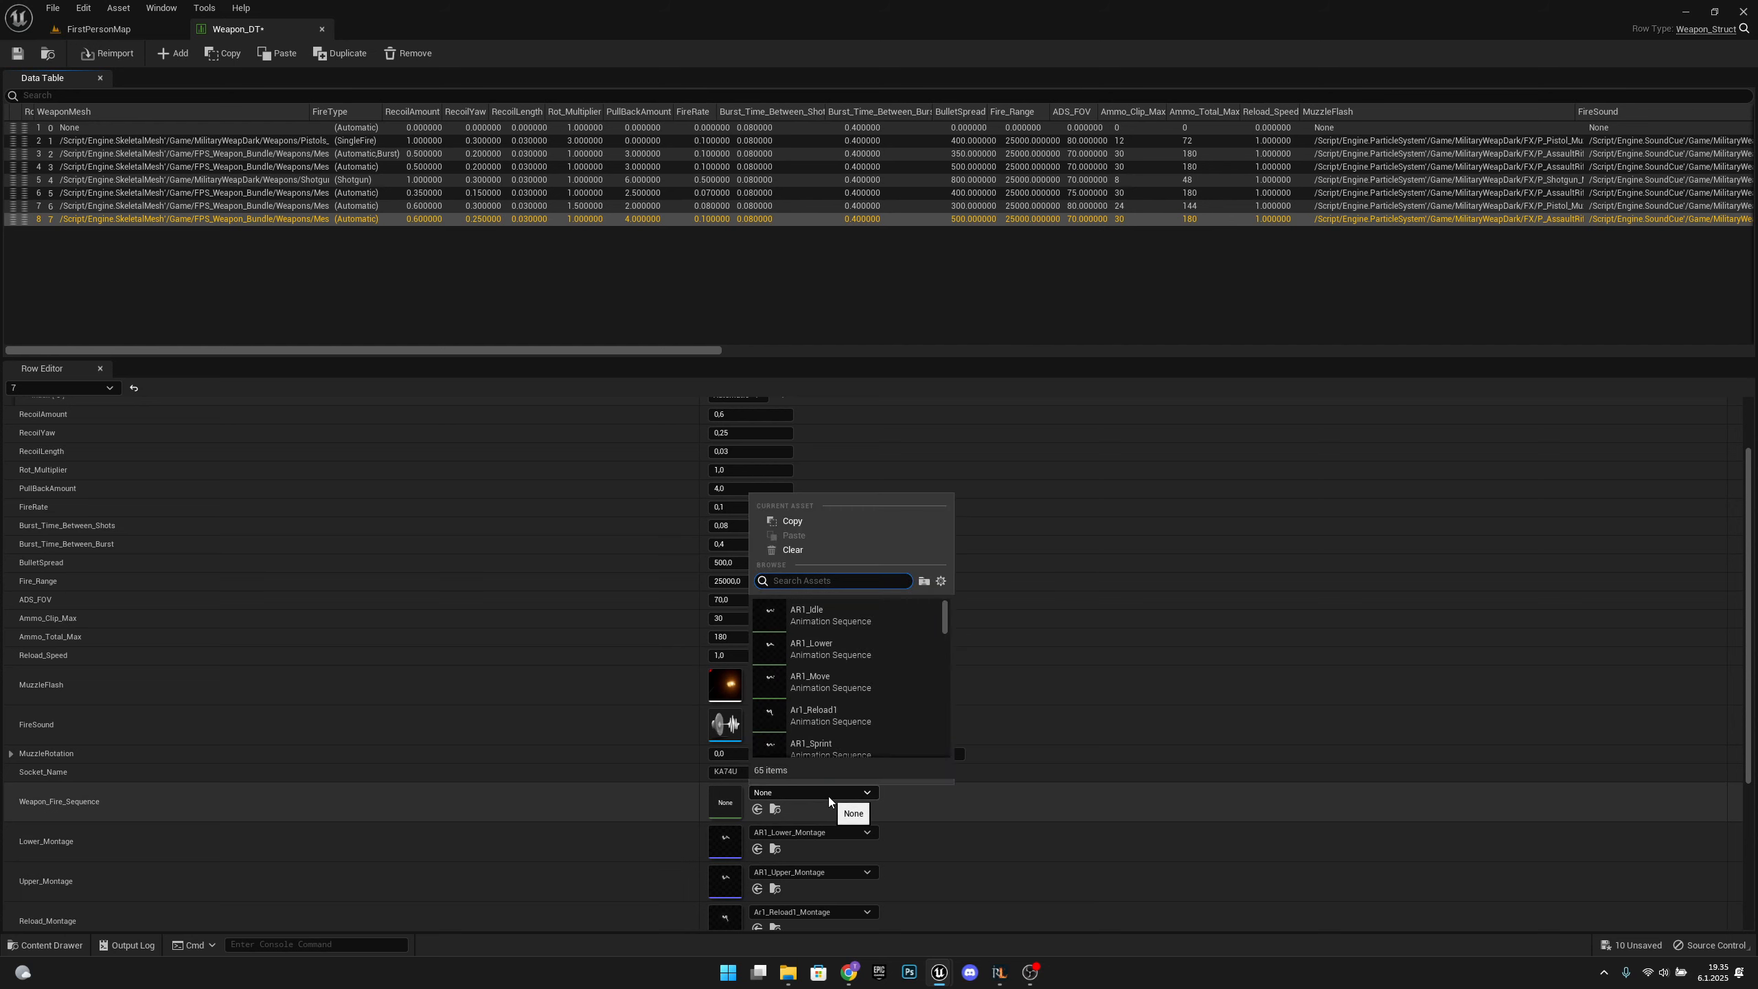
{"action": "type", "text": "fire"}
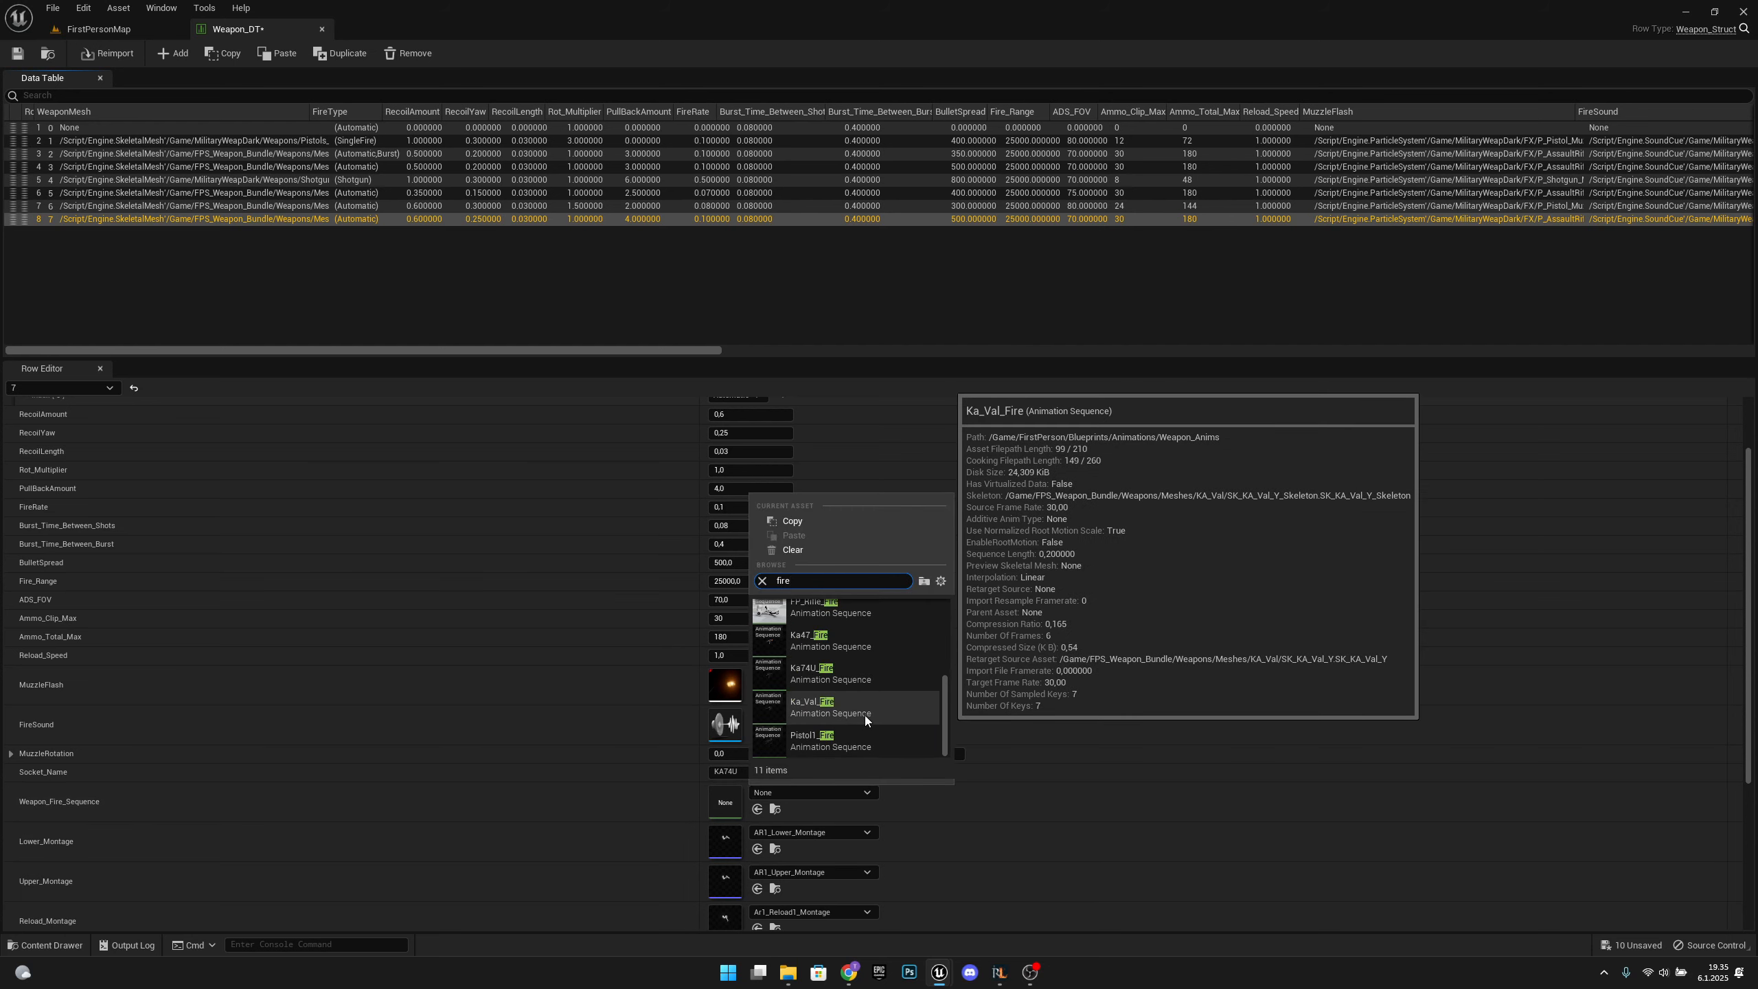
{"action": "left_click", "coordinate": [843, 669]}
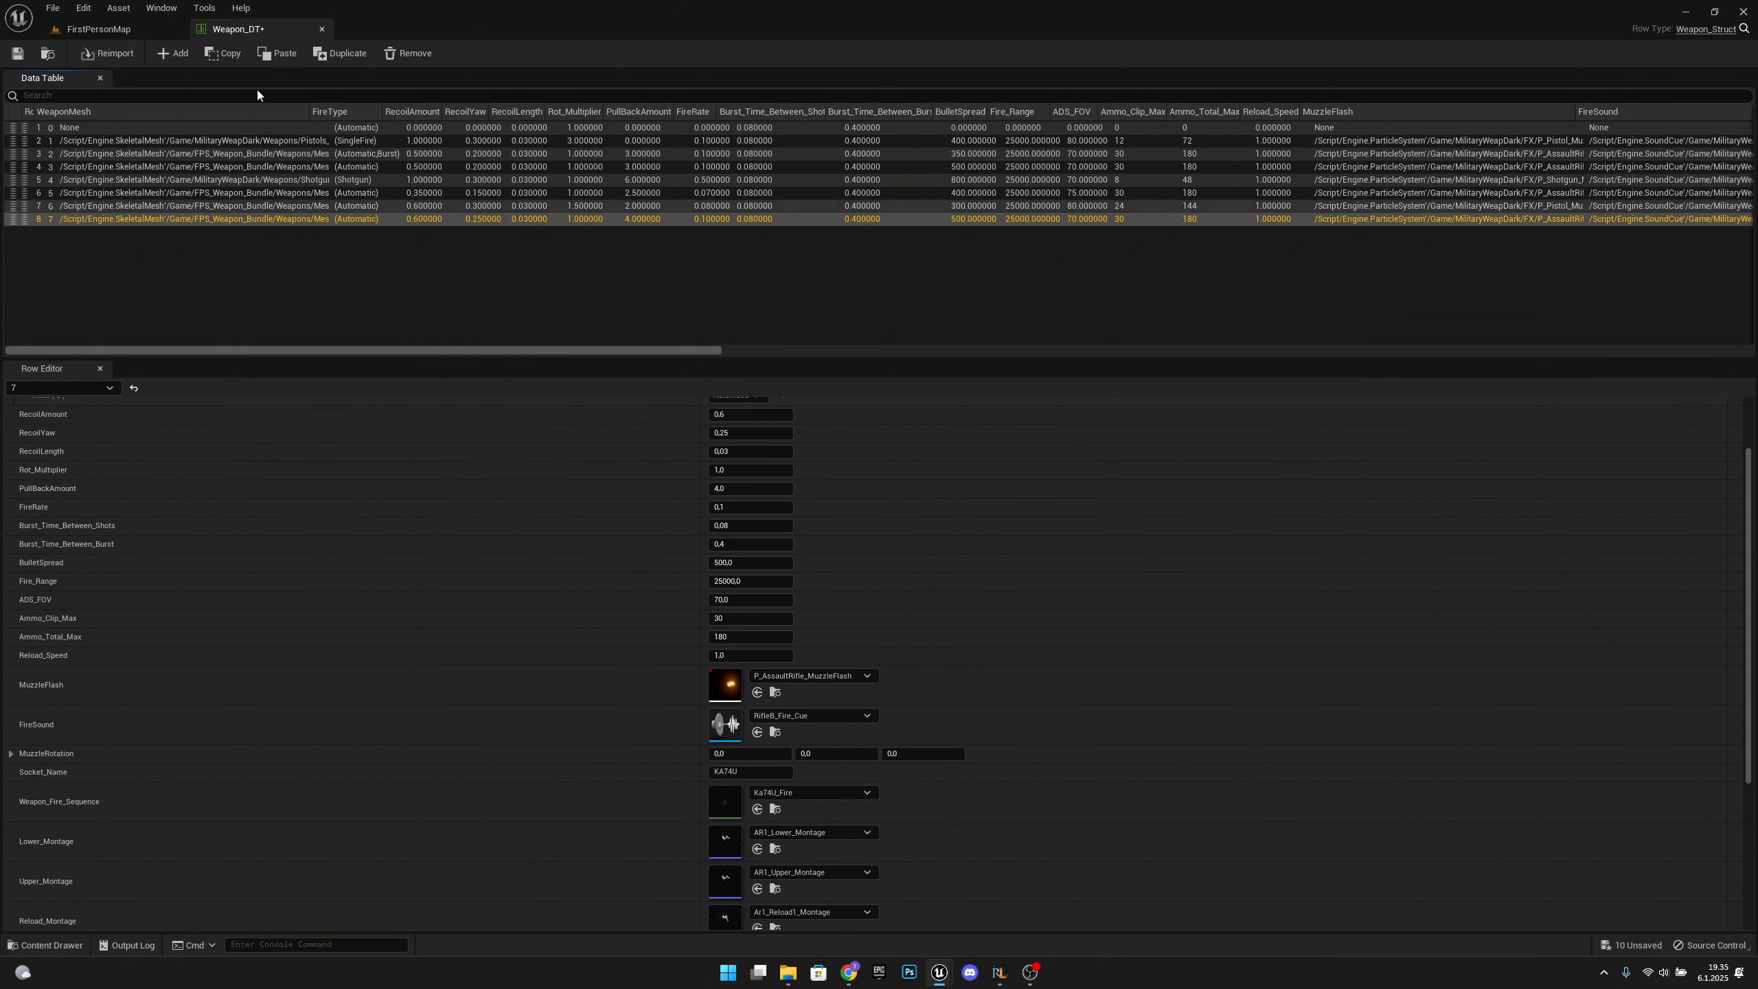
Save all unsaved assets and close the Weapon_DT data table.
{"action": "left_click", "coordinate": [53, 8]}
{"action": "left_click", "coordinate": [104, 77]}
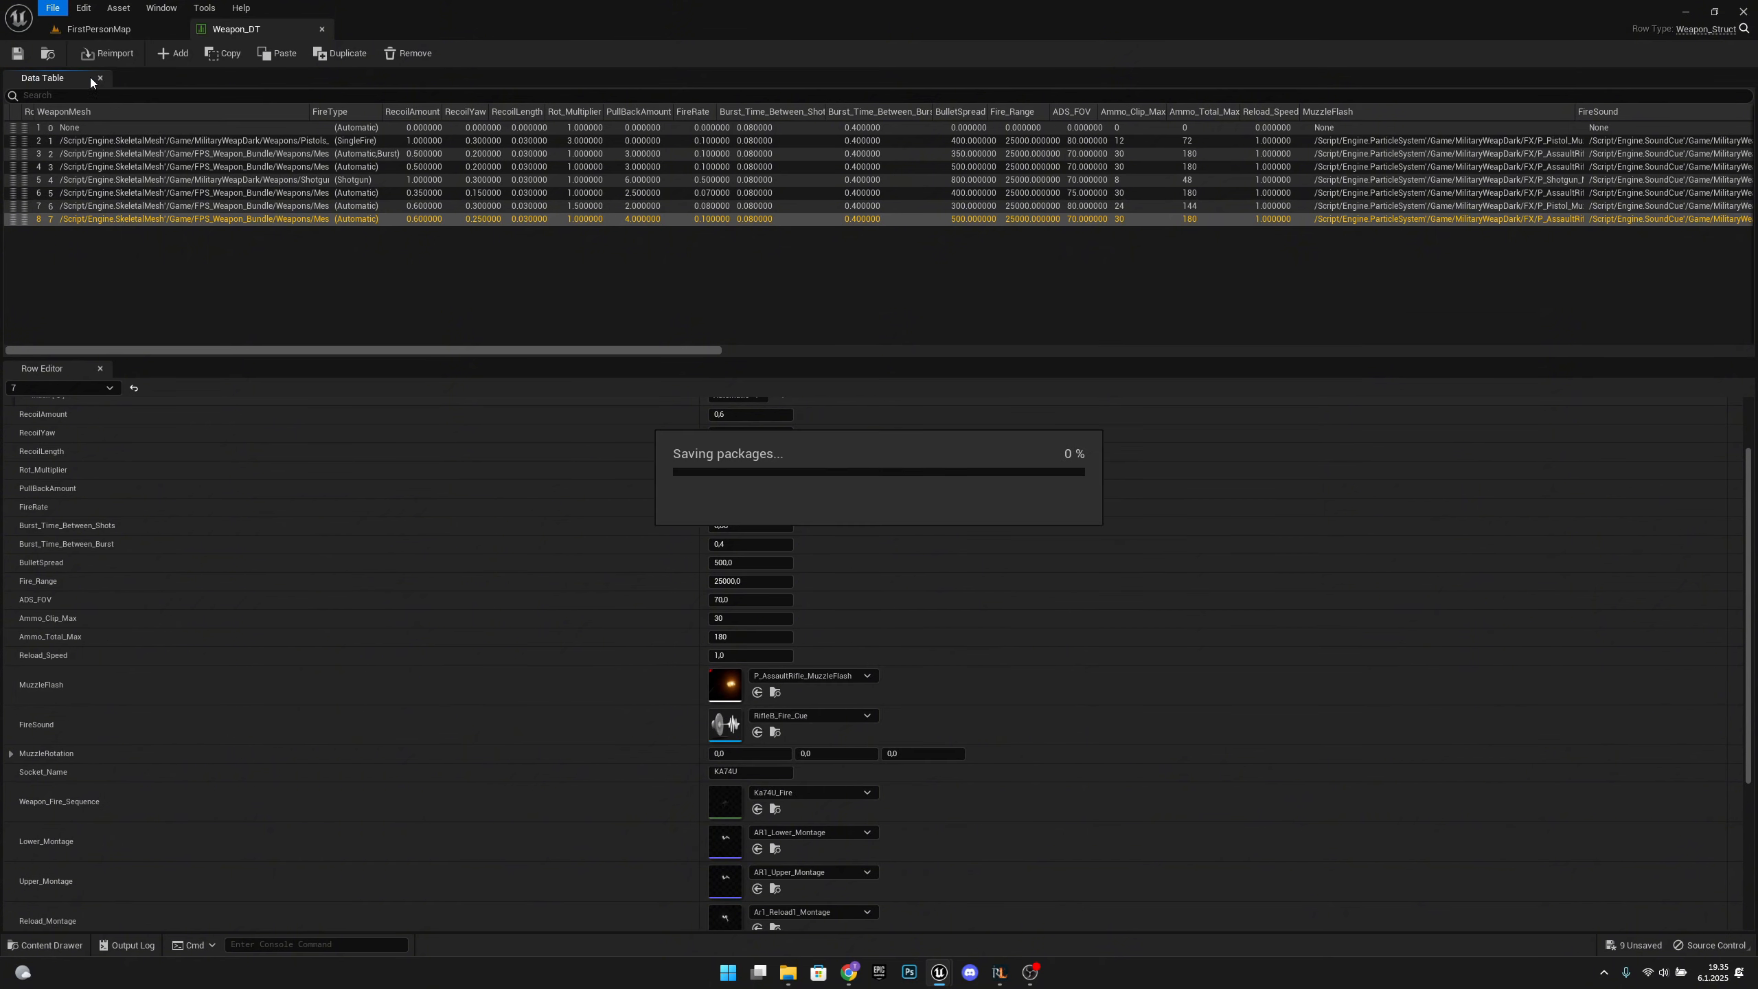
{"action": "left_click", "coordinate": [323, 30]}
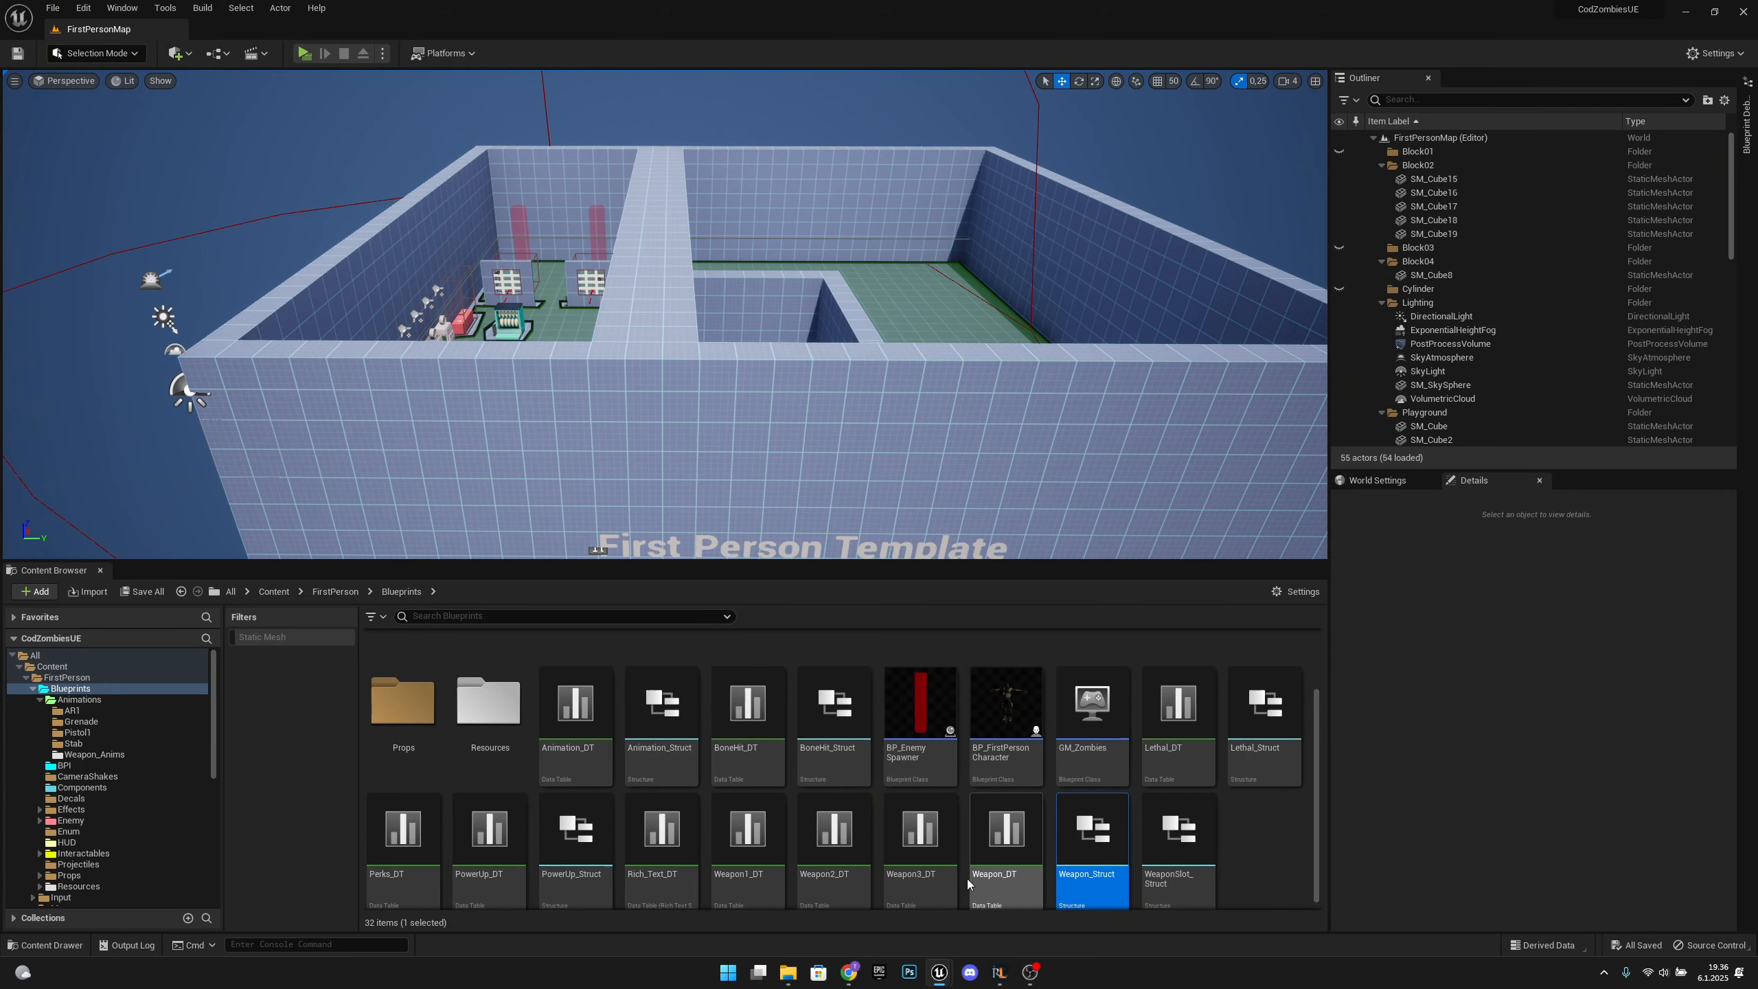
Open BP_FirstPersonCharacter, close the Get Fire Types and Change Fire Type graphs, and show the Set Weapon Stats function.
{"action": "scroll", "coordinate": [1177, 885], "scroll_direction": "down", "scroll_amount": 1}
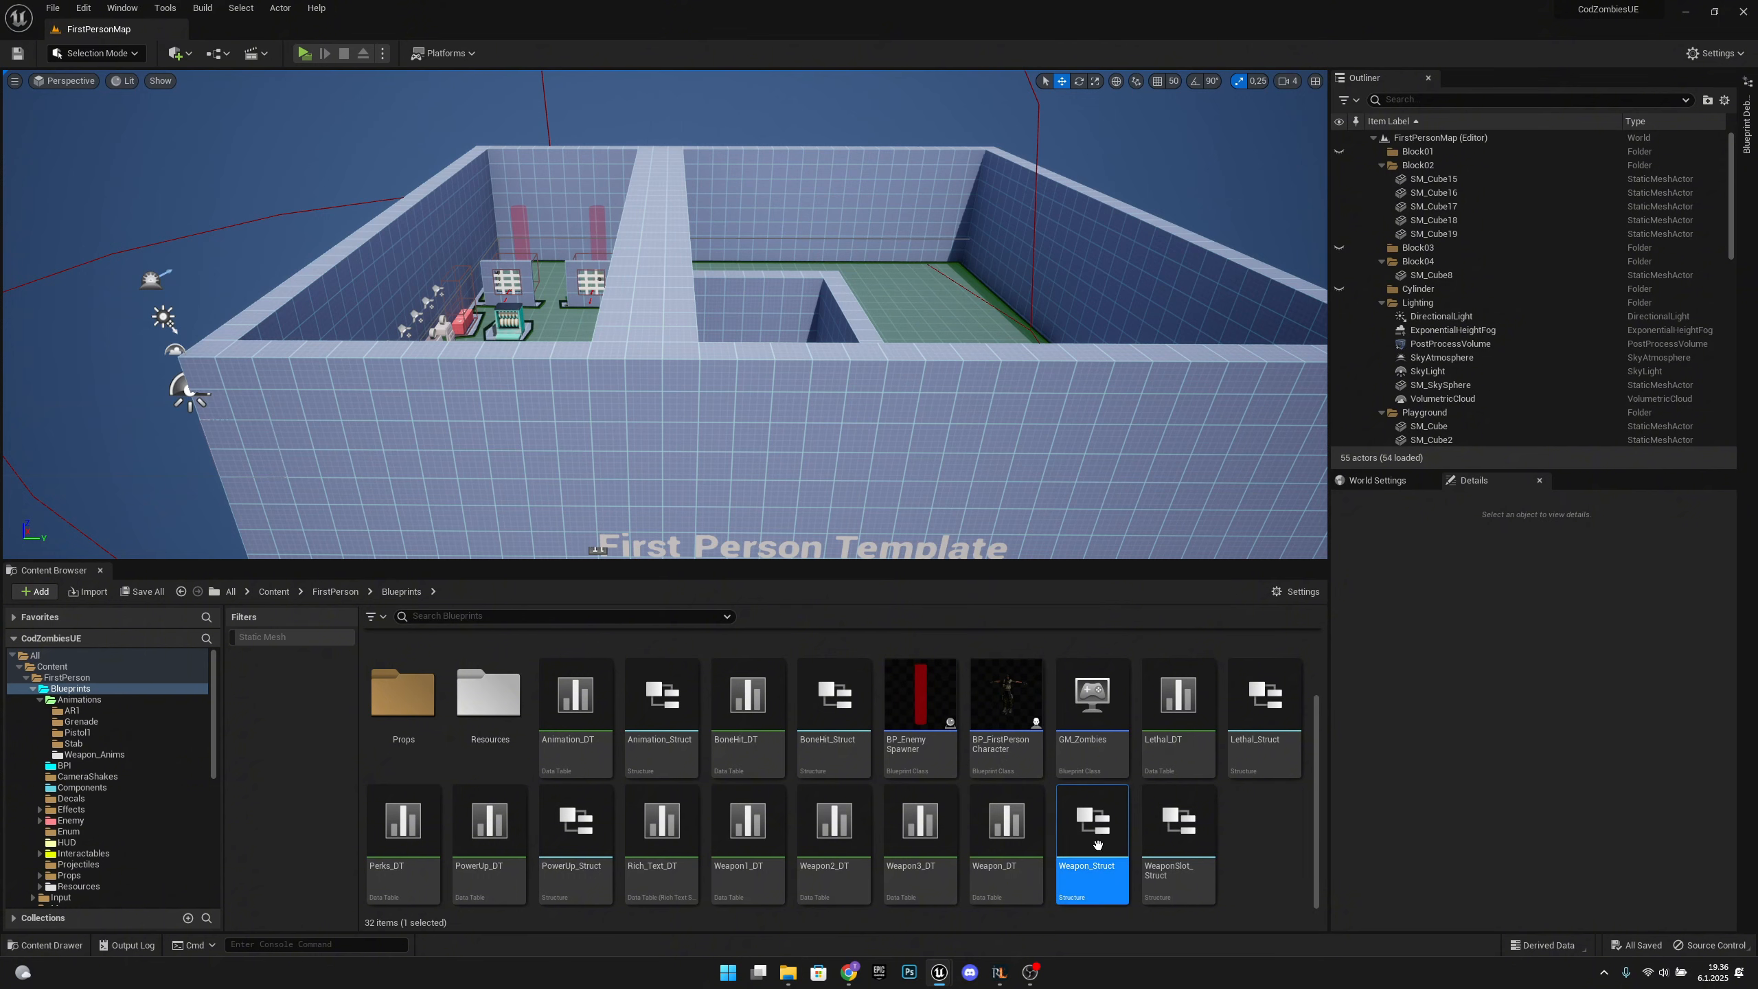
{"action": "scroll", "coordinate": [1142, 799], "scroll_direction": "up", "scroll_amount": 3}
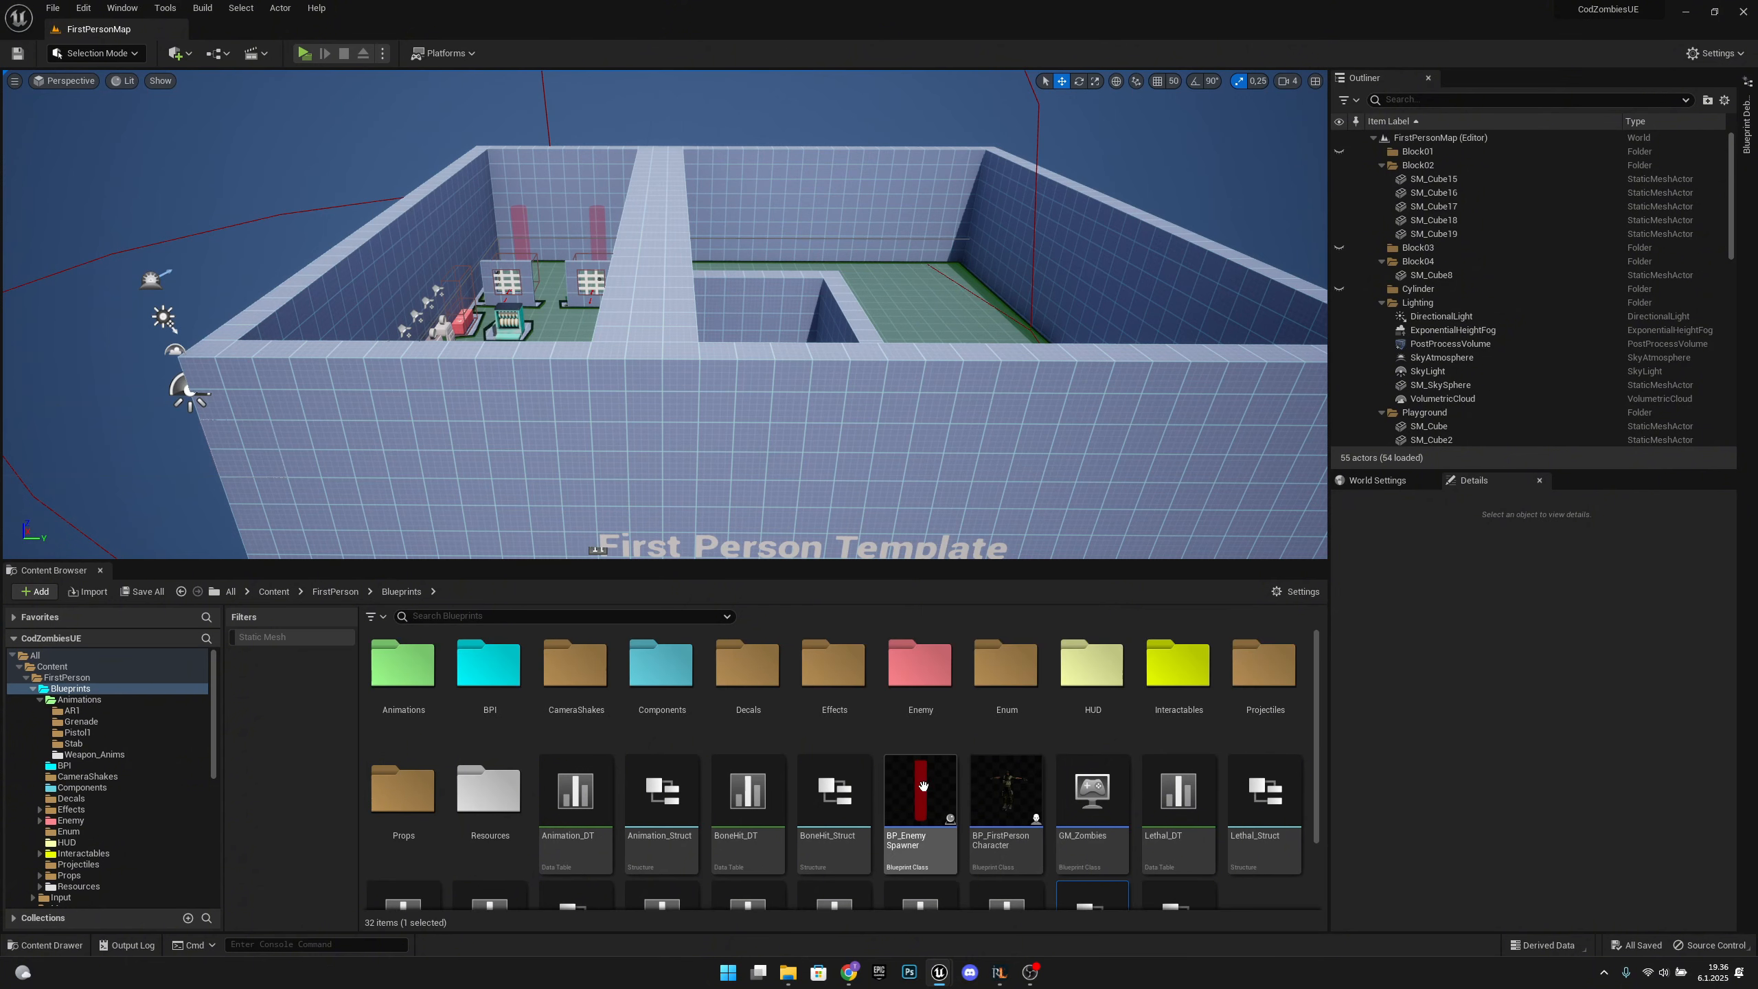
{"action": "left_click", "coordinate": [1013, 787]}
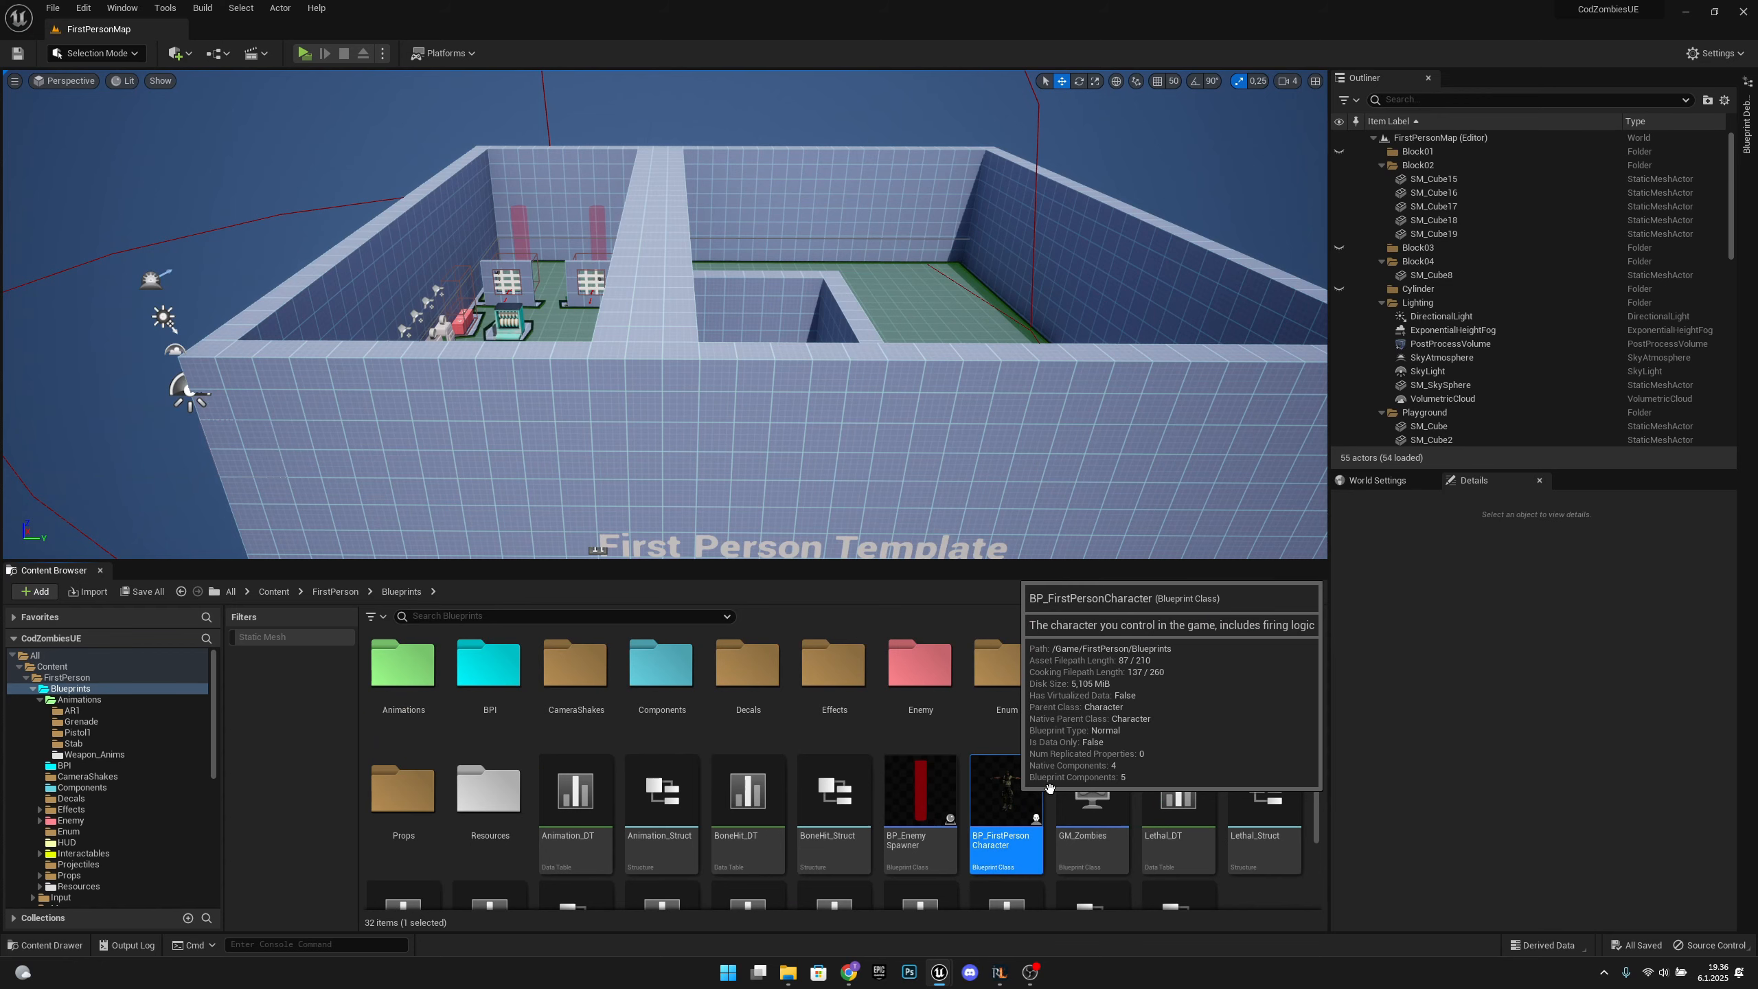
{"action": "double_click", "coordinate": [1017, 762]}
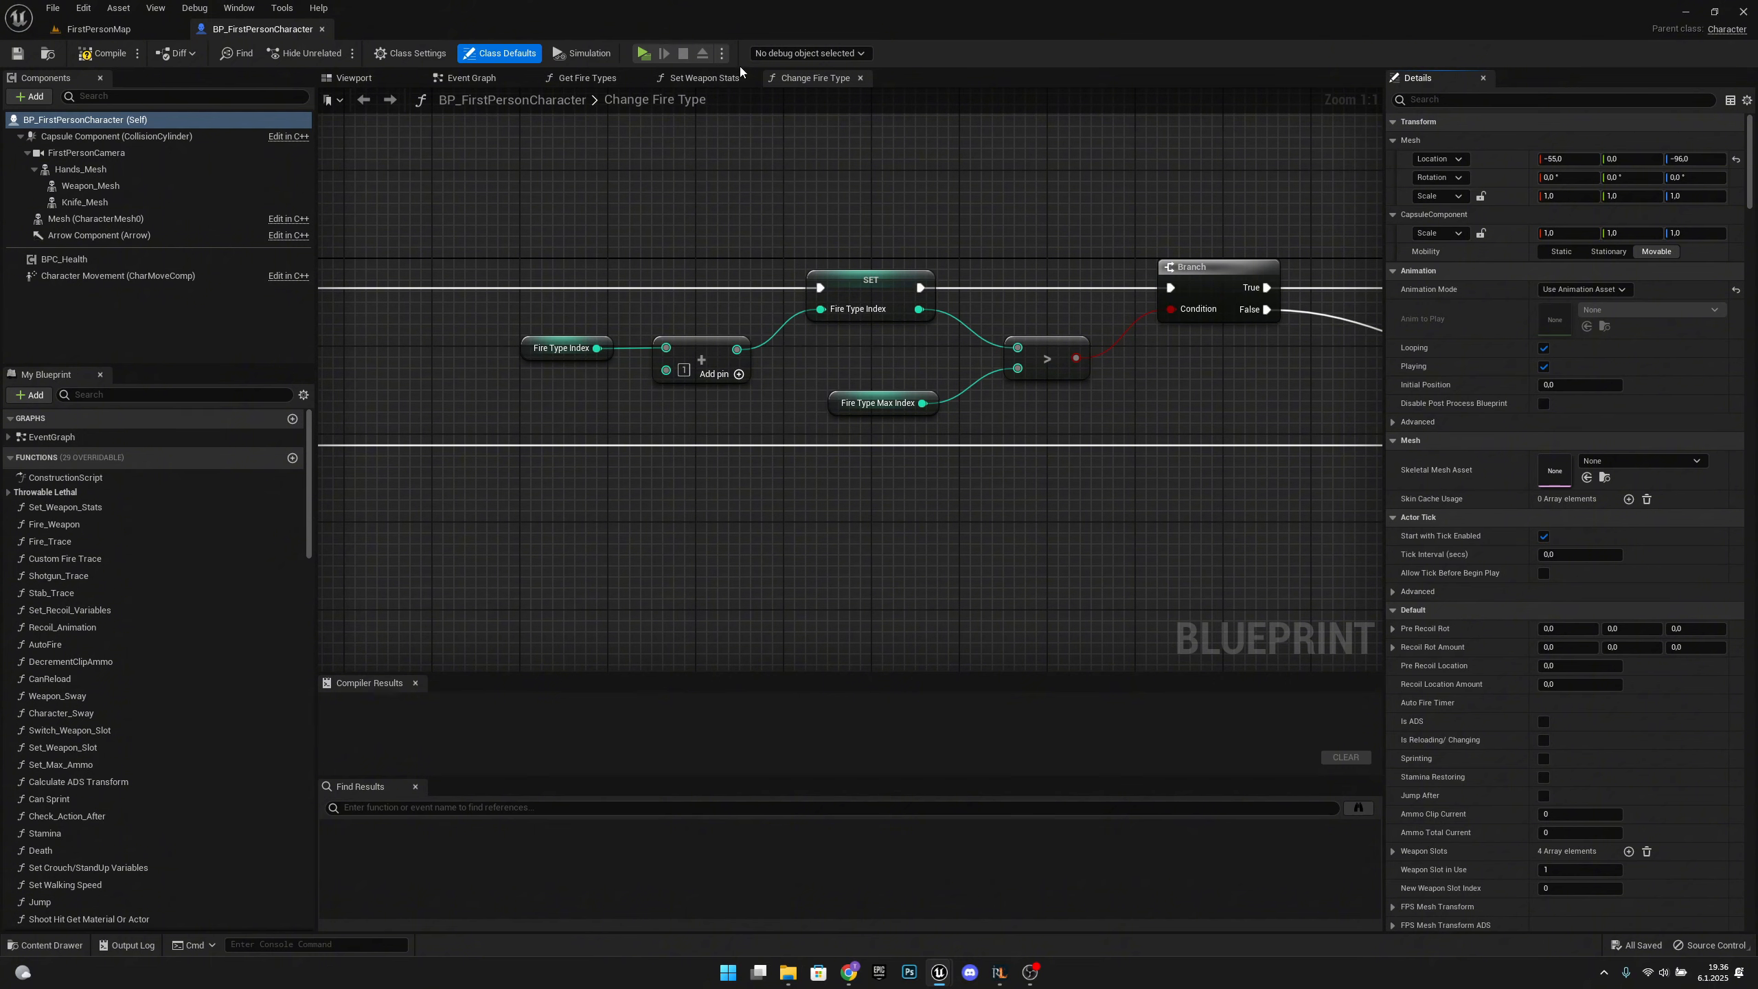
{"action": "left_click", "coordinate": [639, 78]}
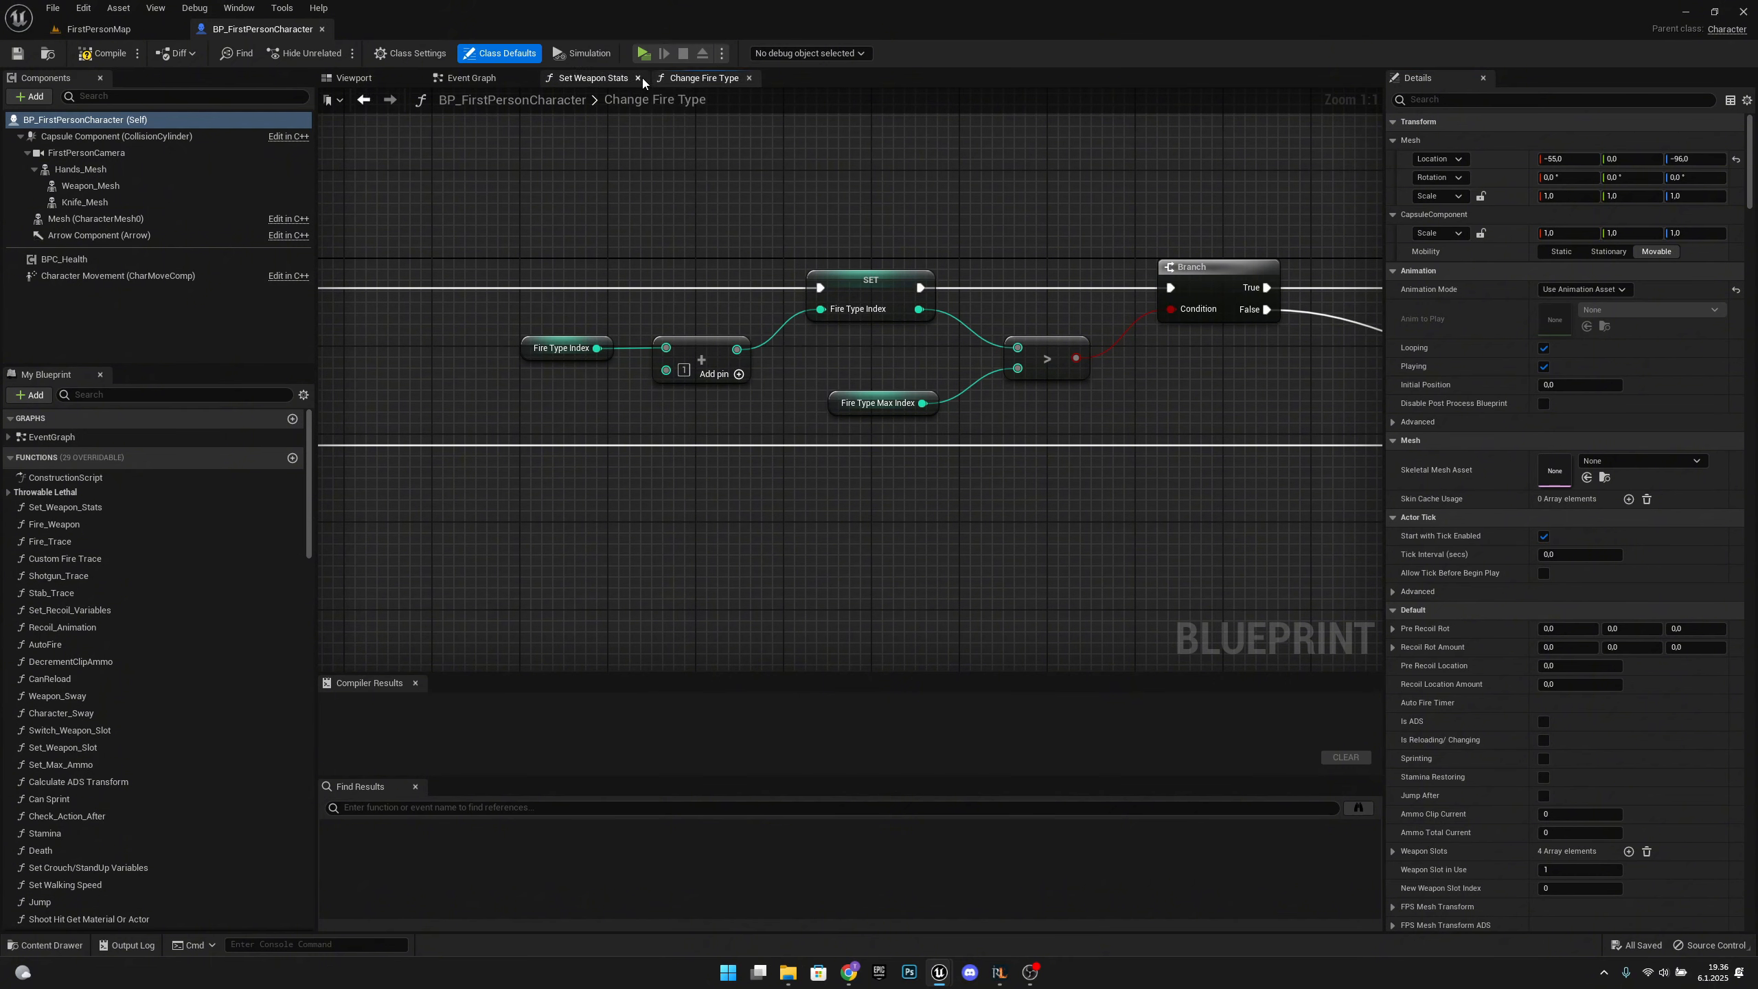
{"action": "left_click", "coordinate": [598, 83]}
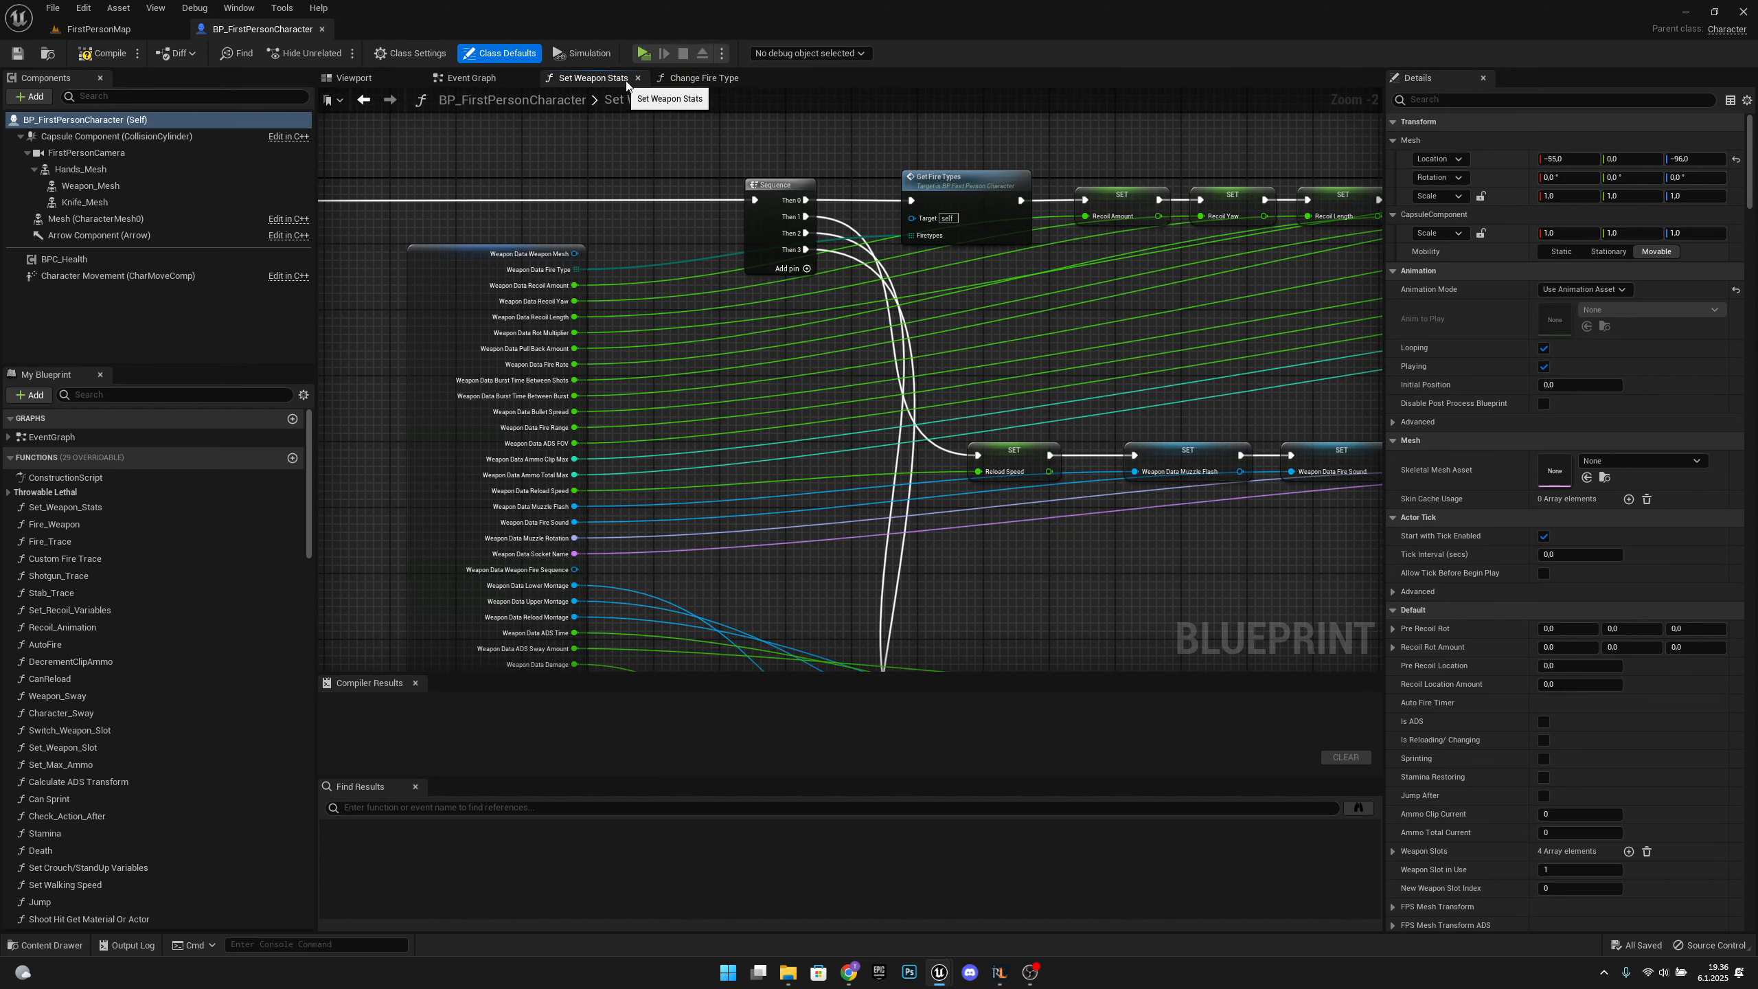
{"action": "left_click", "coordinate": [748, 79]}
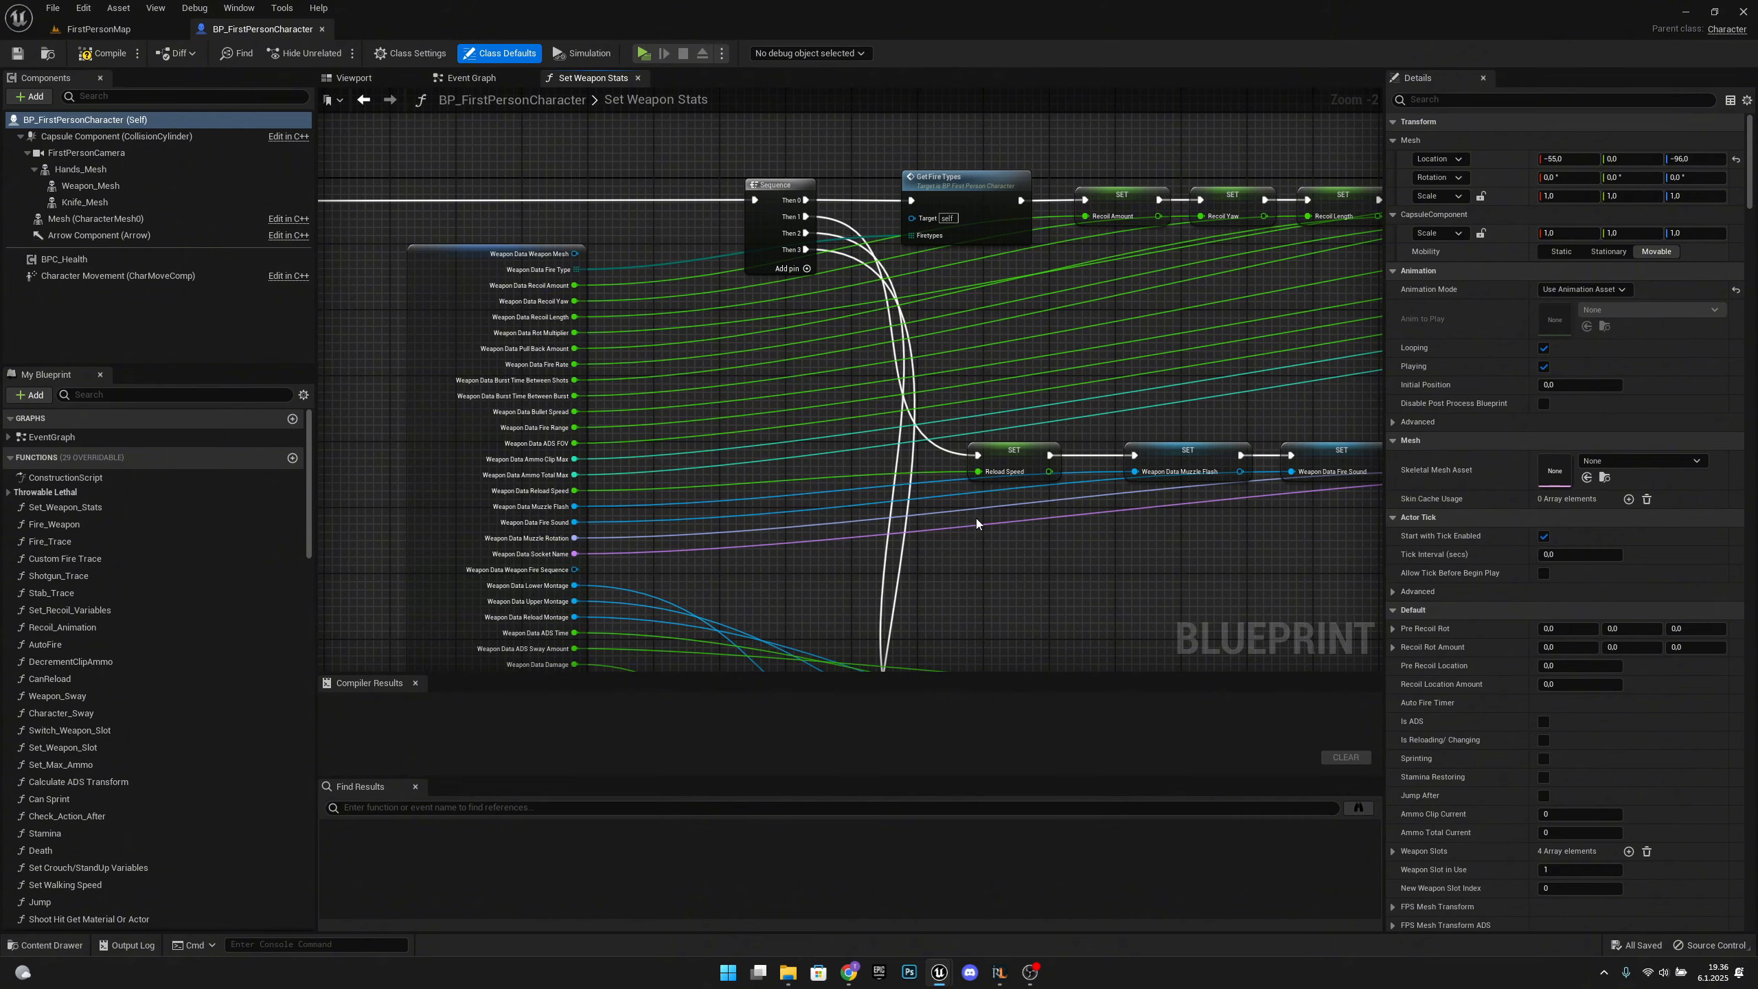
Promote the Weapon Data Weapon Fire Sequence output to a variable and link its Set node ahead of the Weapon Data Lower Montage setter.
{"action": "right_click_drag", "start_coordinate": [977, 519], "coordinate": [831, 238]}
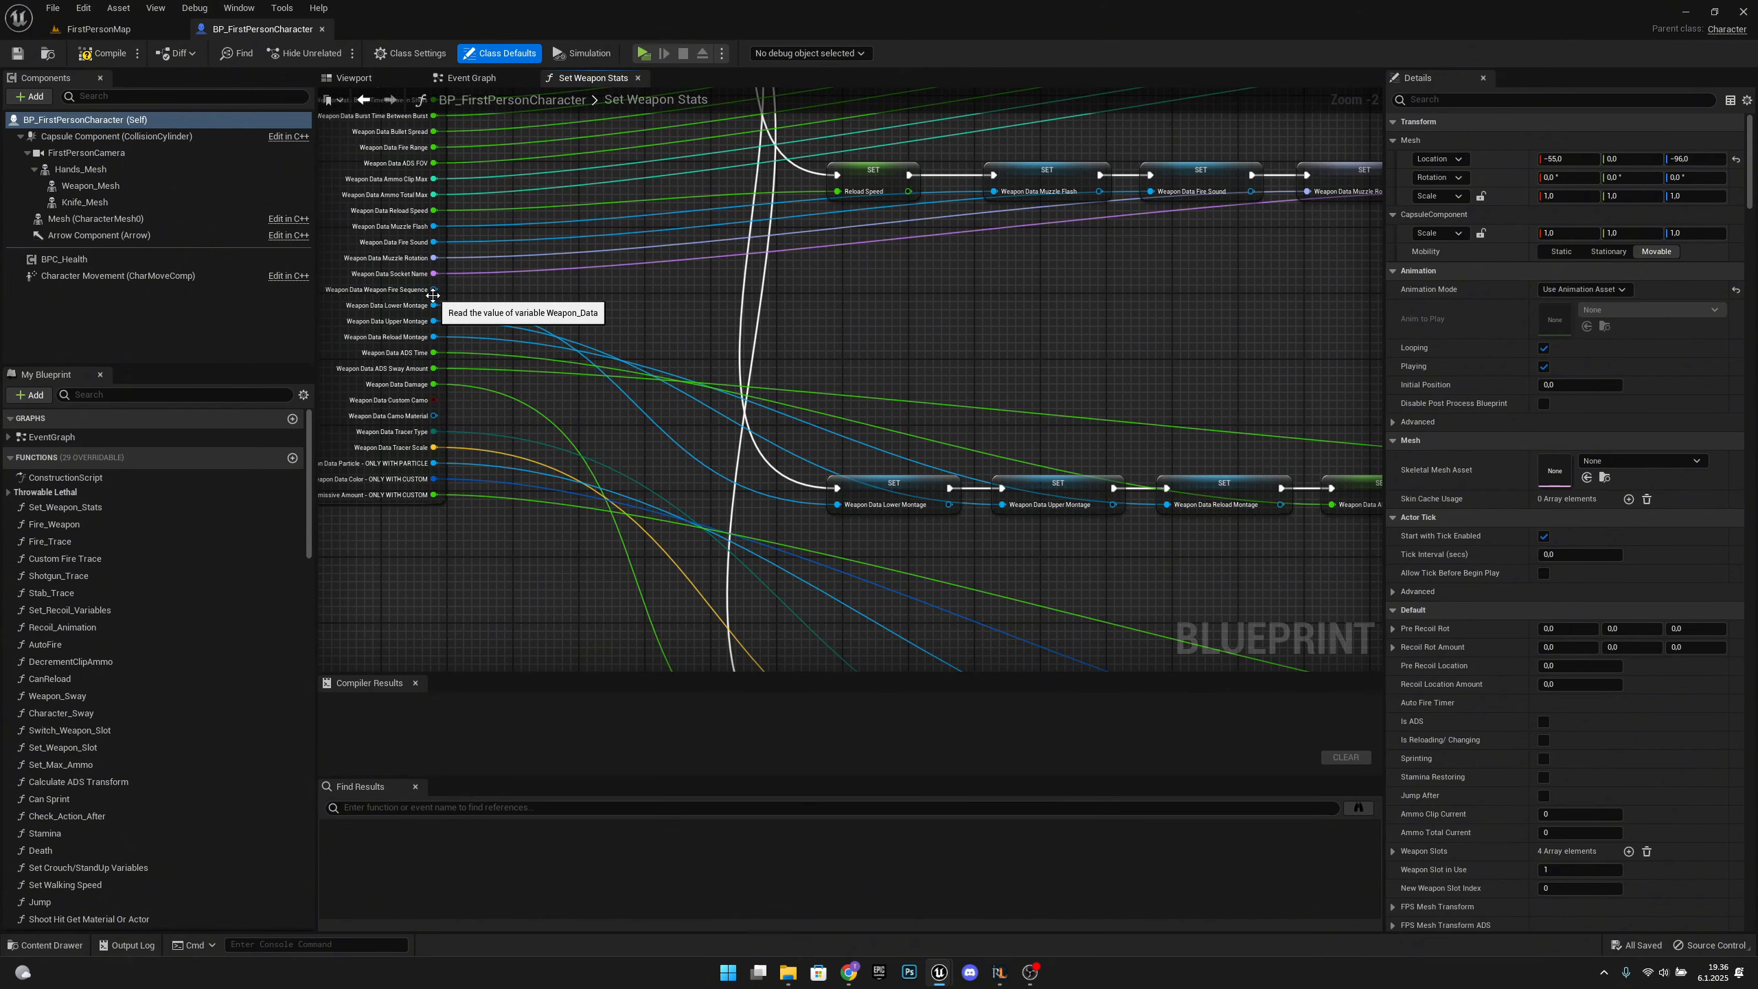
{"action": "left_click_drag", "start_coordinate": [423, 292], "coordinate": [760, 509]}
{"action": "left_click", "coordinate": [841, 612]}
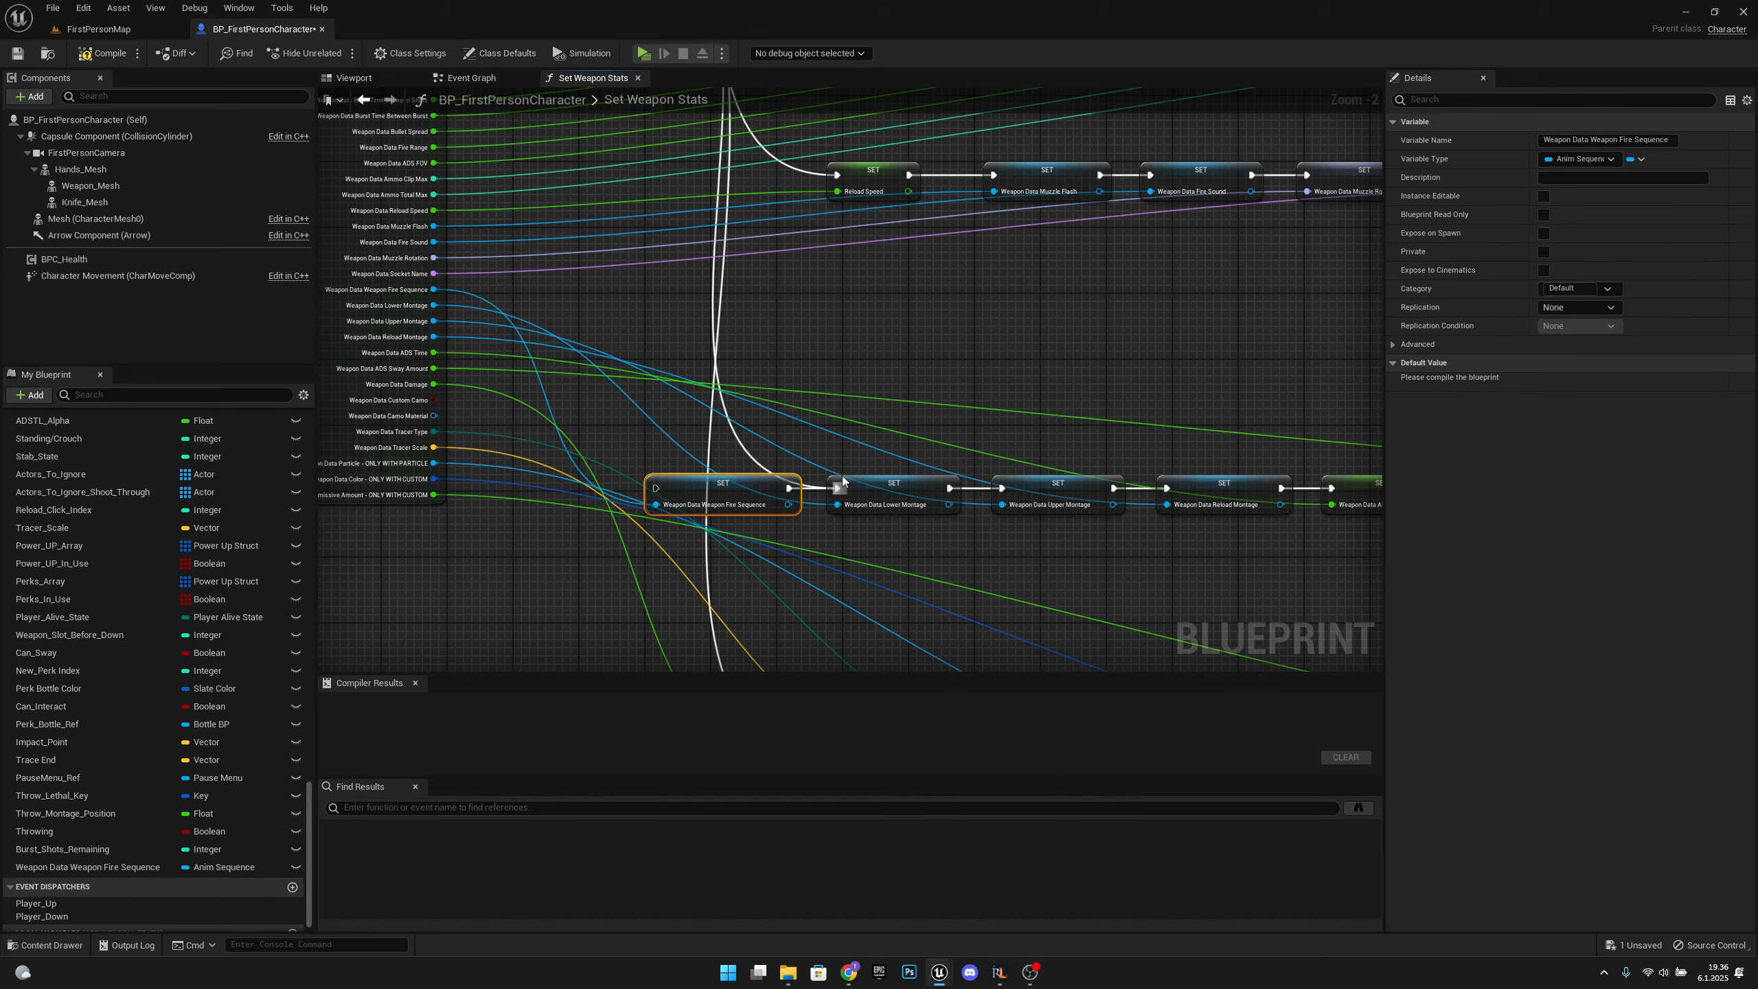
Connect the Sequence node's Then 2 output to the Weapon Data Weapon Fire Sequence Set node.
{"action": "right_click_drag", "start_coordinate": [788, 489], "coordinate": [890, 429]}
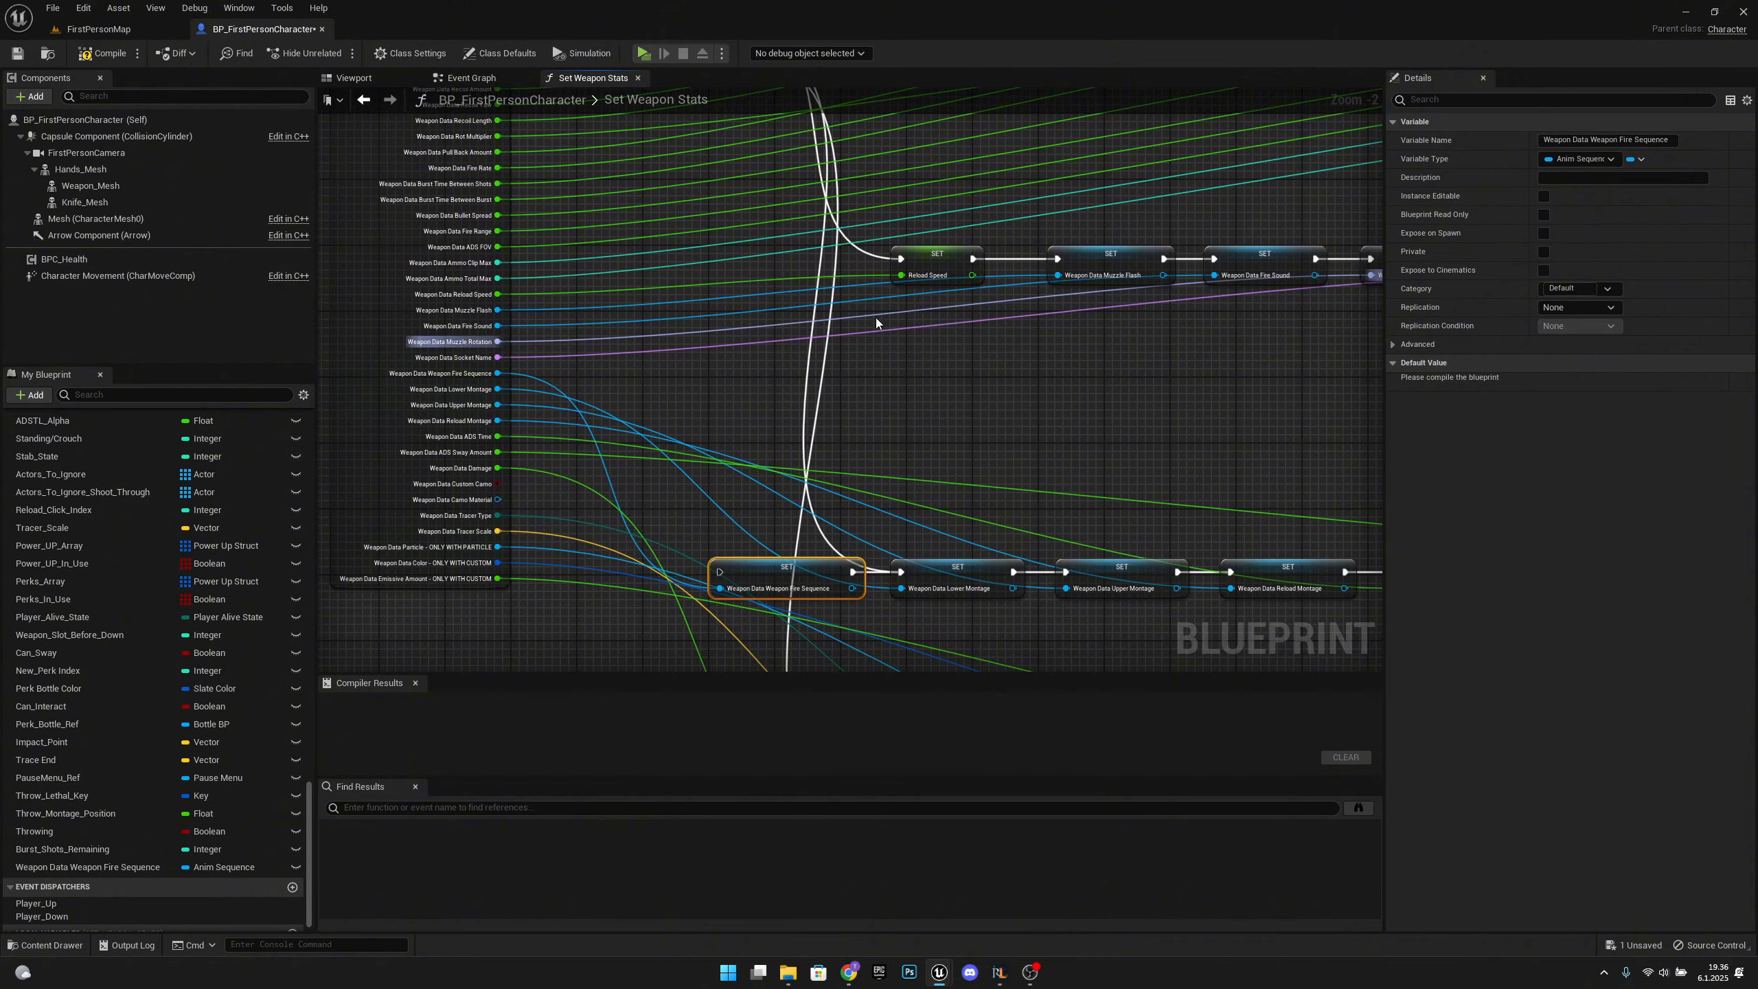
{"action": "right_click_drag", "start_coordinate": [876, 317], "coordinate": [763, 387]}
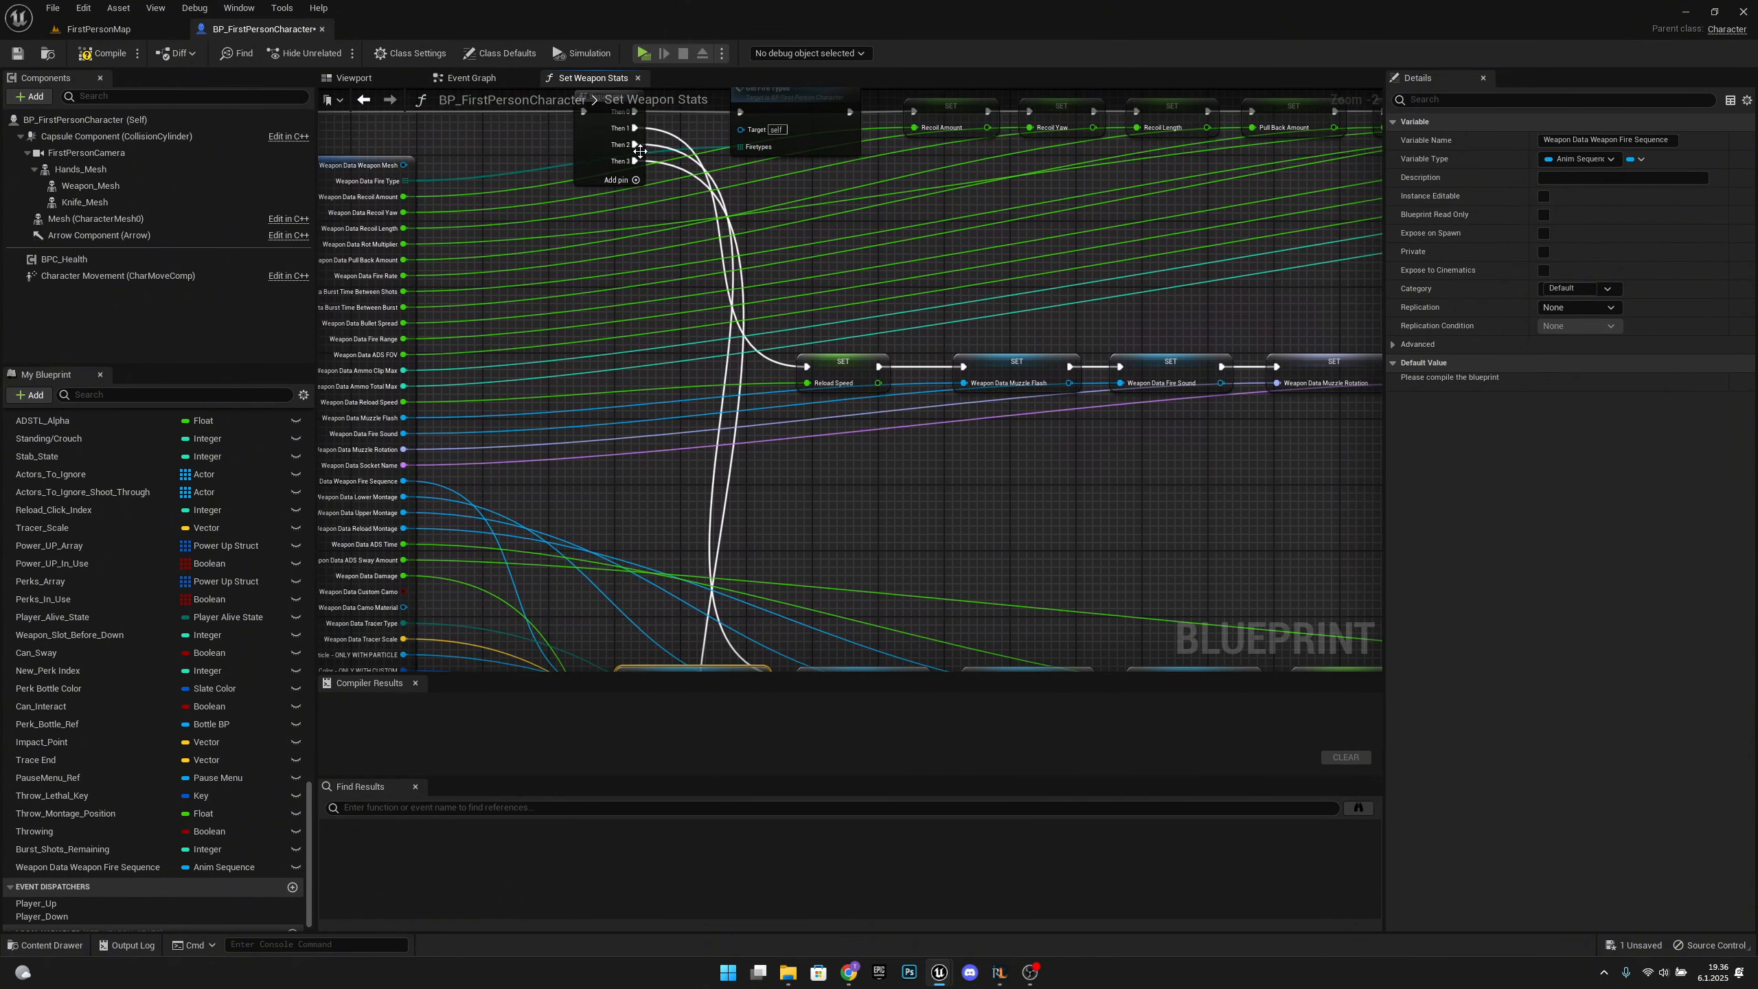
{"action": "left_click_drag", "start_coordinate": [635, 145], "coordinate": [625, 597]}
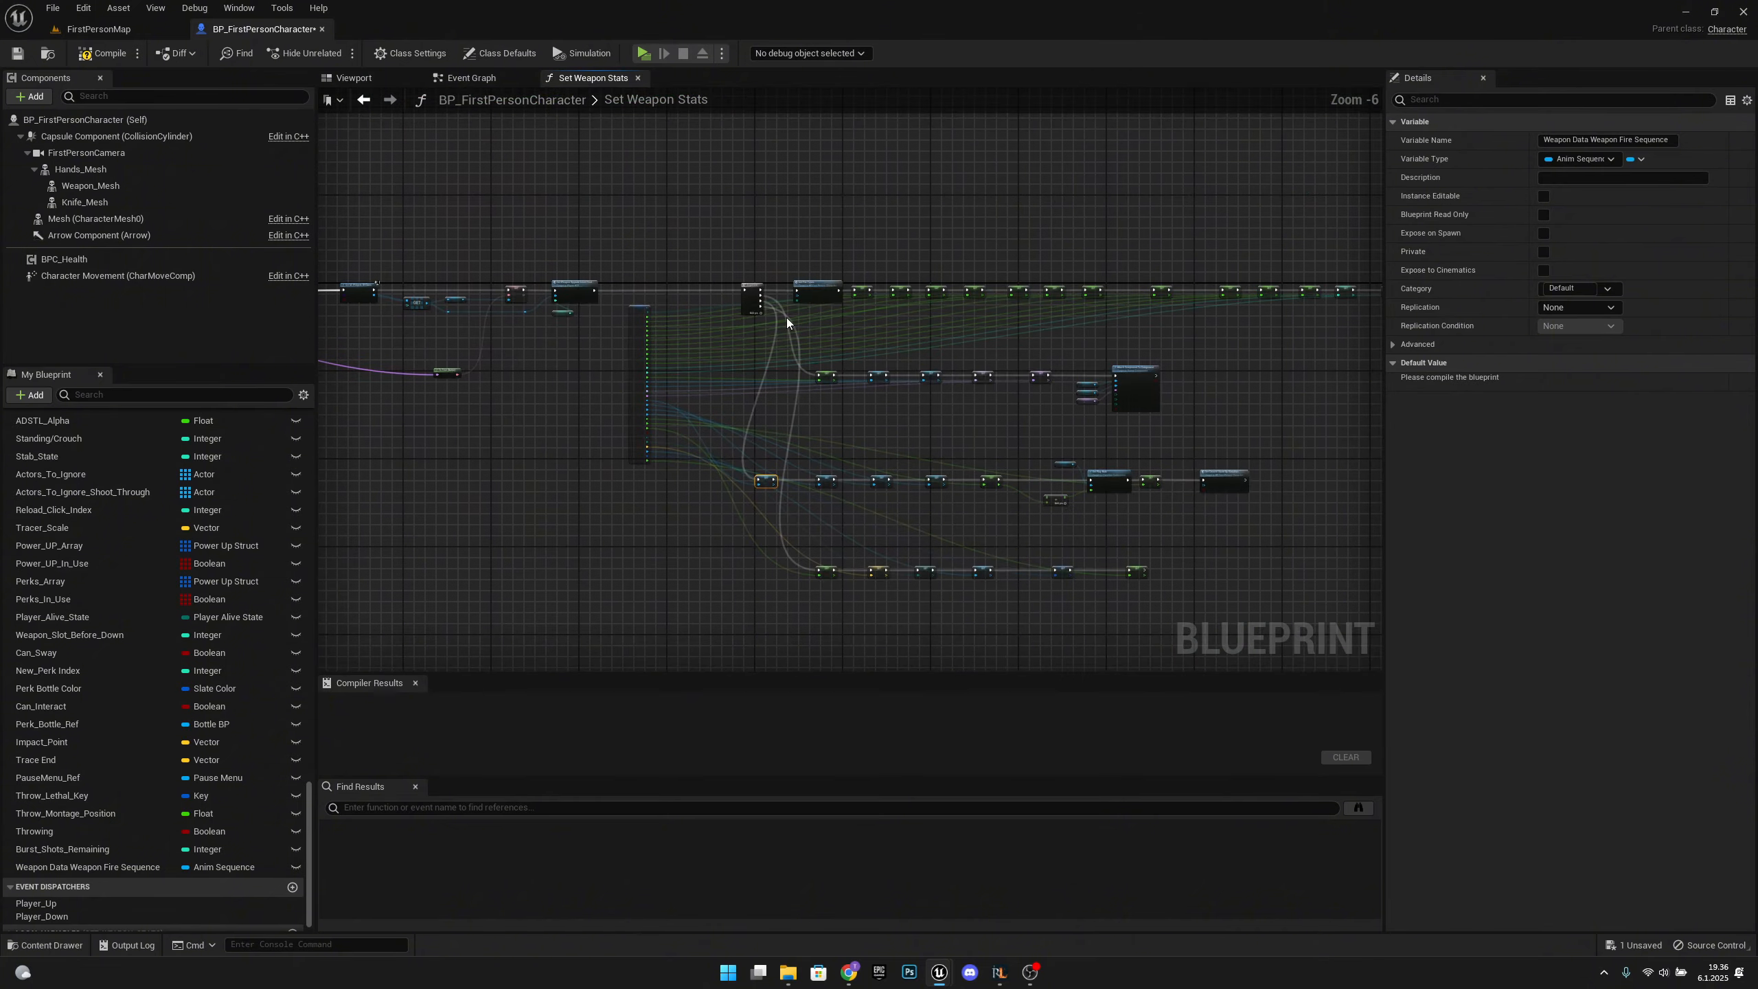
Select the whole montage row of nodes, starting with the Weapon Fire Sequence setter, and align it with the neighbouring Set rows.
{"action": "scroll", "coordinate": [910, 482], "scroll_direction": "up", "scroll_amount": 3}
{"action": "scroll", "coordinate": [910, 482], "scroll_direction": "down", "scroll_amount": 5}
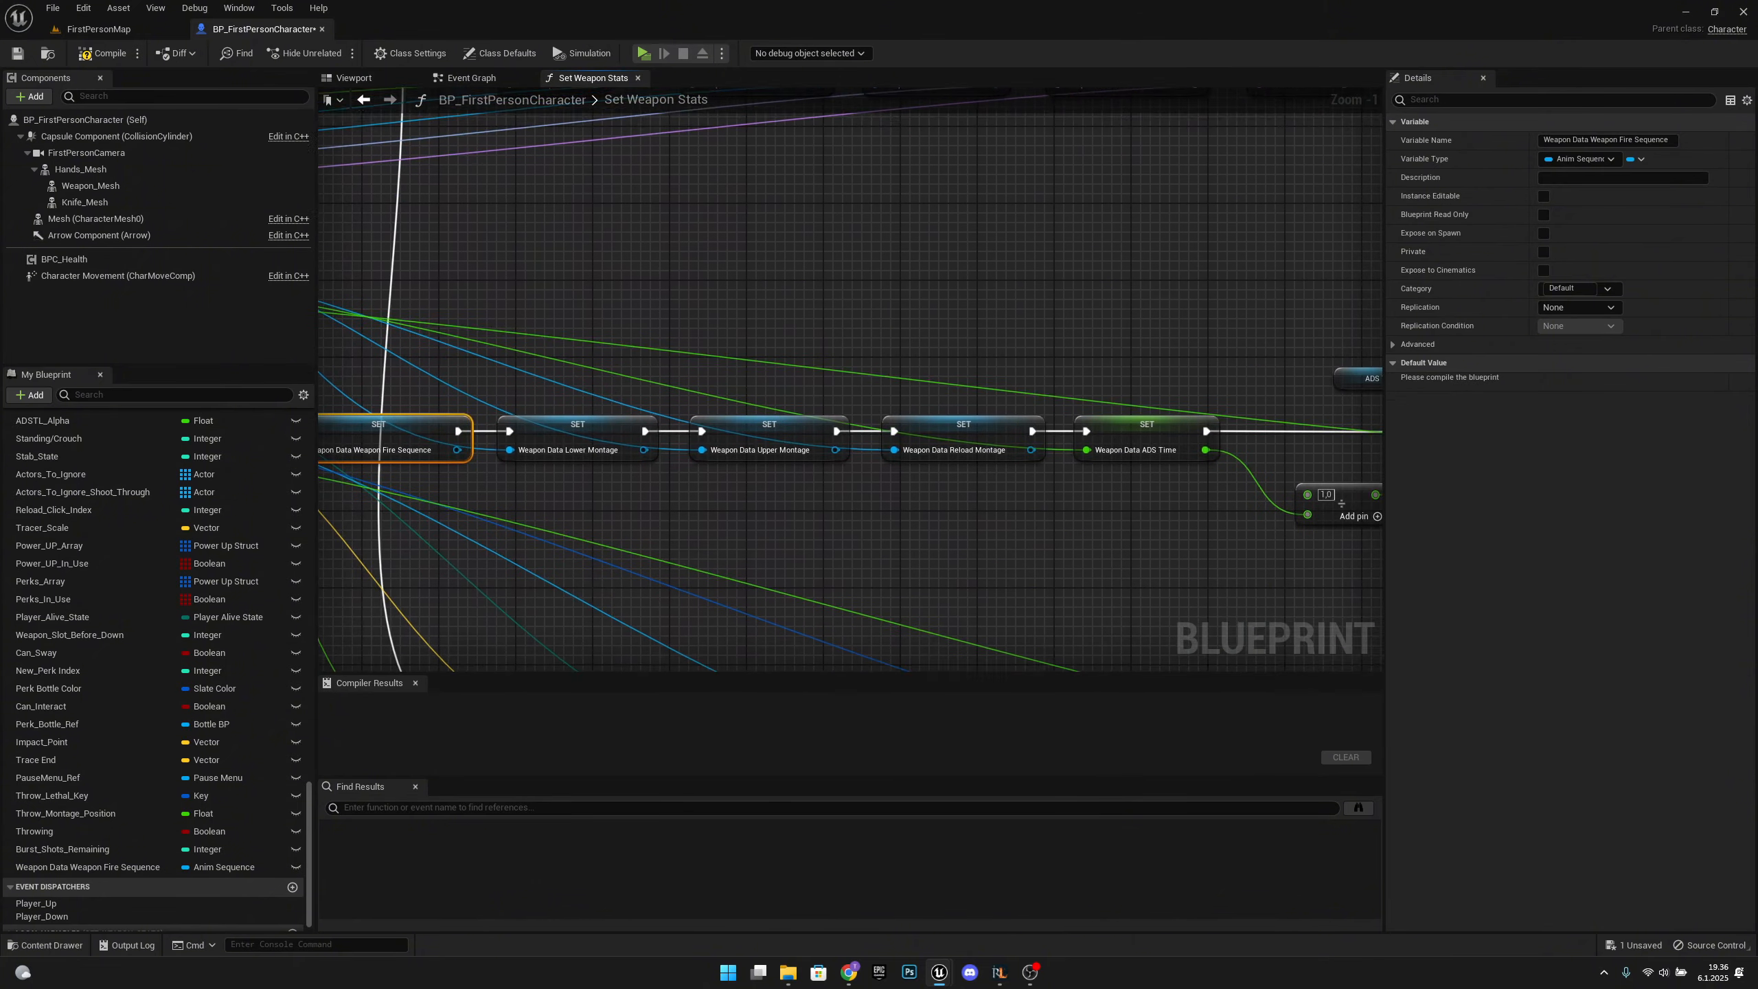
{"action": "left_click_drag", "start_coordinate": [934, 301], "coordinate": [570, 261]}
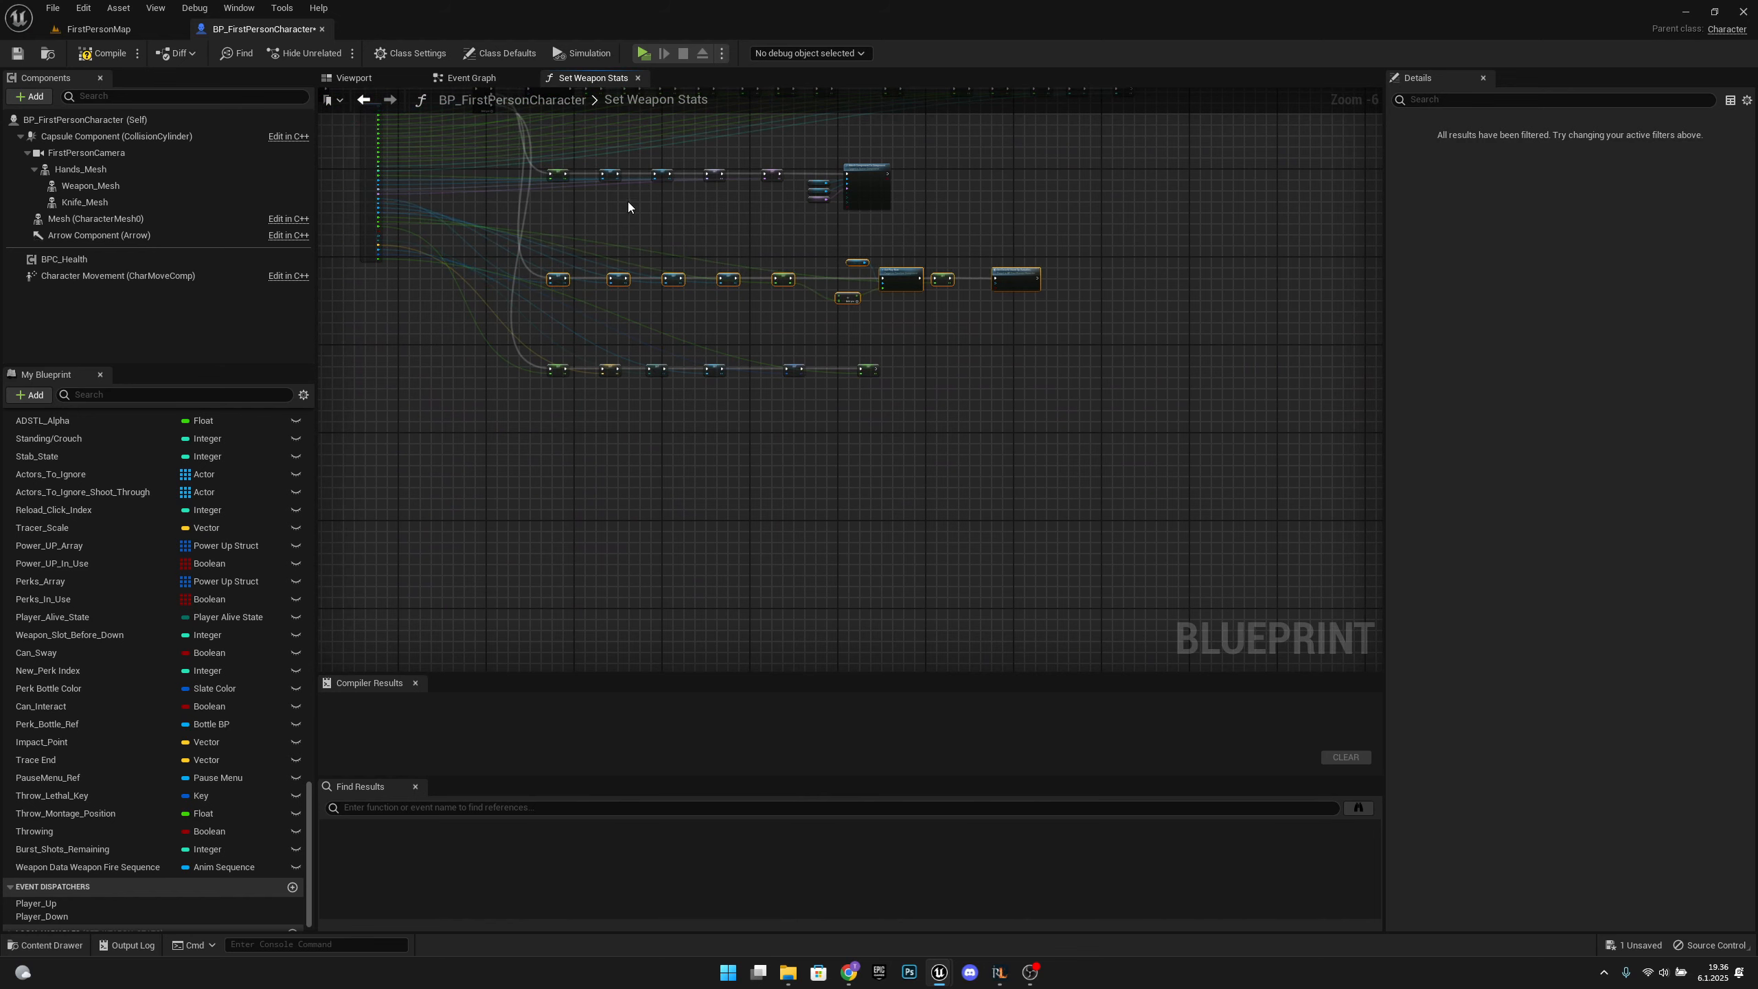
Select a neighbouring row of Set nodes in Set Weapon Stats and line it up with the montage row.
{"action": "right_click_drag", "start_coordinate": [628, 200], "coordinate": [730, 436]}
{"action": "scroll", "coordinate": [1027, 484], "scroll_direction": "up", "scroll_amount": 2}
{"action": "right_click_drag", "start_coordinate": [993, 469], "coordinate": [1139, 482]}
{"action": "left_click_drag", "start_coordinate": [1185, 472], "coordinate": [463, 312]}
{"action": "left_click_drag", "start_coordinate": [463, 344], "coordinate": [533, 331]}
{"action": "right_click_drag", "start_coordinate": [494, 458], "coordinate": [759, 339]}
{"action": "right_click_drag", "start_coordinate": [712, 176], "coordinate": [772, 298]}
{"action": "right_click_drag", "start_coordinate": [949, 483], "coordinate": [748, 401]}
{"action": "scroll", "coordinate": [706, 343], "scroll_direction": "up", "scroll_amount": 4}
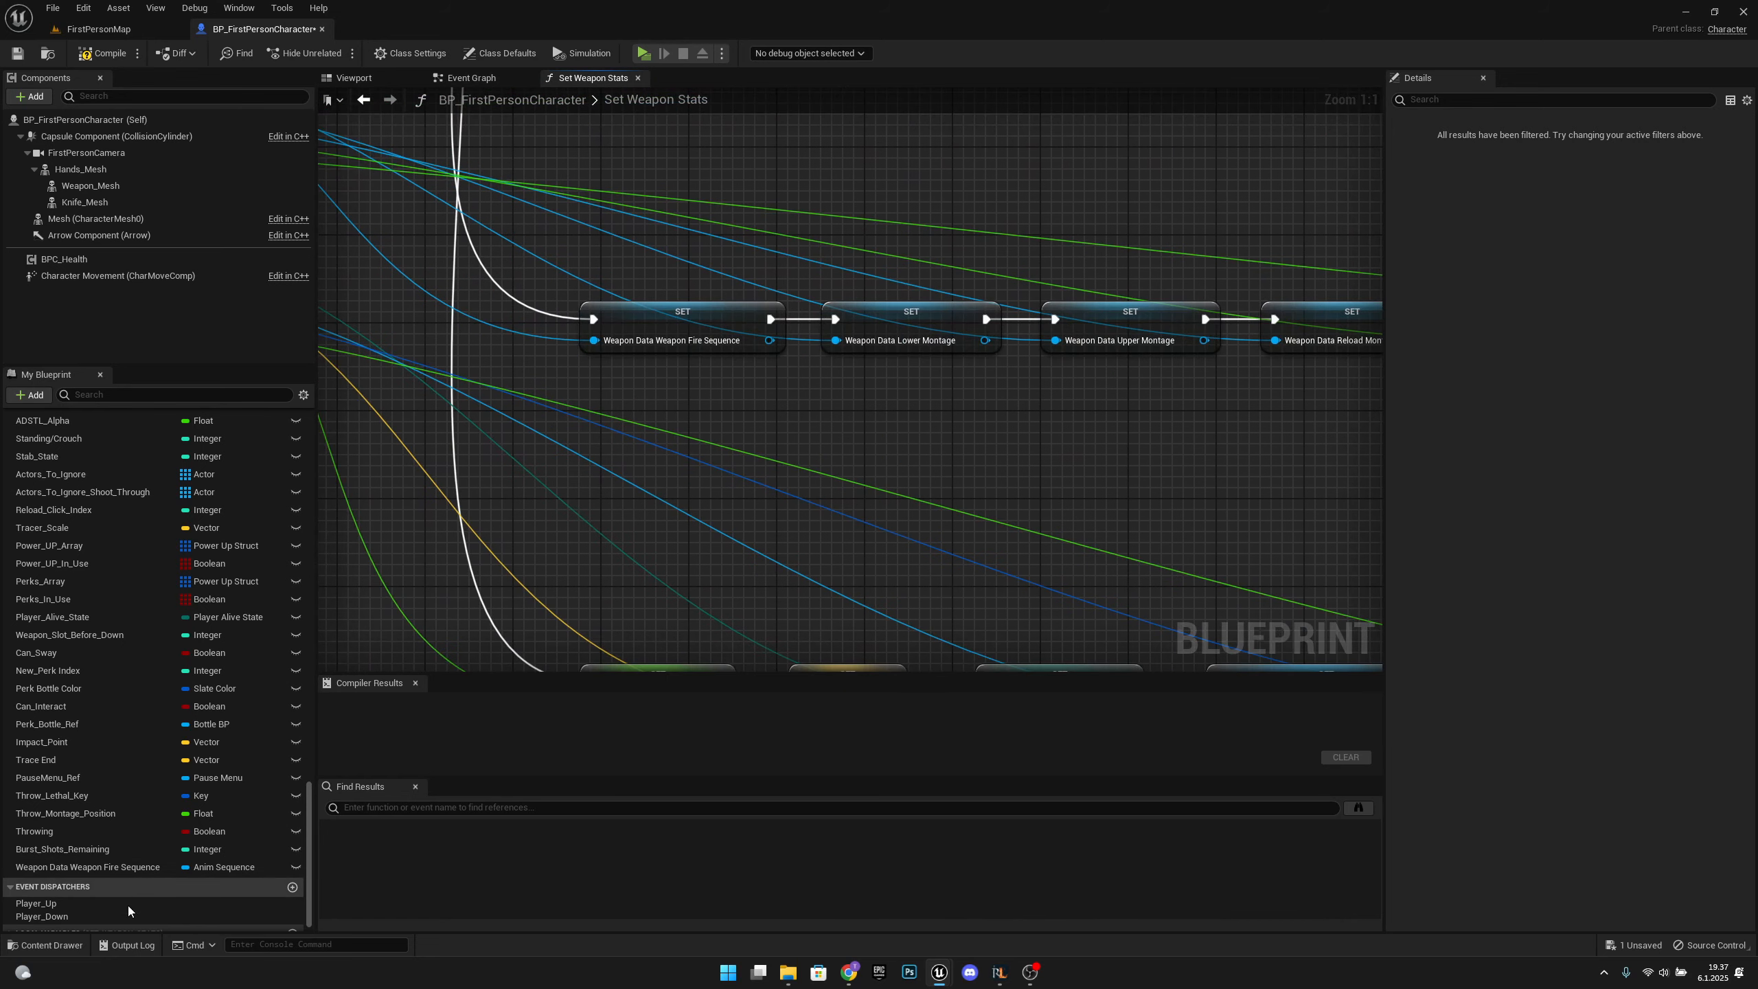
Set the category of the Weapon Data Weapon Fire Sequence variable to Weapon Stats.
{"action": "left_click", "coordinate": [103, 866]}
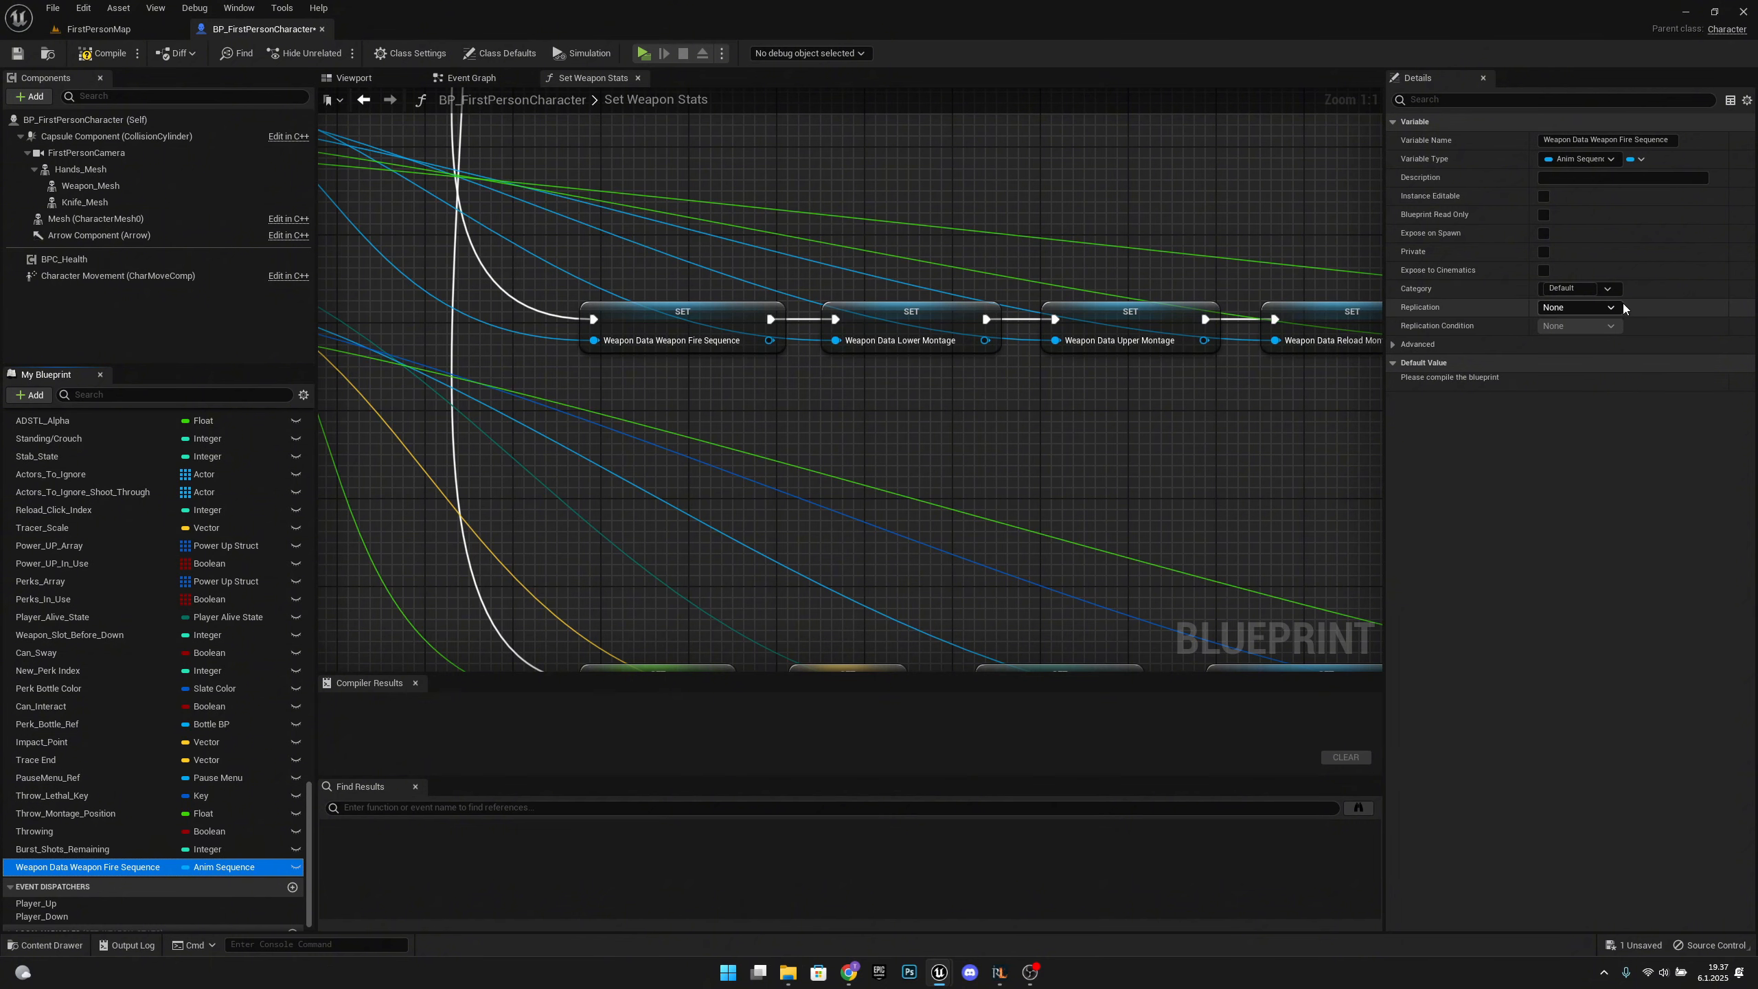
{"action": "left_click", "coordinate": [1575, 288]}
{"action": "left_click", "coordinate": [1566, 342]}
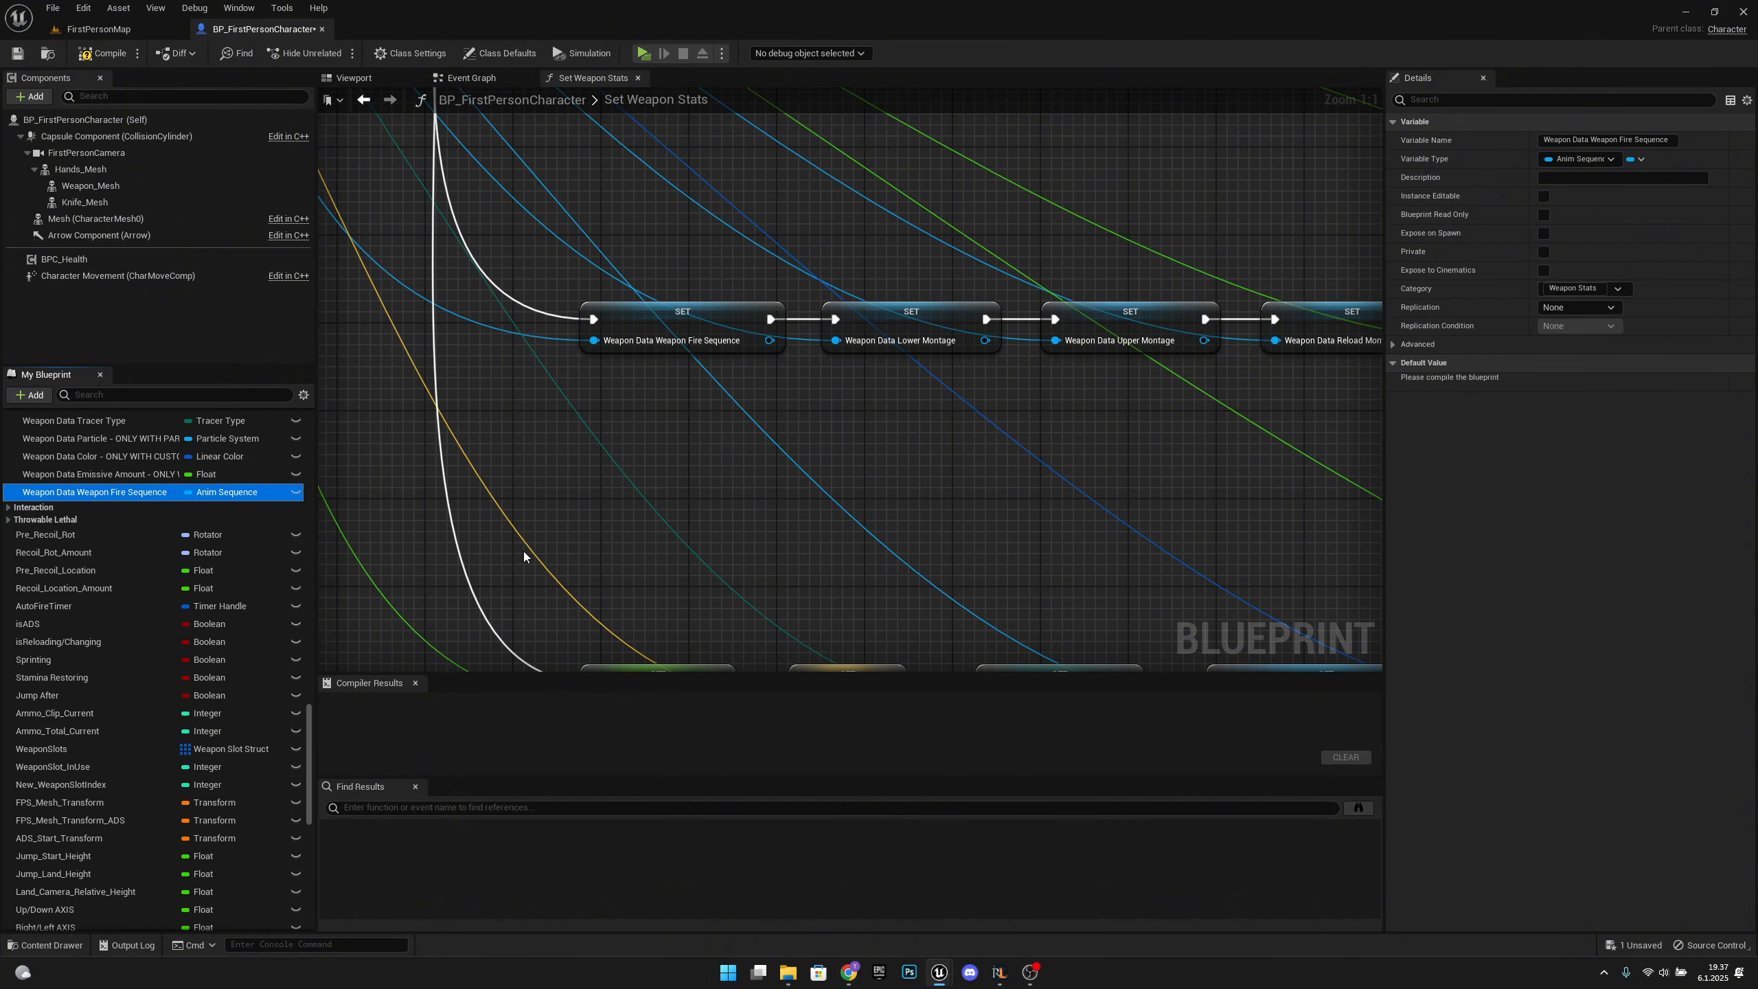
Reorder Weapon Data Weapon Fire Sequence to sit above Weapon Data Lower Montage in the variables, then compile and save all.
{"action": "scroll", "coordinate": [217, 632], "scroll_direction": "up", "scroll_amount": 5}
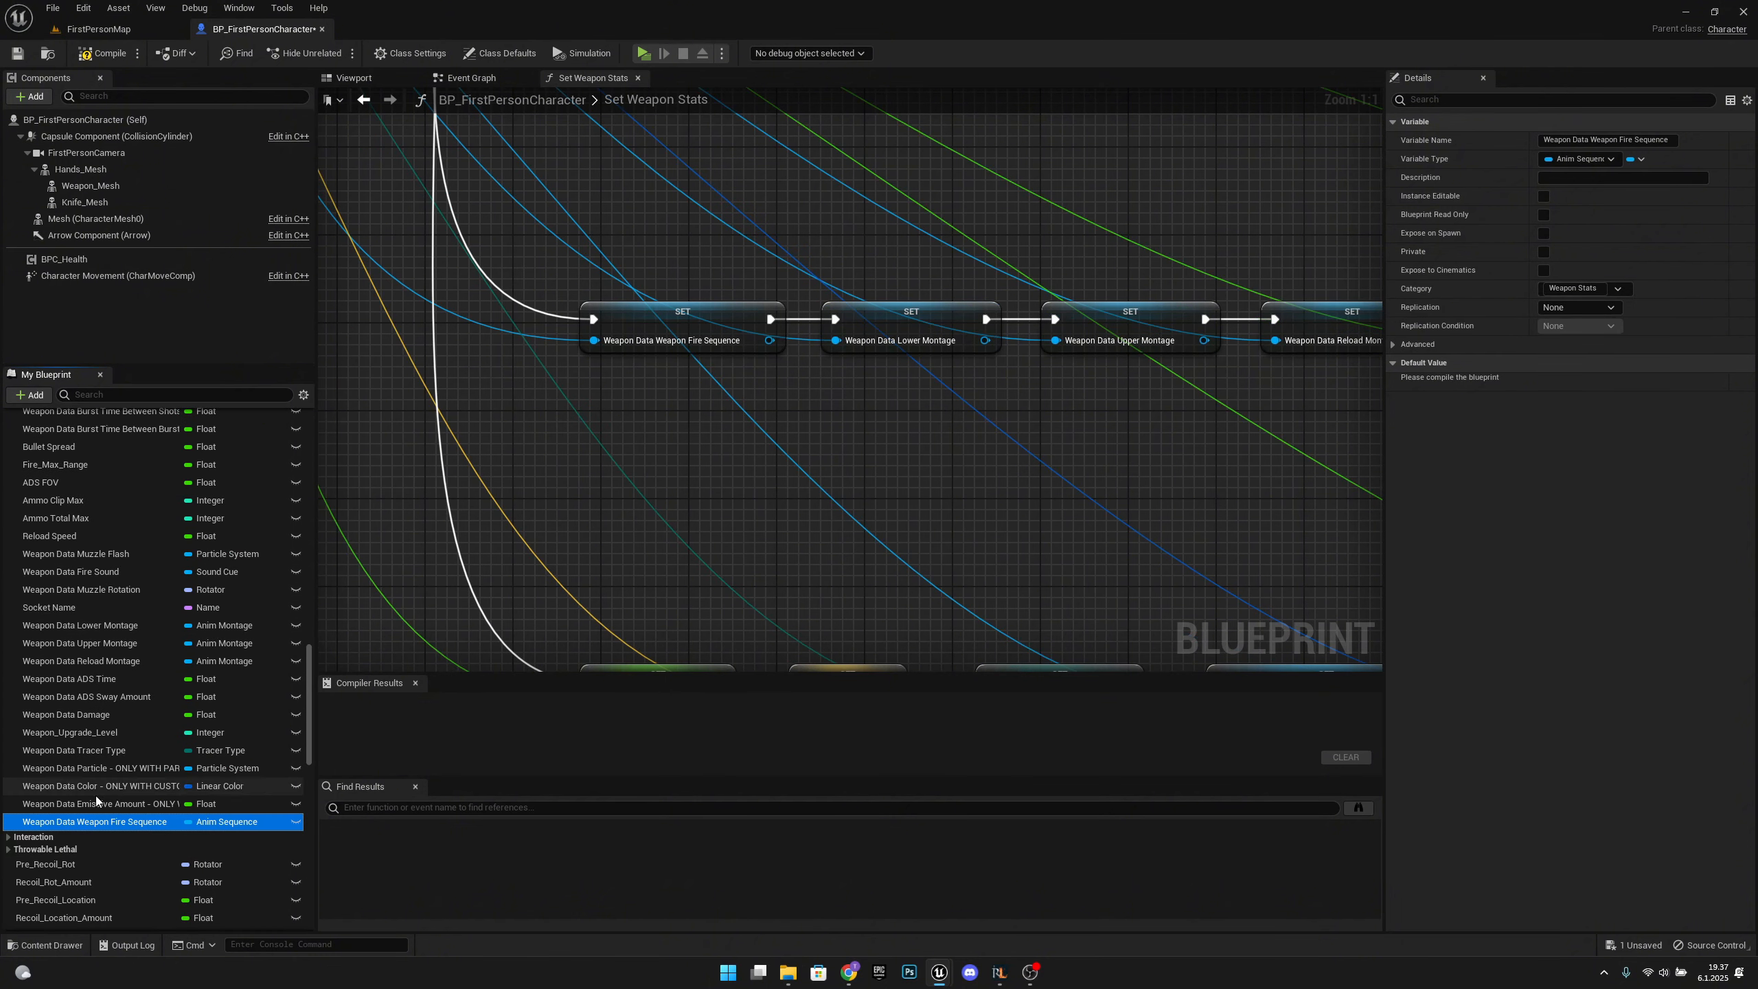
{"action": "left_click_drag", "start_coordinate": [104, 625], "coordinate": [104, 626]}
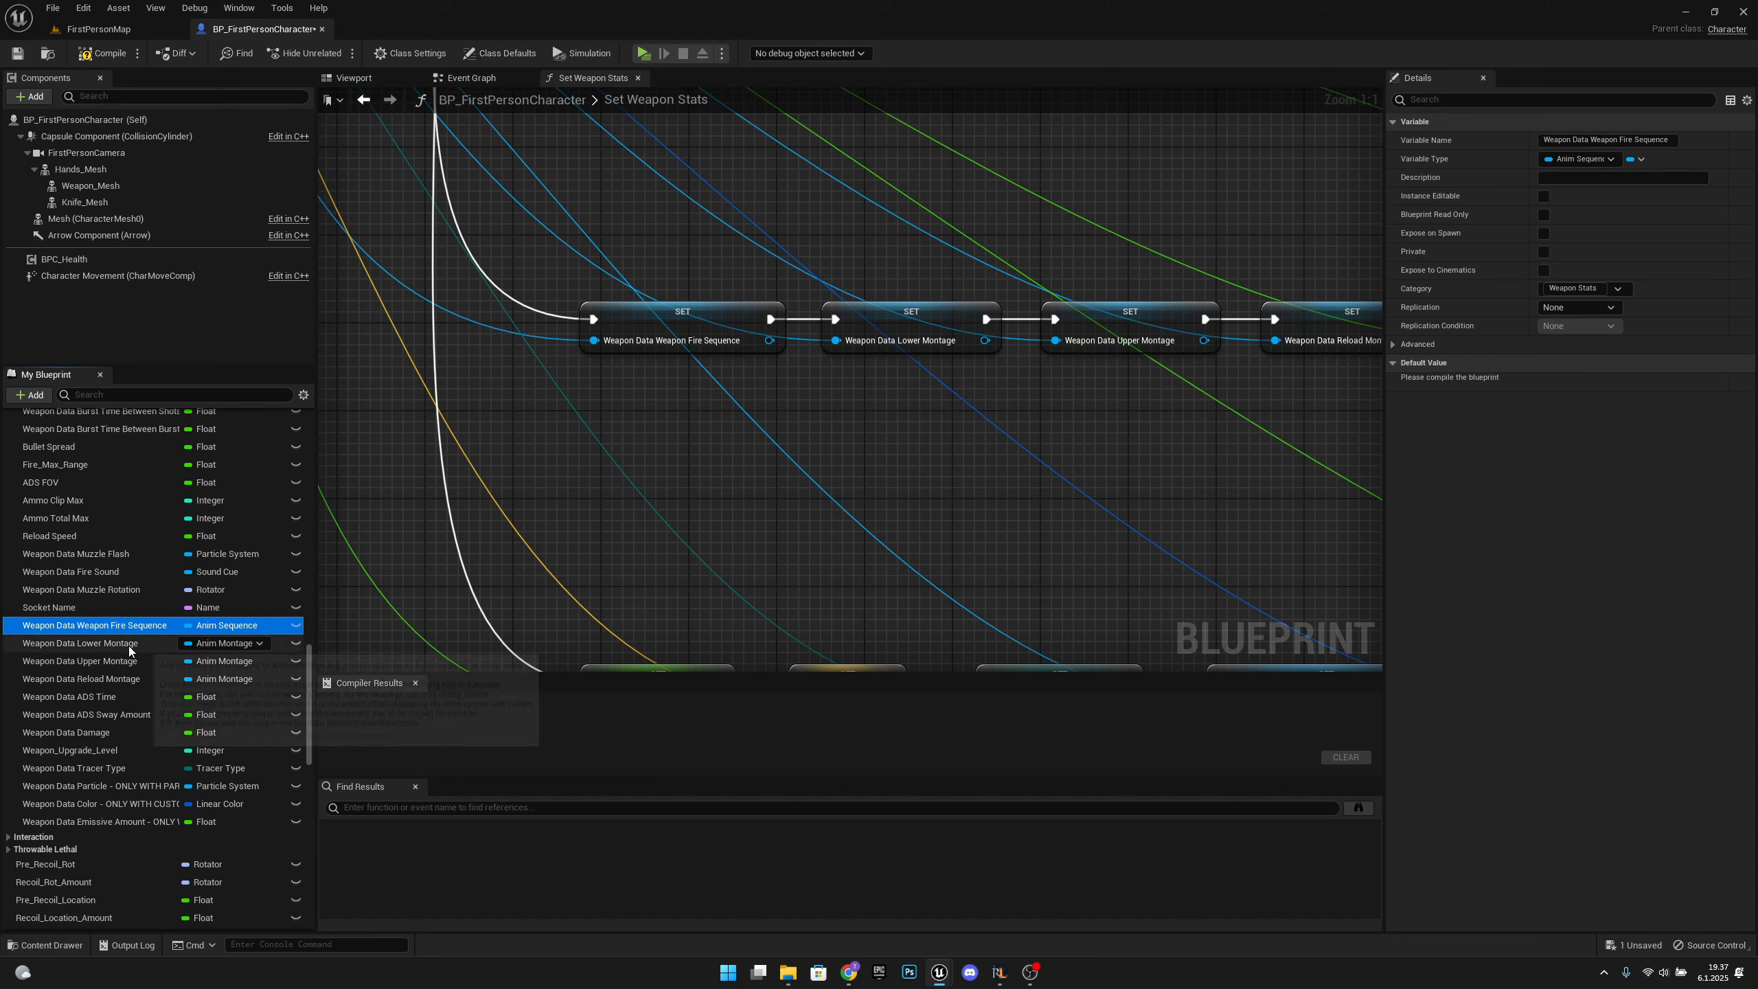
{"action": "left_click", "coordinate": [48, 9]}
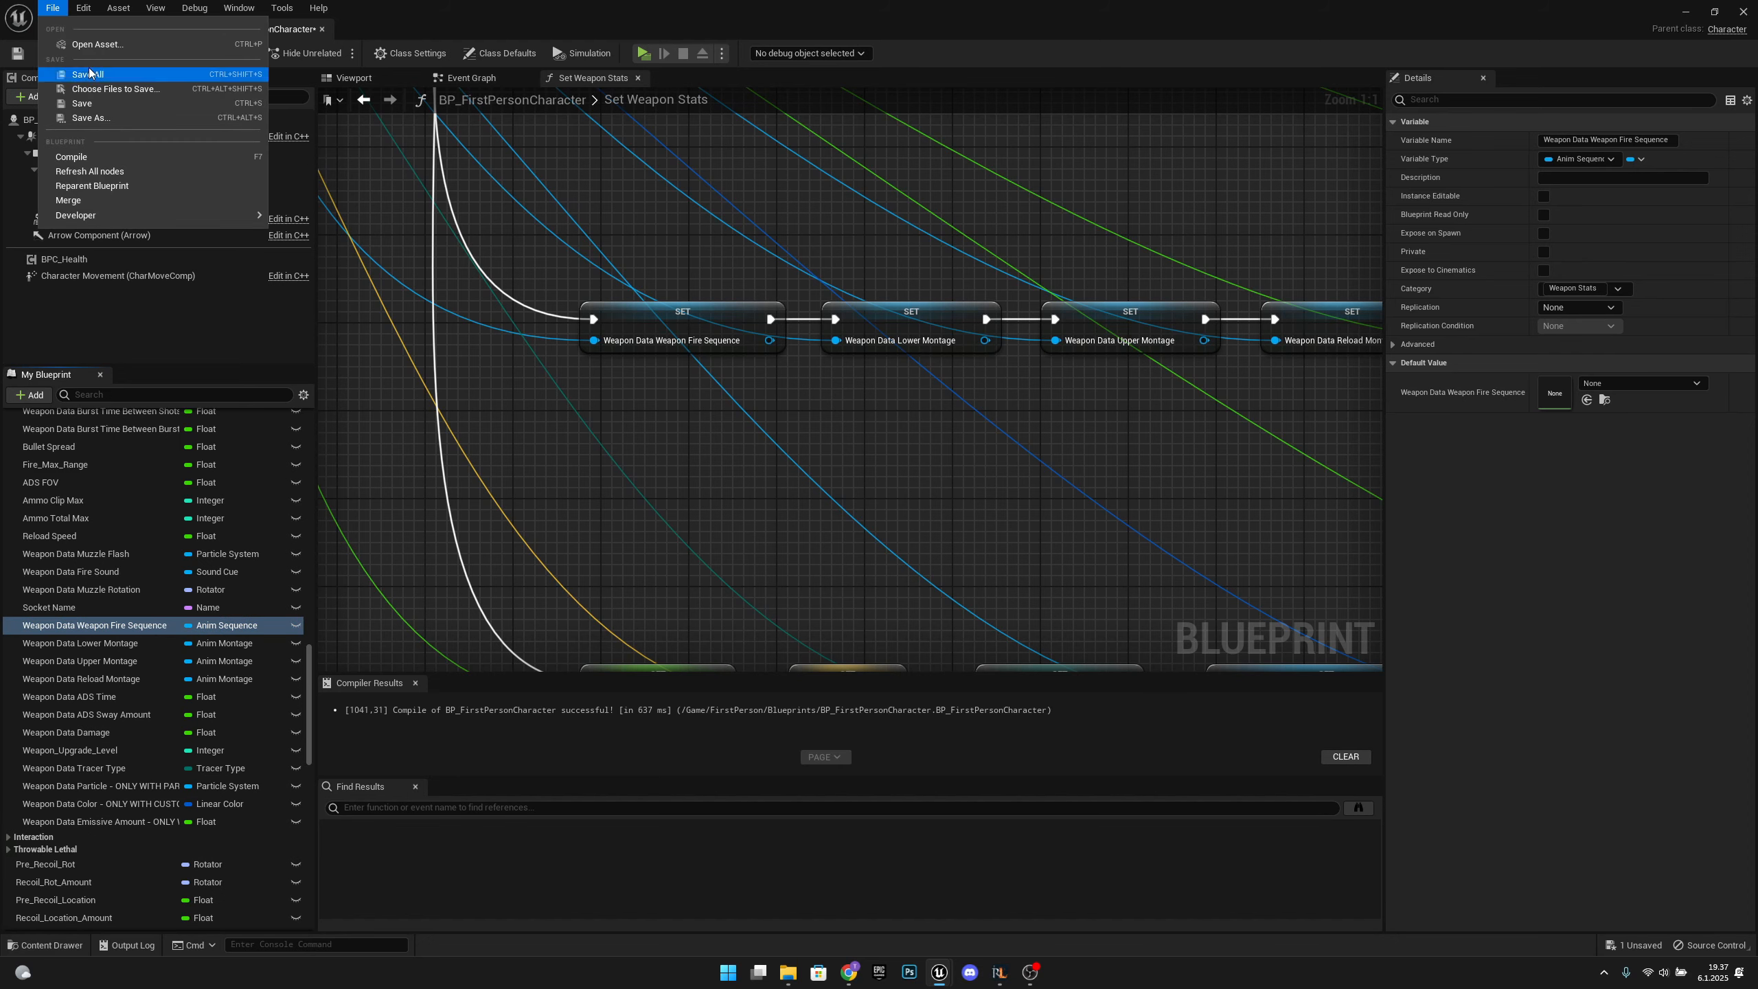
{"action": "left_click", "coordinate": [94, 80]}
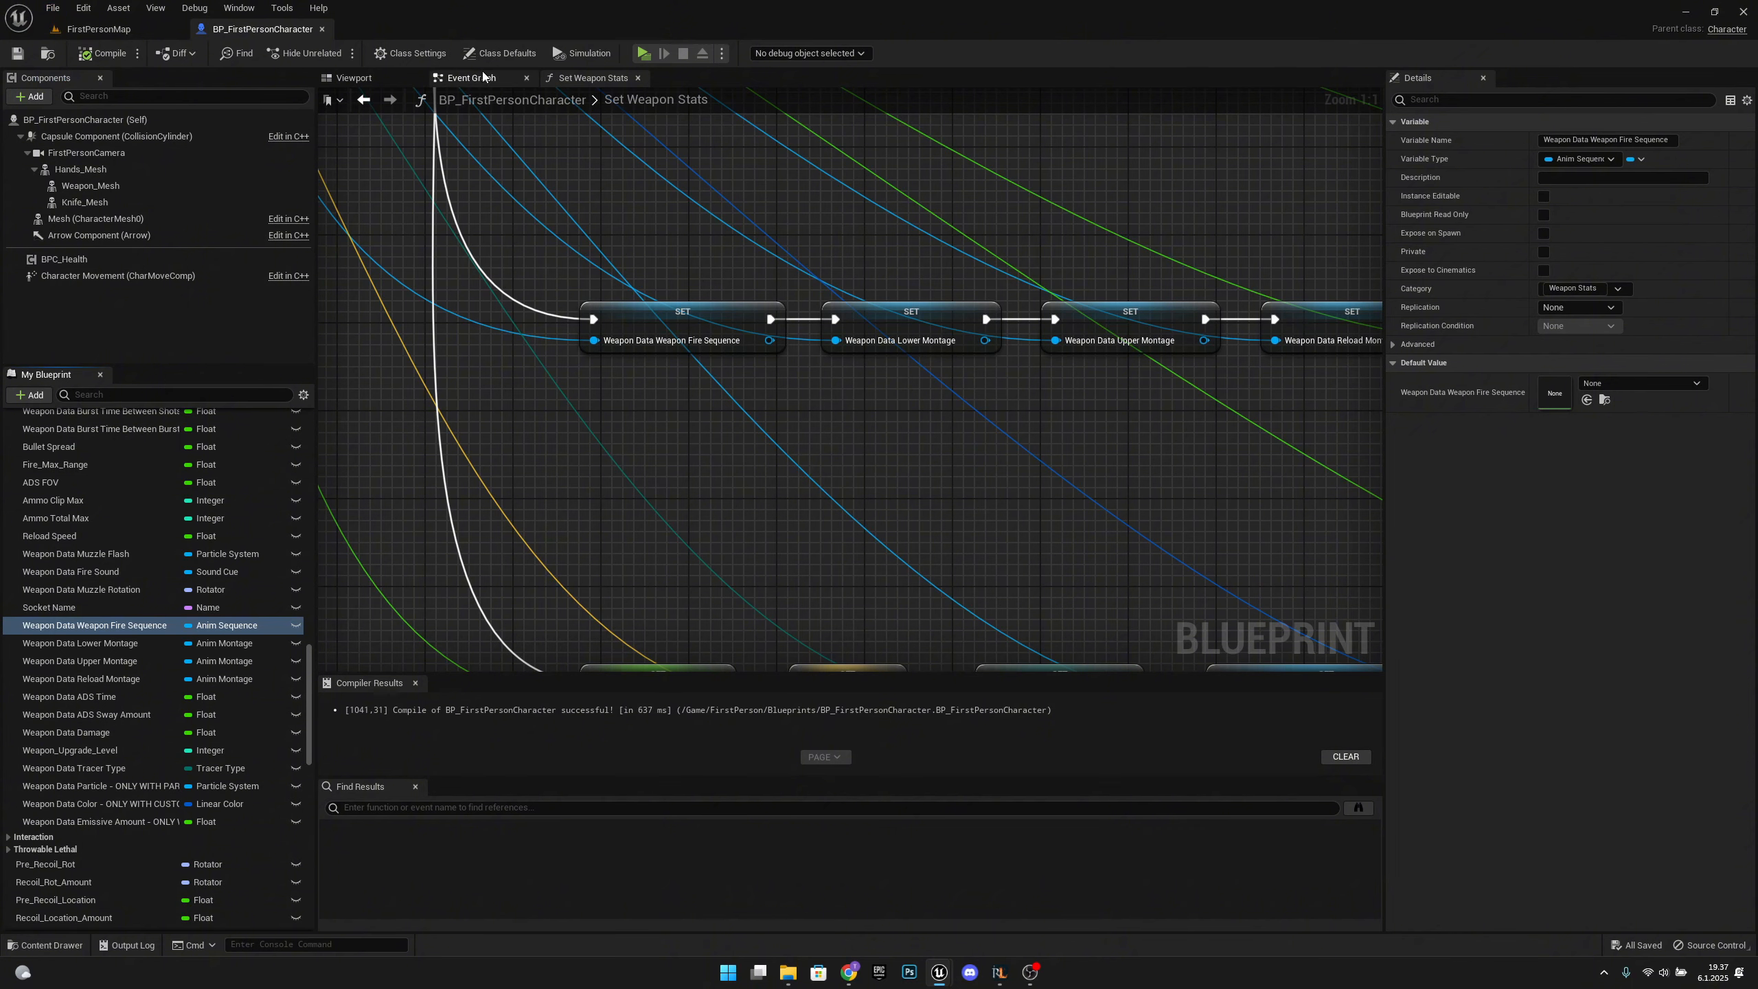
Show the Event Graph and examine the Recoil custom event, its Sequence node and the branches that follow it.
{"action": "right_click_drag", "start_coordinate": [756, 457], "coordinate": [867, 130]}
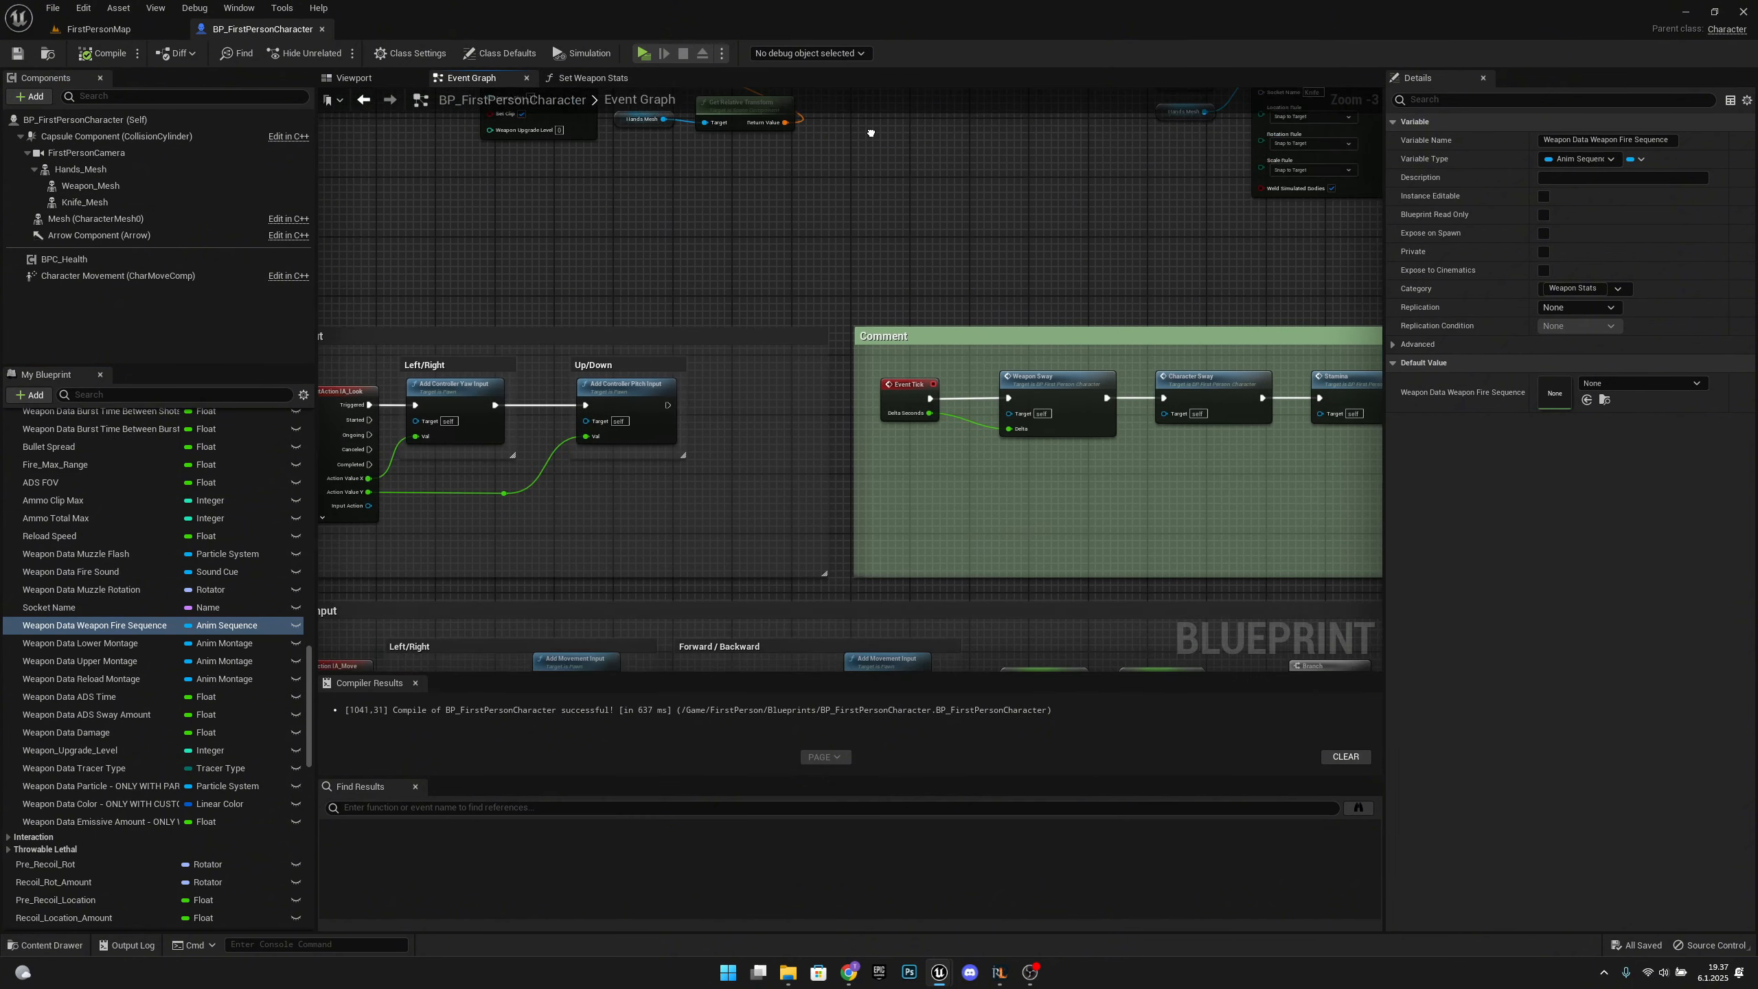
{"action": "scroll", "coordinate": [867, 166], "scroll_direction": "down", "scroll_amount": 5}
{"action": "right_click_drag", "start_coordinate": [896, 427], "coordinate": [982, 270]}
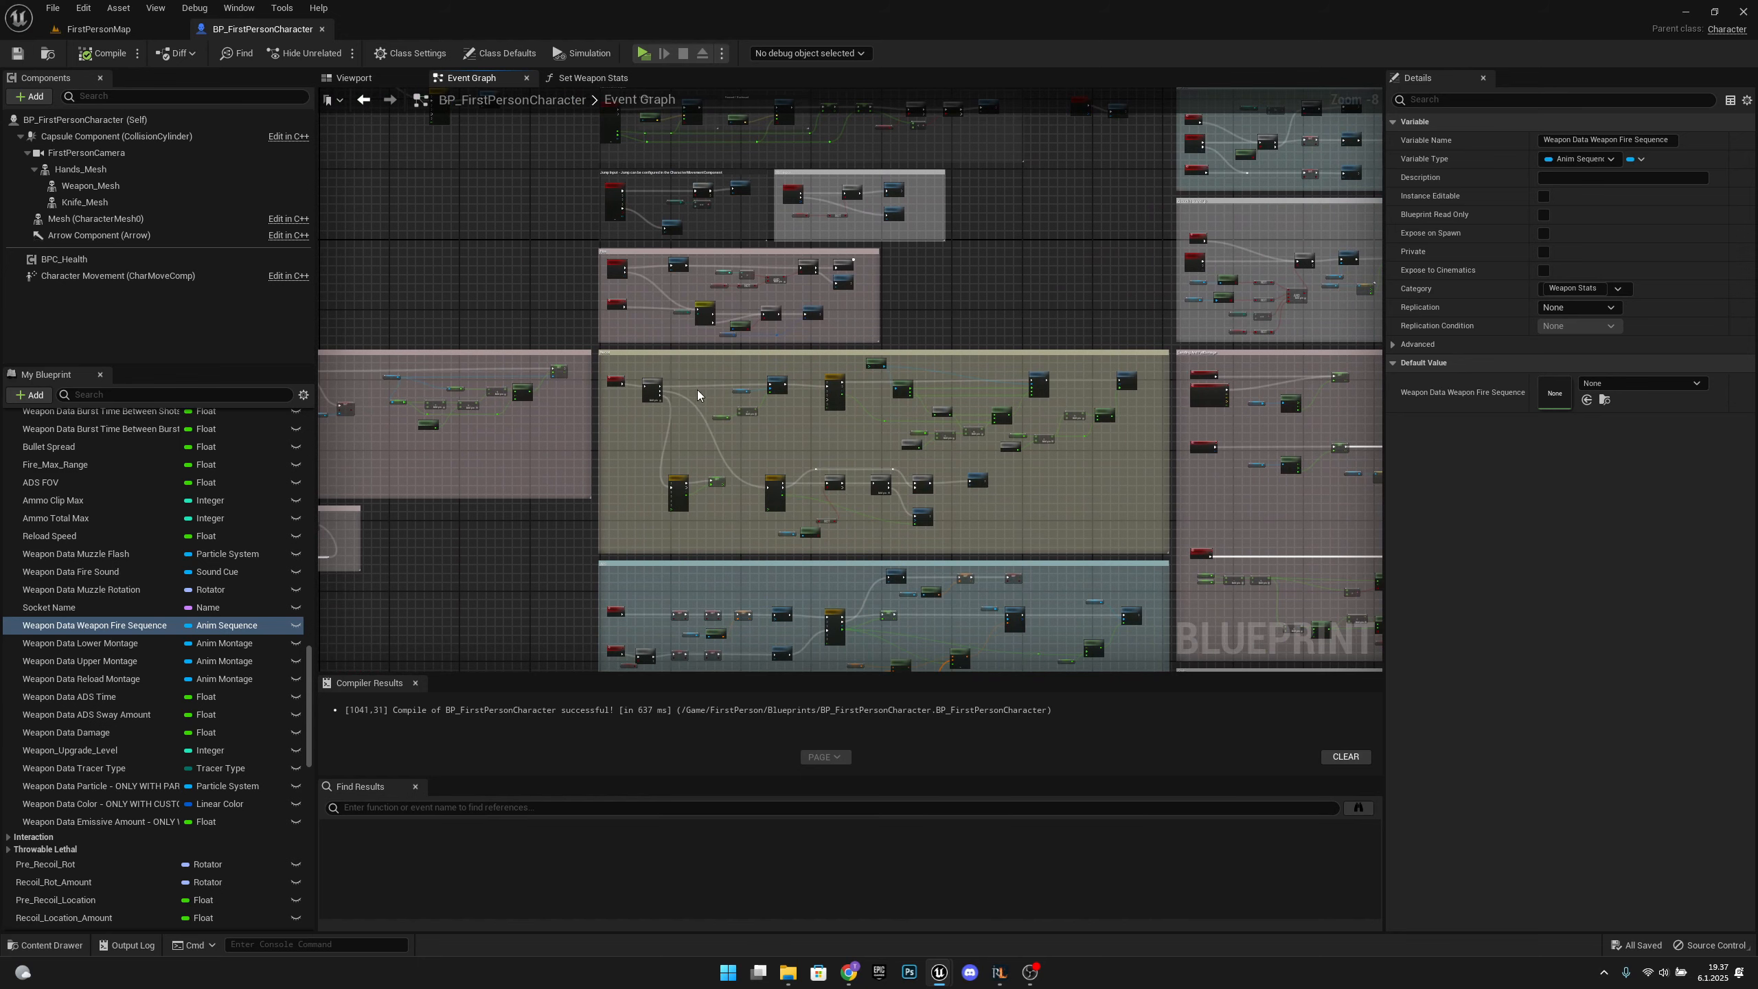
{"action": "scroll", "coordinate": [659, 421], "scroll_direction": "up", "scroll_amount": 6}
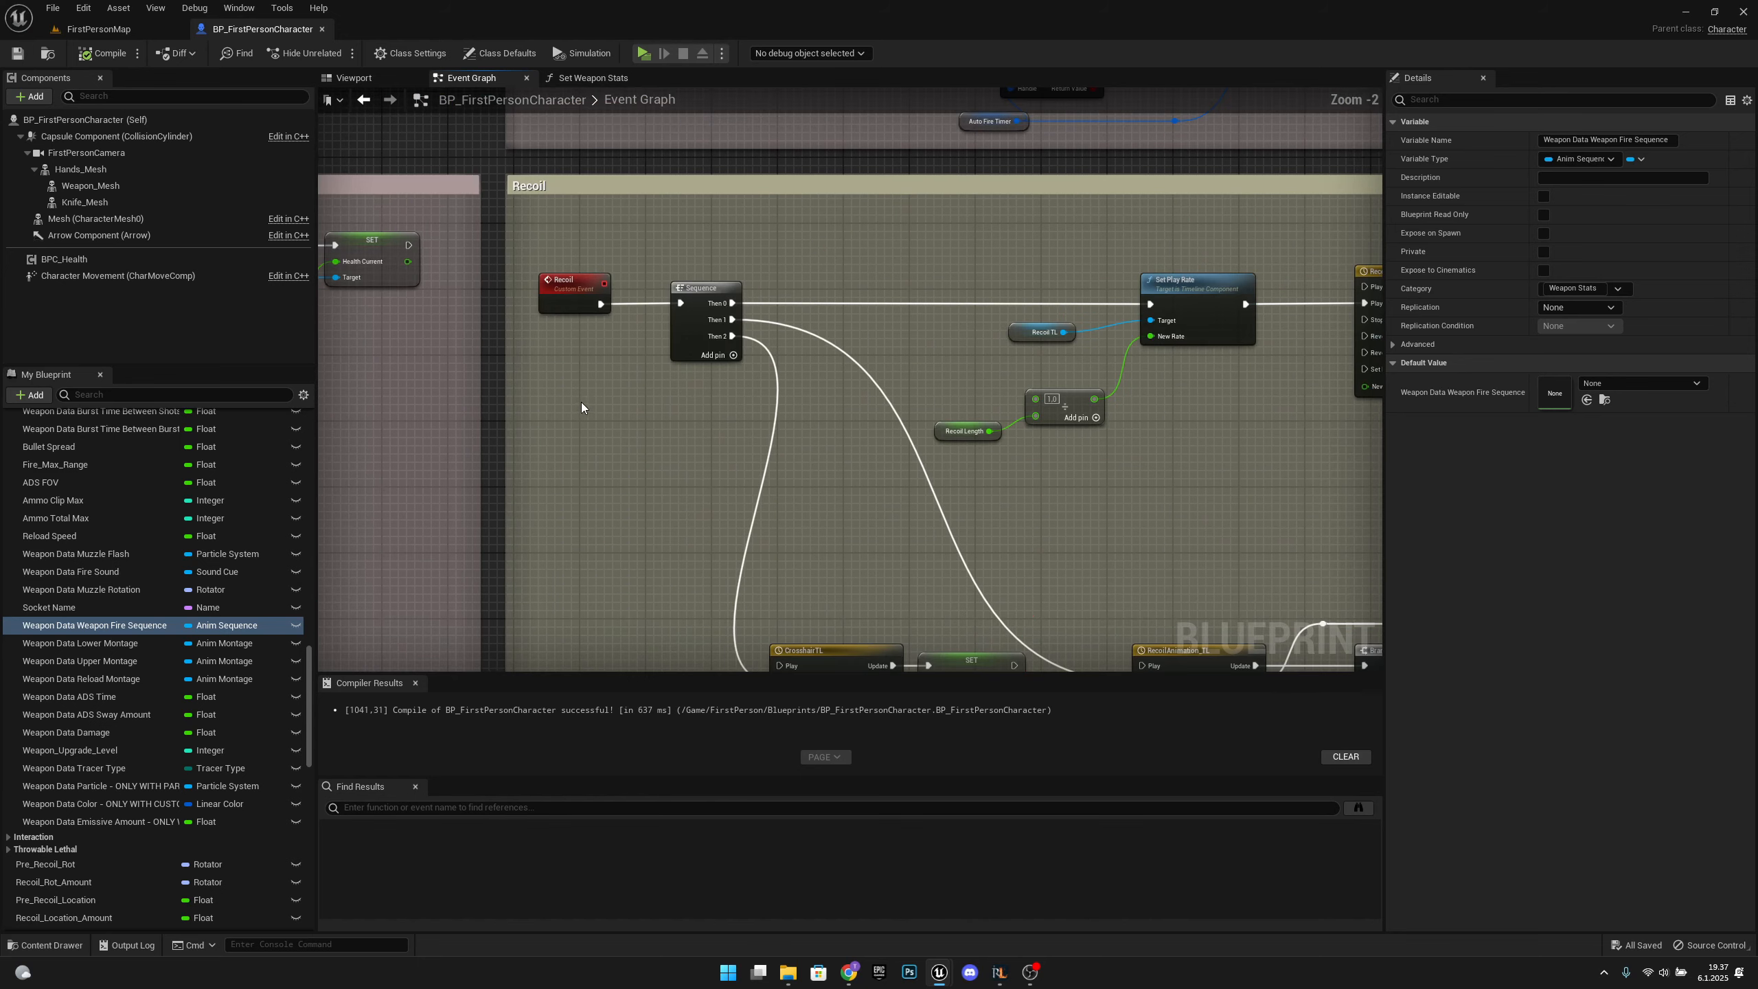
{"action": "right_click_drag", "start_coordinate": [882, 474], "coordinate": [857, 440]}
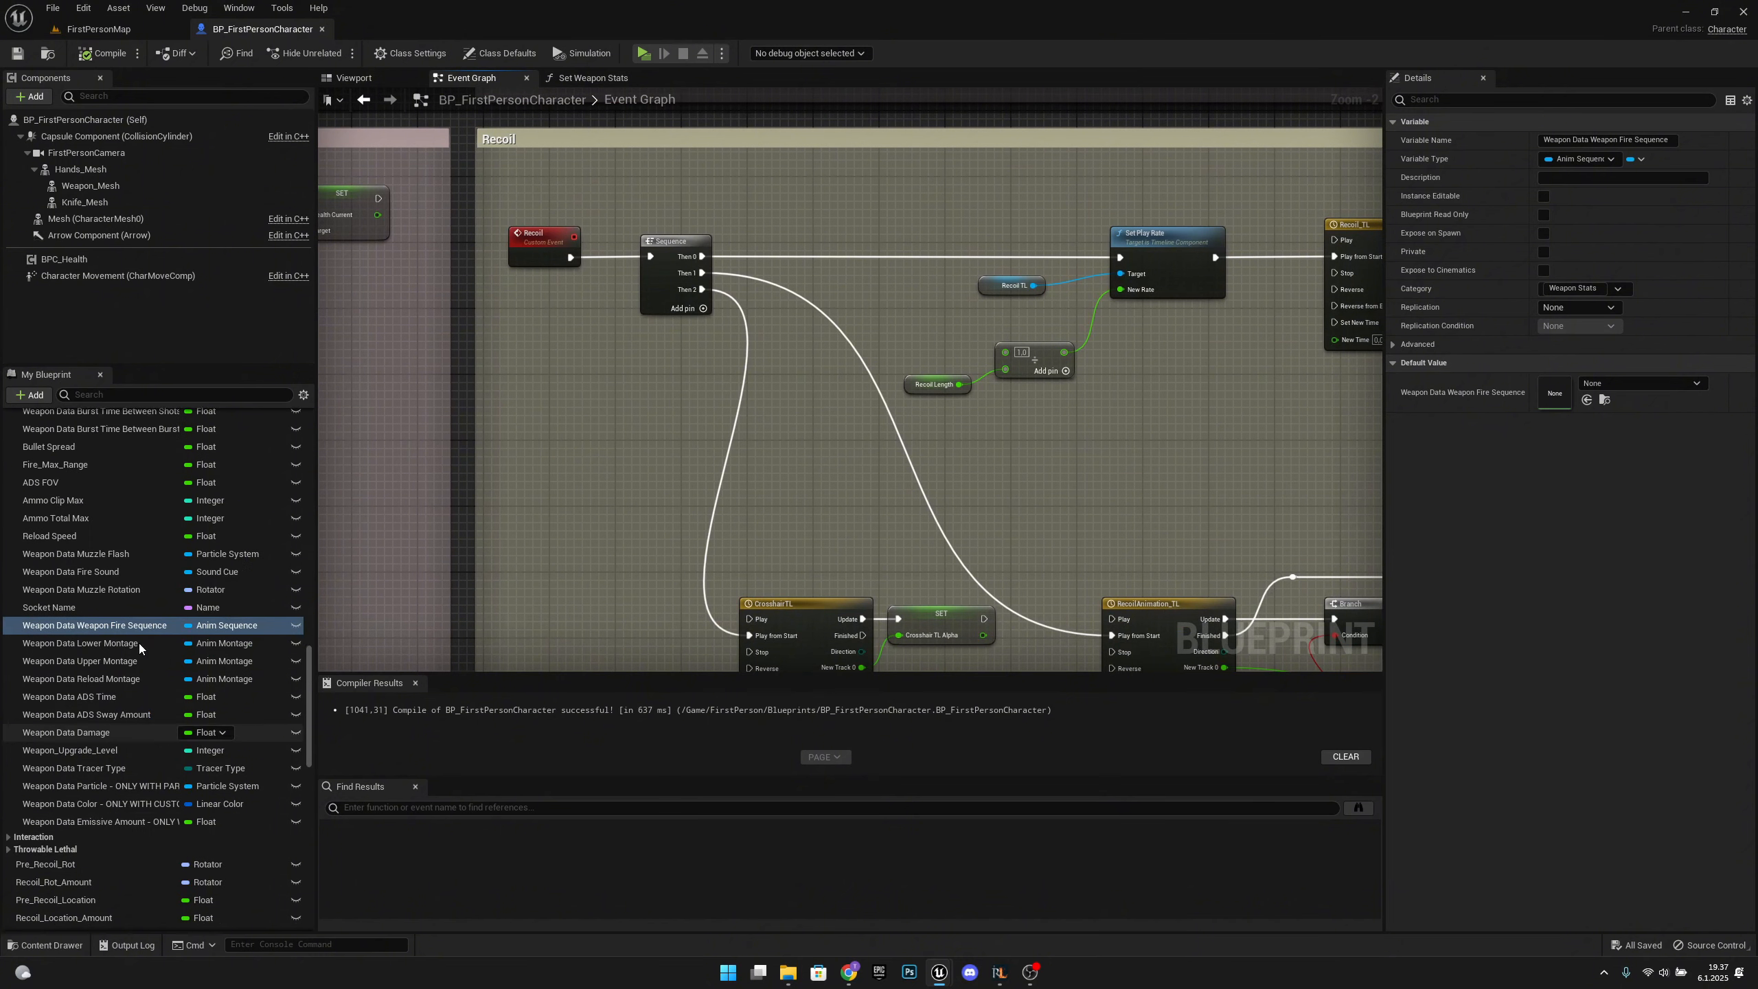
{"action": "scroll", "coordinate": [139, 643], "scroll_direction": "up", "scroll_amount": 1}
{"action": "scroll", "coordinate": [131, 639], "scroll_direction": "up", "scroll_amount": 10}
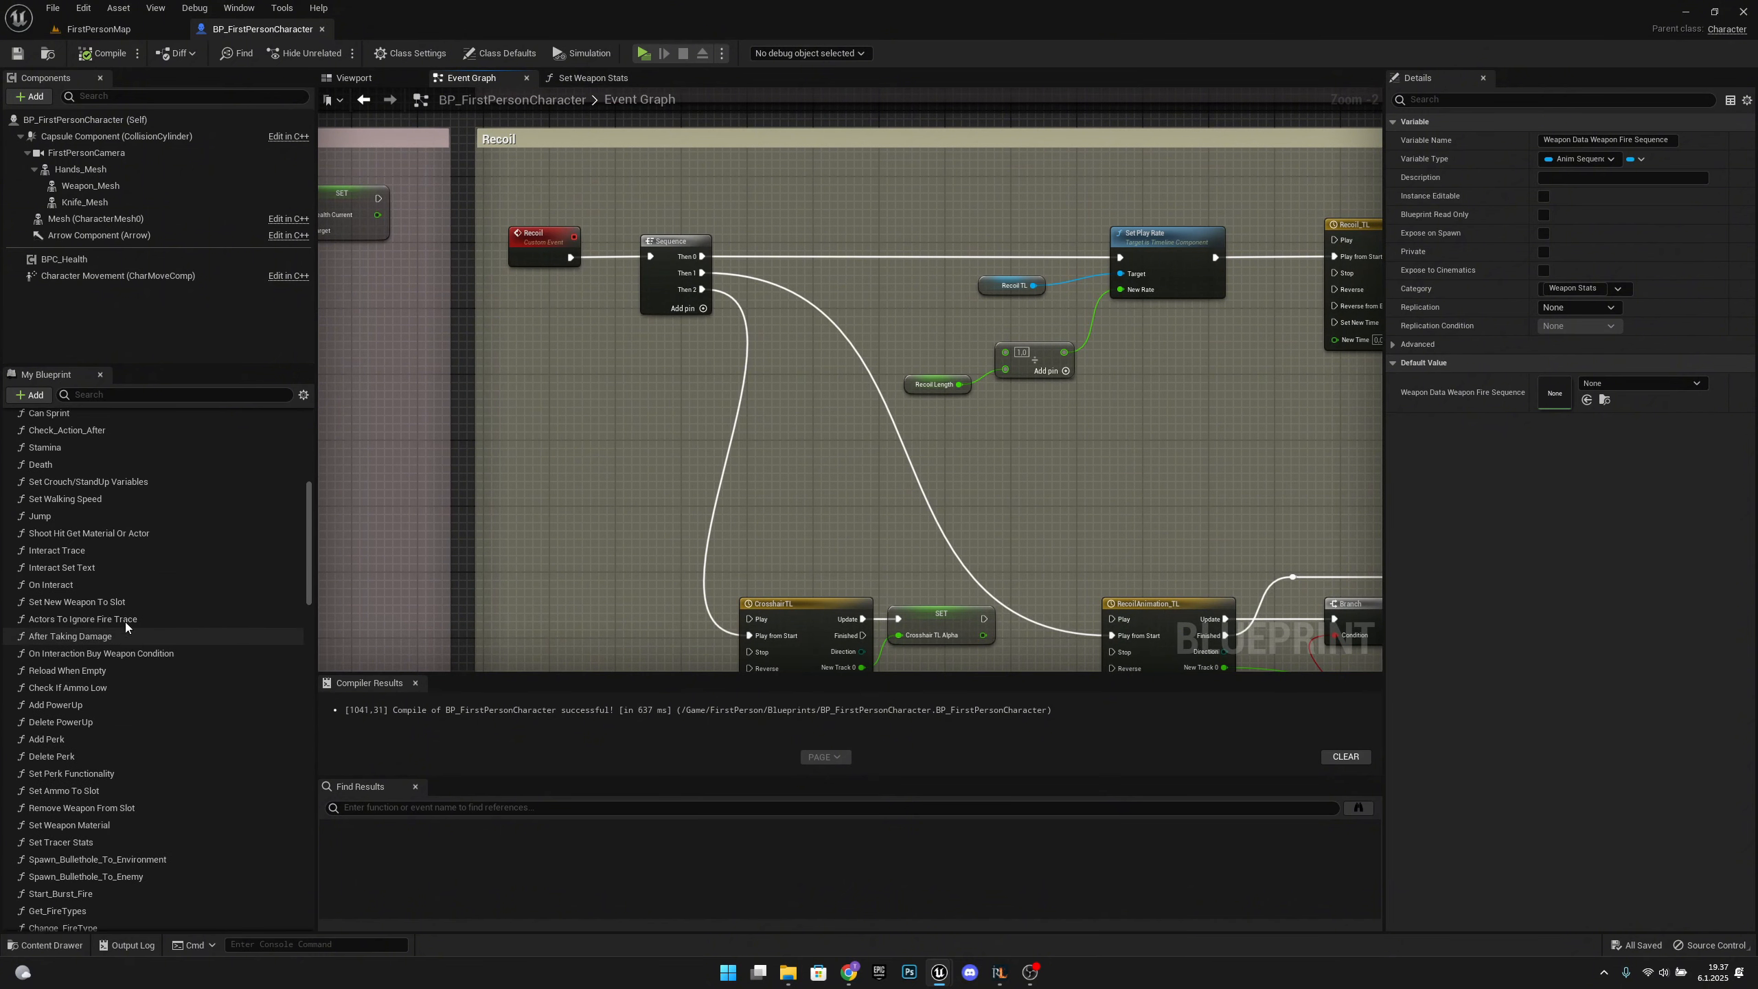
{"action": "scroll", "coordinate": [128, 555], "scroll_direction": "up", "scroll_amount": 9}
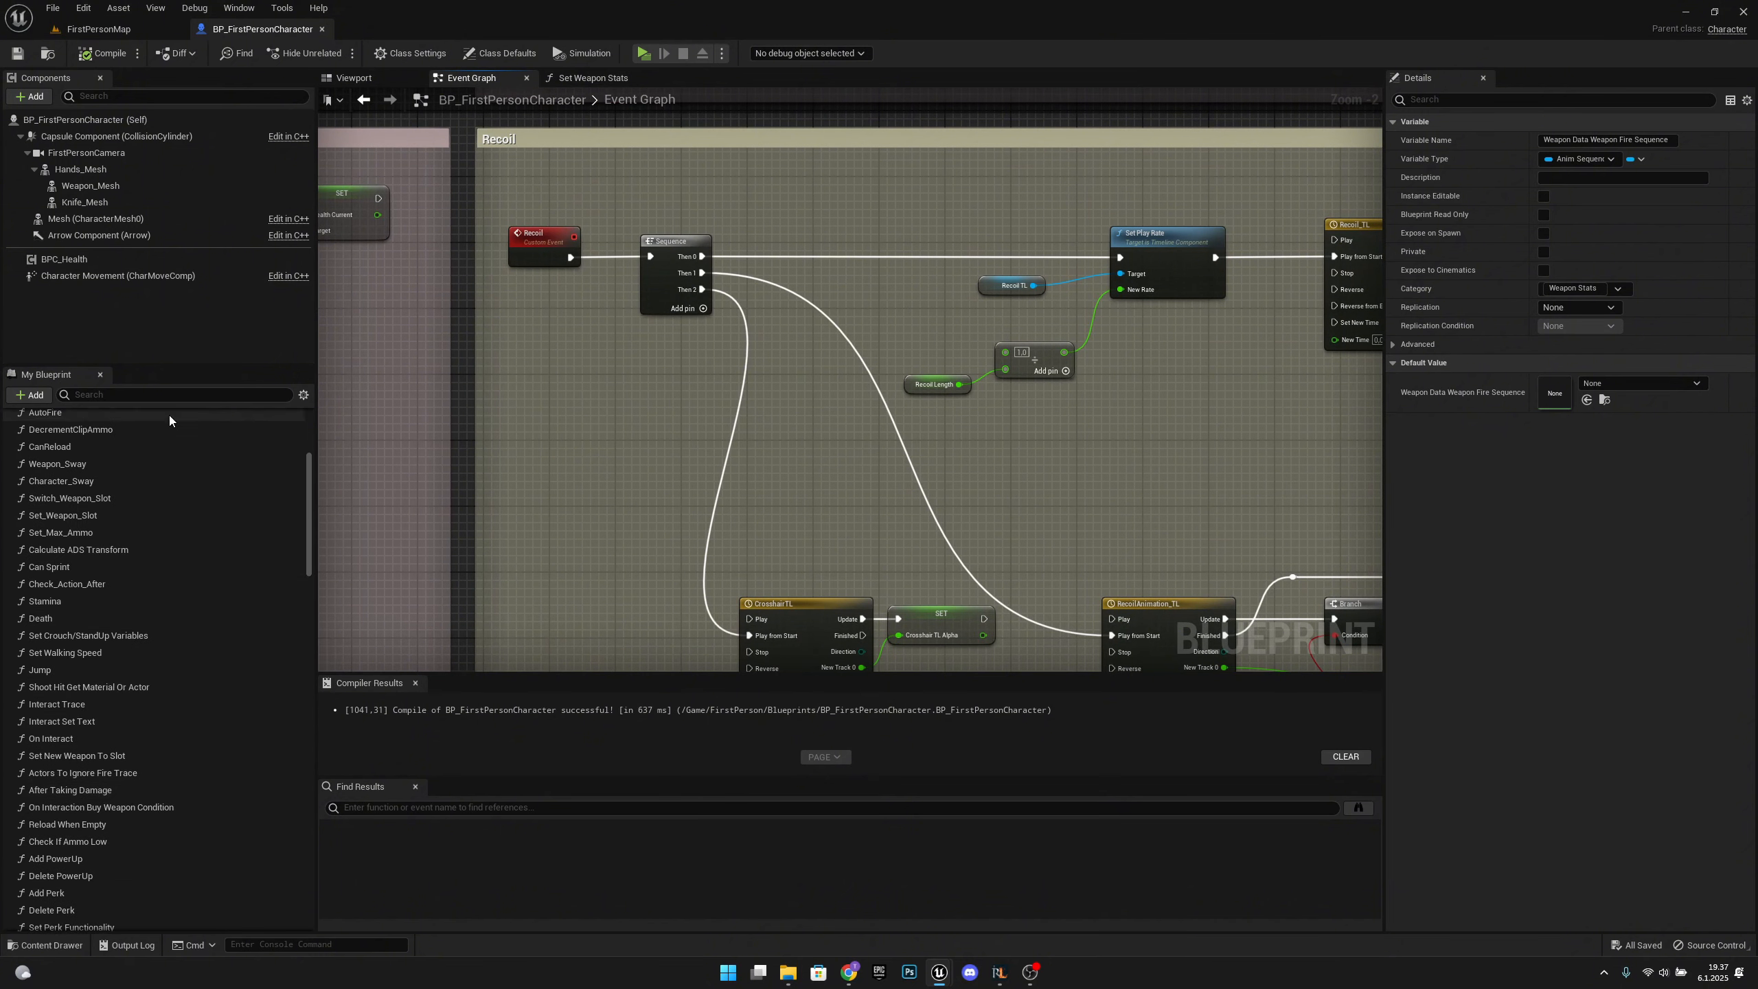
{"action": "right_click_drag", "start_coordinate": [874, 351], "coordinate": [787, 337]}
{"action": "right_click_drag", "start_coordinate": [577, 262], "coordinate": [640, 278]}
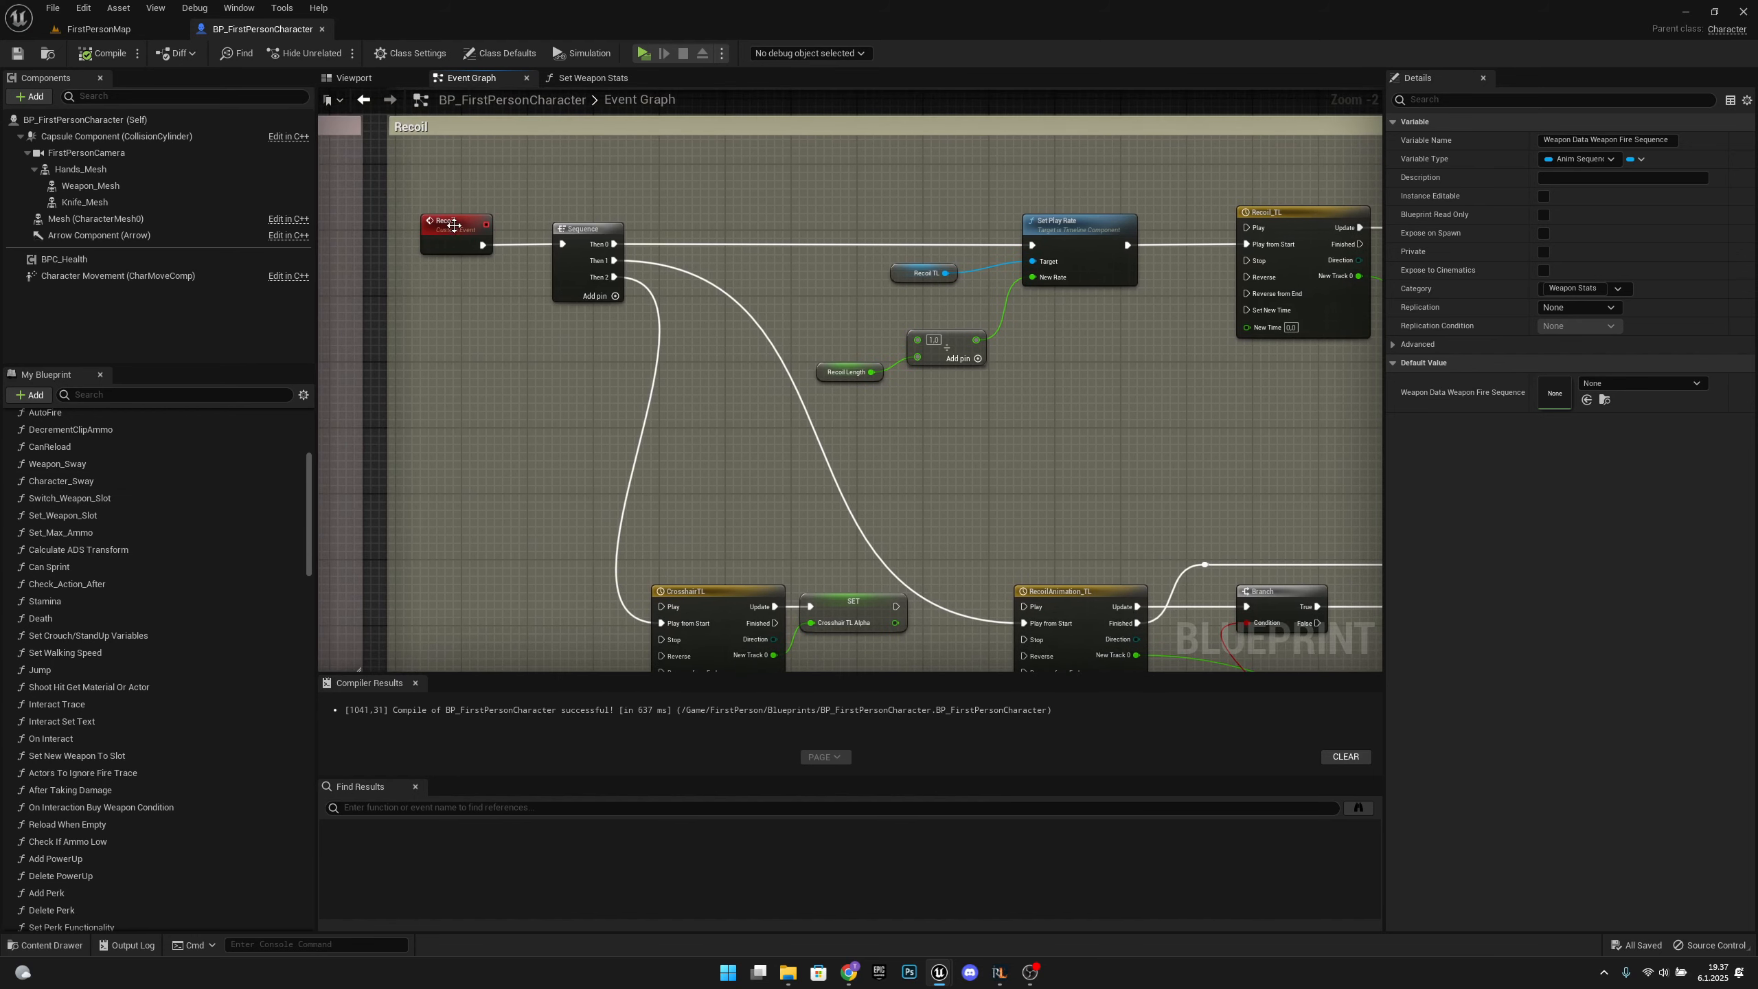
{"action": "right_click_drag", "start_coordinate": [849, 365], "coordinate": [831, 381]}
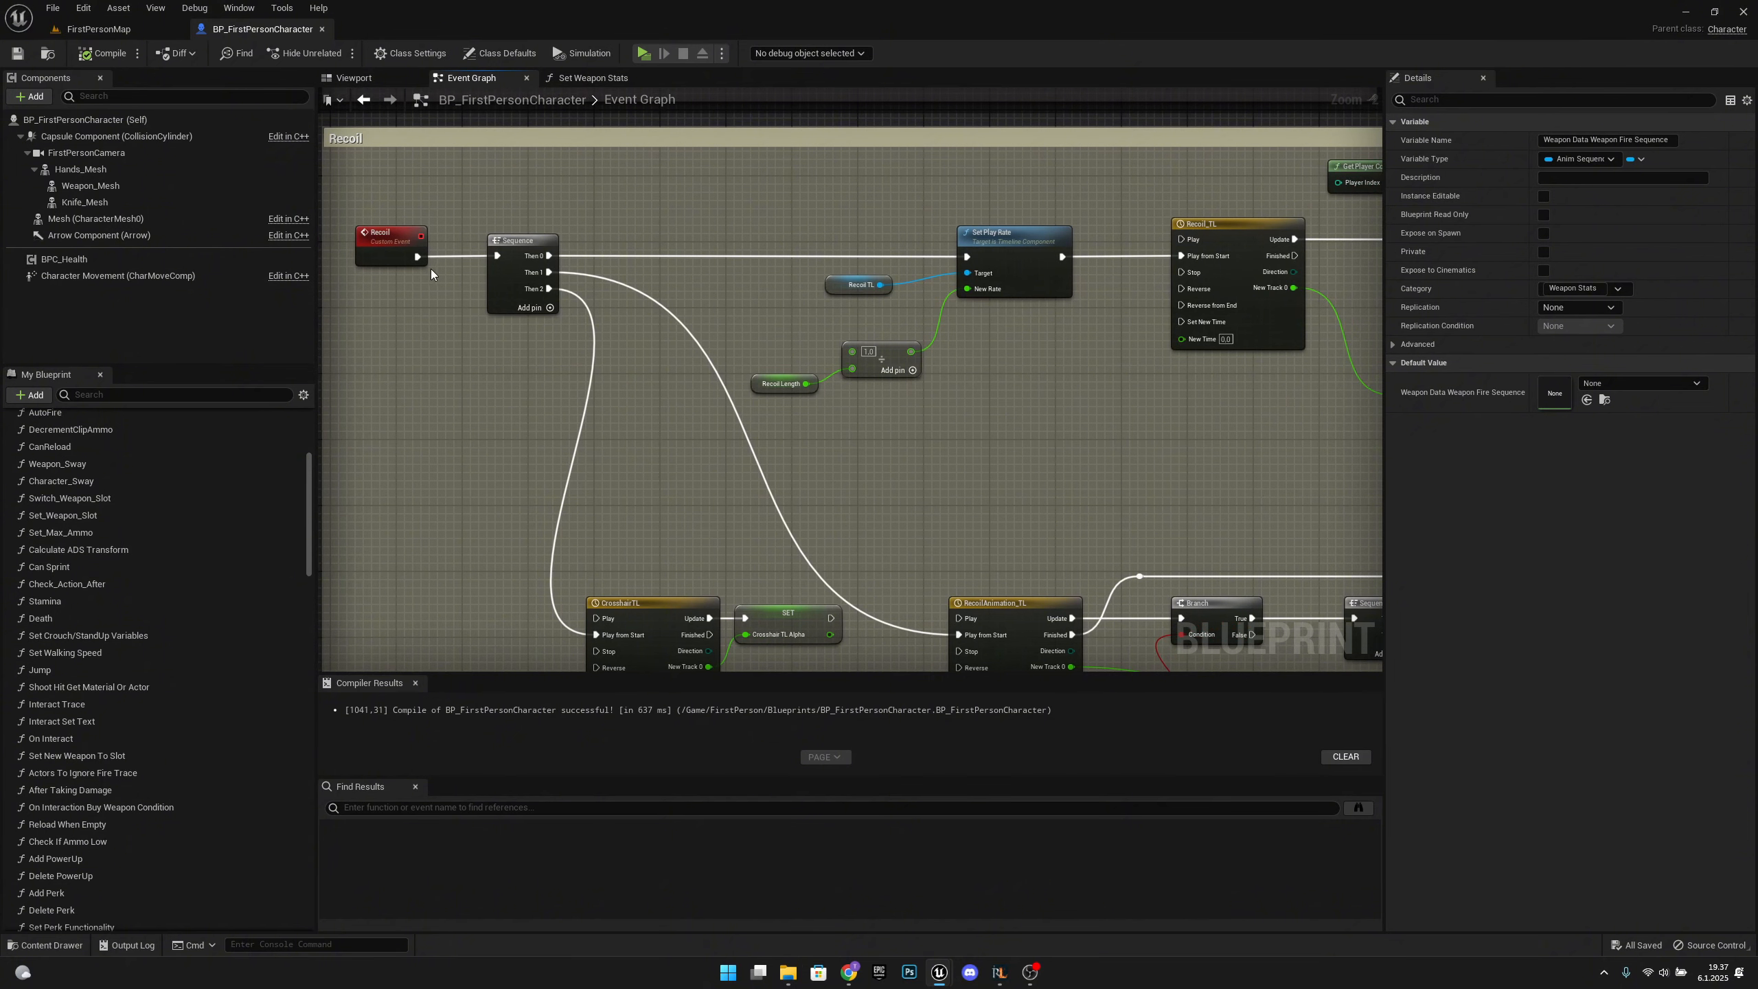
{"action": "left_click", "coordinate": [379, 232]}
{"action": "left_click", "coordinate": [1091, 412]}
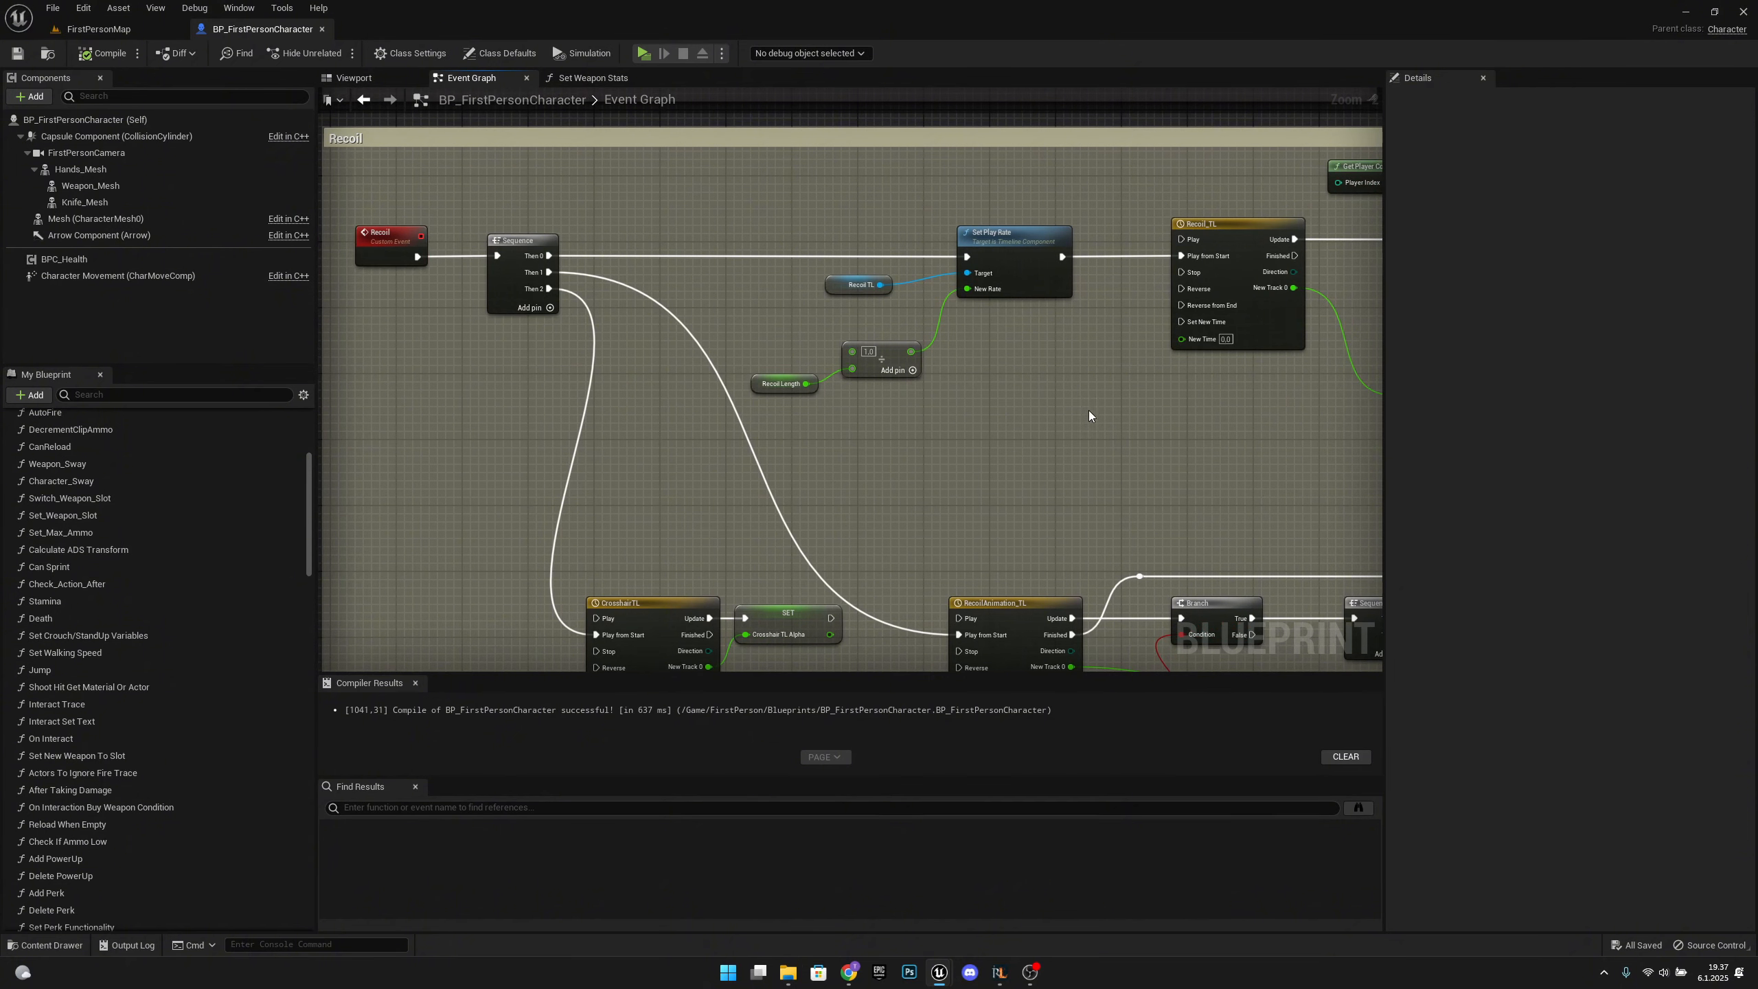
{"action": "scroll", "coordinate": [791, 349], "scroll_direction": "down", "scroll_amount": 6}
{"action": "scroll", "coordinate": [638, 300], "scroll_direction": "up", "scroll_amount": 2}
{"action": "scroll", "coordinate": [639, 300], "scroll_direction": "up", "scroll_amount": 1}
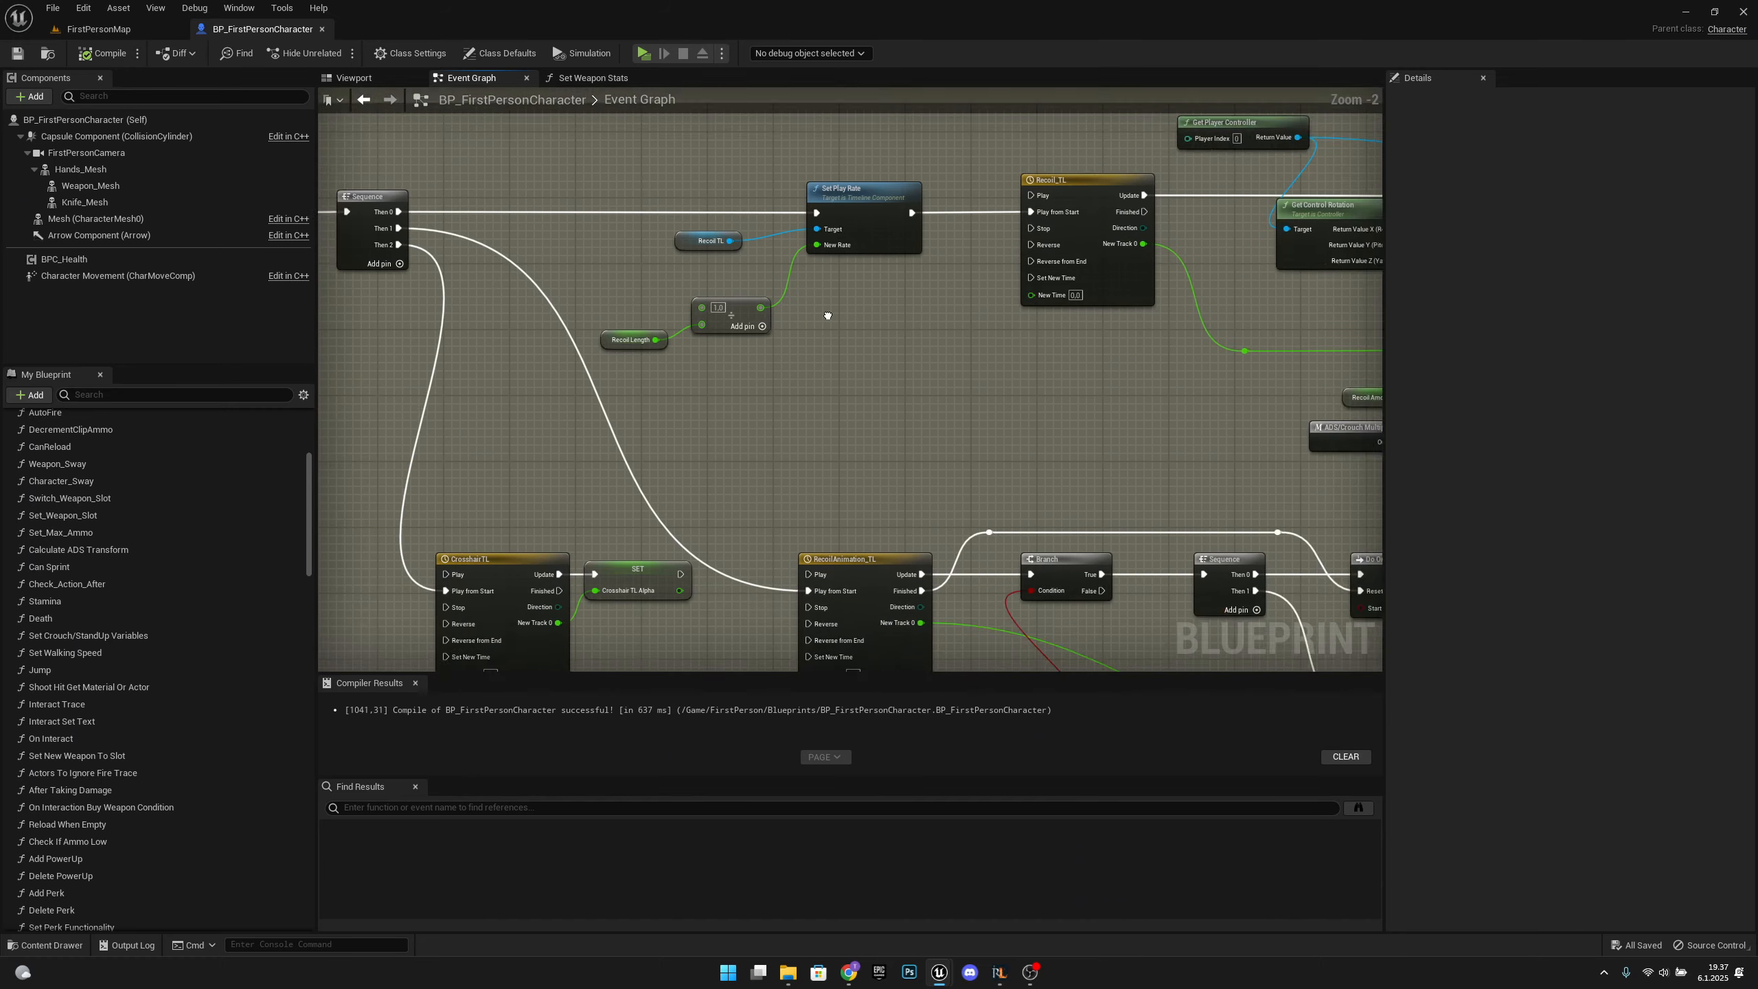
Reposition the Get Player Controller node above Get Control Rotation and shift Recoil_TL with its reroute node to the right.
{"action": "scroll", "coordinate": [824, 313], "scroll_direction": "down", "scroll_amount": 2}
{"action": "right_click_drag", "start_coordinate": [965, 335], "coordinate": [706, 351]}
{"action": "scroll", "coordinate": [903, 389], "scroll_direction": "up", "scroll_amount": 2}
{"action": "left_click_drag", "start_coordinate": [934, 183], "coordinate": [1015, 220]}
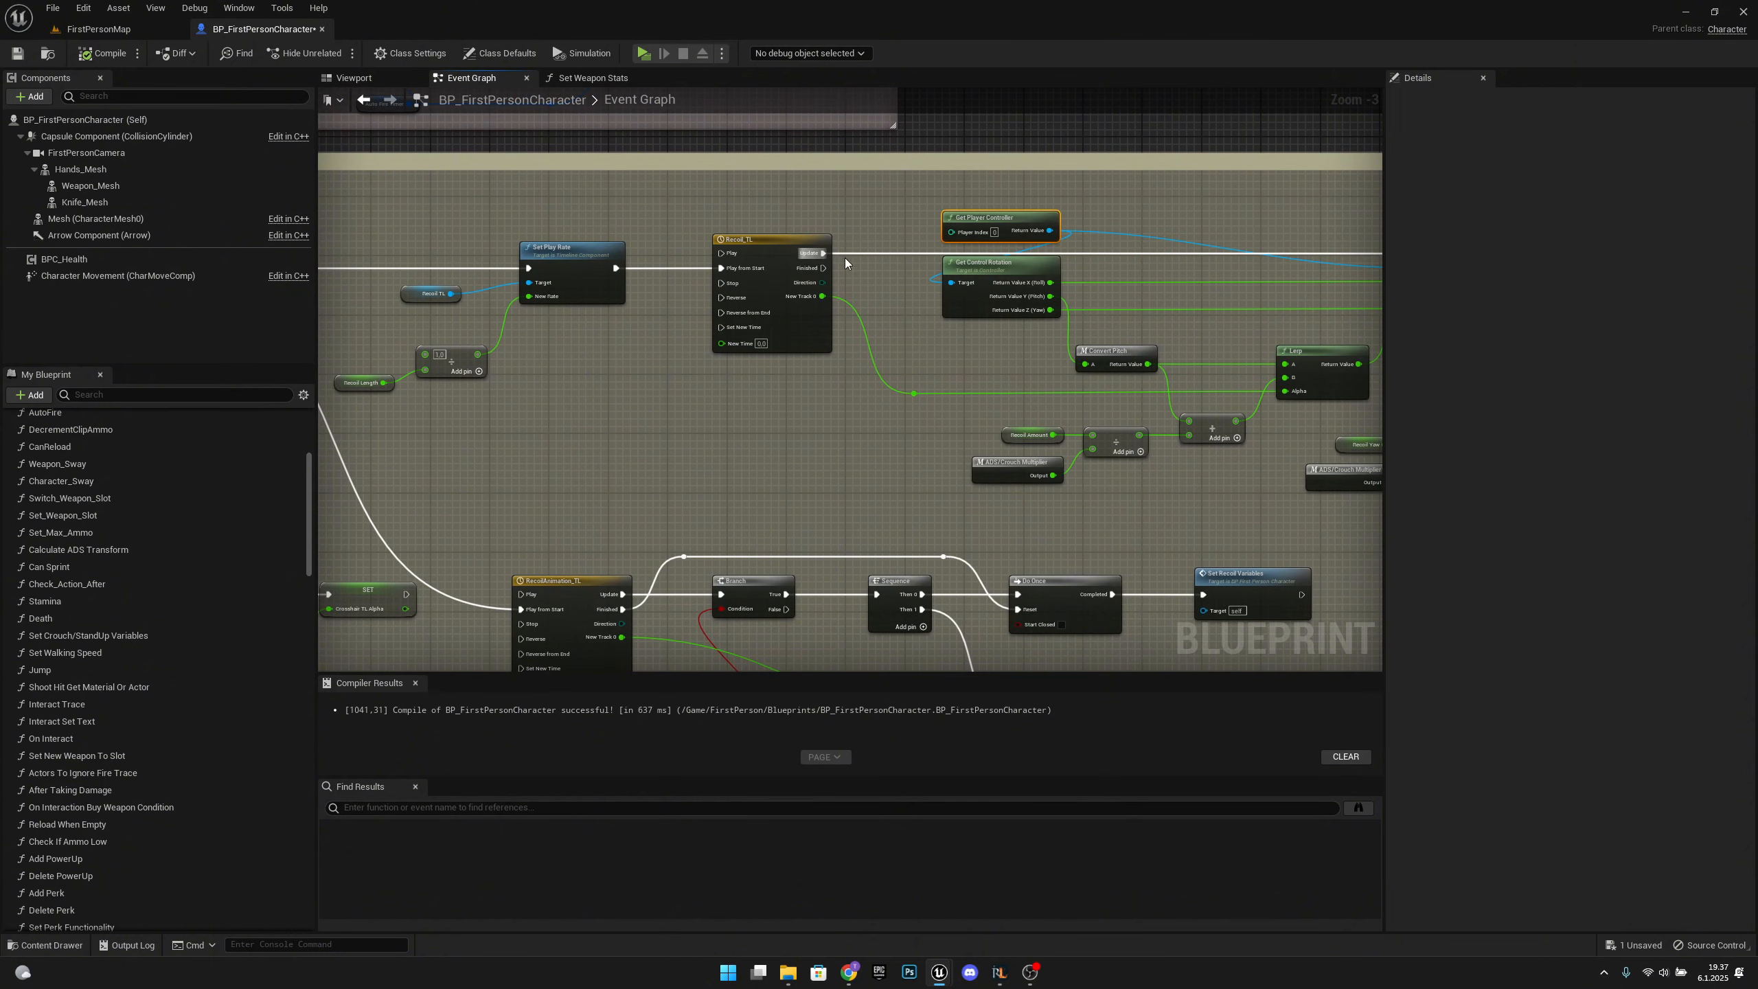
{"action": "left_click_drag", "start_coordinate": [935, 412], "coordinate": [689, 223]}
{"action": "key", "text": "Right"}
{"action": "key", "text": "Right"}
{"action": "key", "text": "Right"}
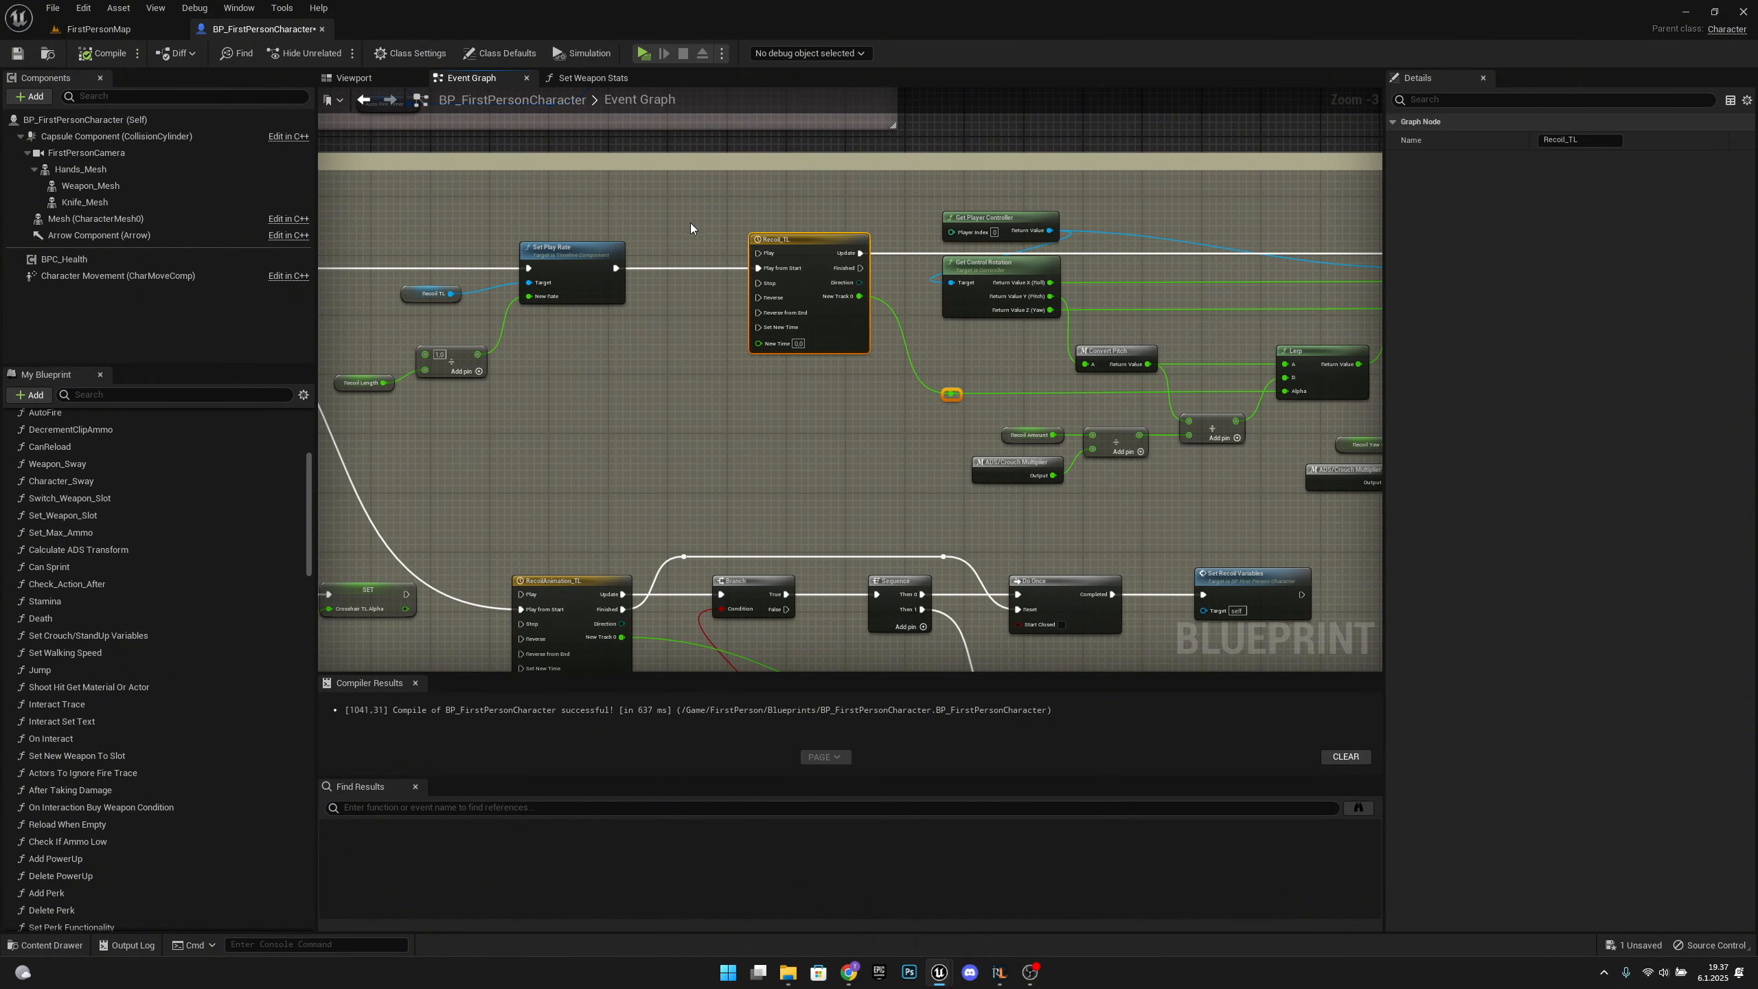
{"action": "left_click", "coordinate": [682, 401]}
Tuck the Recoil TL, Recoil Length and divide nodes beneath Set Play Rate and shift the whole group closer to Recoil_TL.
{"action": "right_click_drag", "start_coordinate": [658, 402], "coordinate": [934, 374]}
{"action": "left_click_drag", "start_coordinate": [772, 388], "coordinate": [602, 311]}
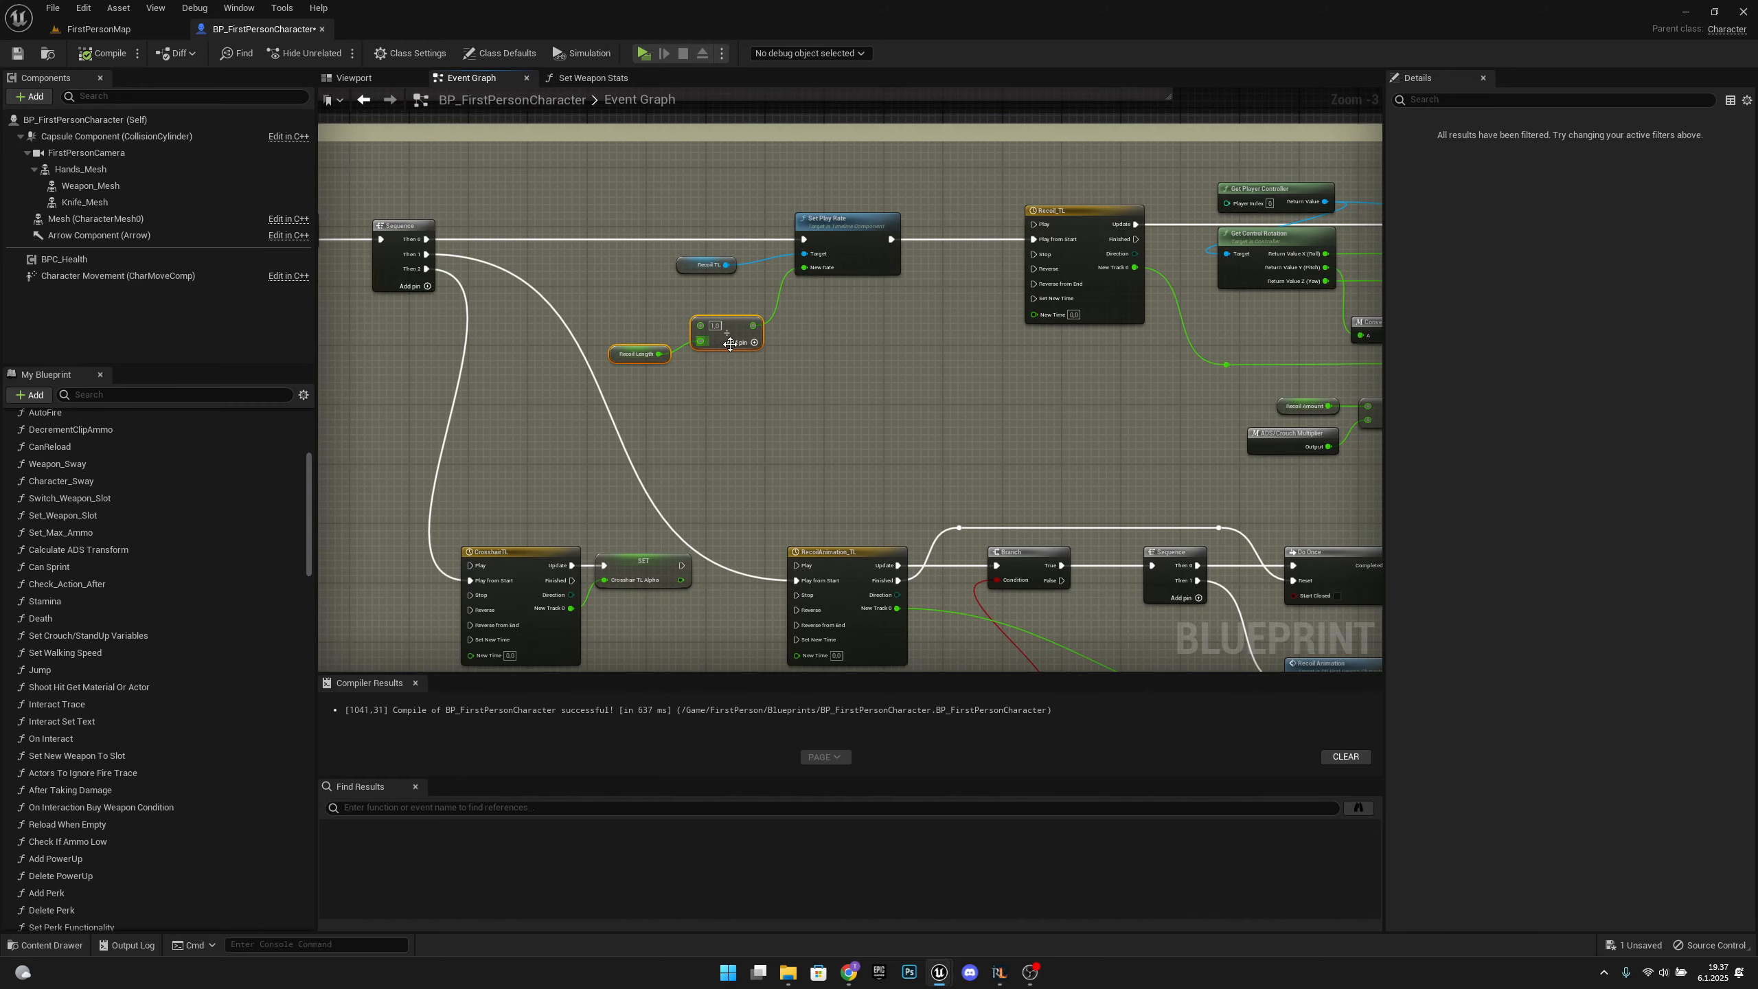
{"action": "left_click_drag", "start_coordinate": [730, 337], "coordinate": [841, 315]}
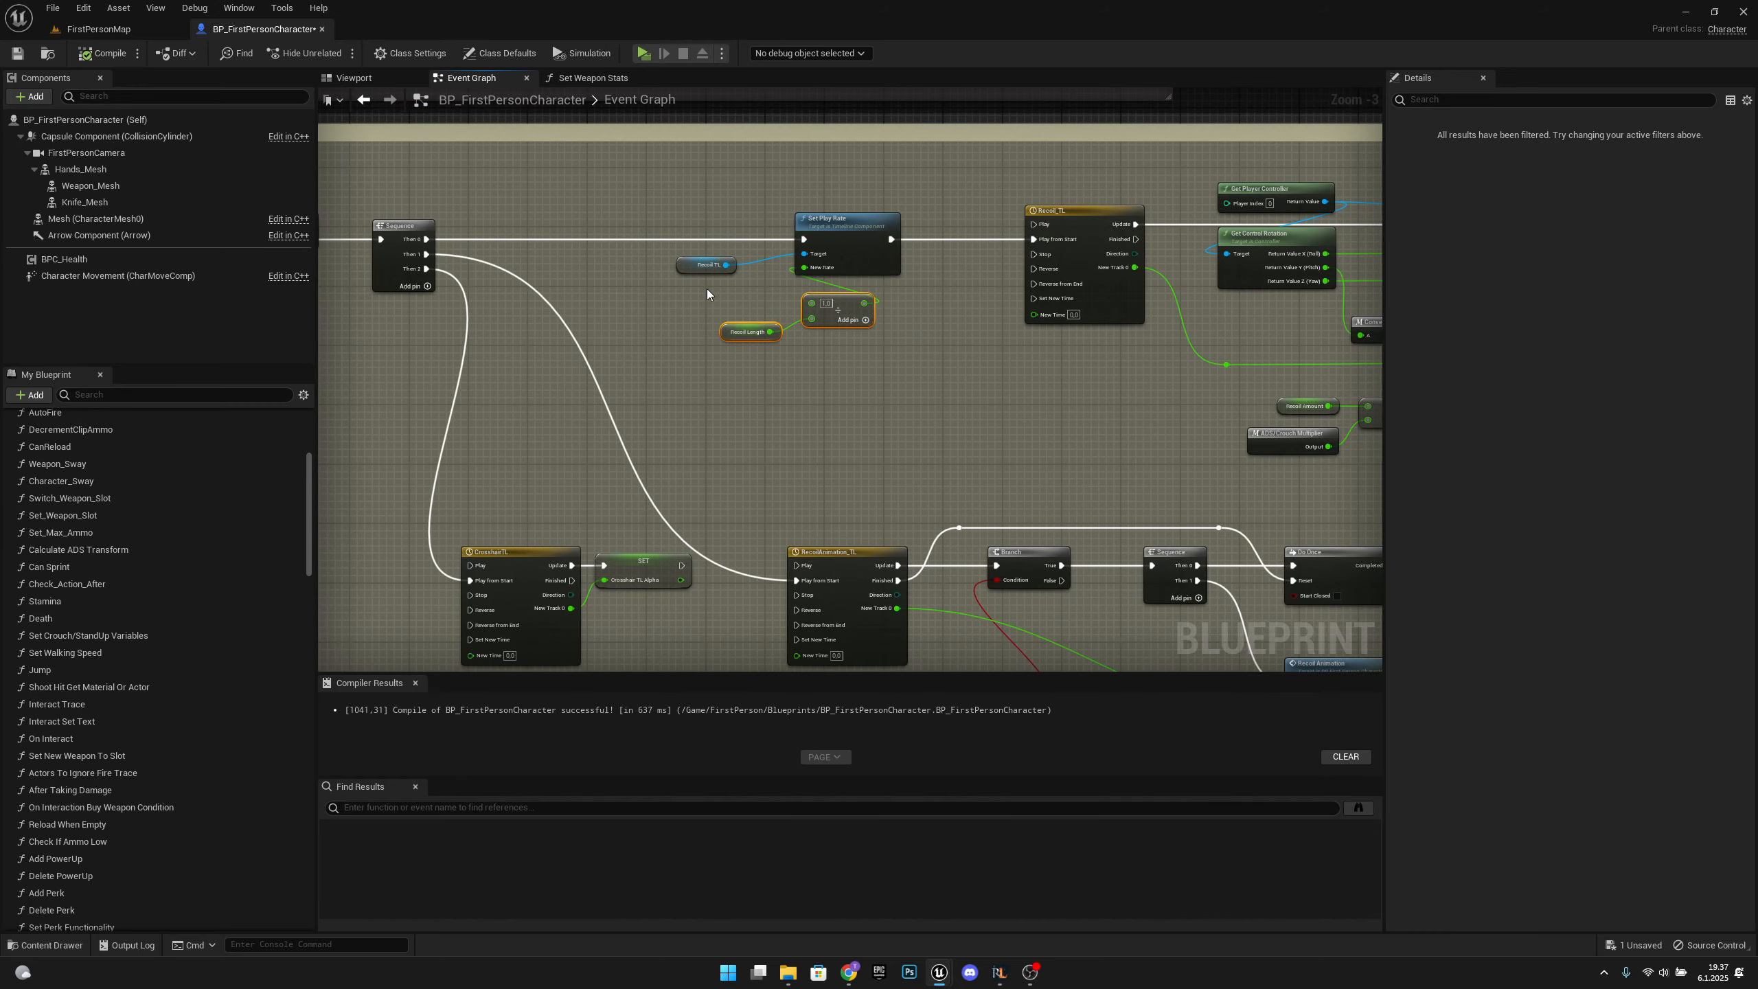
{"action": "left_click_drag", "start_coordinate": [706, 264], "coordinate": [751, 294]}
{"action": "left_click_drag", "start_coordinate": [872, 374], "coordinate": [706, 232]}
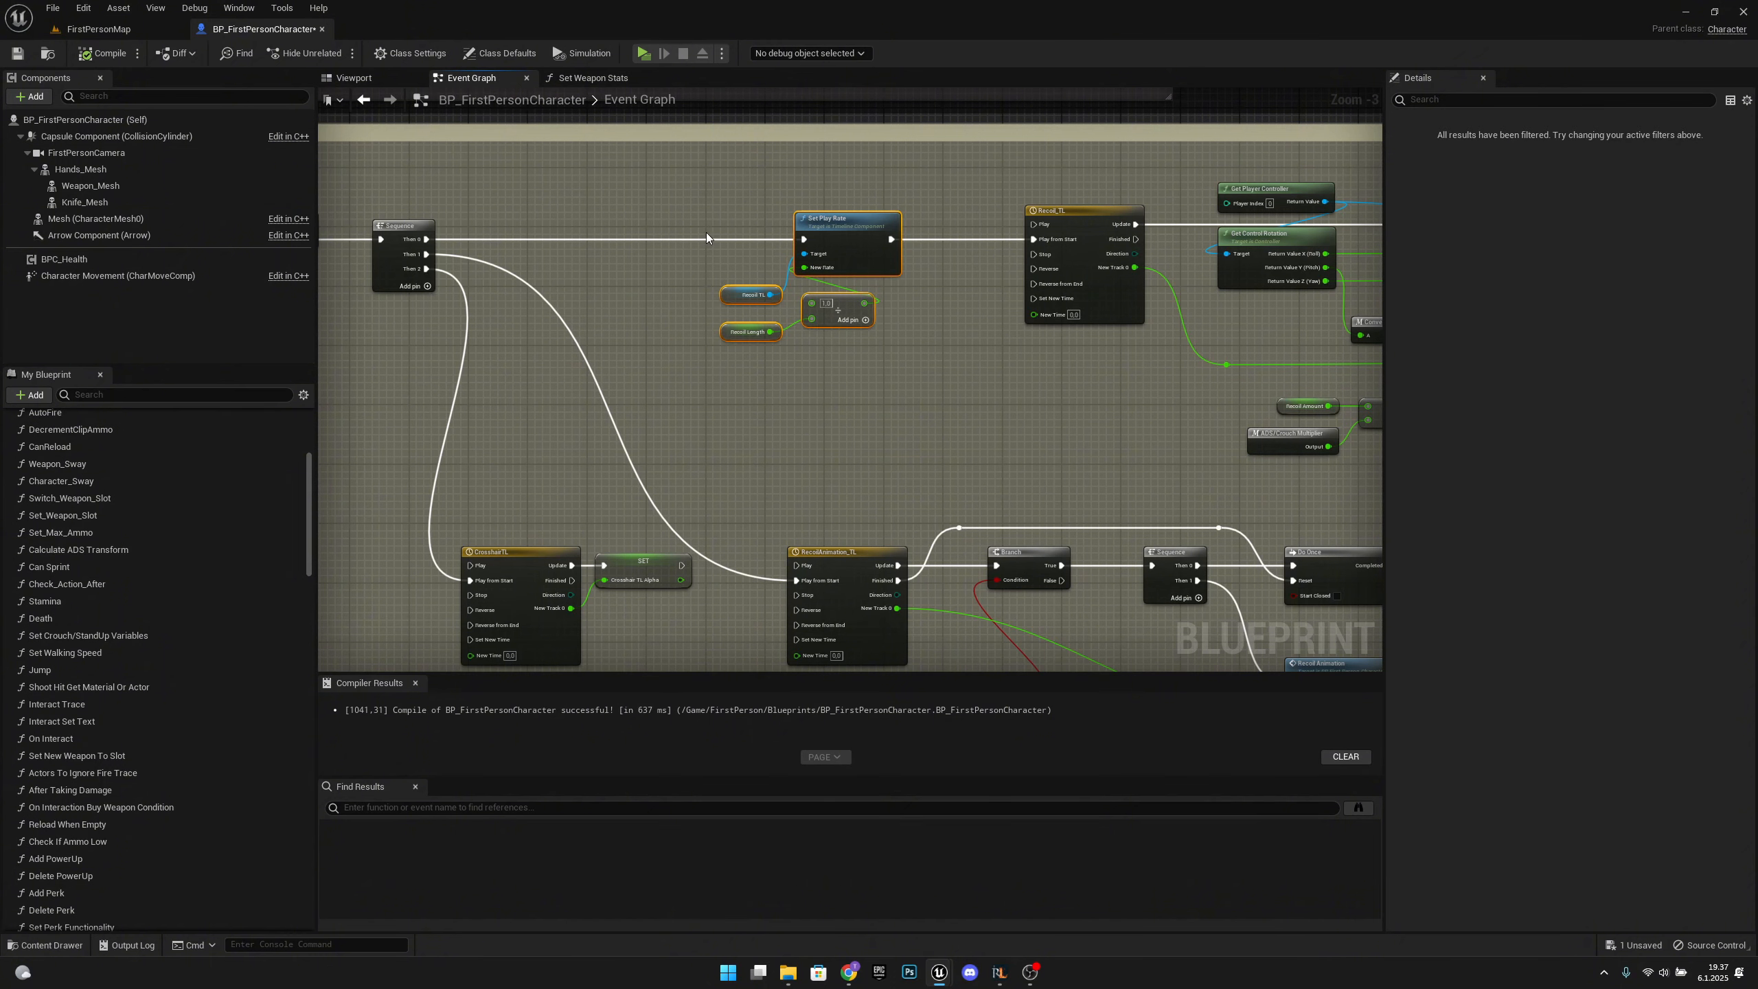
{"action": "left_click_drag", "start_coordinate": [761, 291], "coordinate": [813, 291]}
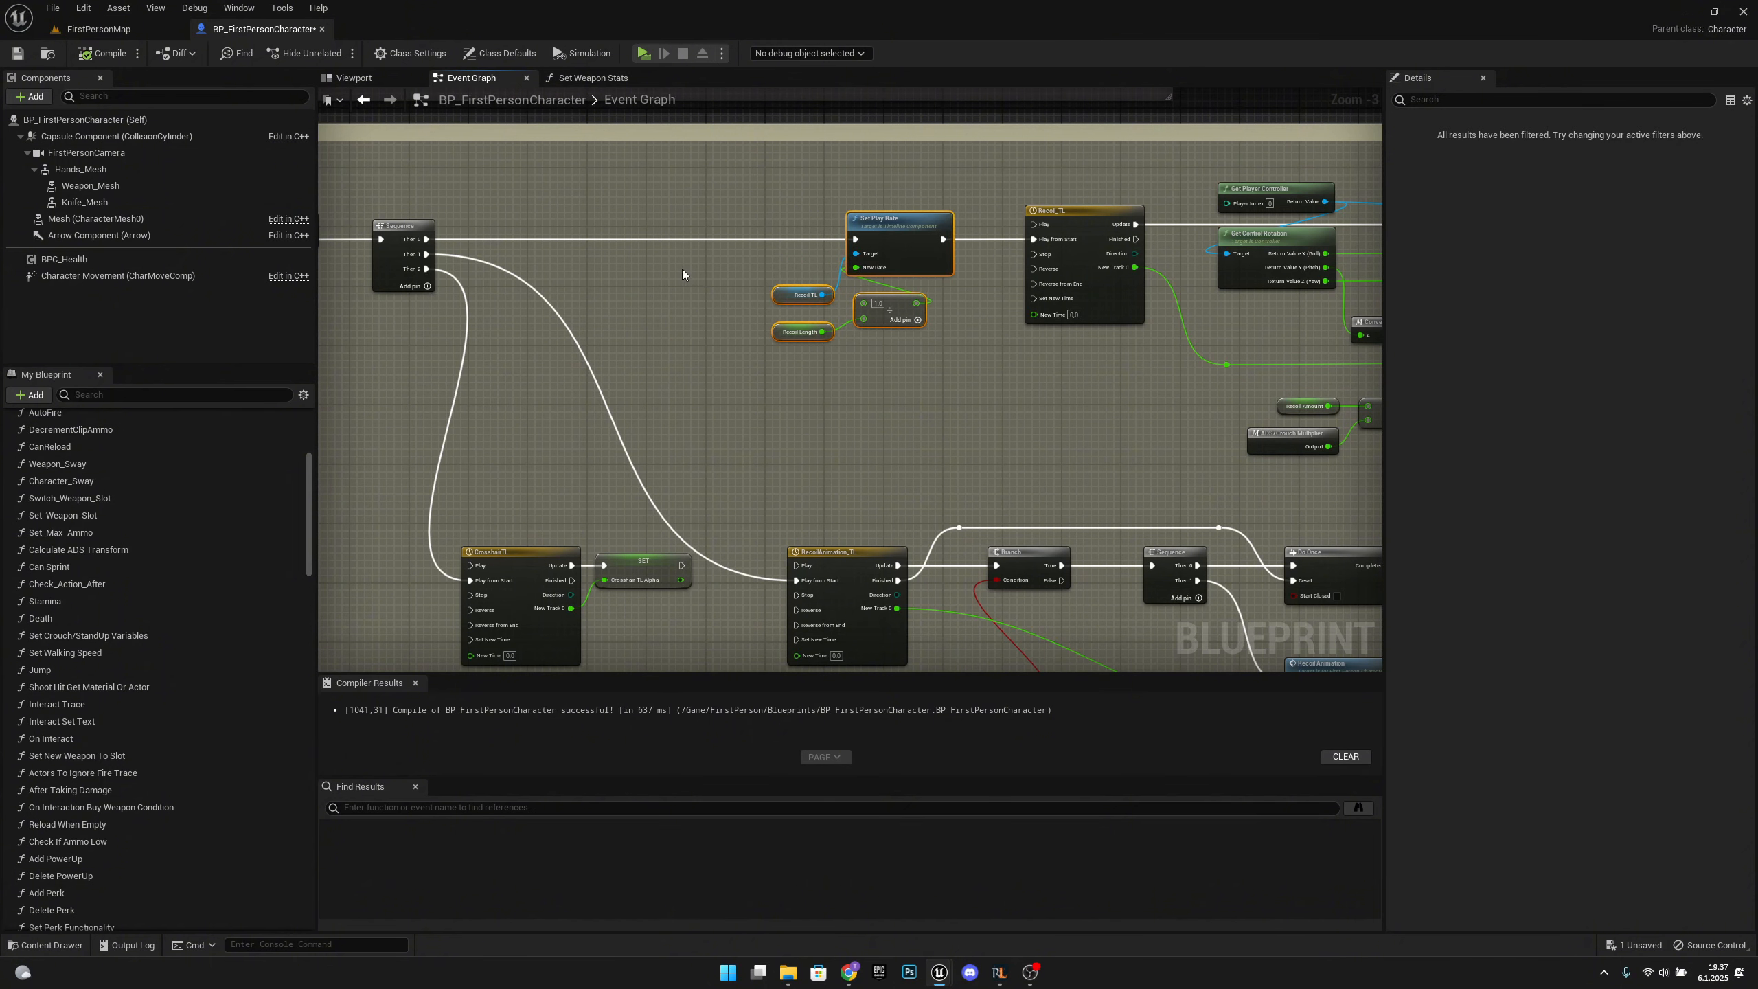
Move the Sequence node closer to the Recoil event to widen the gap before Set Play Rate.
{"action": "right_click_drag", "start_coordinate": [682, 274], "coordinate": [836, 222]}
{"action": "left_click_drag", "start_coordinate": [569, 183], "coordinate": [540, 184]}
{"action": "mouse_move", "coordinate": [814, 612]}
{"action": "left_mouse_down"}
{"action": "mouse_move", "coordinate": [789, 600]}
{"action": "mouse_move", "coordinate": [798, 637]}
{"action": "left_mouse_up"}
{"action": "right_click_drag", "start_coordinate": [750, 204], "coordinate": [783, 269]}
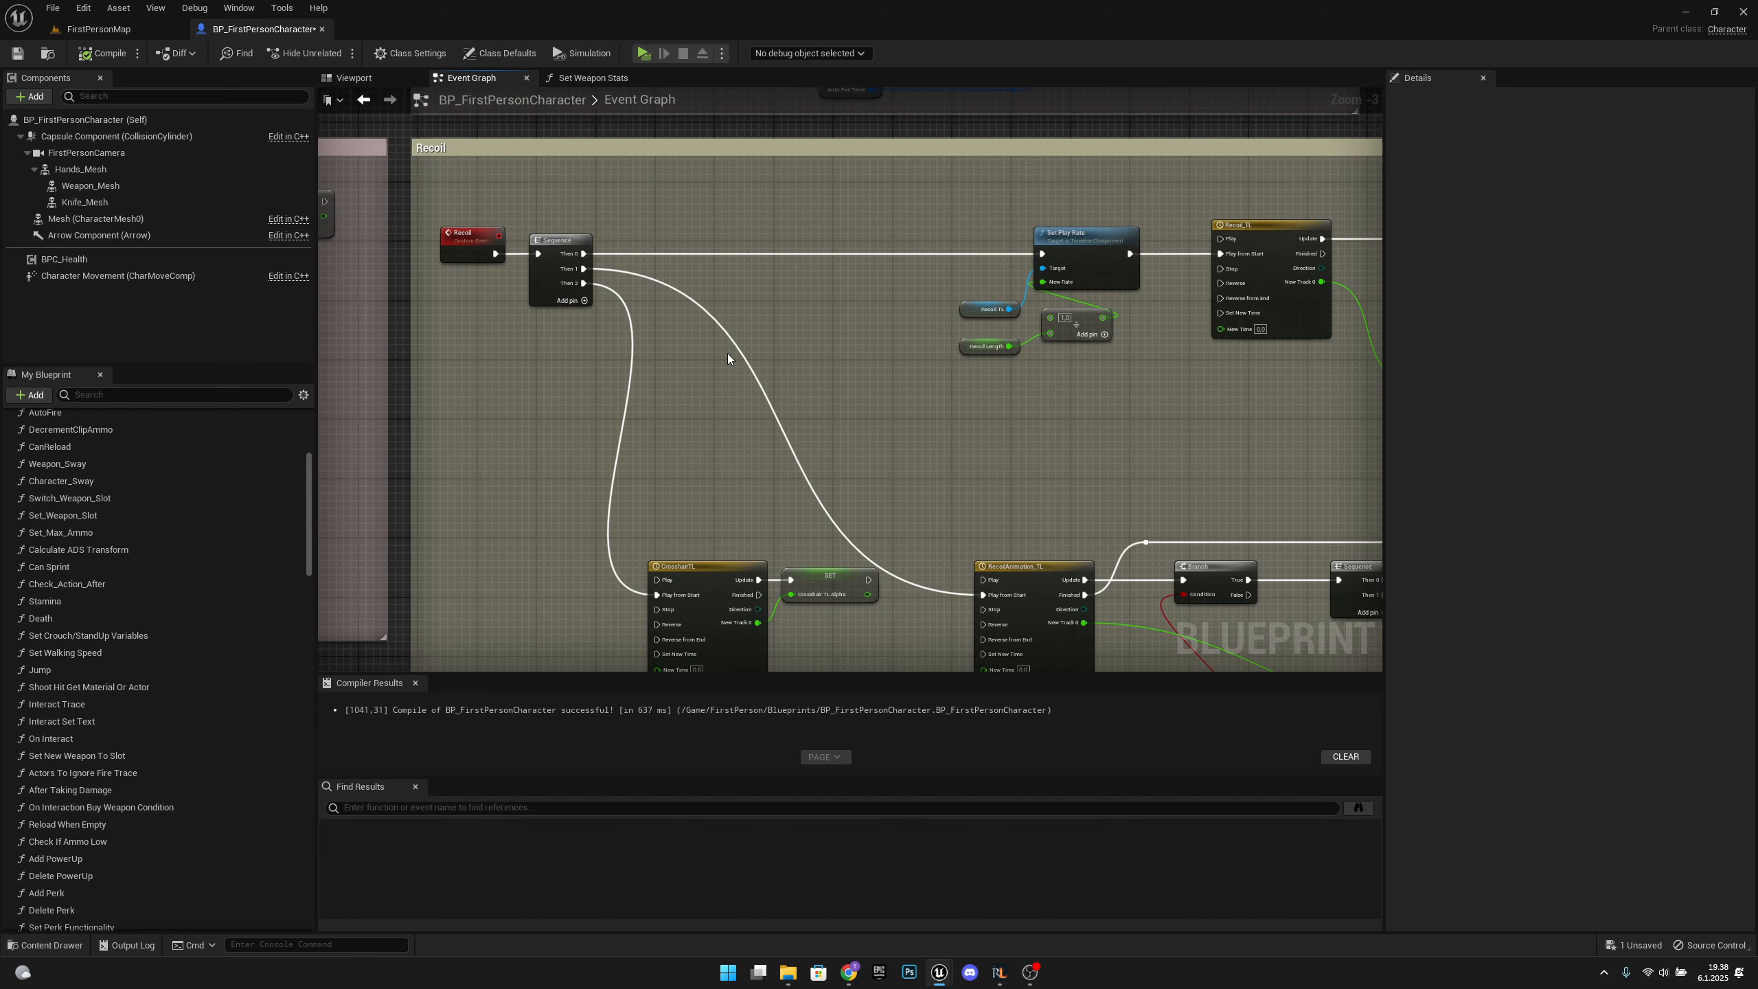
Add a Weapon Mesh reference to the Recoil section and create a Play Animation node from it.
{"action": "left_click", "coordinate": [142, 185]}
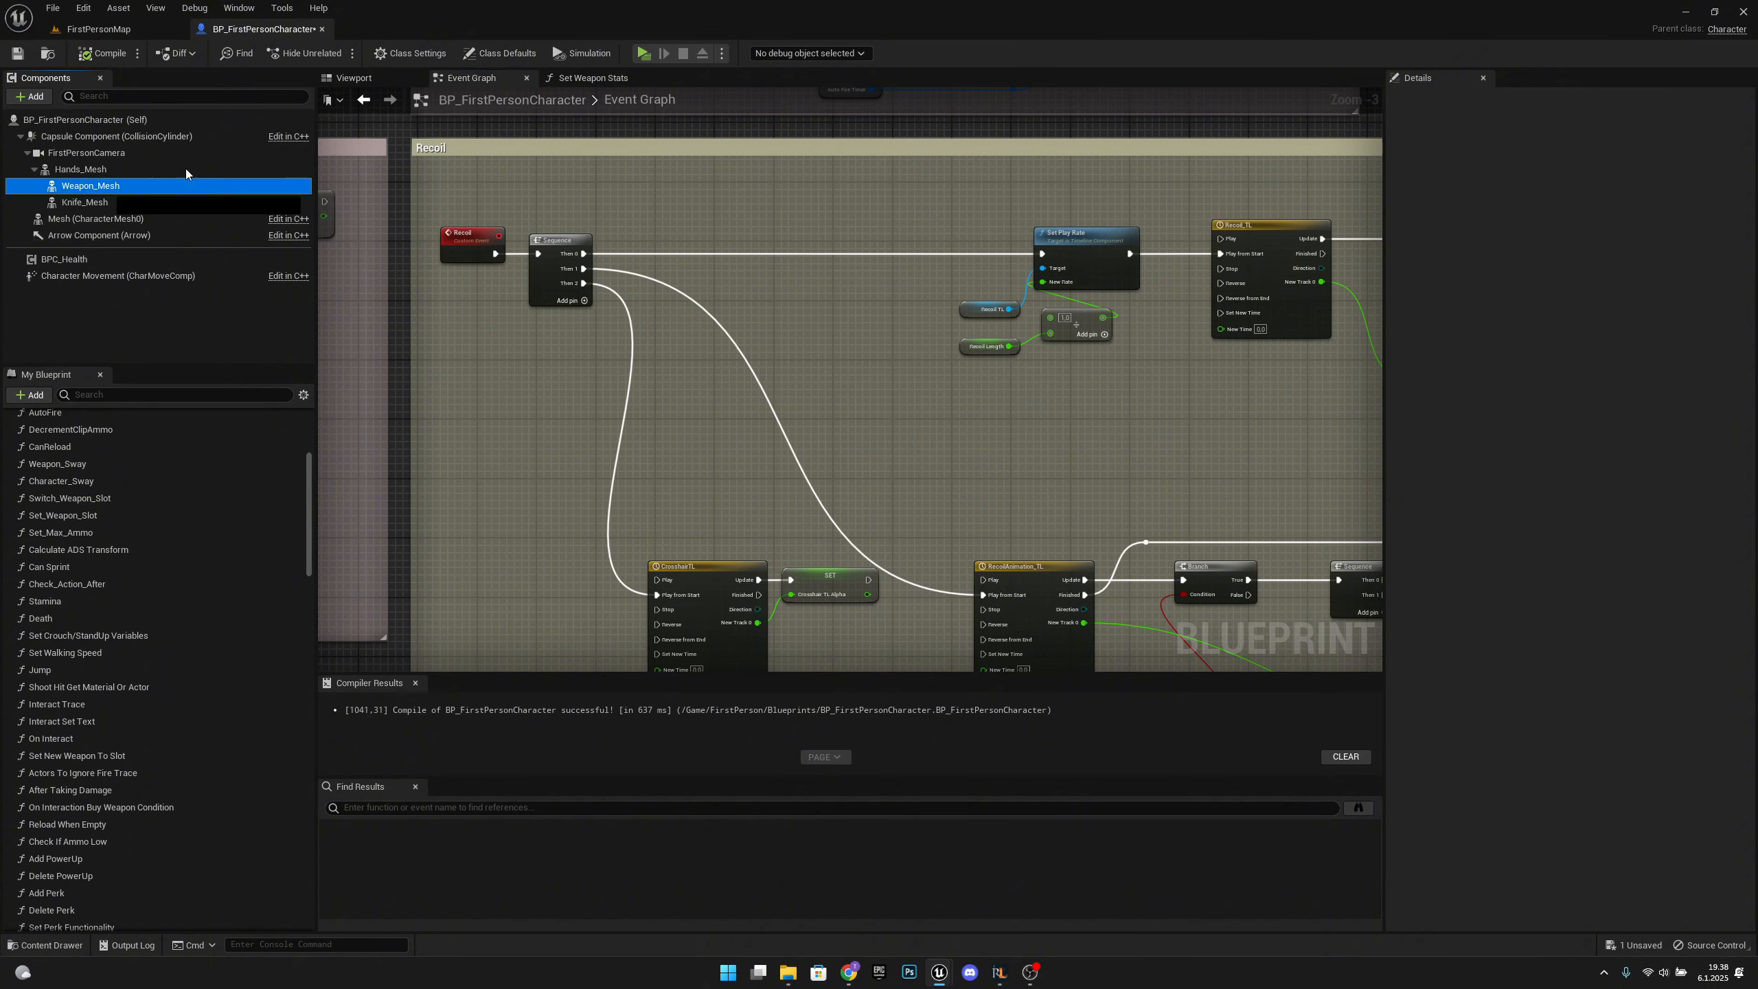
{"action": "left_click_drag", "start_coordinate": [181, 184], "coordinate": [823, 277]}
{"action": "left_click", "coordinate": [799, 205]}
{"action": "type", "text": "play ani"}
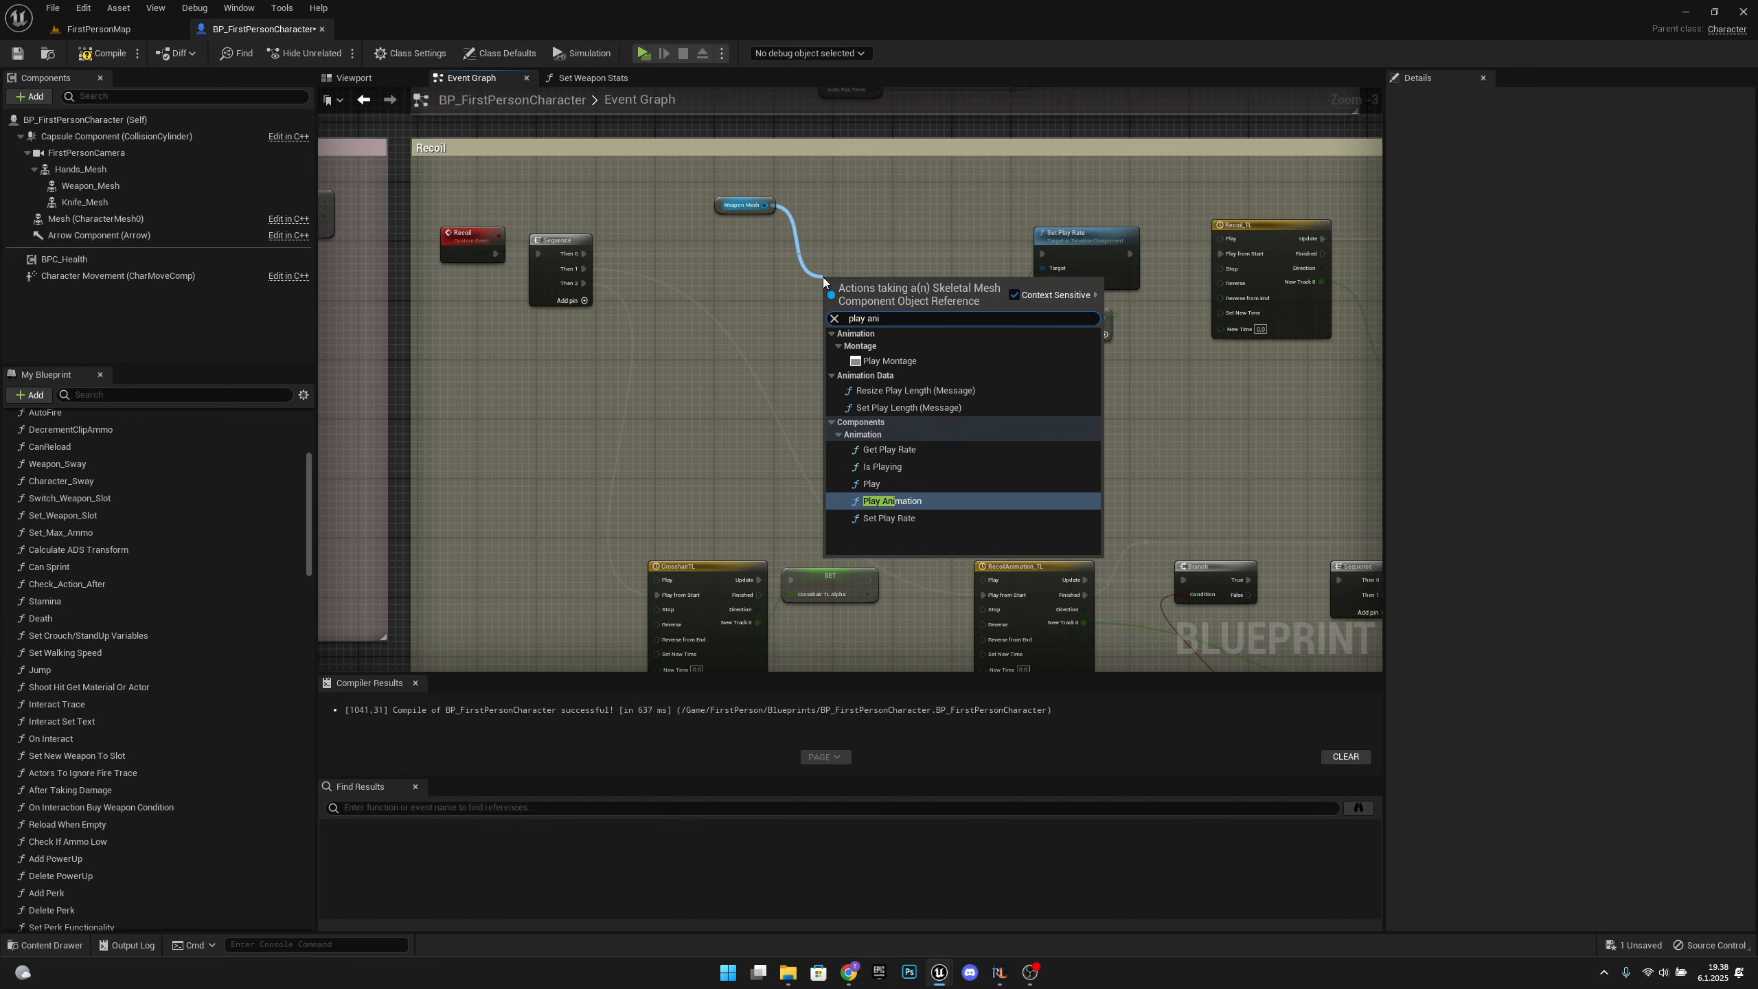
{"action": "key", "text": "Return"}
Place Play Animation between Sequence and Set Play Rate and wire it into the Then 0 execution path.
{"action": "left_click_drag", "start_coordinate": [868, 294], "coordinate": [834, 243]}
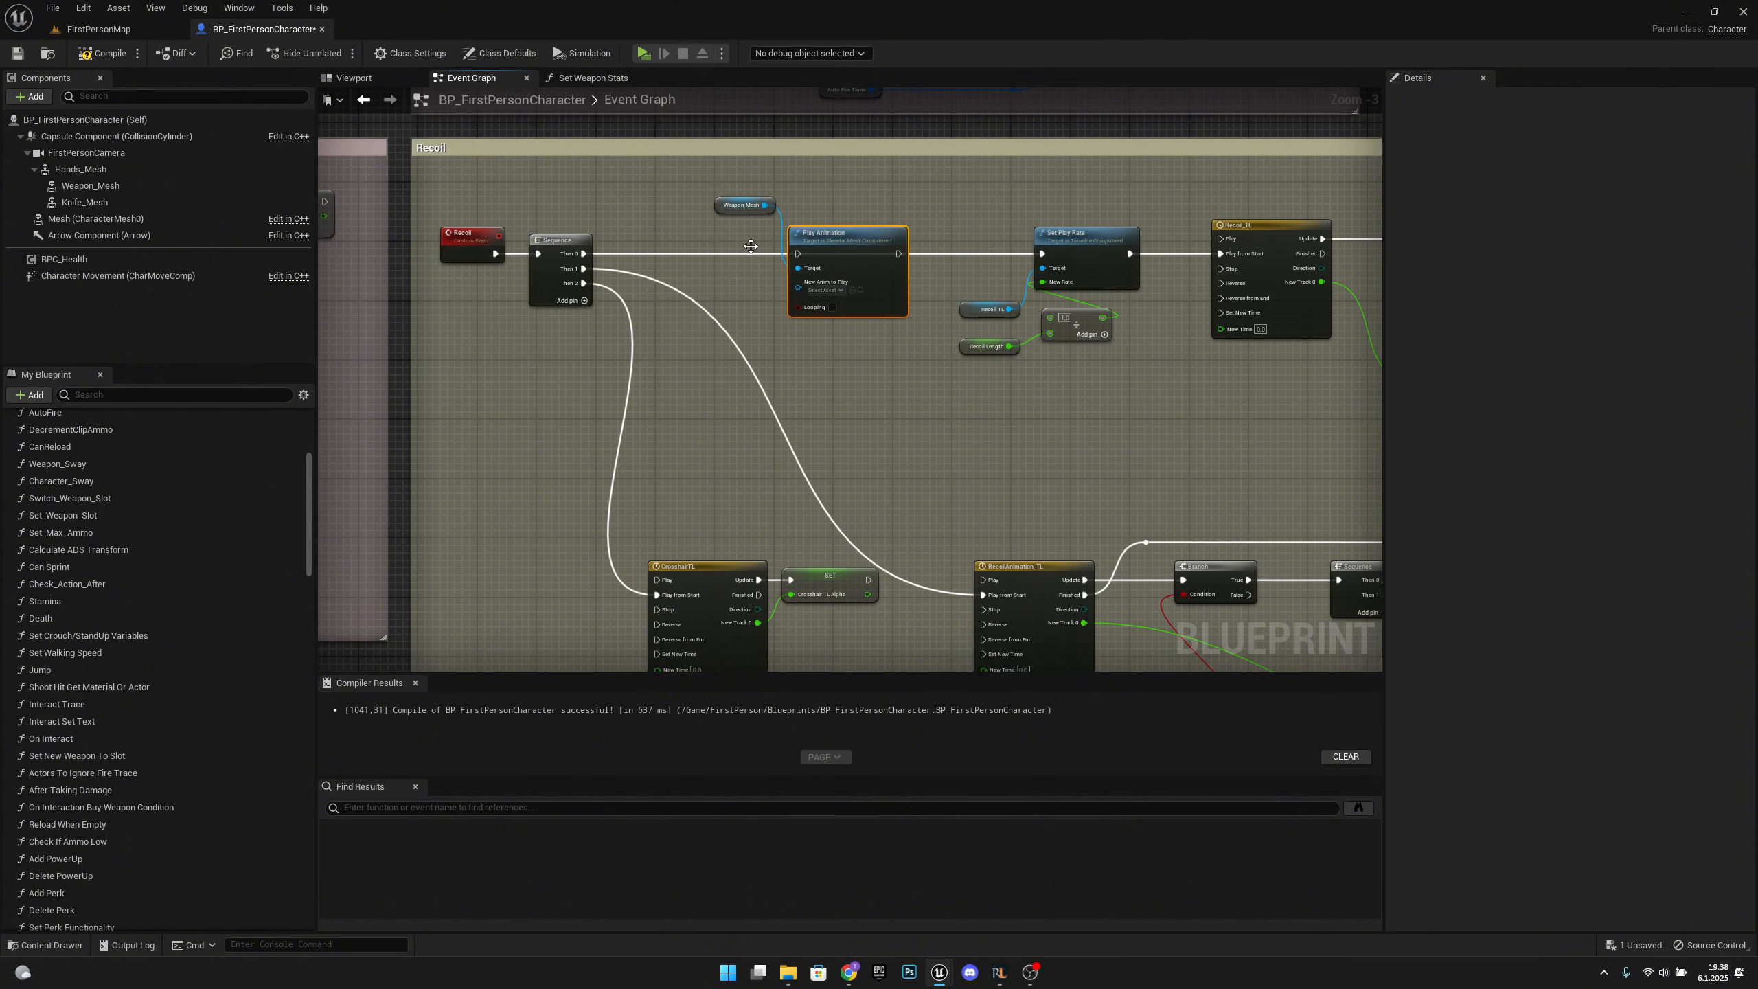
{"action": "left_click_drag", "start_coordinate": [584, 253], "coordinate": [1047, 255]}
{"action": "scroll", "coordinate": [771, 319], "scroll_direction": "up", "scroll_amount": 2}
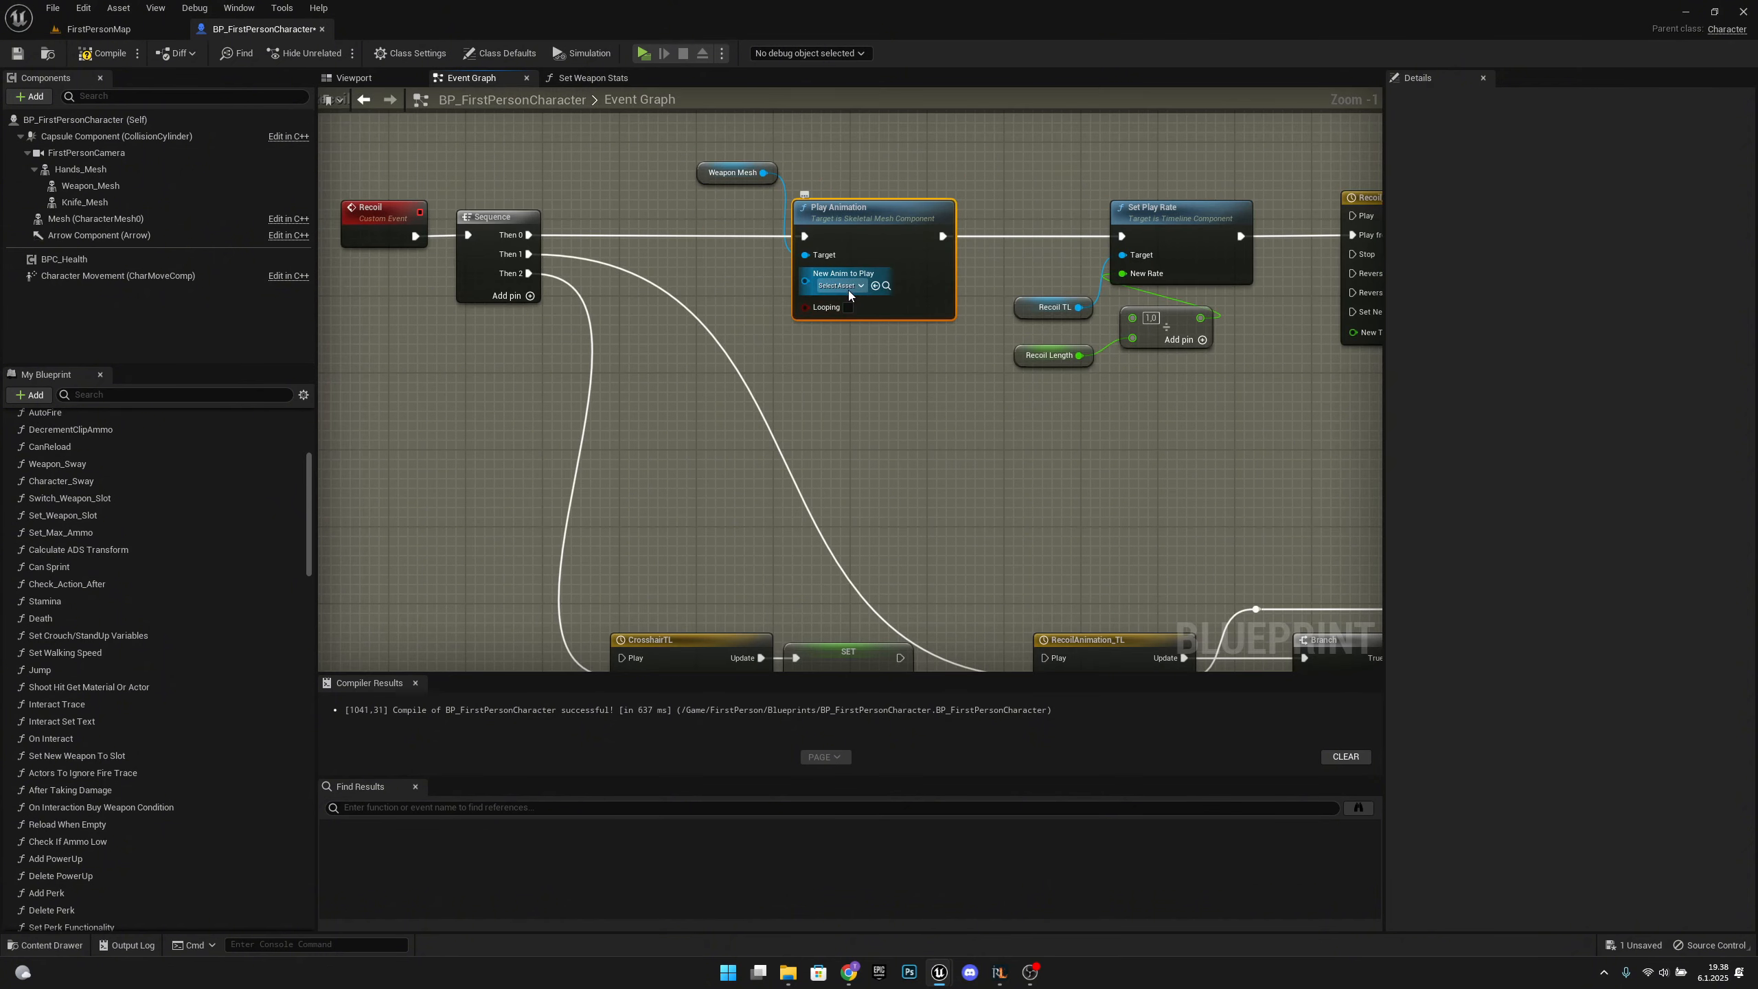
Add a Get Weapon Data Weapon Fire Sequence node beneath Play Animation and connect it to New Anim to Play.
{"action": "scroll", "coordinate": [216, 651], "scroll_direction": "down", "scroll_amount": 1}
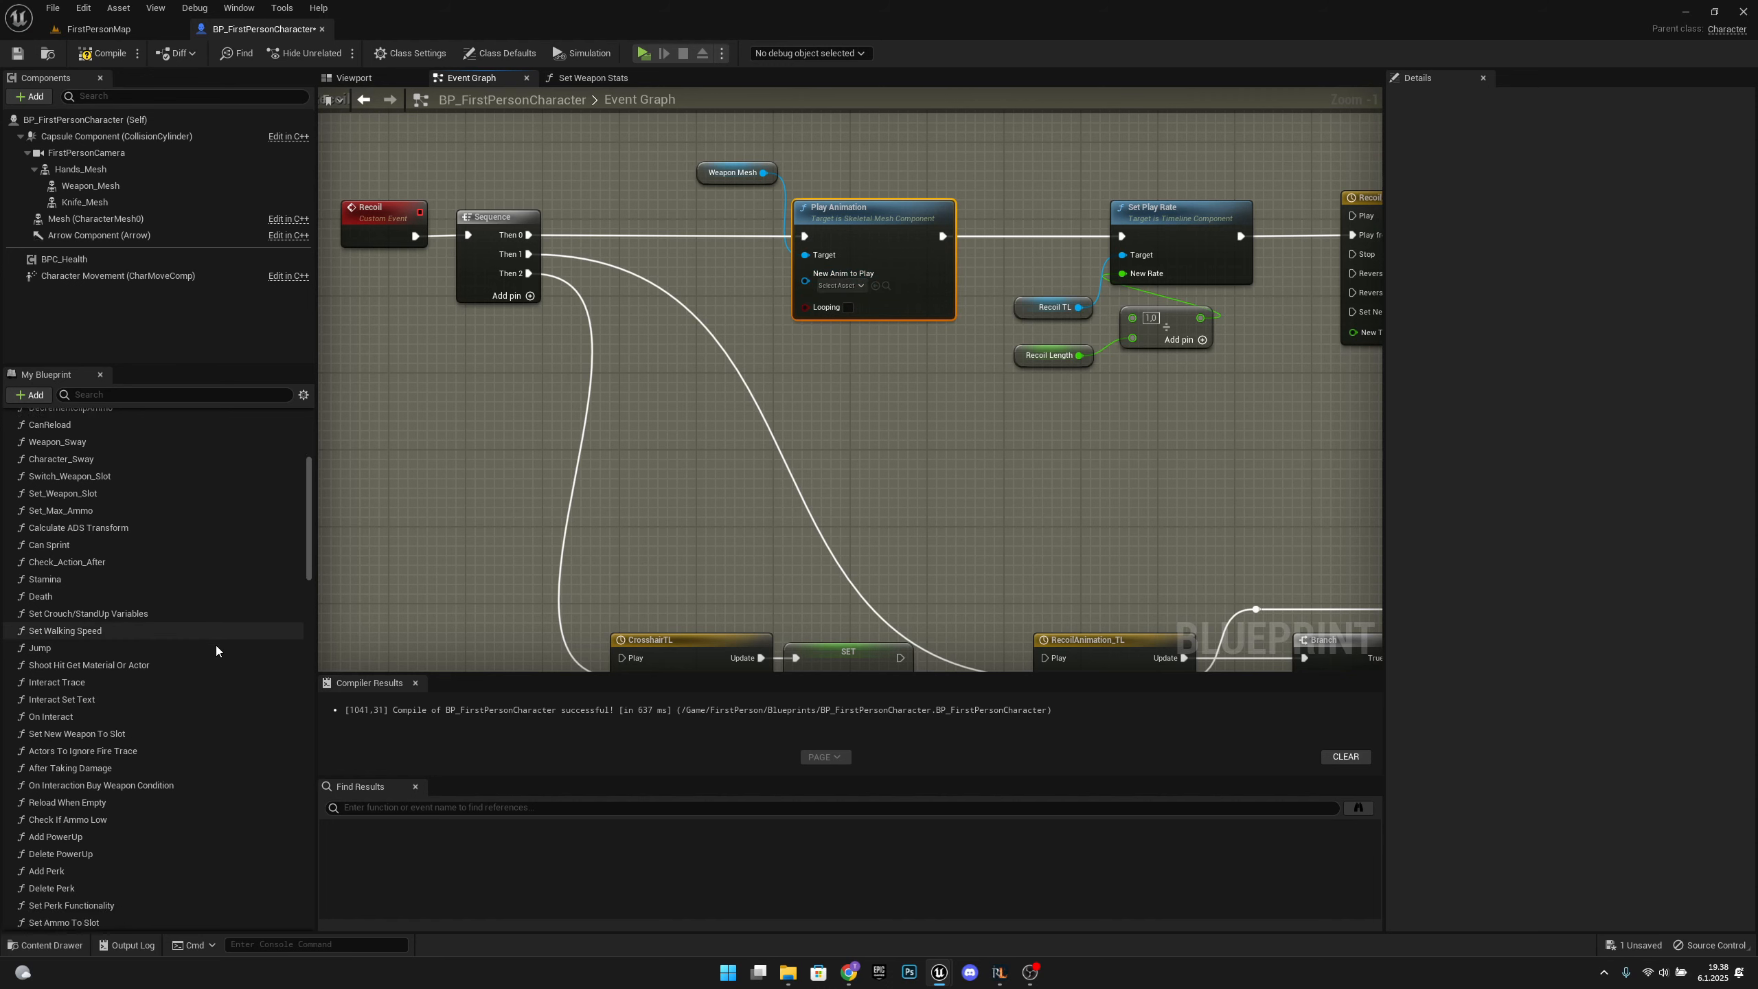
{"action": "scroll", "coordinate": [217, 651], "scroll_direction": "down", "scroll_amount": 10}
{"action": "left_click", "coordinate": [74, 764]}
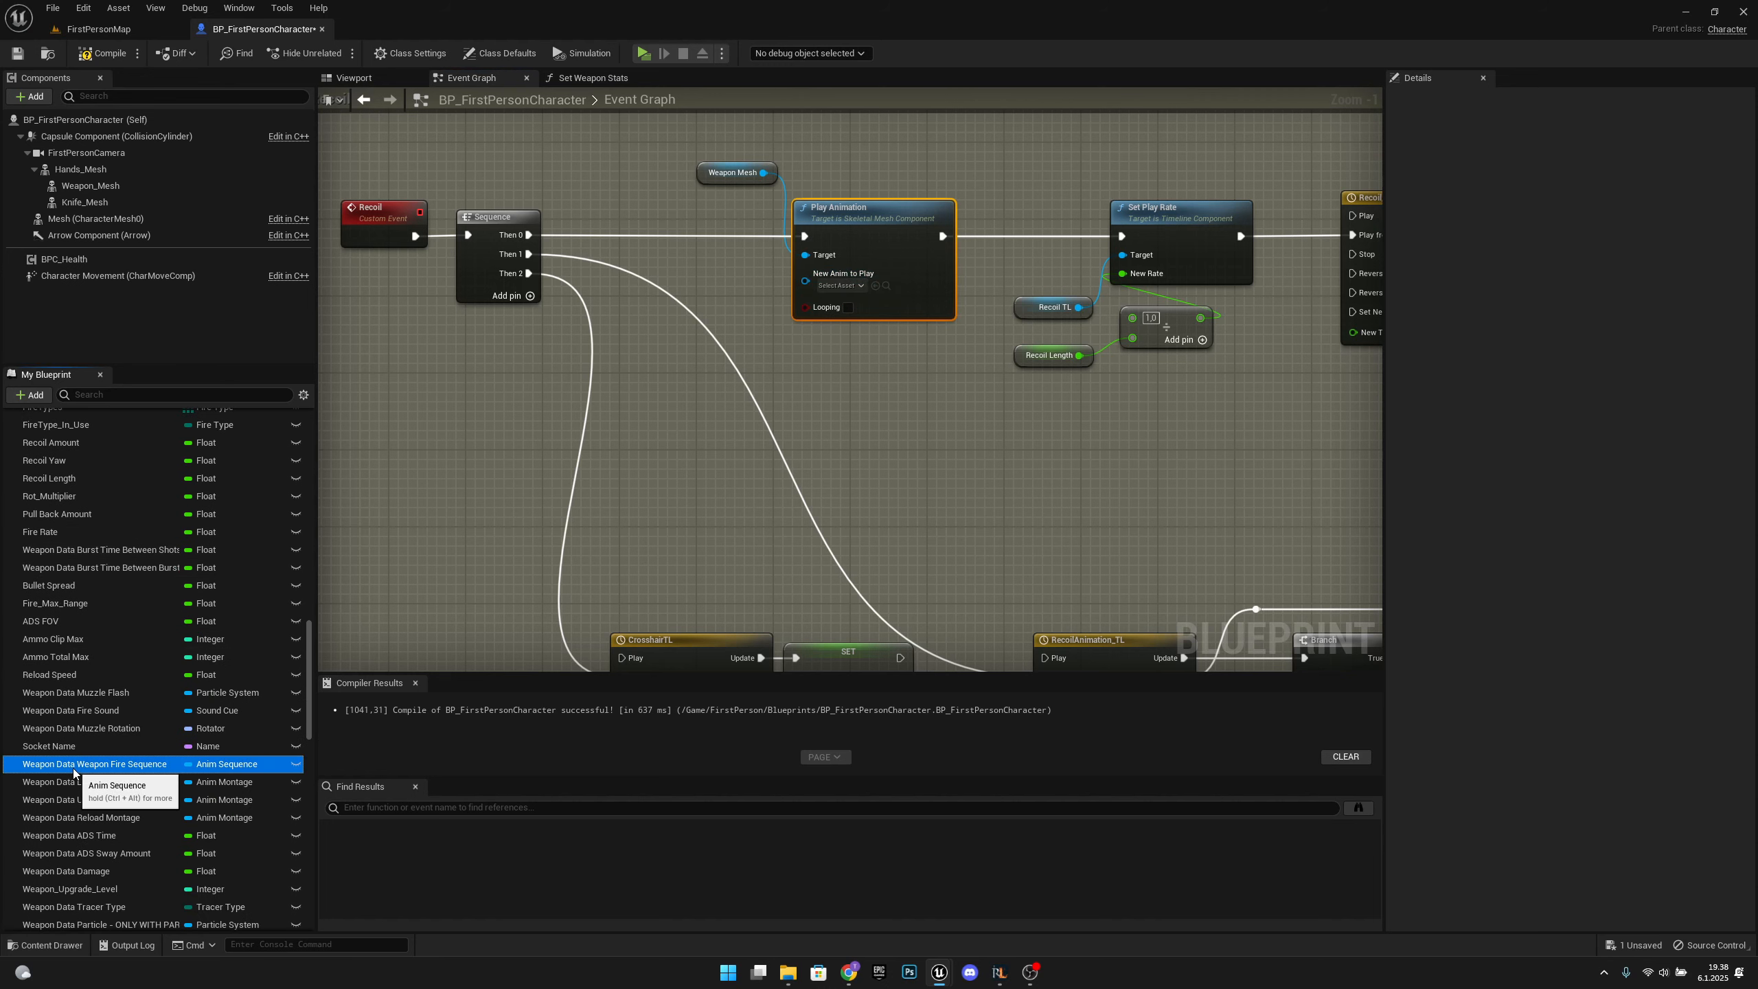
{"action": "left_click_drag", "start_coordinate": [74, 770], "coordinate": [799, 349]}
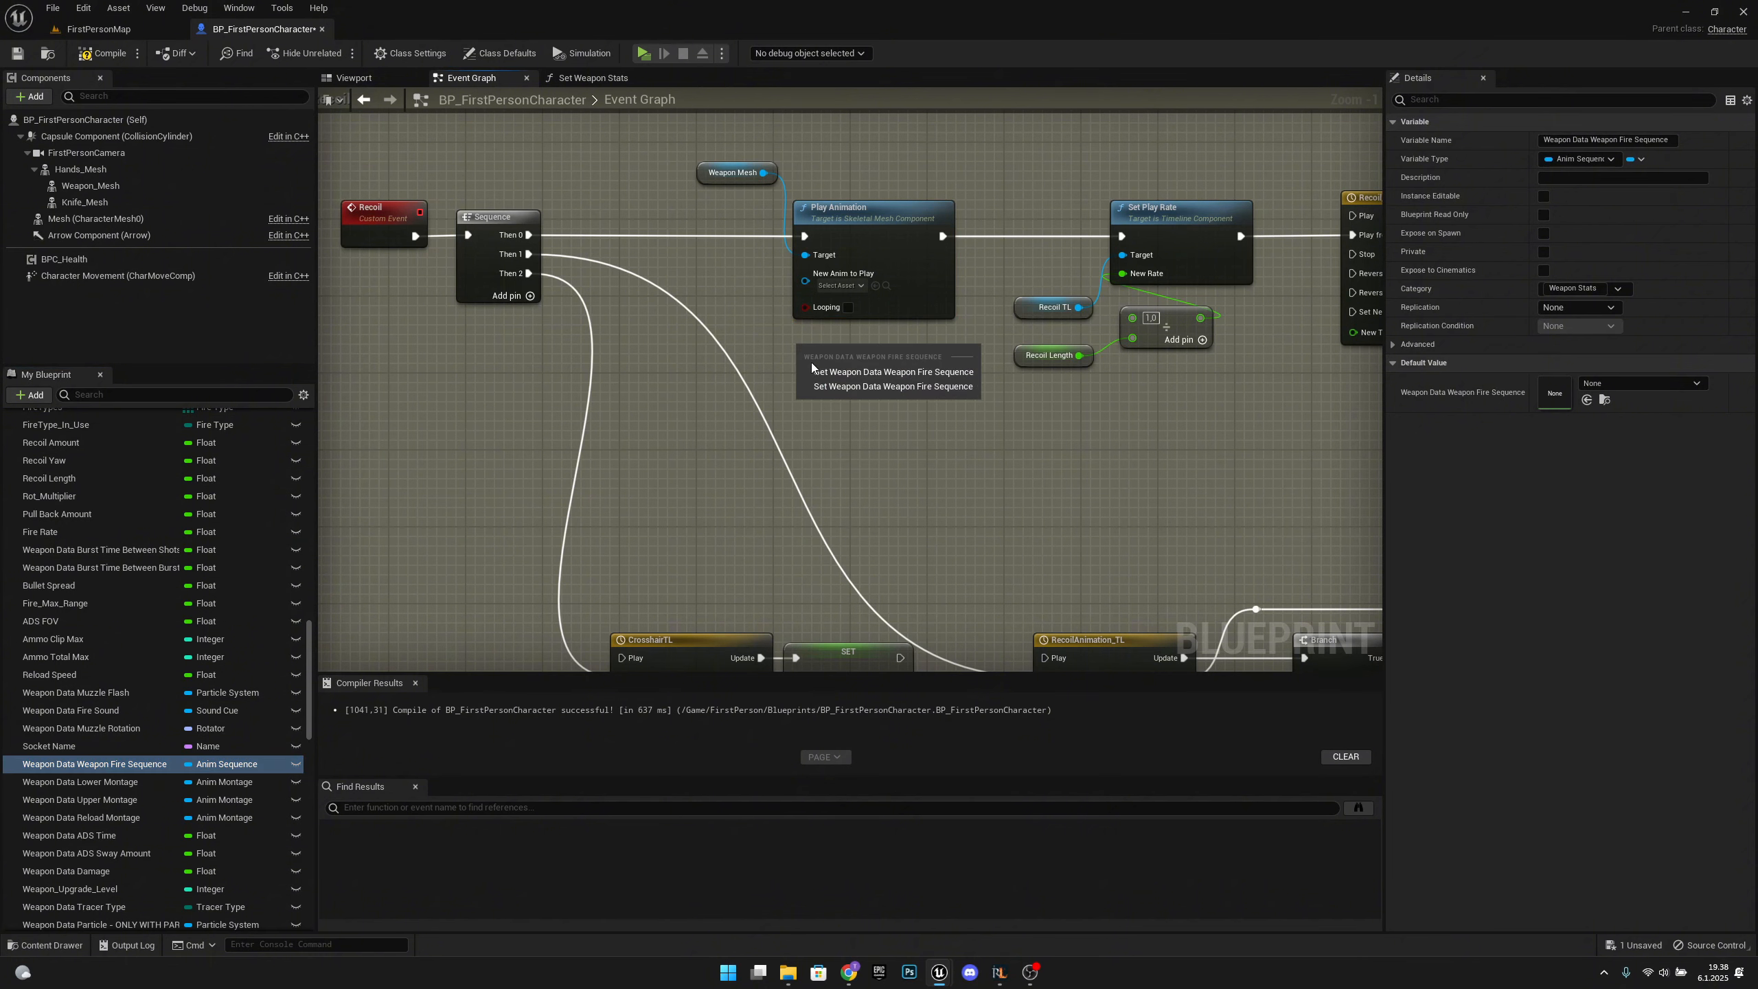
{"action": "left_click", "coordinate": [812, 372]}
{"action": "left_click_drag", "start_coordinate": [936, 345], "coordinate": [807, 283]}
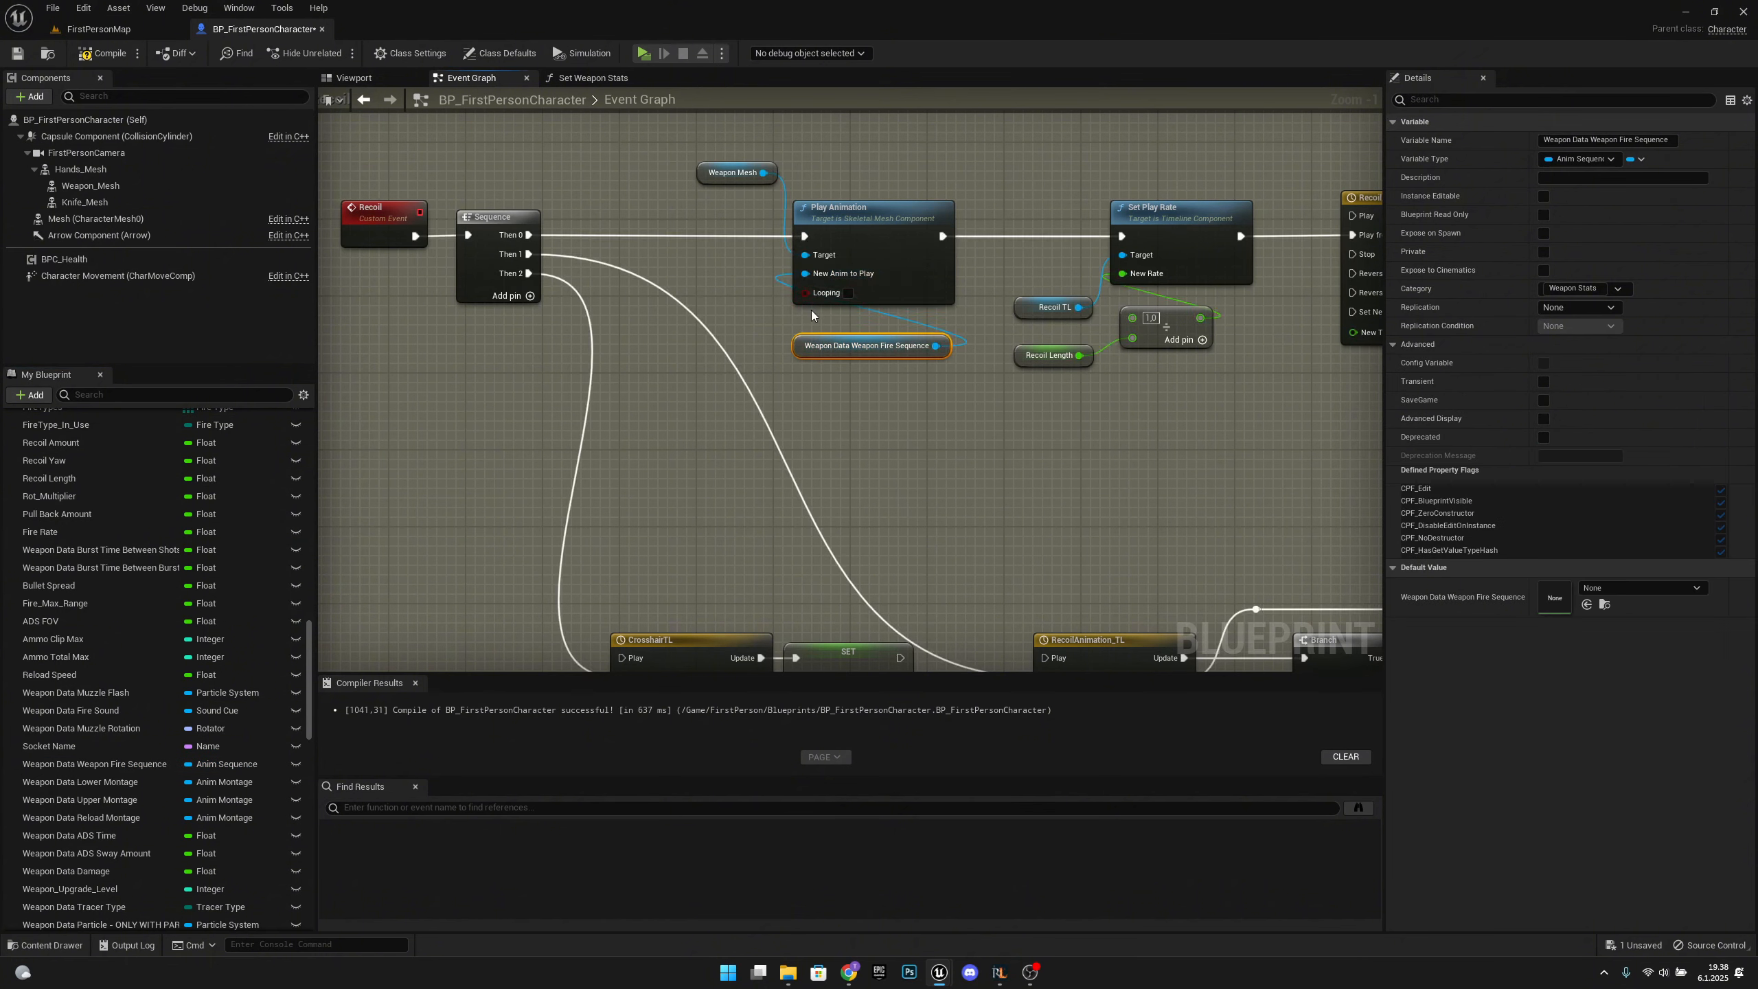
{"action": "left_click_drag", "start_coordinate": [830, 346], "coordinate": [831, 327]}
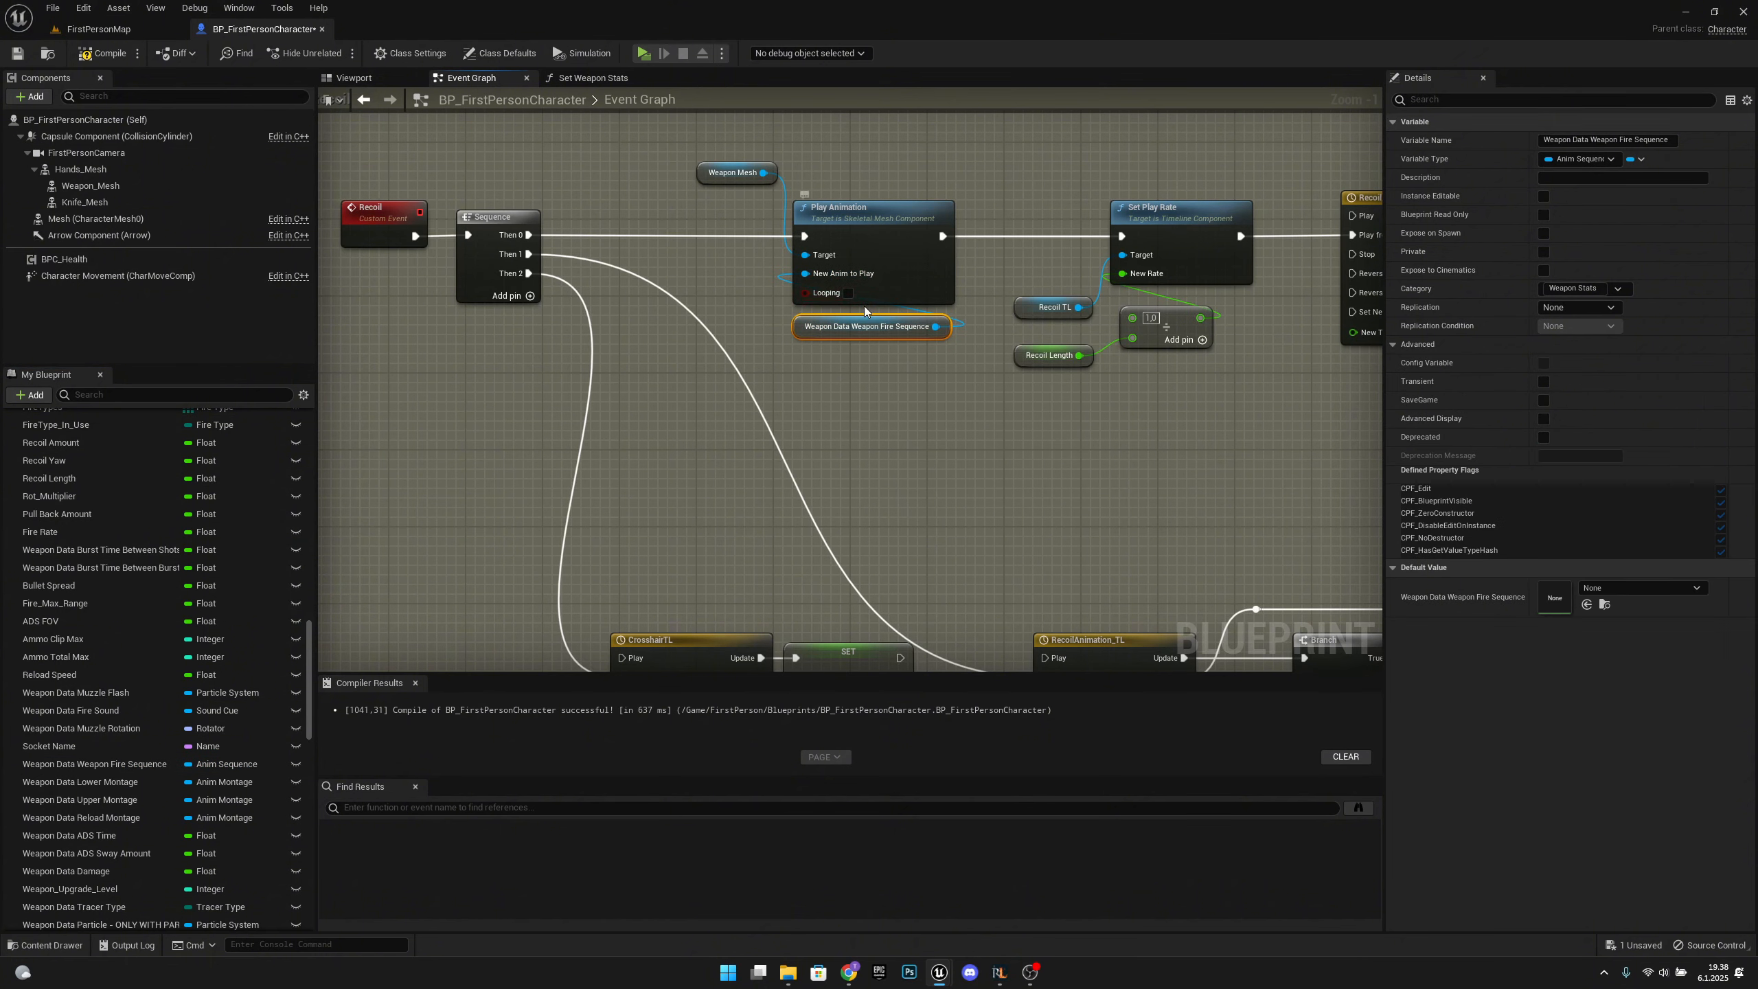
Compile BP_FirstPersonCharacter and save all changes.
{"action": "left_click", "coordinate": [114, 60]}
{"action": "left_click", "coordinate": [53, 8]}
{"action": "left_click", "coordinate": [100, 77]}
Switch to the FirstPersonMap level and view the area around the Side1 door.
{"action": "left_click", "coordinate": [117, 29]}
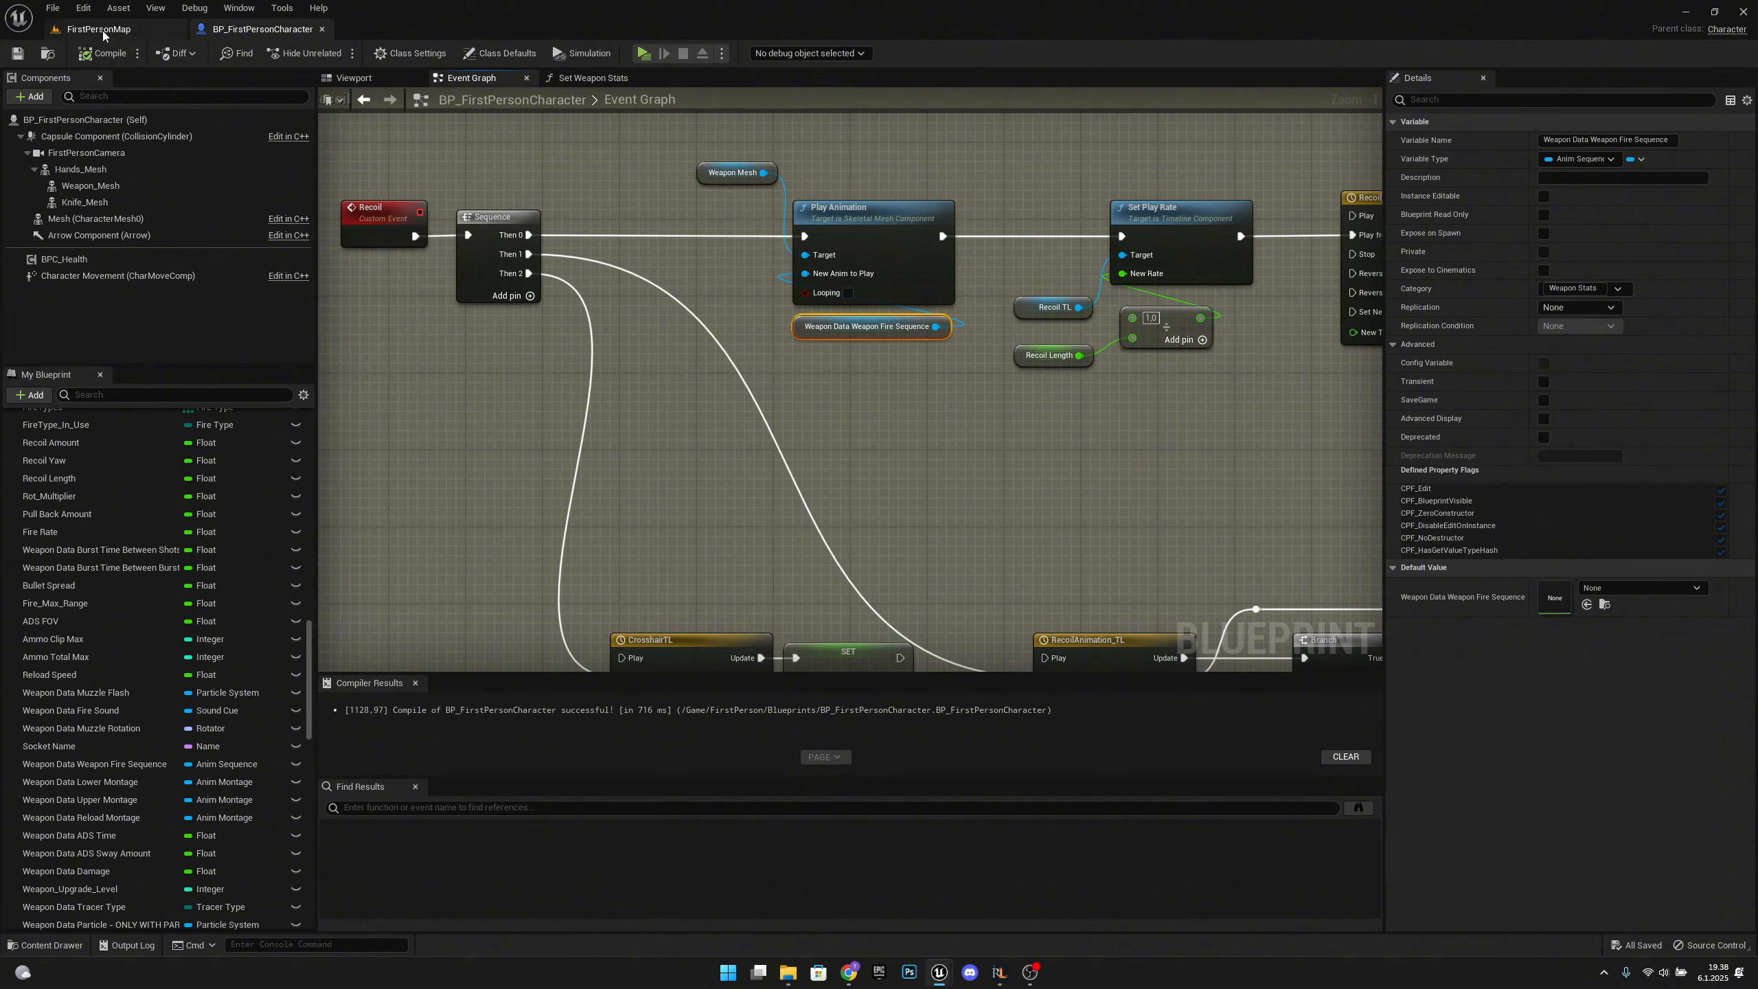
{"action": "right_click_drag", "start_coordinate": [665, 313], "coordinate": [623, 305]}
{"action": "key", "text": "w"}
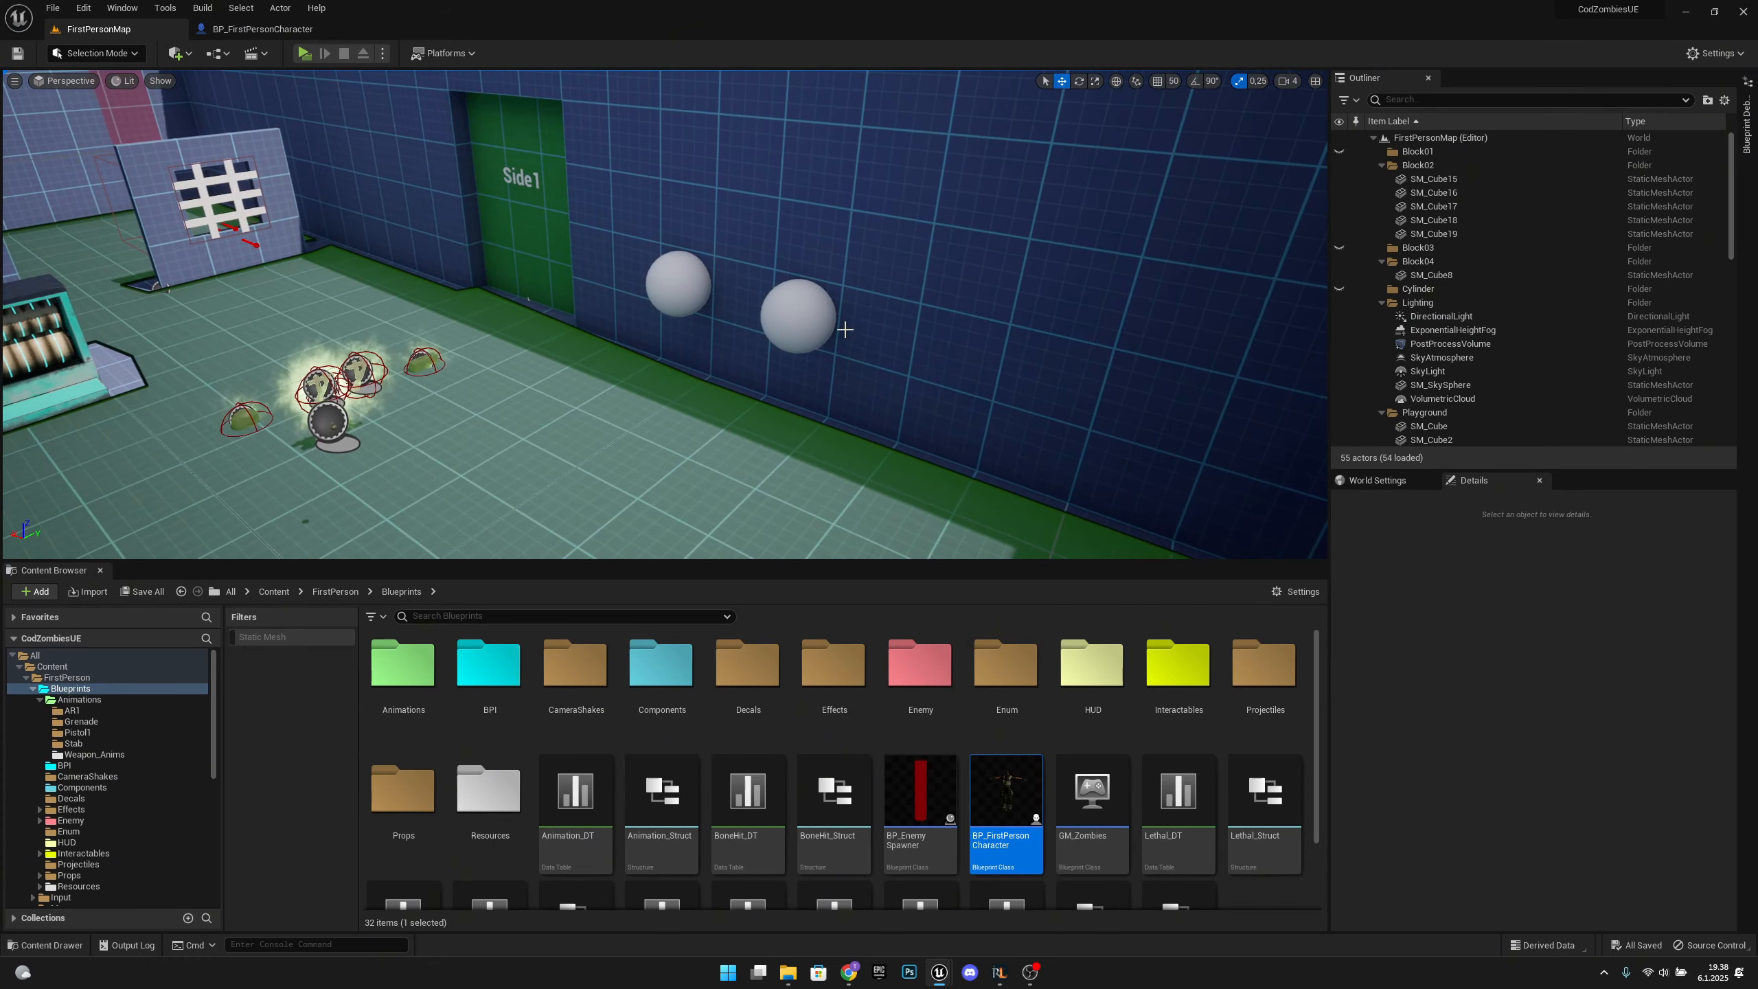
Set the Weapon Index of BP_Weapon_Wall_Buy2 to 7 and save the level.
{"action": "left_click", "coordinate": [801, 315]}
{"action": "left_click", "coordinate": [1522, 727]}
{"action": "type", "text": "7"}
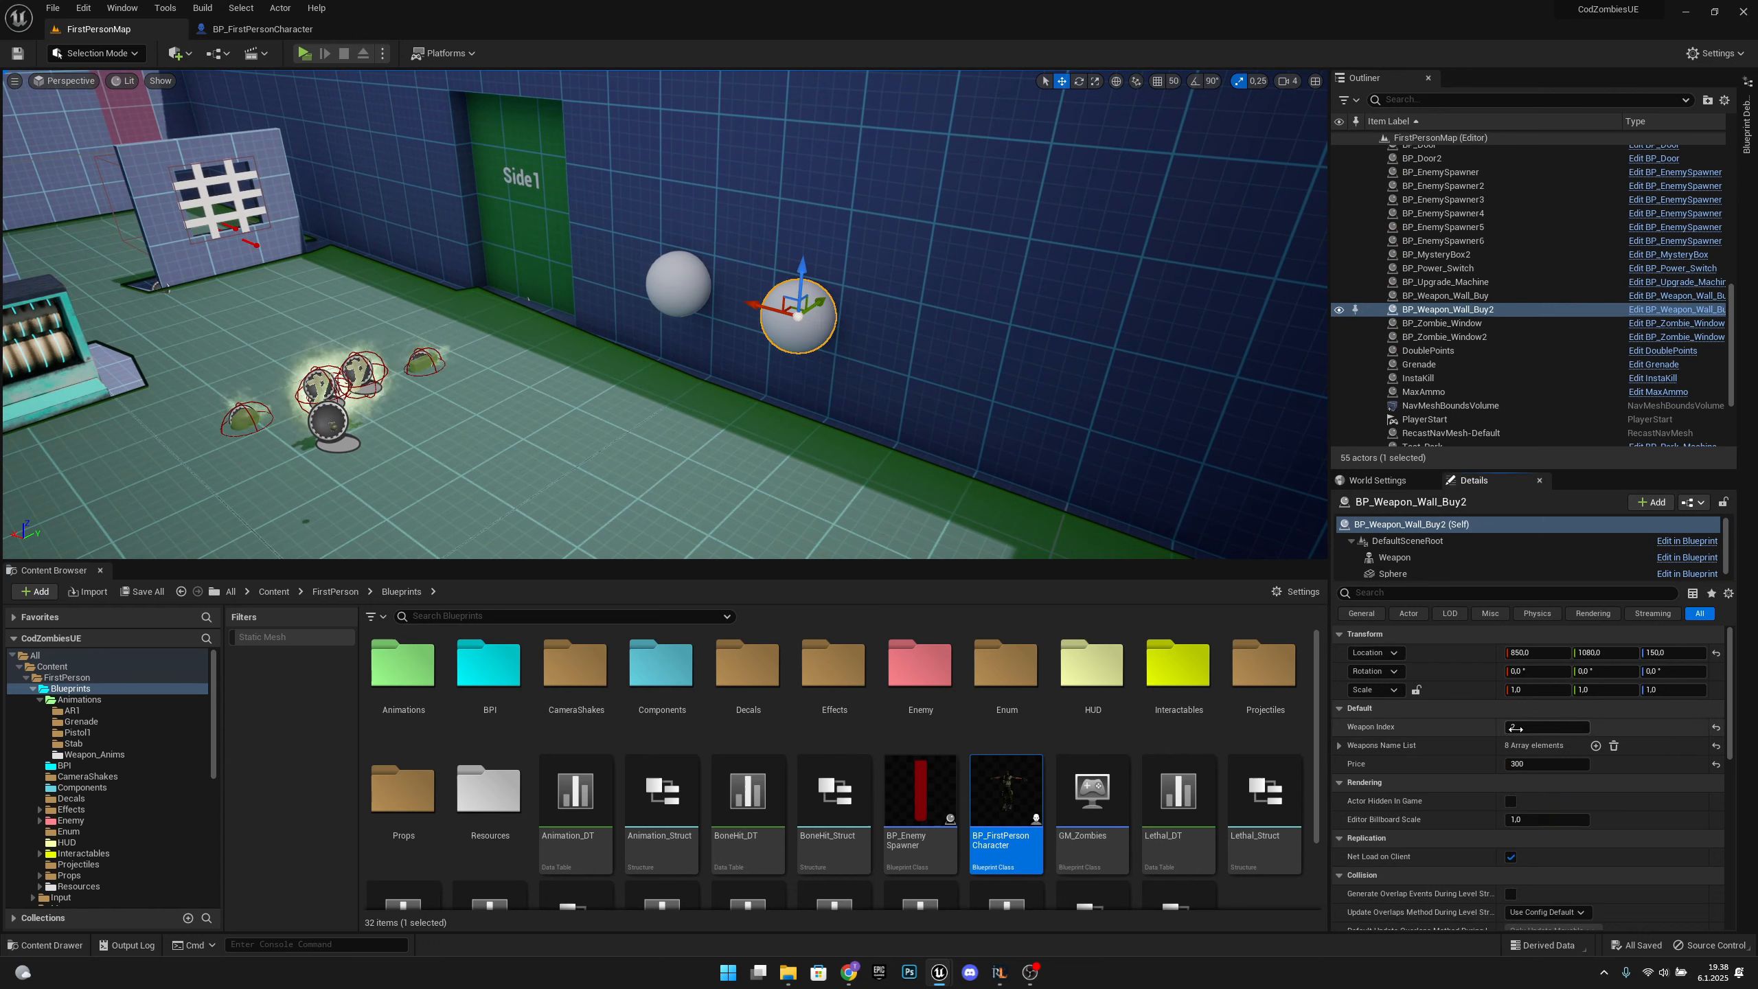
{"action": "key", "text": "Return"}
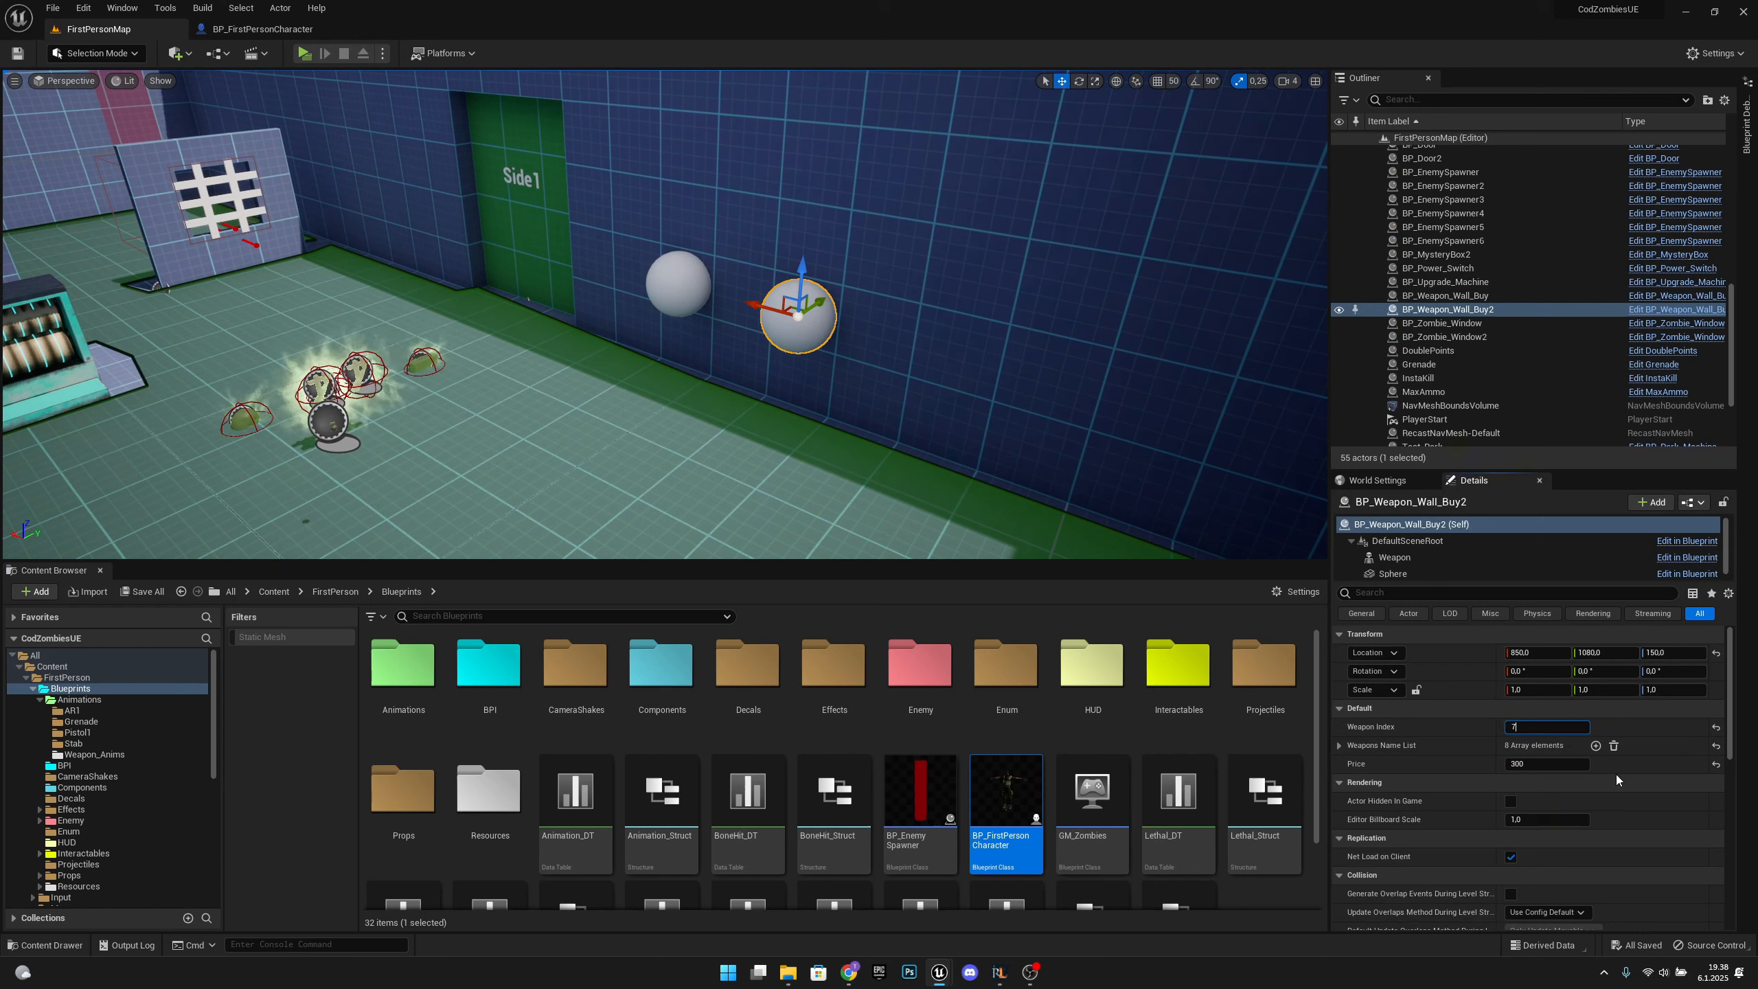
{"action": "key", "text": "ctrl+s"}
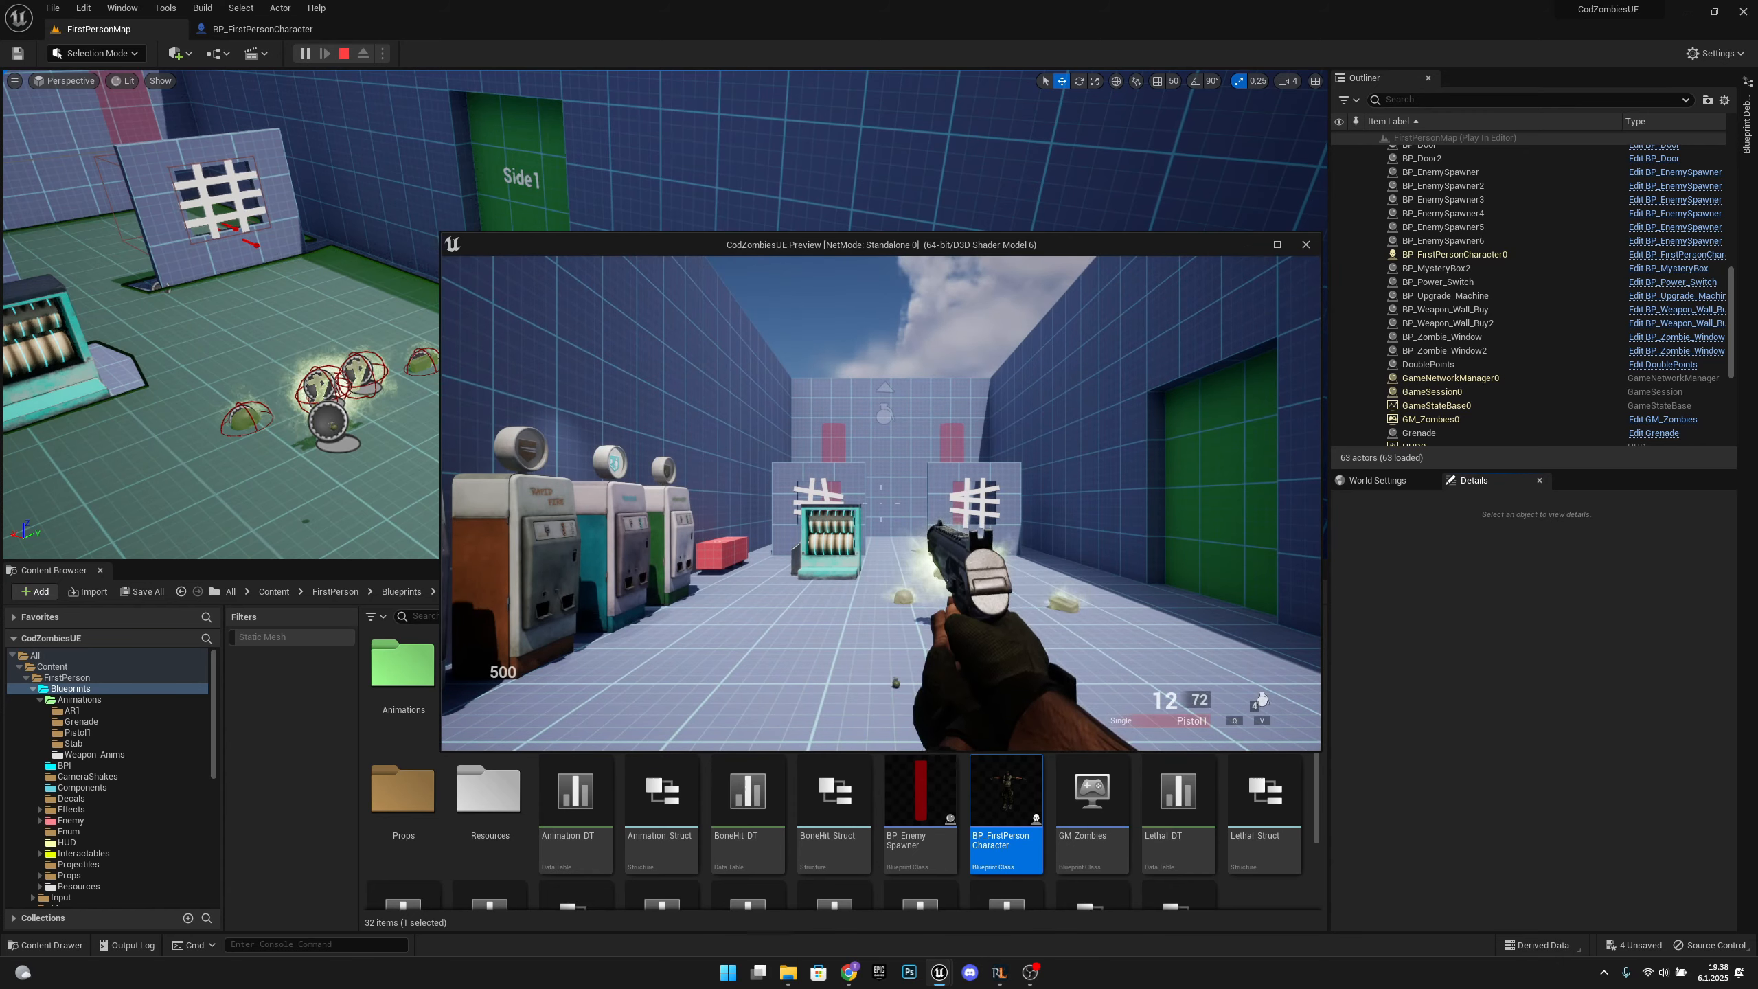
Play-test the level and fire Pistol1 from the hip and while aiming to check its fire animation.
{"action": "key", "text": "d"}
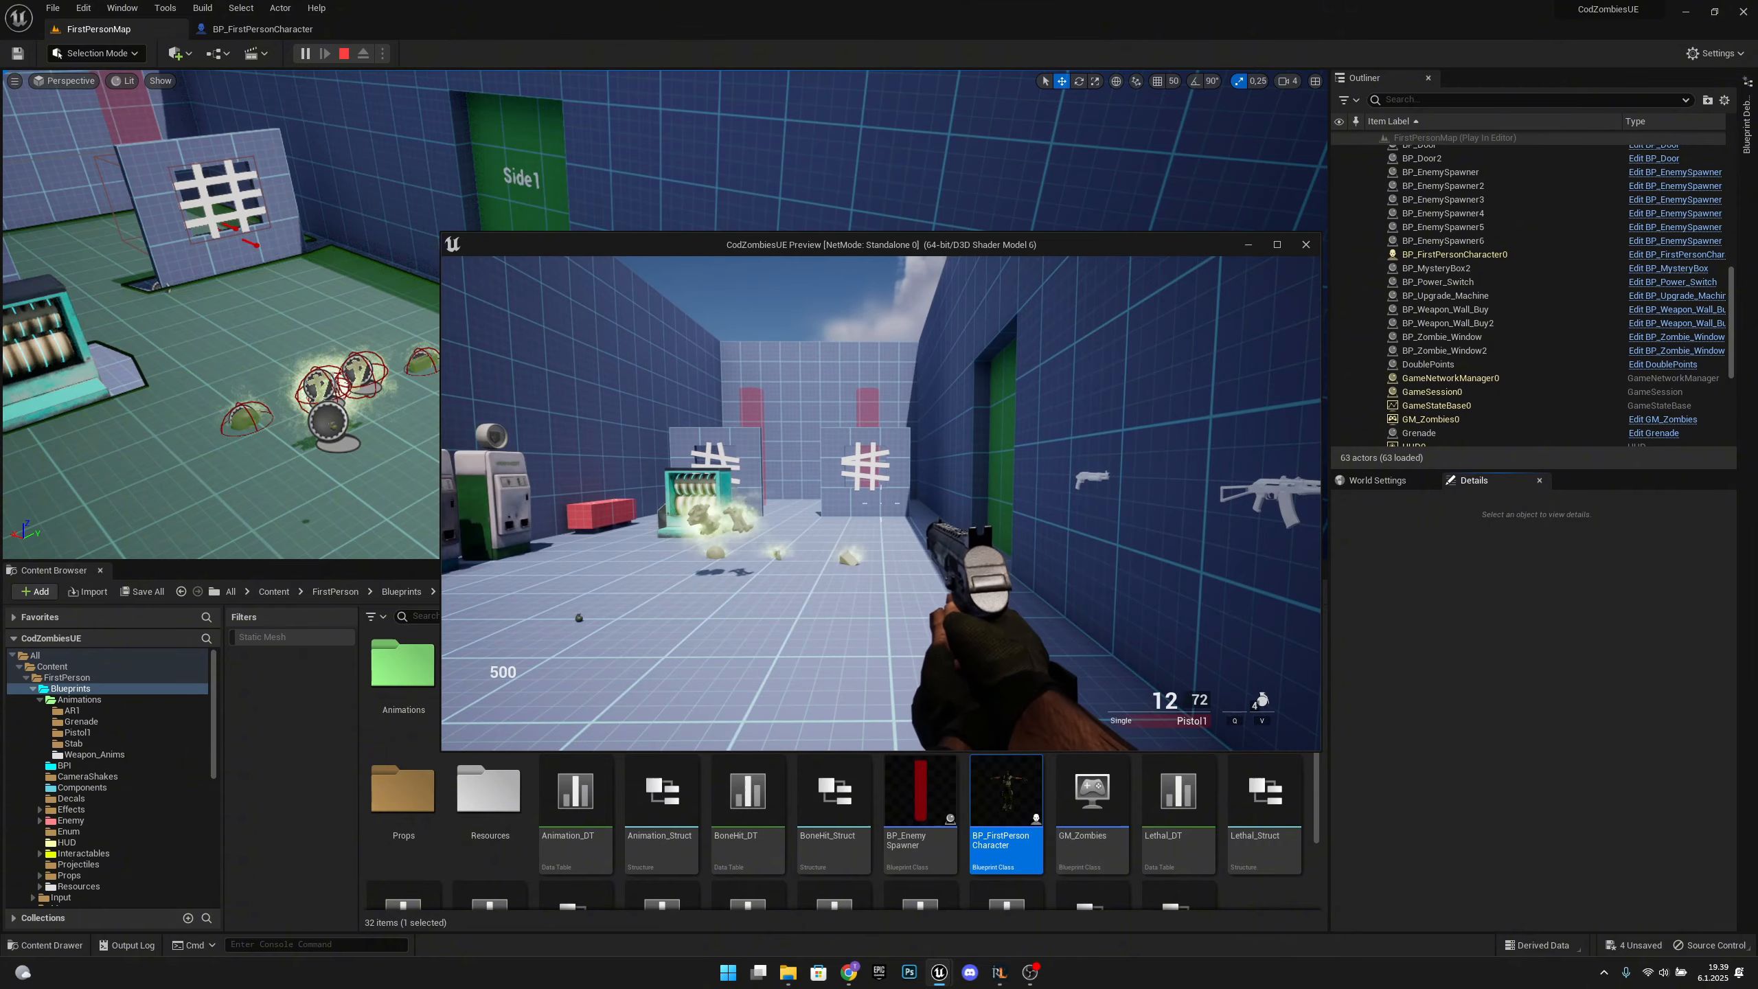
{"action": "left_click", "coordinate": [881, 503]}
{"action": "left_click", "coordinate": [881, 504]}
{"action": "left_click", "coordinate": [881, 504]}
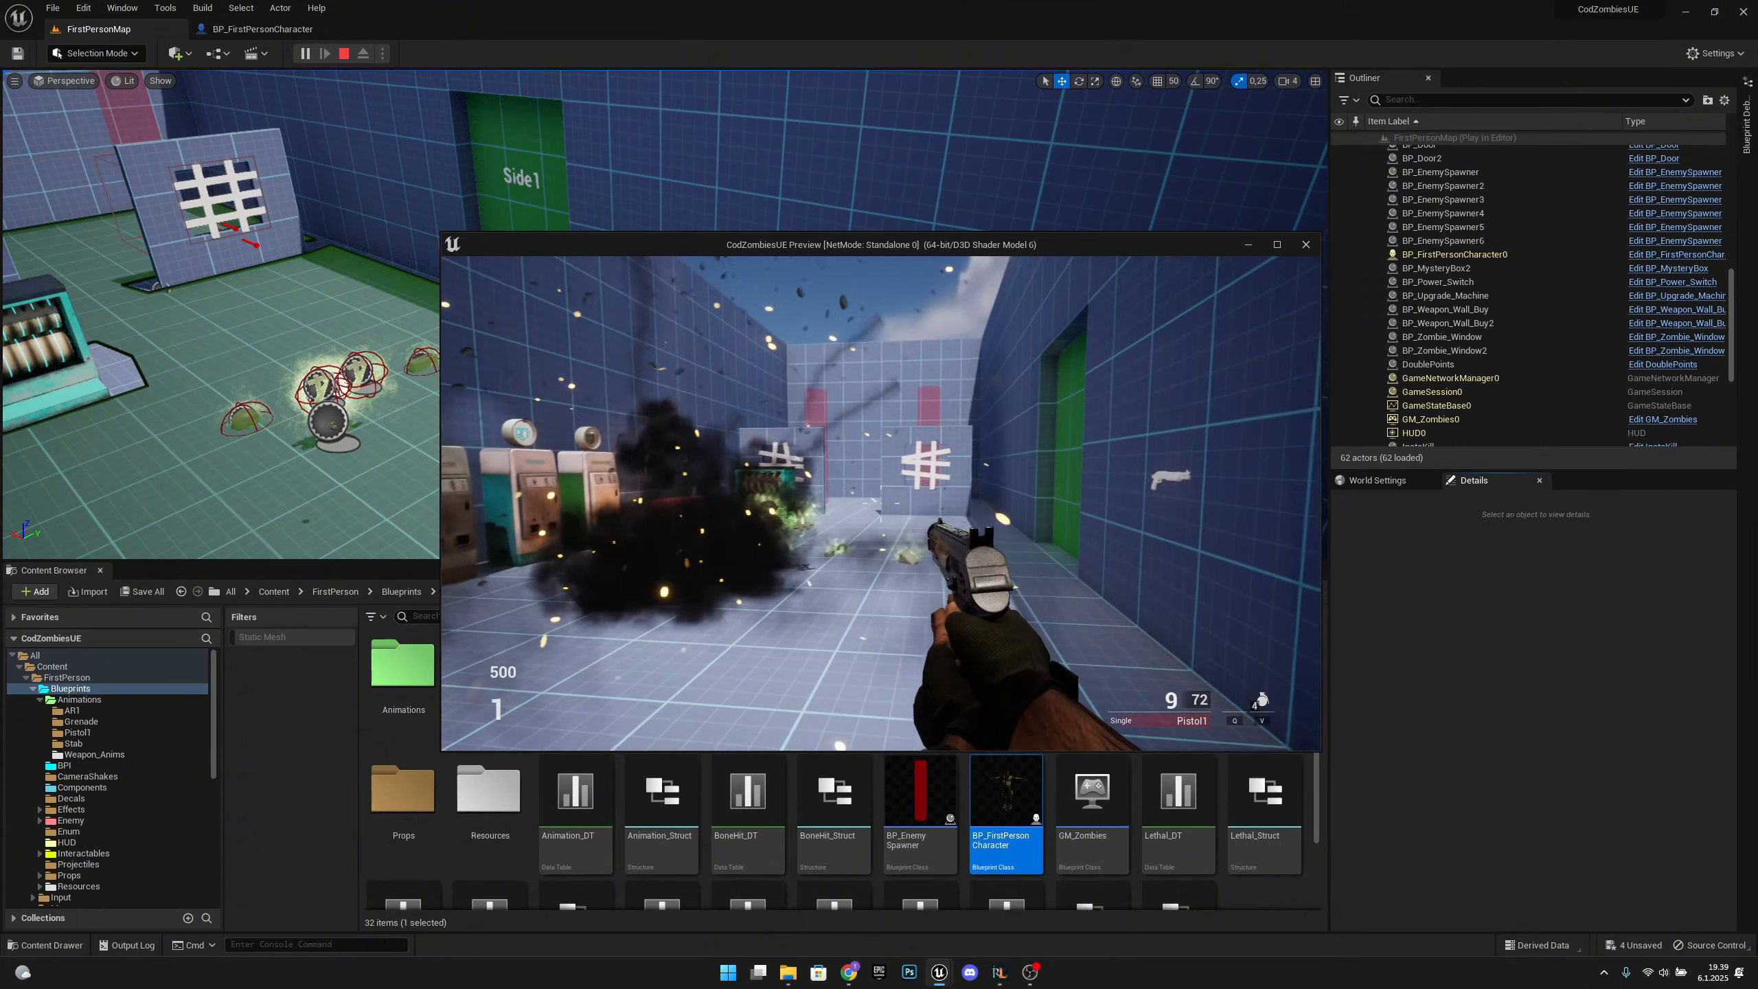
{"action": "right_click", "coordinate": [882, 503]}
{"action": "left_click", "coordinate": [881, 503]}
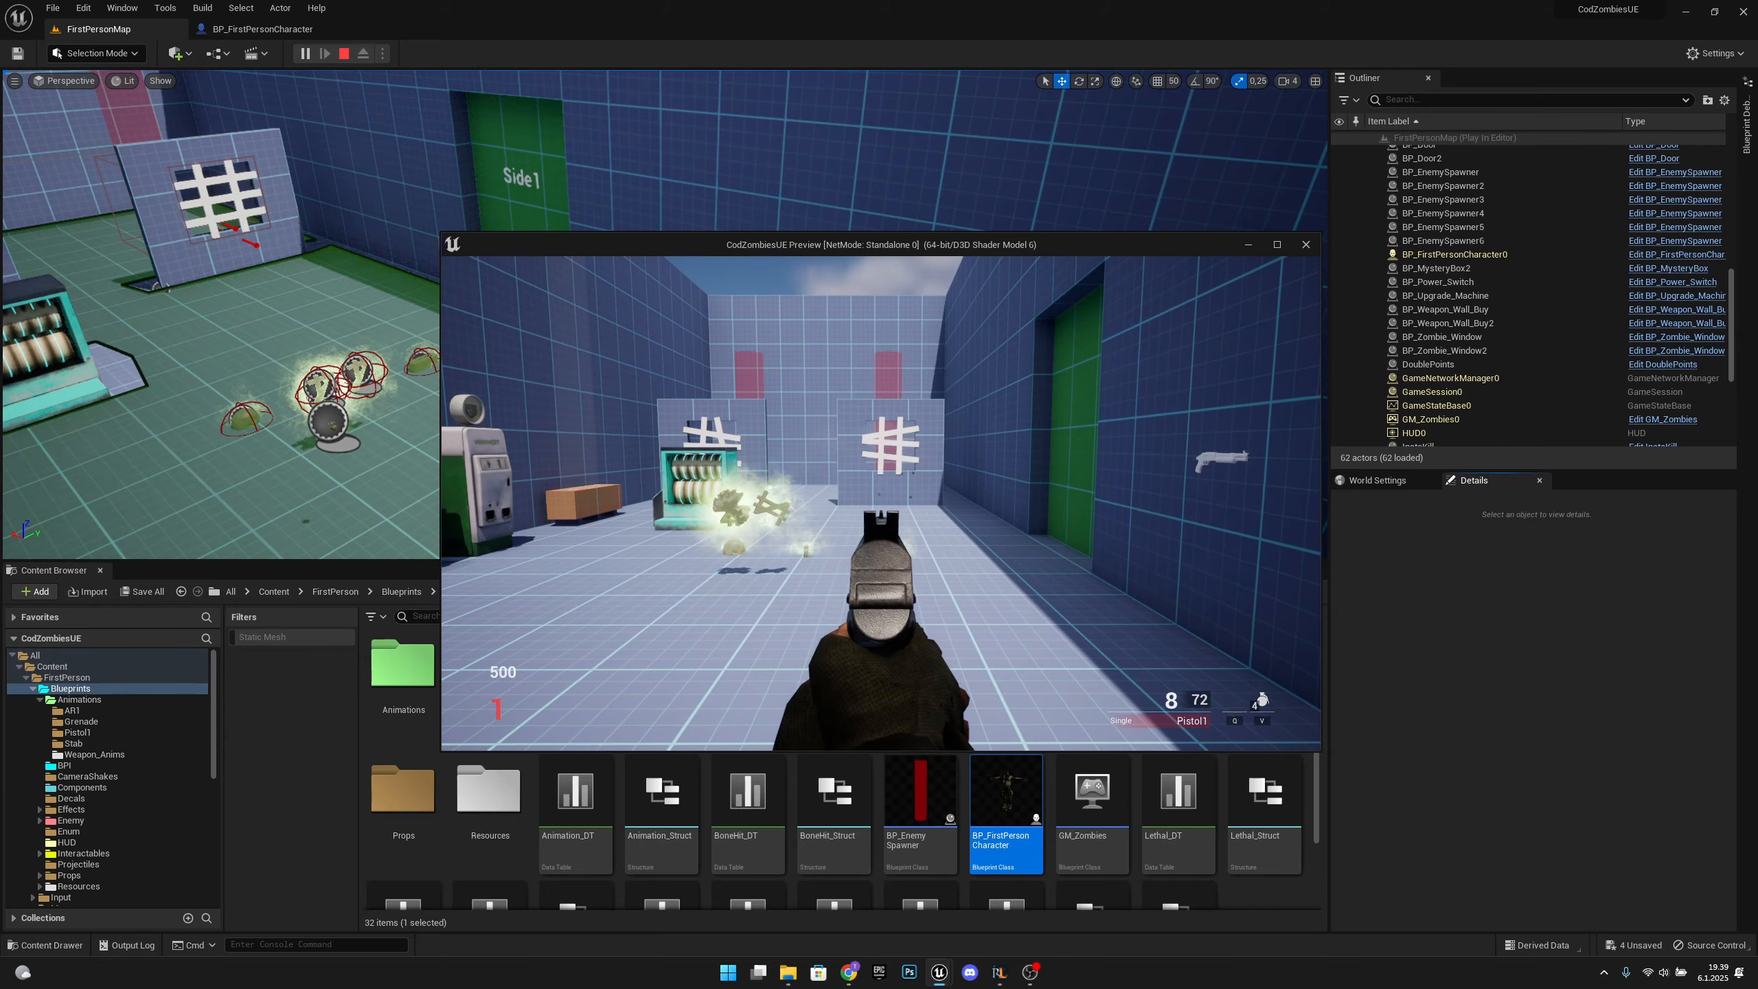
{"action": "key", "text": "s"}
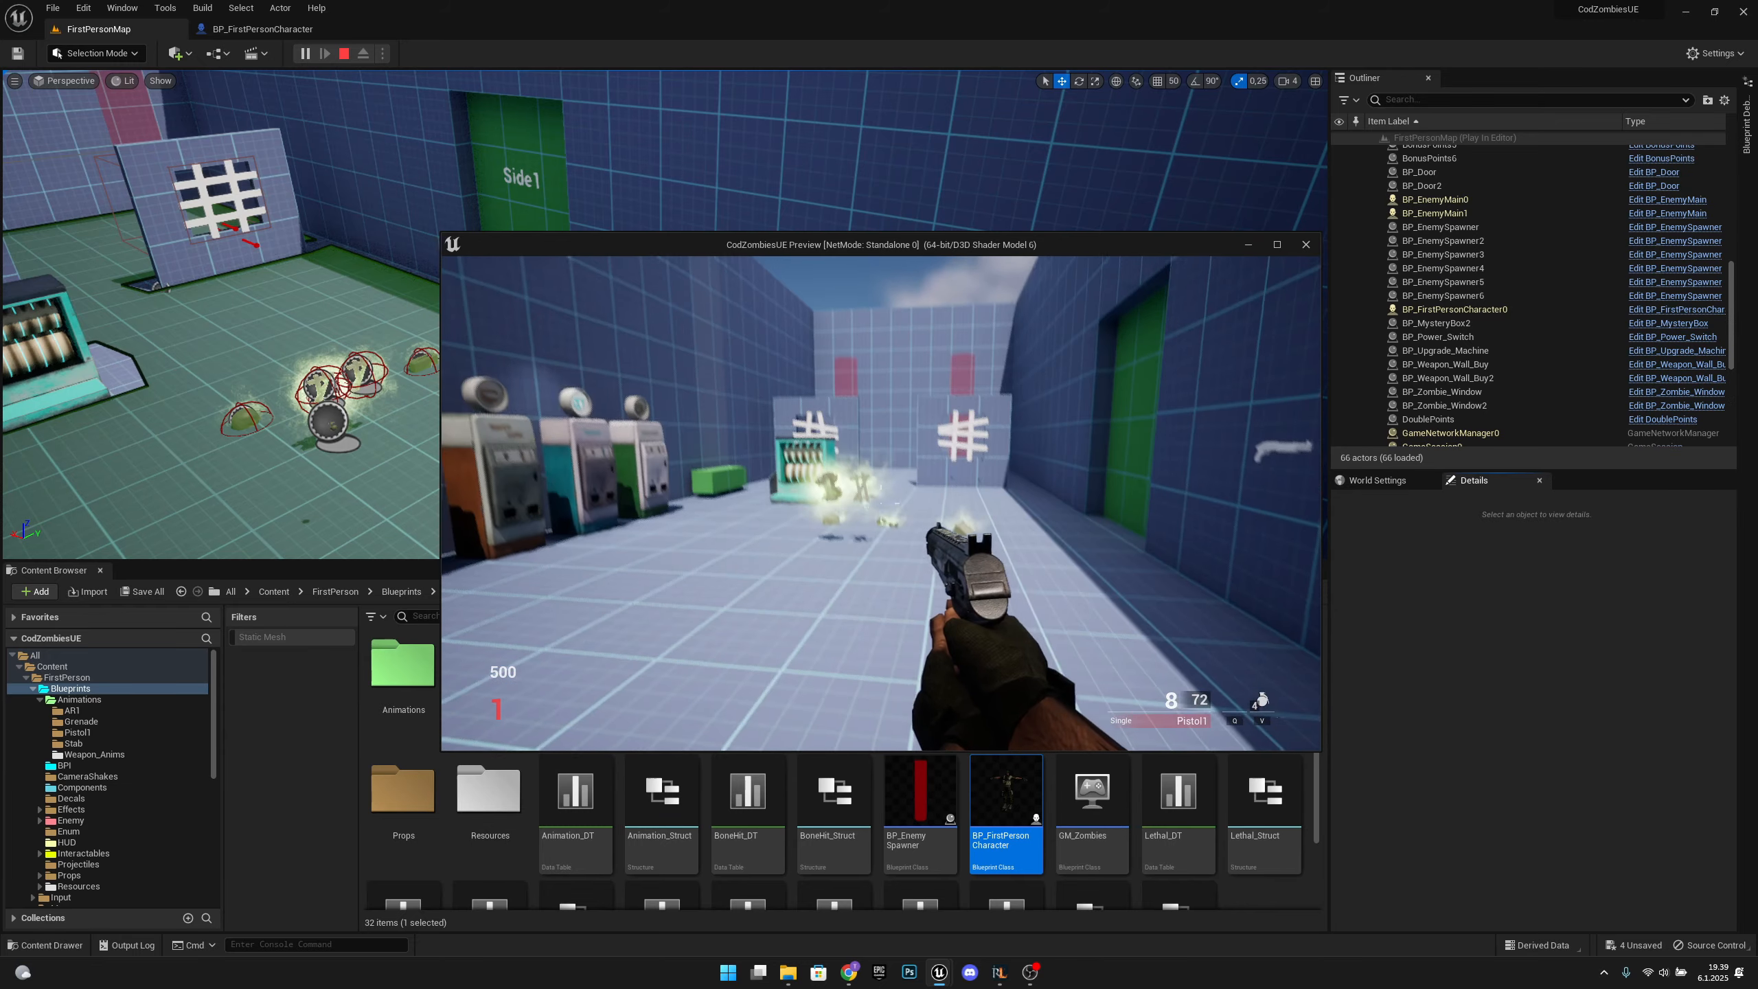
Buy the KA74U from the wall, fire it at the zombies while aiming down sights, and reload it.
{"action": "key", "text": "w"}
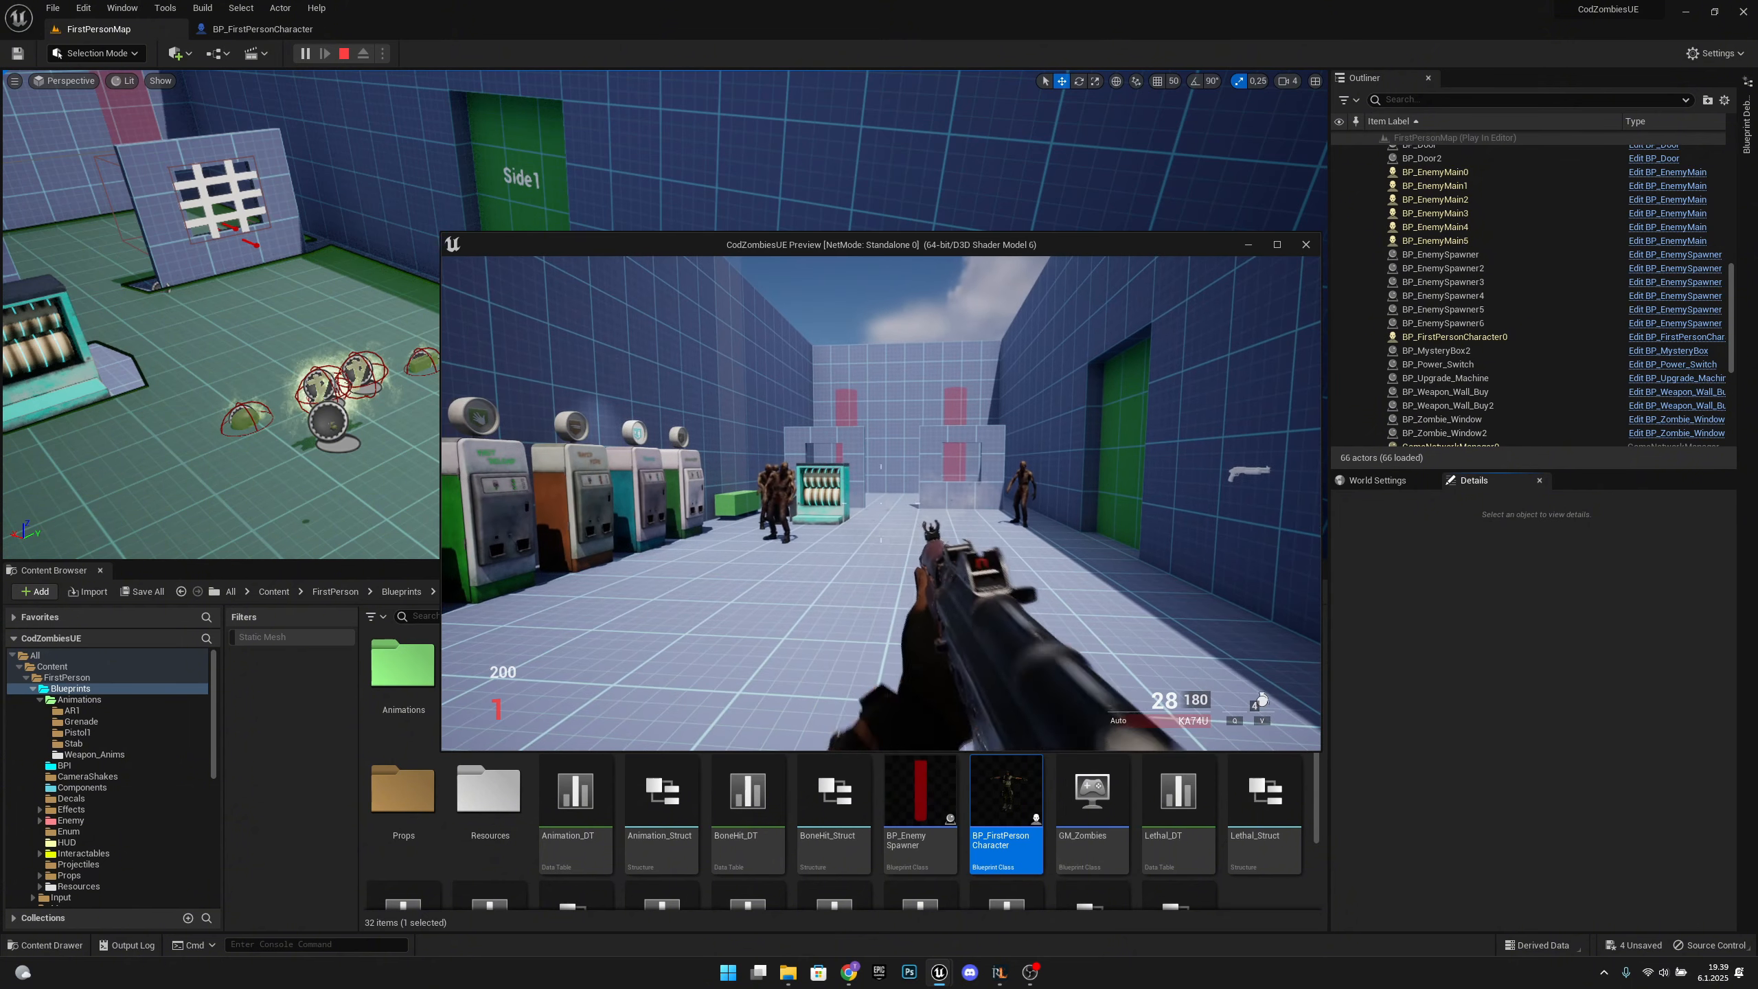
{"action": "left_click", "coordinate": [881, 509]}
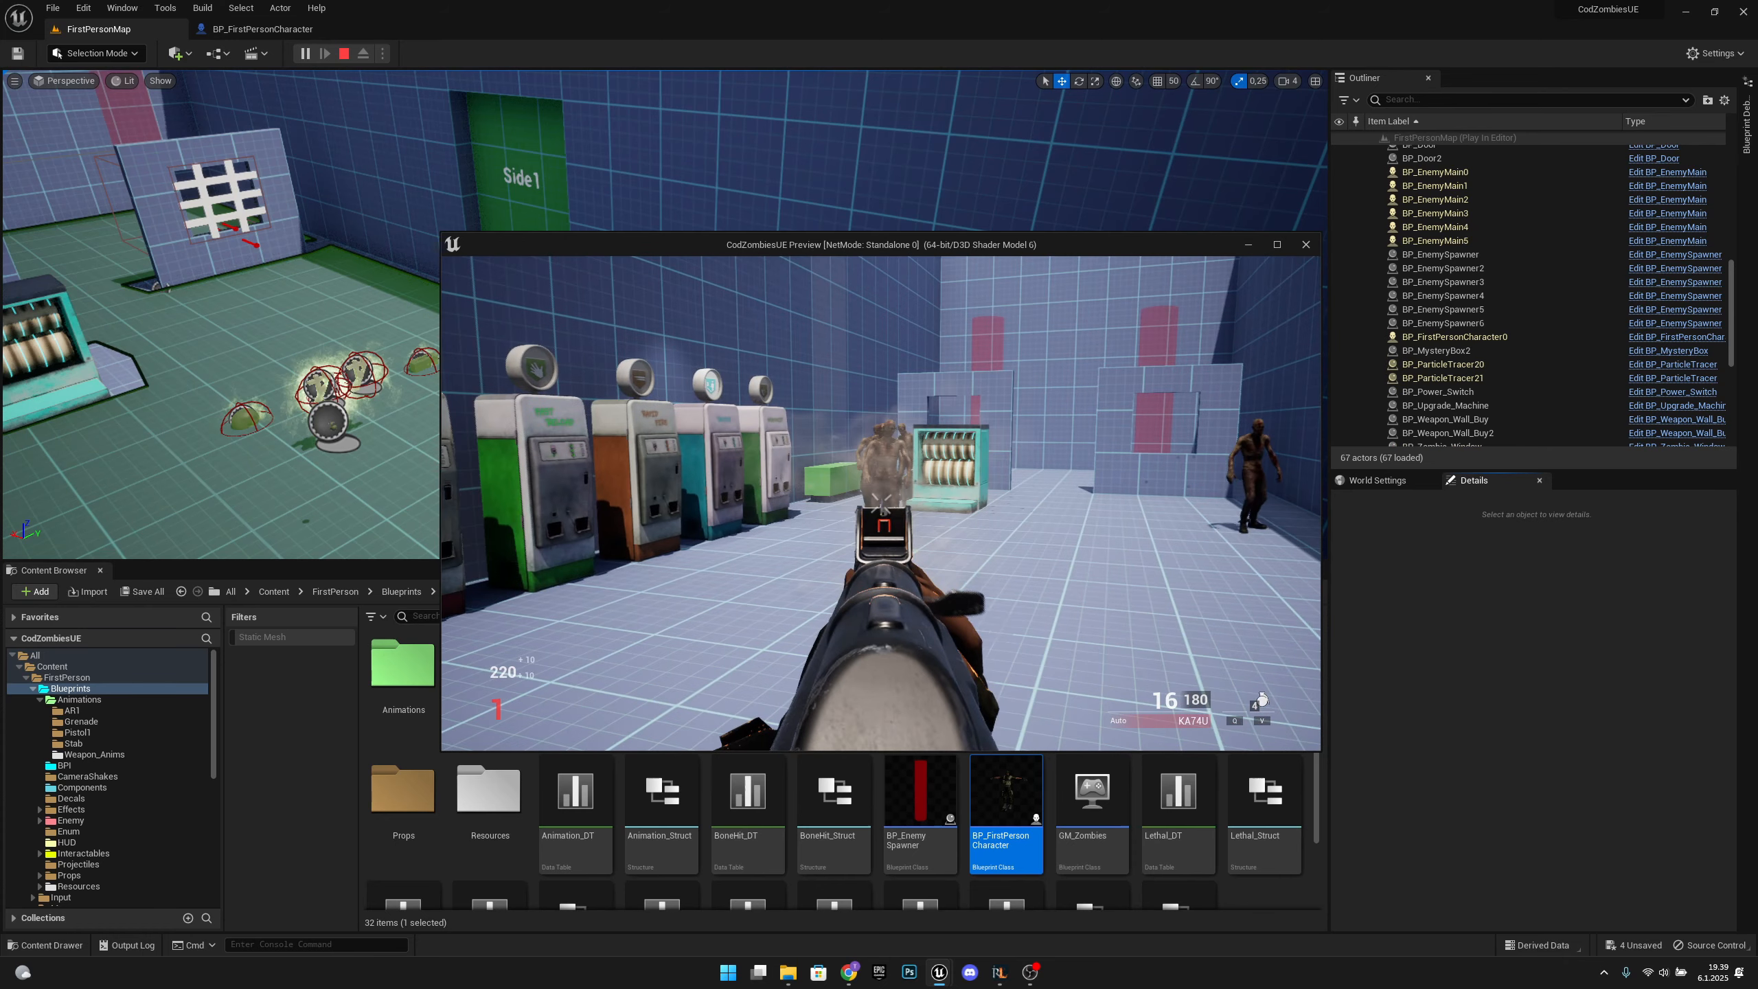
{"action": "left_click", "coordinate": [881, 503]}
{"action": "left_click", "coordinate": [881, 503]}
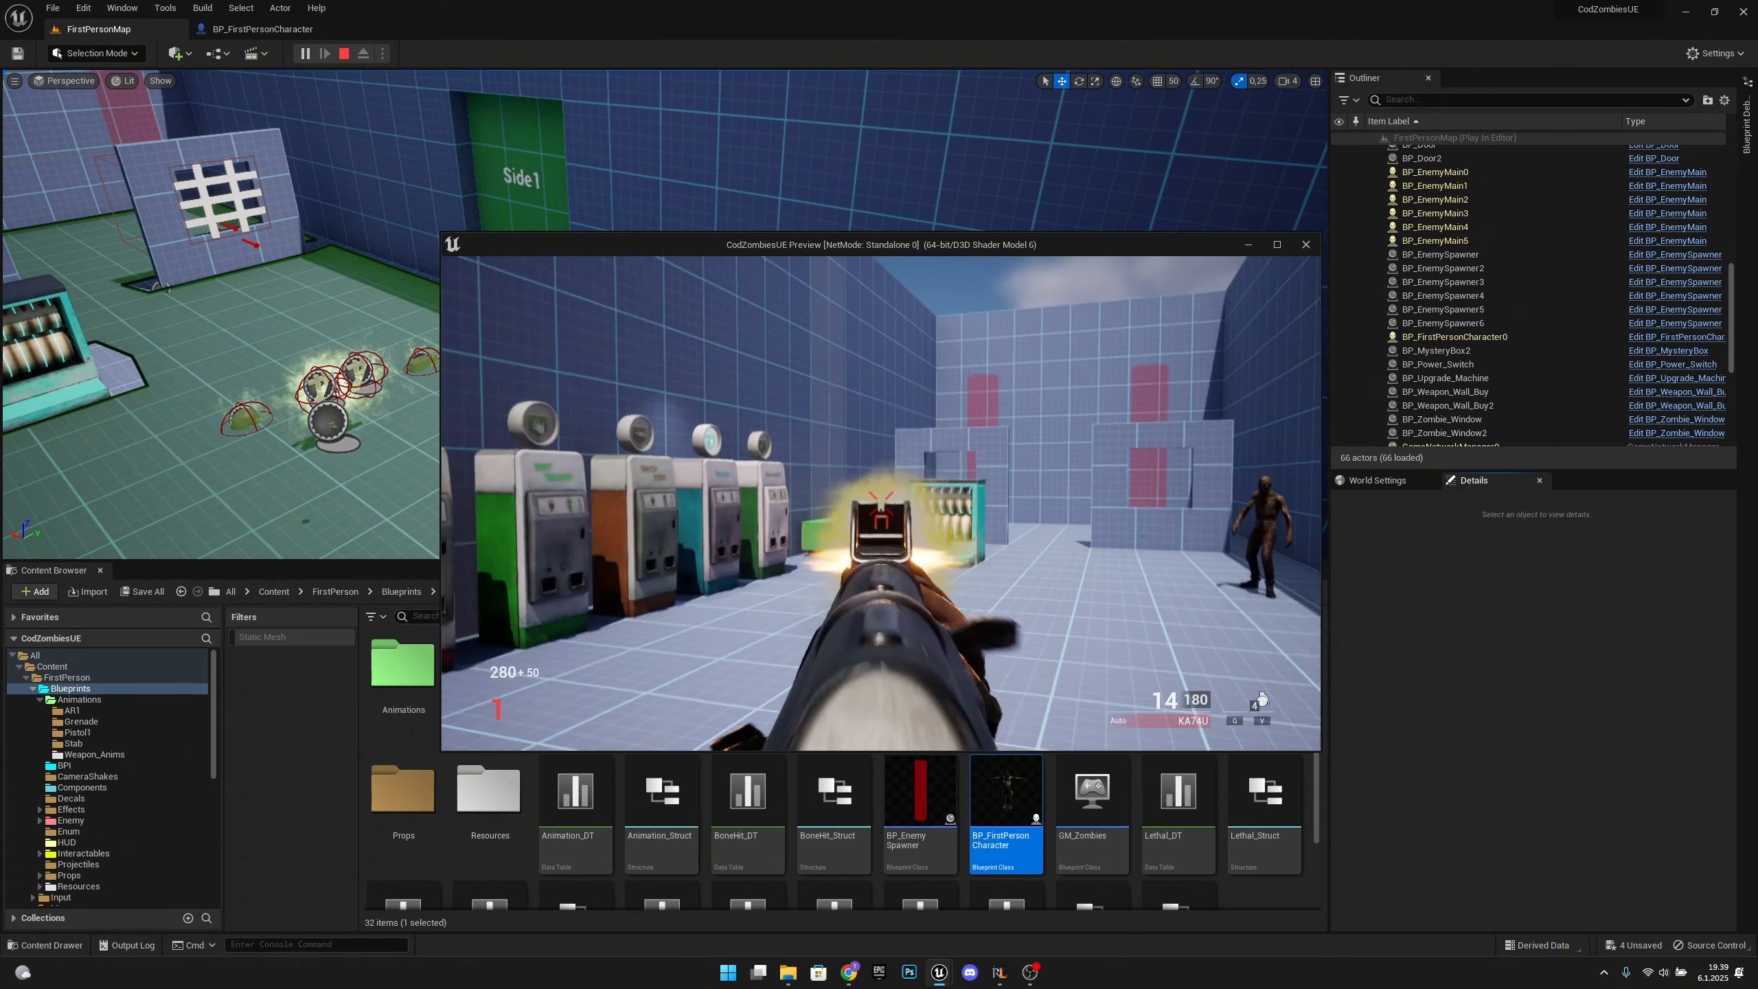
{"action": "left_click", "coordinate": [881, 504]}
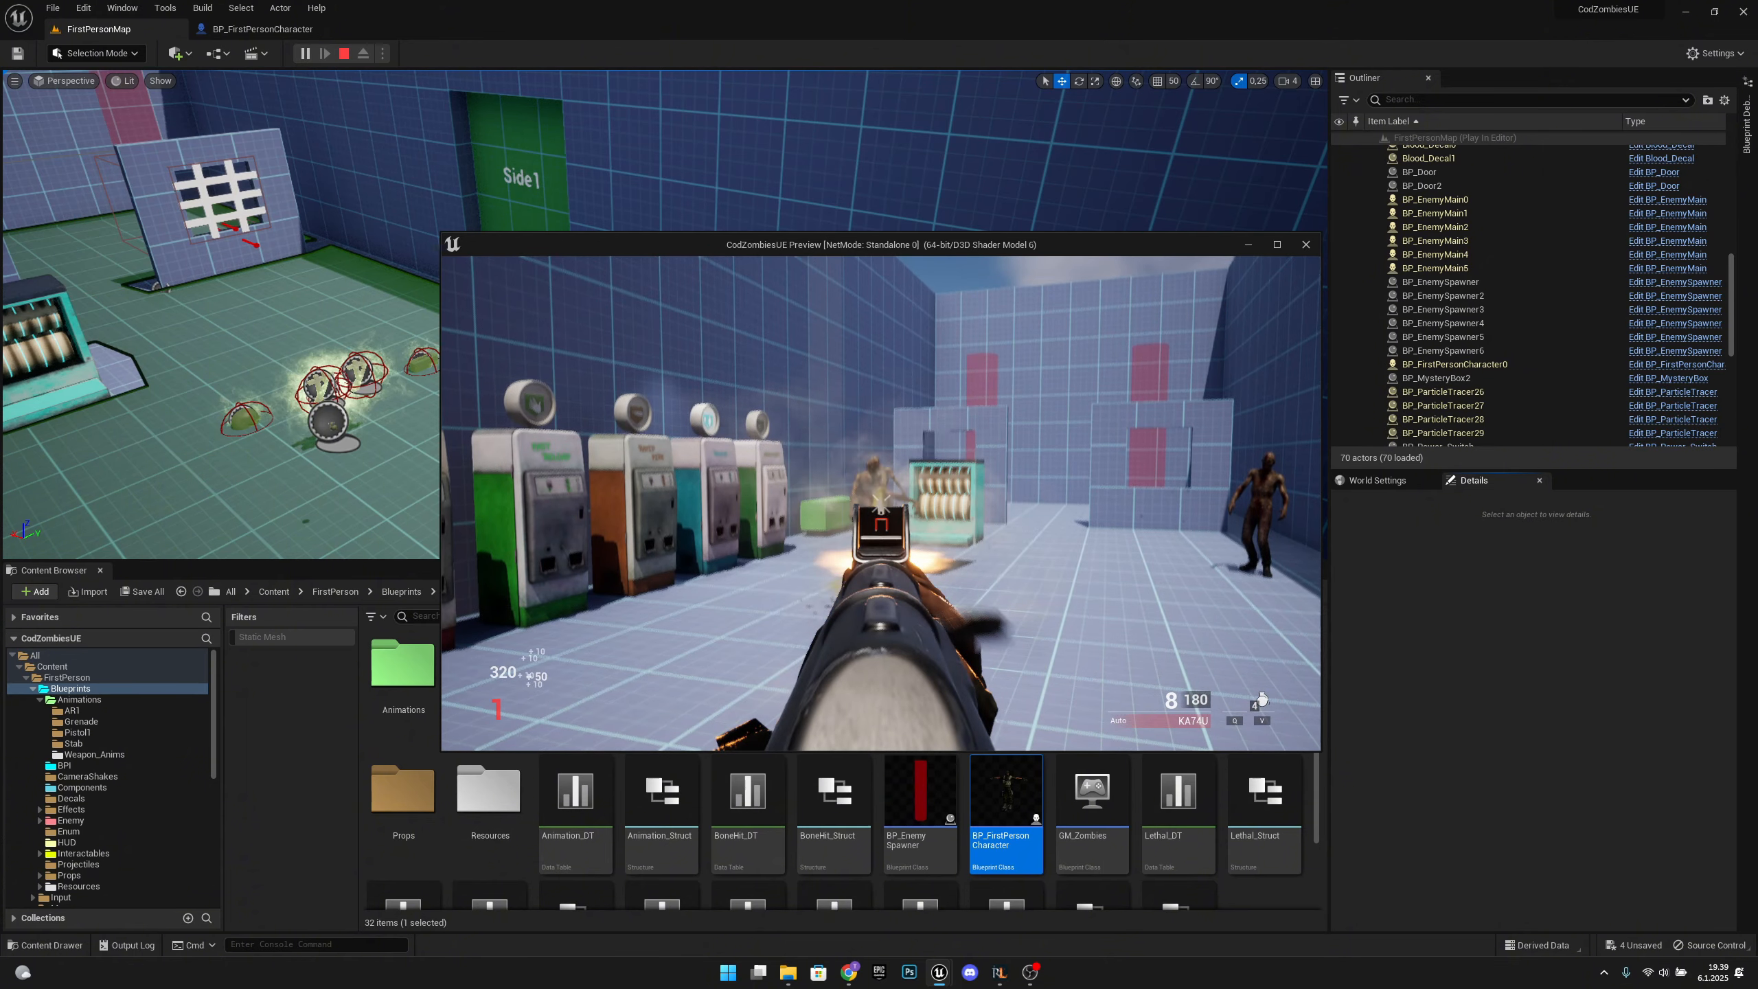
{"action": "left_click", "coordinate": [881, 503]}
{"action": "key", "text": "r"}
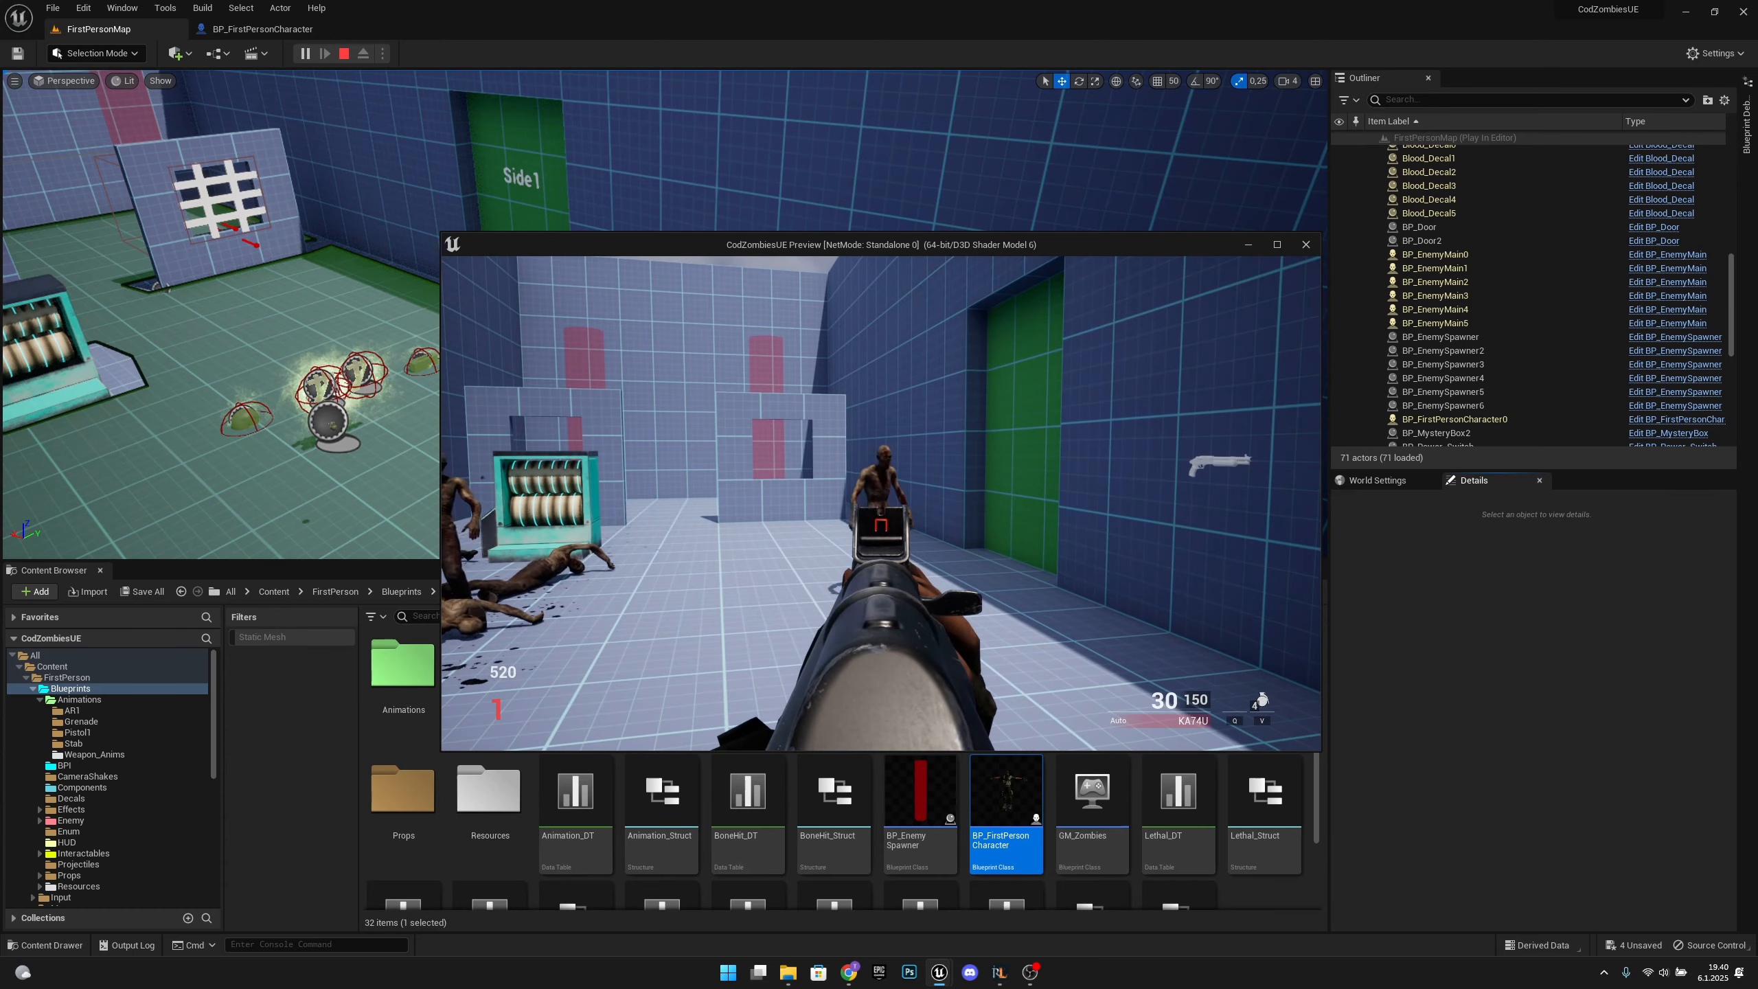
Fire the reloaded KA74U at the remaining zombies, end the play session and close the message log.
{"action": "left_click", "coordinate": [883, 524]}
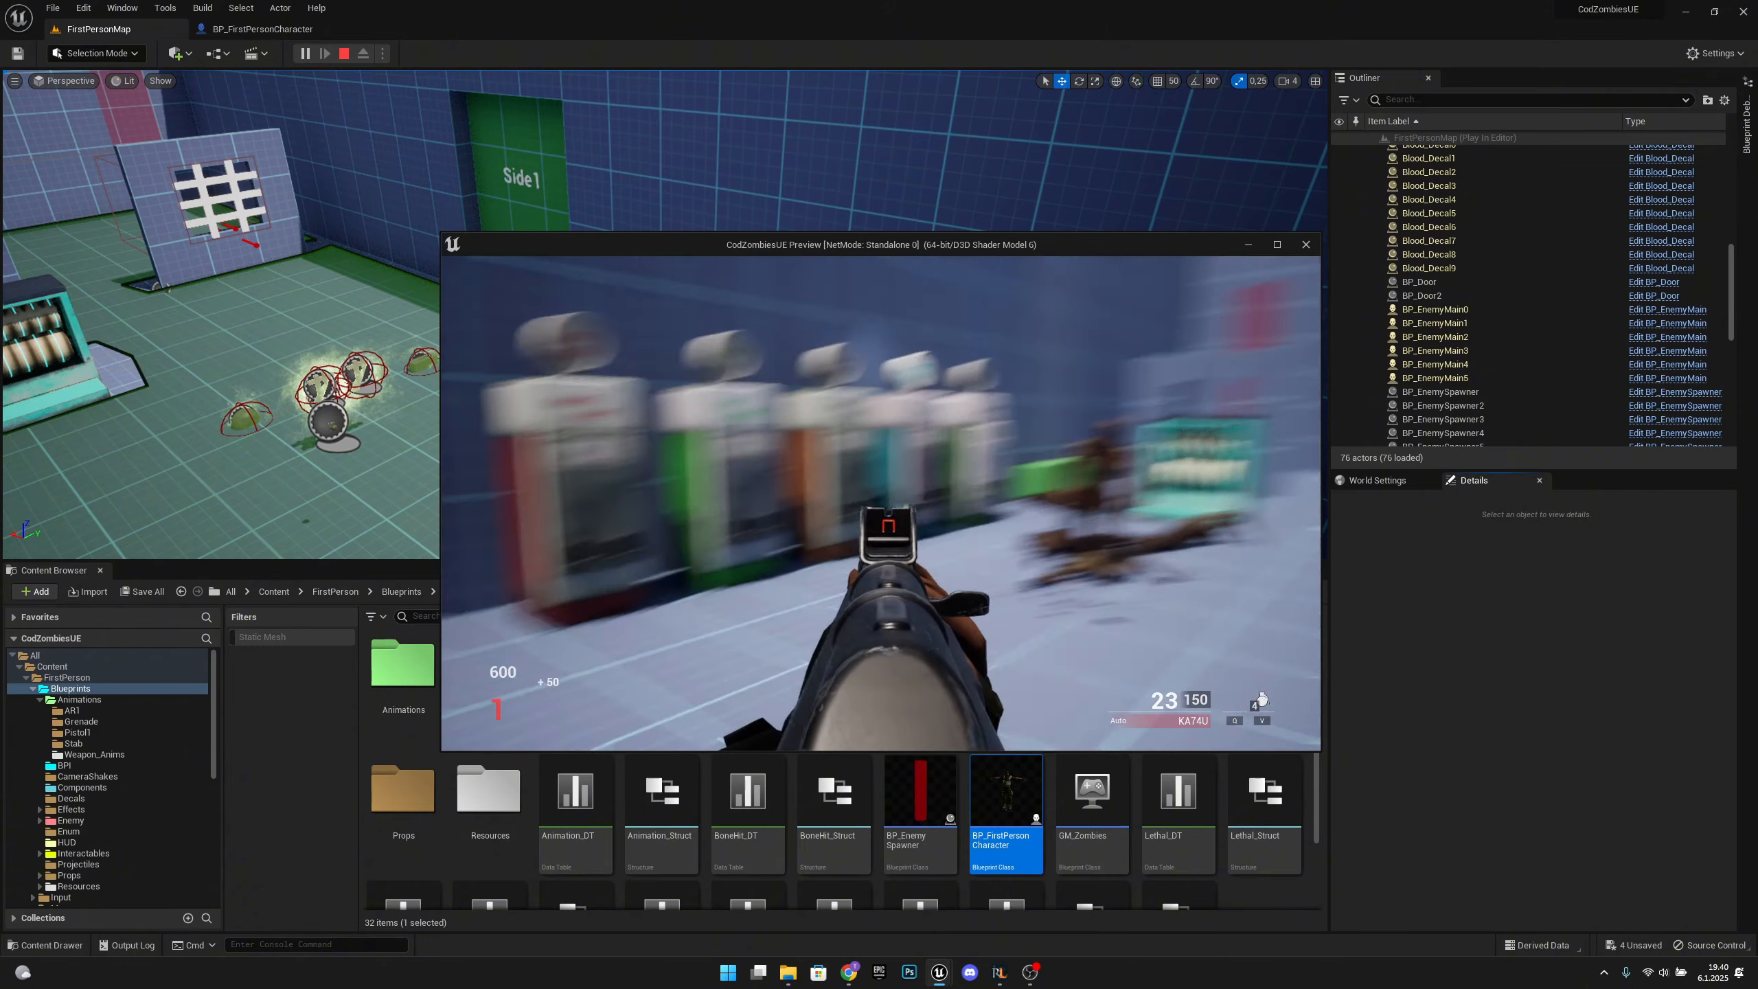
{"action": "left_click", "coordinate": [881, 523]}
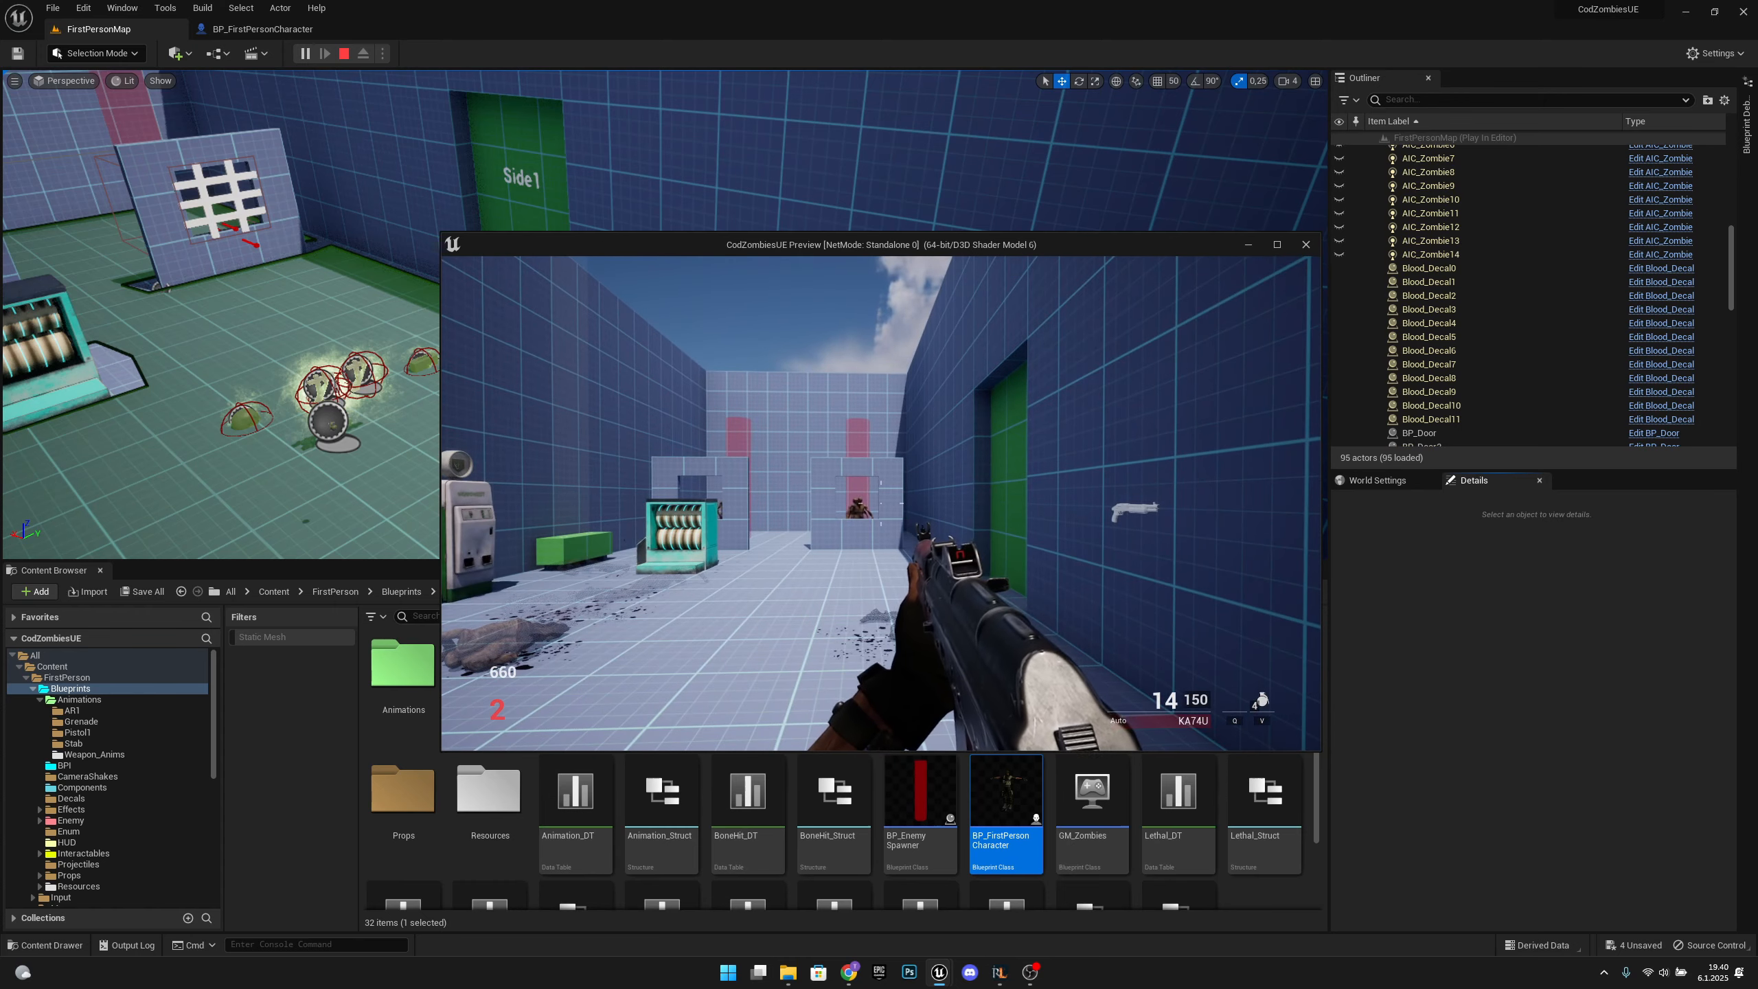
{"action": "key", "text": "Escape"}
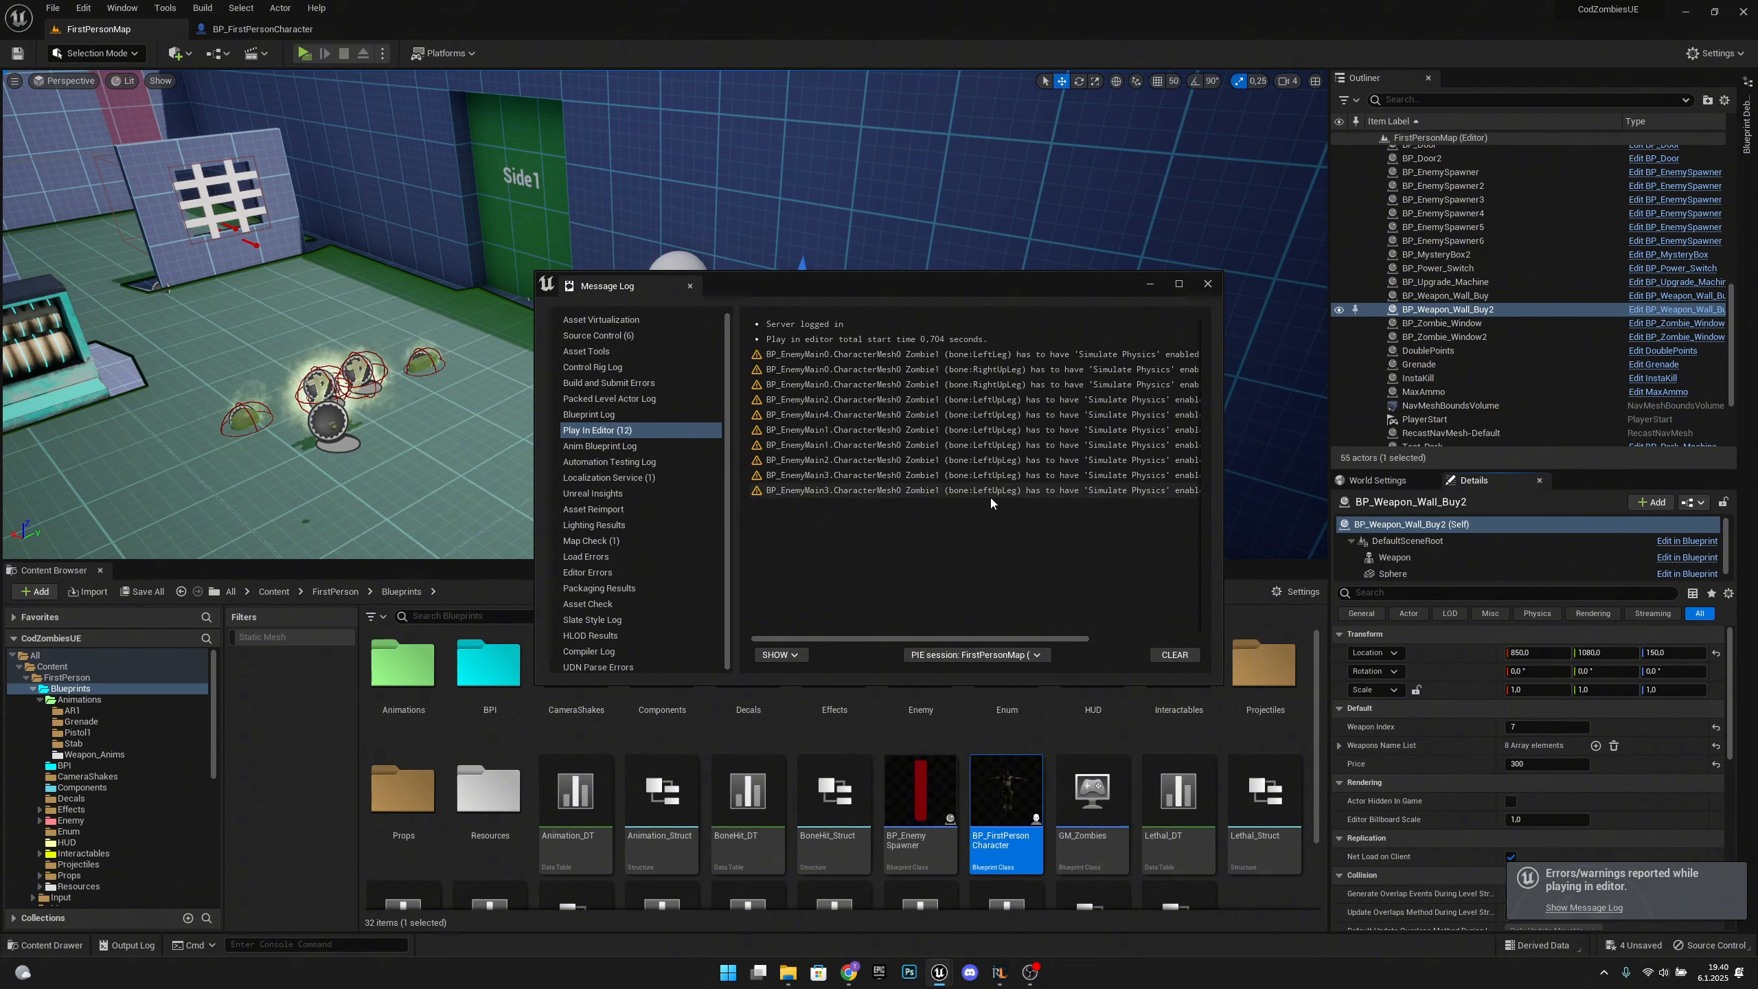
{"action": "left_click", "coordinate": [1208, 283]}
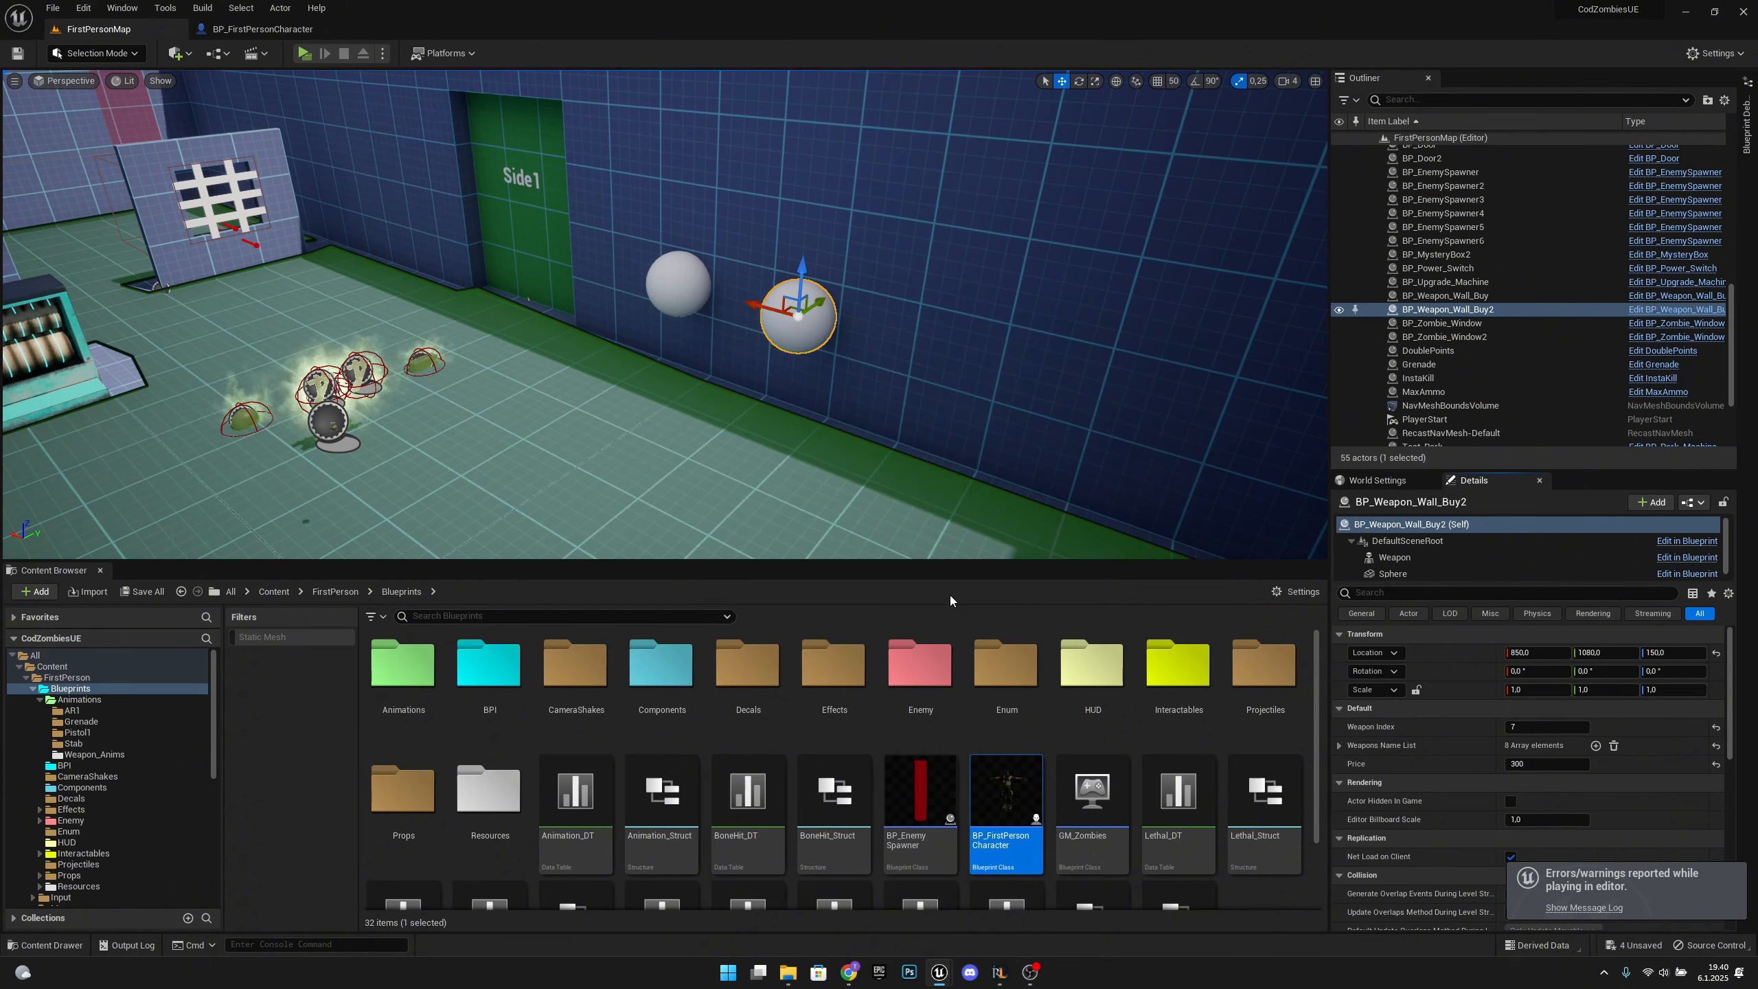
Open the Weapon_DT data table and set RecoilYaw to 0 in the Pistol1 row.
{"action": "scroll", "coordinate": [1070, 821], "scroll_direction": "down", "scroll_amount": 2}
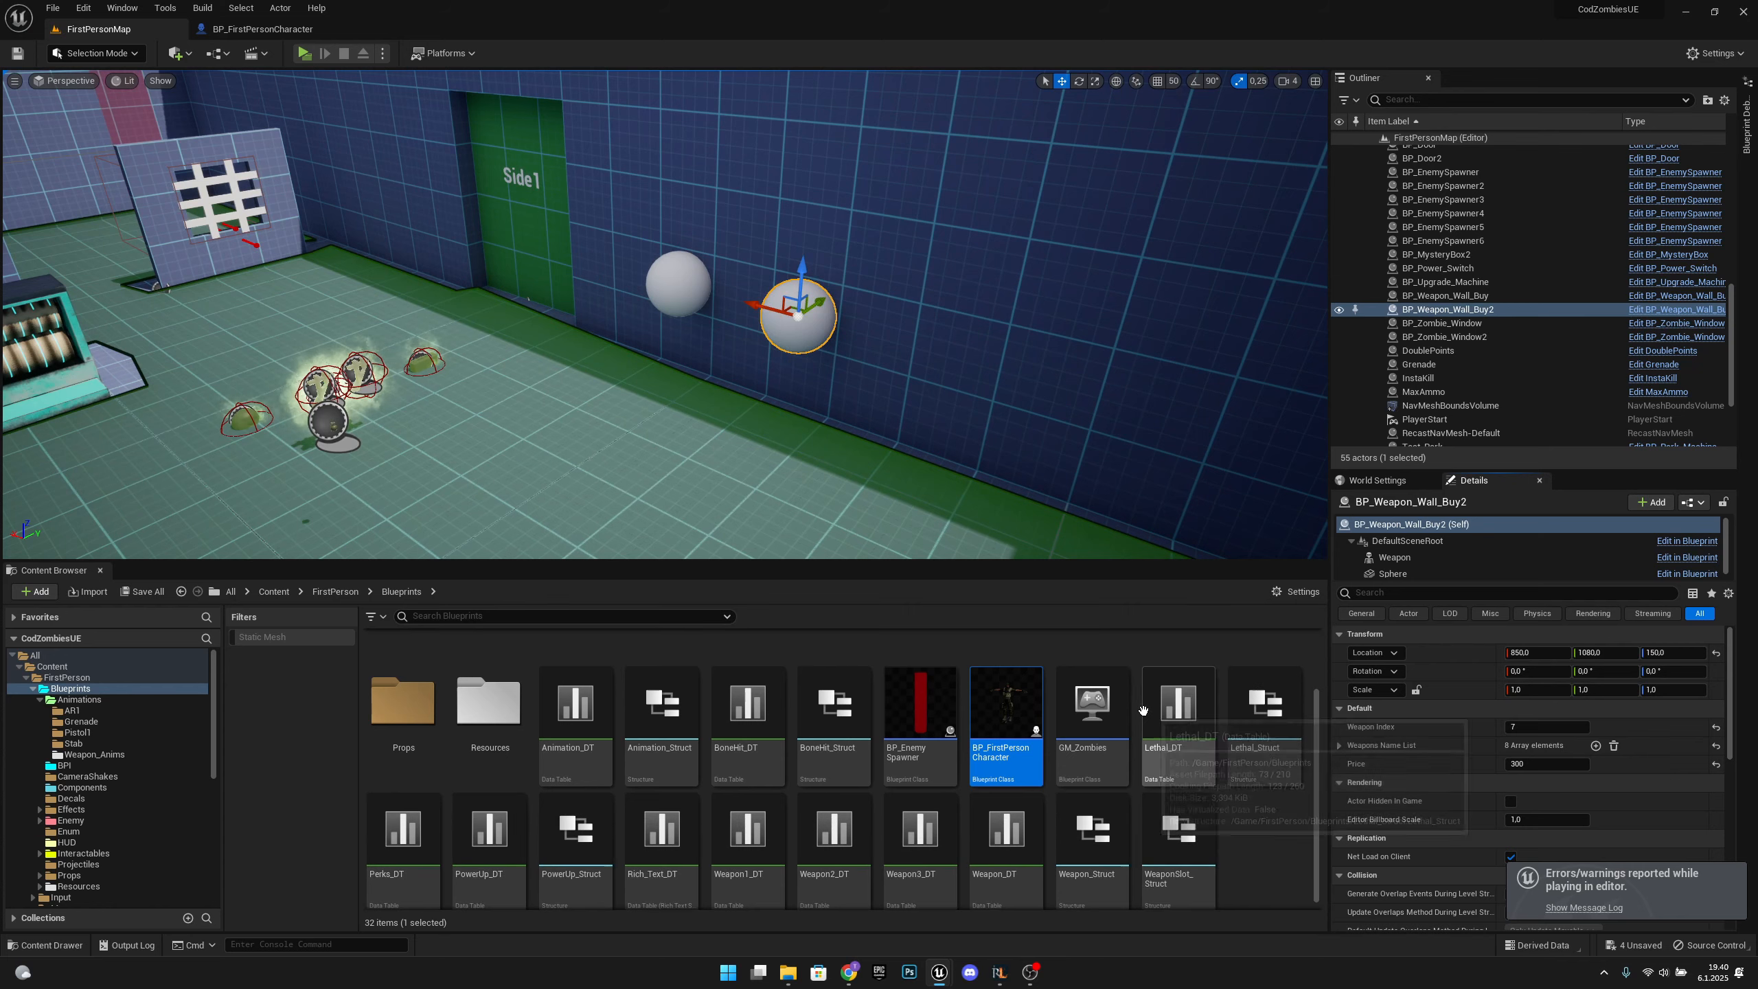
{"action": "double_click", "coordinate": [1006, 831]}
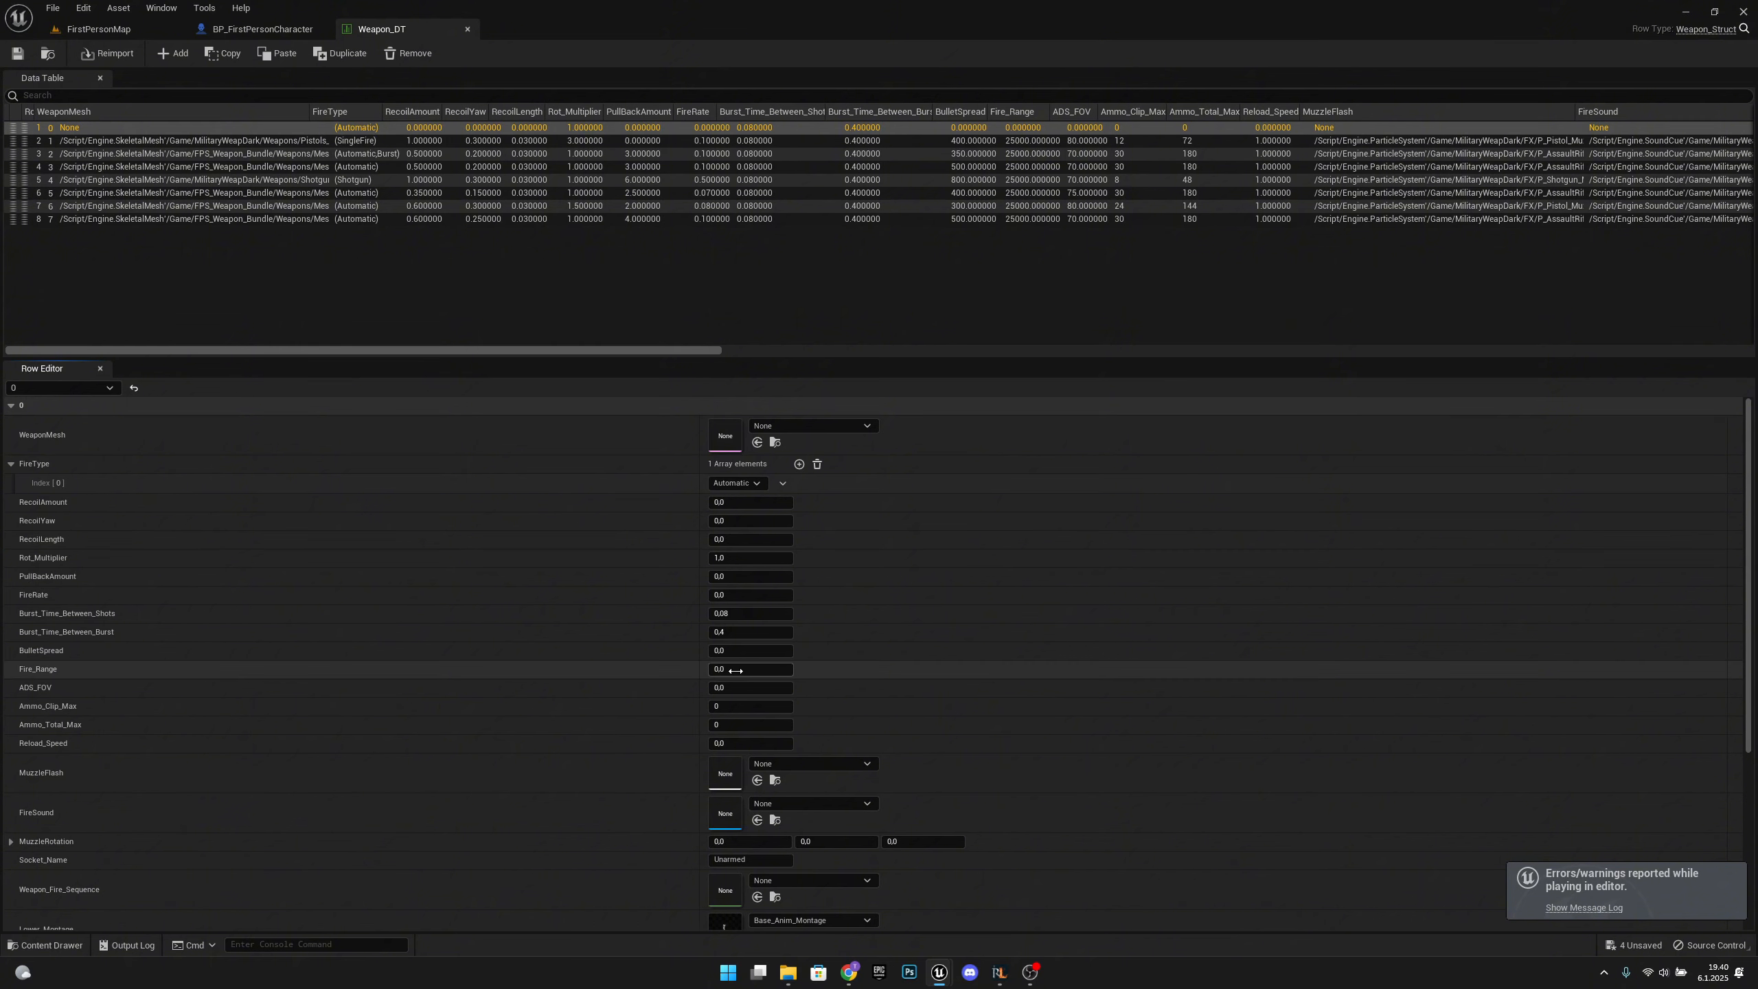
{"action": "left_click", "coordinate": [246, 142]}
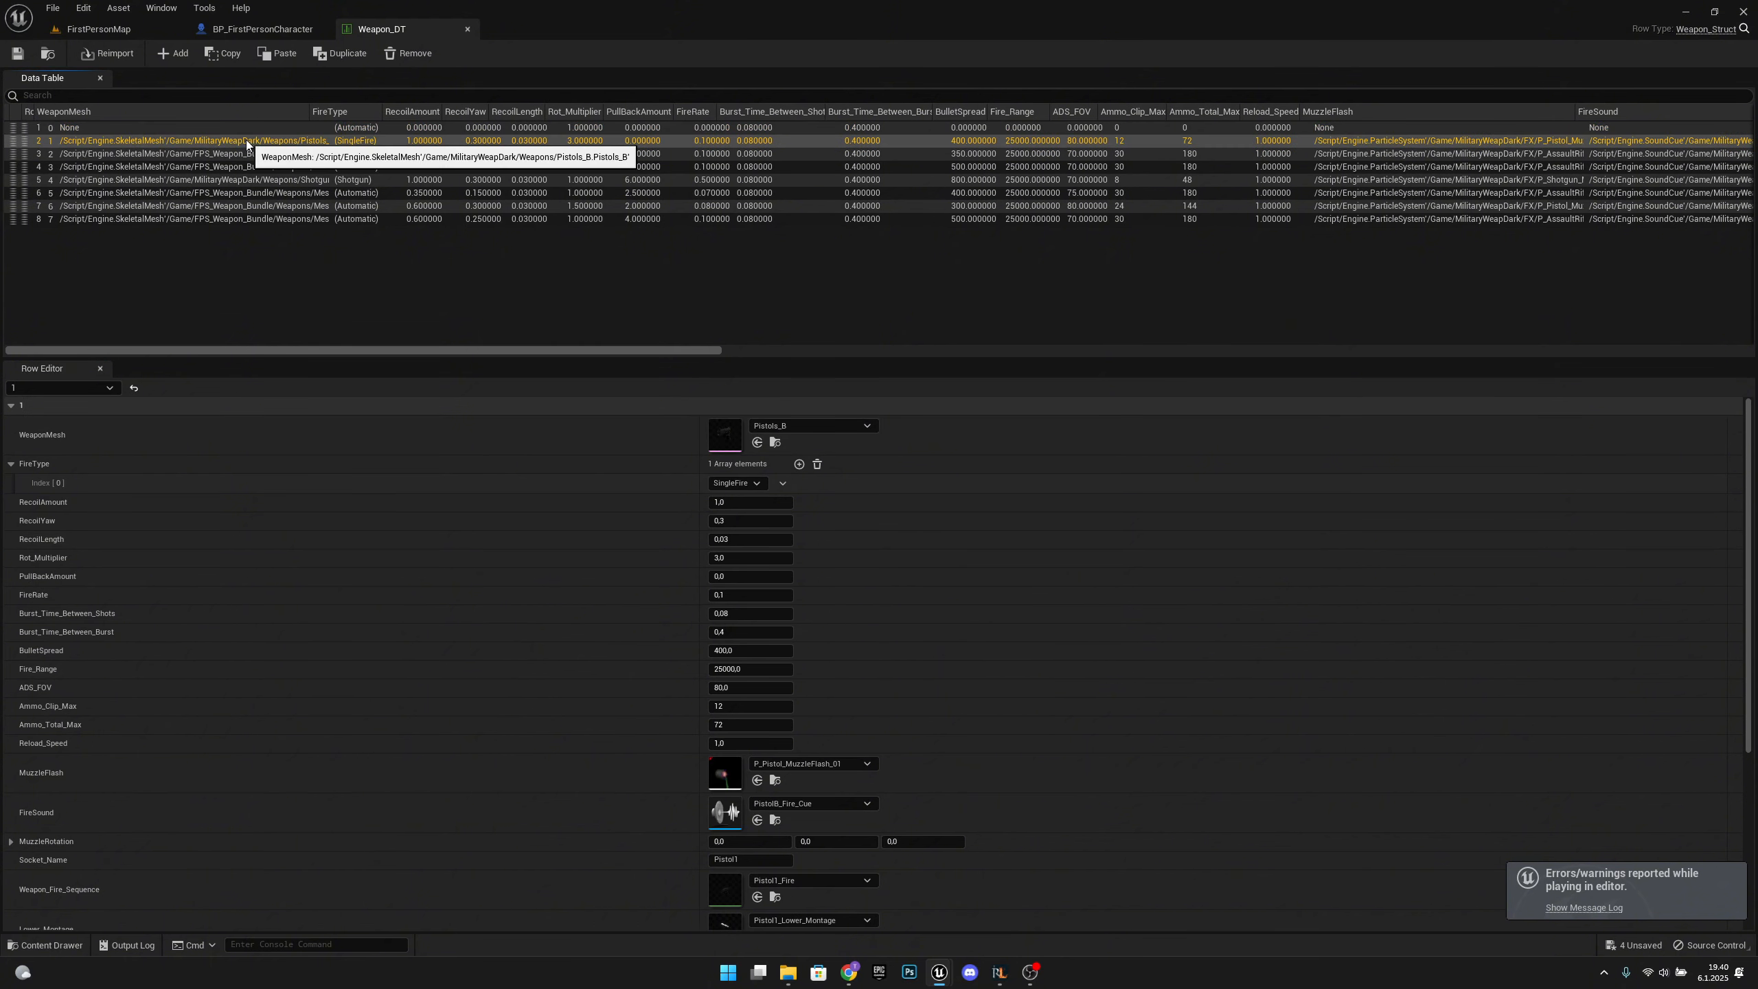
{"action": "left_click", "coordinate": [741, 520]}
{"action": "type", "text": "0"}
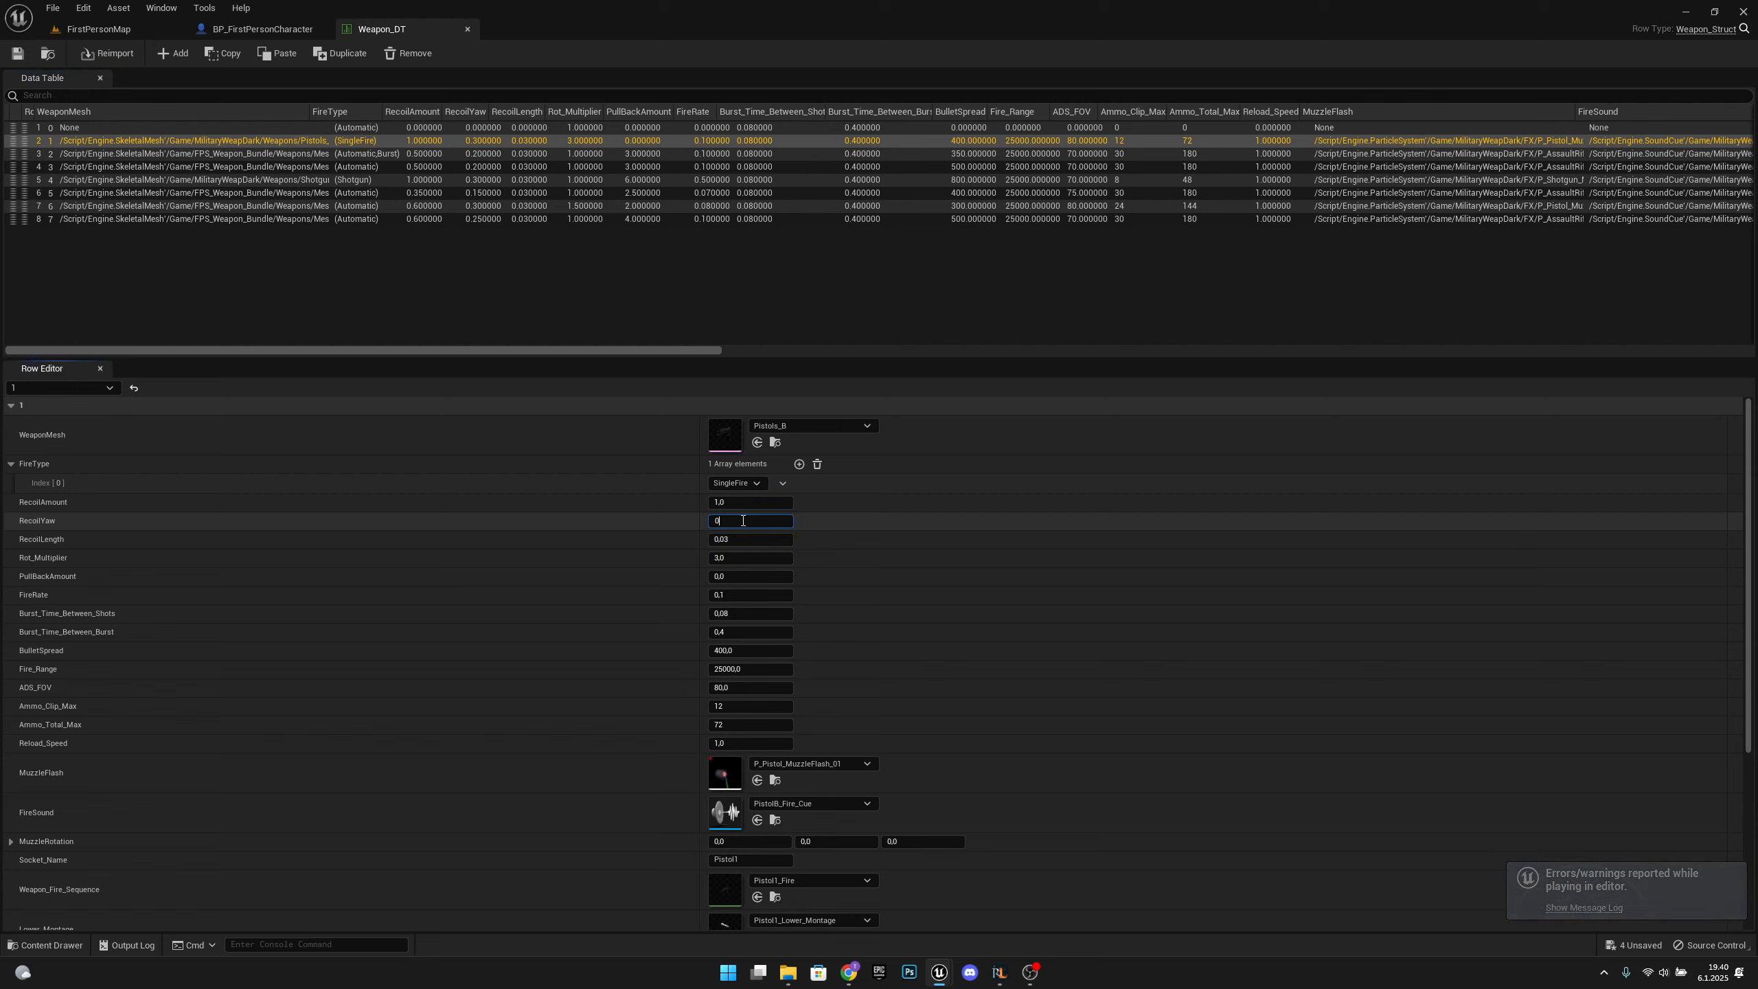
{"action": "key", "text": "Return"}
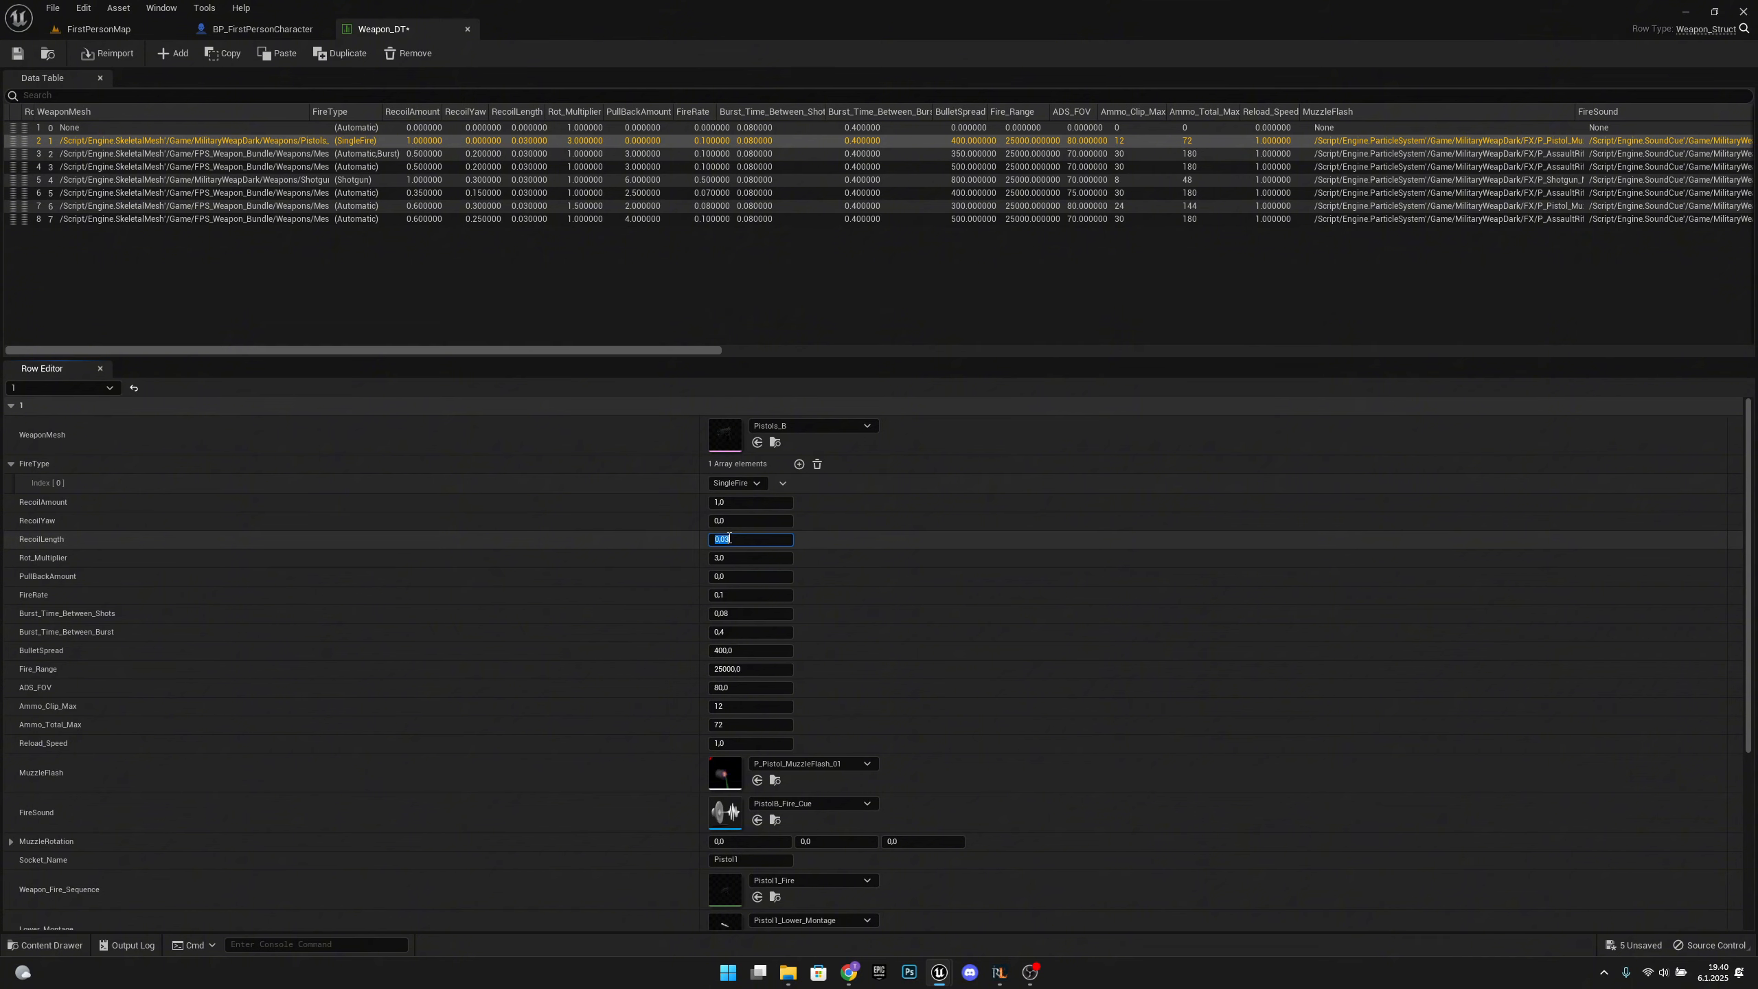
Set the Pistol1 row's RecoilLength to 0.1, Rot_Multiplier to 0, PullBackAmount to 3 and RecoilAmount to 0.2, and save Weapon_DT.
{"action": "left_click", "coordinate": [745, 556]}
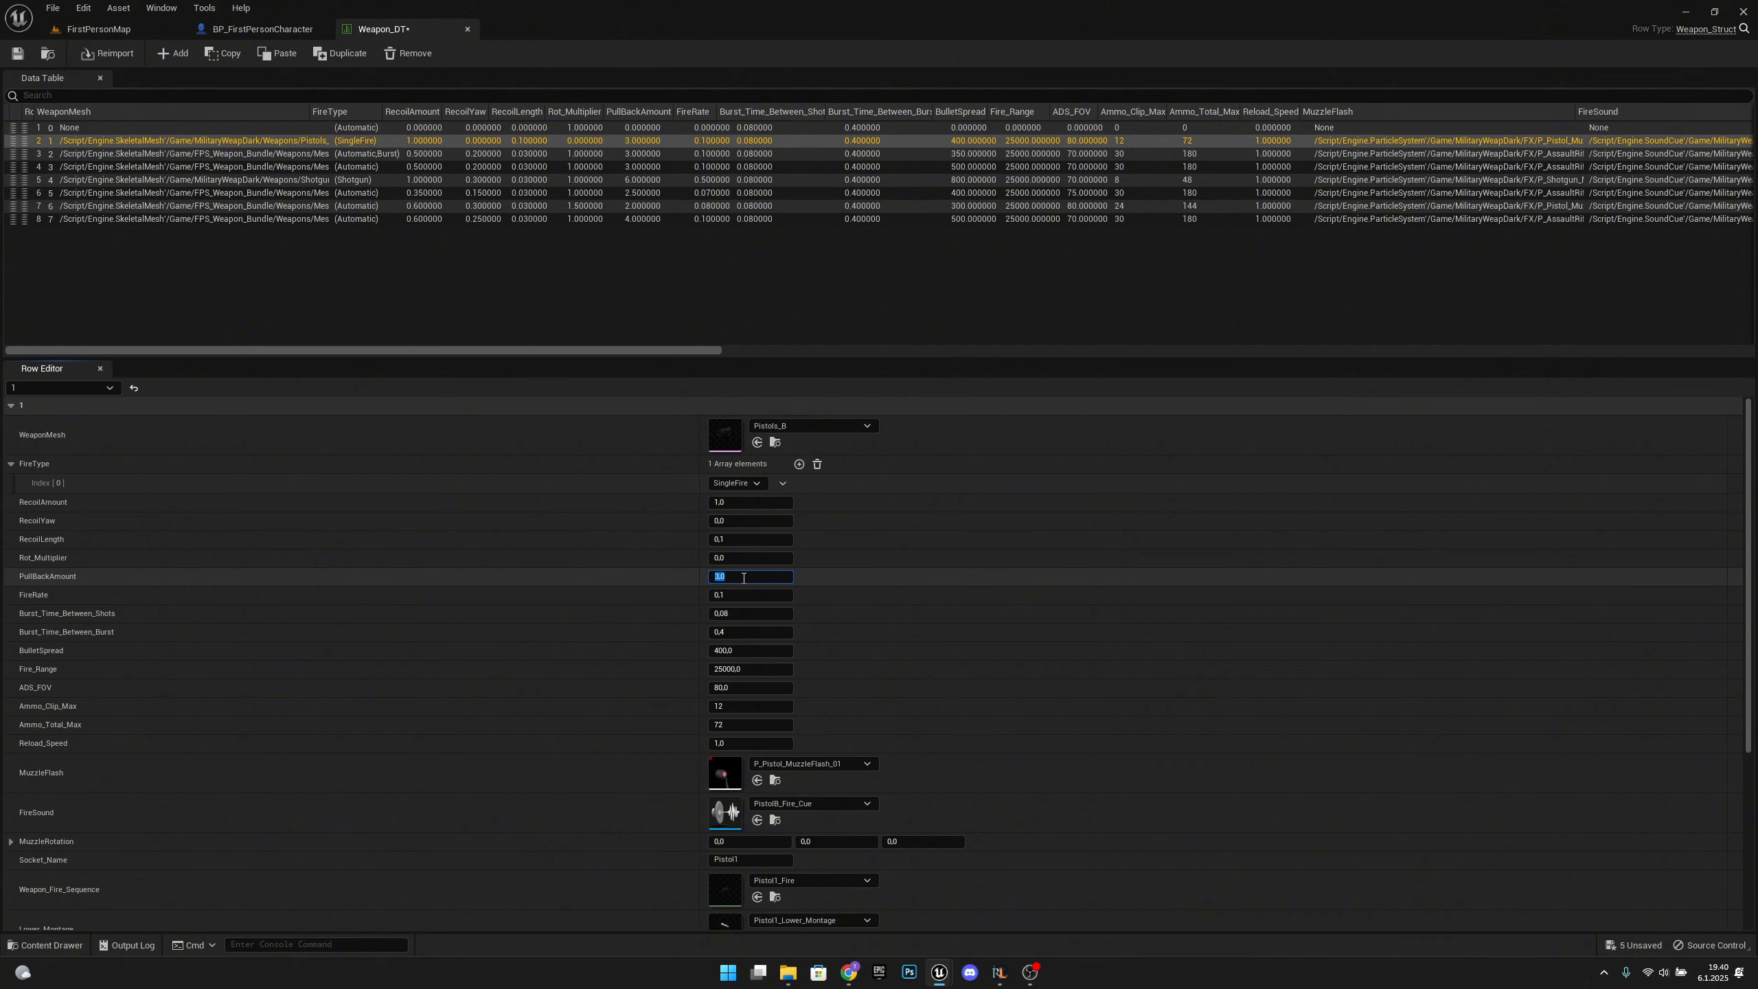
{"action": "left_click", "coordinate": [749, 502]}
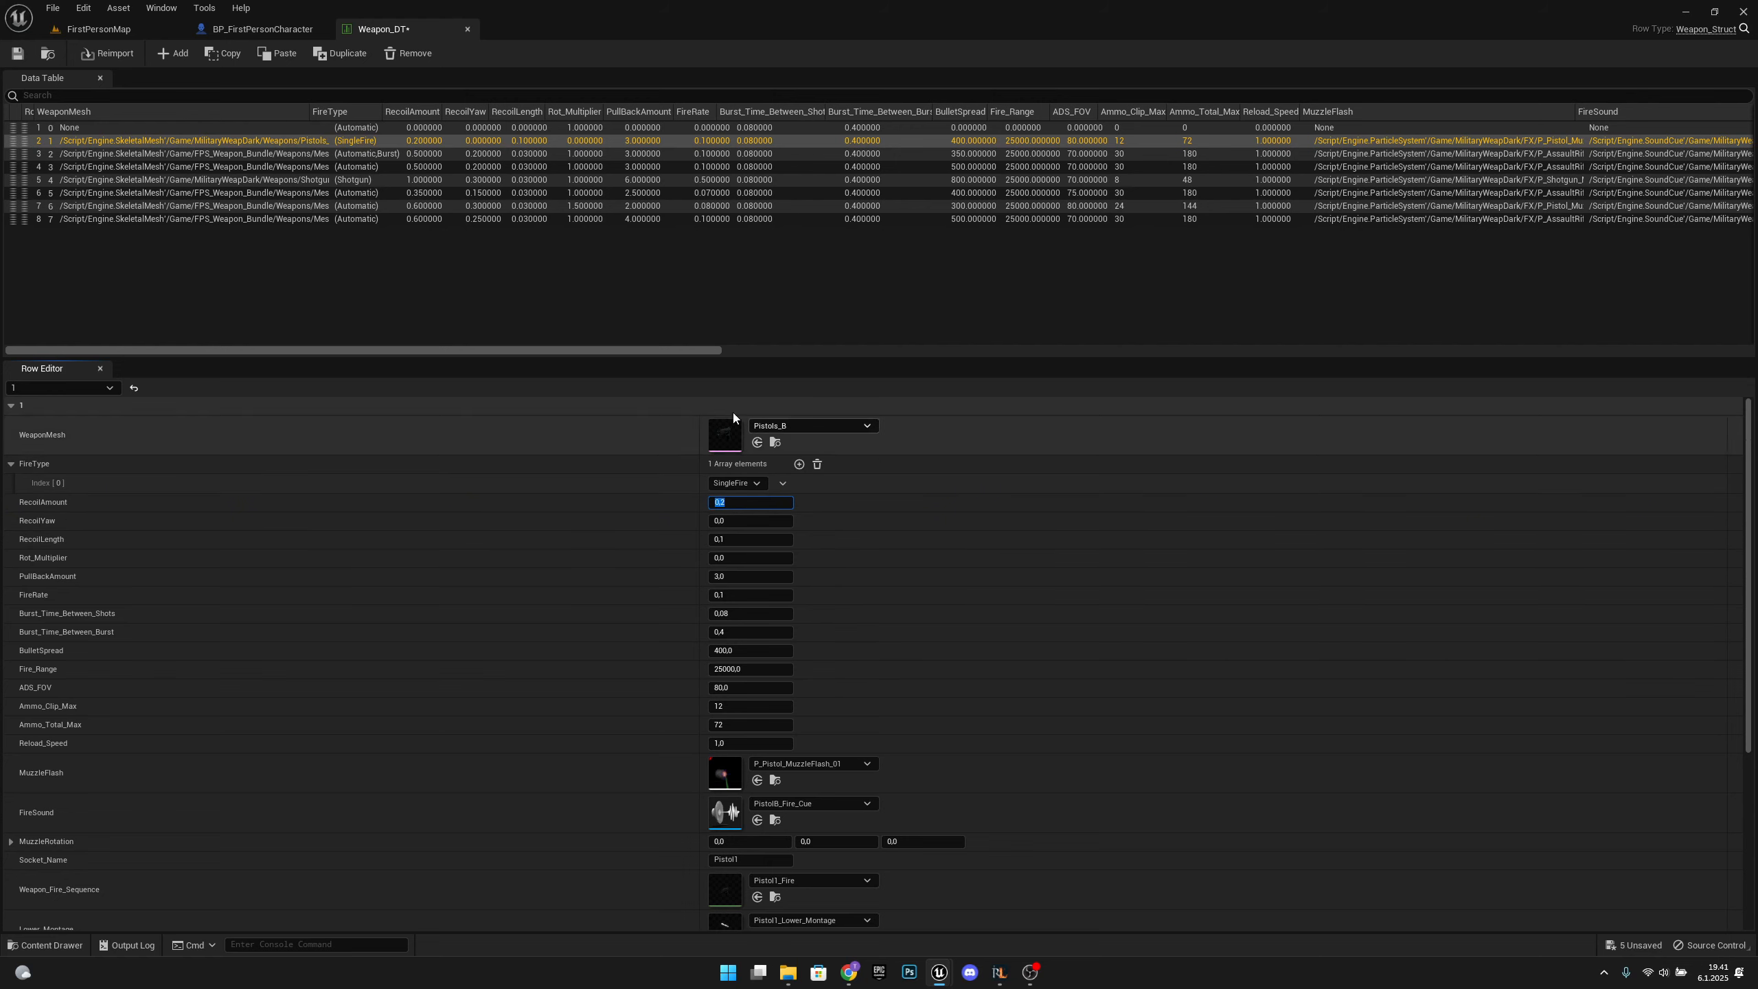
{"action": "left_click", "coordinate": [17, 54]}
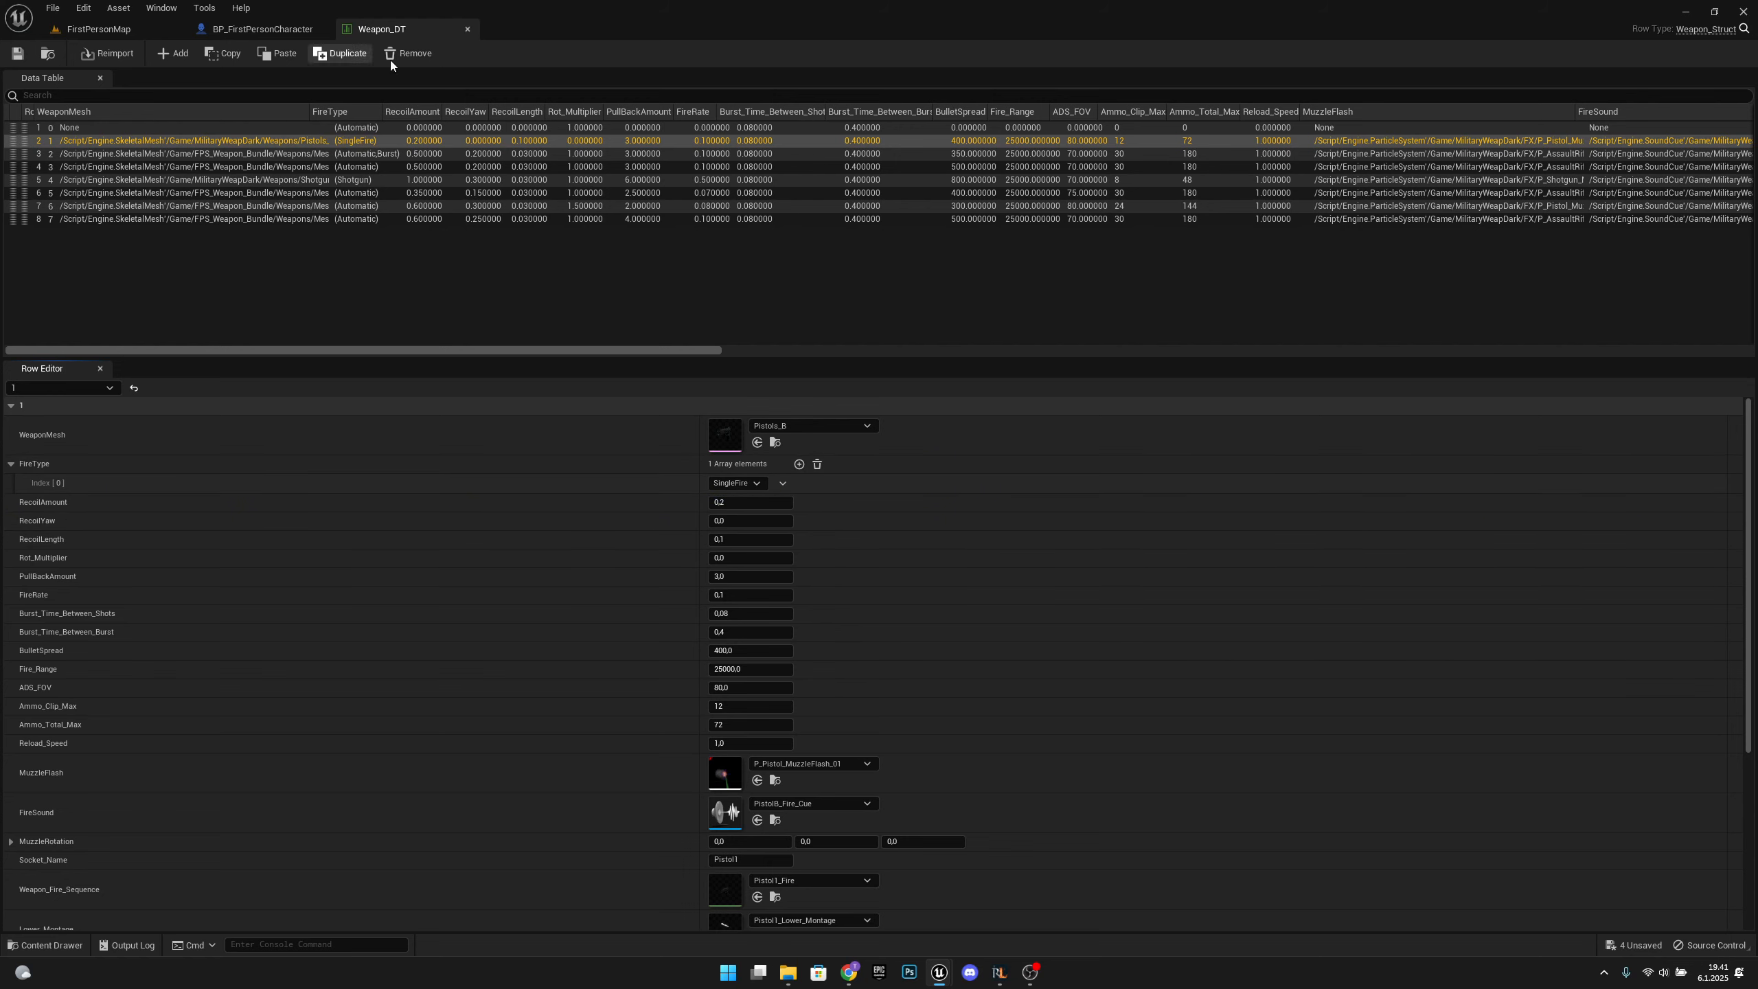
Return to FirstPersonMap, start a play session and fire Pistol1 repeatedly to check the adjusted recoil.
{"action": "left_click", "coordinate": [206, 28]}
{"action": "left_click", "coordinate": [99, 28]}
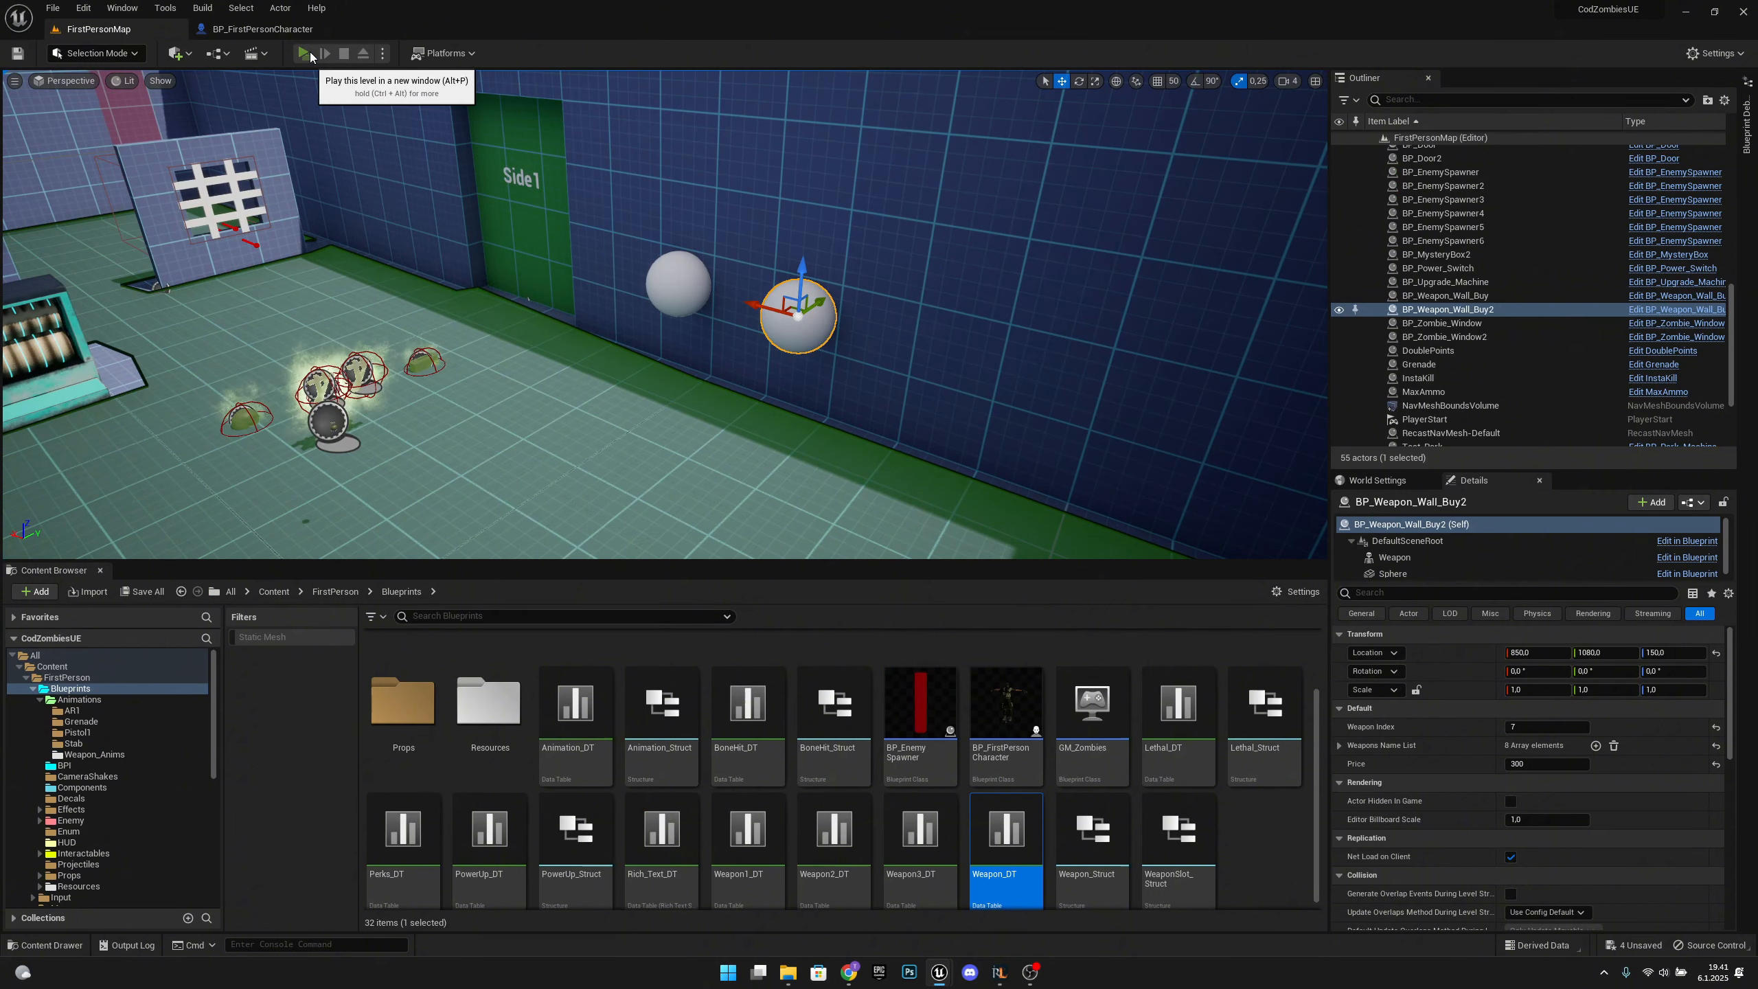
{"action": "left_click", "coordinate": [304, 53]}
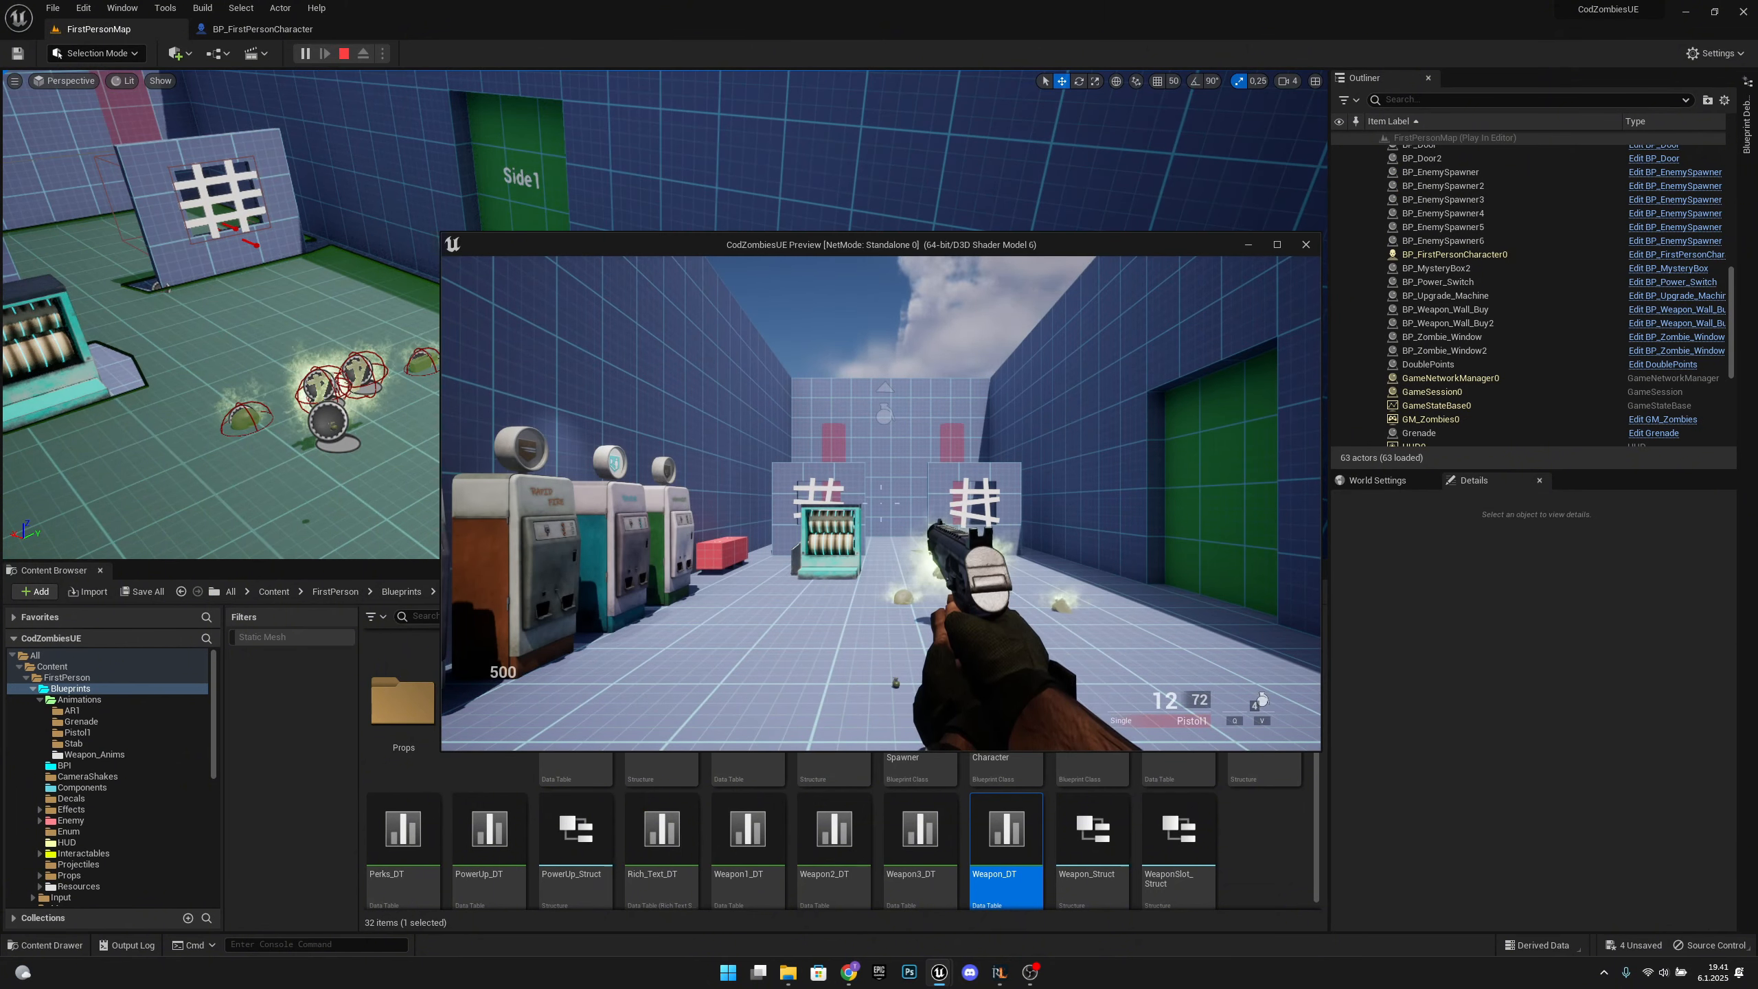
{"action": "left_click", "coordinate": [880, 503]}
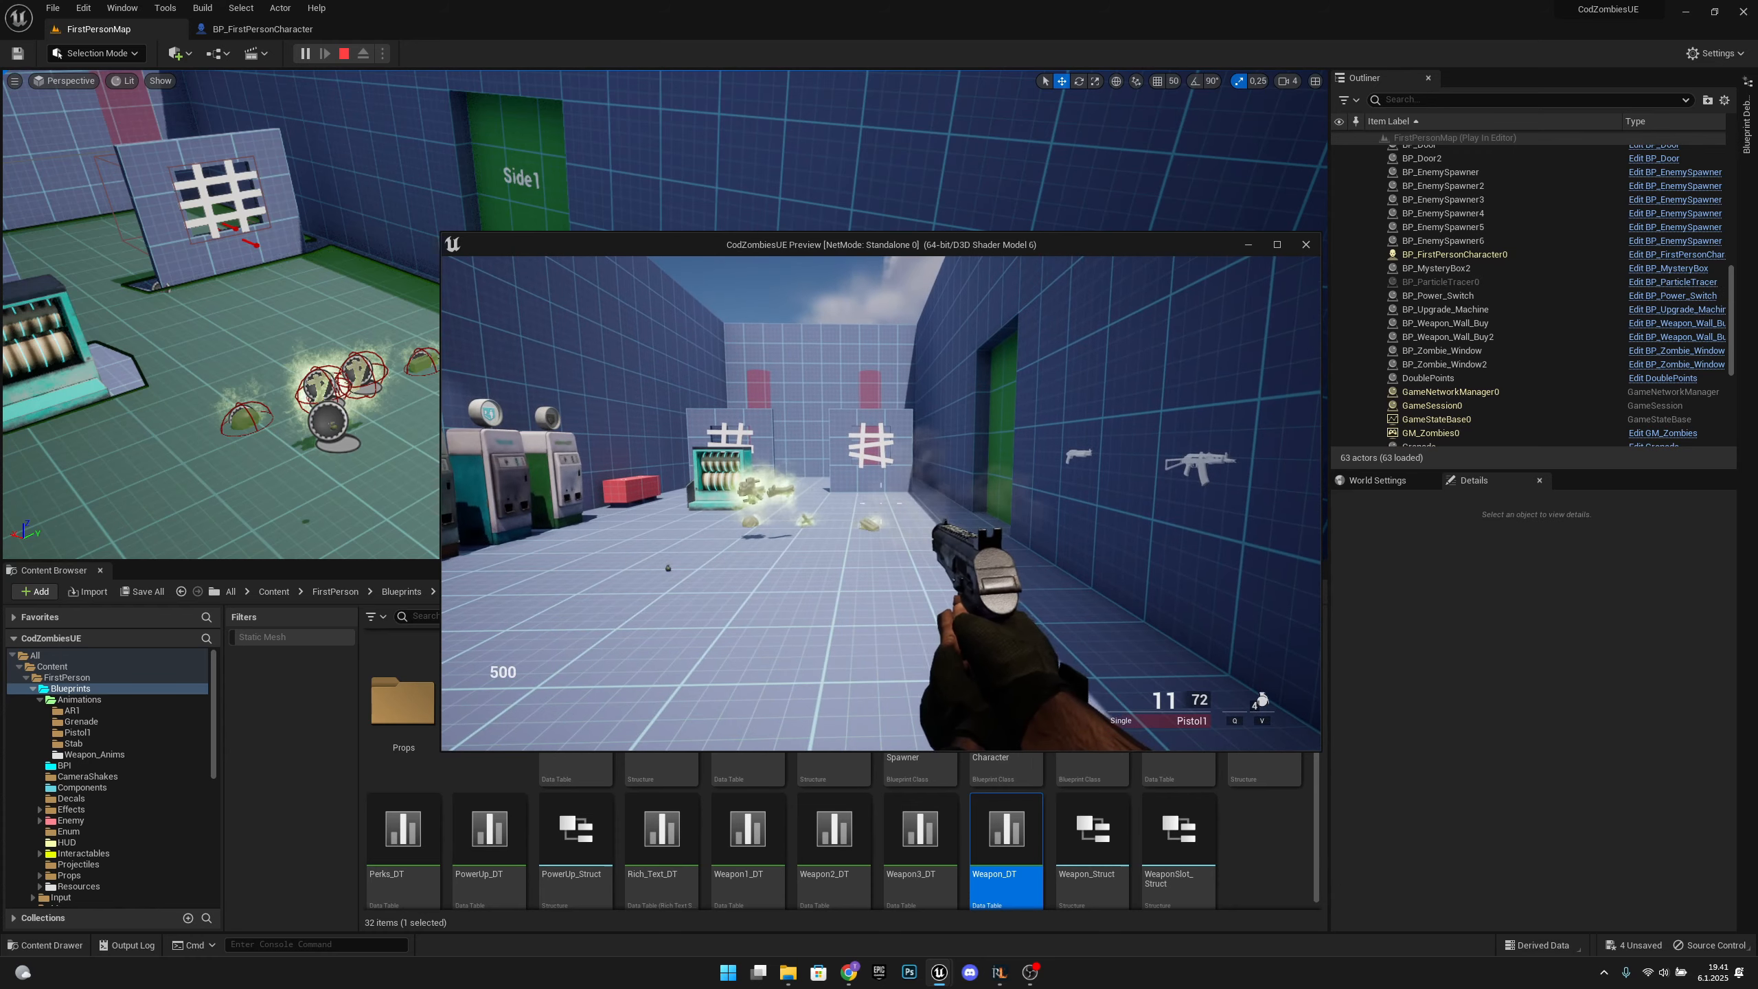
{"action": "left_click", "coordinate": [880, 503]}
{"action": "left_click", "coordinate": [880, 503]}
{"action": "left_click", "coordinate": [880, 504]}
{"action": "left_click", "coordinate": [880, 504]}
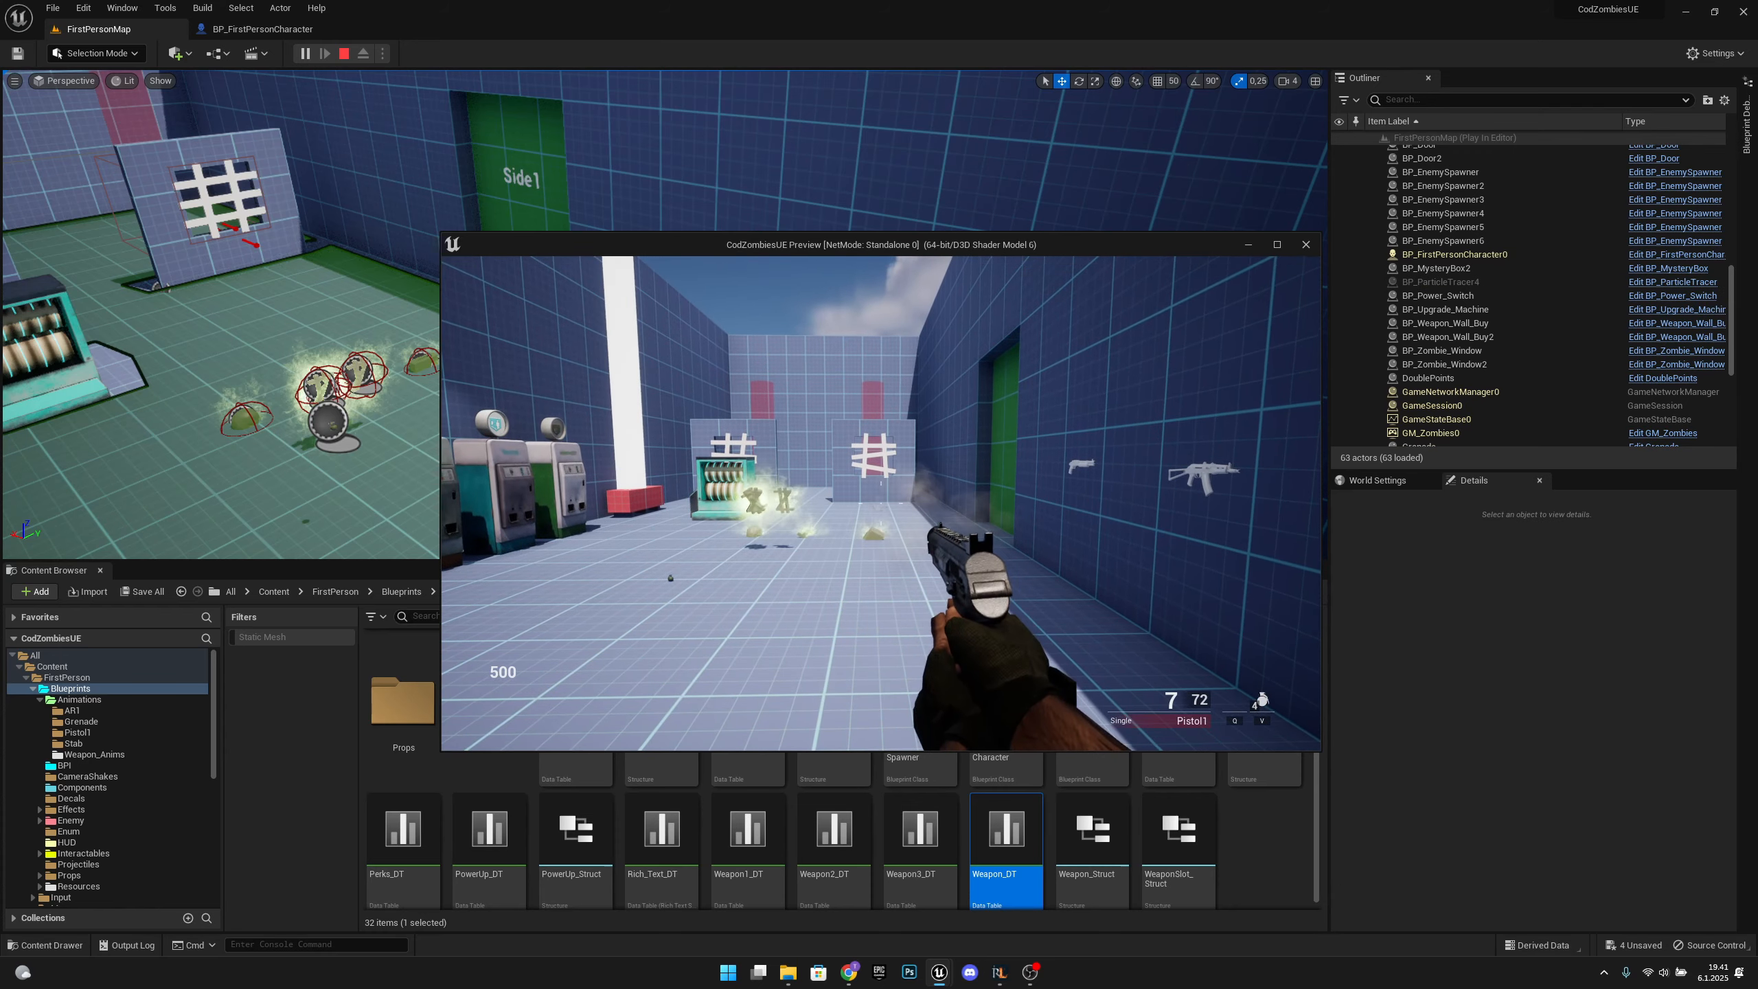
{"action": "left_click", "coordinate": [880, 503]}
{"action": "left_click", "coordinate": [880, 503]}
{"action": "left_click", "coordinate": [881, 503]}
{"action": "left_click", "coordinate": [880, 504]}
{"action": "left_click", "coordinate": [881, 503]}
{"action": "left_click", "coordinate": [881, 504]}
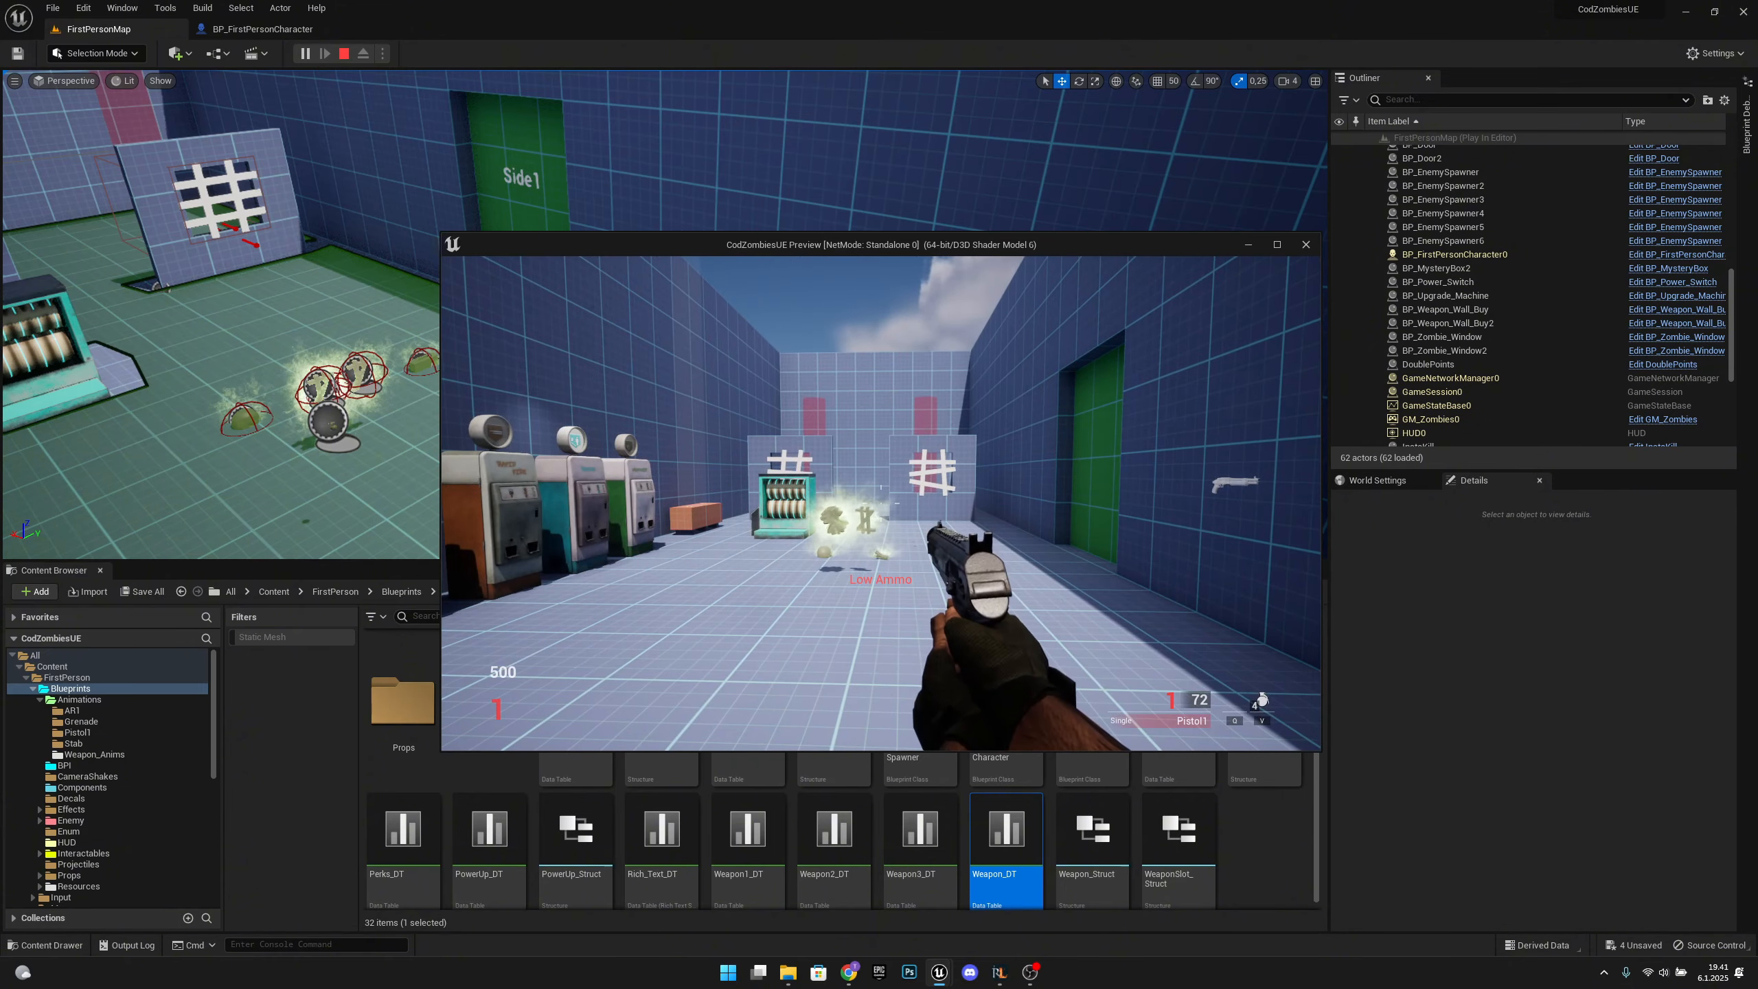
{"action": "key", "text": "w"}
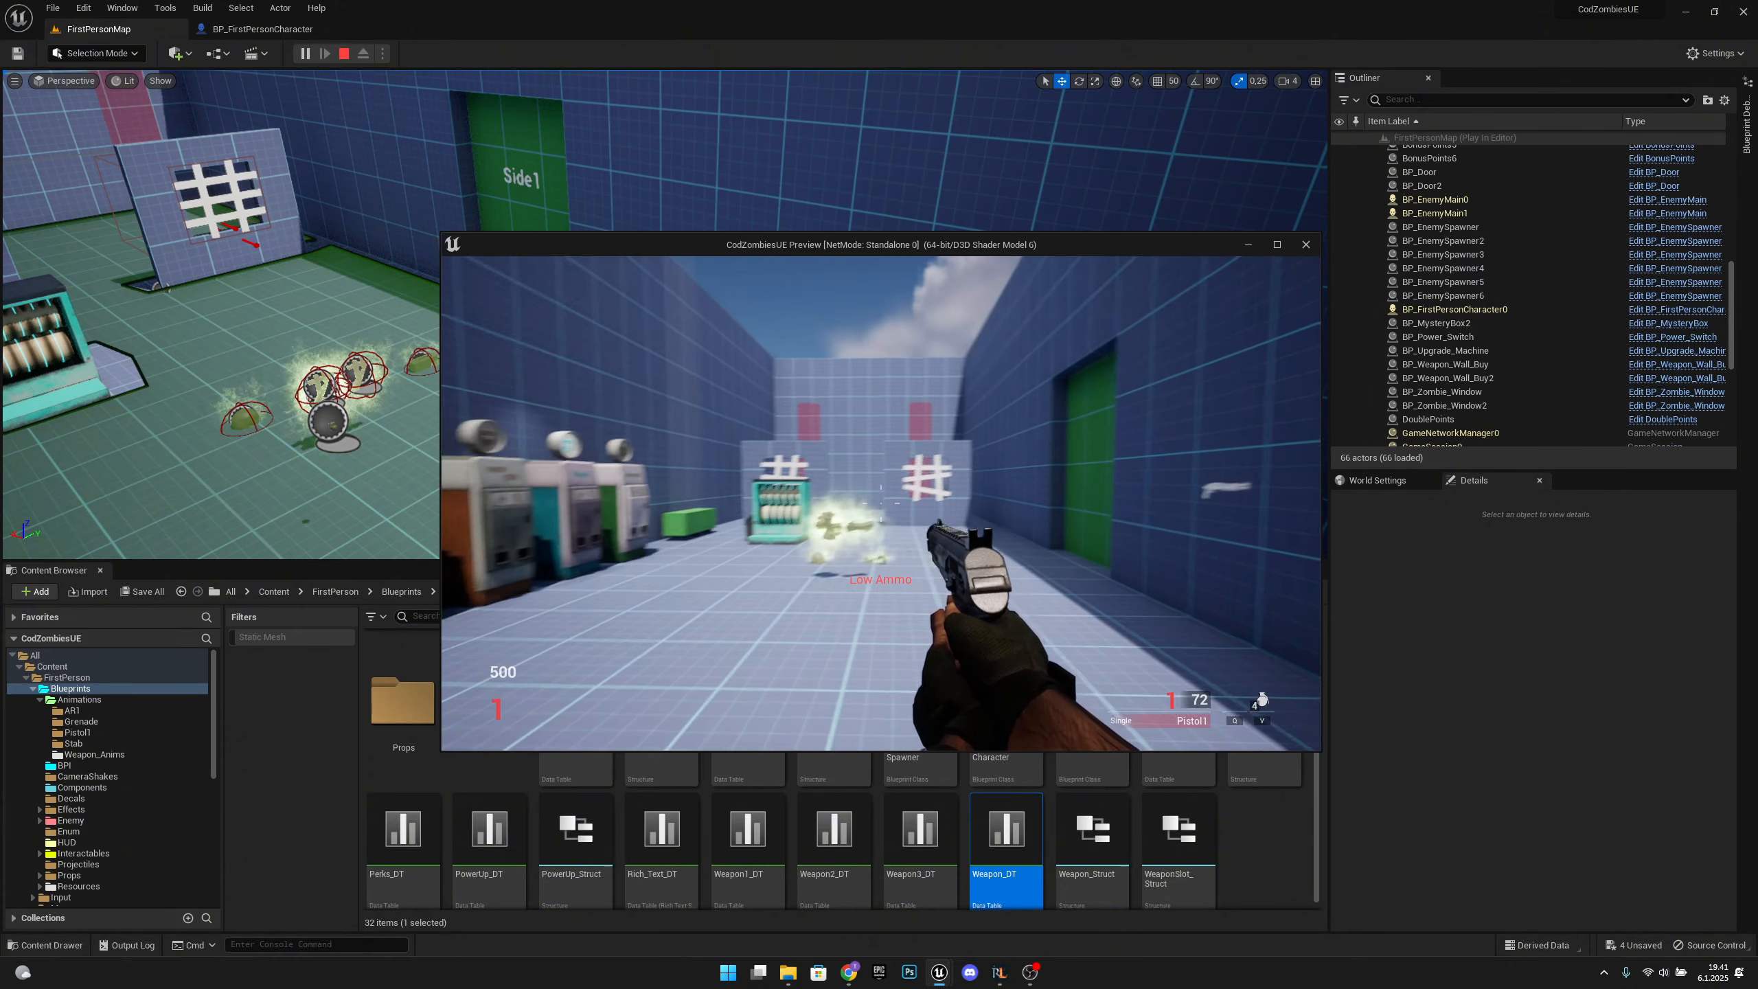